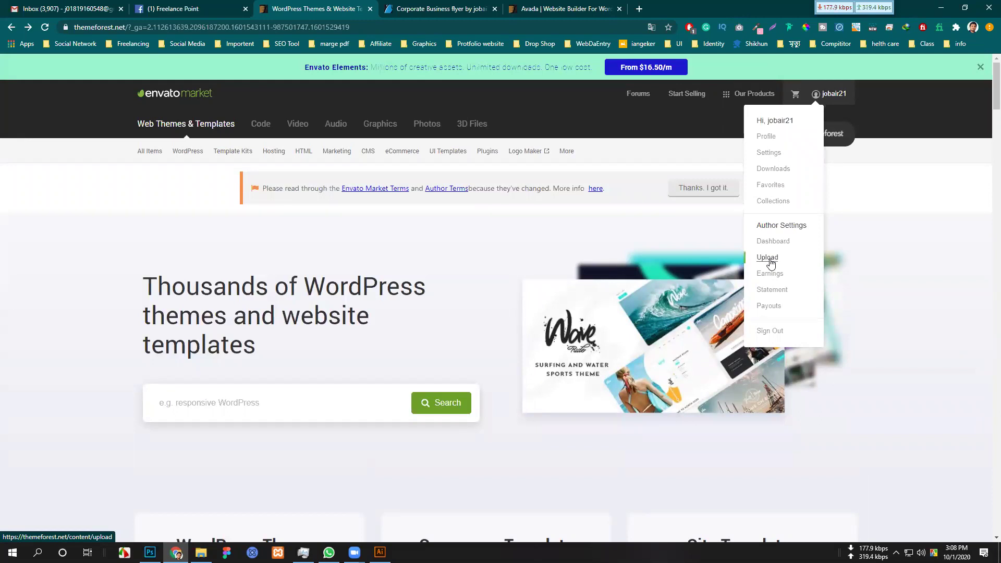
# Open the ThemeForest upload page and display its list of upload categories.
pyautogui.click(770, 260)
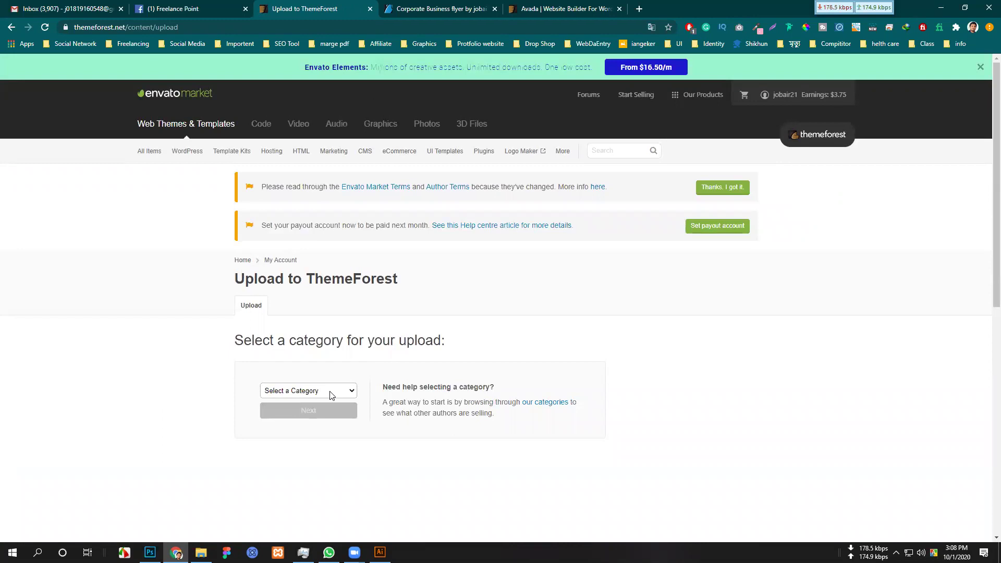
pyautogui.click(328, 393)
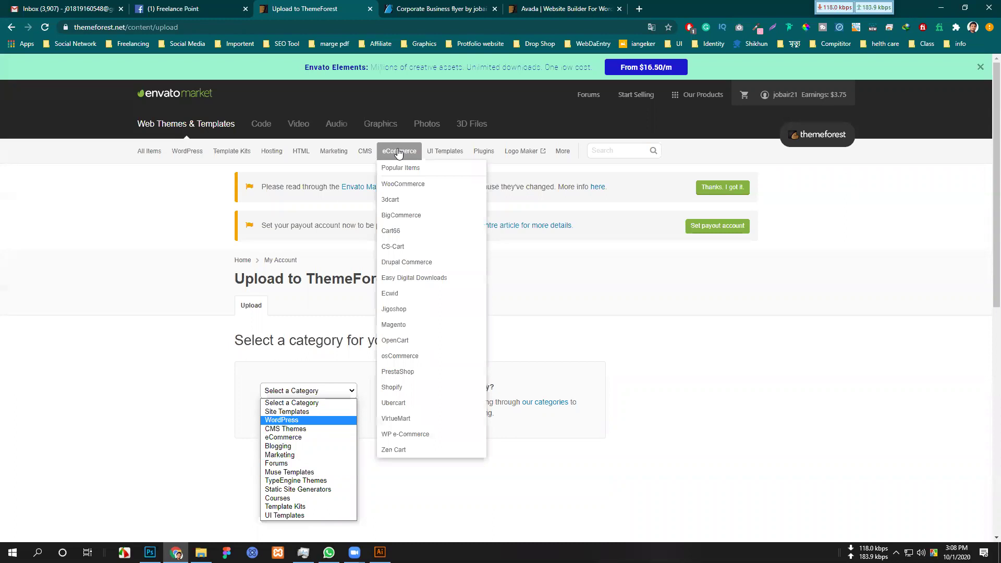
# Switch to the Graphics marketplace, open the GraphicRiver upload page and display its upload categories.
pyautogui.click(376, 127)
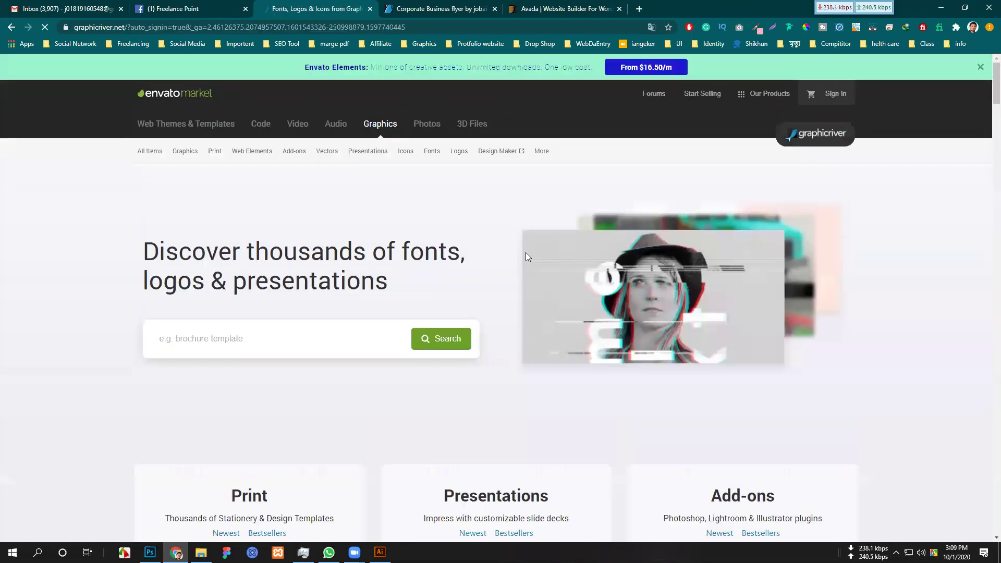
pyautogui.moveTo(327, 151)
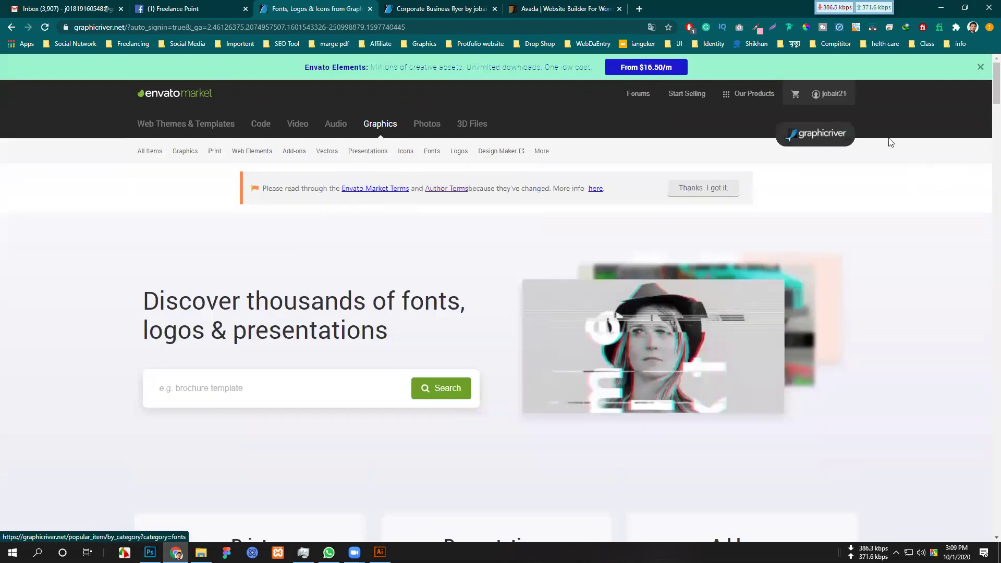
pyautogui.moveTo(833, 94)
pyautogui.click(768, 257)
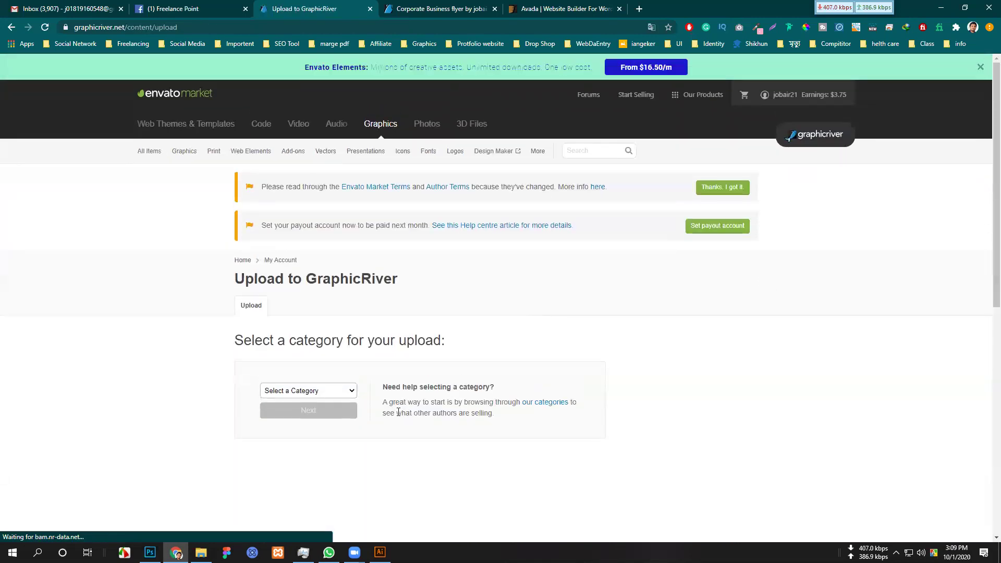
pyautogui.click(324, 395)
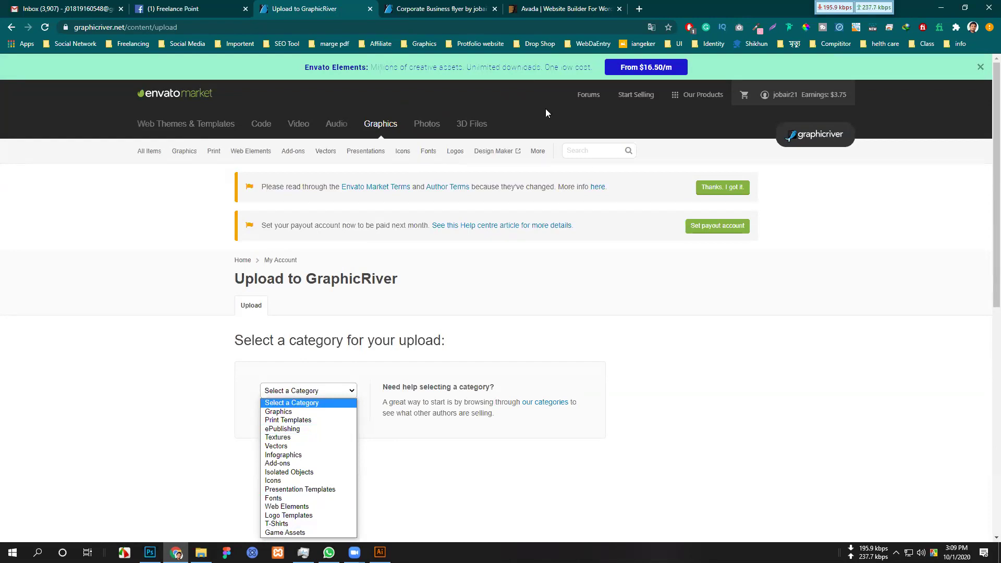
# In the browser tab showing the Avada theme, go to the Graphics marketplace and search for "event poster".
pyautogui.click(555, 4)
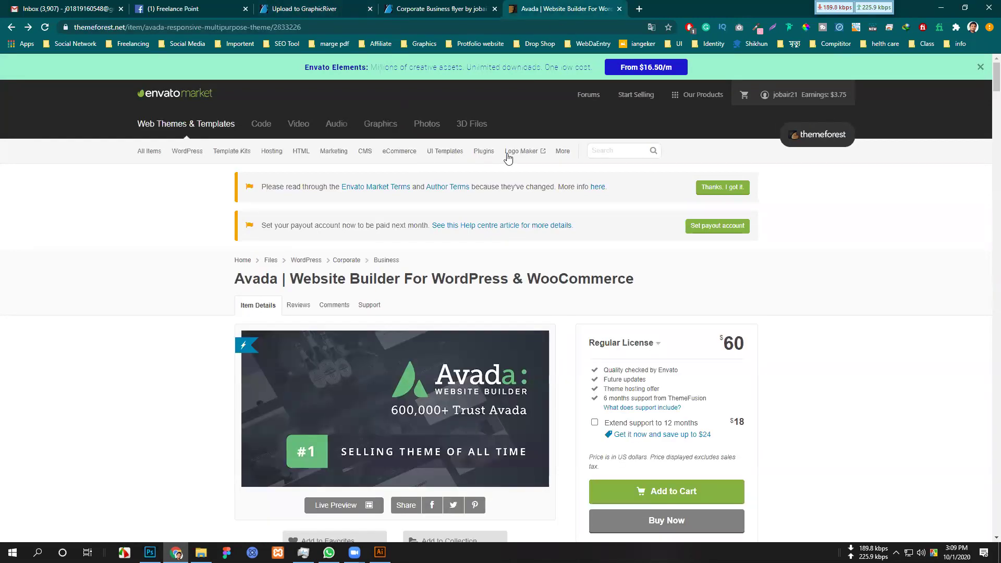
pyautogui.click(385, 124)
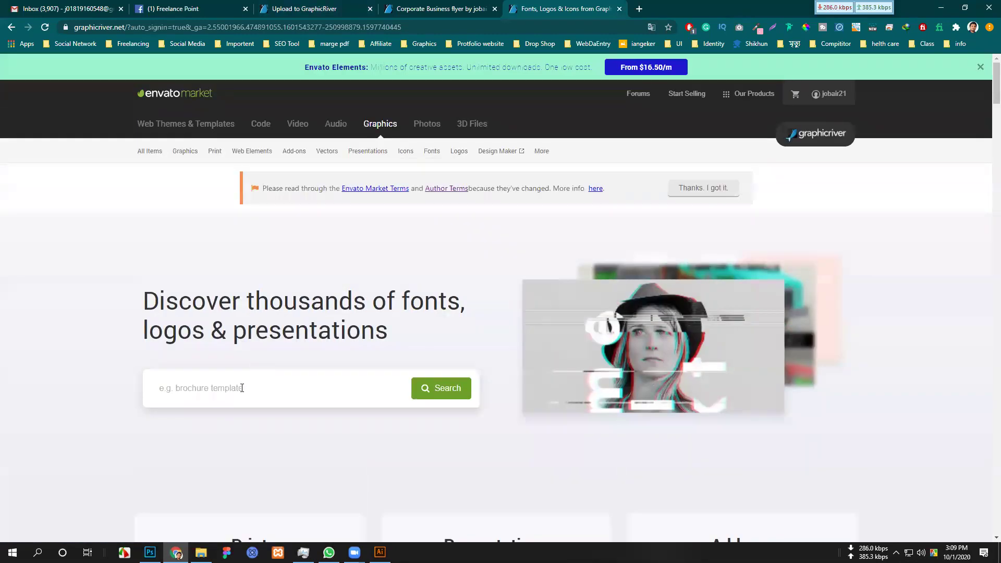
pyautogui.click(227, 396)
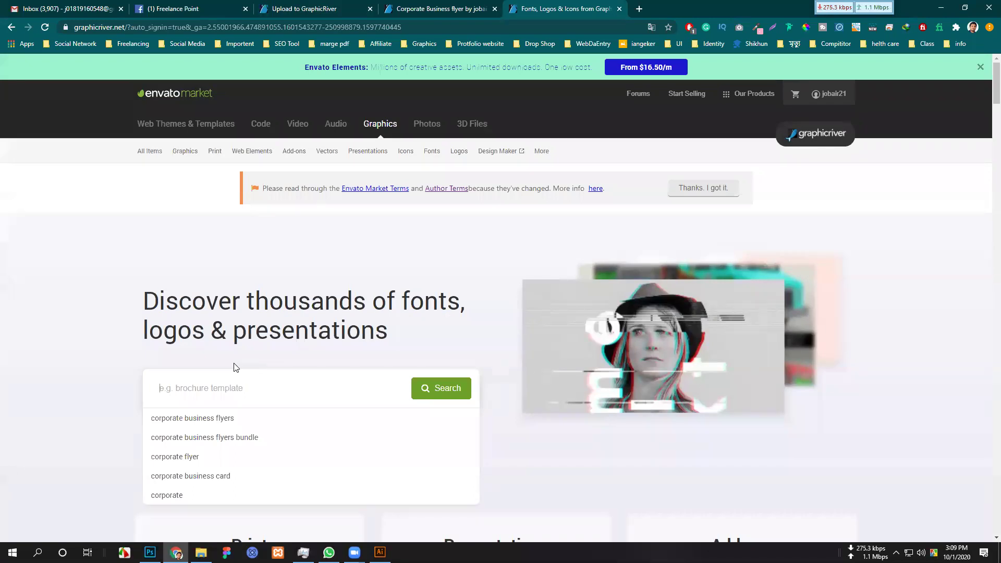
pyautogui.write('poster')
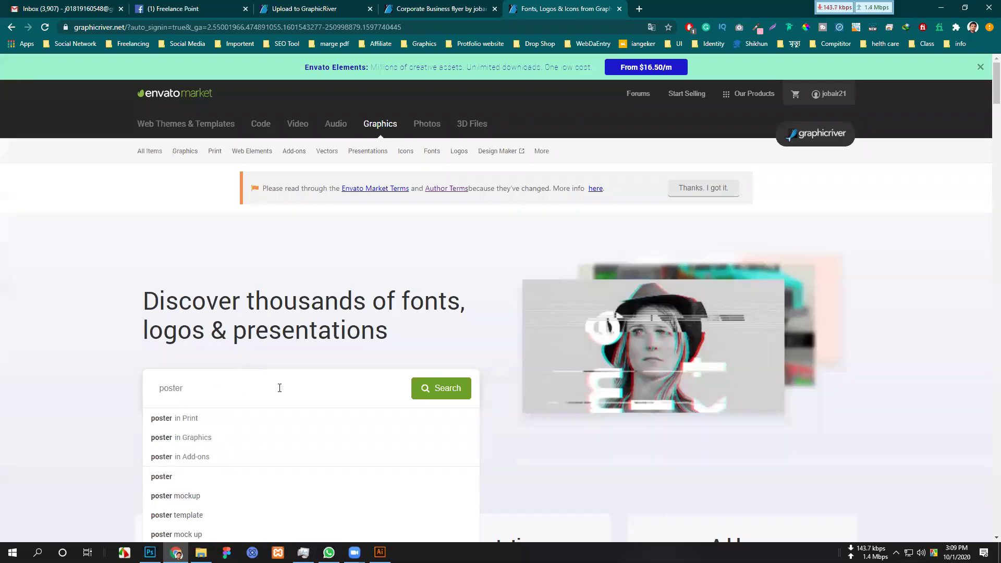
pyautogui.scroll(-2, 278, 386)
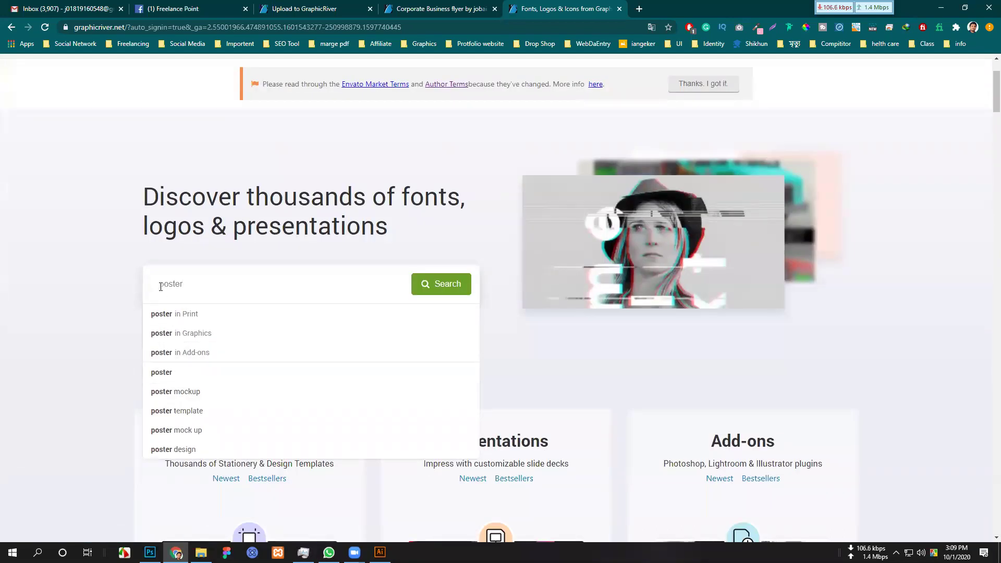
pyautogui.write('vent')
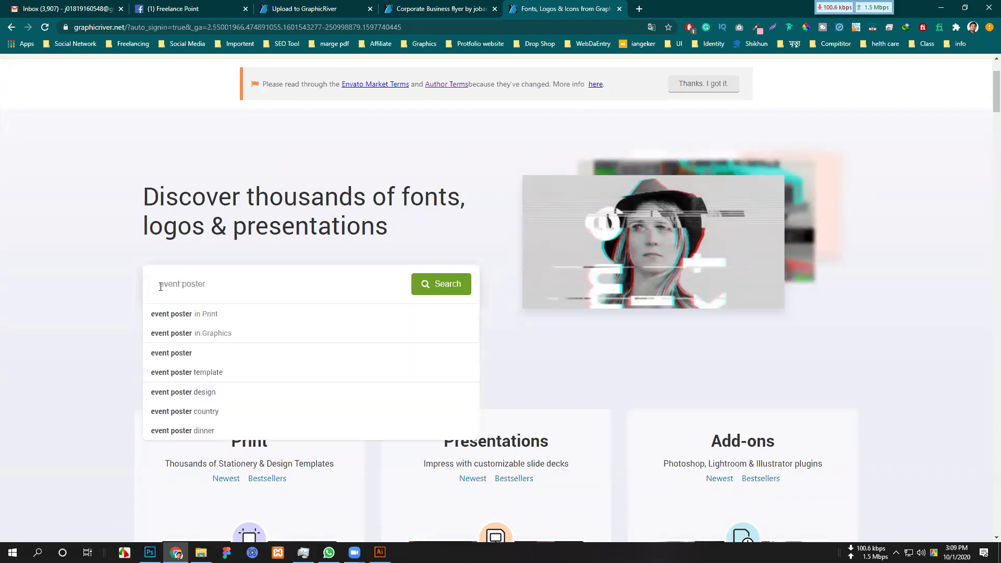
pyautogui.click(441, 284)
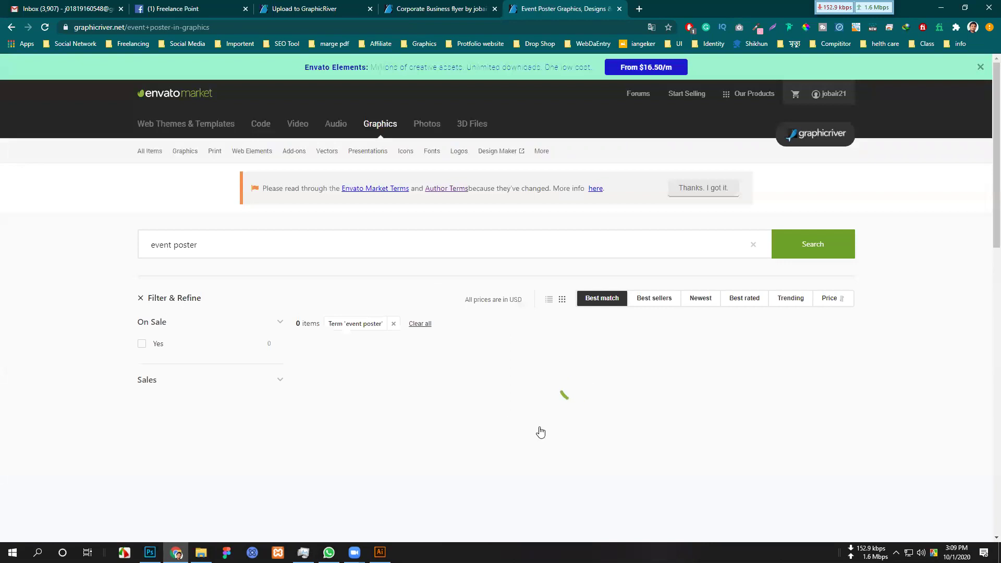
# Open the Graduation Event Poster and the music Event Poster results in separate new tabs.
pyautogui.scroll(-2, 527, 440)
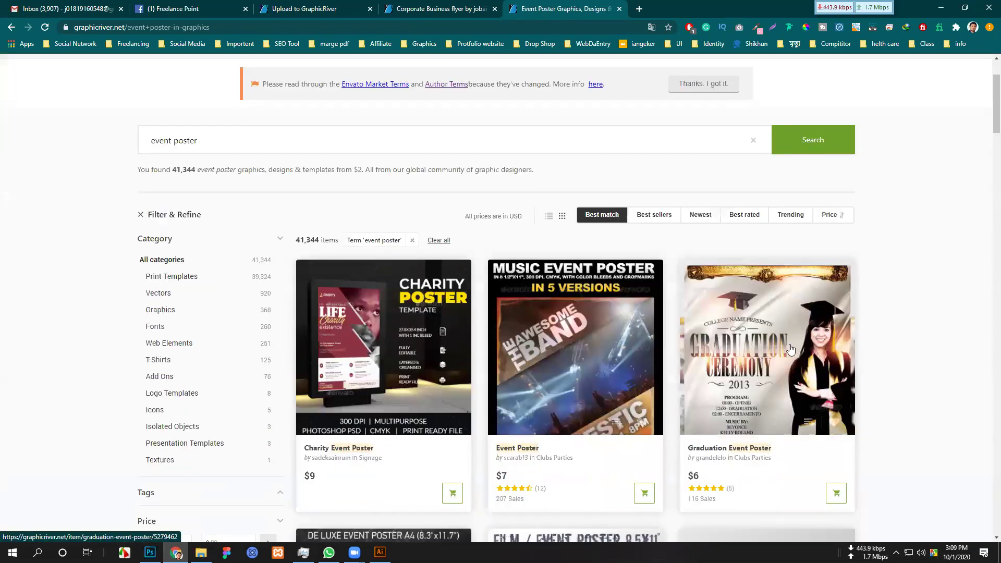
pyautogui.rightClick(745, 327)
pyautogui.click(771, 333)
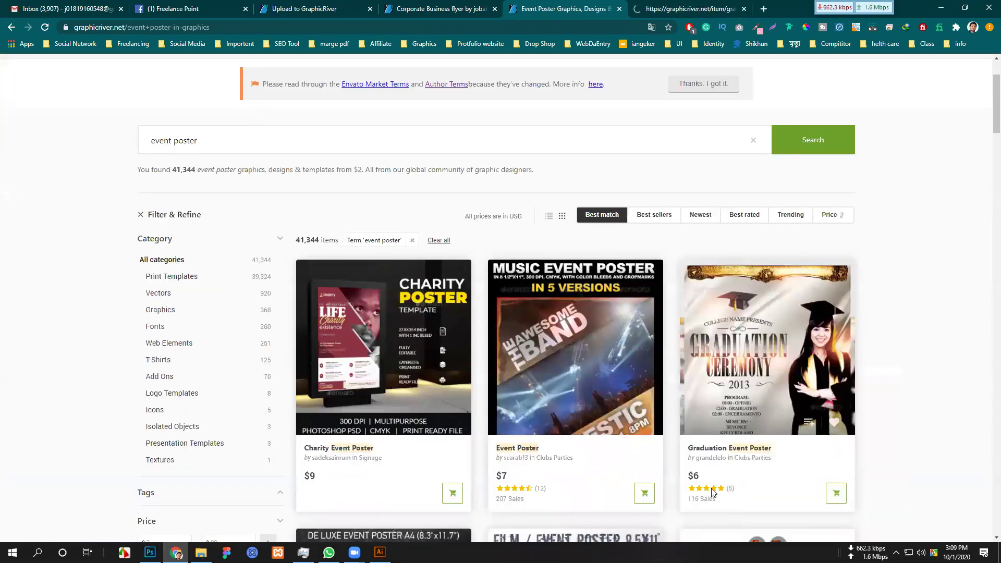
pyautogui.rightClick(551, 347)
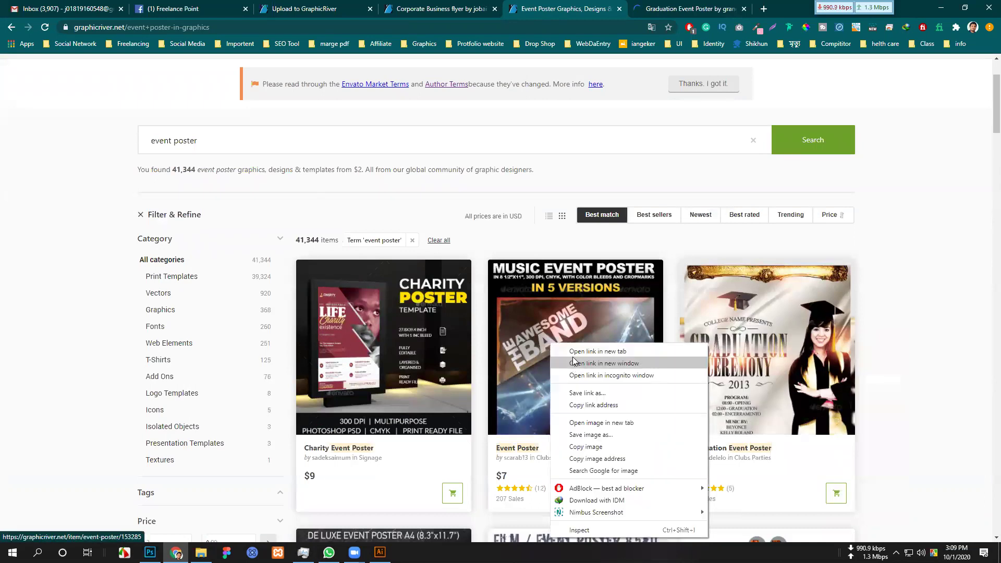
pyautogui.click(574, 362)
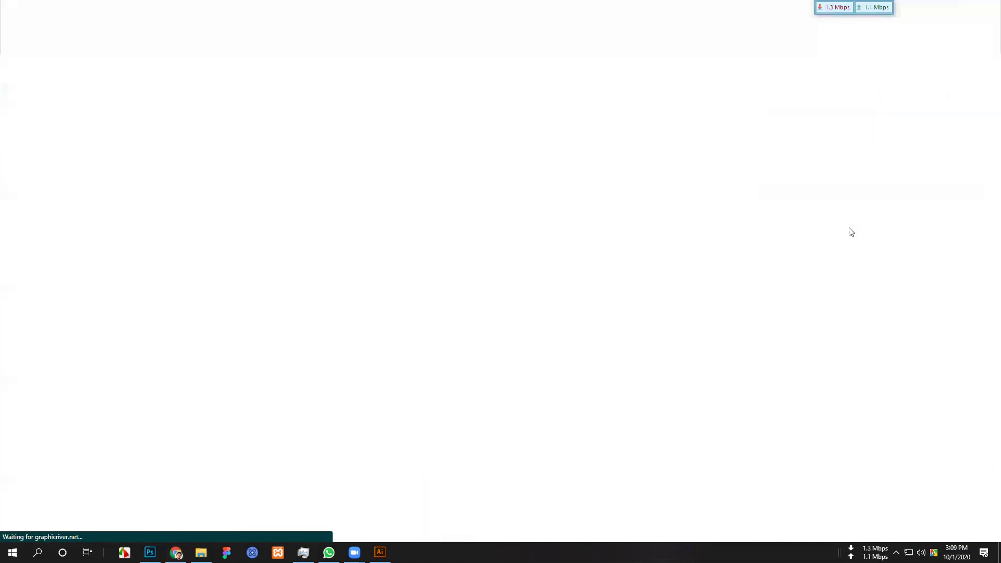
pyautogui.rightClick(527, 380)
pyautogui.click(548, 386)
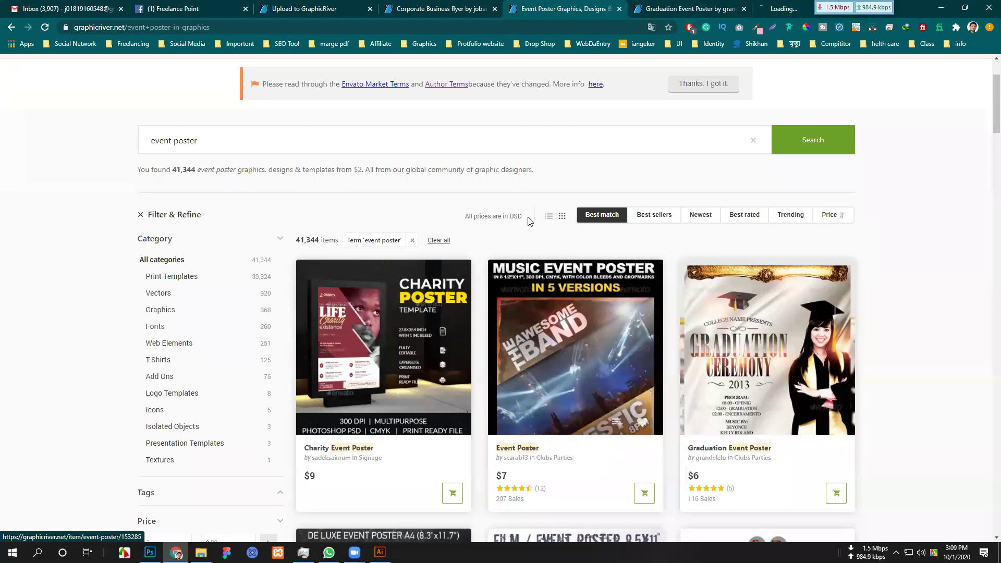
# Check the category path of both event poster items, and close their tabs.
pyautogui.click(674, 11)
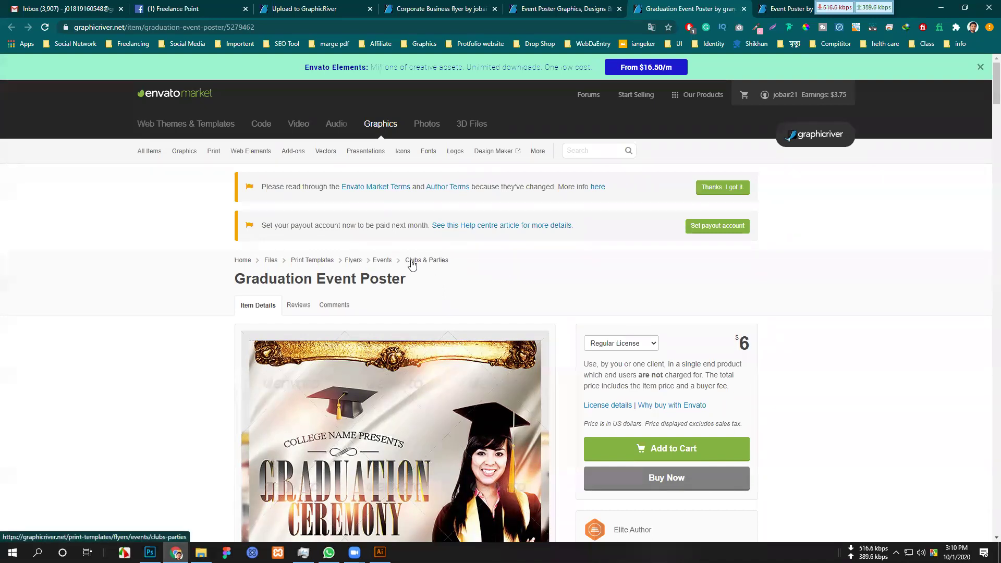
pyautogui.click(782, 12)
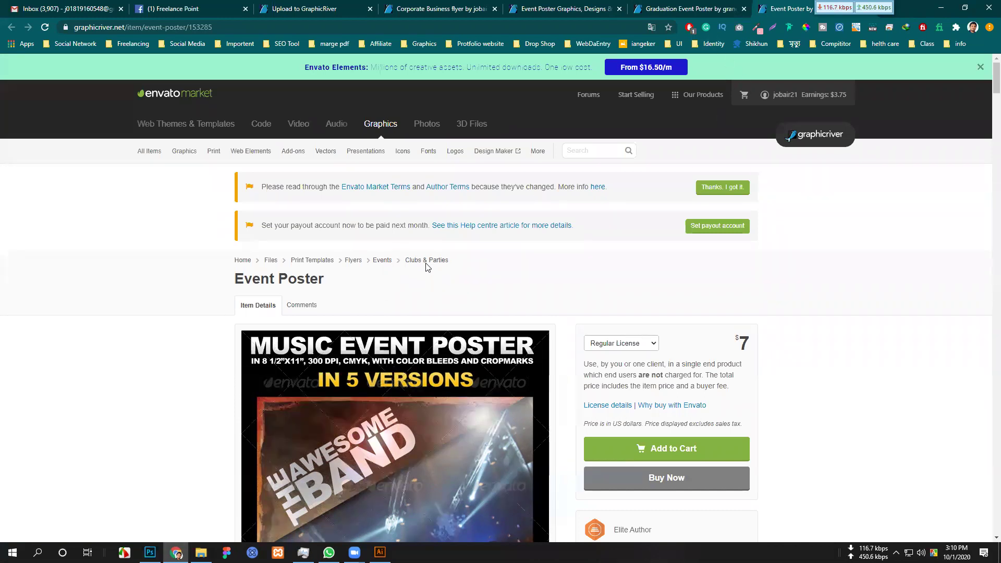
pyautogui.click(742, 10)
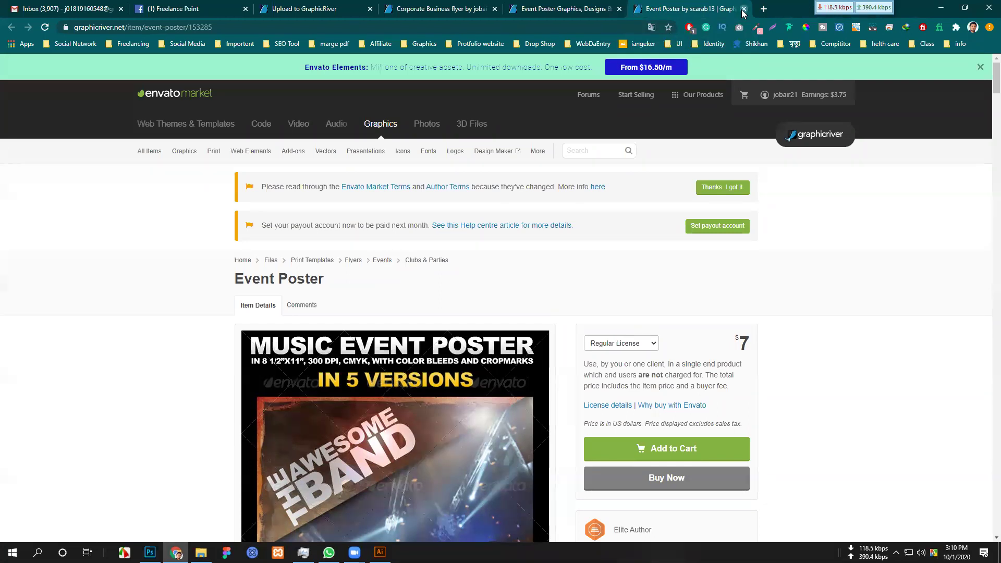
pyautogui.click(743, 10)
# Replace the GraphicRiver search term with the suggested "business card" search.
pyautogui.scroll(2, 367, 235)
pyautogui.moveTo(197, 244); pyautogui.dragTo(99, 245)
pyautogui.write('bu')
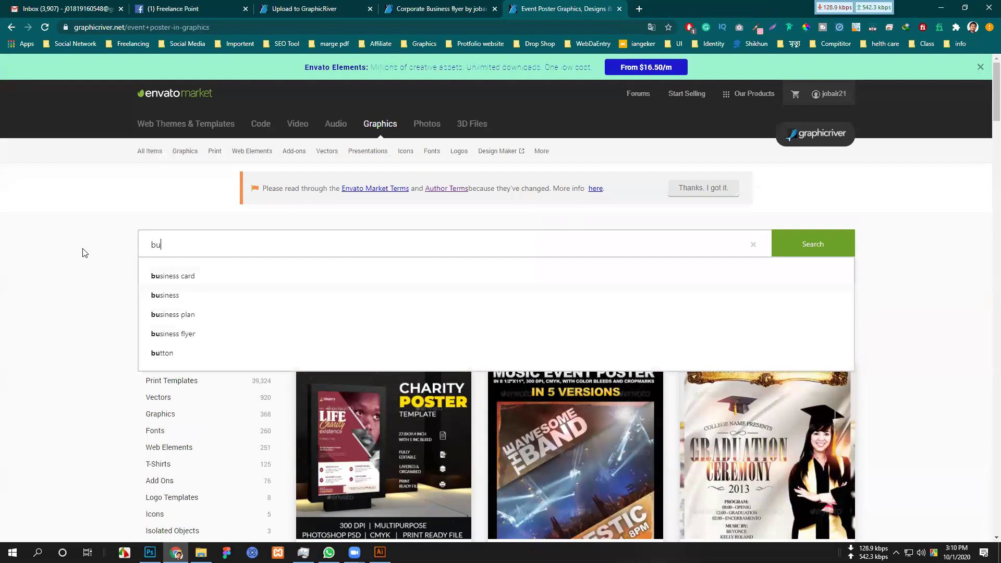
pyautogui.click(185, 282)
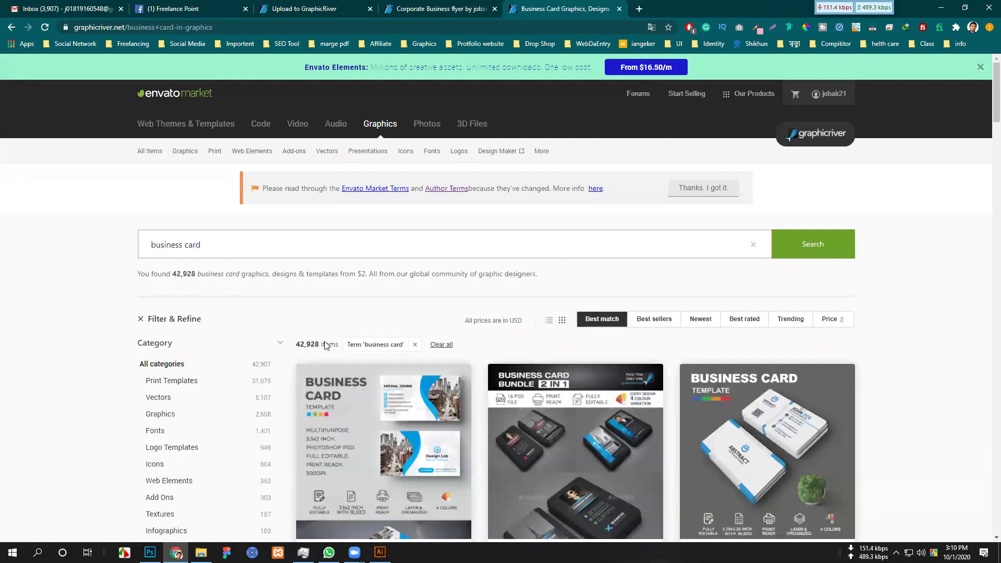
# Open the first two business card results, the template and the 2 in 1 bundle, in new tabs.
pyautogui.rightClick(386, 434)
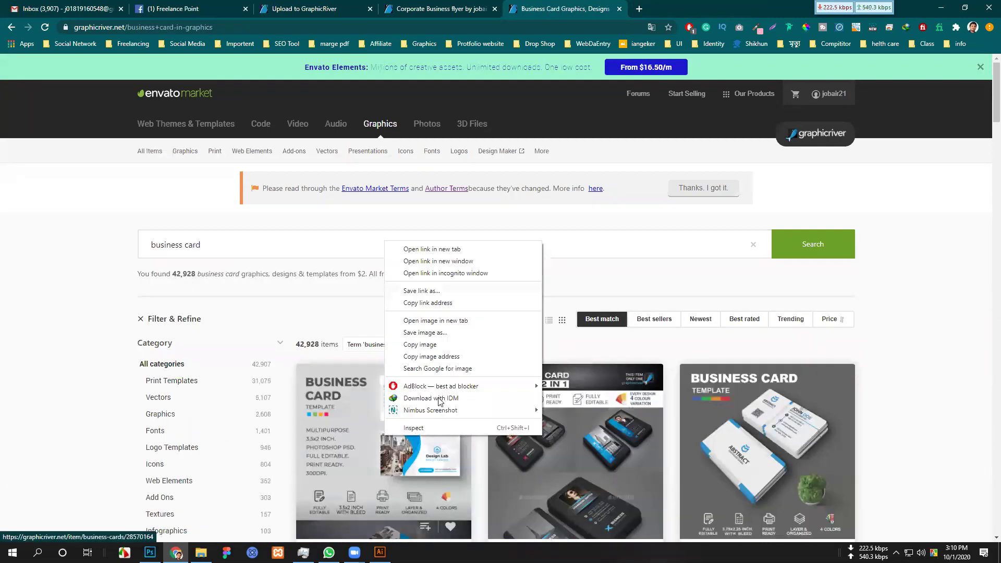
pyautogui.click(461, 251)
pyautogui.rightClick(531, 441)
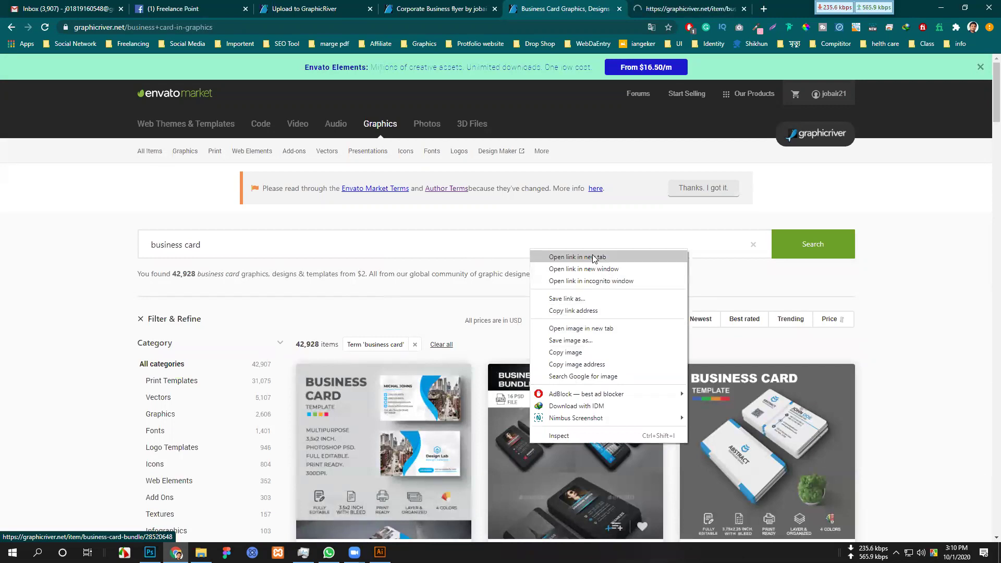
pyautogui.click(577, 257)
# Compare the category paths and previews of the two business card items, and close their tabs.
pyautogui.click(687, 6)
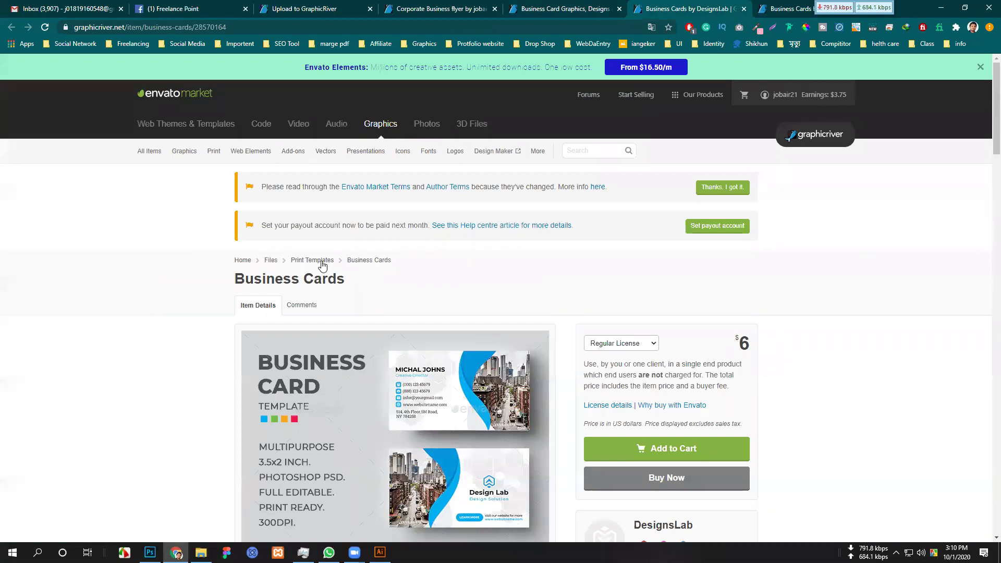
pyautogui.click(783, 6)
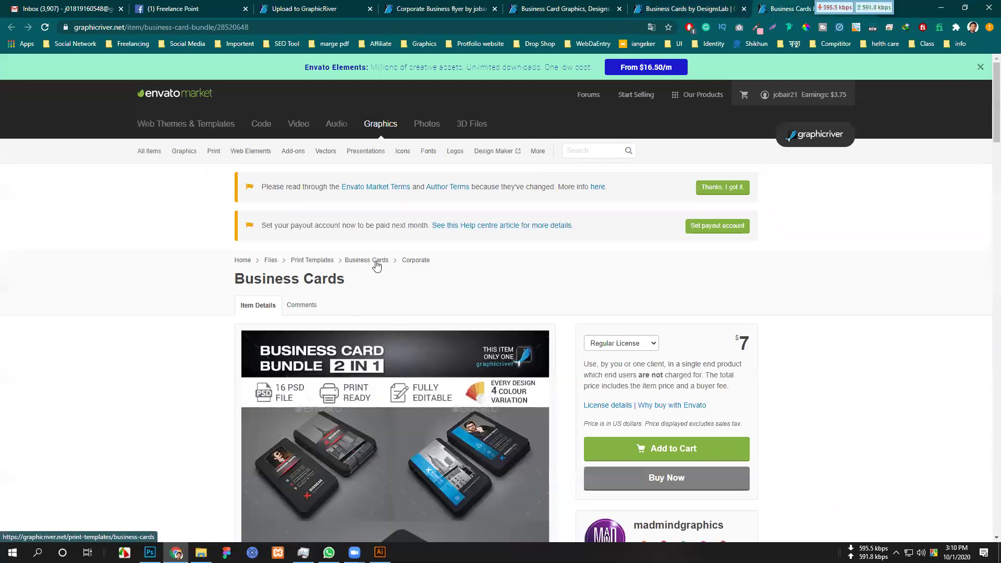
pyautogui.scroll(-5, 423, 303)
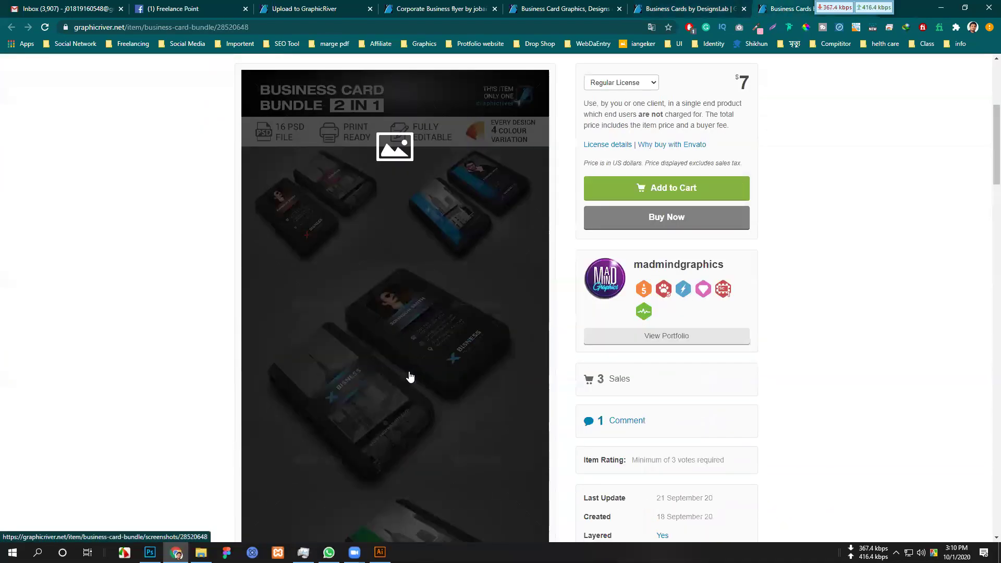
pyautogui.click(700, 10)
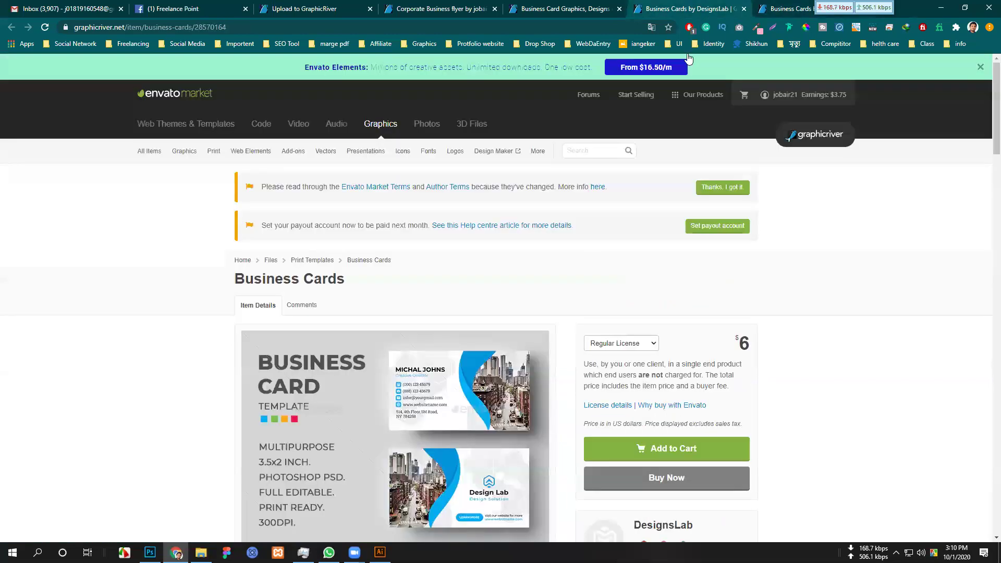
pyautogui.scroll(-5, 555, 458)
pyautogui.scroll(3, 664, 246)
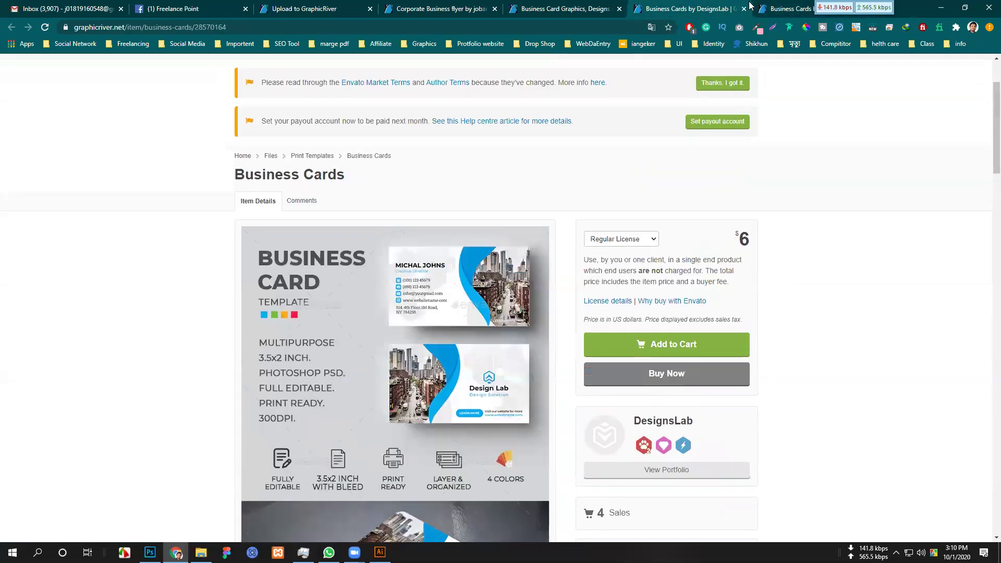
pyautogui.click(744, 9)
pyautogui.click(743, 9)
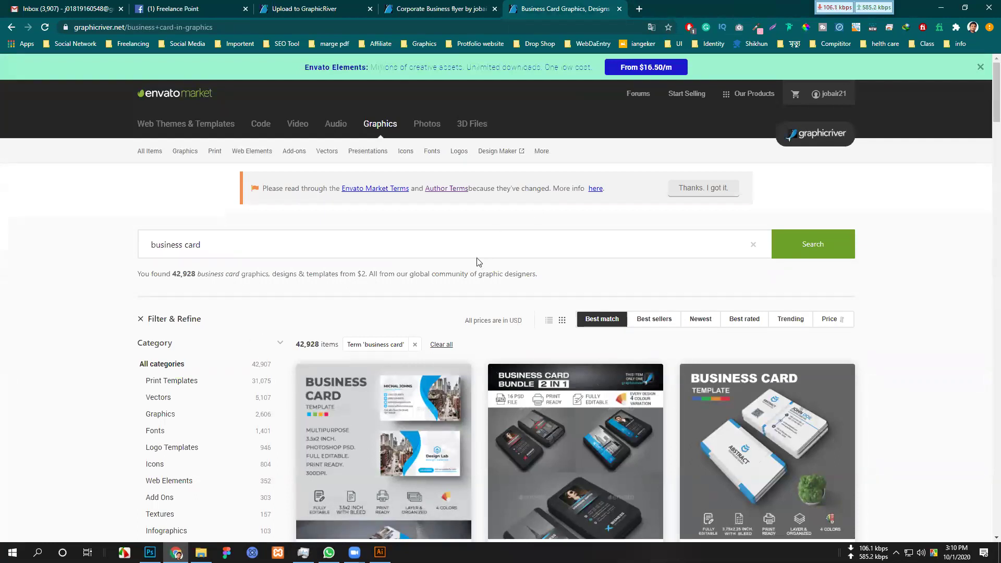
# Return to the GraphicRiver upload page, choose the Print Templates category and proceed to its item upload form.
pyautogui.click(292, 9)
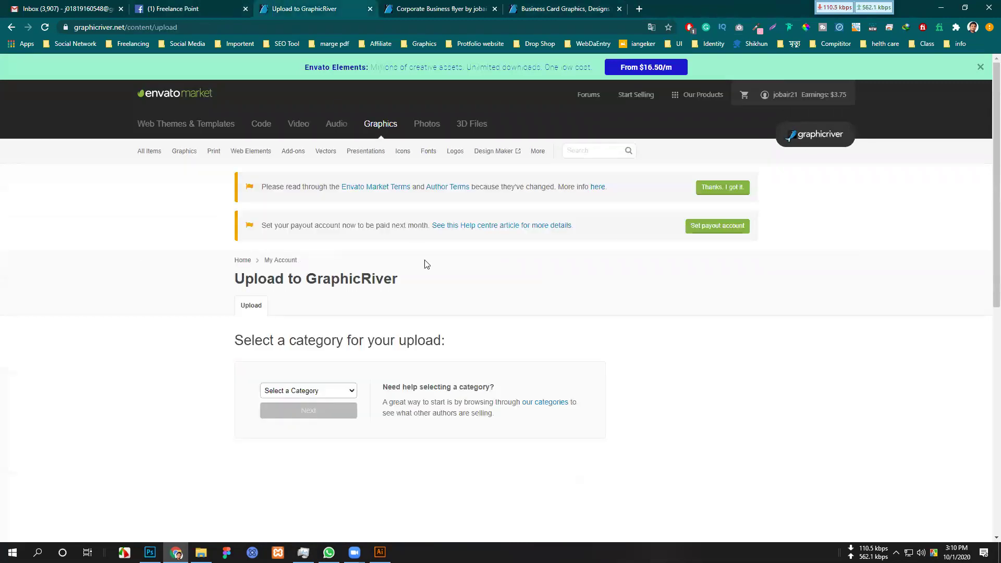
pyautogui.click(350, 392)
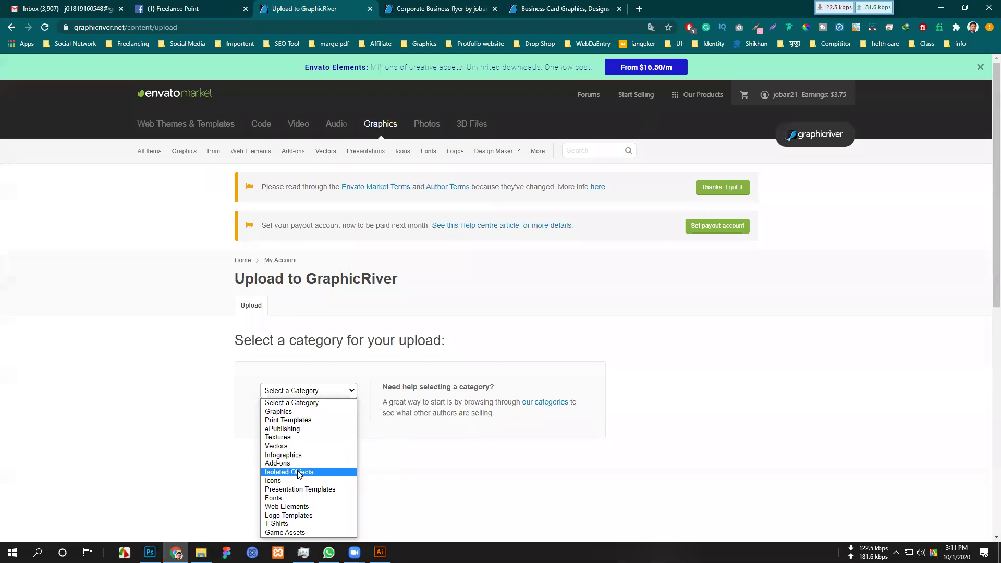
pyautogui.click(292, 420)
pyautogui.click(308, 411)
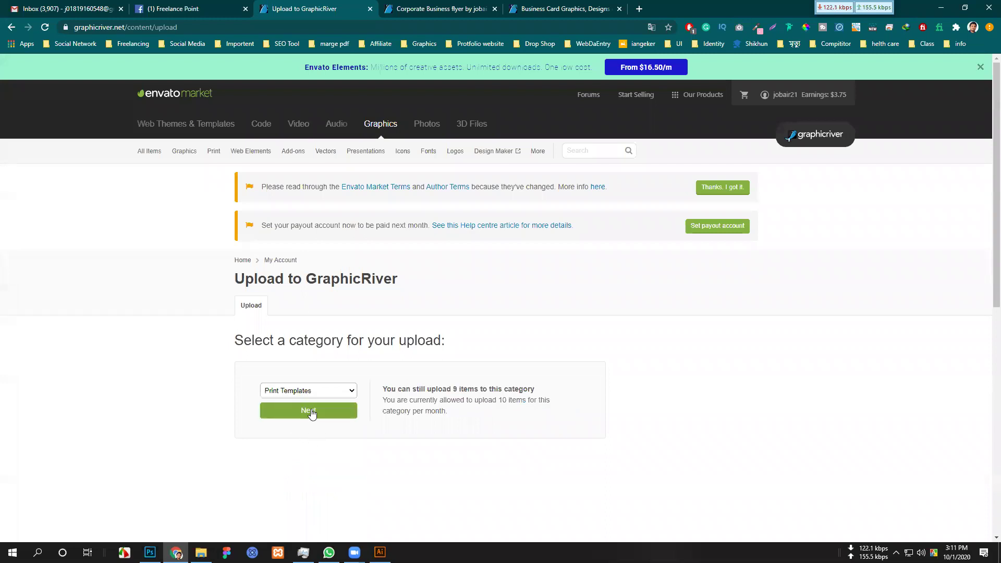
pyautogui.scroll(-3, 342, 414)
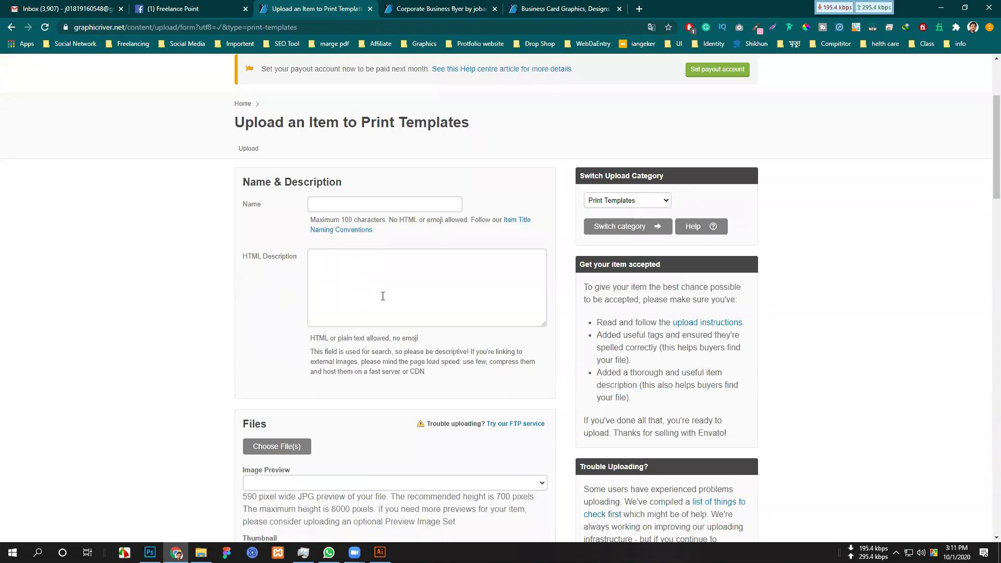
# Review the Print Templates upload form from name and description through files, category, tags, pricing and reviewer message.
pyautogui.scroll(-3, 383, 296)
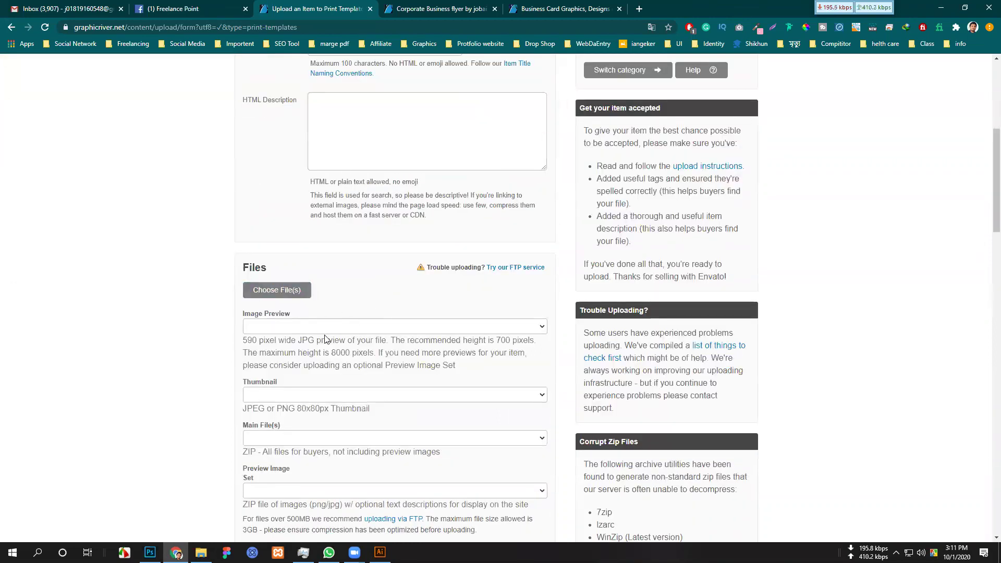
pyautogui.scroll(-2, 325, 339)
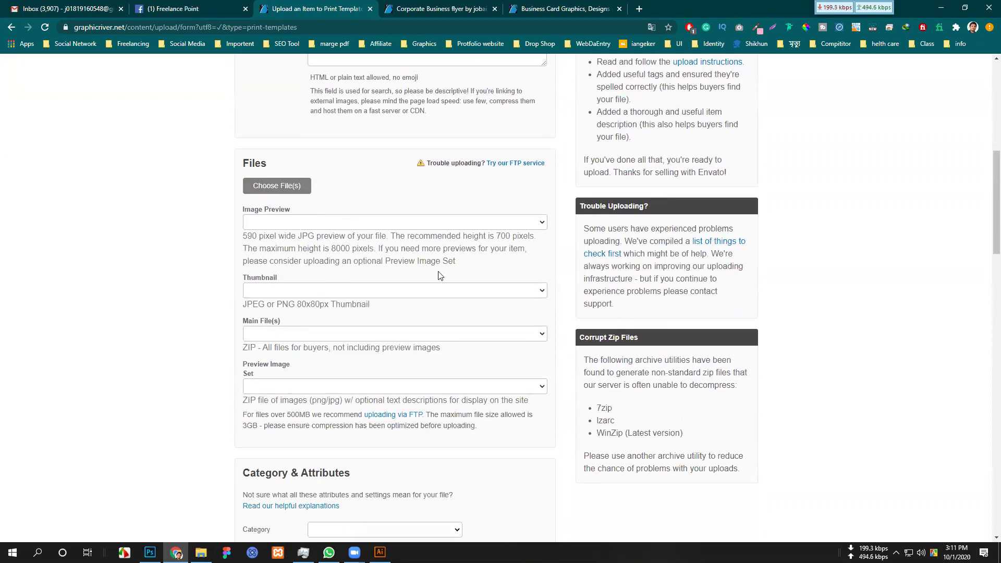
pyautogui.scroll(-4, 370, 356)
pyautogui.scroll(-5, 348, 334)
pyautogui.scroll(-2, 371, 363)
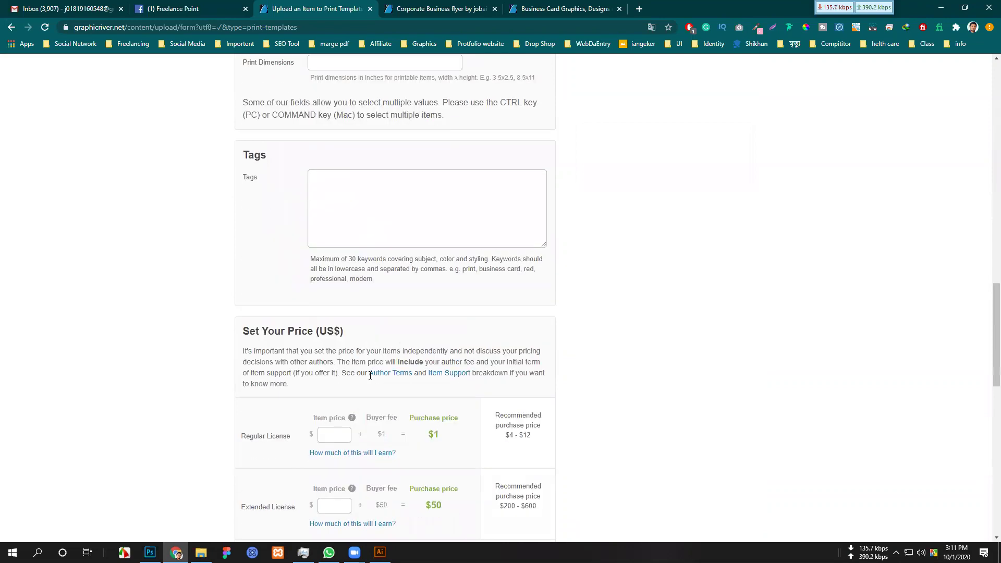
pyautogui.scroll(-6, 379, 371)
pyautogui.scroll(-2, 481, 411)
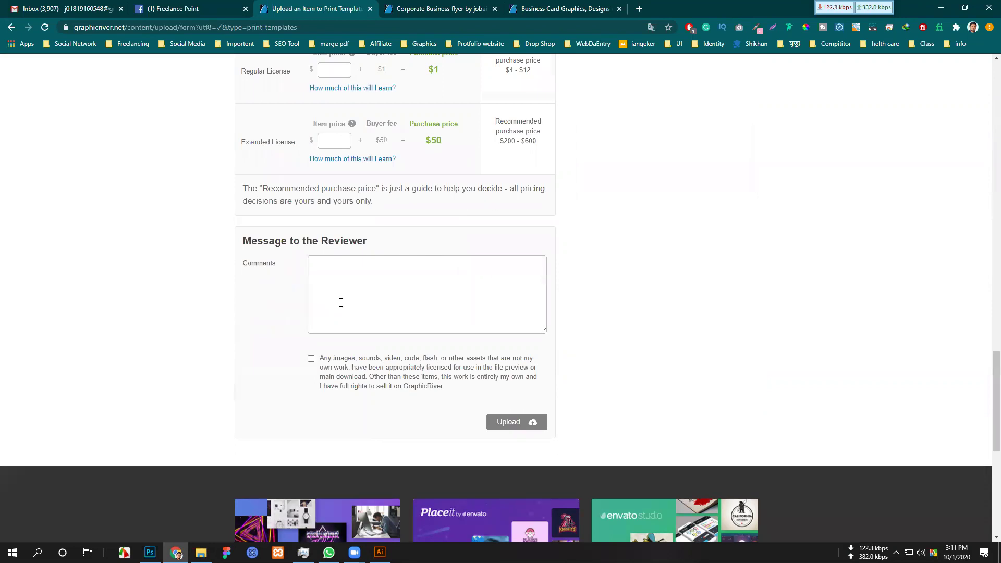
pyautogui.scroll(17, 396, 328)
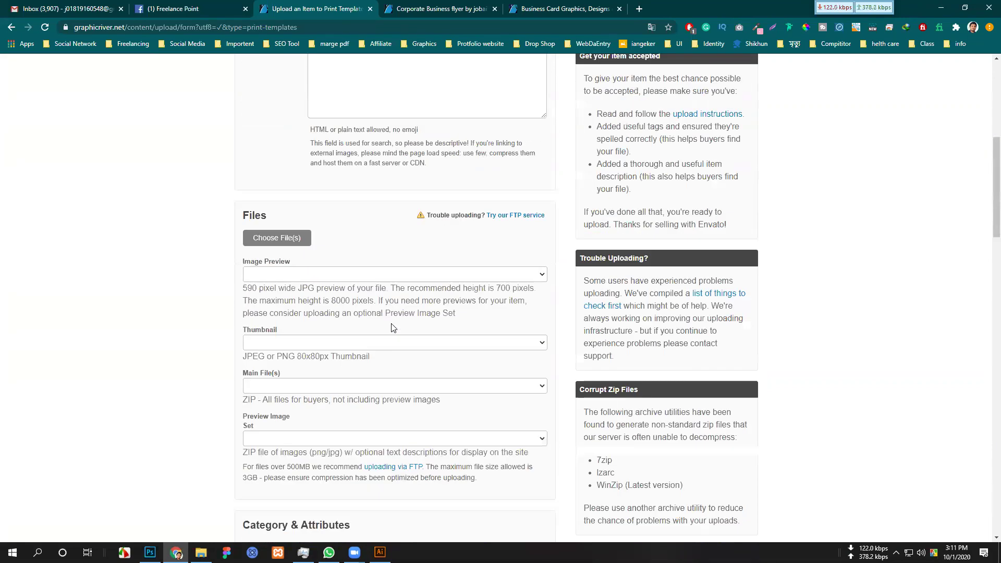
pyautogui.scroll(6, 396, 324)
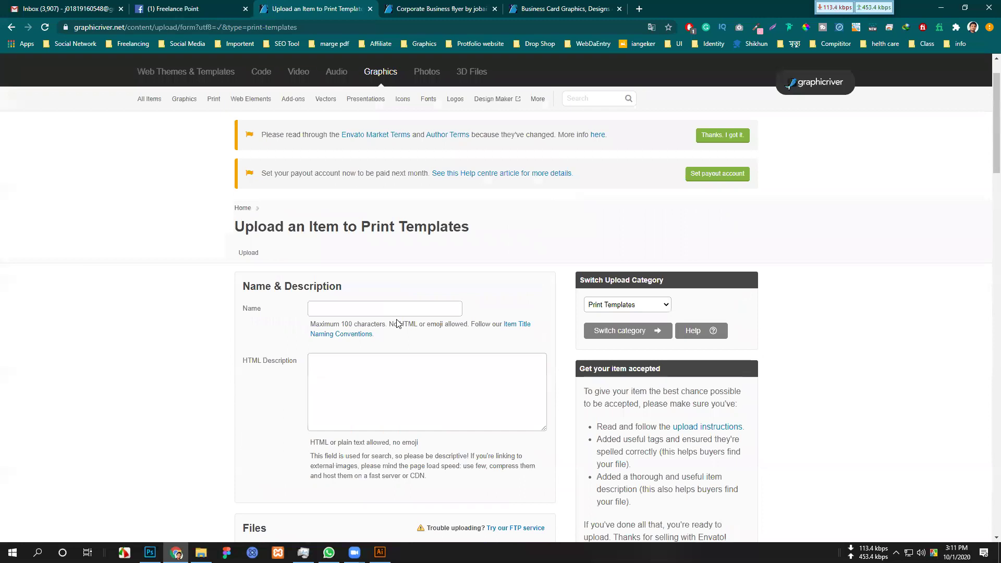
pyautogui.scroll(1, 397, 323)
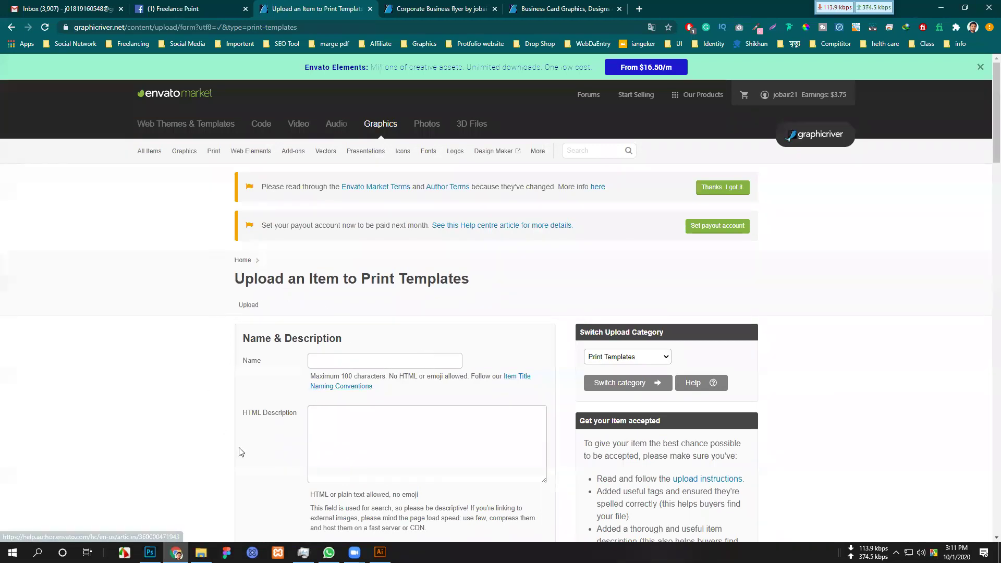
# Switch to File Explorer and check the prepared upload files in the Our File folder of Class 48, then minimize the window.
pyautogui.click(201, 552)
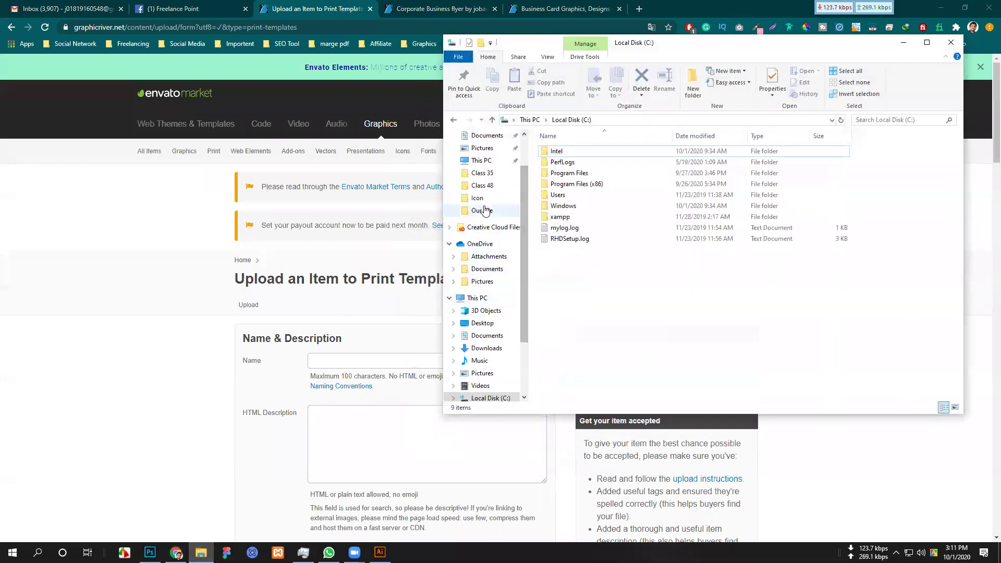
pyautogui.click(485, 185)
pyautogui.click(490, 173)
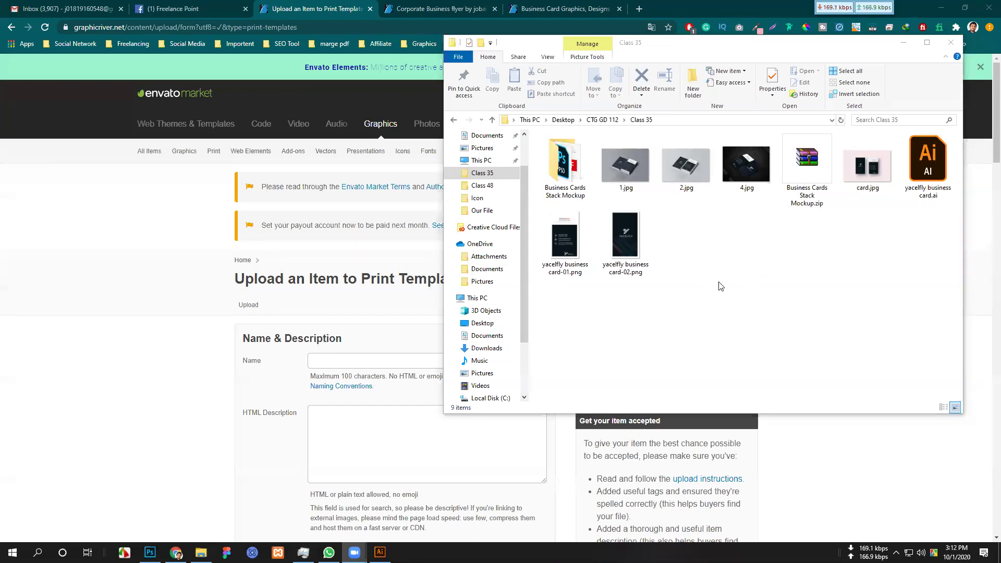
pyautogui.click(485, 186)
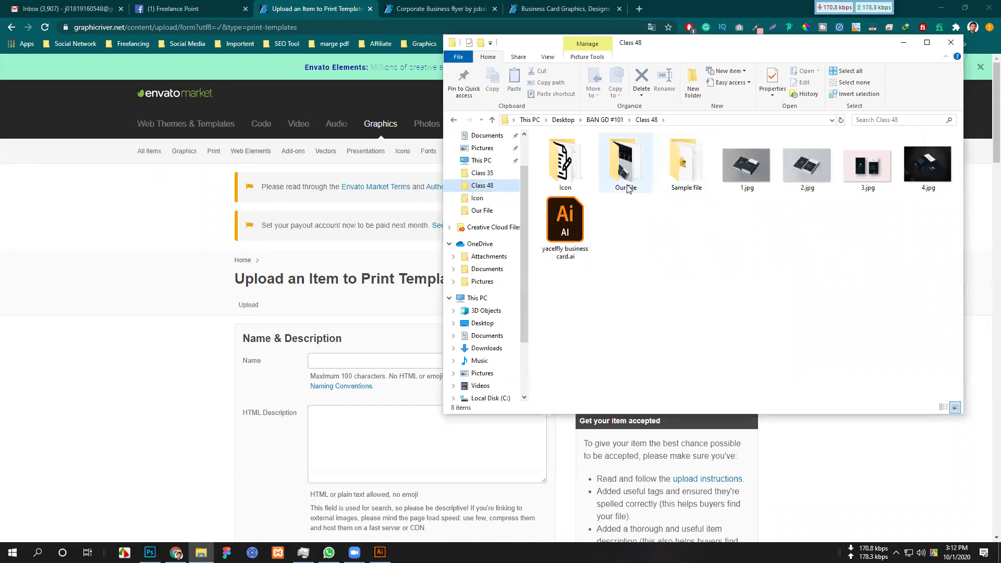
pyautogui.doubleClick(631, 167)
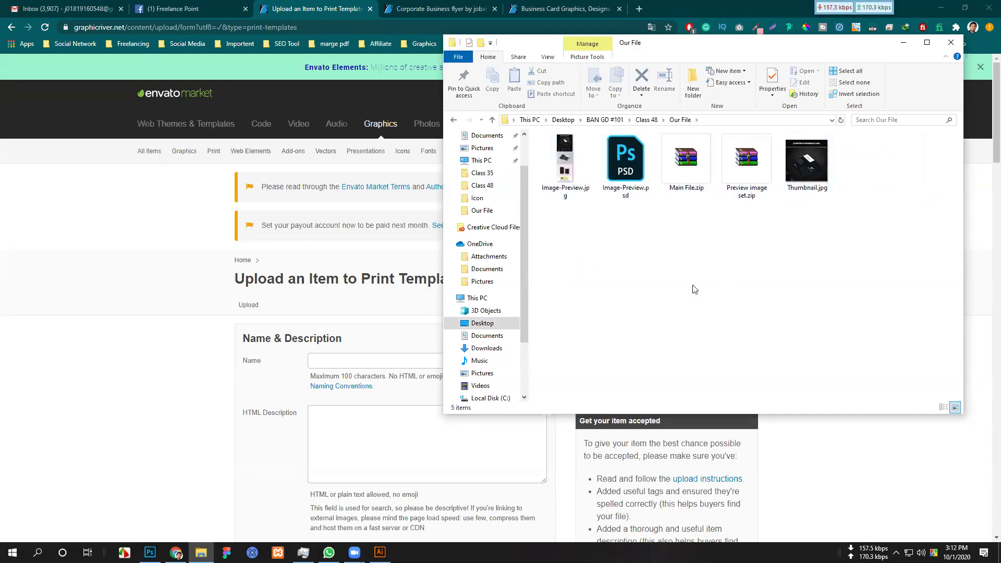
pyautogui.click(903, 43)
# Check the upload form's Name field and copy the title of the published Corporate Business flyer item as a naming reference.
pyautogui.scroll(-2, 177, 378)
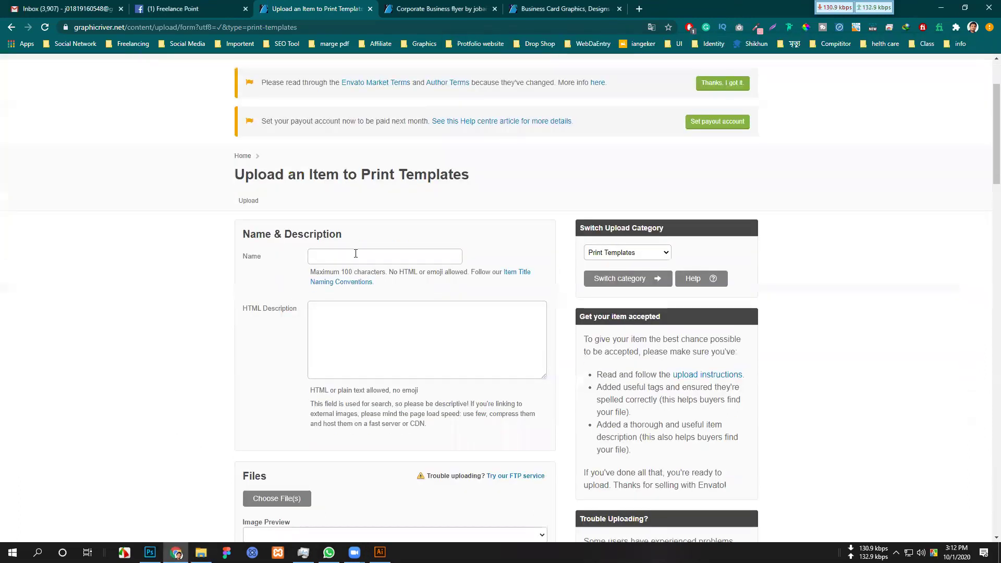
pyautogui.click(341, 259)
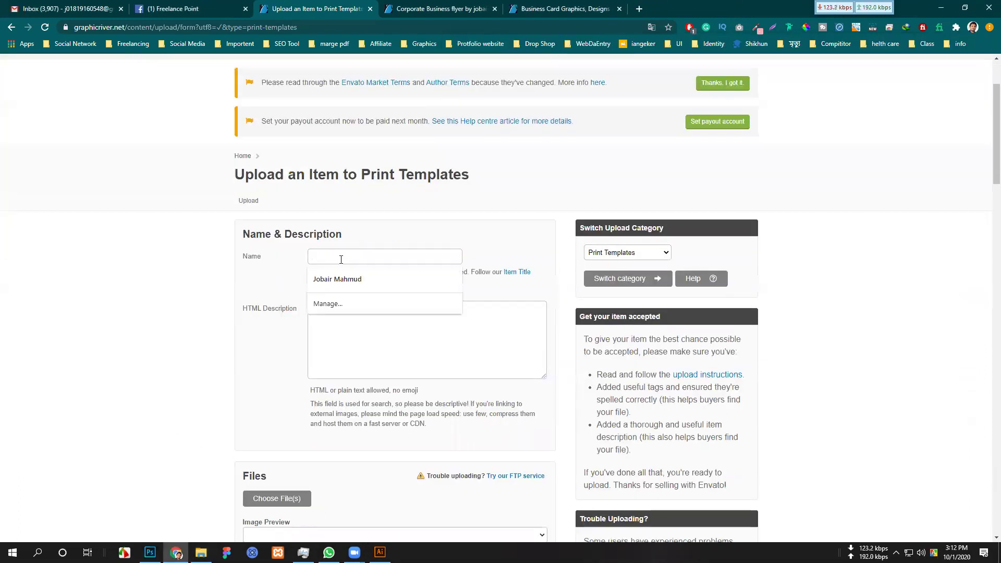
pyautogui.click(443, 10)
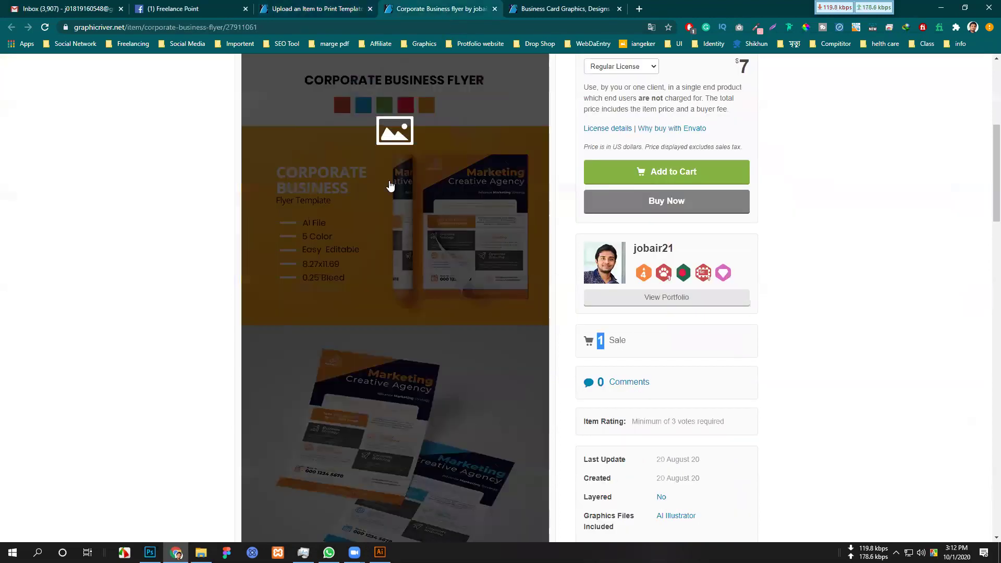
pyautogui.scroll(2, 201, 268)
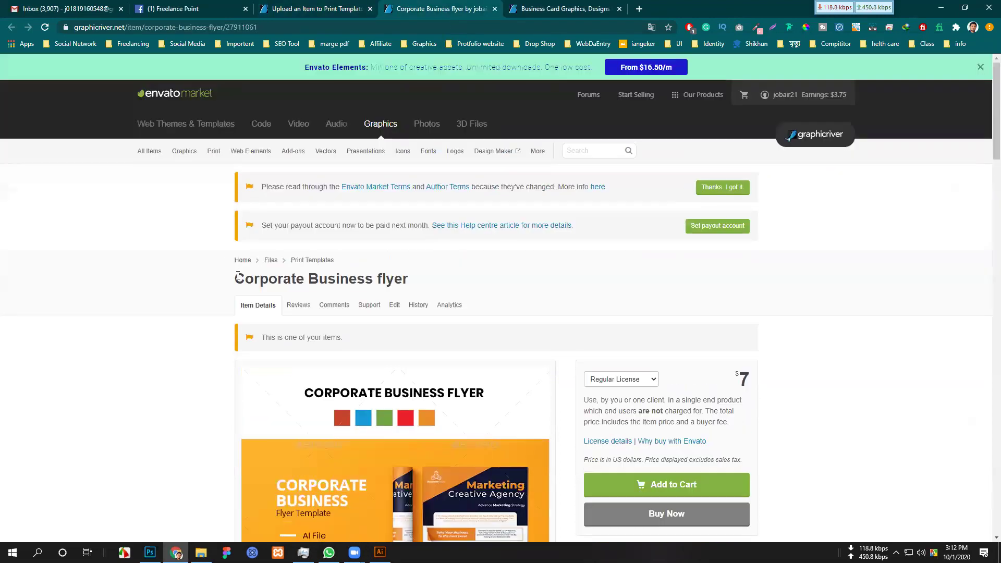
pyautogui.moveTo(234, 276); pyautogui.dragTo(408, 282)
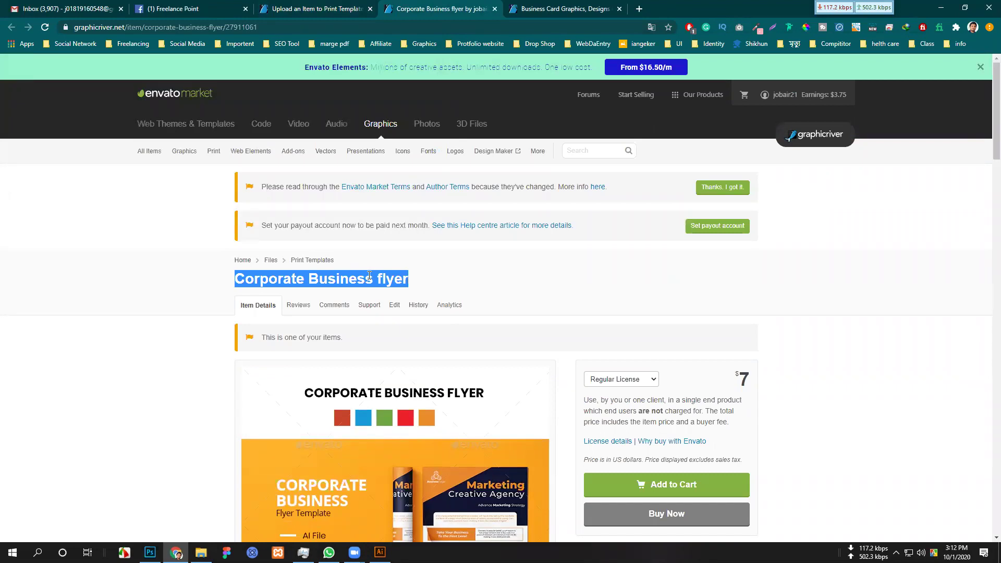
pyautogui.rightClick(369, 276)
pyautogui.click(401, 282)
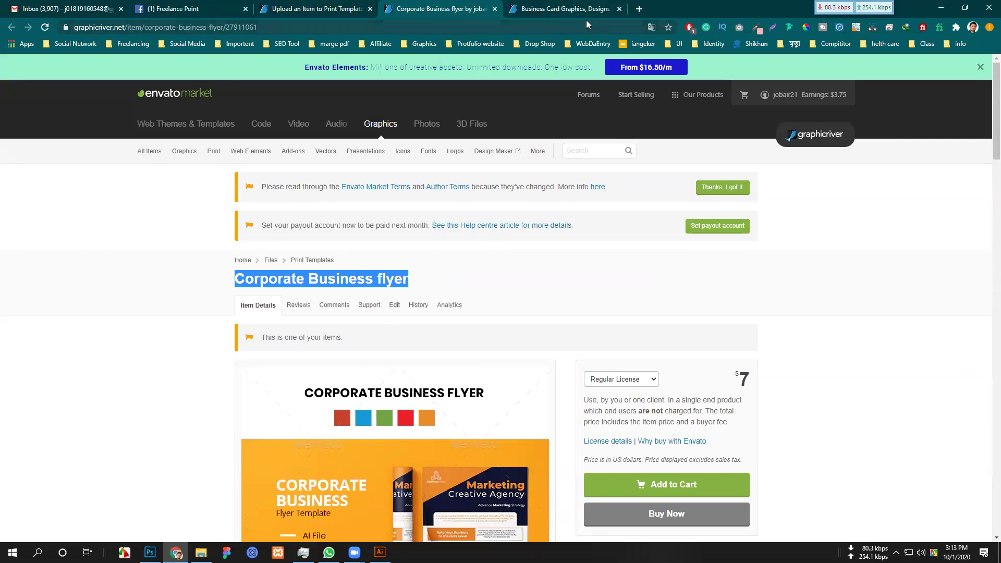
# Replace the "business card" search on GraphicRiver with the suggested "interior flyer" search.
pyautogui.hotkey('ctrl', 'Tab')
pyautogui.moveTo(252, 243); pyautogui.dragTo(78, 263)
pyautogui.press('Escape')
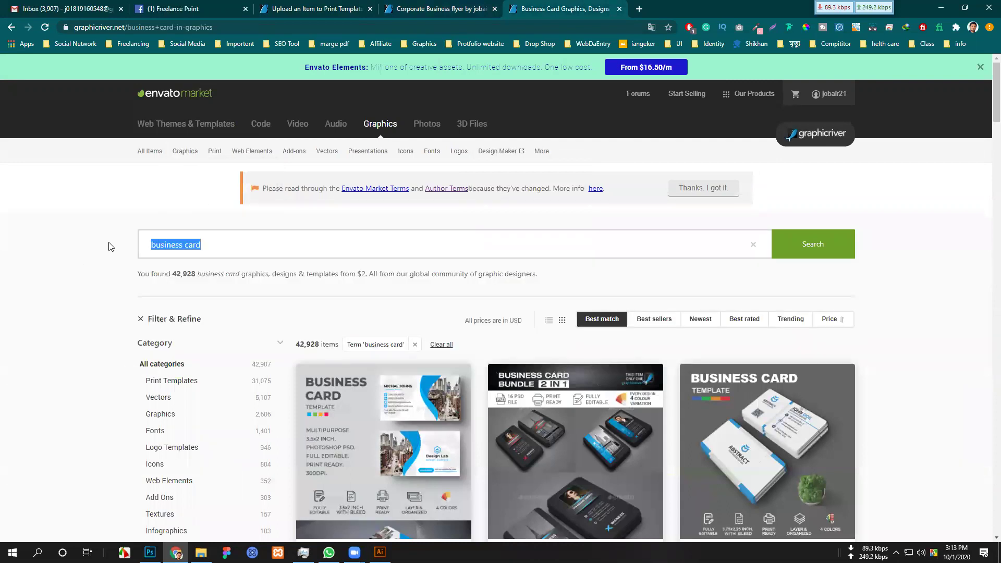
pyautogui.write('int')
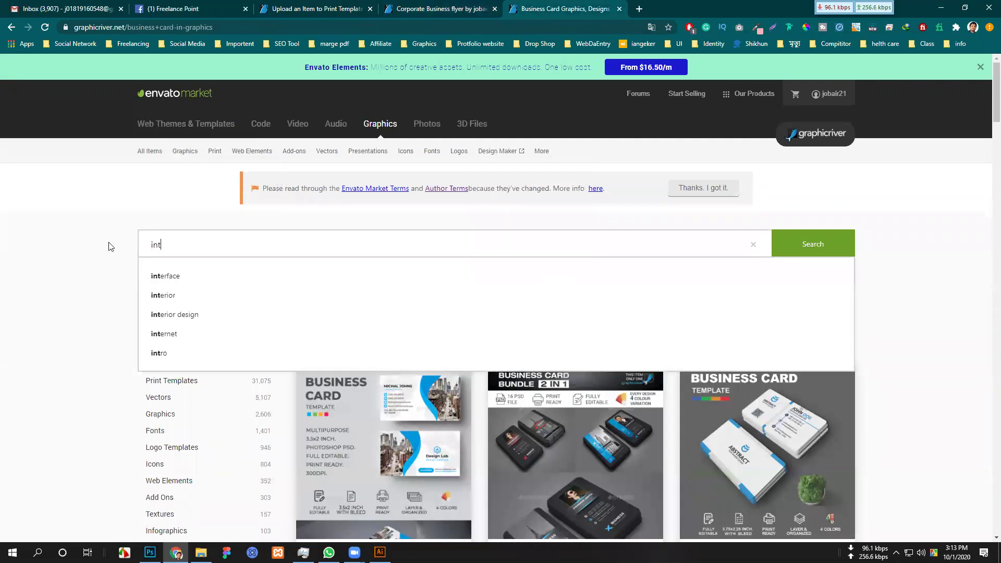
pyautogui.write('rorior')
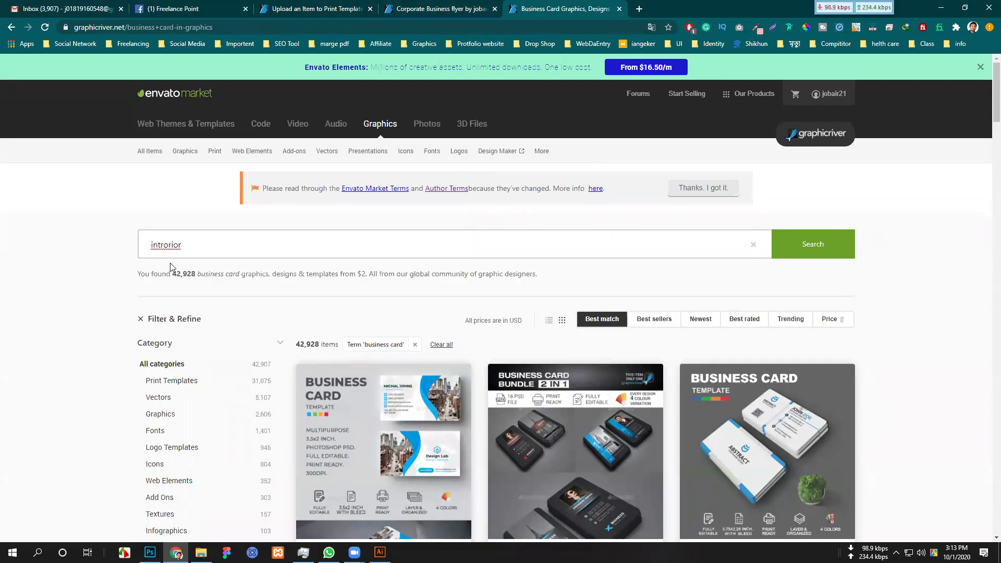
pyautogui.rightClick(169, 248)
pyautogui.click(202, 246)
pyautogui.click(167, 246)
pyautogui.press('BackSpace')
pyautogui.press('BackSpace')
pyautogui.write('erior')
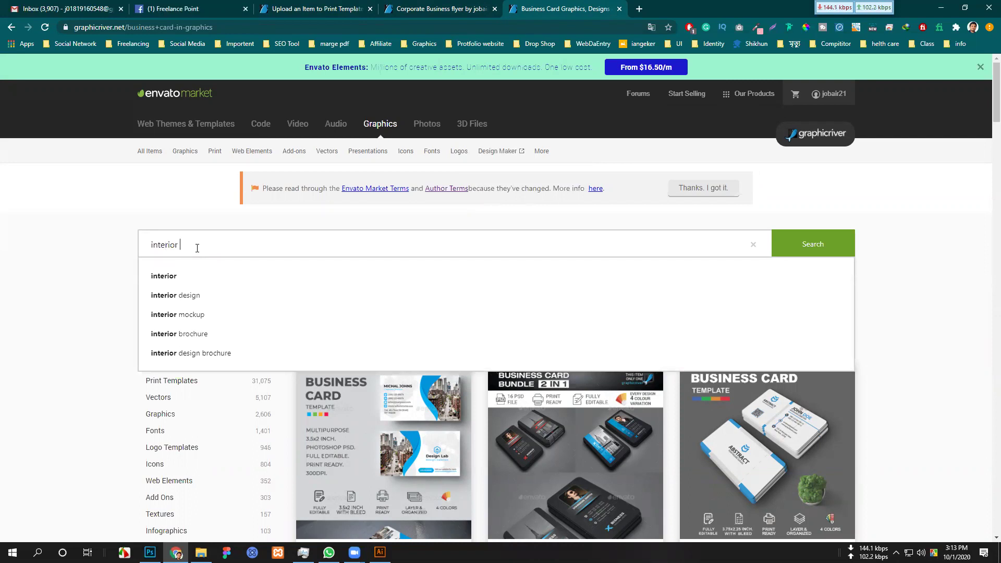
pyautogui.write(' f')
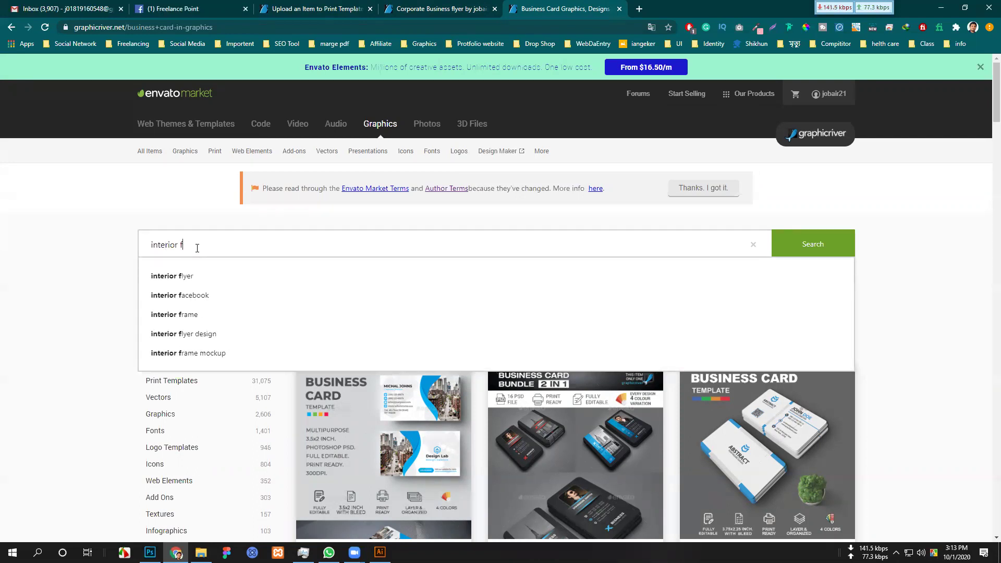
pyautogui.click(201, 282)
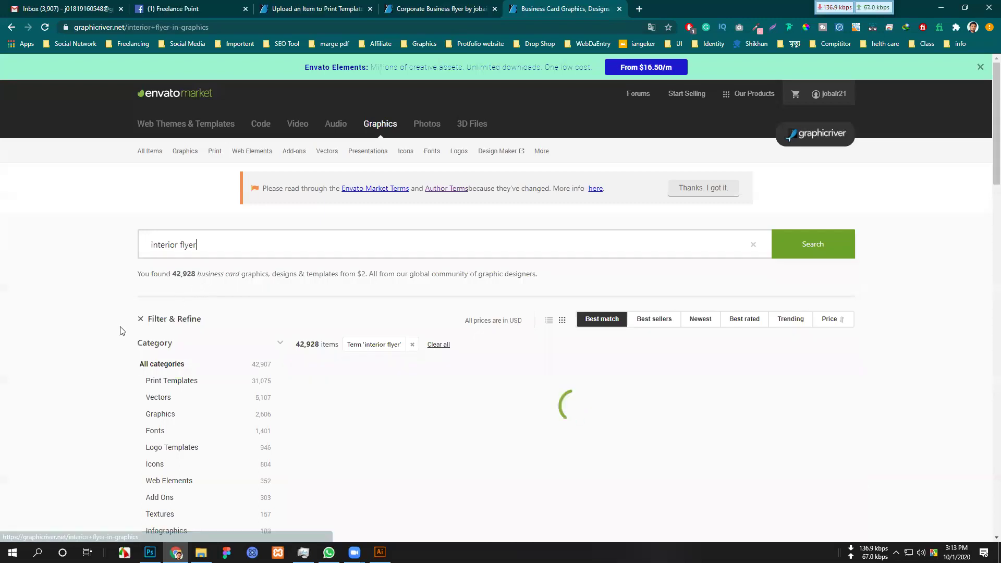
# Browse the interior flyer results and open the $8 and $7 Interior Design Flyer items in new tabs.
pyautogui.scroll(-3, 102, 345)
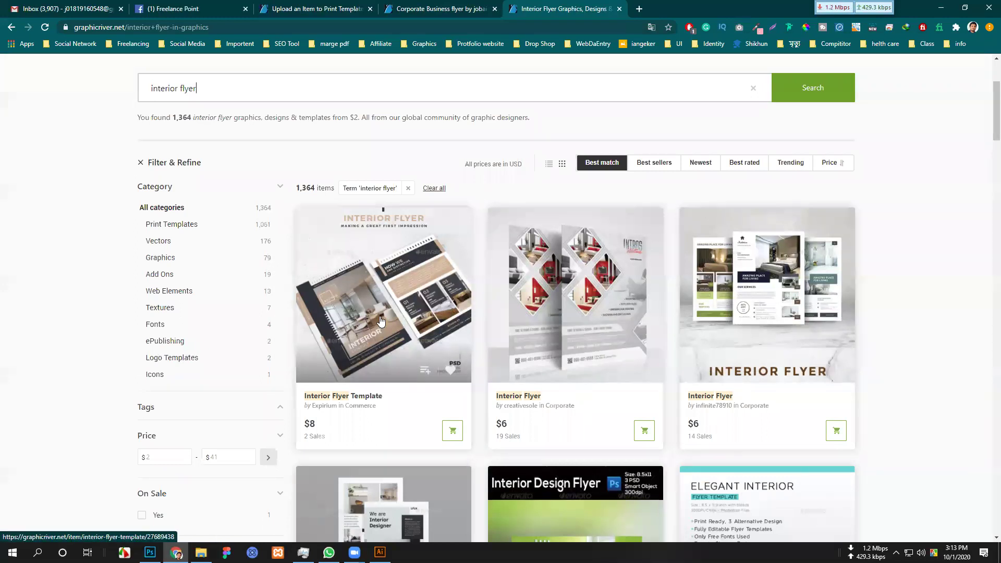
pyautogui.scroll(-1, 381, 320)
pyautogui.scroll(-4, 381, 320)
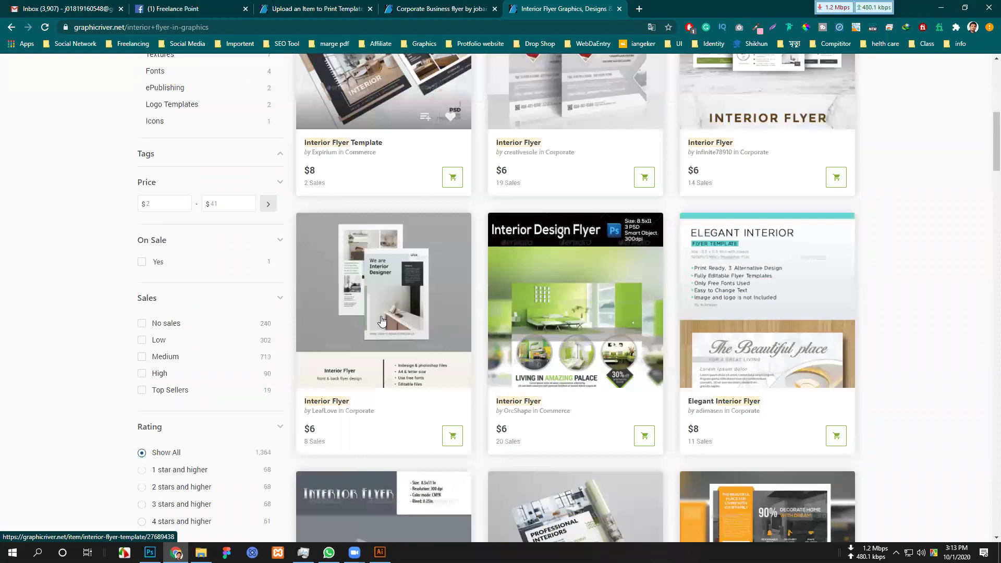
pyautogui.scroll(-6, 381, 321)
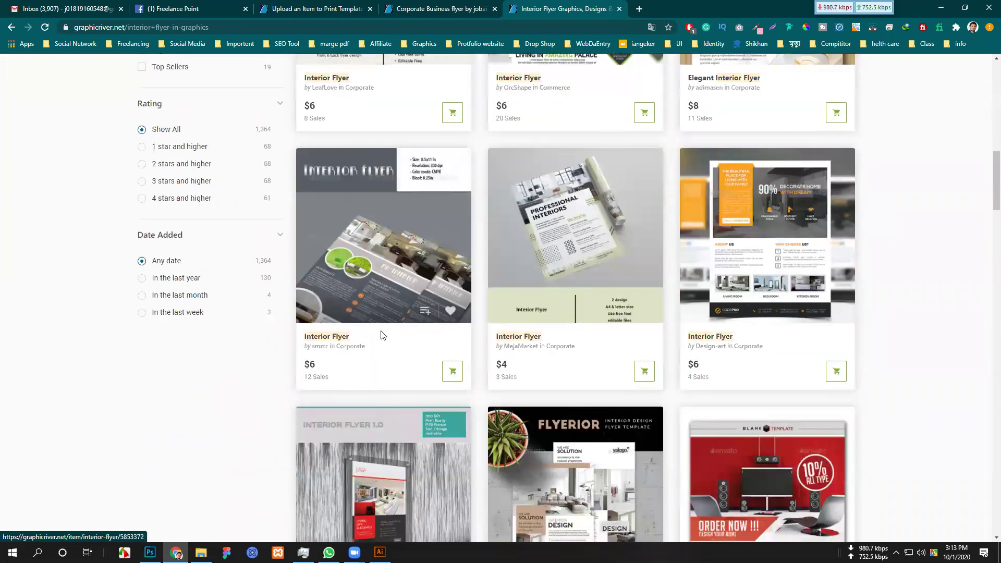
pyautogui.scroll(-6, 381, 335)
pyautogui.scroll(-5, 381, 336)
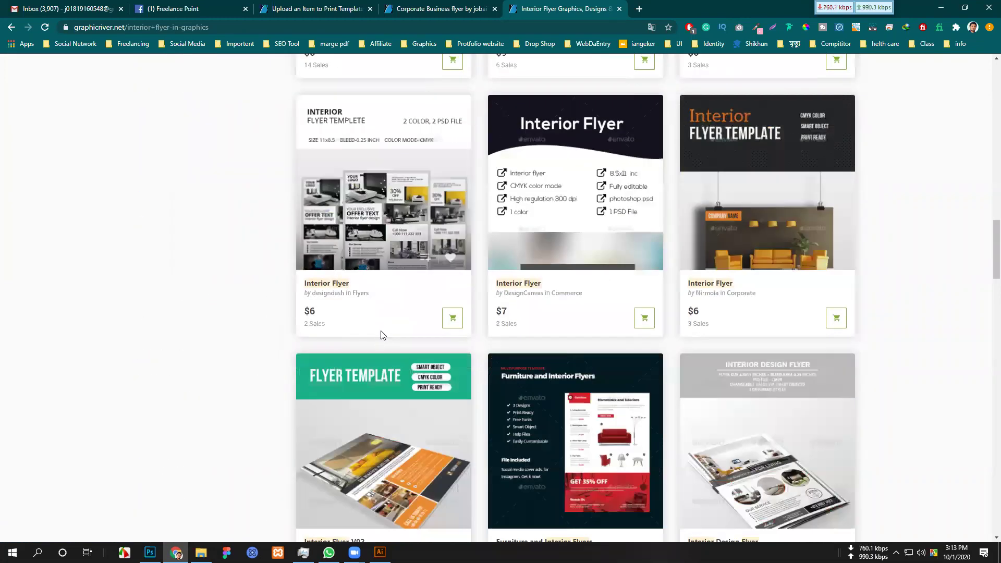
pyautogui.scroll(-6, 381, 334)
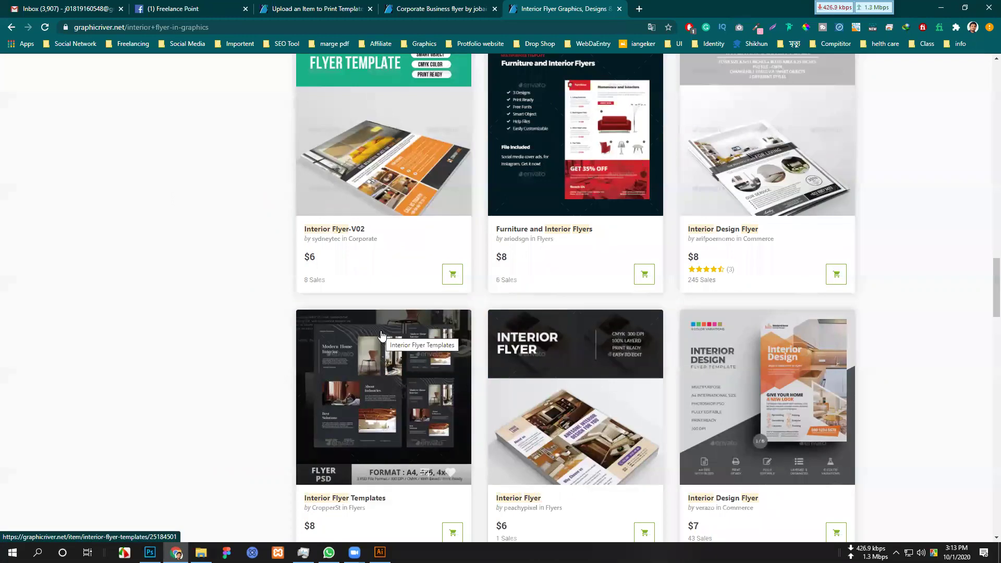
pyautogui.rightClick(745, 191)
pyautogui.click(766, 197)
pyautogui.scroll(-2, 576, 339)
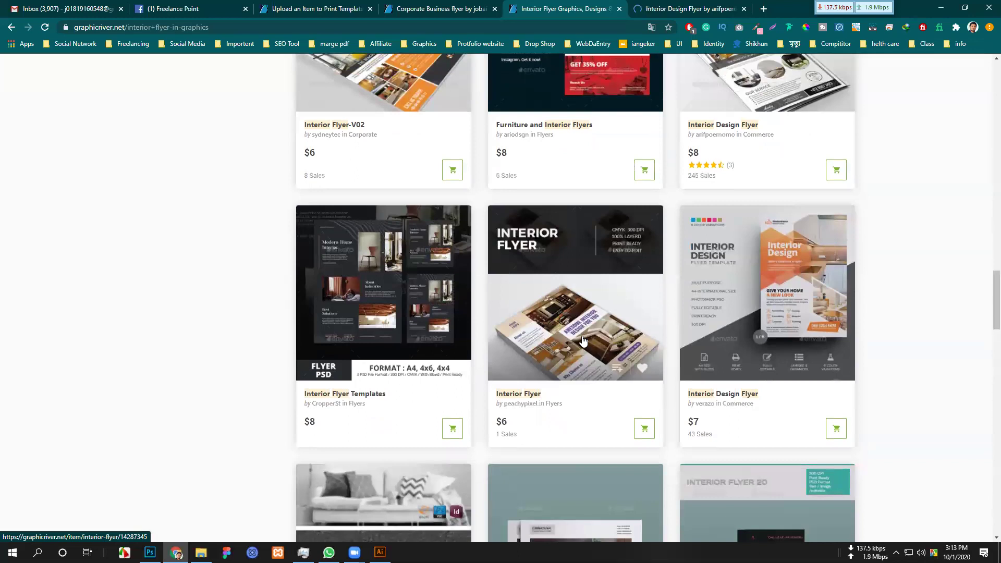
pyautogui.rightClick(819, 291)
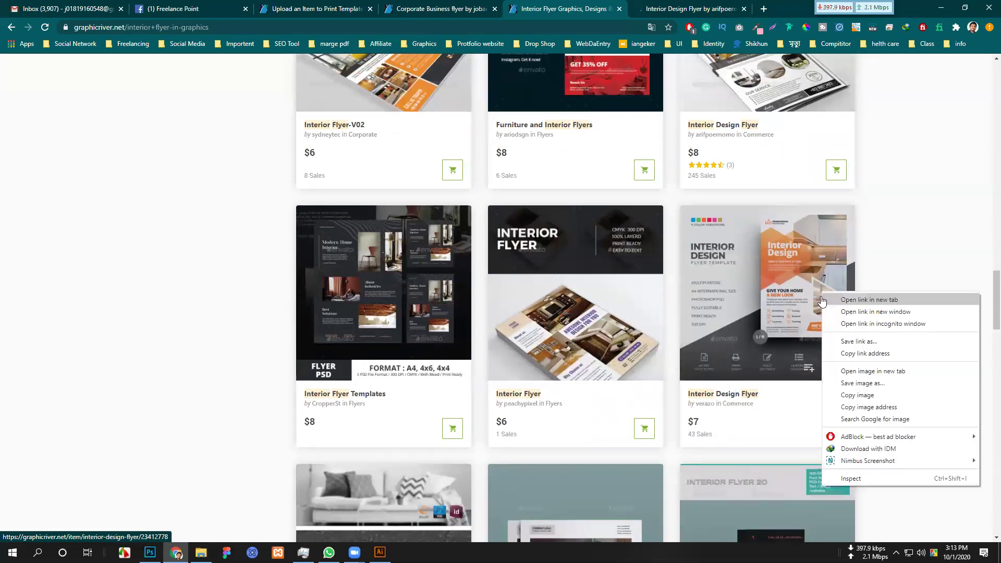
pyautogui.click(840, 298)
# Look over more interior flyer results and examine the title, category path and preview of the $8 Interior Design Flyer.
pyautogui.scroll(-6, 574, 347)
pyautogui.scroll(-7, 475, 356)
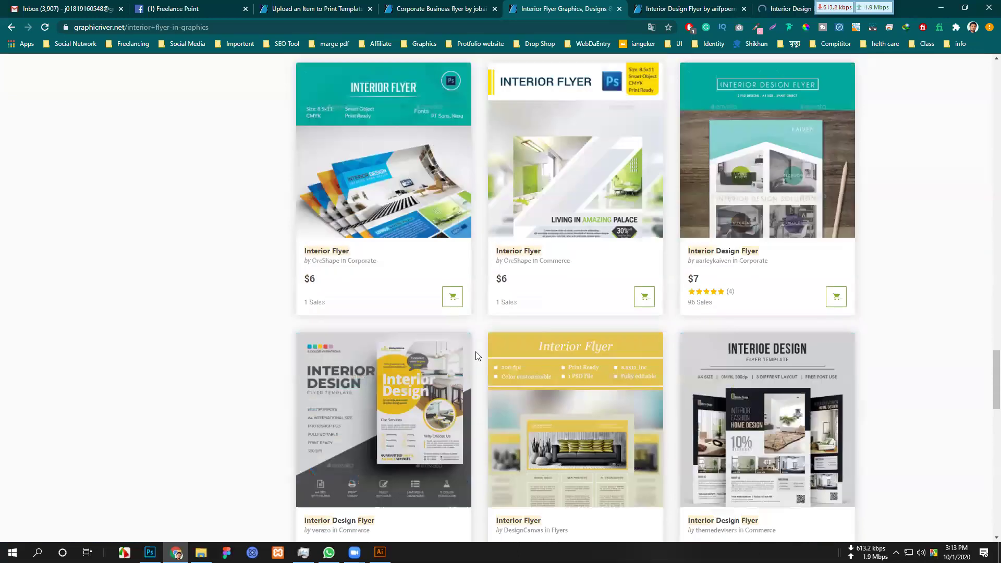
pyautogui.scroll(5, 473, 353)
pyautogui.click(688, 9)
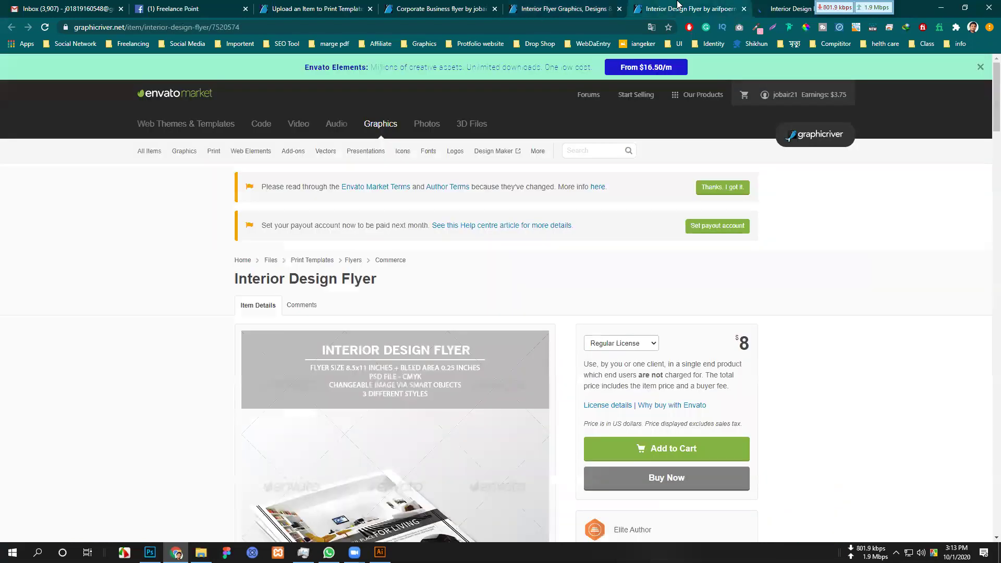
pyautogui.scroll(-7, 405, 421)
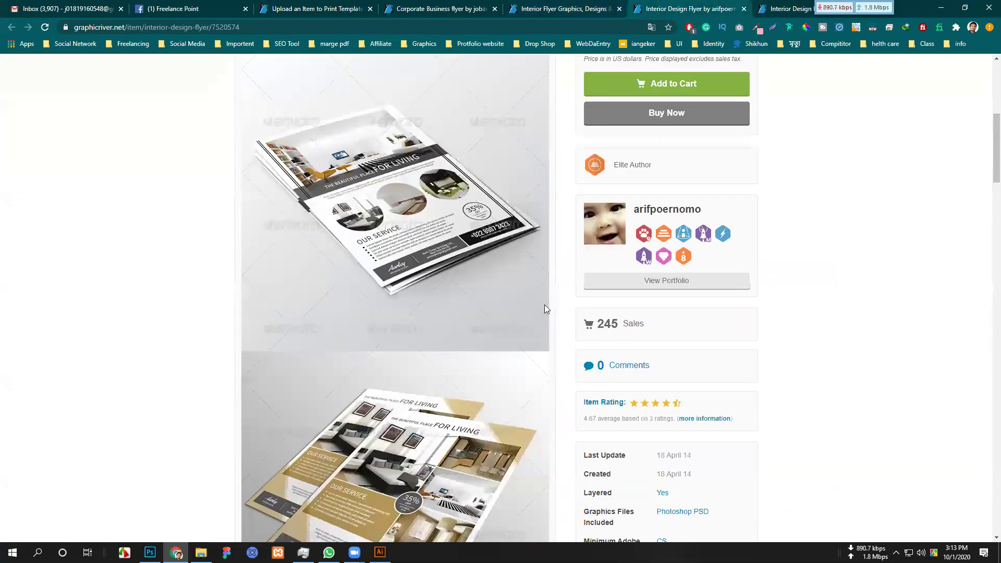
pyautogui.scroll(2, 500, 276)
# Return to the interior flyer search results and look at the titles and categories of the first listings.
pyautogui.click(543, 9)
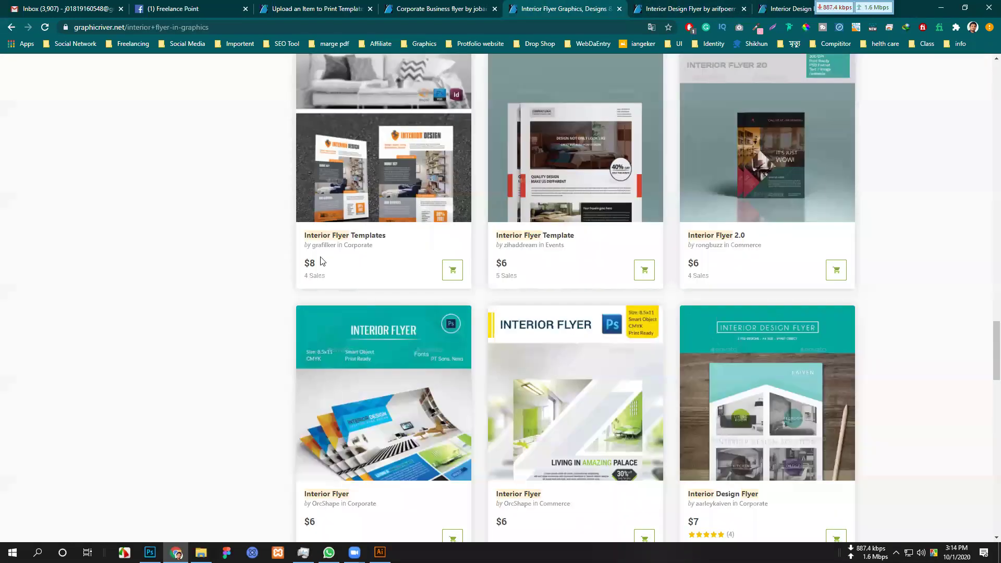
pyautogui.scroll(15, 323, 260)
pyautogui.scroll(10, 327, 262)
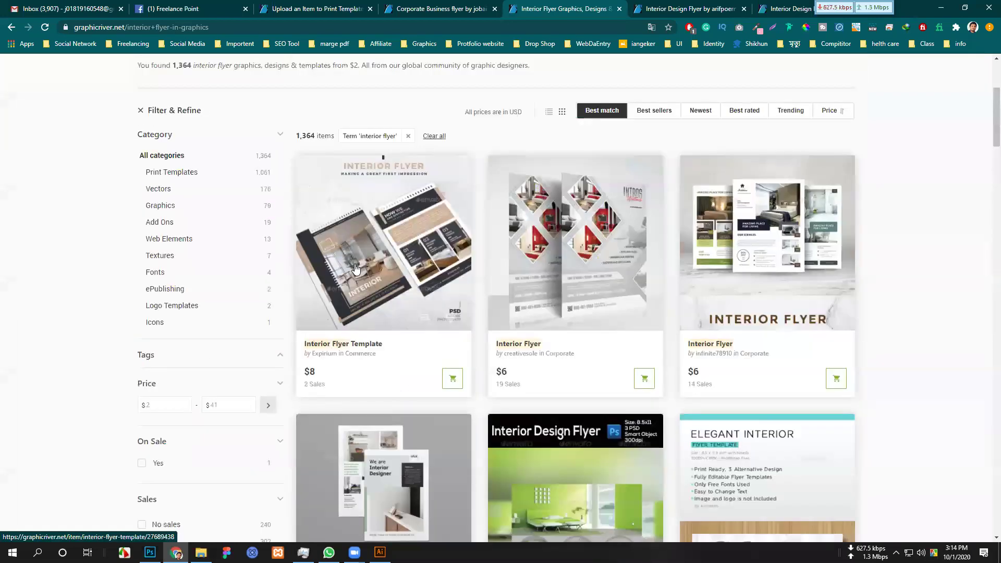
# Replace the "interior flyer" search with "real estate" and narrow it to the suggested "real estate flyer" search.
pyautogui.click(201, 245)
pyautogui.moveTo(201, 245); pyautogui.dragTo(69, 228)
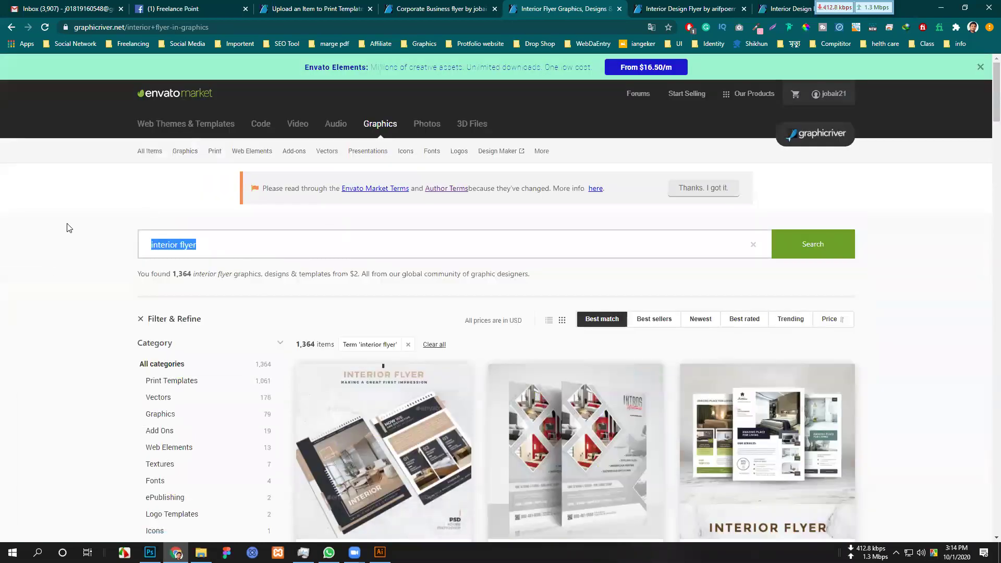
pyautogui.write('re')
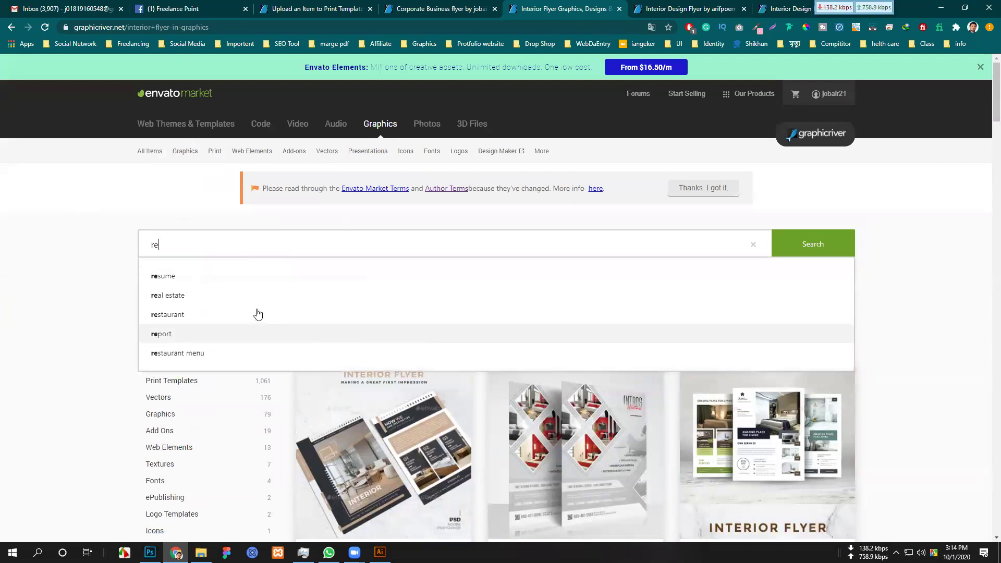
pyautogui.click(230, 295)
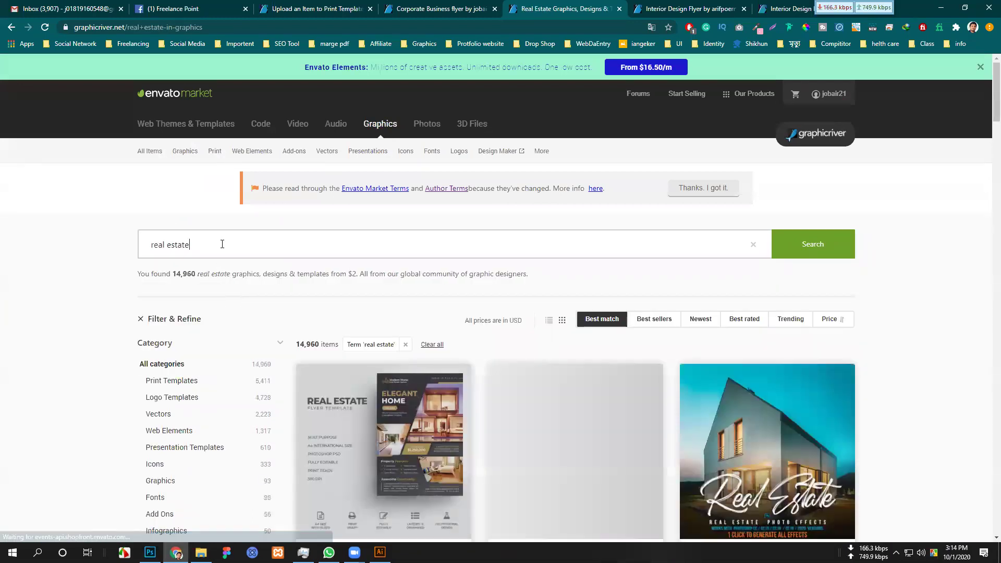
pyautogui.click(157, 243)
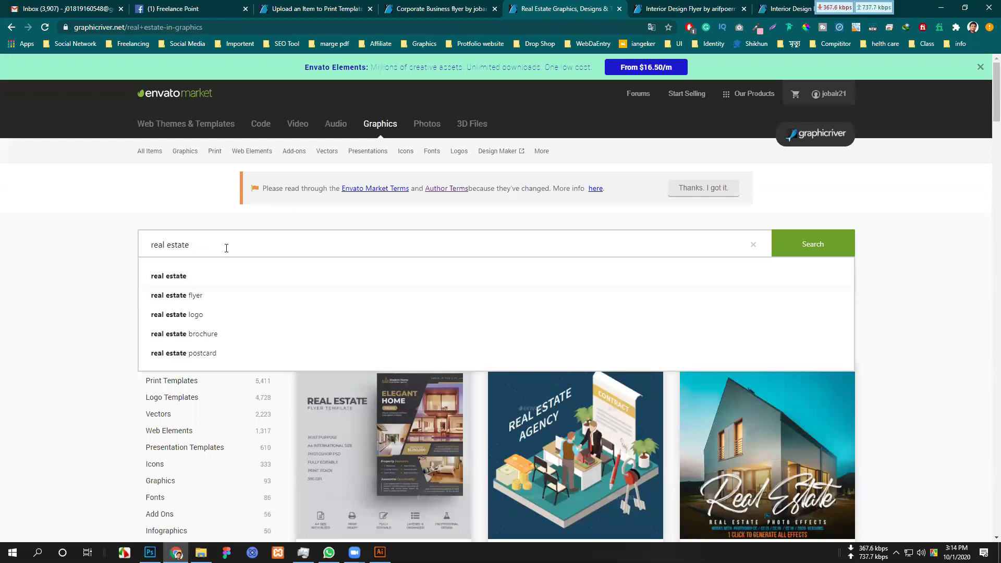
pyautogui.click(230, 295)
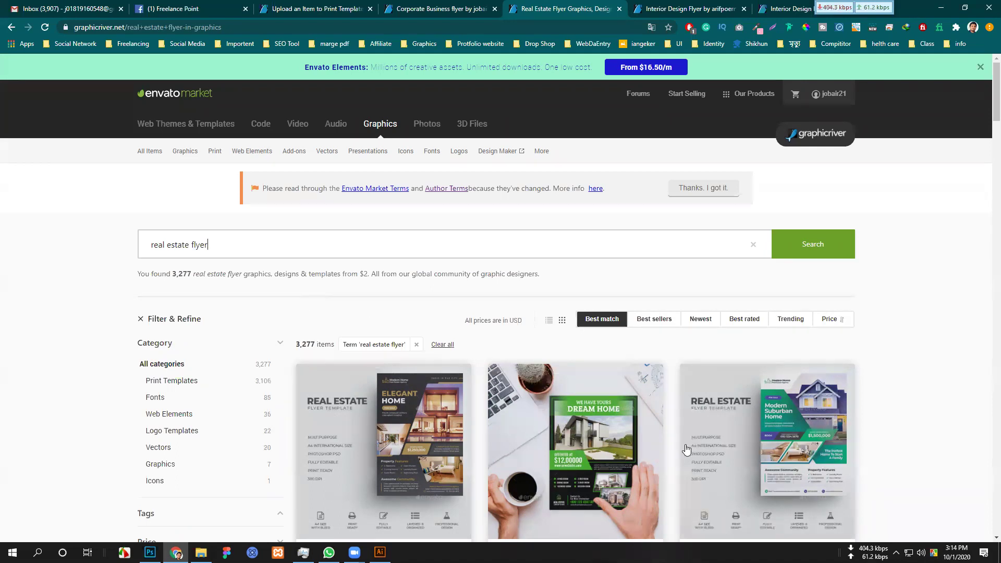
# Look over the real estate flyer results, comparing the titles, categories and prices of the listed items.
pyautogui.scroll(-5, 552, 417)
pyautogui.scroll(-3, 610, 387)
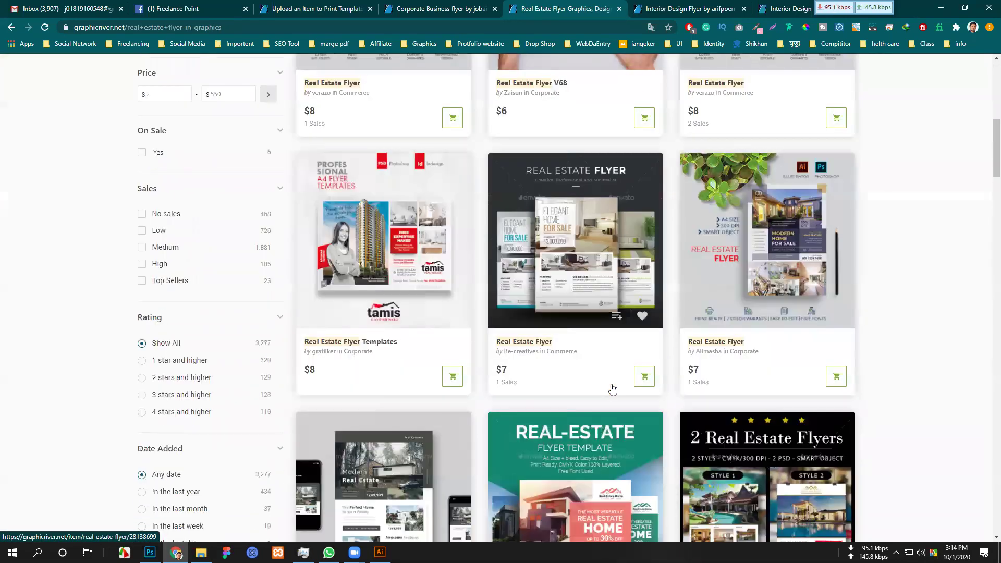
pyautogui.scroll(-5, 600, 377)
pyautogui.scroll(9, 602, 375)
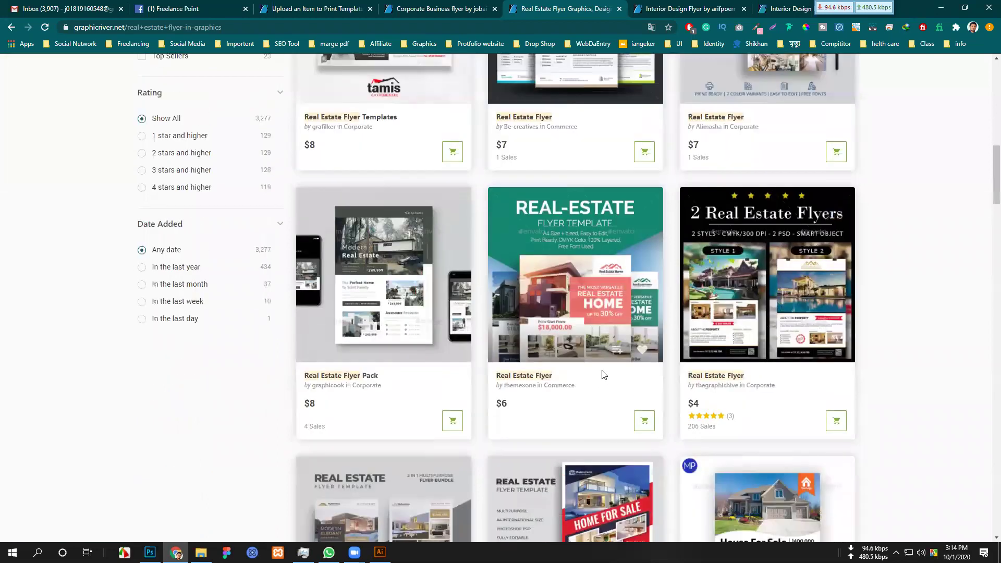
pyautogui.scroll(1, 604, 374)
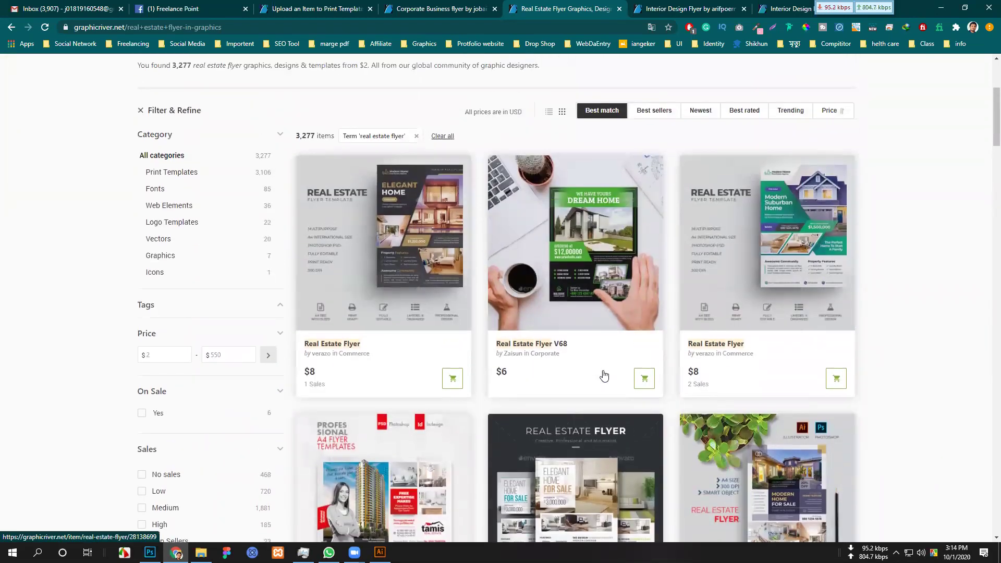
pyautogui.scroll(-1, 604, 374)
pyautogui.scroll(-6, 604, 375)
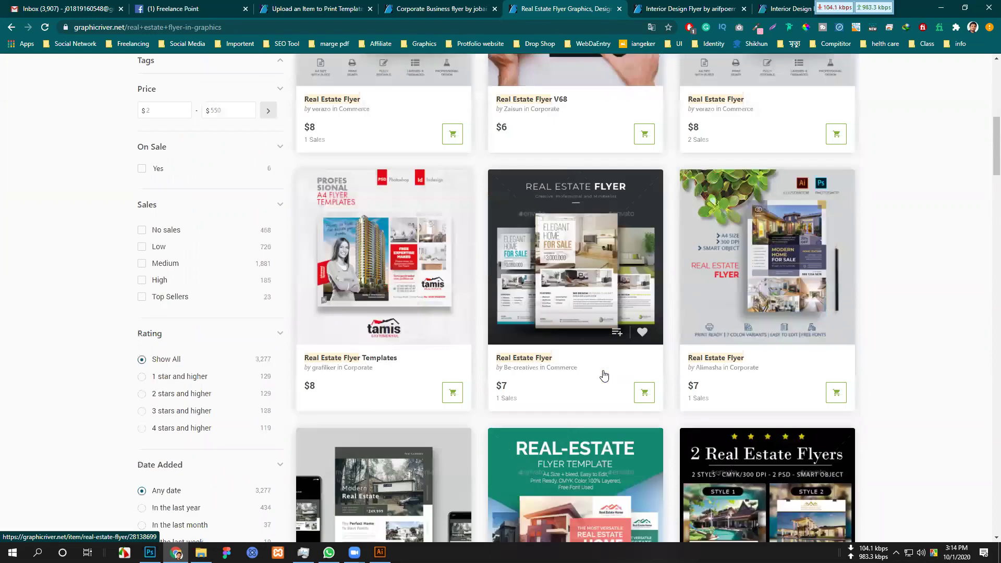
pyautogui.scroll(-4, 604, 375)
# Open the $4 and $5 Real Estate Flyer items and the $8 Premium Real Estate Flyers item in new tabs.
pyautogui.rightClick(604, 374)
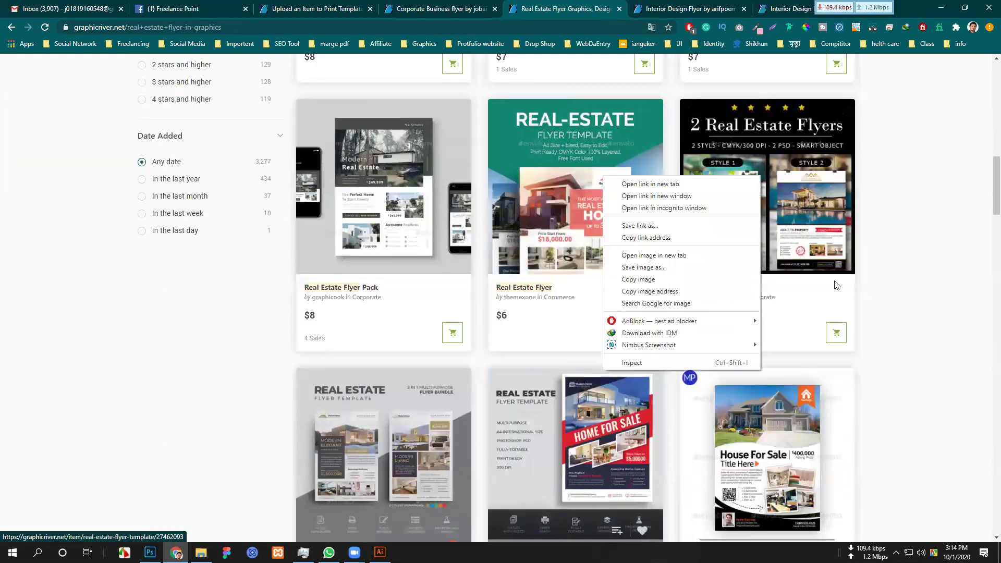
pyautogui.click(834, 284)
pyautogui.rightClick(729, 216)
pyautogui.click(775, 222)
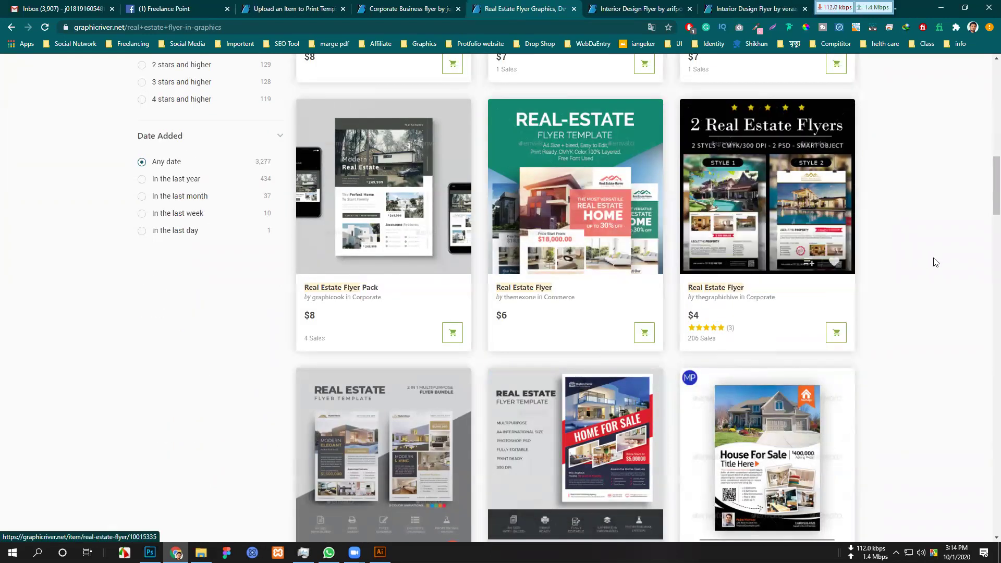
pyautogui.scroll(-4, 933, 312)
pyautogui.rightClick(738, 197)
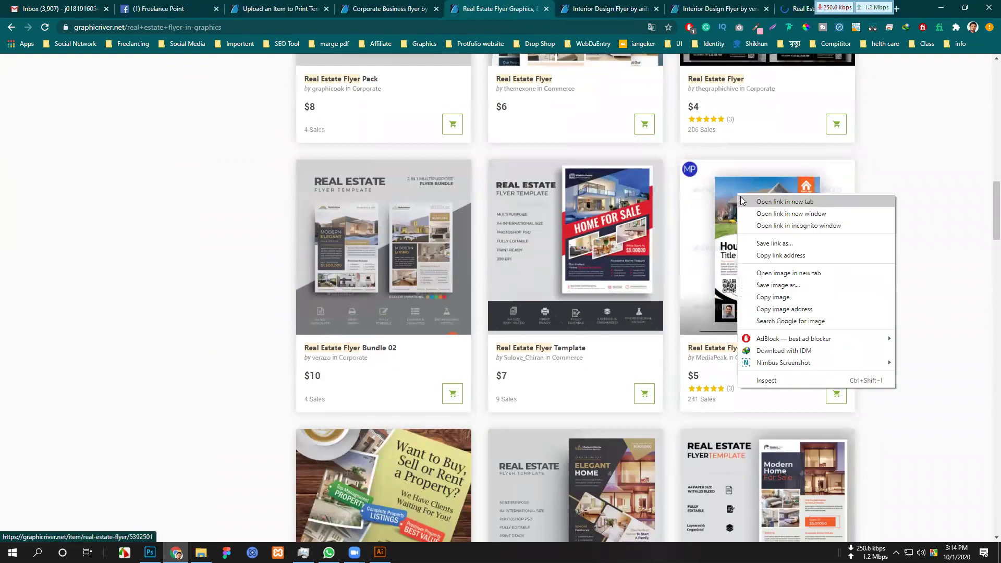
pyautogui.click(753, 203)
pyautogui.scroll(-5, 583, 384)
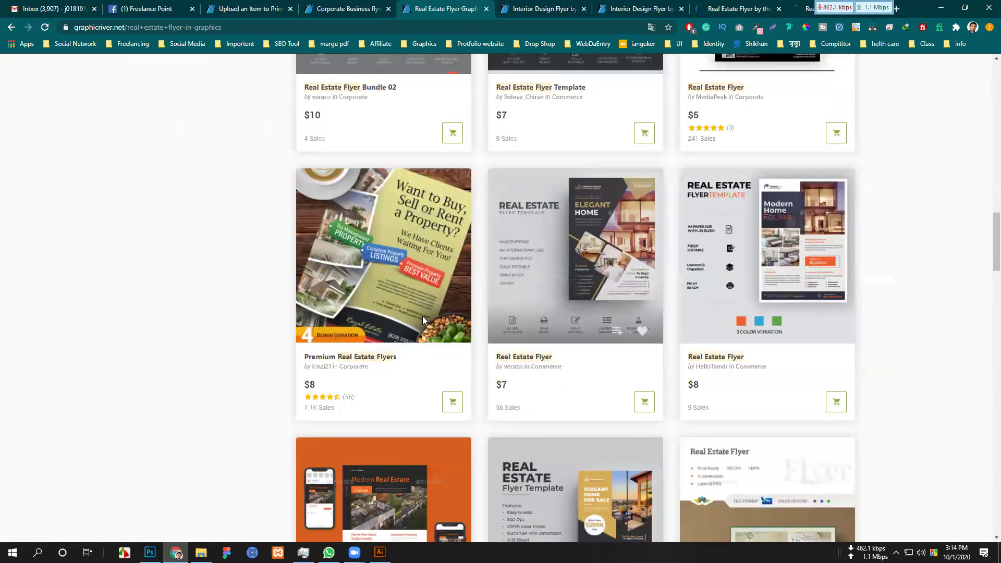
pyautogui.rightClick(407, 258)
pyautogui.click(421, 265)
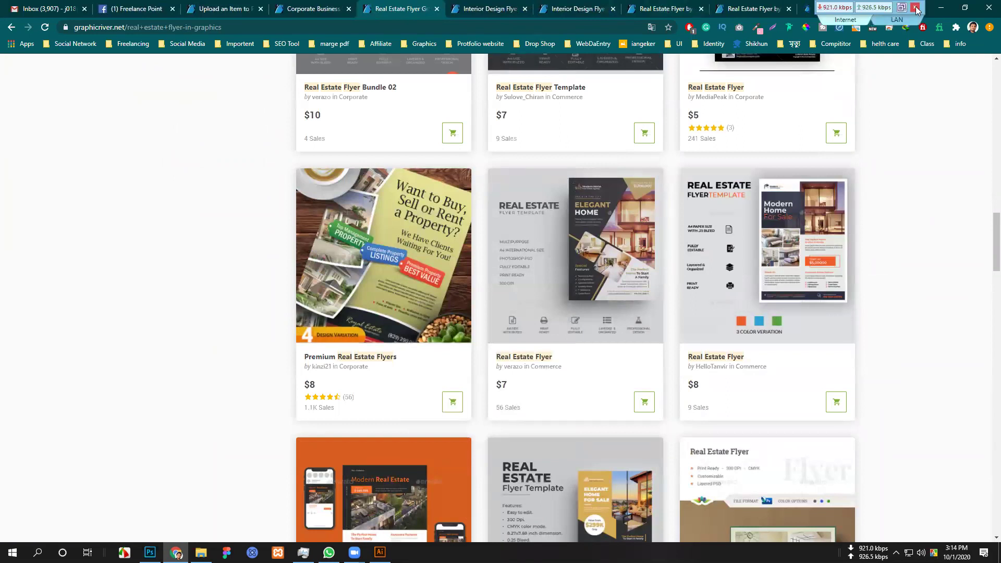
# Close the floating network speed monitor and examine the previews and item details of the $7 Interior Design Flyer.
pyautogui.click(916, 9)
pyautogui.click(590, 12)
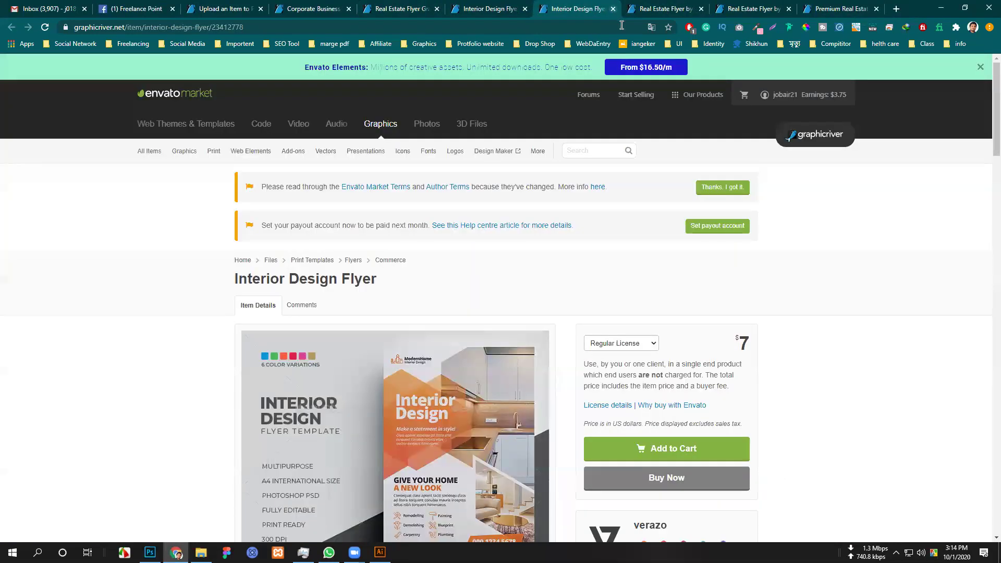
pyautogui.scroll(-10, 127, 353)
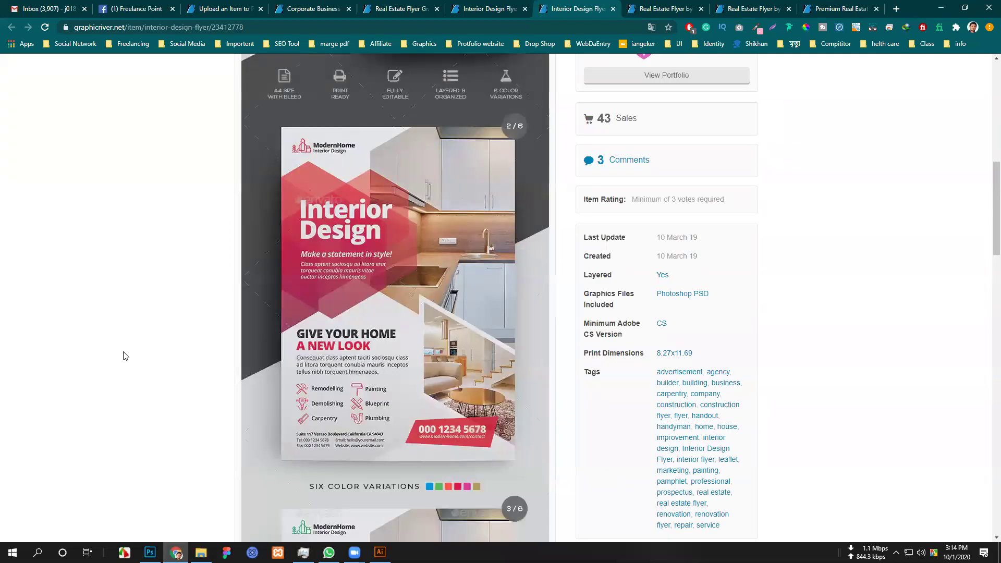
pyautogui.scroll(3, 131, 351)
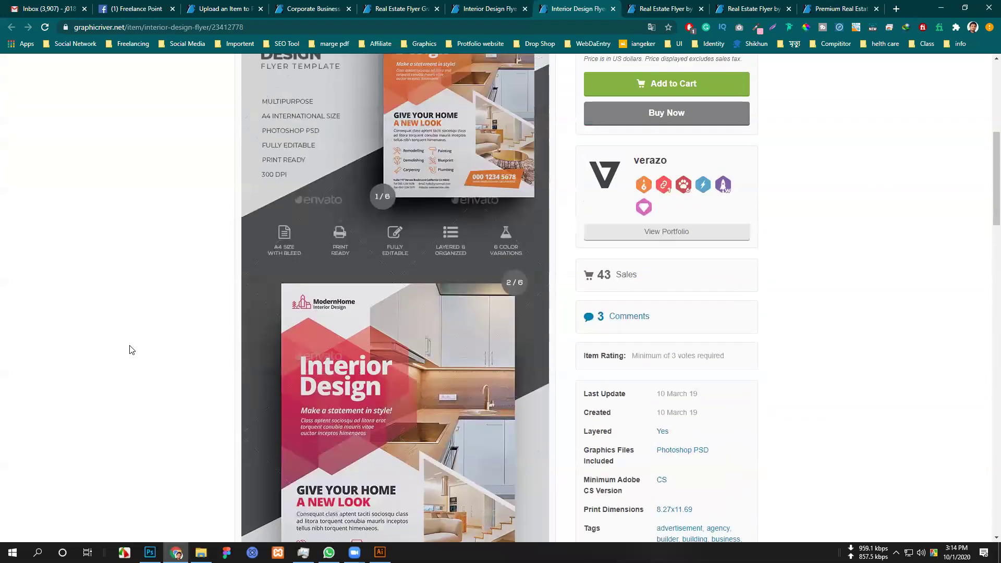
pyautogui.scroll(-15, 132, 350)
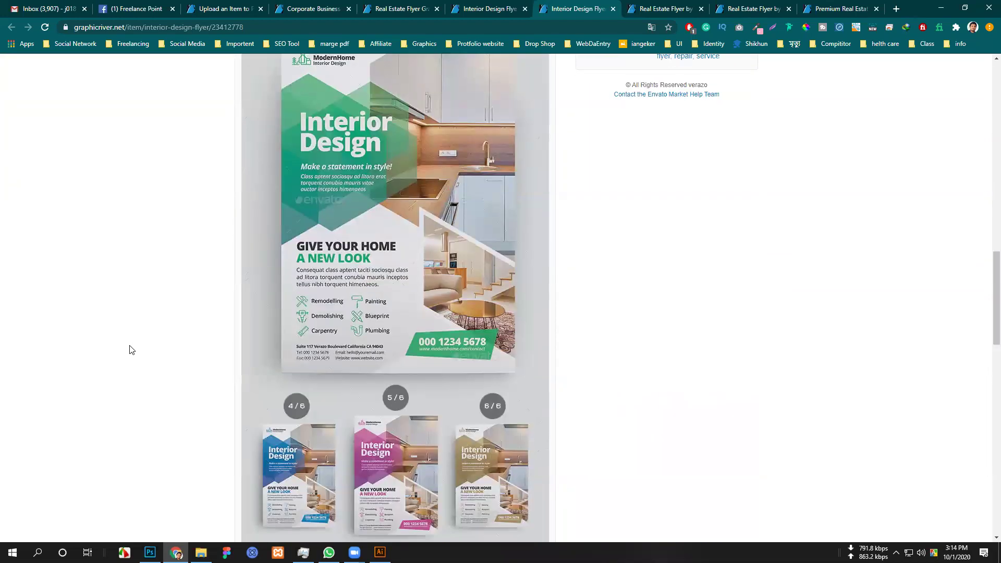
# Examine the preview images and descriptions of the $4 and $5 Real Estate Flyer items.
pyautogui.click(661, 8)
pyautogui.scroll(-8, 135, 415)
pyautogui.scroll(-20, 155, 409)
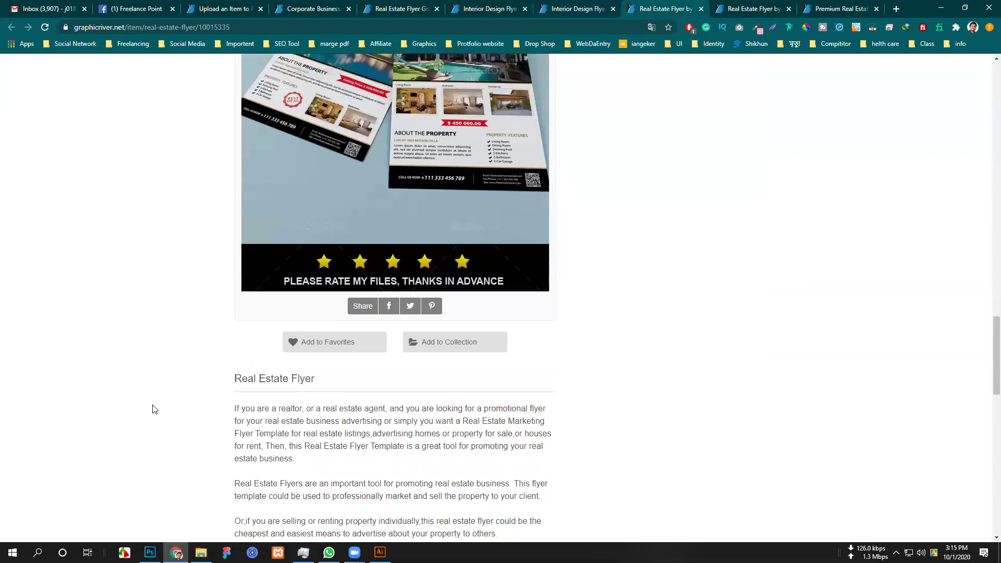
pyautogui.scroll(7, 152, 407)
pyautogui.click(753, 9)
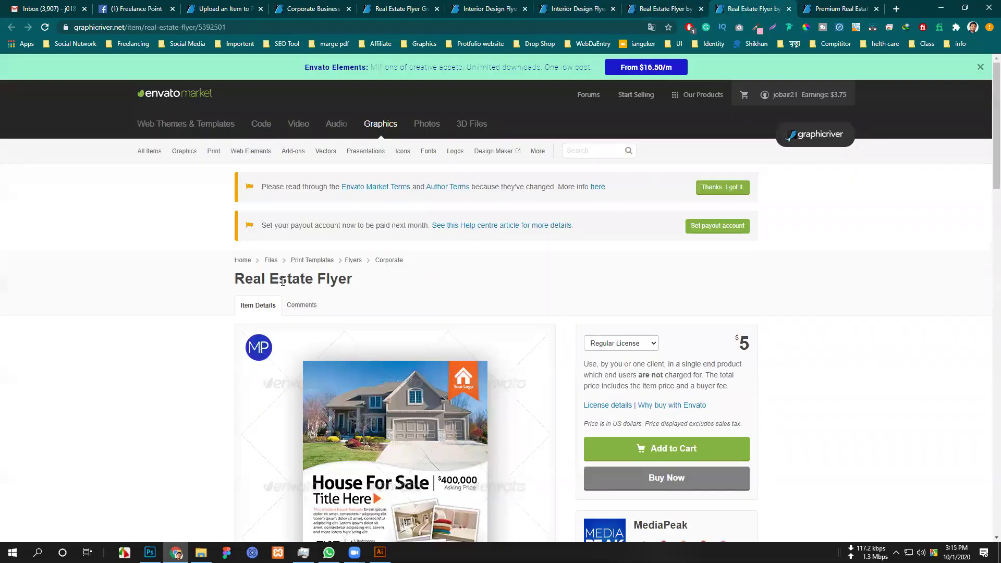
pyautogui.scroll(-4, 154, 294)
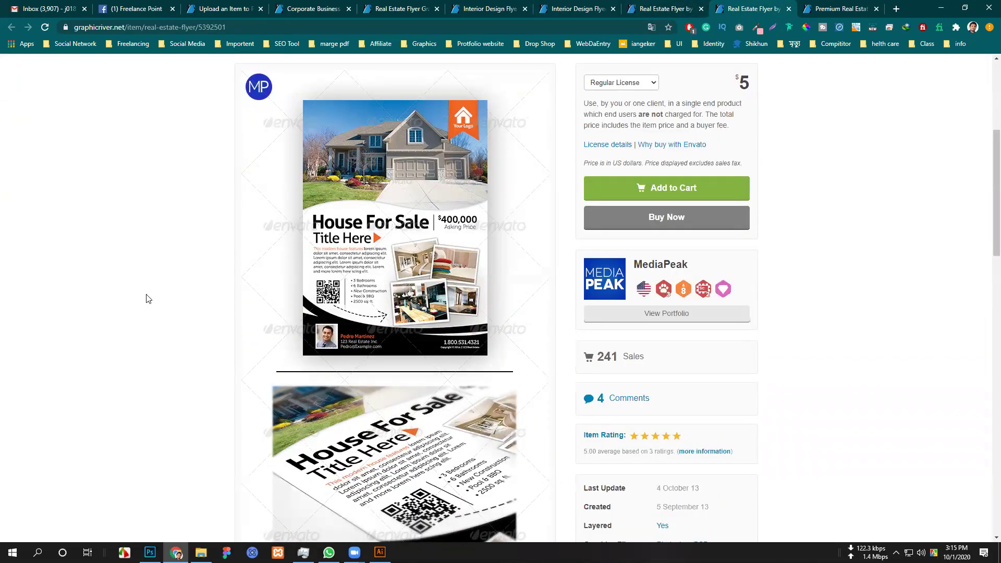
pyautogui.scroll(-2, 125, 287)
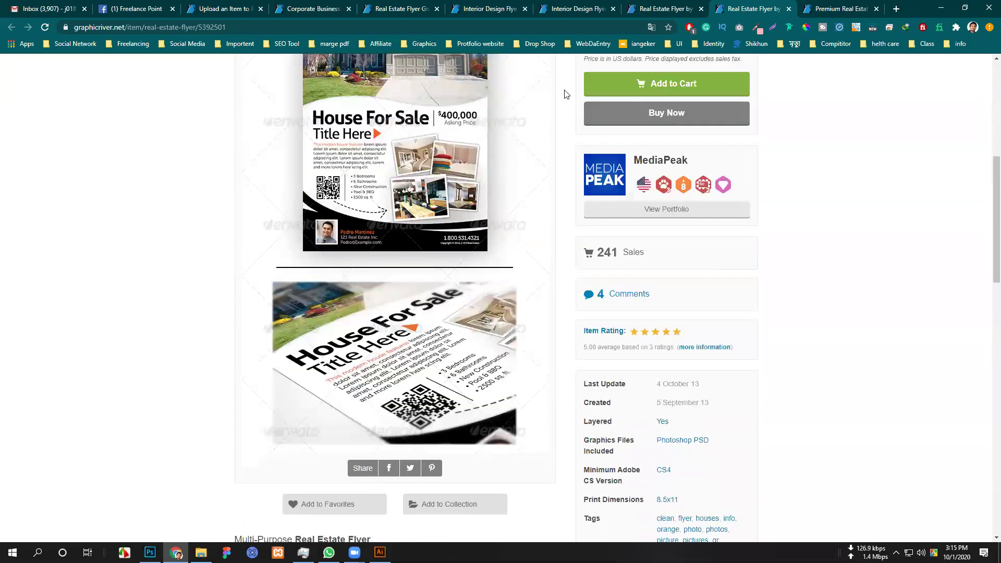
# Examine the Premium Real Estate Flyers item's details, tags and design variation previews.
pyautogui.click(829, 10)
pyautogui.scroll(-6, 246, 225)
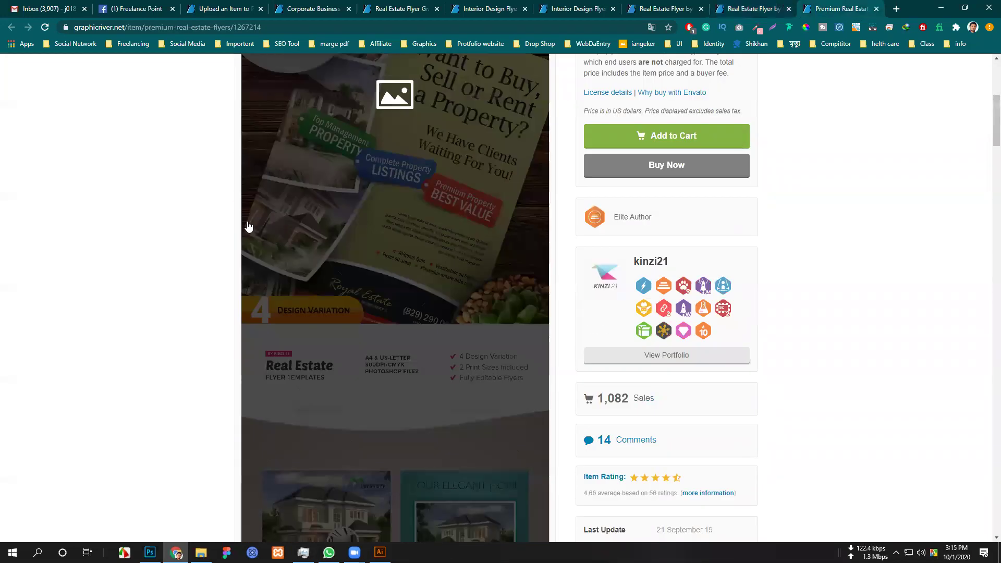
pyautogui.scroll(-7, 72, 209)
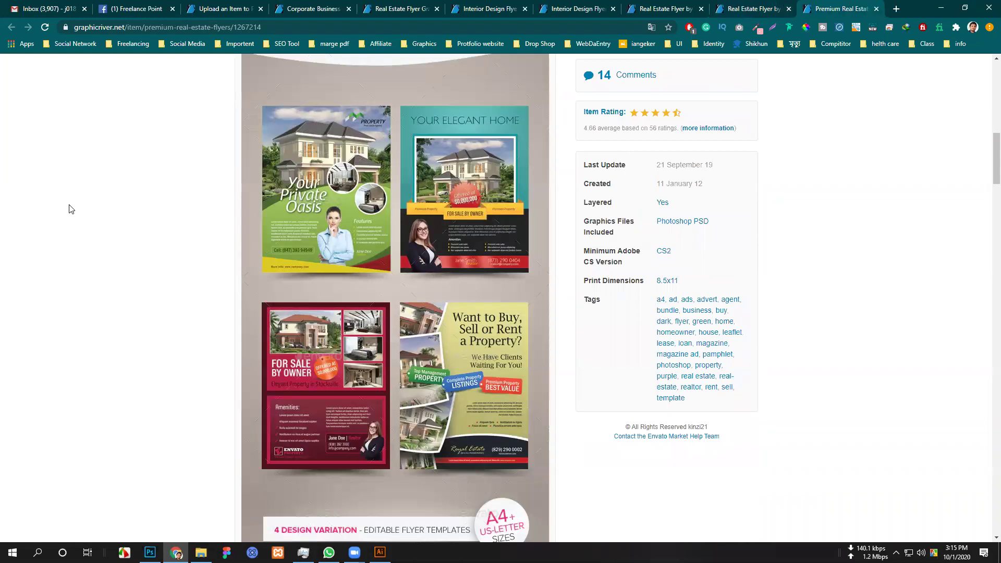
pyautogui.scroll(-7, 104, 206)
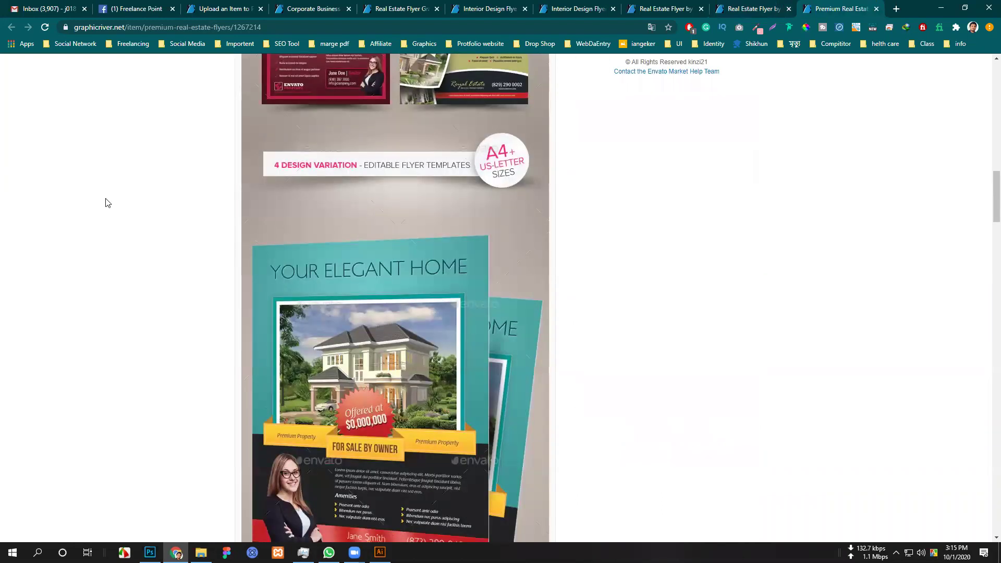
pyautogui.scroll(-6, 111, 200)
pyautogui.scroll(4, 112, 199)
pyautogui.scroll(-13, 112, 199)
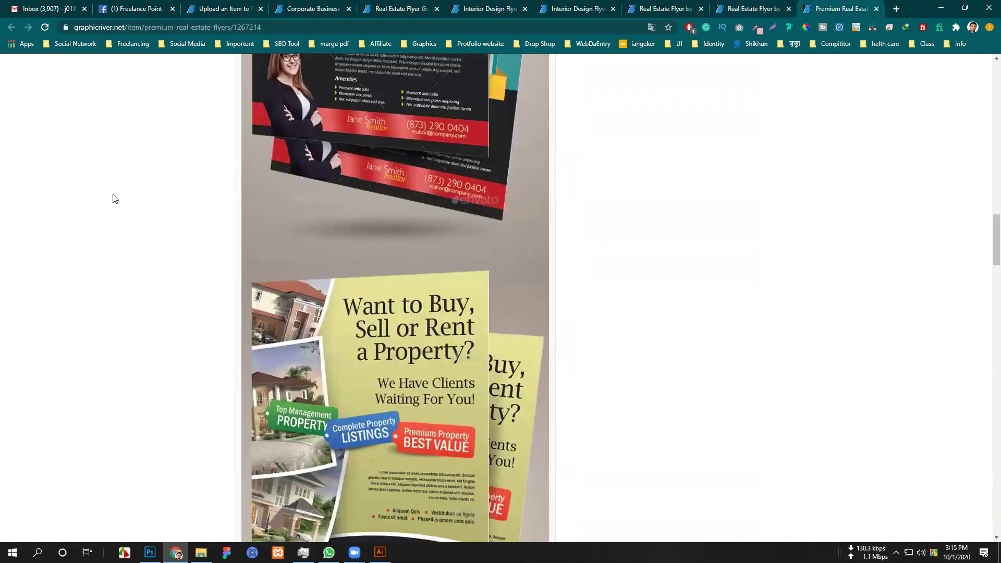
pyautogui.scroll(10, 121, 193)
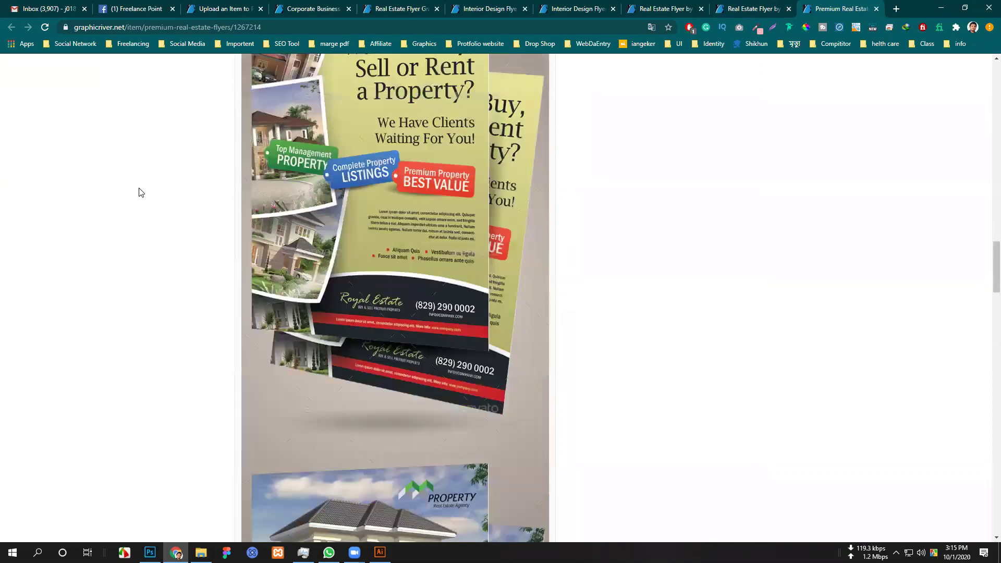
# Glance at the $4 Real Estate Flyer's preview again and check the title and category path of the $7 Interior Design Flyer.
pyautogui.click(680, 4)
pyautogui.scroll(-5, 586, 112)
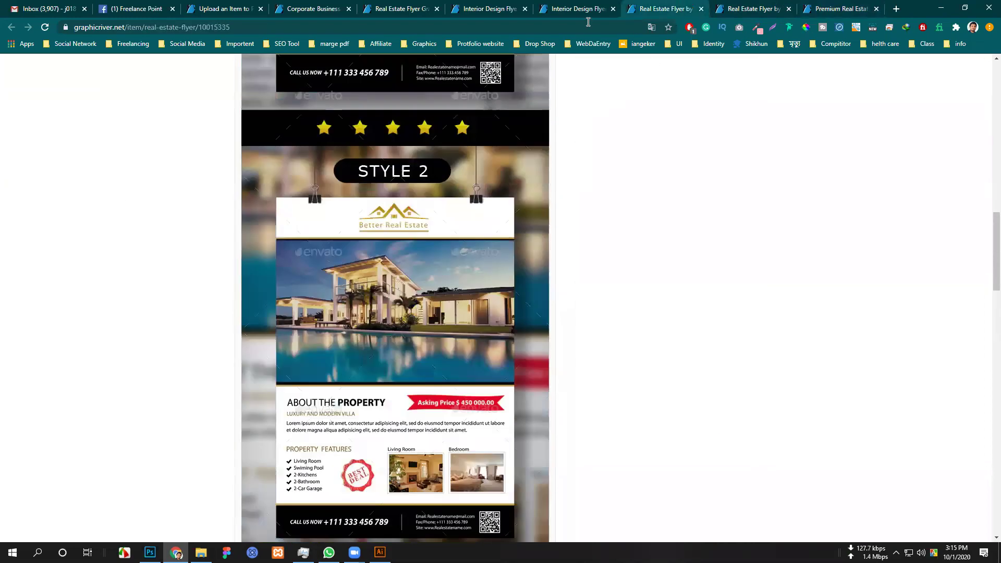
pyautogui.click(588, 9)
pyautogui.scroll(10, 614, 133)
pyautogui.scroll(5, 614, 133)
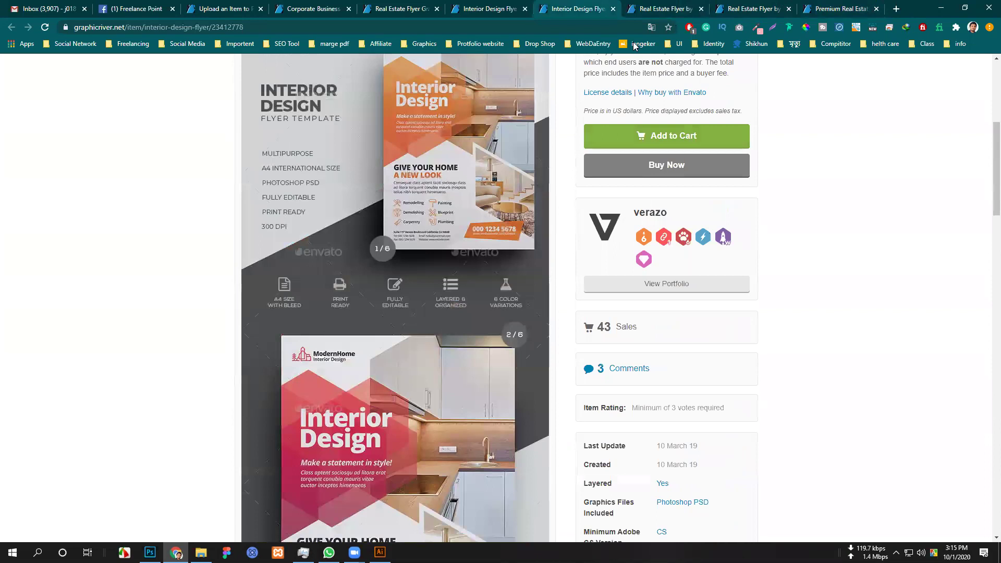
pyautogui.scroll(6, 386, 222)
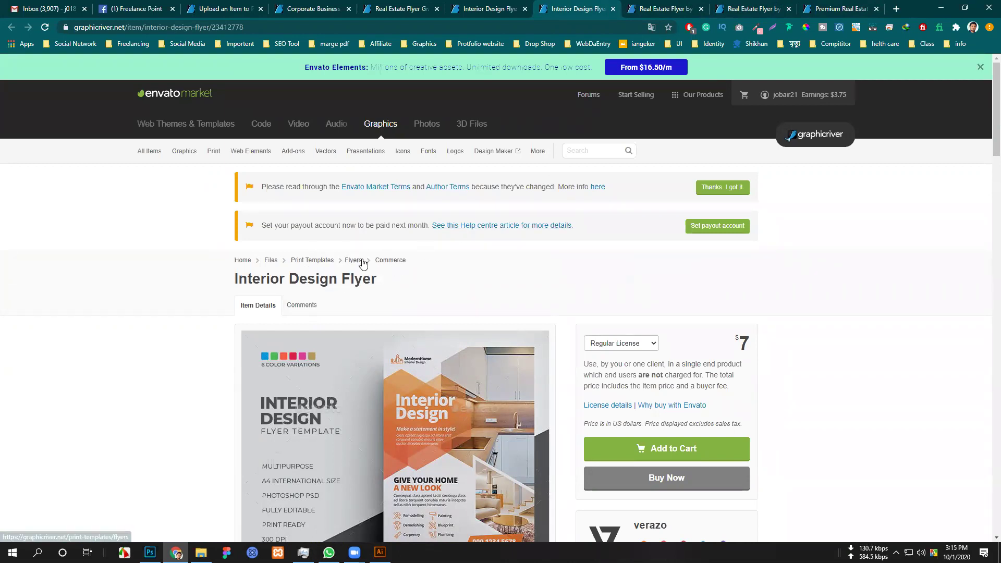
# Check the titles and category paths of the $4 and $5 Real Estate Flyers and the Premium Real Estate Flyers item.
pyautogui.click(660, 8)
pyautogui.scroll(10, 427, 331)
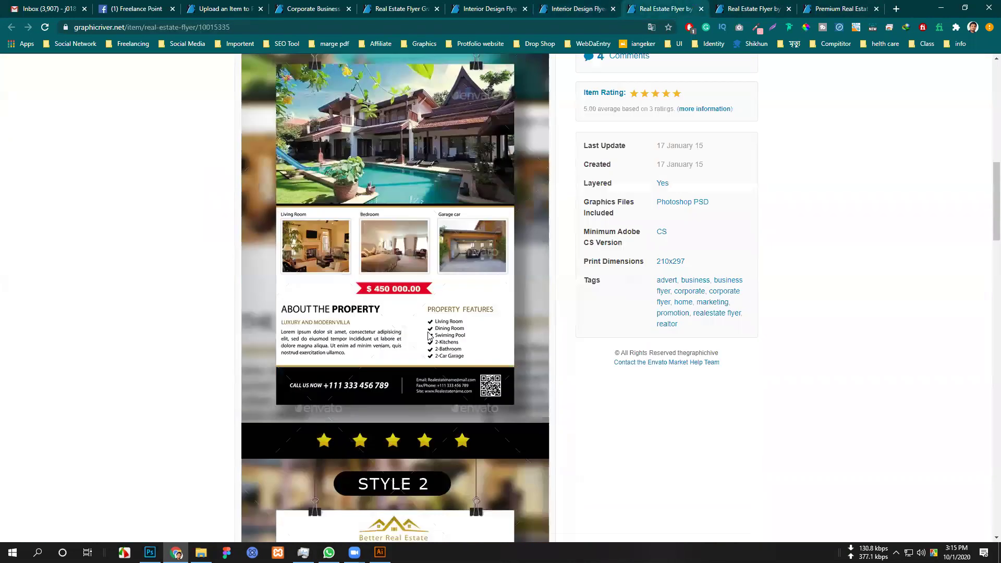
pyautogui.scroll(6, 428, 331)
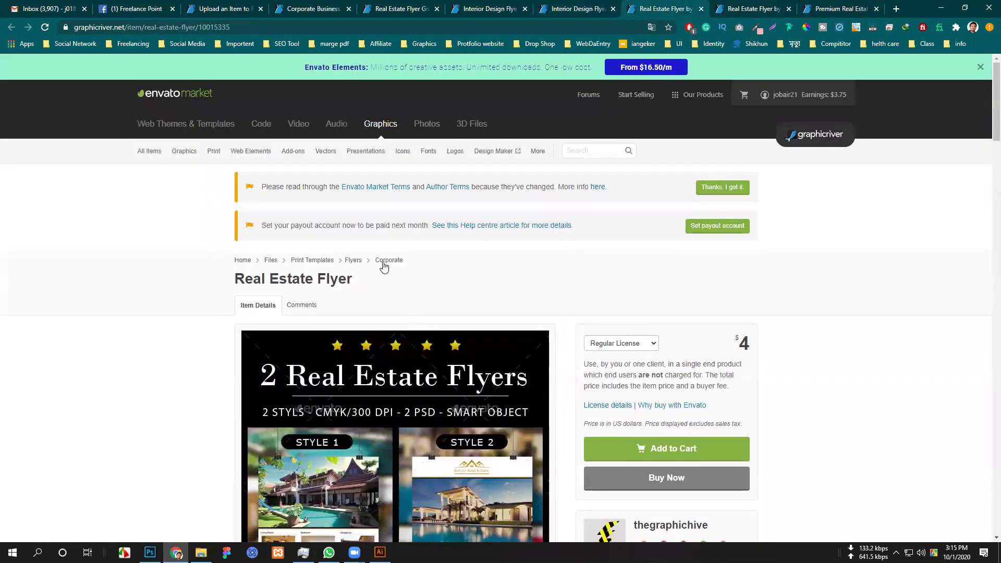
pyautogui.click(749, 9)
pyautogui.scroll(10, 471, 283)
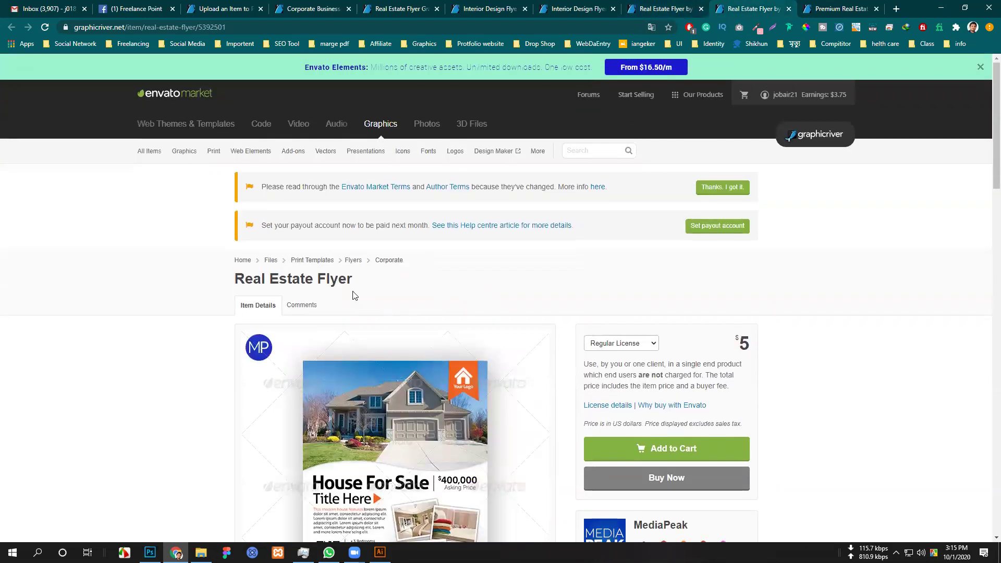
pyautogui.click(839, 8)
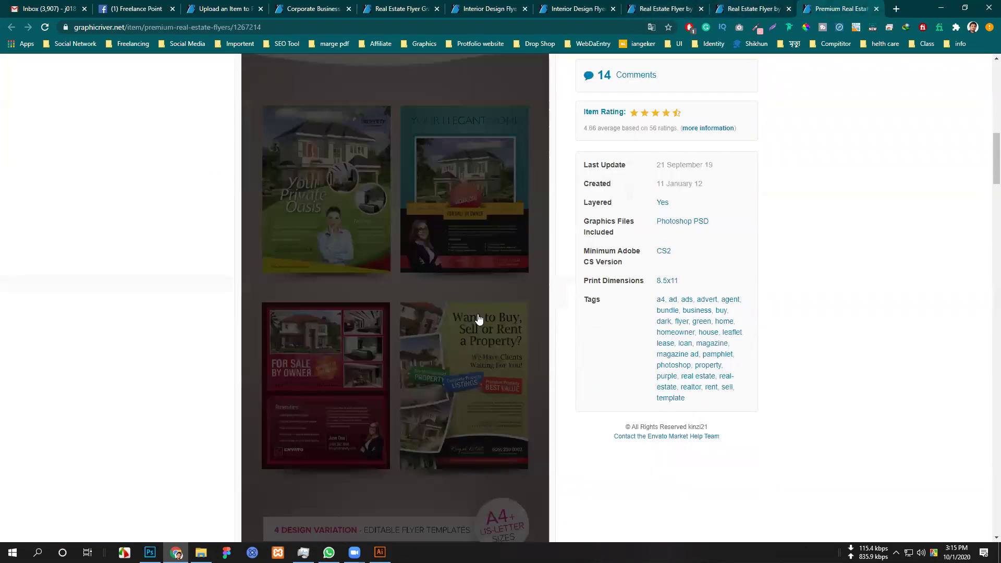
pyautogui.scroll(10, 472, 317)
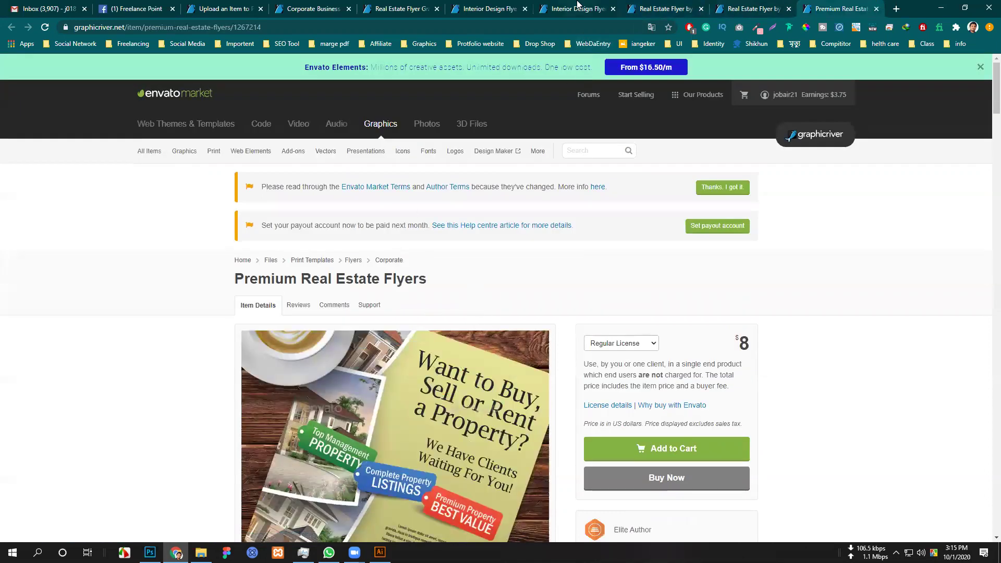
# Check the title and category path of the $8 Interior Design Flyer item.
pyautogui.click(579, 8)
pyautogui.click(475, 8)
pyautogui.scroll(5, 482, 252)
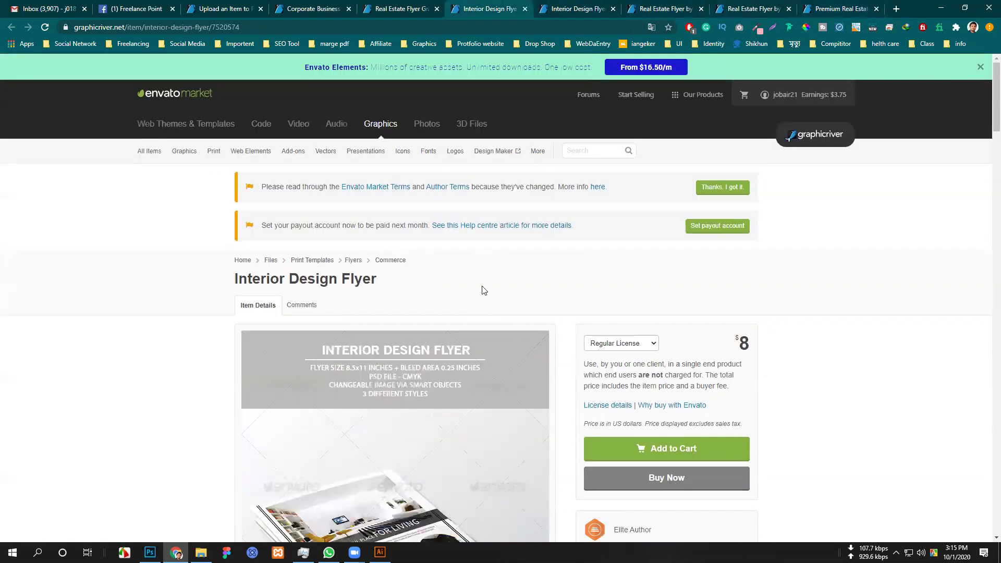
pyautogui.scroll(-5, 579, 279)
pyautogui.scroll(5, 579, 280)
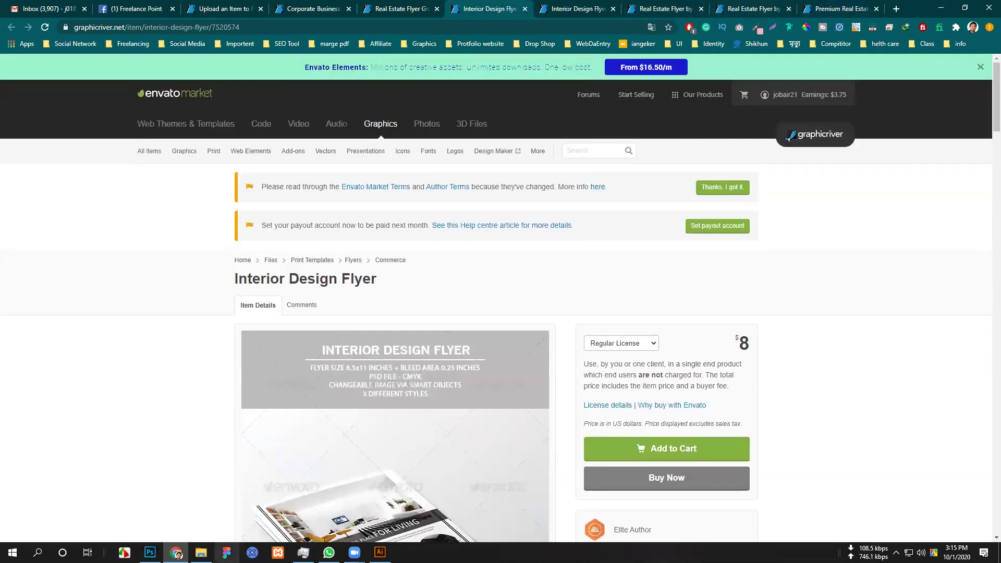
# Switch to File Explorer, open the Class 34 folder in BAN GD #101 and preview intrerior flyer-01.png.
pyautogui.click(201, 552)
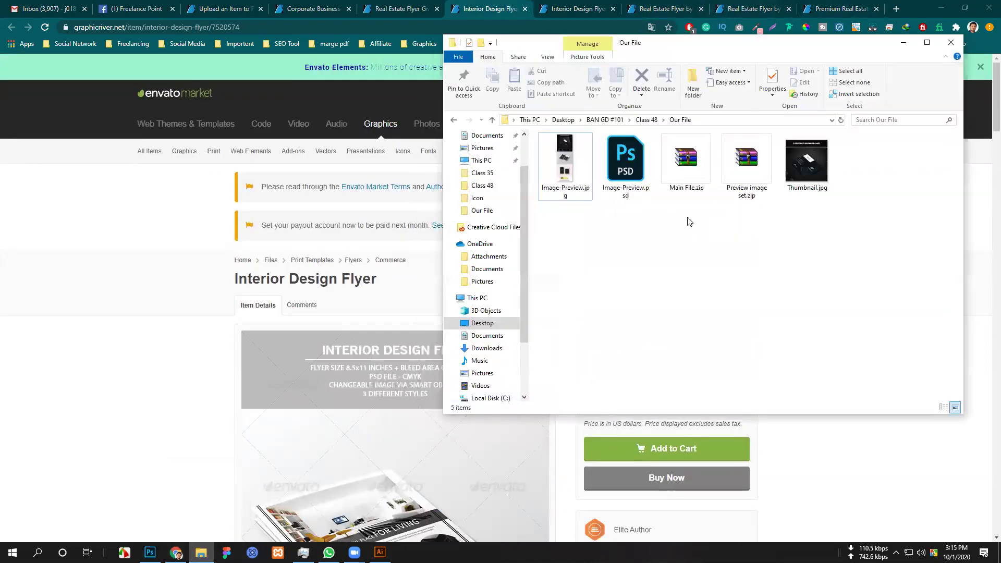
pyautogui.click(605, 120)
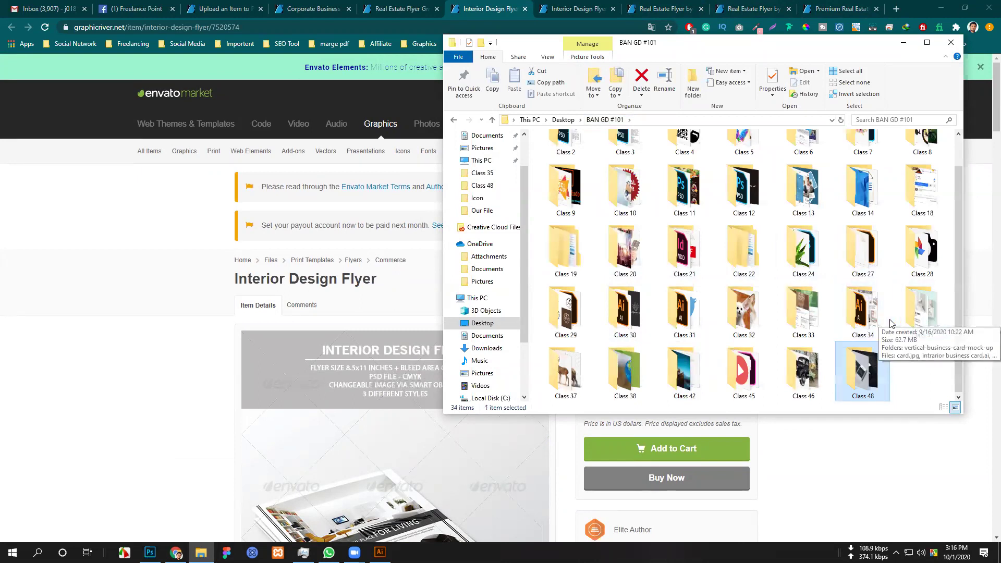
pyautogui.click(860, 321)
pyautogui.doubleClick(860, 321)
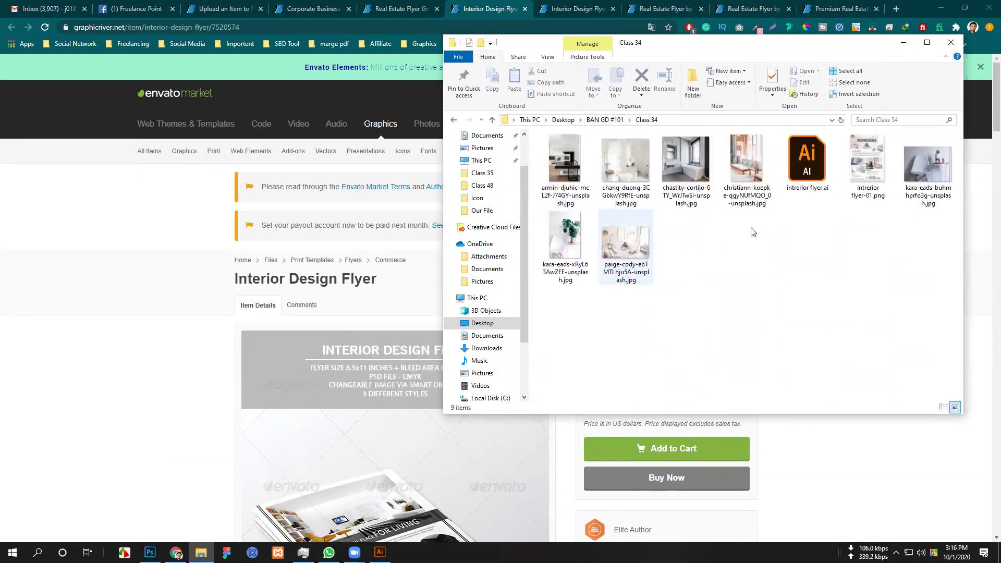
pyautogui.doubleClick(858, 174)
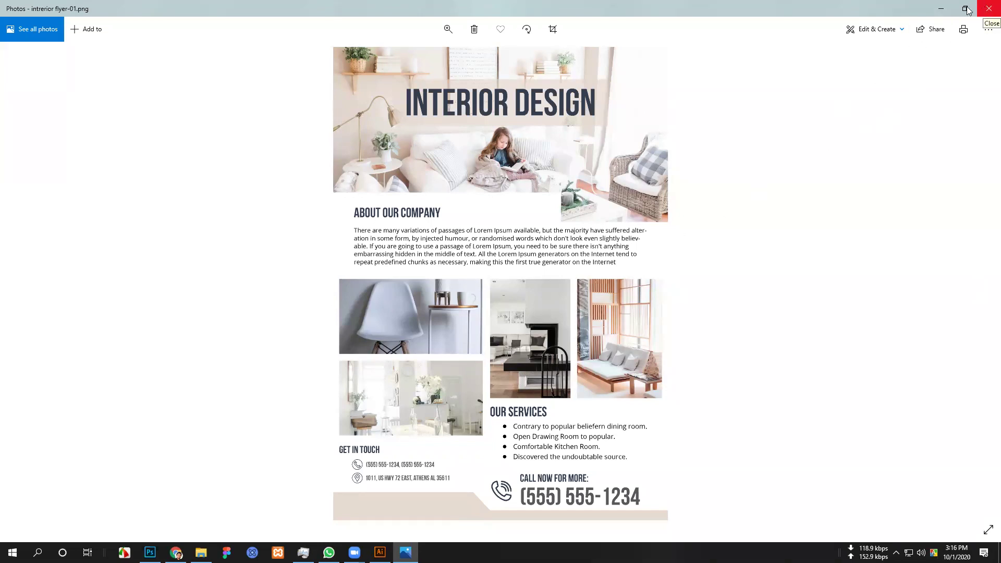
pyautogui.click(989, 8)
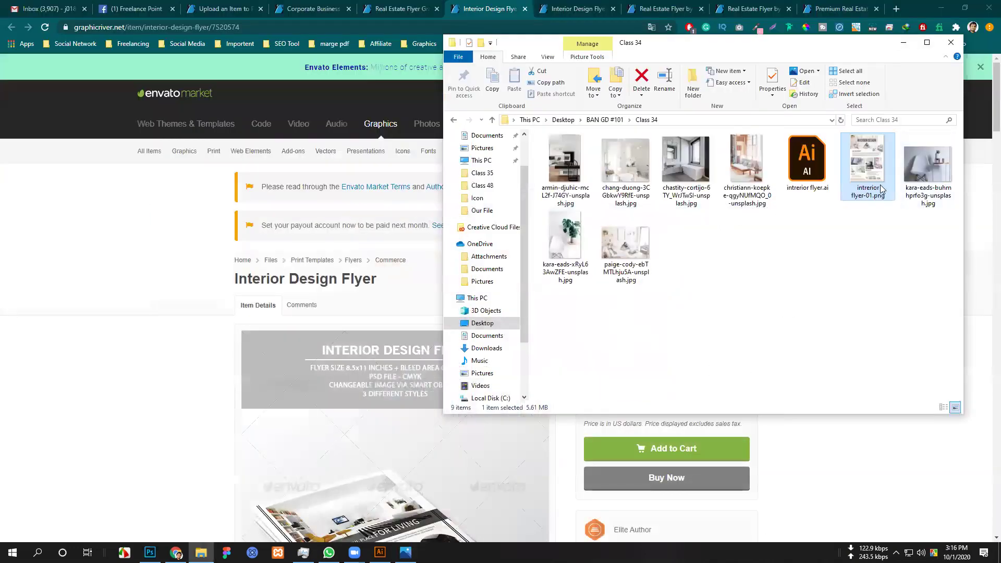
# Copy intrerior flyer.ai and intrerior flyer-01.png from the Class 34 folder.
pyautogui.keyDown('ctrl'); pyautogui.click(805, 176); pyautogui.keyUp('ctrl')
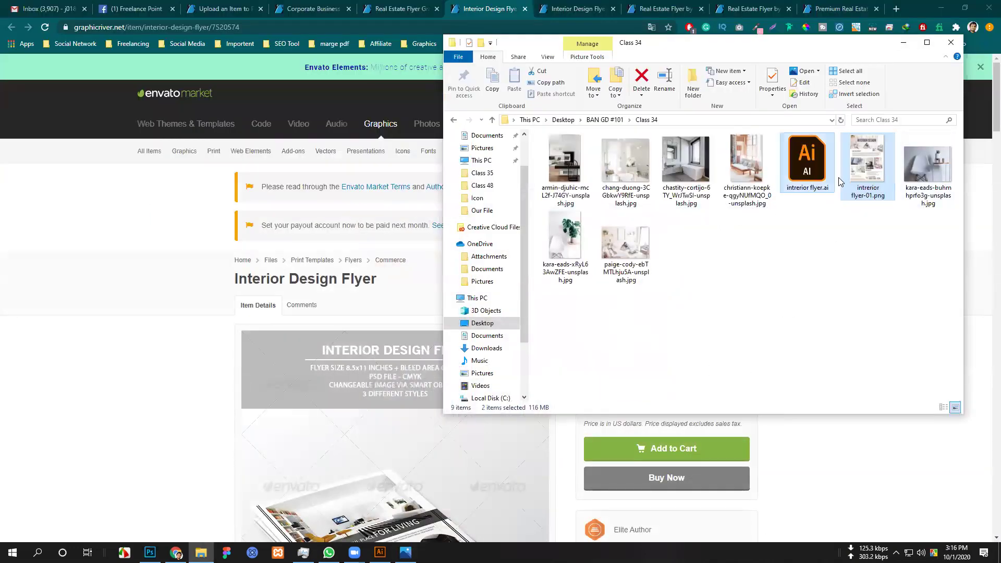
pyautogui.rightClick(841, 166)
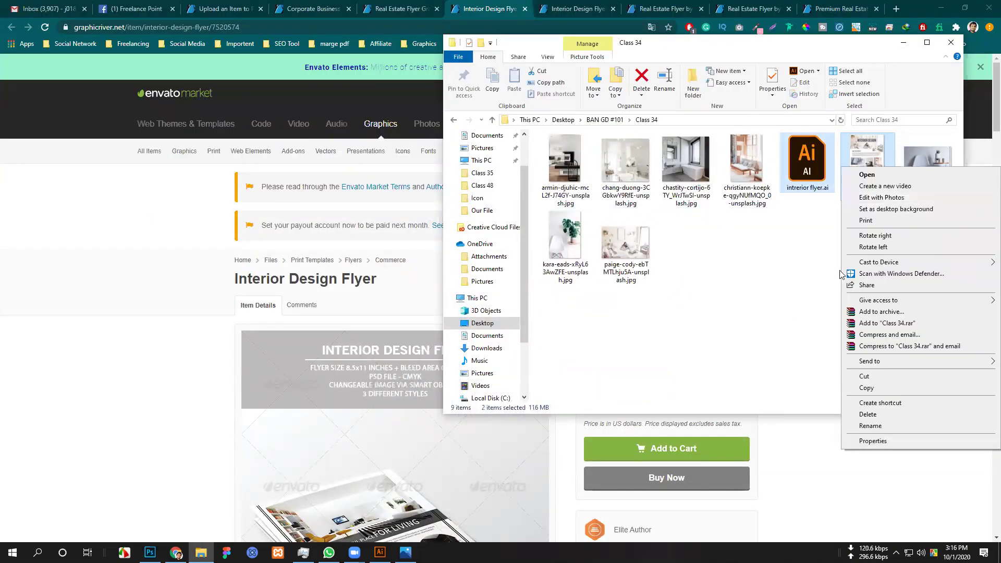
pyautogui.click(884, 390)
# Go to the CTG GD 112 folder on the Desktop and check the contents of its New folder.
pyautogui.scroll(2, 514, 255)
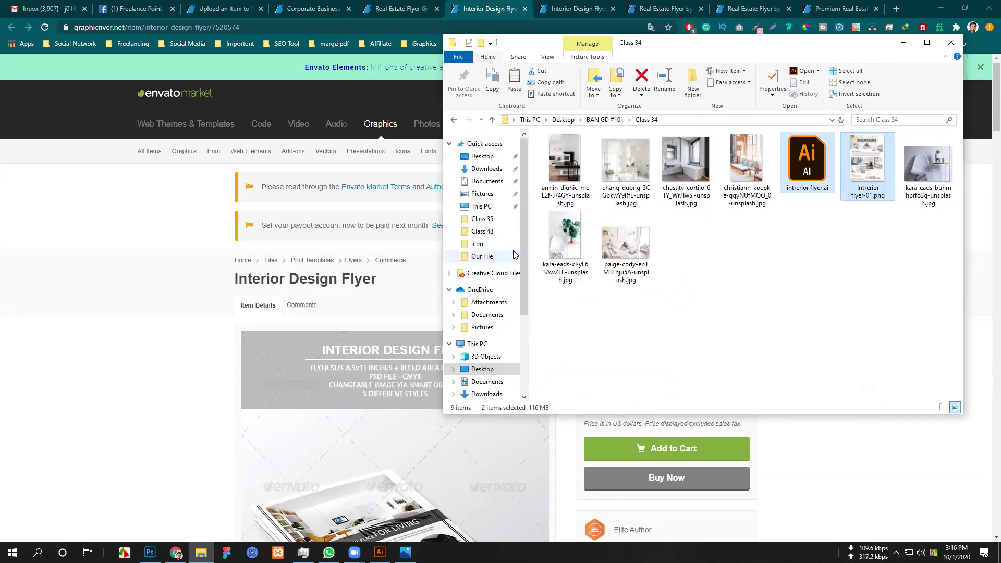
pyautogui.click(493, 220)
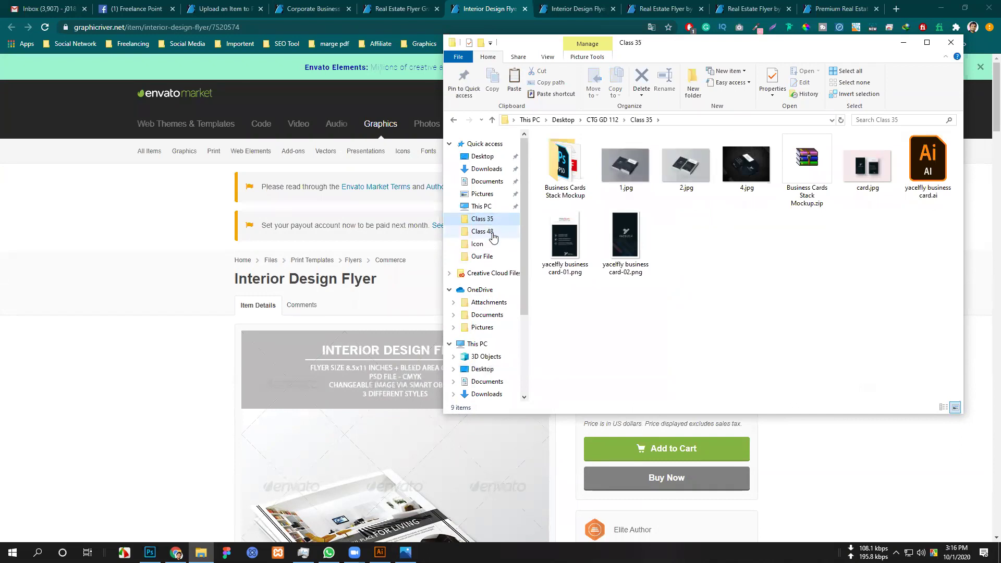
pyautogui.click(482, 232)
pyautogui.click(483, 156)
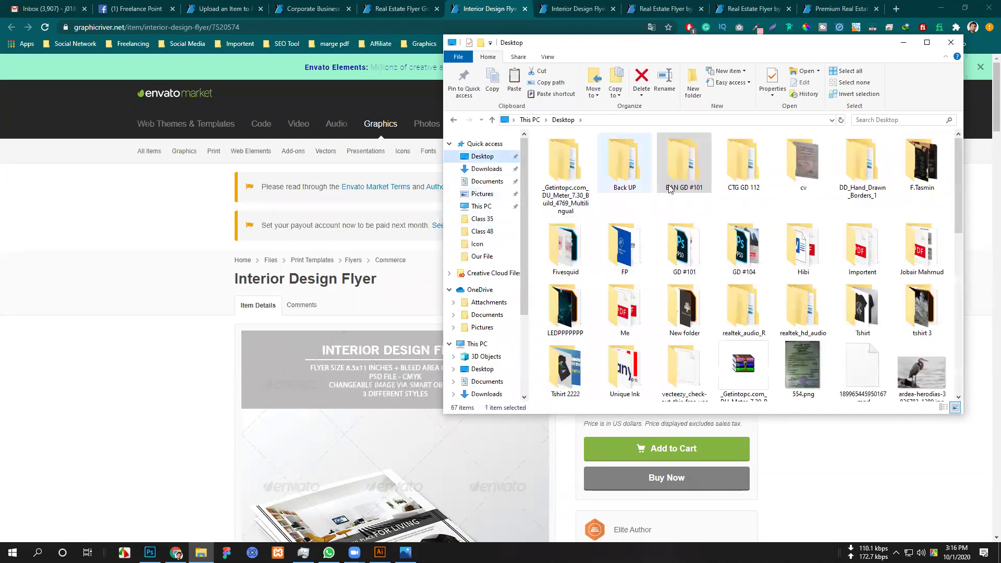
pyautogui.doubleClick(743, 166)
pyautogui.scroll(-2, 681, 363)
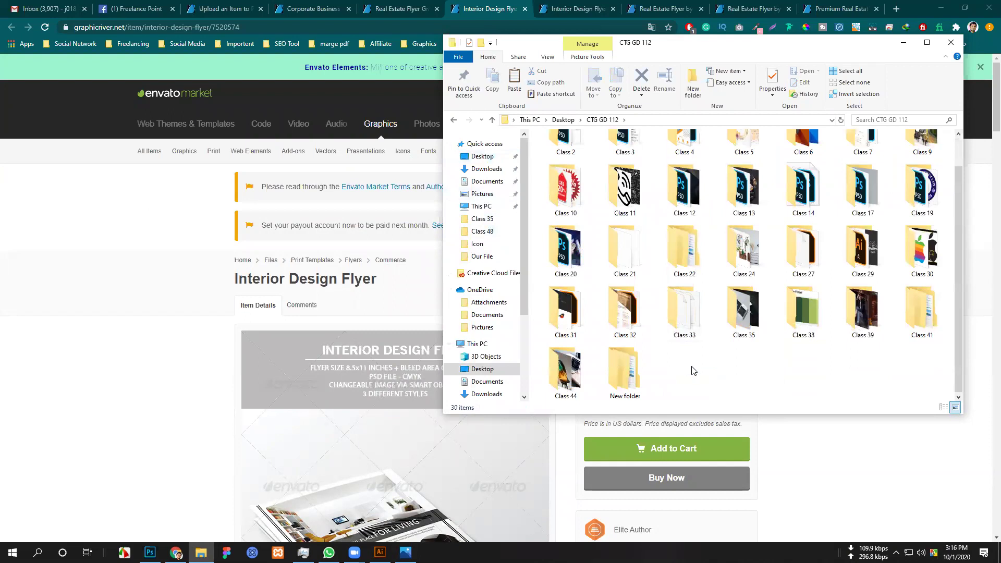
pyautogui.click(629, 381)
pyautogui.doubleClick(629, 386)
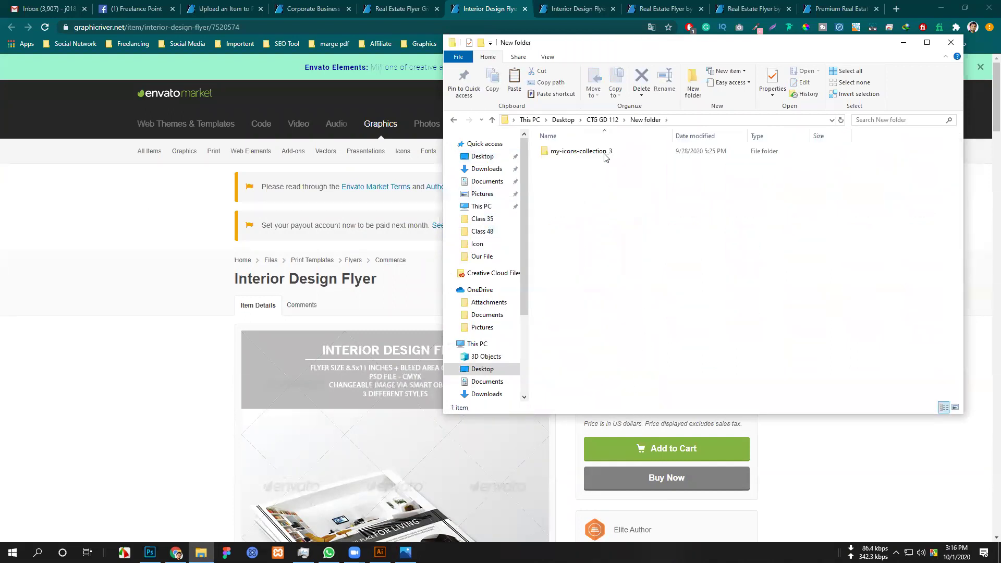
pyautogui.click(612, 124)
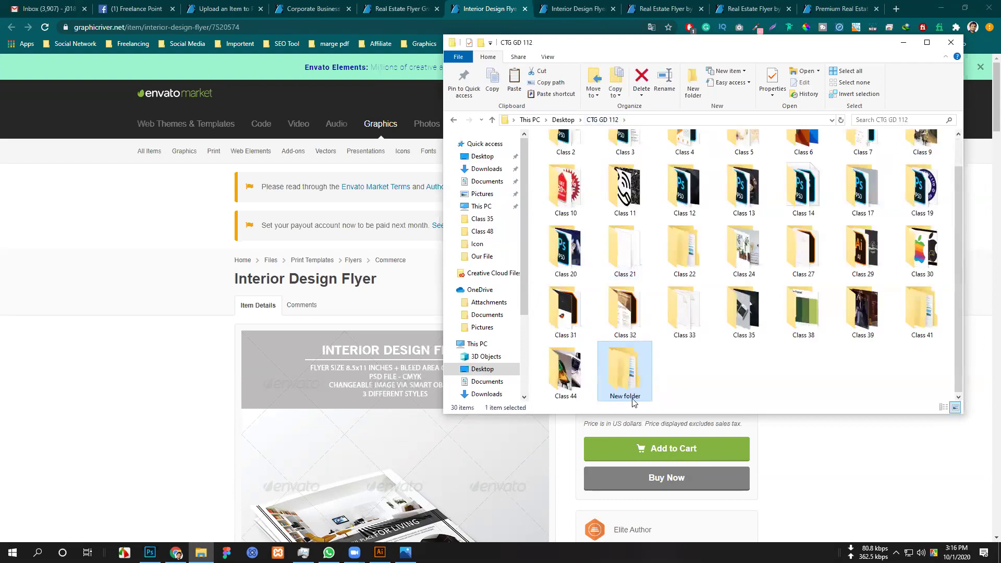
# Create a folder named Class 48 inside CTG GD 112.
pyautogui.rightClick(733, 372)
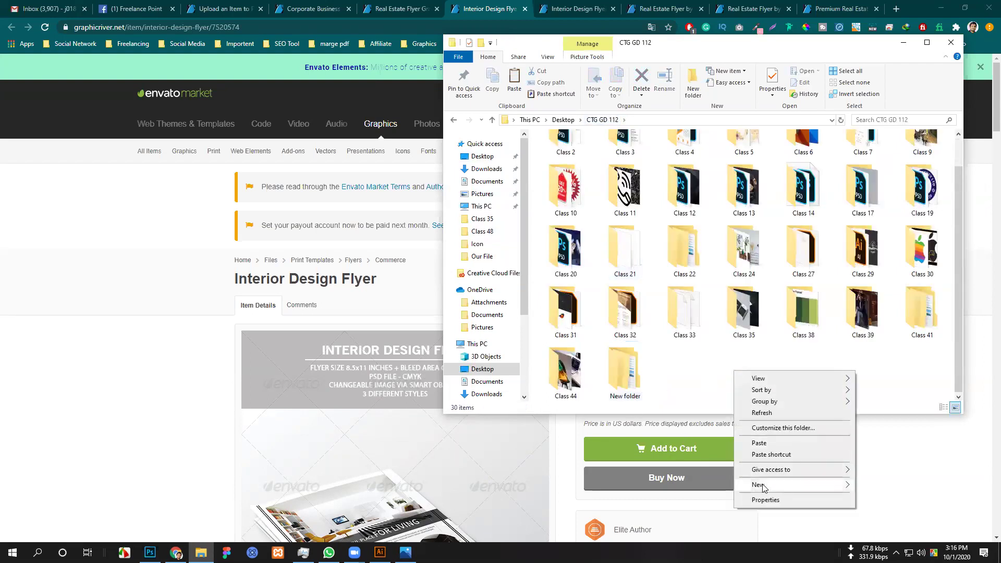
pyautogui.moveTo(782, 489)
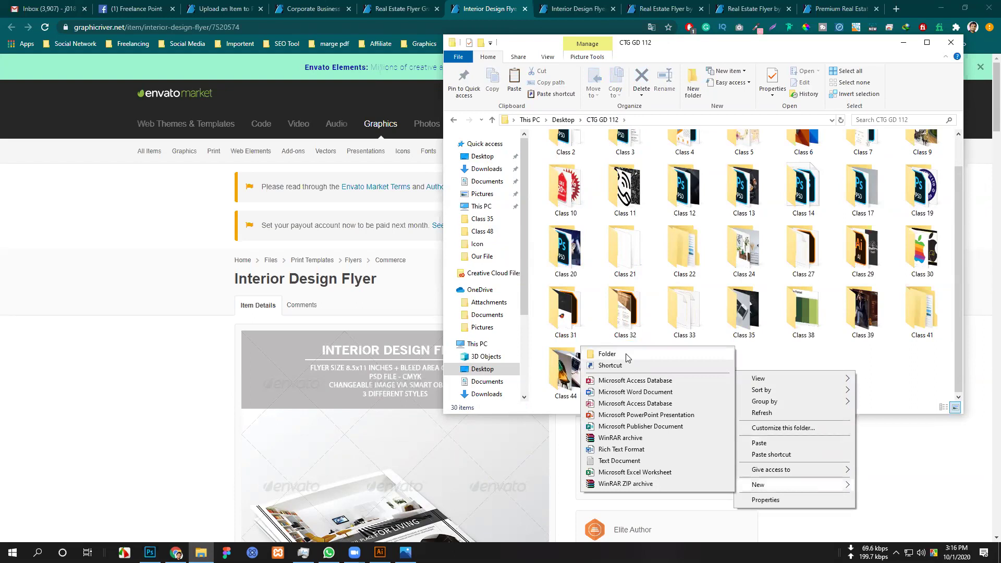
pyautogui.click(608, 354)
pyautogui.write('Cla')
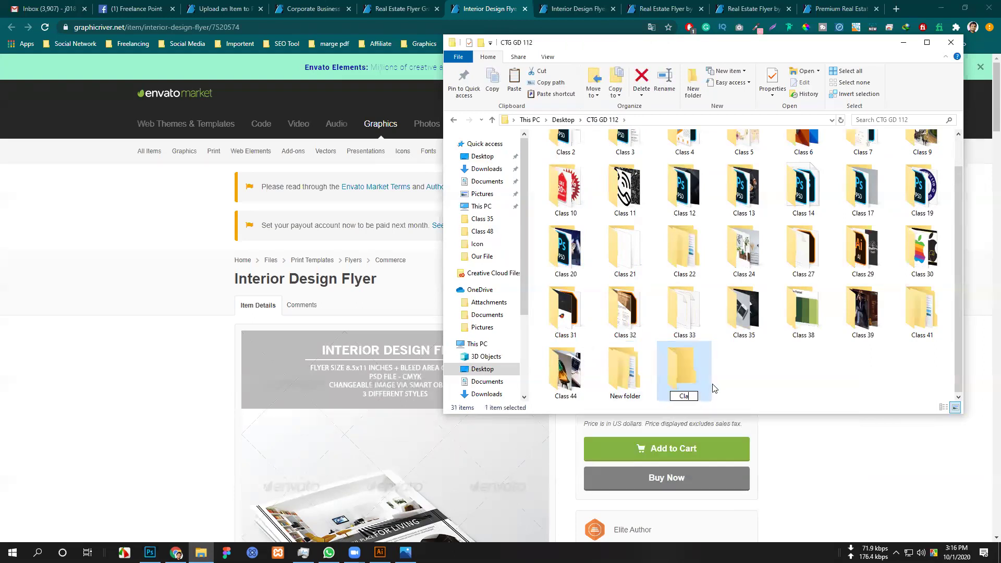
pyautogui.write('ss 48')
pyautogui.click(725, 370)
# Paste the copied interior flyer AI and PNG files into the new Class 48 folder.
pyautogui.doubleClick(689, 375)
pyautogui.rightClick(656, 226)
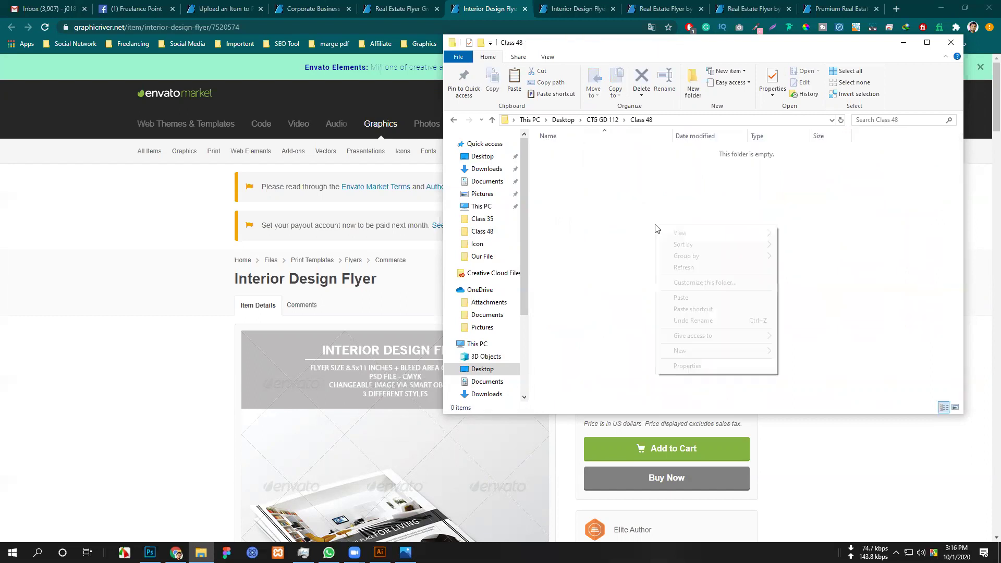
pyautogui.click(678, 269)
pyautogui.rightClick(624, 217)
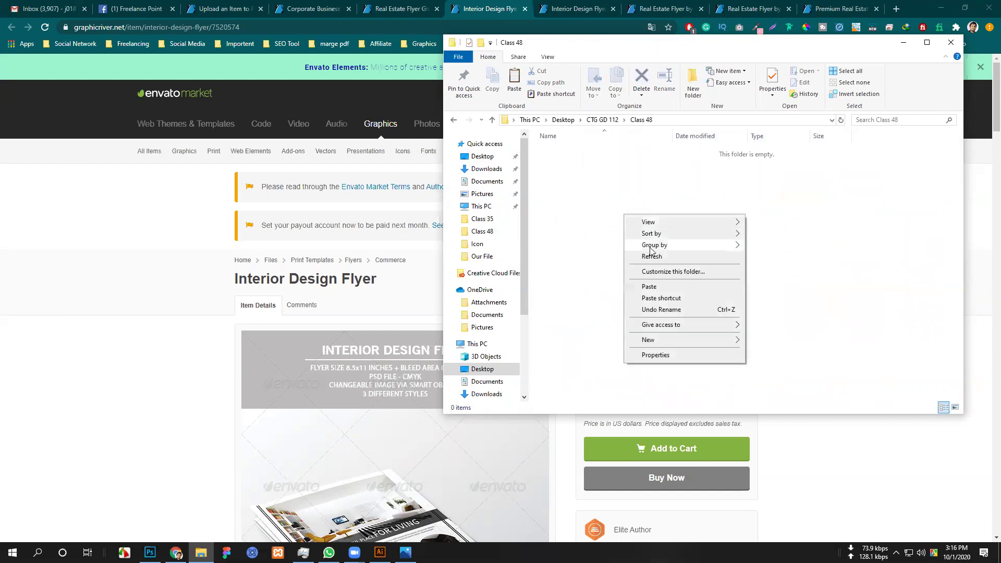
pyautogui.click(650, 290)
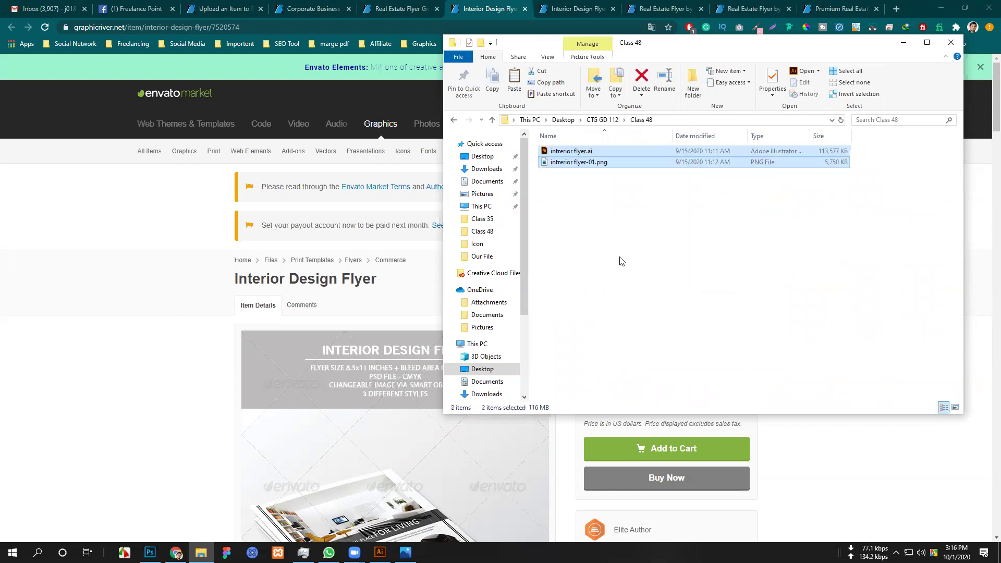
# Show the files in the Class 48 folder as large icons.
pyautogui.rightClick(634, 214)
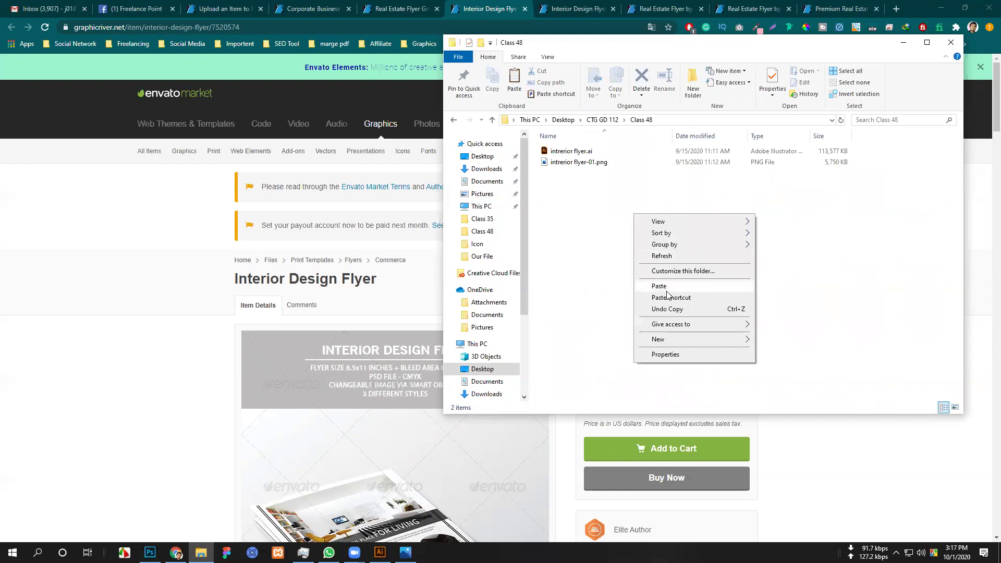
pyautogui.moveTo(677, 222)
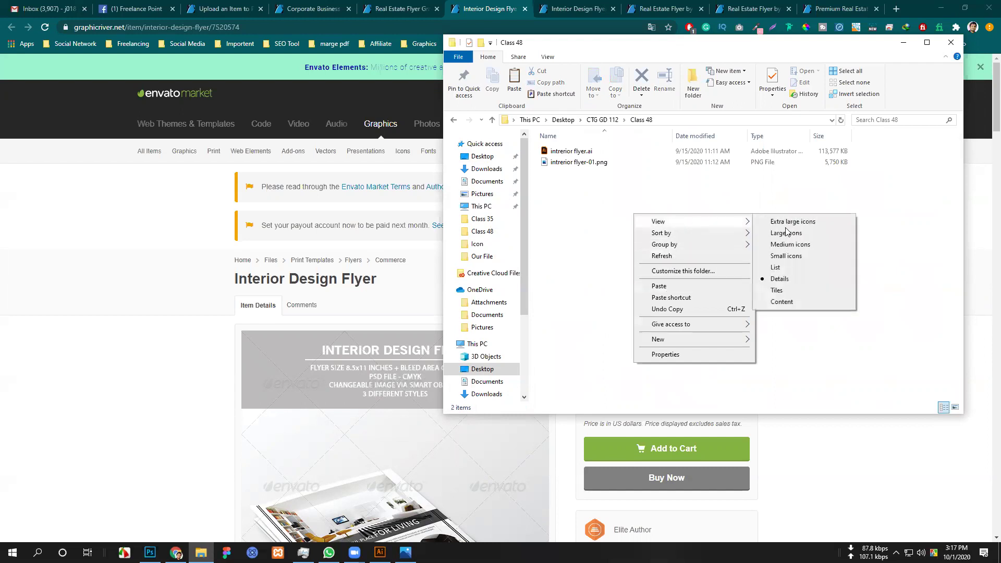
pyautogui.click(782, 233)
pyautogui.rightClick(609, 218)
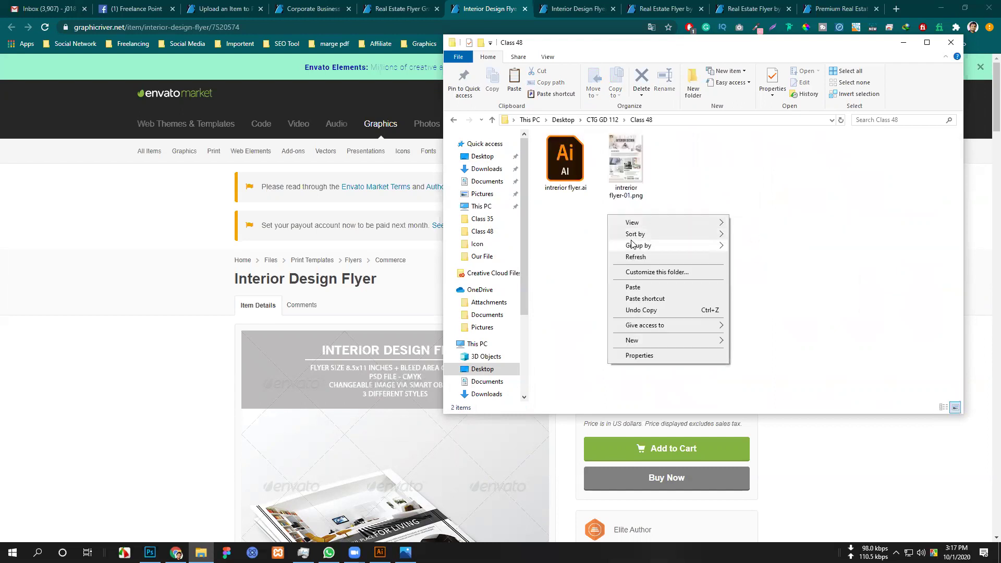
pyautogui.click(831, 243)
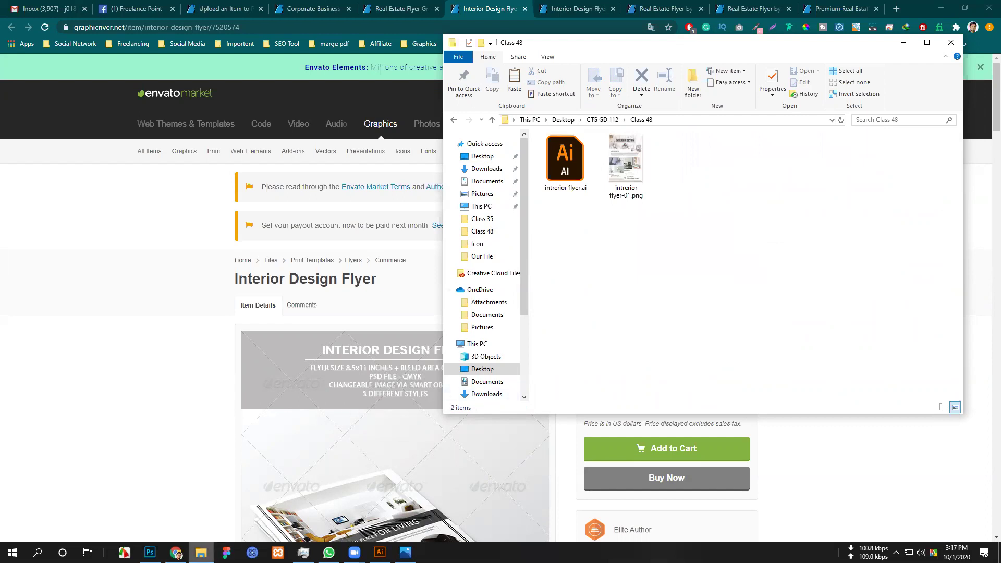
# Open the Main file folder in Class 33 of CTG GD 112 and preview Real estate flyer dark blue-01.png.
pyautogui.click(202, 553)
pyautogui.click(202, 553)
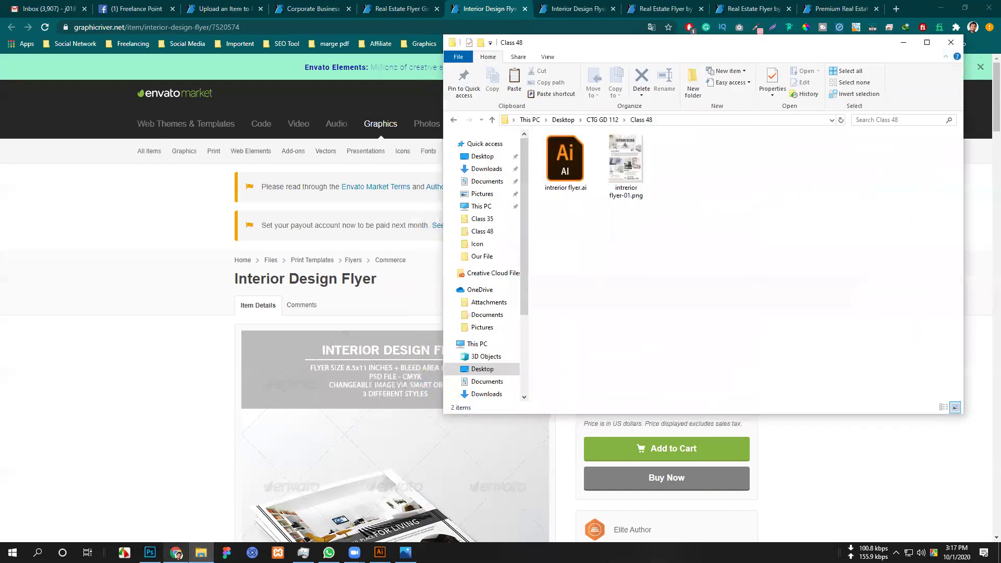
pyautogui.click(602, 120)
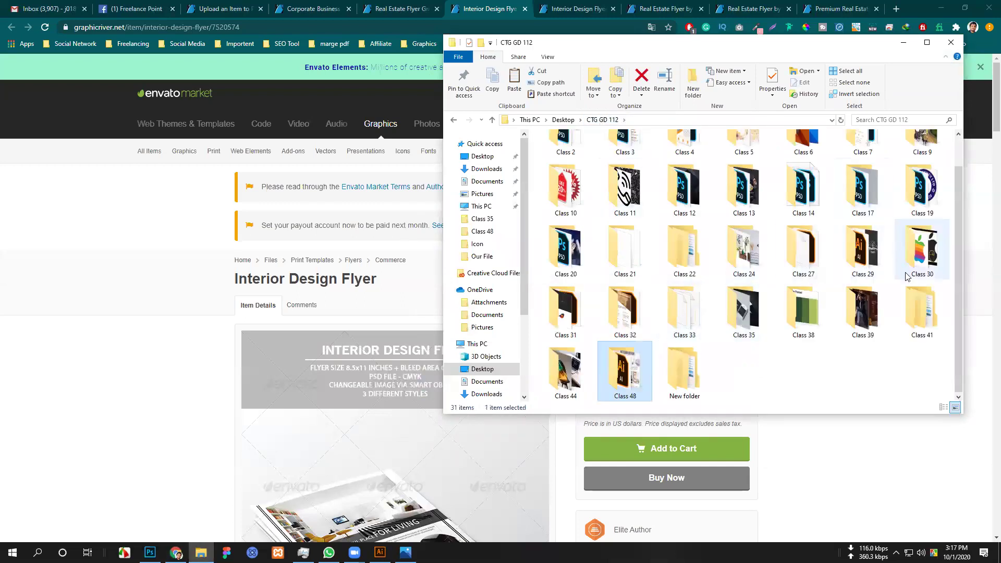
pyautogui.doubleClick(686, 313)
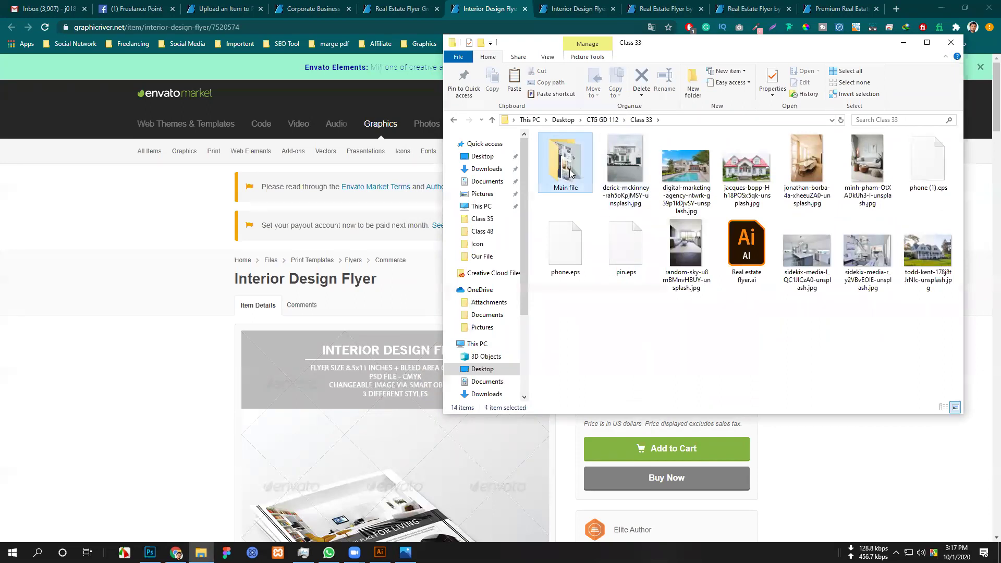
pyautogui.doubleClick(574, 191)
pyautogui.doubleClick(670, 181)
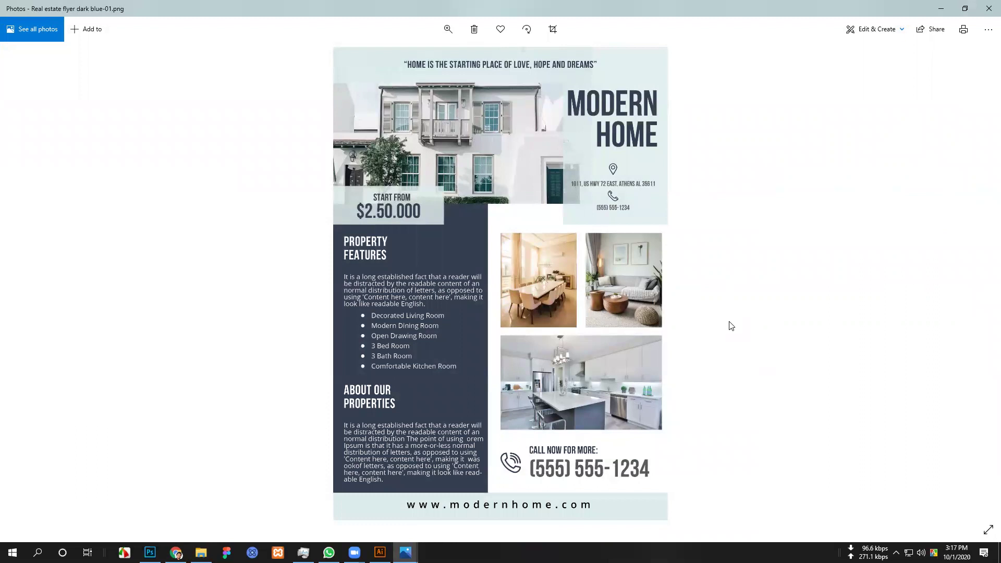
# Compare the real estate and interior design flyer previews, and return to the Main file folder in File Explorer.
pyautogui.click(405, 553)
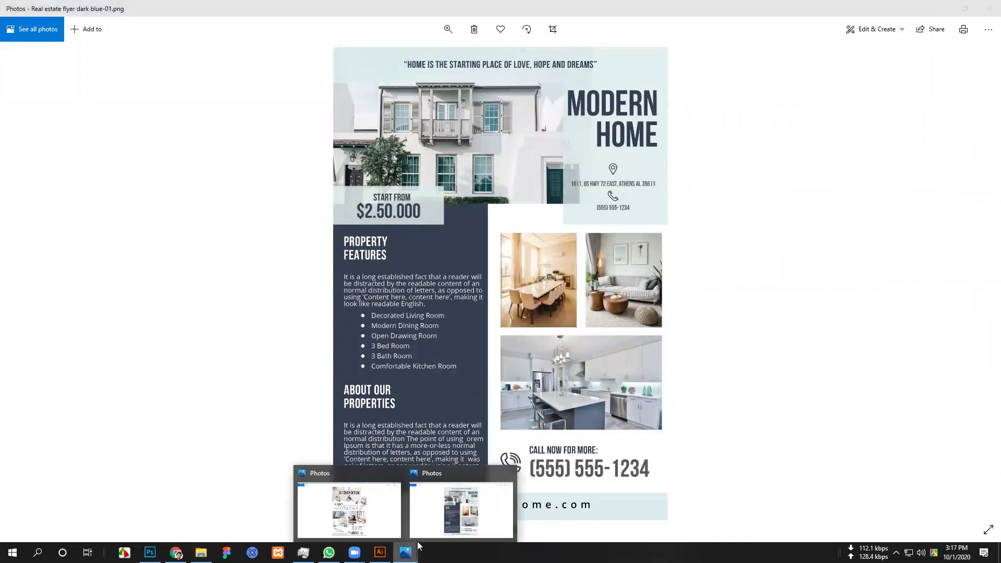
pyautogui.click(349, 510)
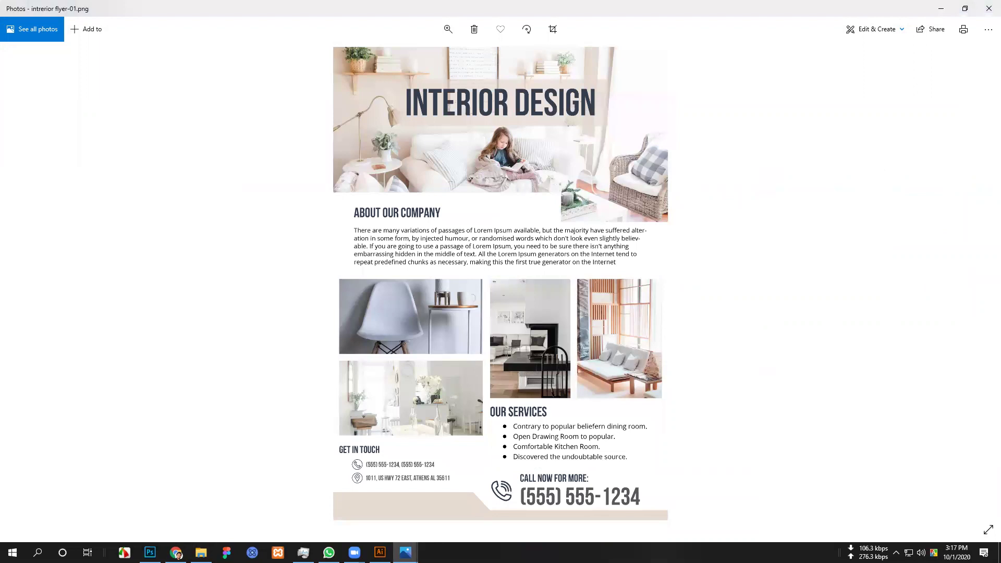
pyautogui.click(405, 552)
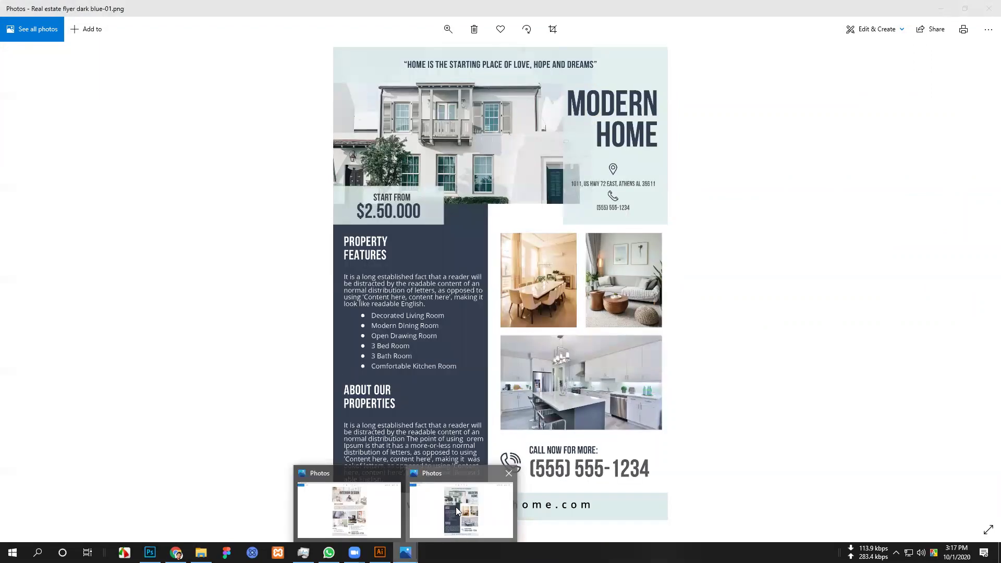
pyautogui.click(456, 507)
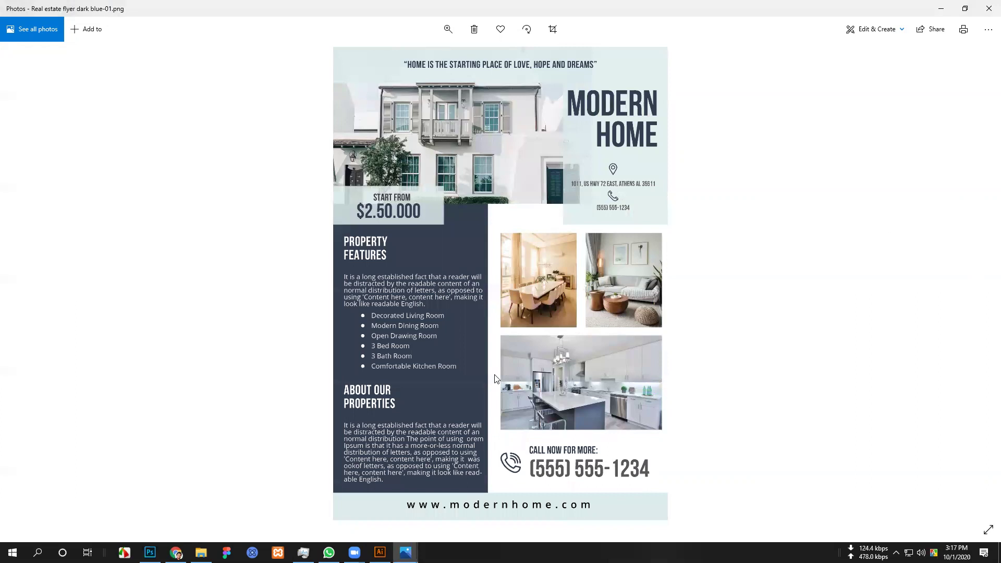
pyautogui.press('Right')
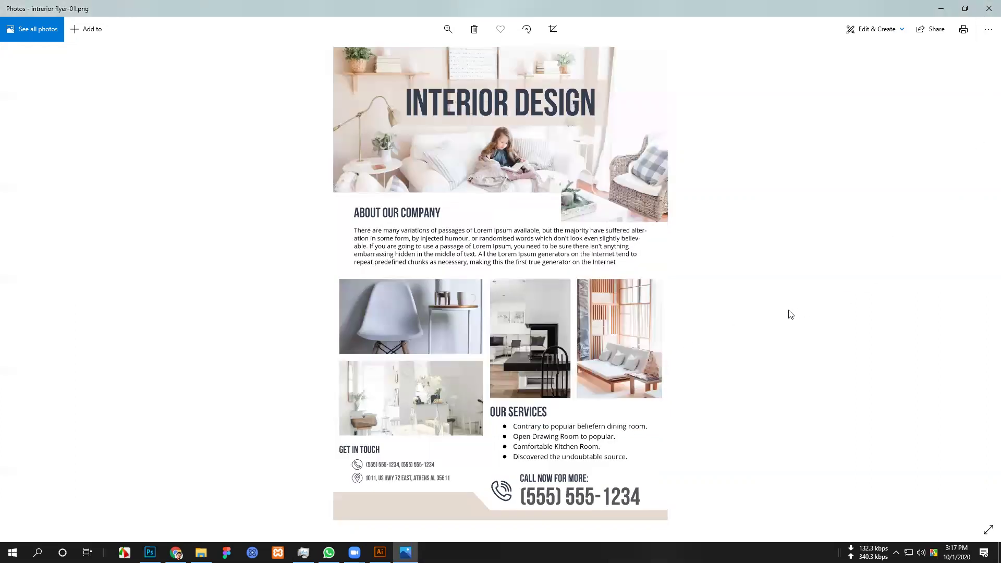
pyautogui.click(200, 552)
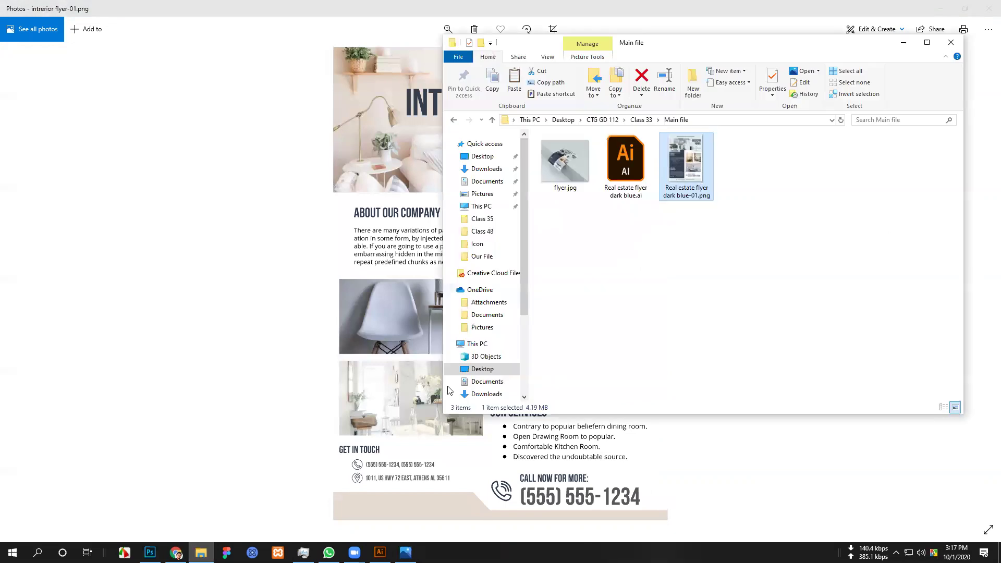
# Copy flyer.jpg, Real estate flyer dark blue.ai and Real estate flyer dark blue-01.png from the Main file folder.
pyautogui.moveTo(750, 167); pyautogui.dragTo(619, 168)
pyautogui.rightClick(619, 168)
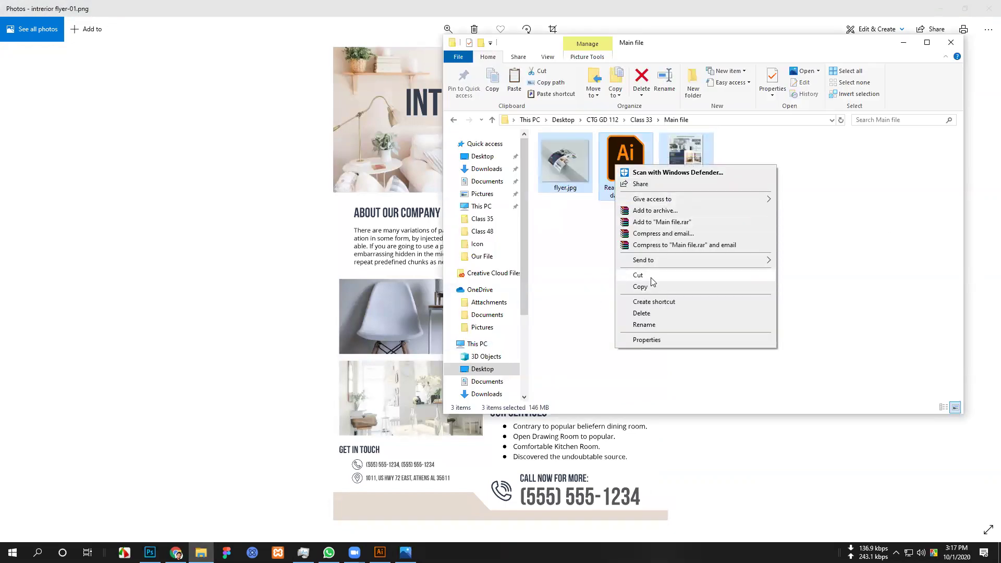
pyautogui.click(640, 287)
pyautogui.click(202, 552)
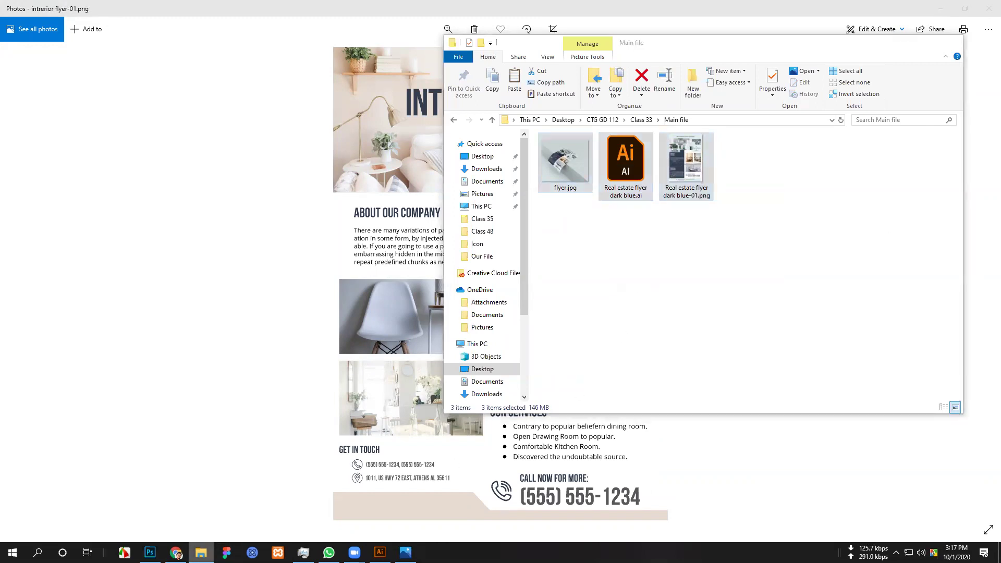
pyautogui.click(202, 553)
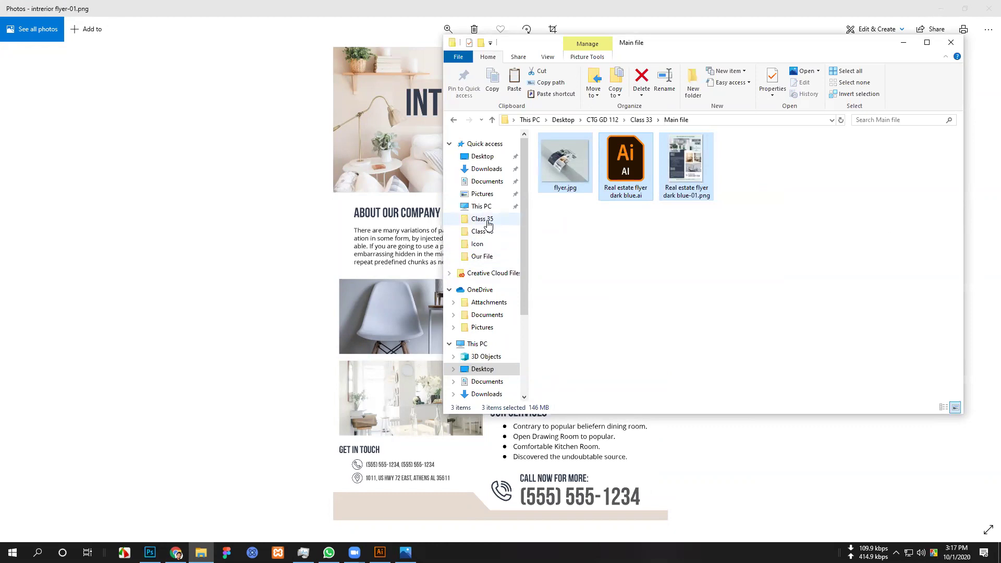
# Open the Class 48 folder in CTG GD 112 on the Desktop and paste the three copied real estate flyer files.
pyautogui.click(482, 157)
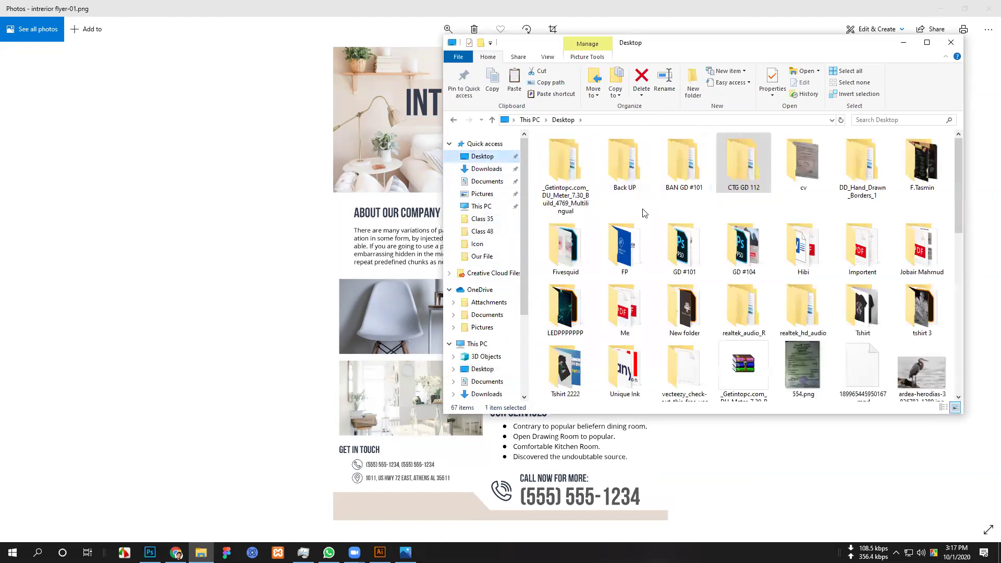
pyautogui.doubleClick(751, 180)
pyautogui.scroll(-2, 678, 334)
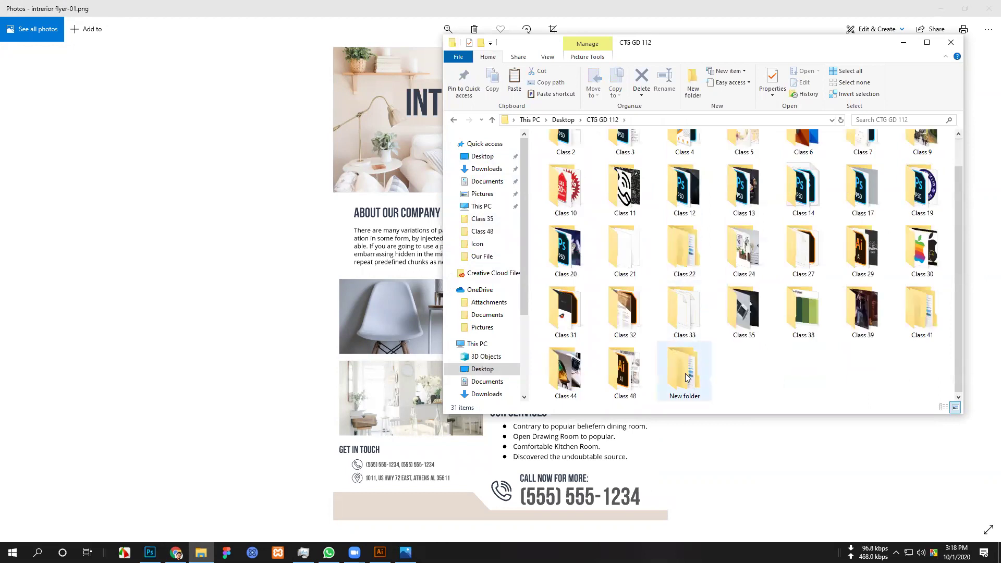
pyautogui.doubleClick(625, 371)
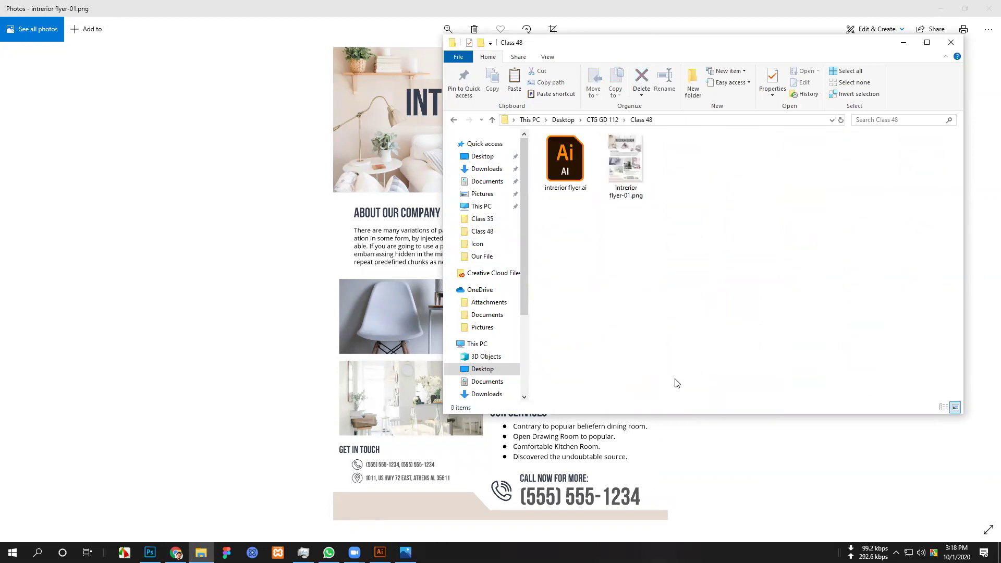
pyautogui.moveTo(696, 133); pyautogui.dragTo(537, 202)
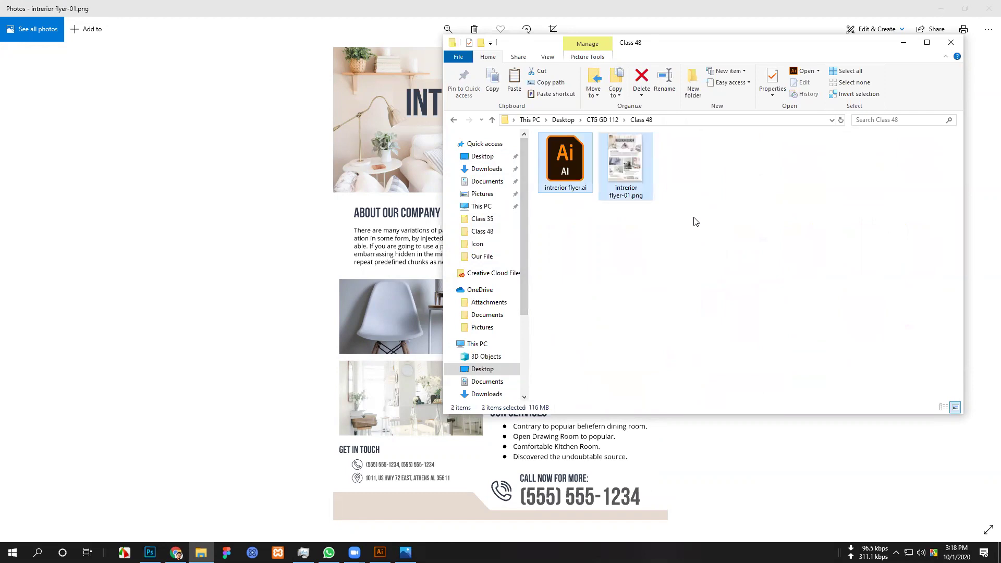
pyautogui.rightClick(785, 211)
pyautogui.click(816, 284)
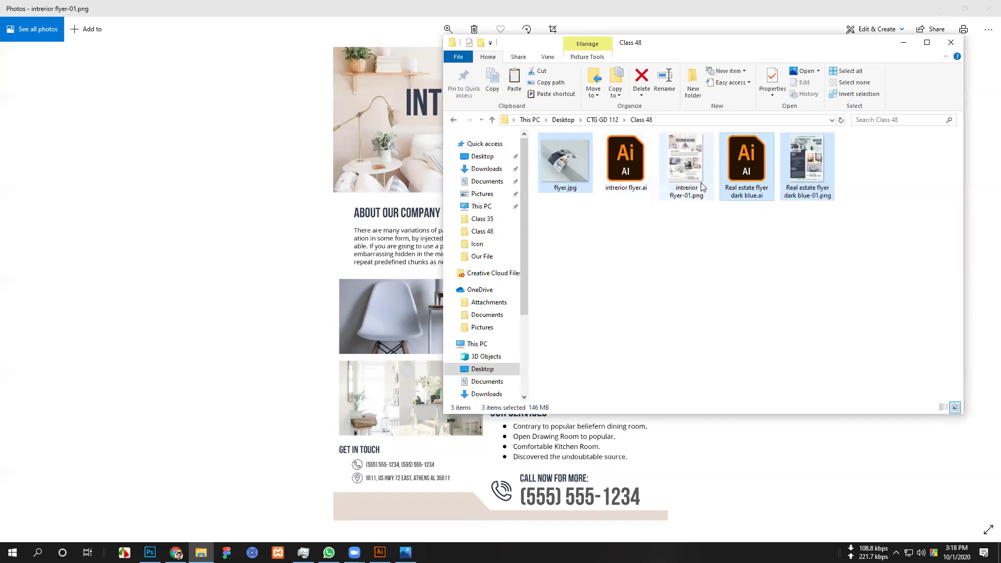
# Cut intrerior flyer.ai and intrerior flyer-01.png from the Class 48 folder.
pyautogui.click(694, 167)
pyautogui.keyDown('ctrl'); pyautogui.click(626, 159); pyautogui.keyUp('ctrl')
pyautogui.rightClick(670, 158)
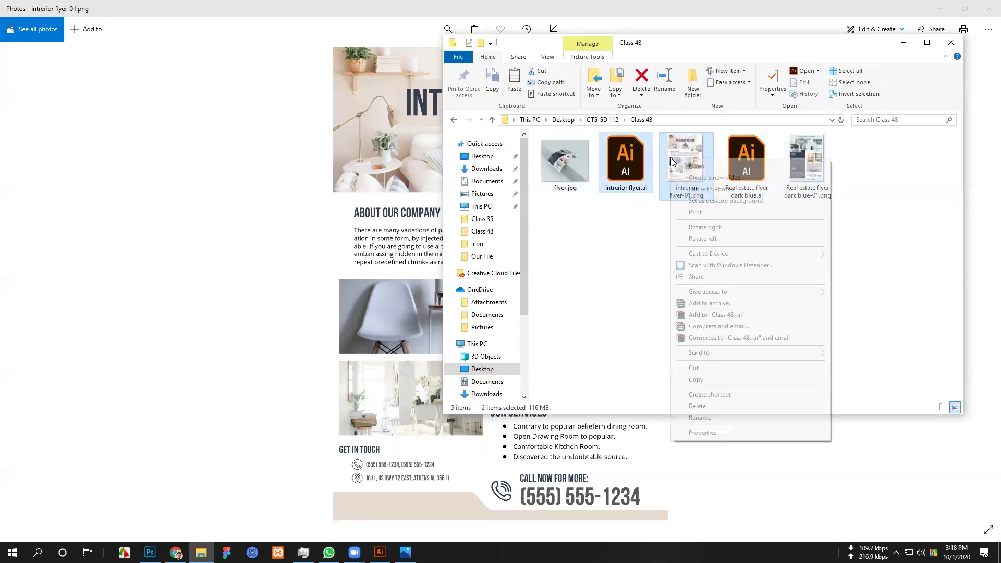
pyautogui.click(707, 372)
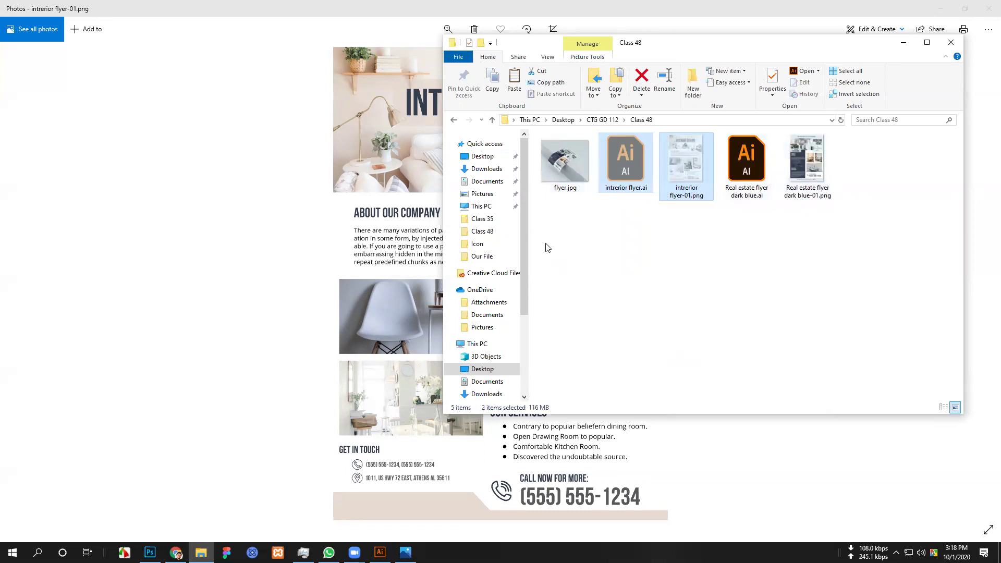
# Look through Class 35 and Class 34 in the BAN GD #101 folder for the original interior flyer files, and close the open image preview.
pyautogui.click(487, 219)
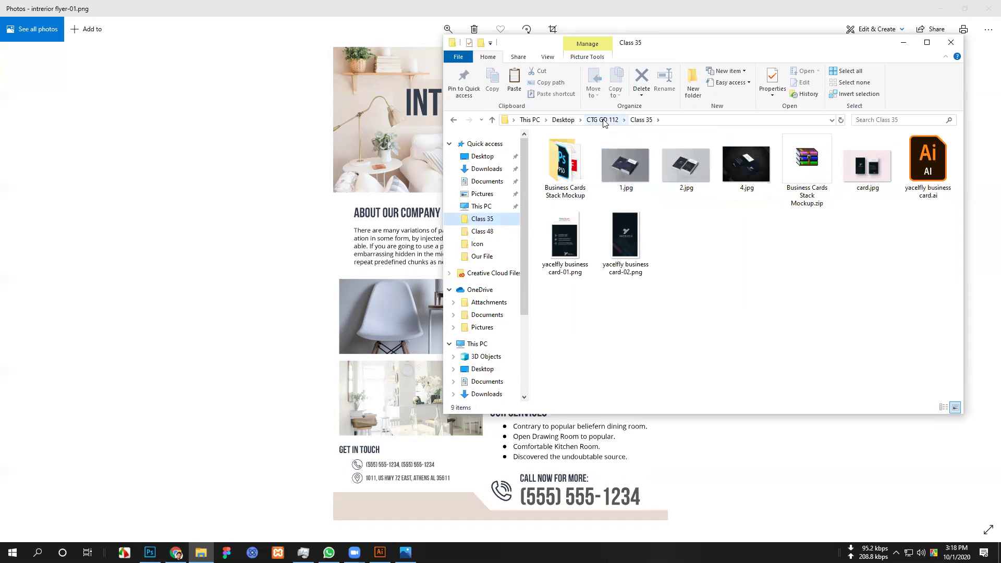
pyautogui.click(563, 119)
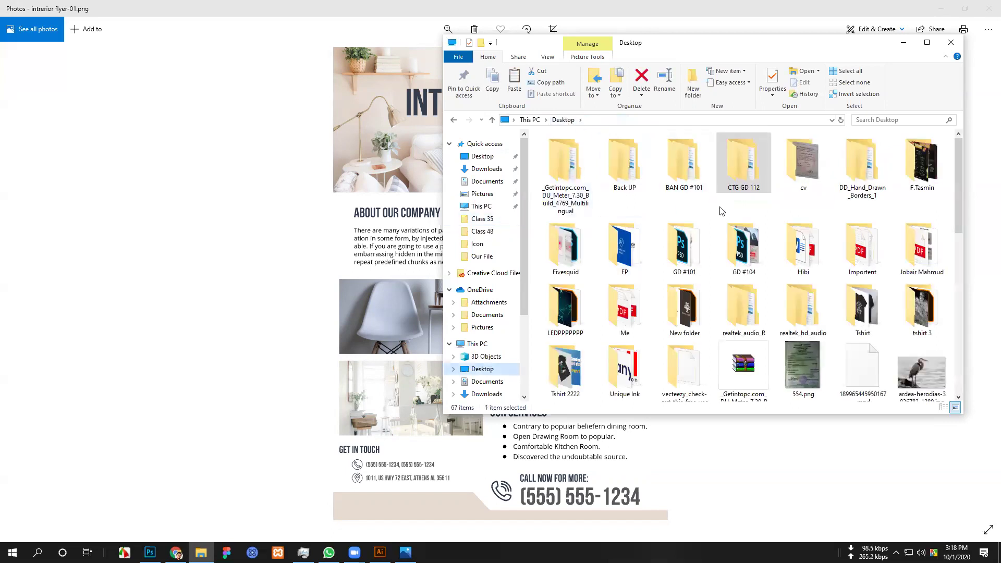
pyautogui.doubleClick(696, 185)
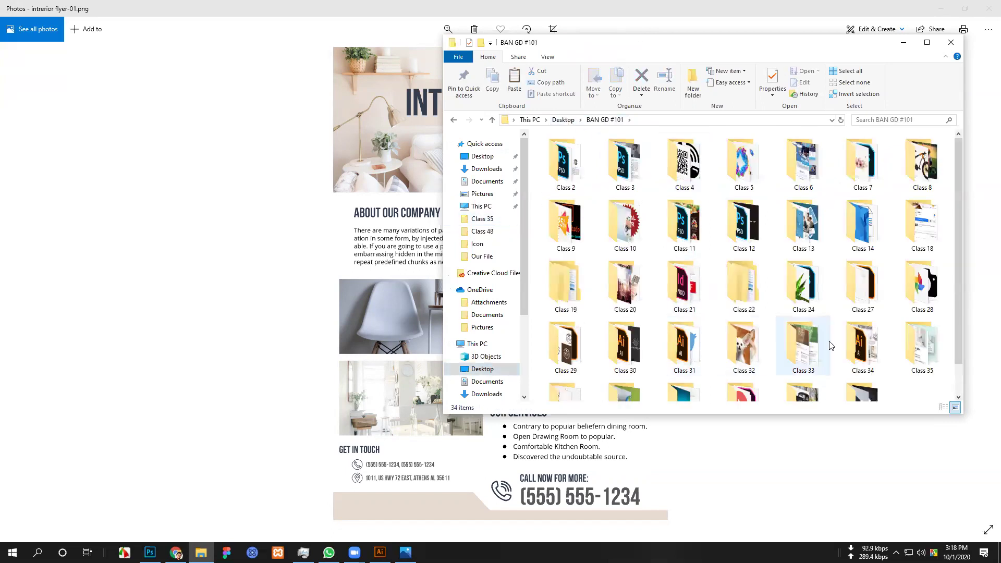
pyautogui.doubleClick(922, 346)
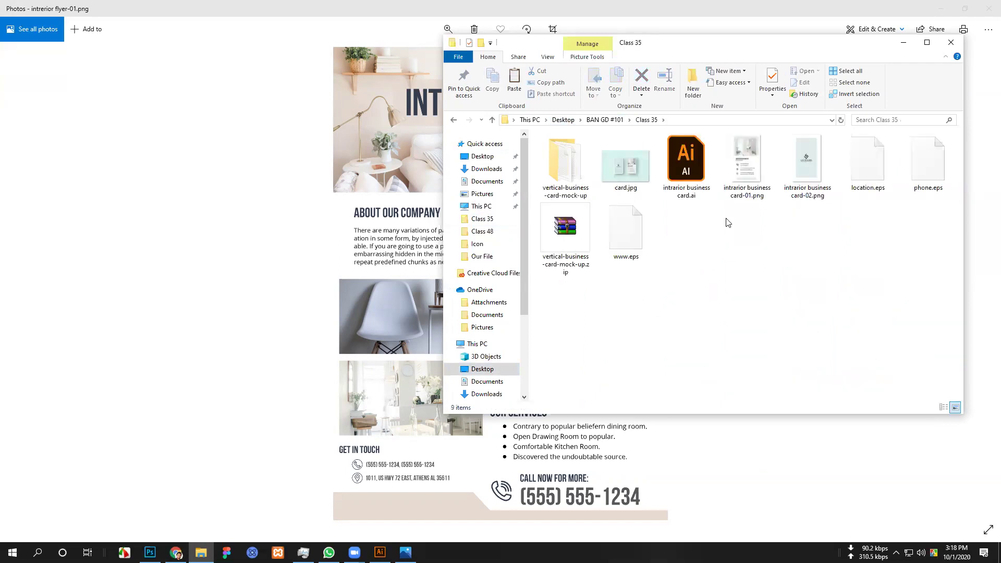
pyautogui.click(607, 121)
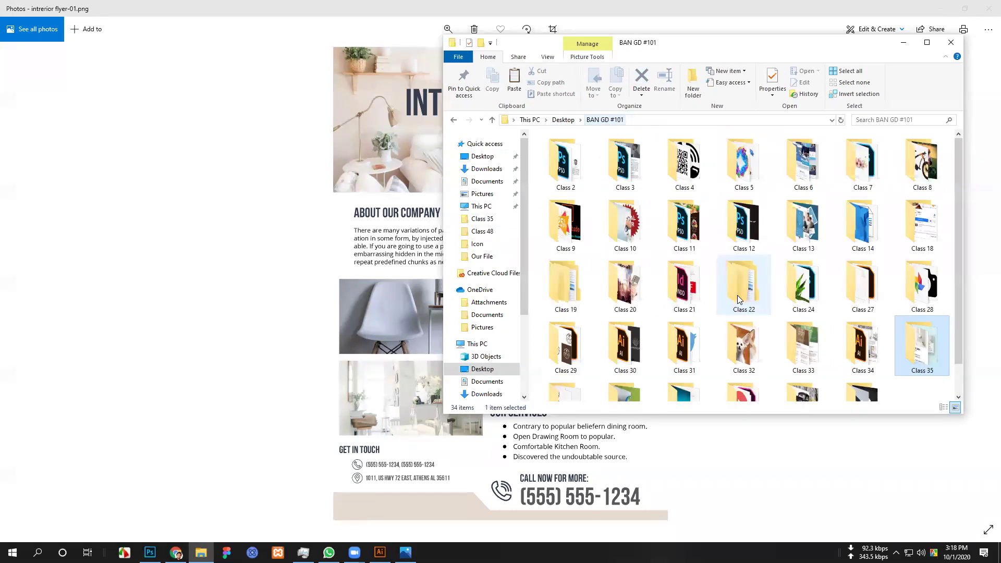
pyautogui.doubleClick(872, 355)
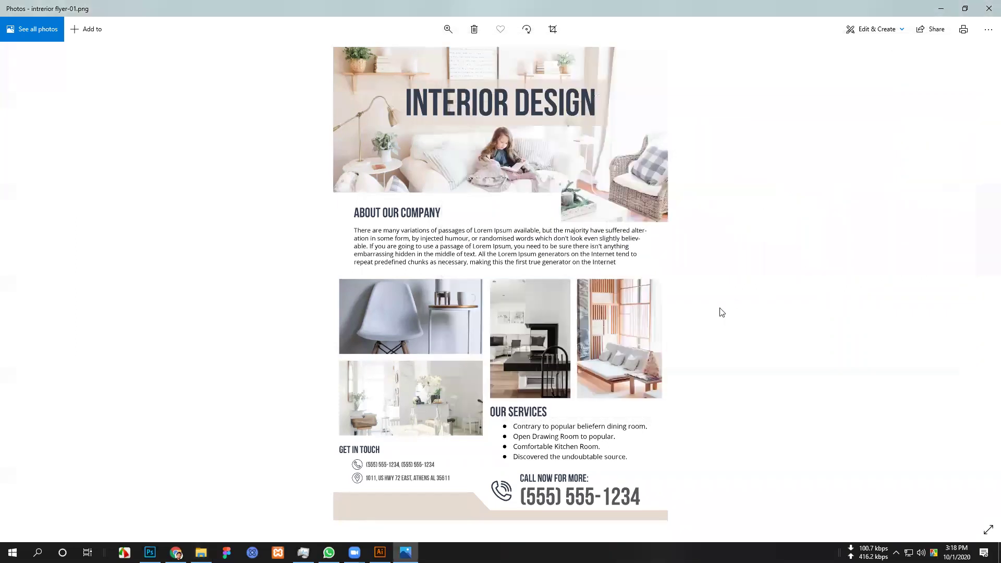
pyautogui.click(989, 8)
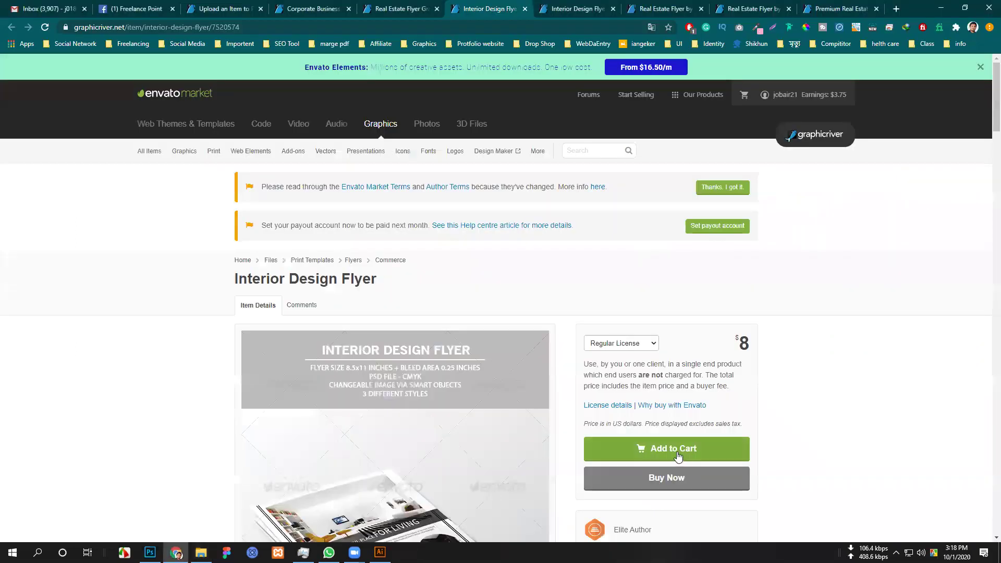
pyautogui.click(201, 553)
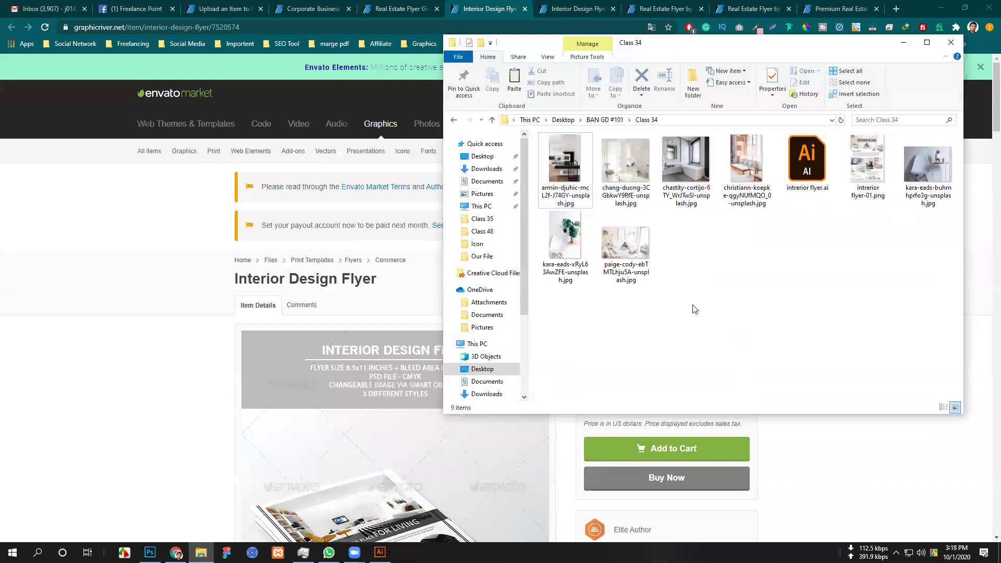
# Open the Main file folder in Class 33 of CTG GD 112 to check the original real estate flyer files.
pyautogui.click(481, 219)
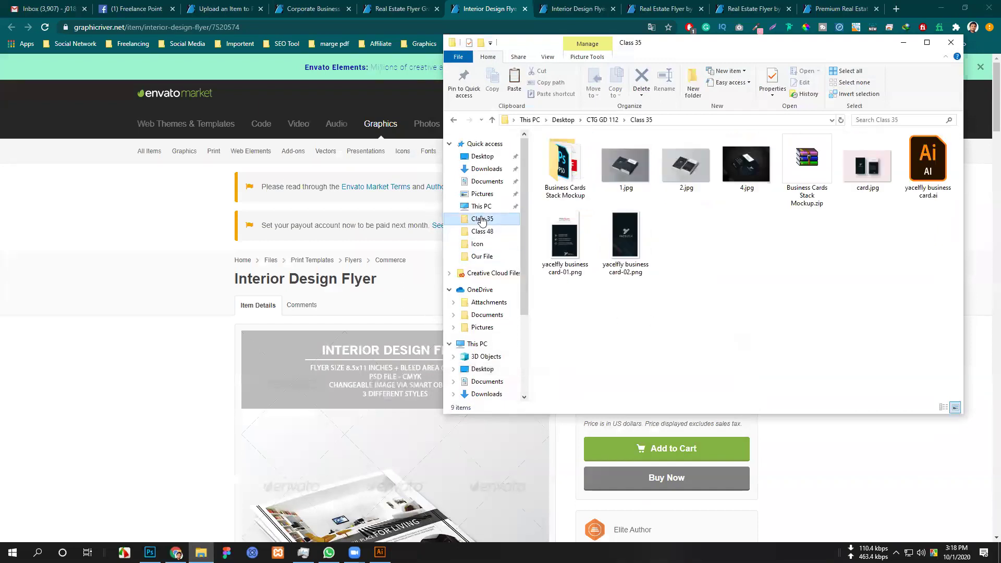
pyautogui.click(602, 119)
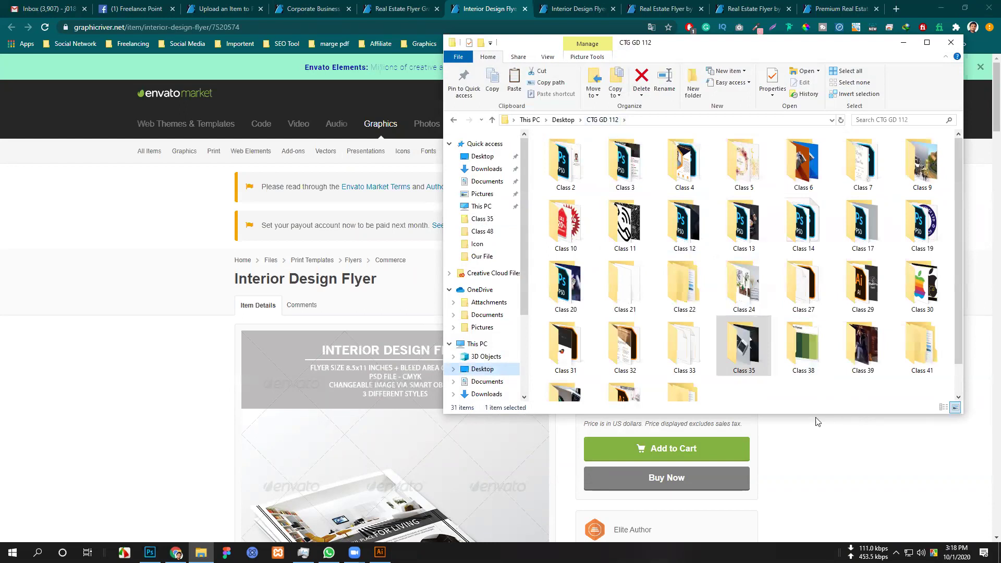
pyautogui.doubleClick(691, 351)
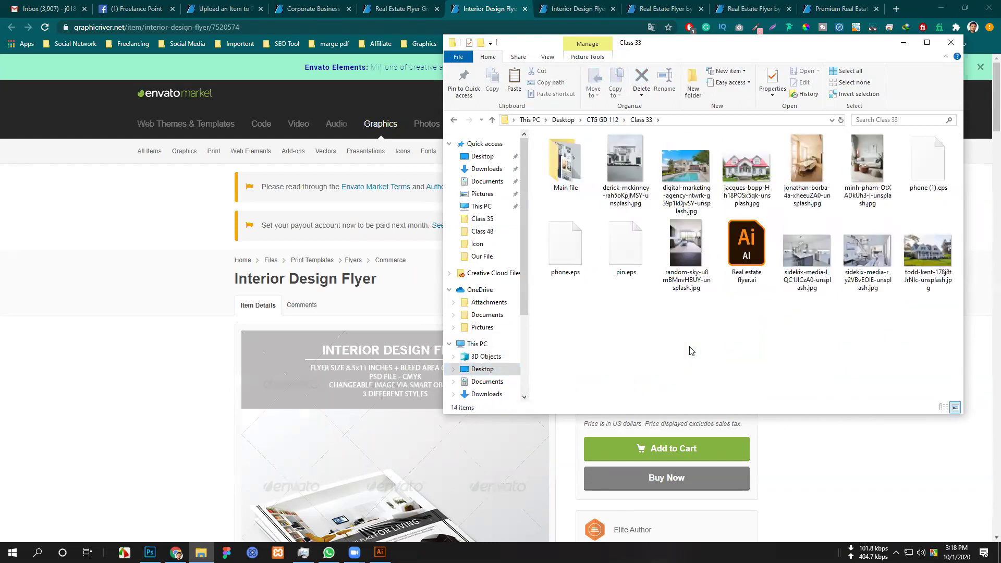
pyautogui.doubleClick(569, 169)
pyautogui.rightClick(803, 203)
pyautogui.click(741, 288)
pyautogui.rightClick(776, 223)
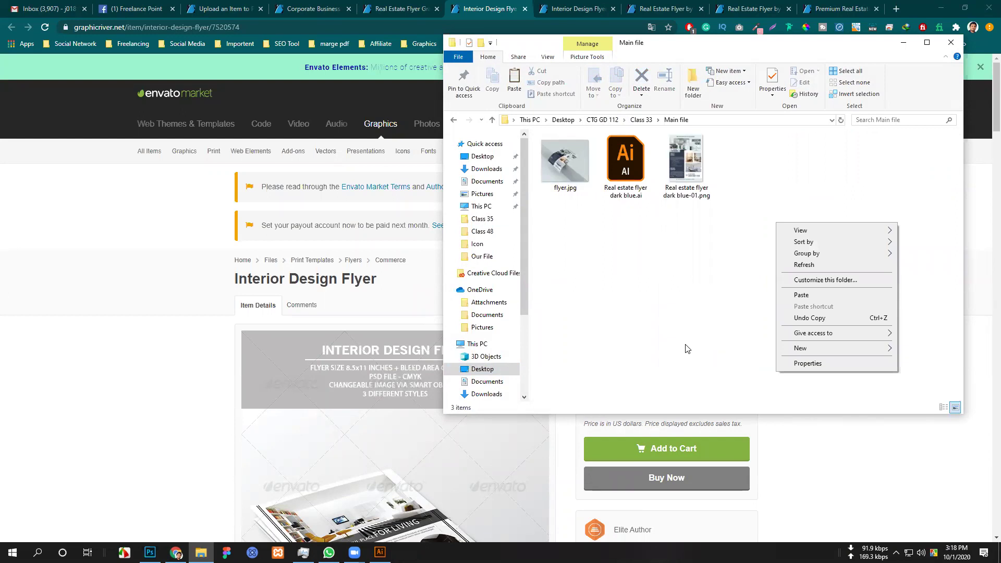
# Open the Class 35 folder in CTG GD 112 and preview the business card mockup 4.jpg.
pyautogui.click(641, 119)
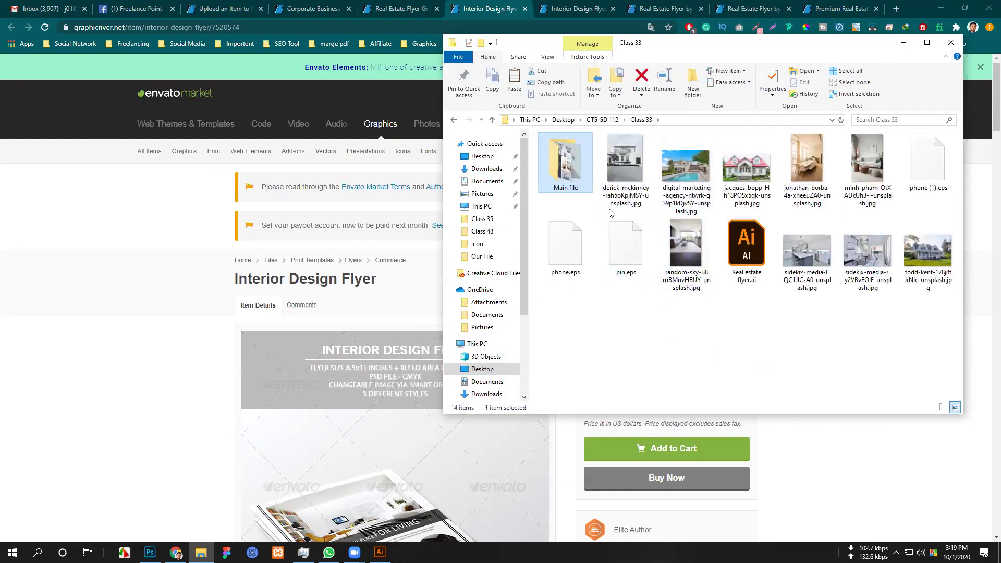
pyautogui.click(602, 120)
pyautogui.doubleClick(738, 353)
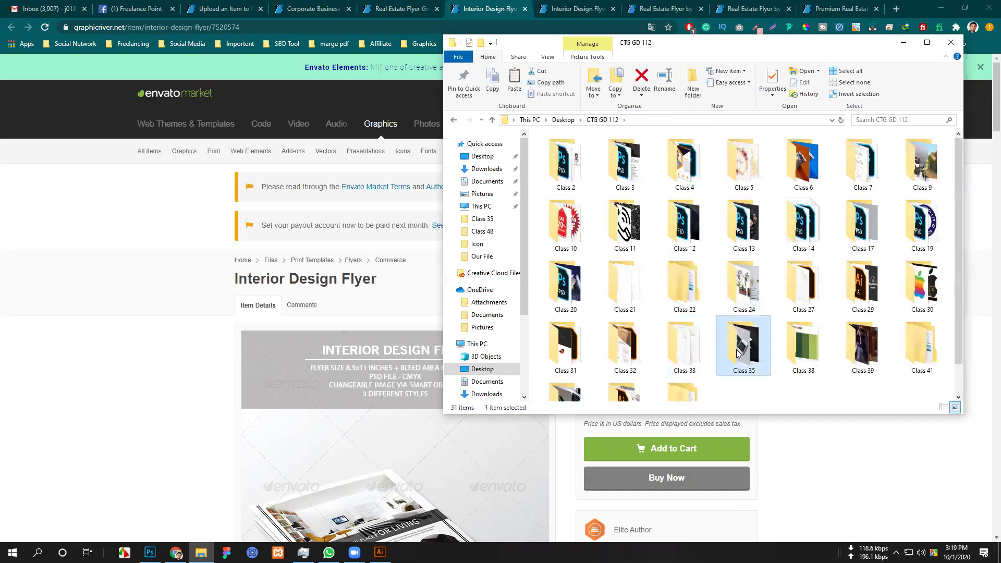
pyautogui.click(746, 176)
pyautogui.doubleClick(747, 175)
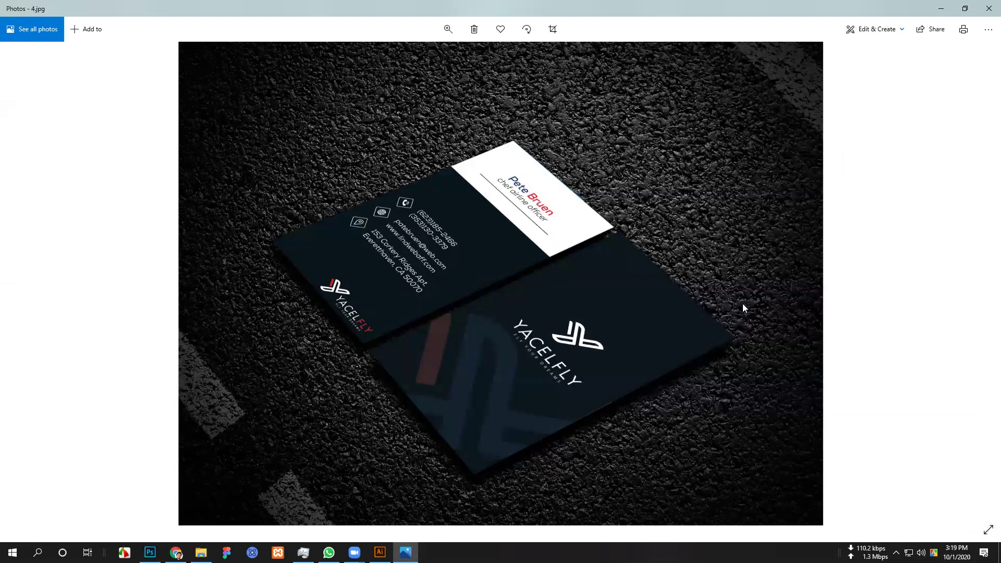
pyautogui.click(988, 8)
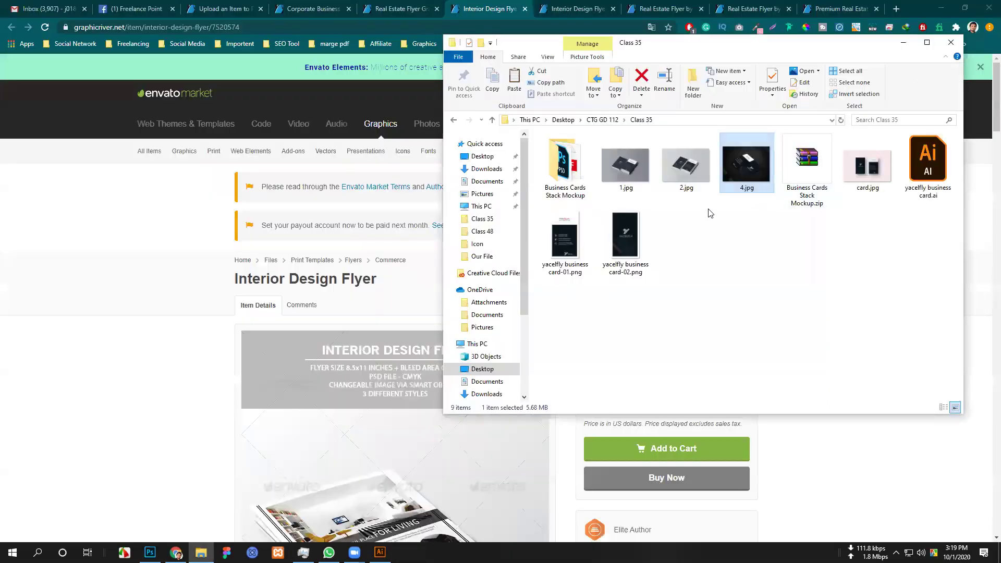
# Delete intrerior flyer.ai and intrerior flyer-01.png from the Class 48 folder in CTG GD 112.
pyautogui.click(589, 120)
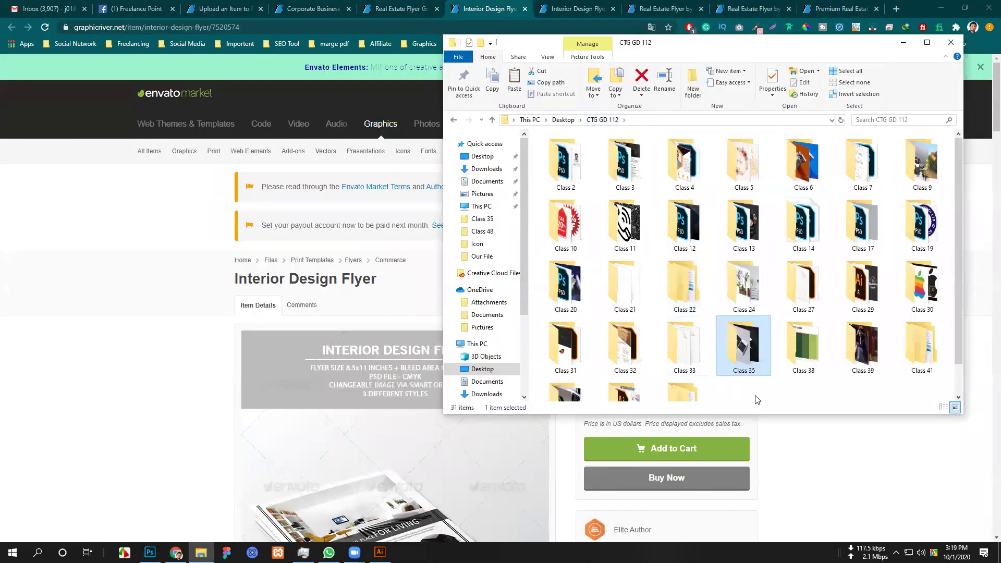
pyautogui.scroll(-1, 798, 402)
pyautogui.doubleClick(625, 363)
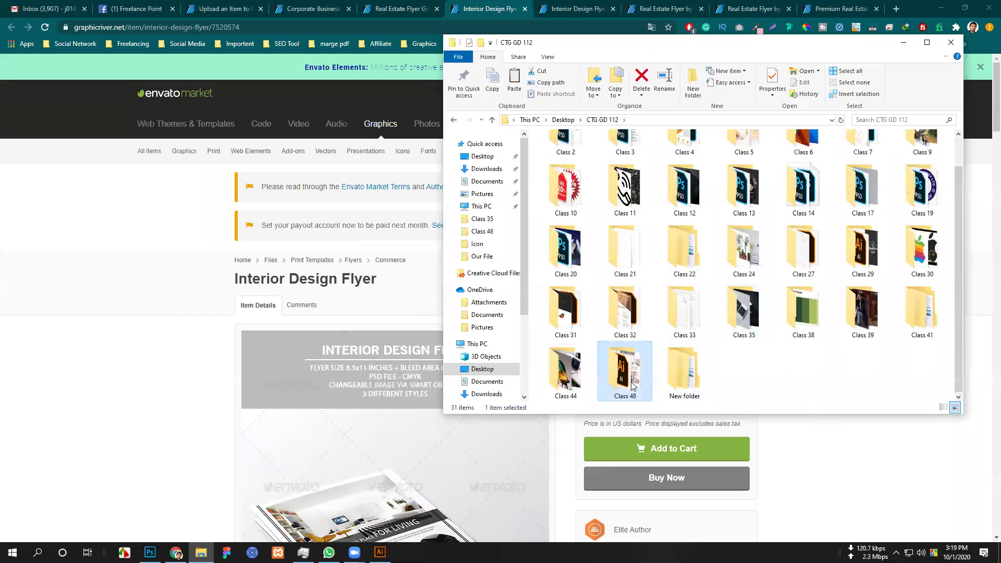
pyautogui.moveTo(695, 230); pyautogui.dragTo(757, 174)
pyautogui.click(685, 174)
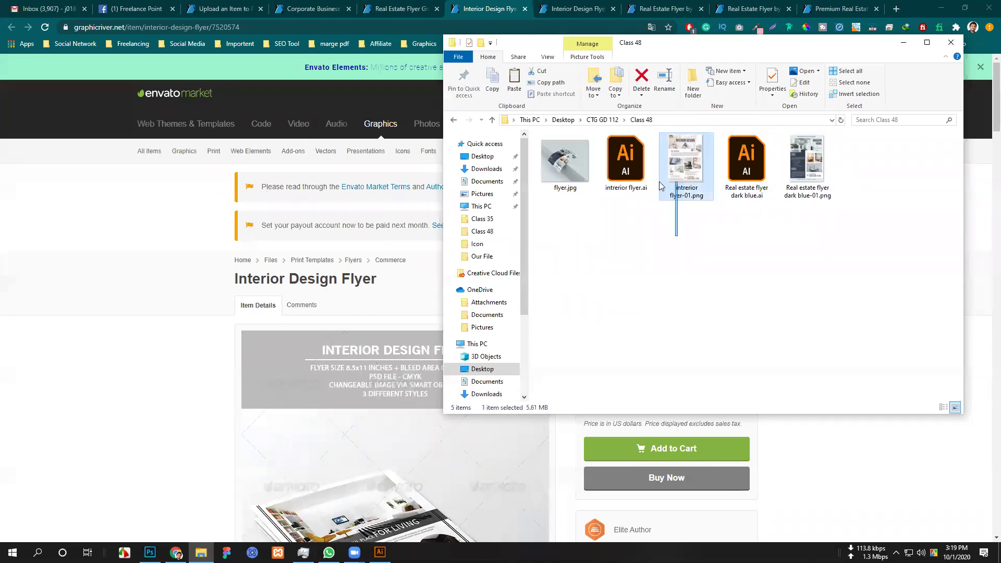
pyautogui.moveTo(678, 236); pyautogui.dragTo(631, 198)
pyautogui.press('Delete')
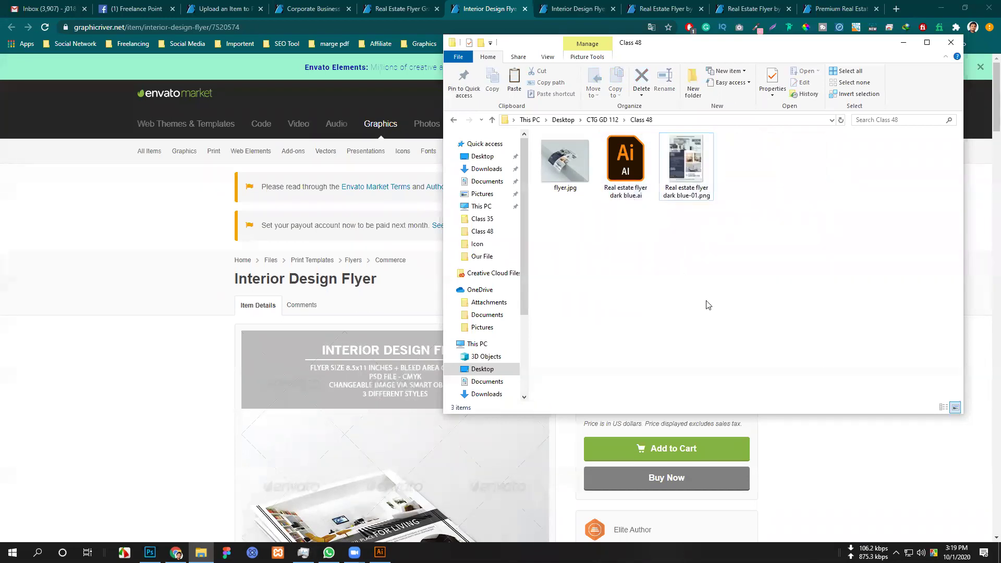
pyautogui.rightClick(776, 173)
pyautogui.click(795, 211)
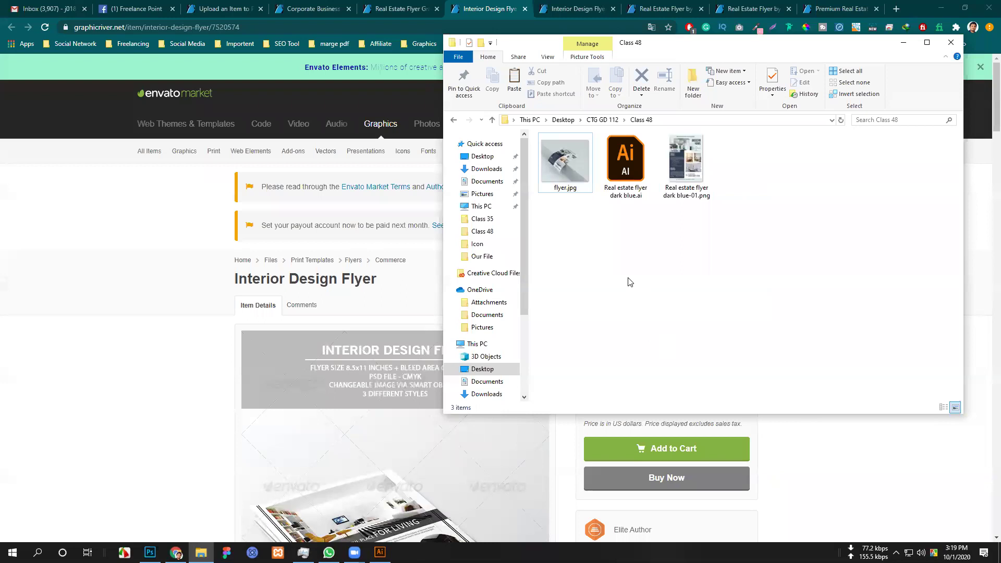
# Preview flyer.jpg and the next image in Class 48, and return to the CTG GD 112 folder.
pyautogui.doubleClick(567, 170)
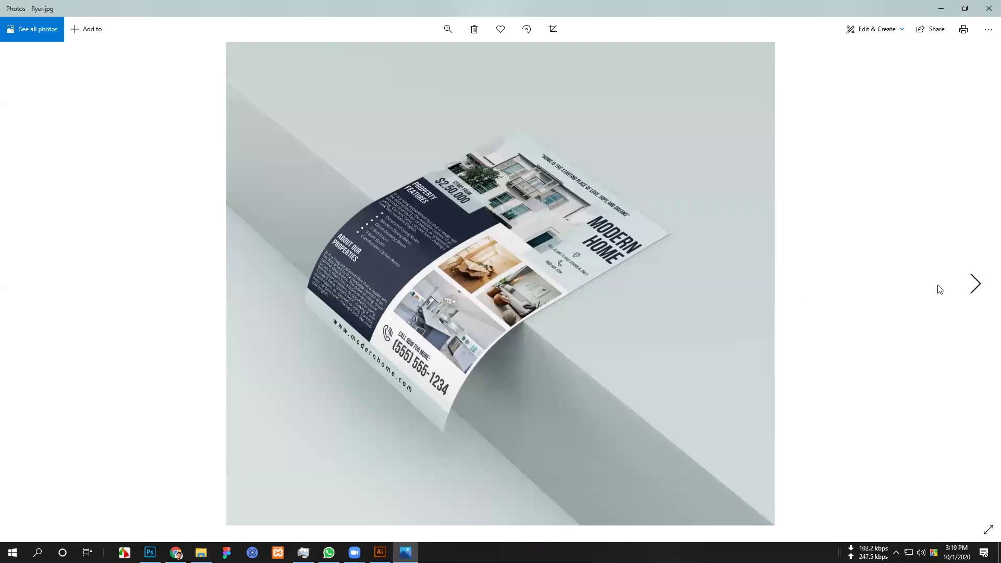
pyautogui.click(976, 284)
pyautogui.click(988, 9)
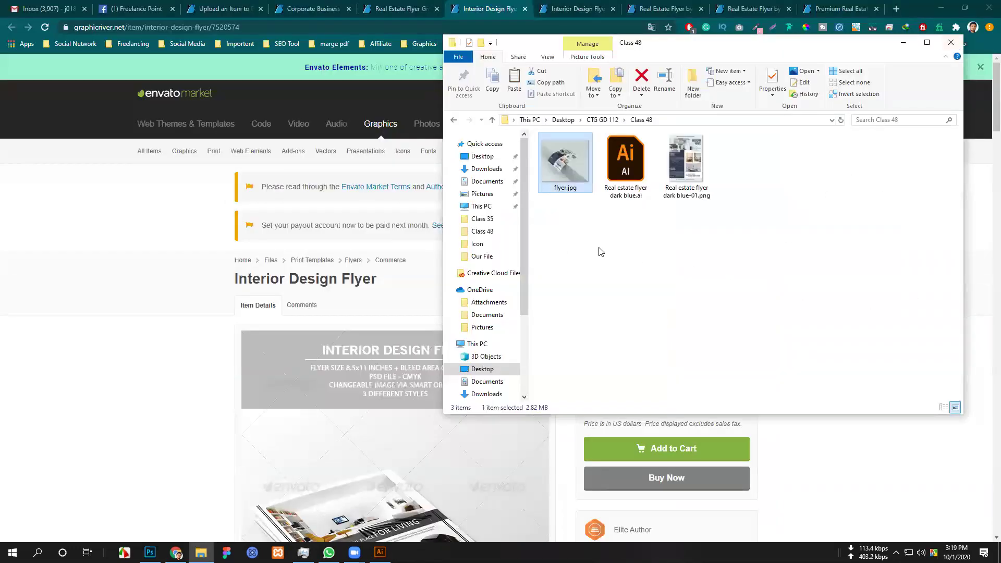
pyautogui.click(602, 120)
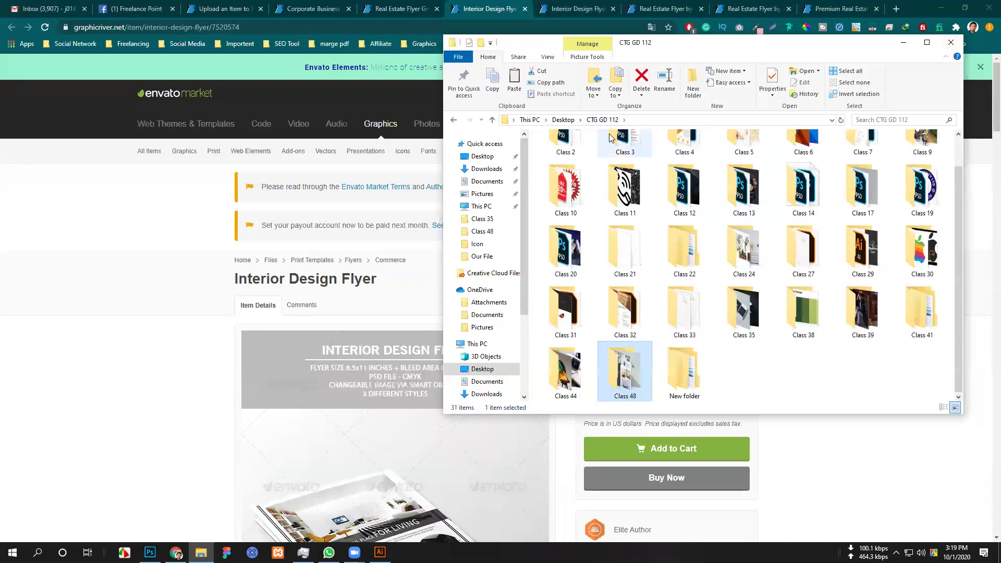
pyautogui.scroll(1, 622, 306)
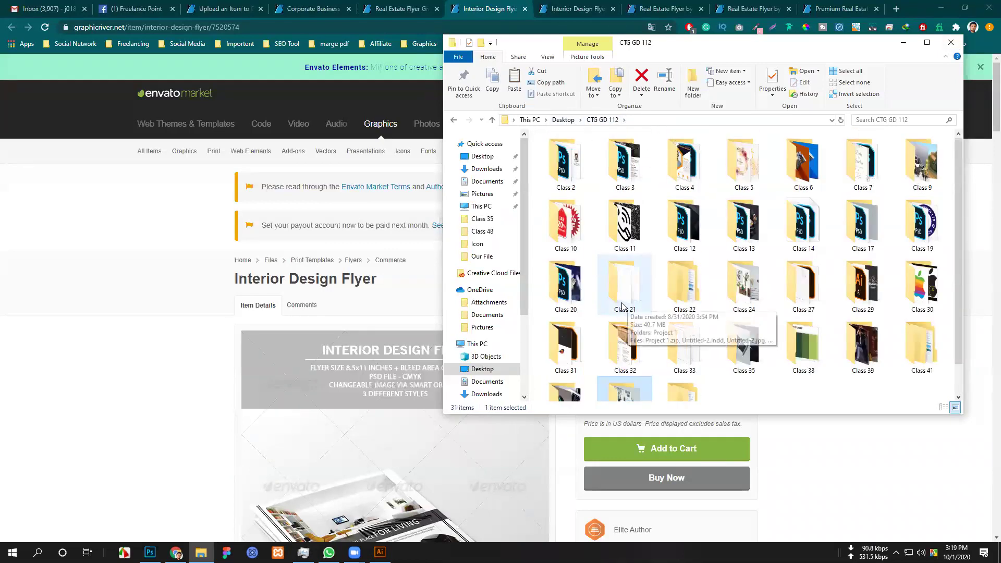
# Check the Class 9 and Class- 8 folders in the Desktop folder GD #101 for a flyer mockup.
pyautogui.click(688, 170)
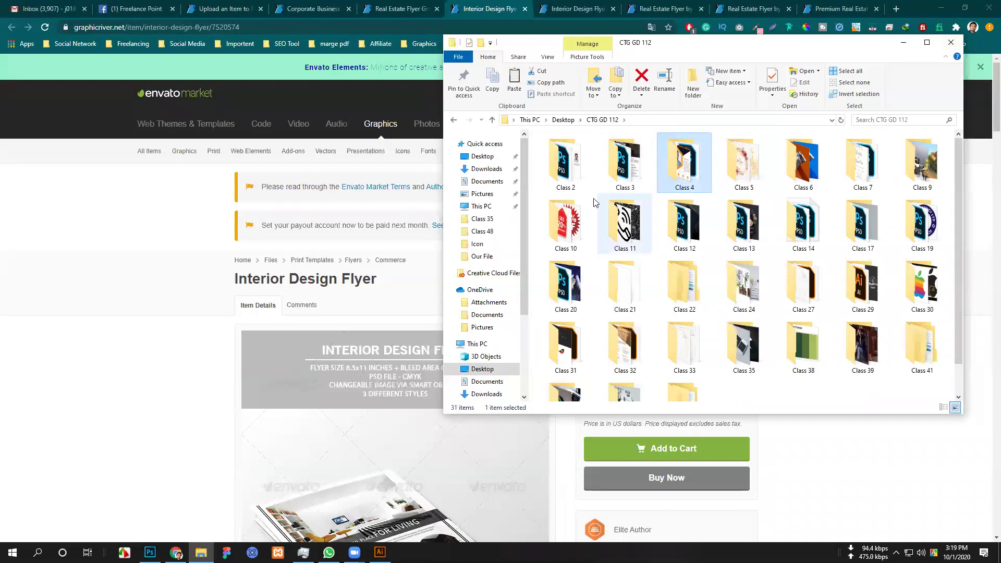
pyautogui.click(565, 120)
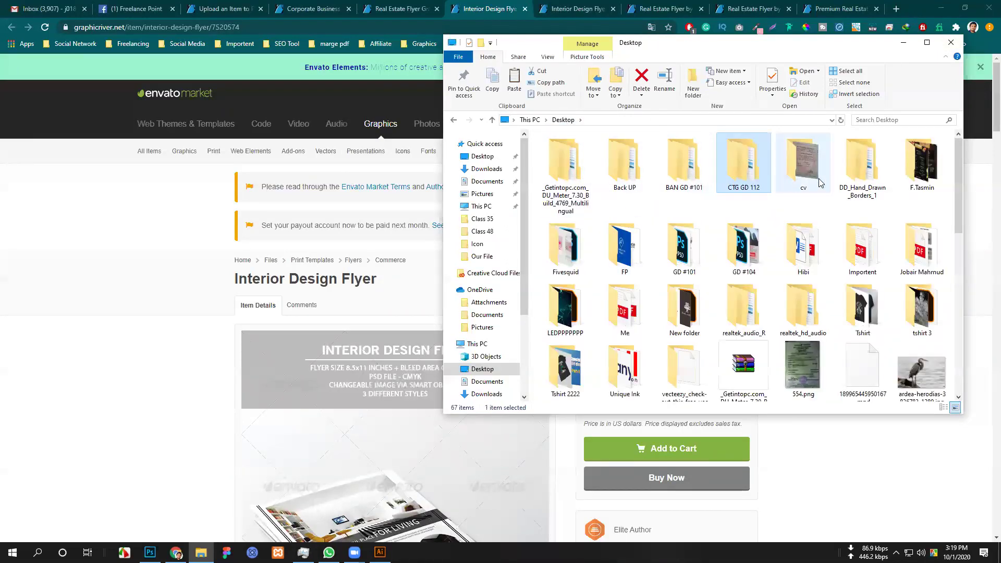
pyautogui.doubleClick(684, 245)
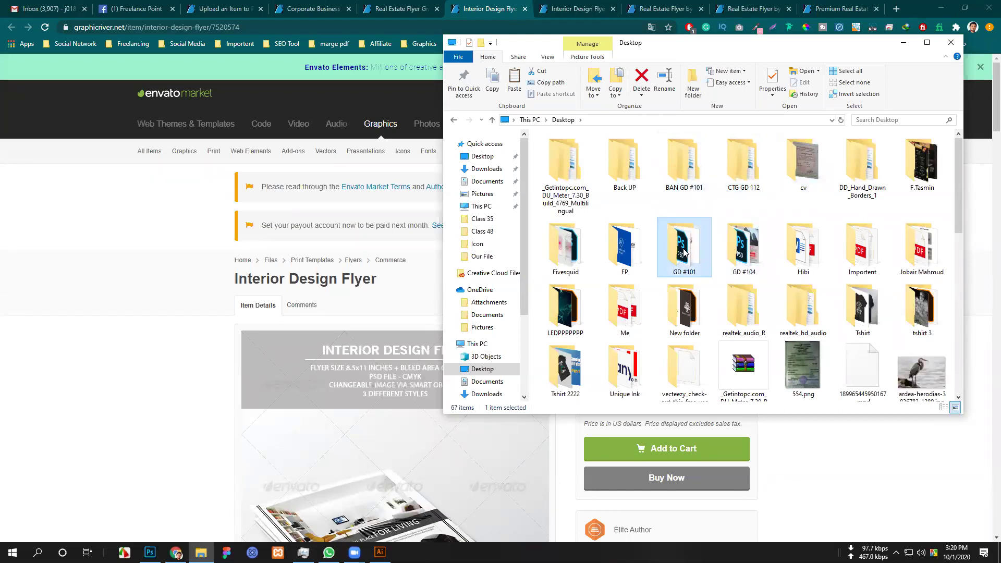
pyautogui.click(681, 181)
pyautogui.doubleClick(681, 182)
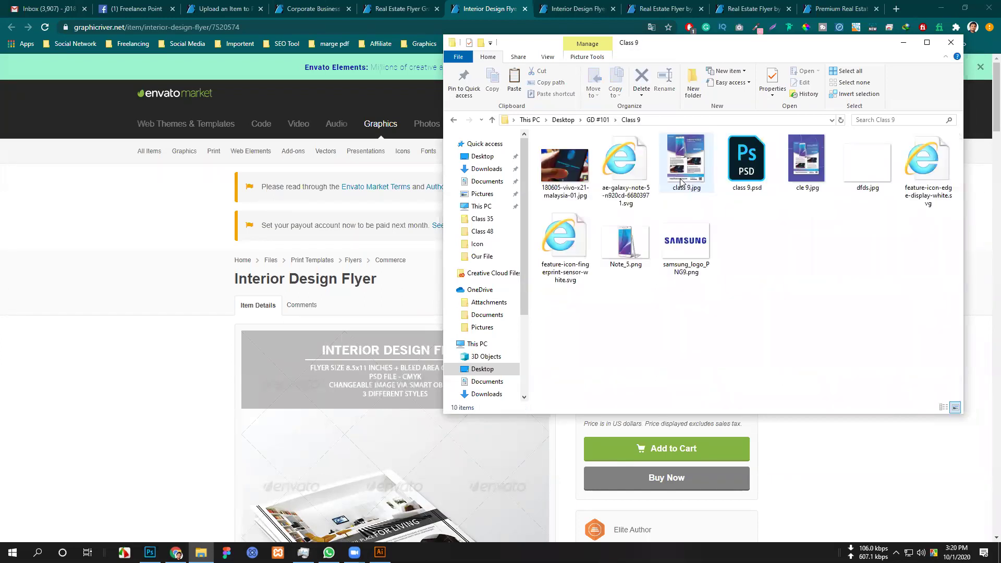
pyautogui.click(602, 120)
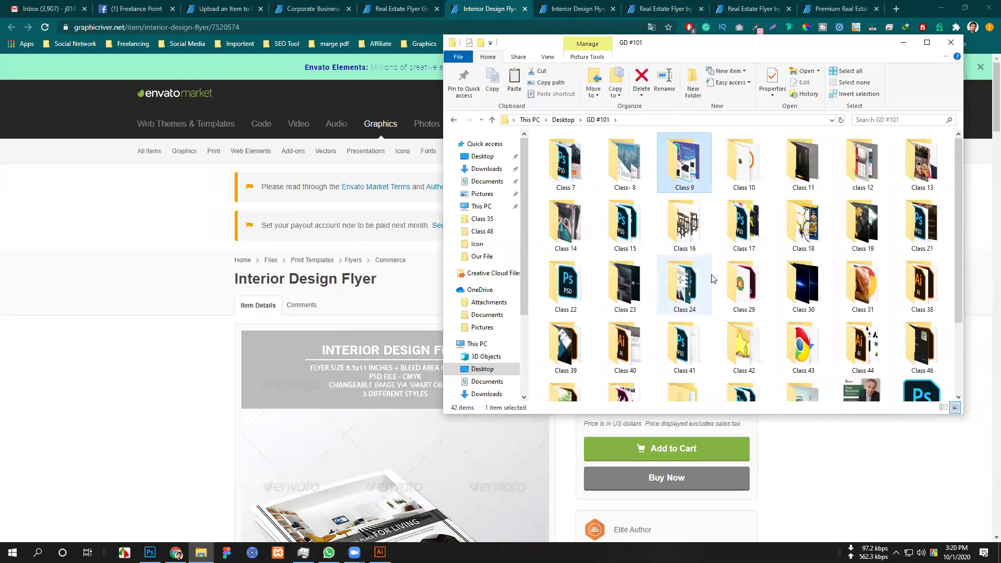
pyautogui.doubleClick(614, 173)
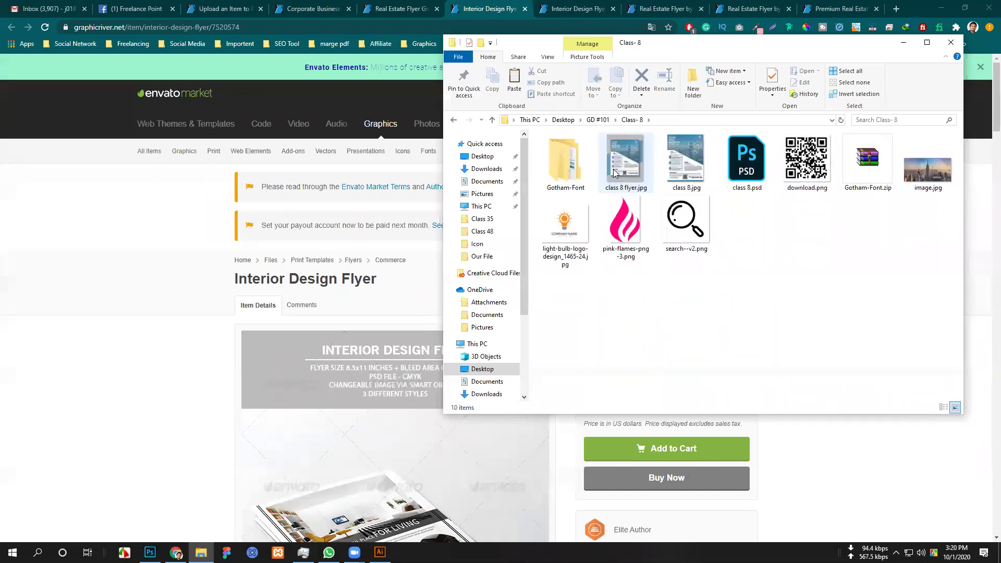
pyautogui.click(598, 120)
# Open free flyer mockup.psd from the Class 10 folder of GD #101 in Photoshop.
pyautogui.click(699, 172)
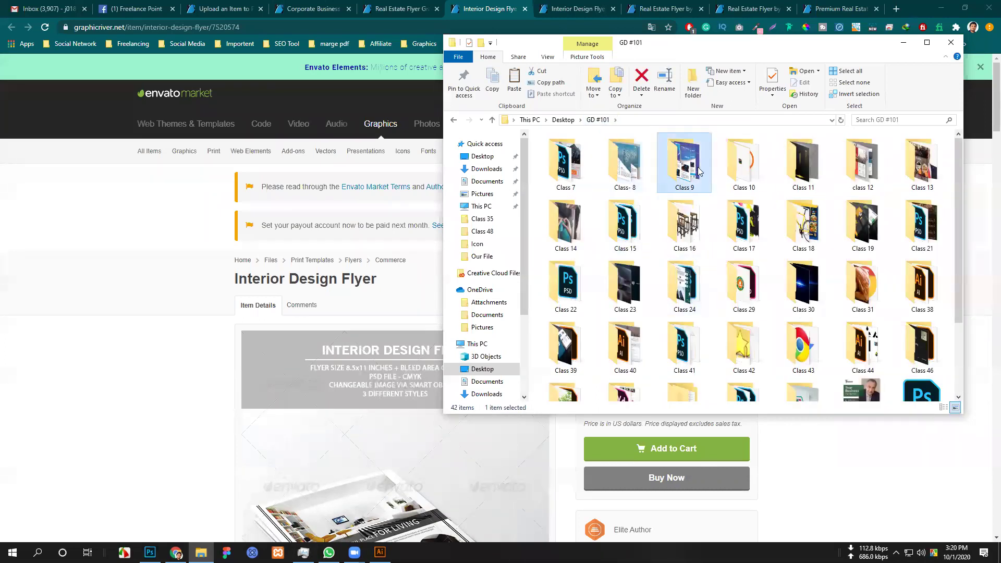
pyautogui.doubleClick(748, 176)
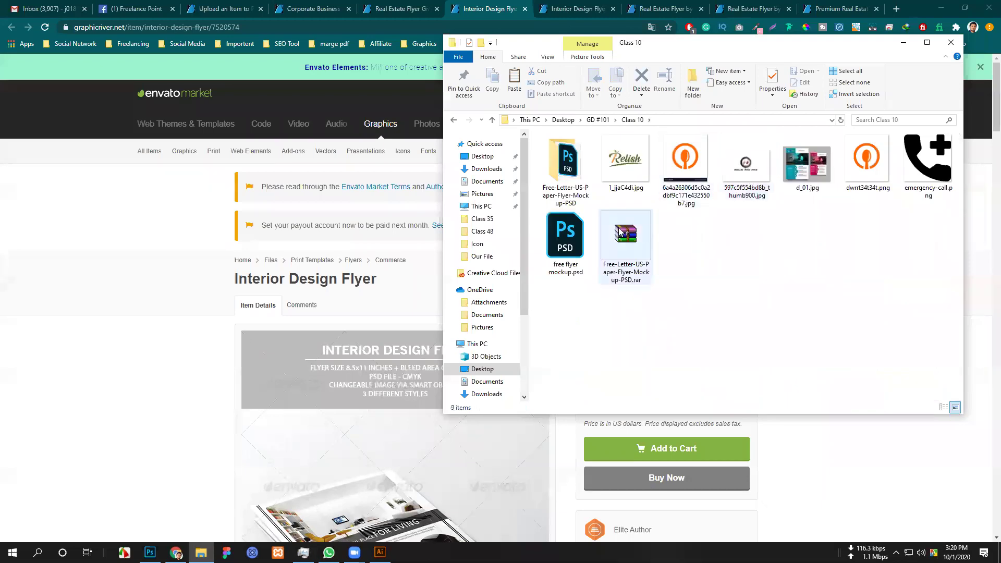
pyautogui.doubleClick(563, 180)
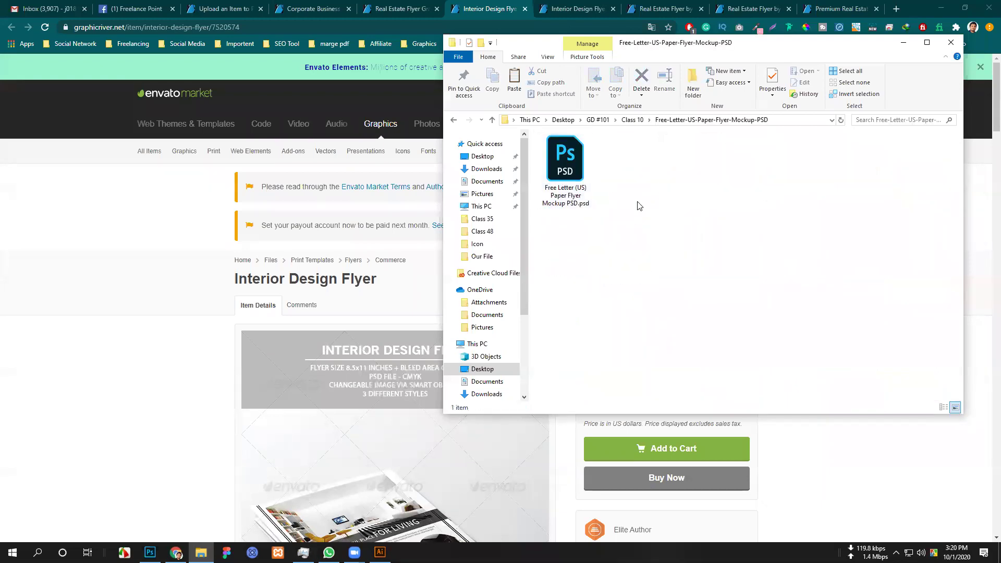
pyautogui.click(632, 120)
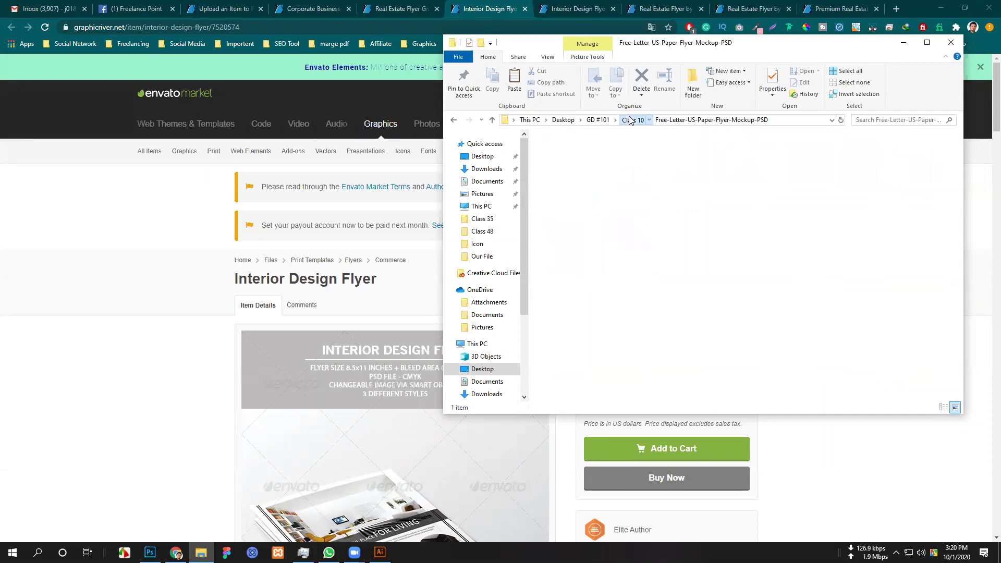
pyautogui.click(574, 270)
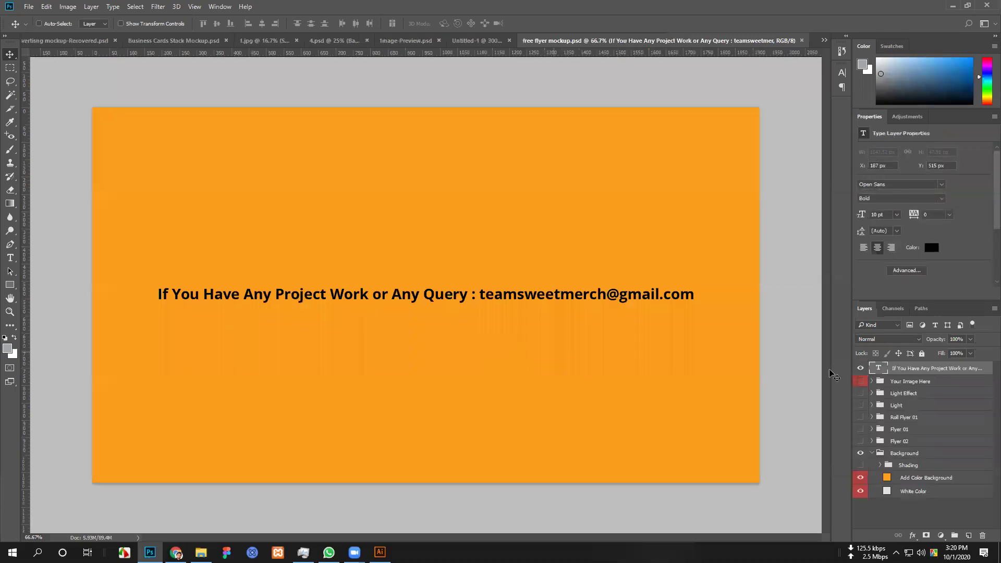
# Hide the contact text layer and show the Your Image Here, Light Effect, Light, Roll Flyer 01, Flyer 01 and Flyer 02 groups.
pyautogui.click(861, 385)
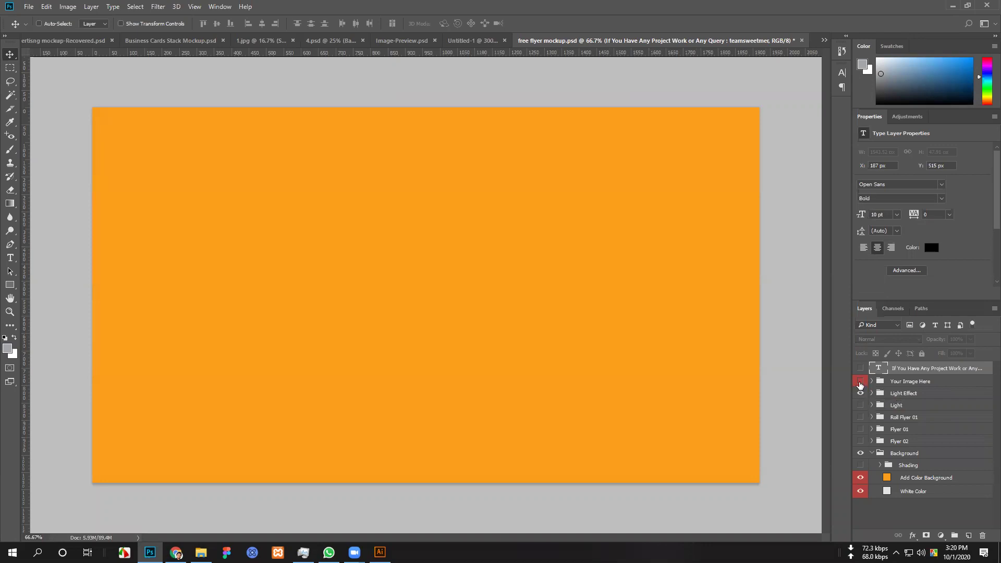
pyautogui.click(861, 417)
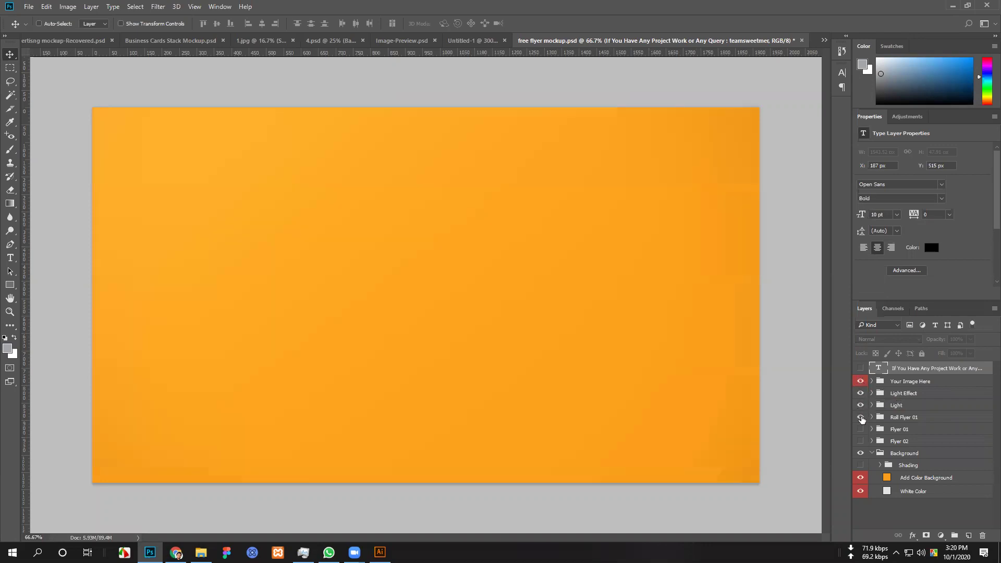
pyautogui.click(861, 429)
pyautogui.click(860, 441)
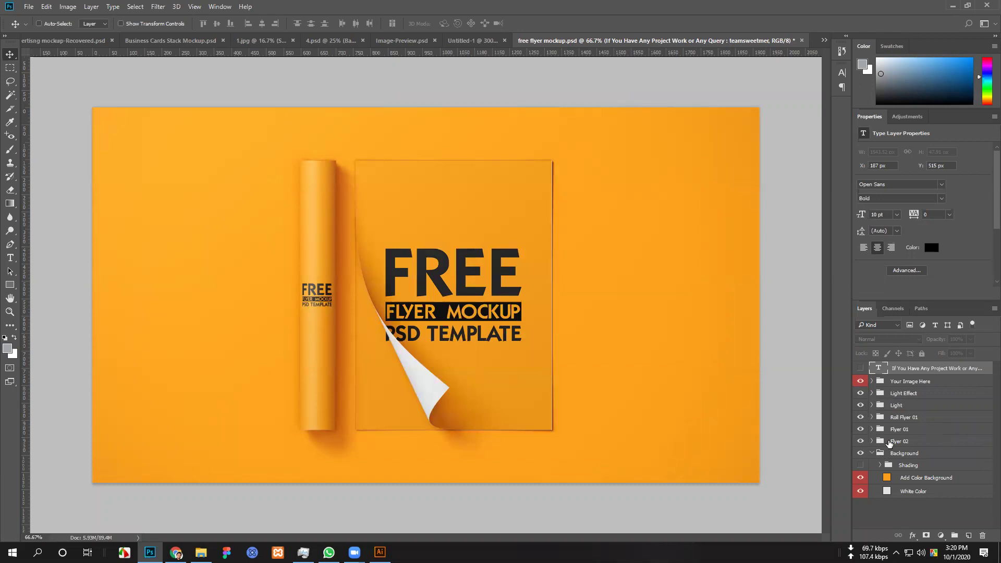
# Expand the Your Image Here group and open the contents of the Image 1 smart object.
pyautogui.click(871, 383)
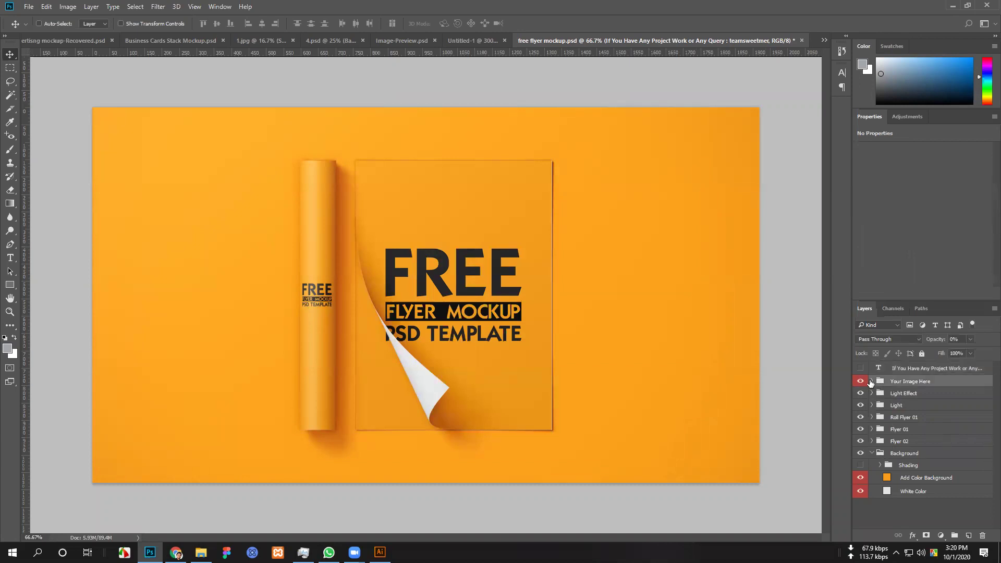
pyautogui.click(872, 381)
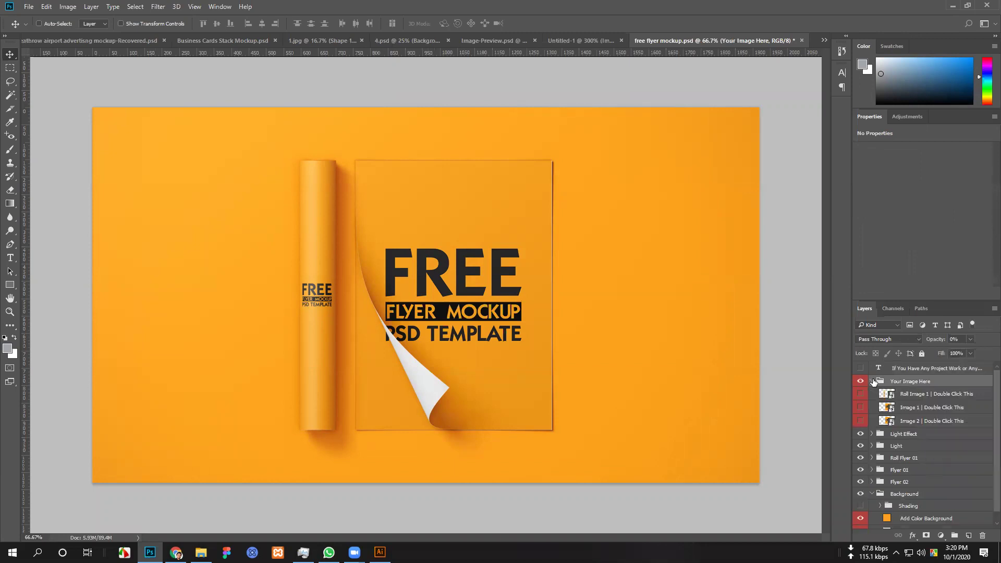
pyautogui.click(903, 396)
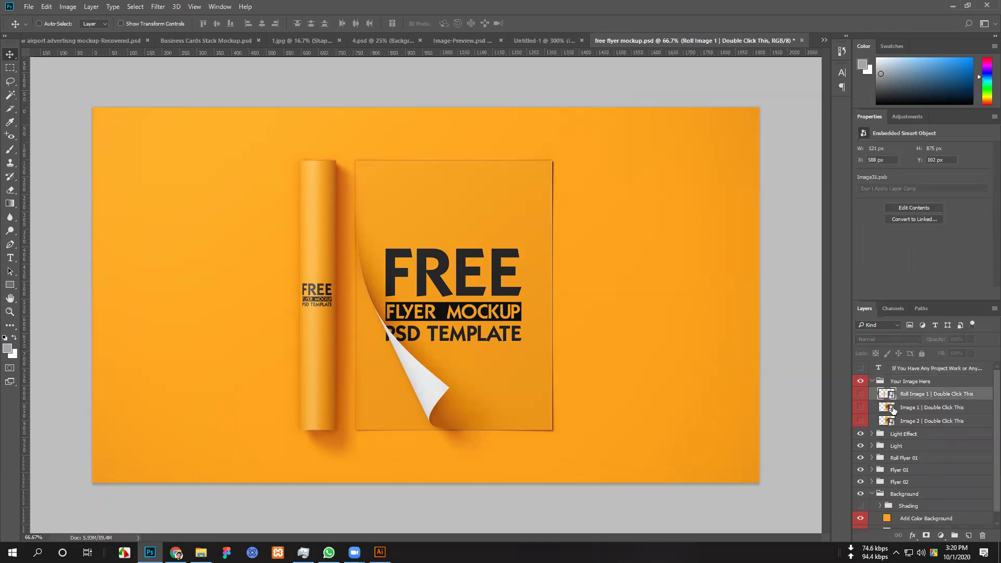
pyautogui.doubleClick(889, 408)
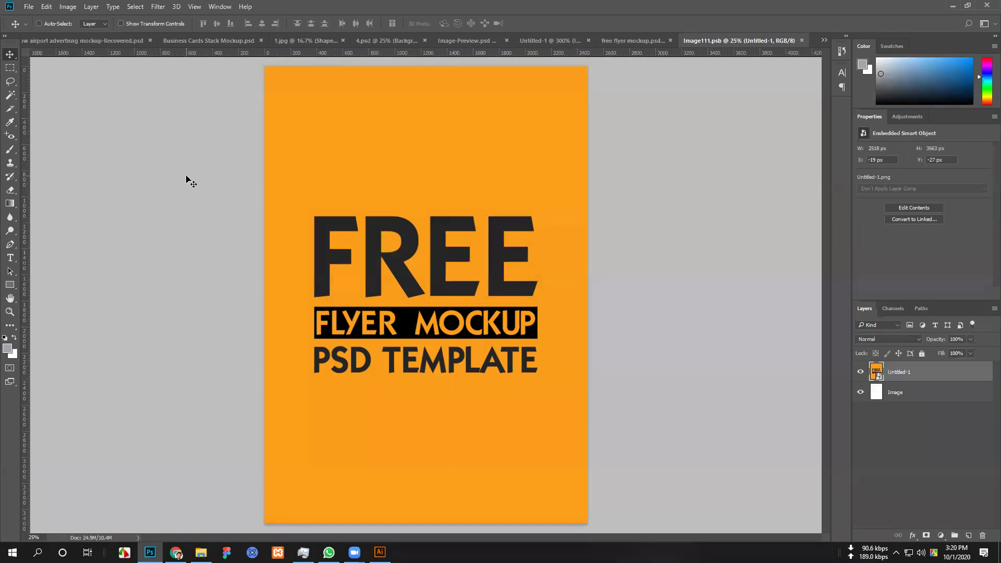
# Place Real estate flyer dark blue-01.png from the Class 48 folder of CTG GD 112 as an embedded image in Image111.psb.
pyautogui.click(33, 6)
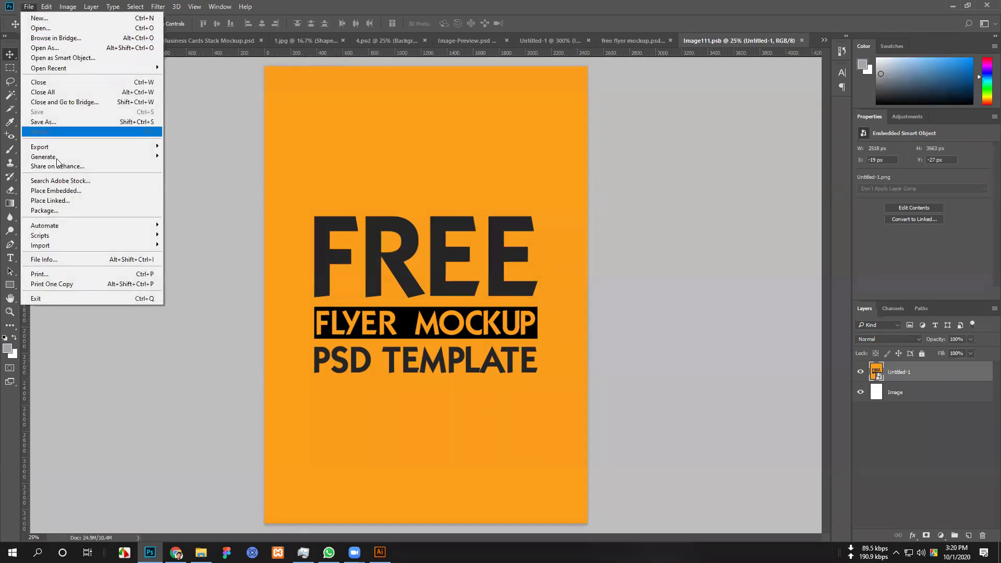
pyautogui.click(73, 190)
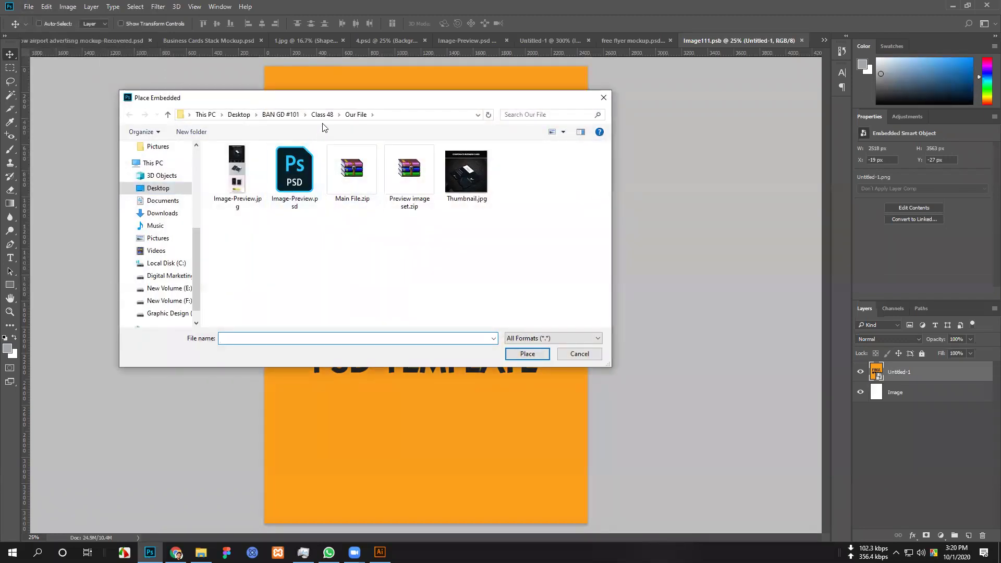
pyautogui.scroll(3, 167, 243)
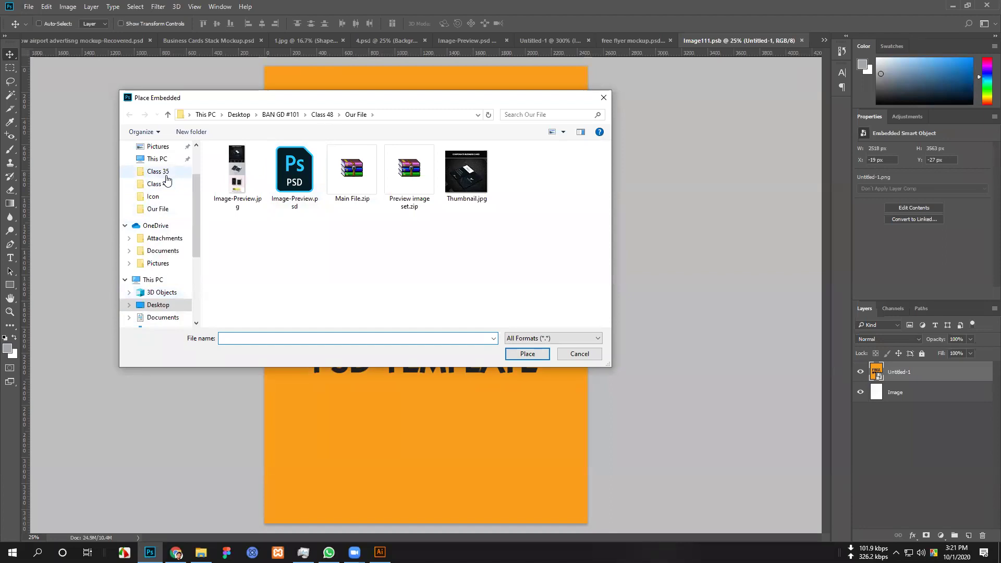
pyautogui.click(158, 172)
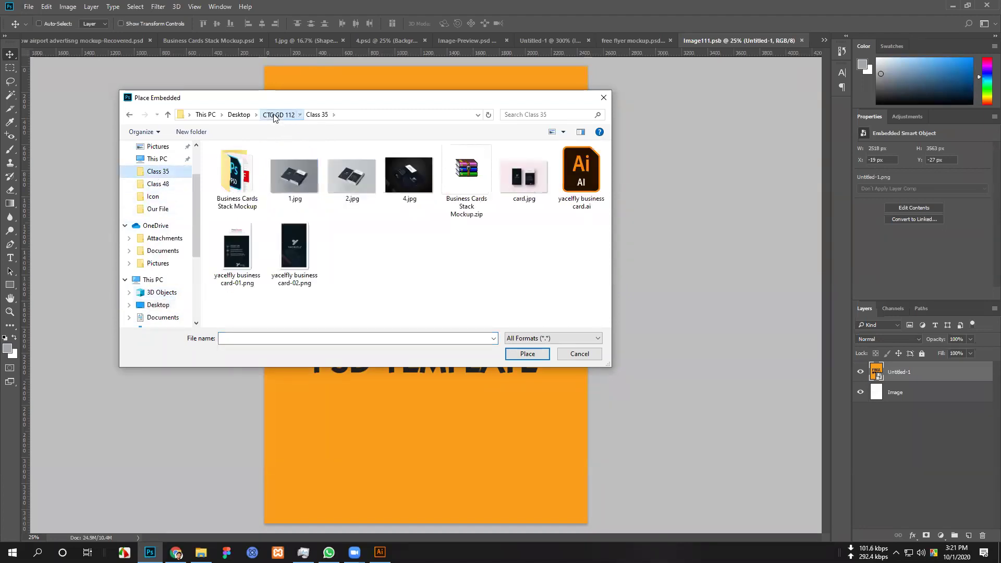
pyautogui.click(275, 116)
pyautogui.doubleClick(306, 285)
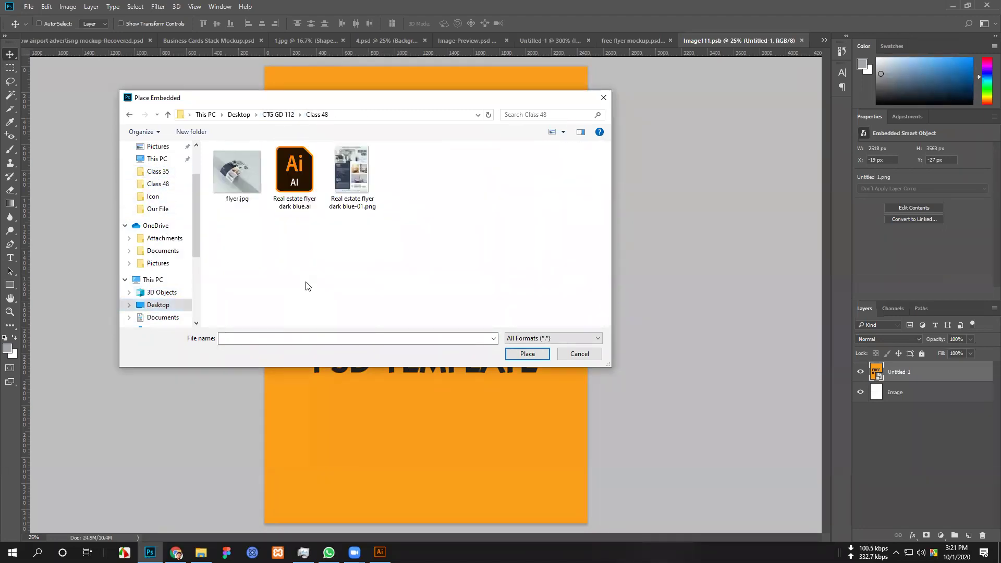
pyautogui.click(353, 172)
pyautogui.click(525, 354)
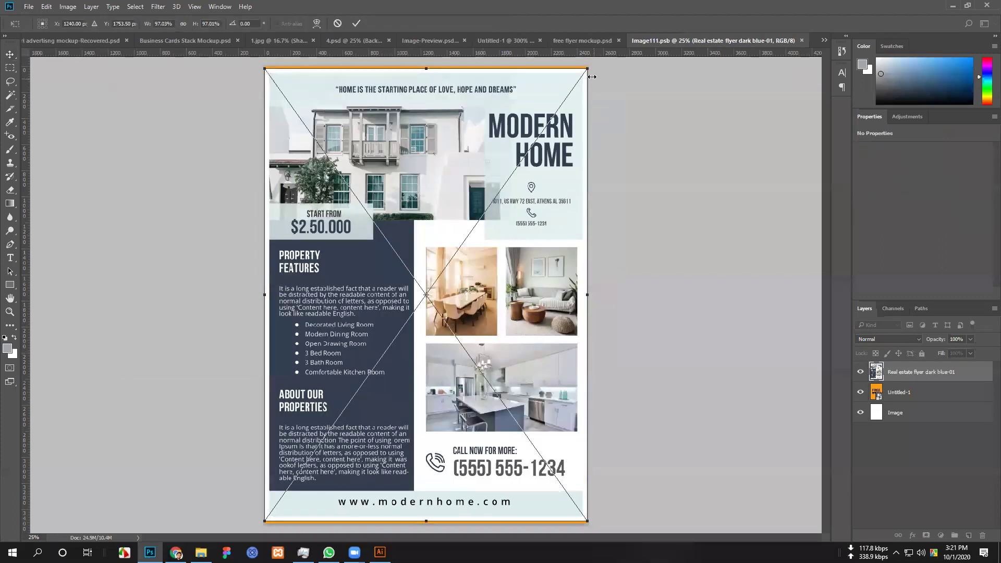
# Scale the placed flyer to about 100% so it covers the canvas, and save and close Image111.psb.
pyautogui.moveTo(588, 68); pyautogui.dragTo(594, 62)
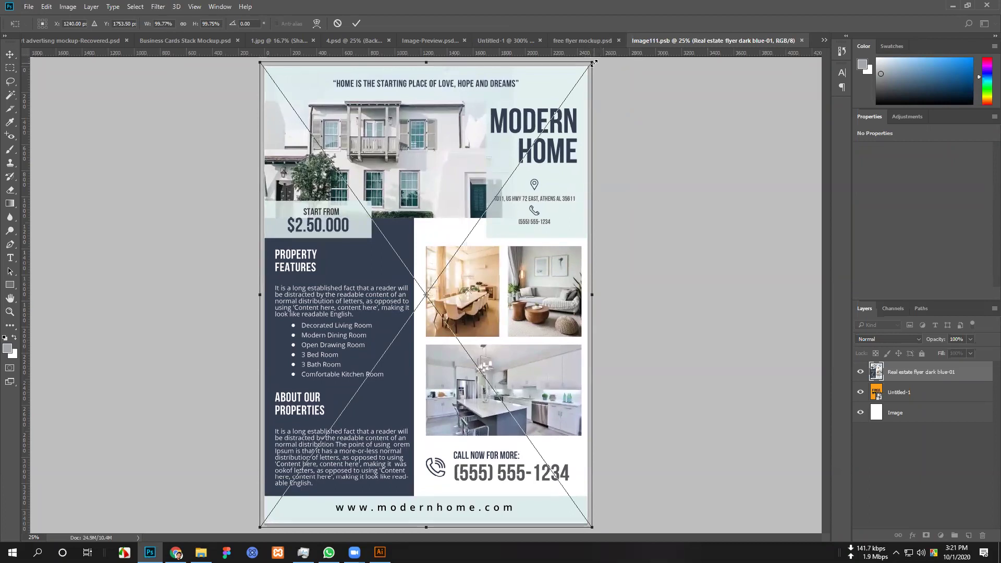
pyautogui.moveTo(594, 62); pyautogui.dragTo(593, 63)
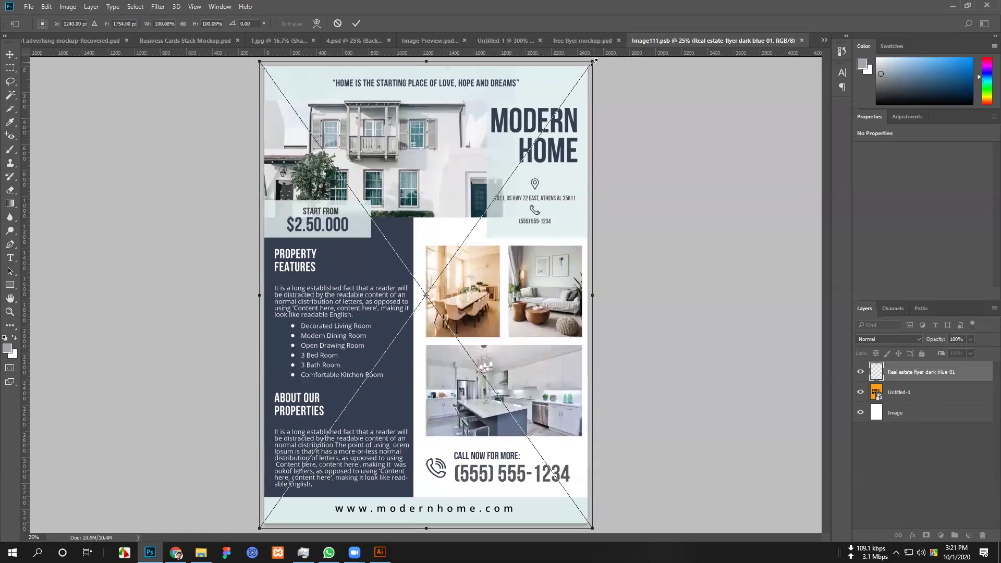
pyautogui.click(357, 23)
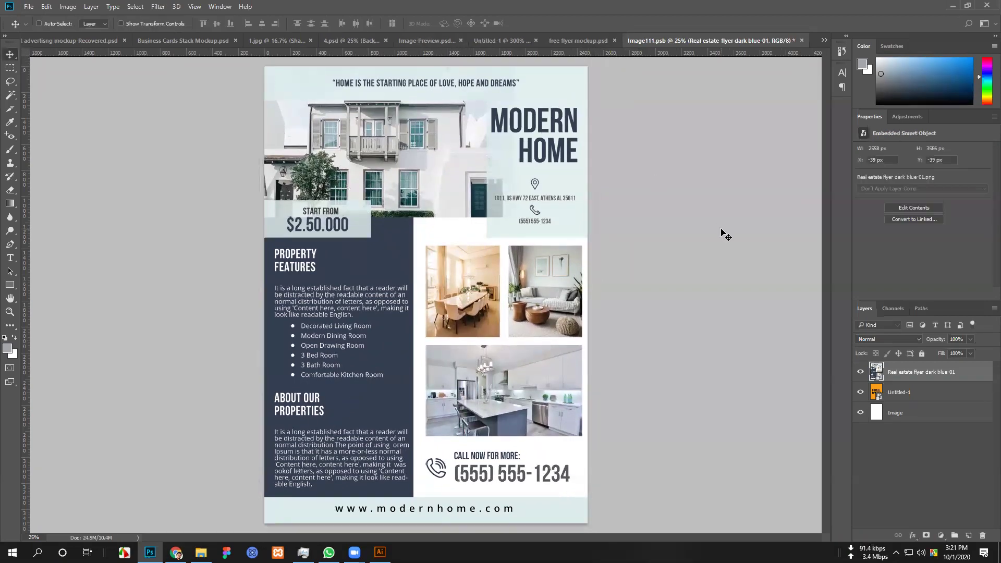
pyautogui.hotkey('ctrl', 'w')
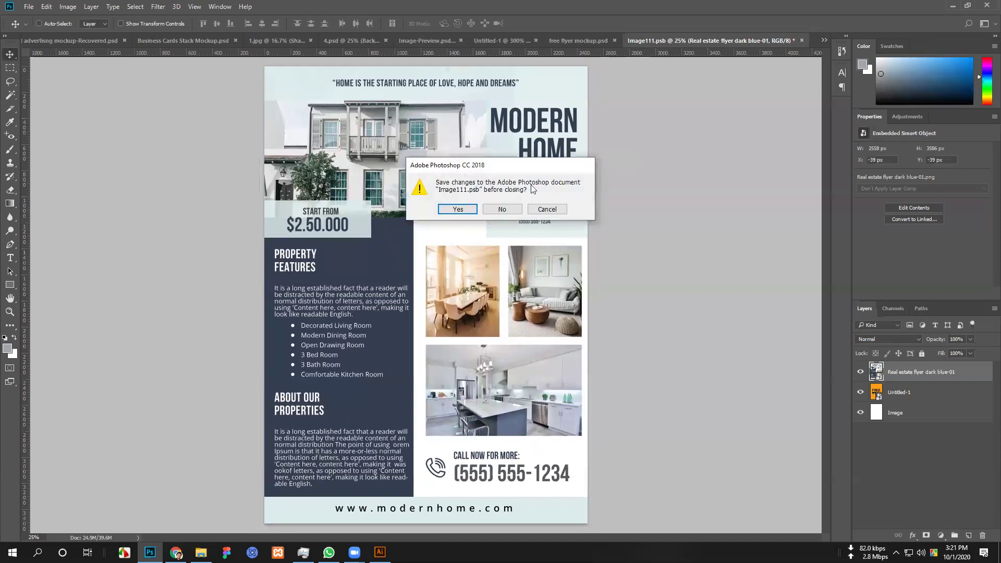
pyautogui.press('Return')
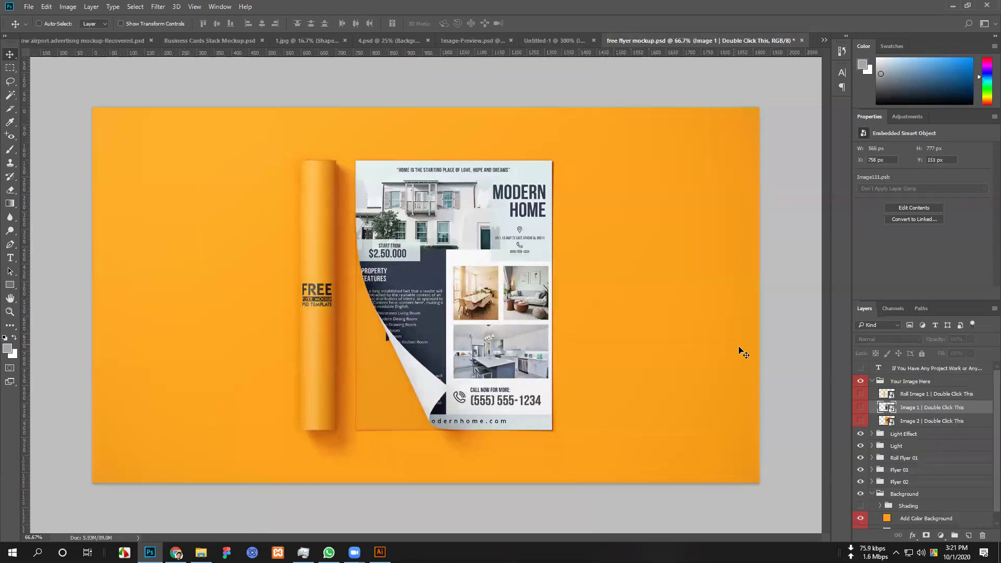
# Place Real estate flyer dark blue-01.png in the Image 2 smart object and scale it to about 100.3% to cover the canvas.
pyautogui.doubleClick(890, 422)
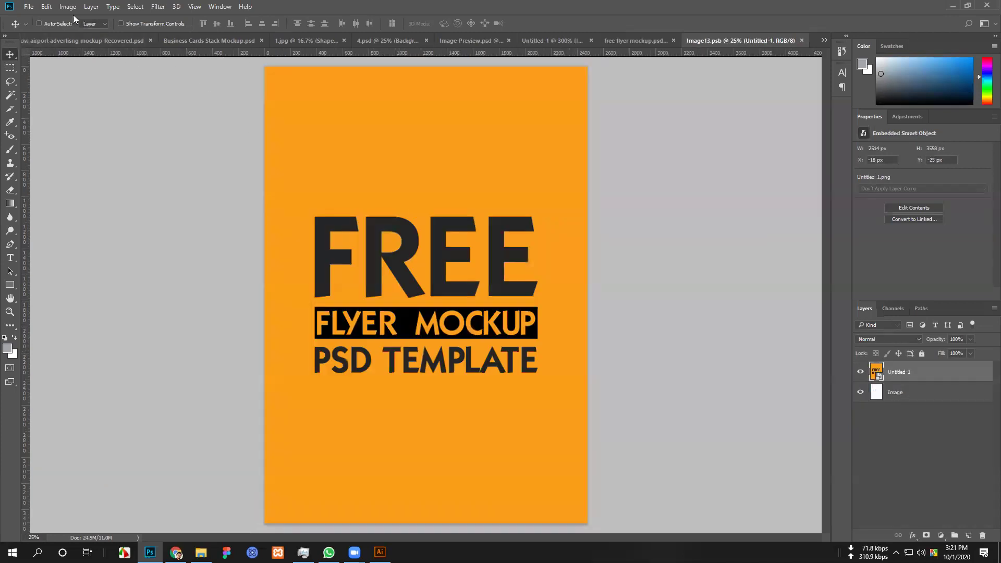
pyautogui.click(27, 7)
pyautogui.click(60, 189)
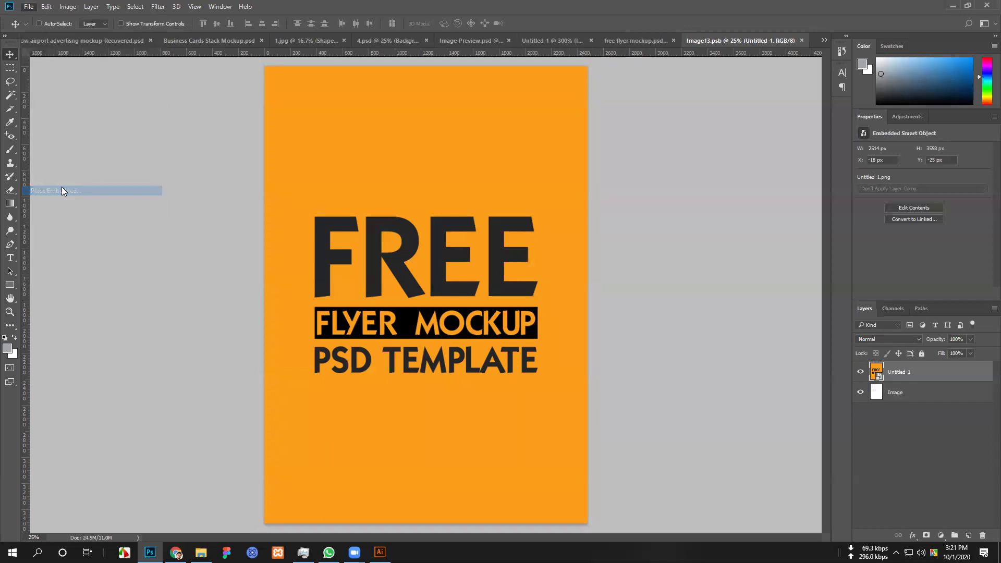
pyautogui.click(350, 172)
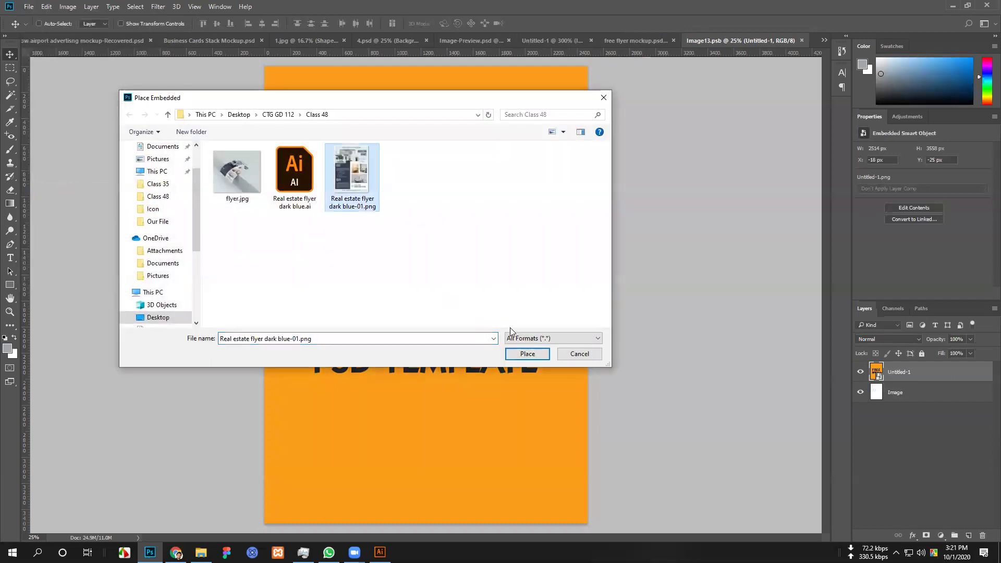
pyautogui.click(527, 353)
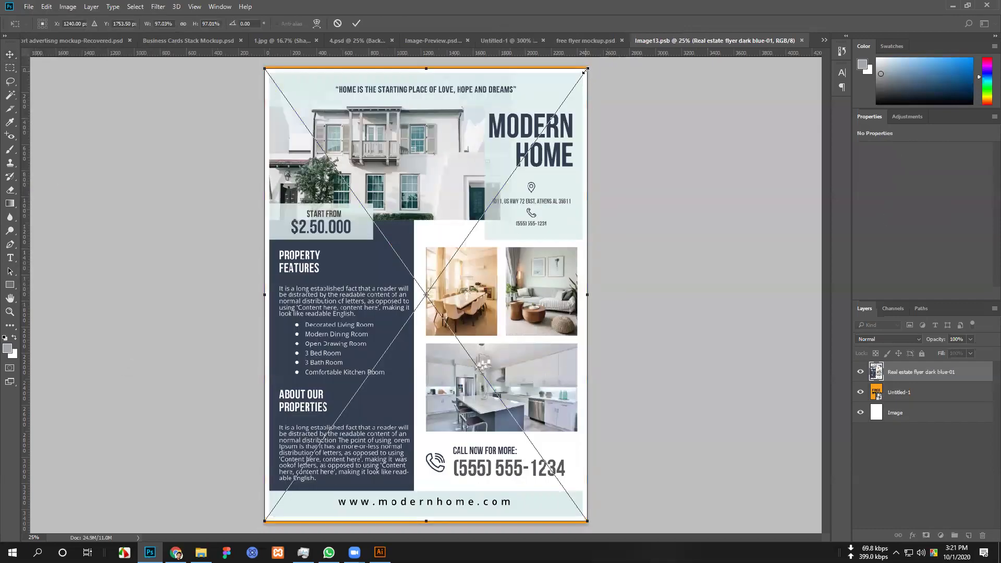
pyautogui.moveTo(584, 72); pyautogui.dragTo(590, 64)
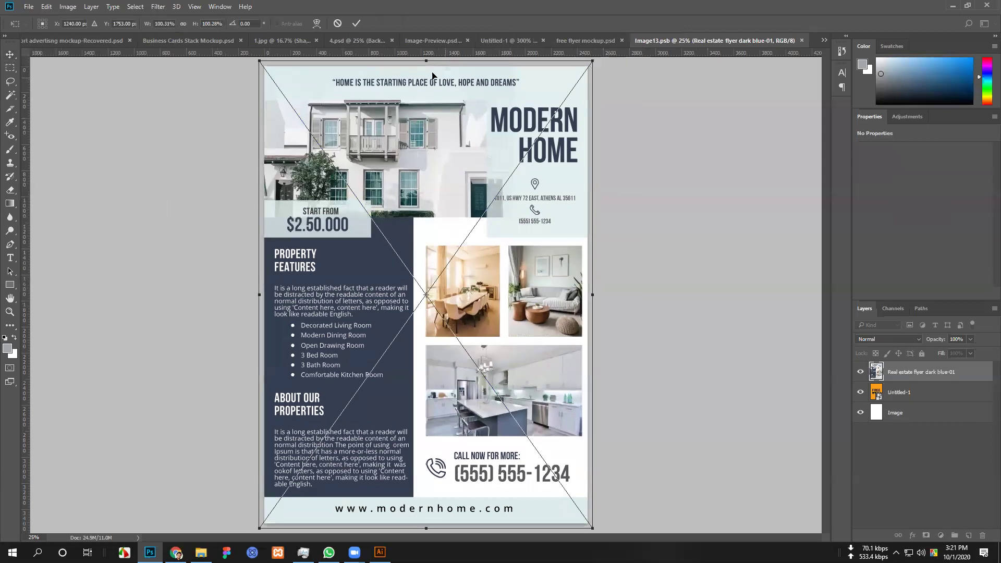
pyautogui.click(356, 24)
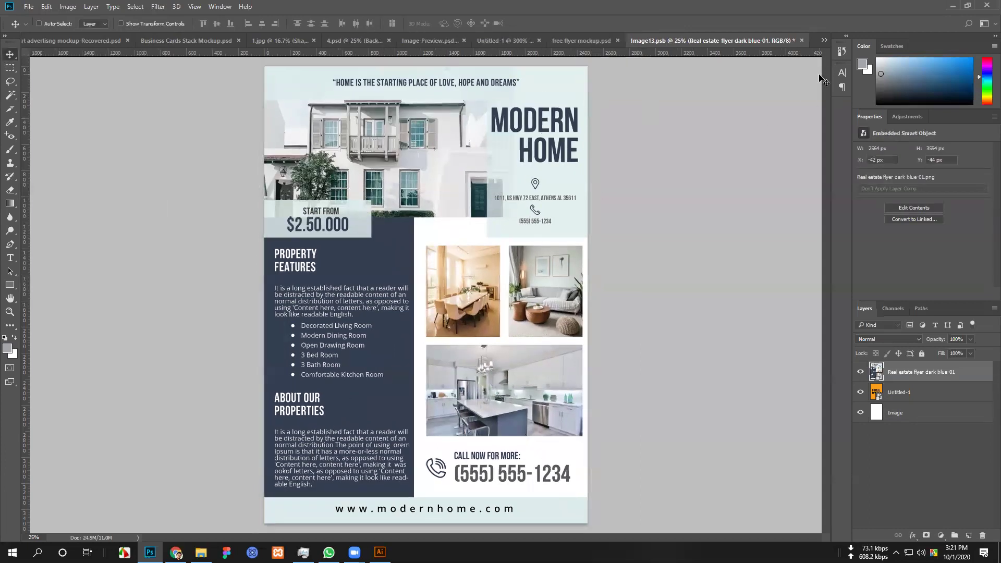
# Save and close Image13.psb, and open the contents of the Roll Image 1 smart object.
pyautogui.click(801, 41)
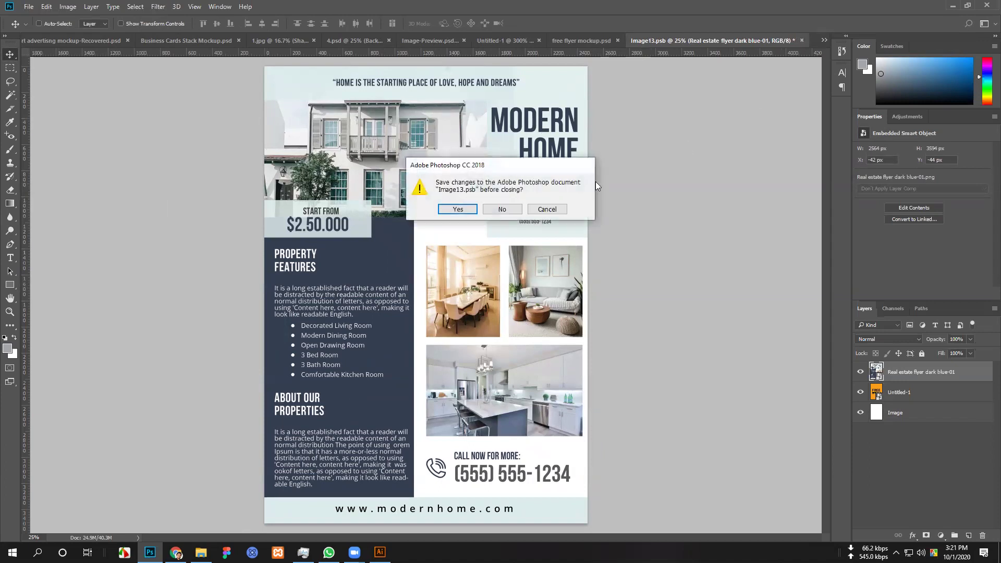
pyautogui.click(457, 209)
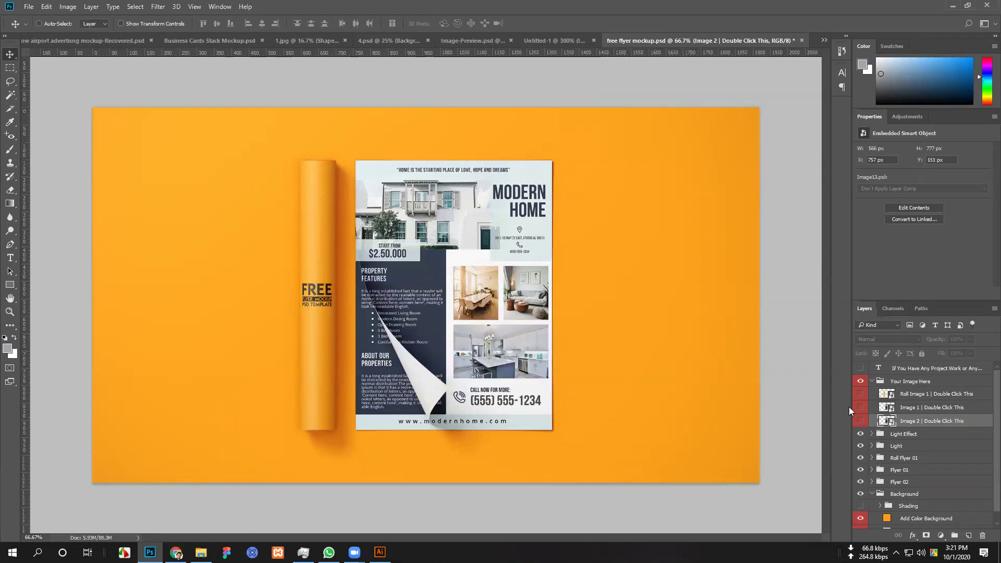
pyautogui.click(890, 395)
pyautogui.doubleClick(888, 394)
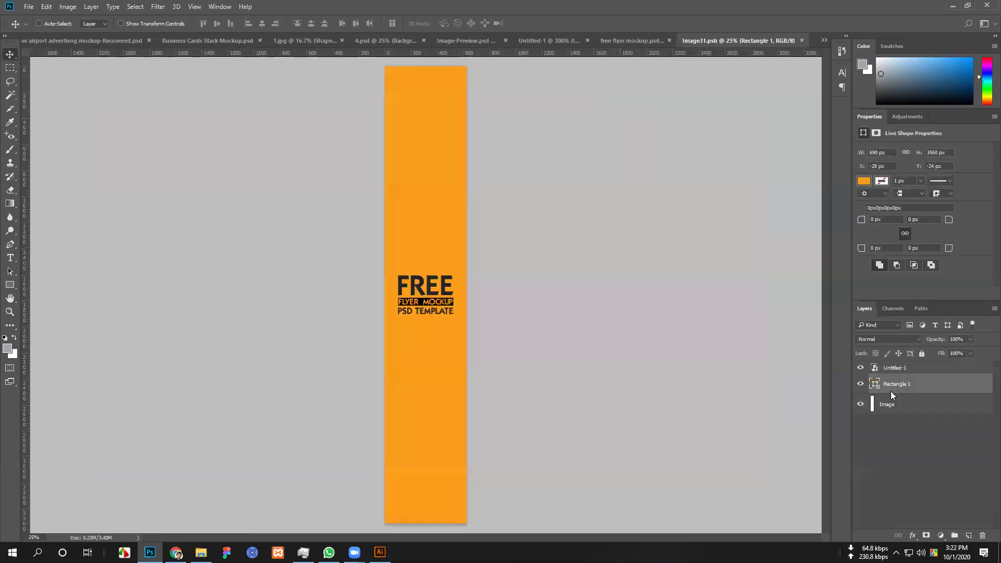
# Place Real estate flyer dark blue-01.png as an embedded image and scale it to about 2556 by 3586 px to cover the canvas height.
pyautogui.click(29, 8)
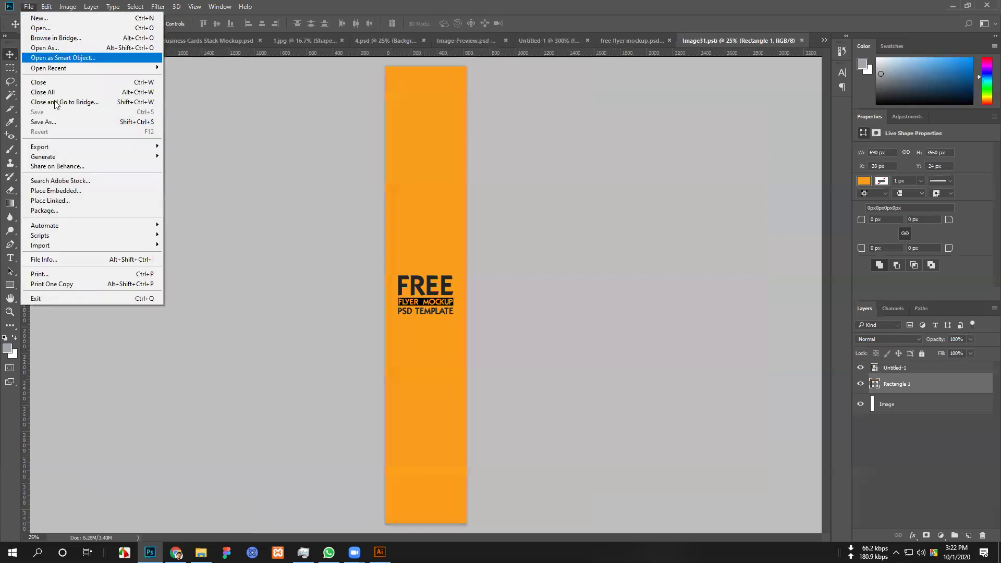
pyautogui.click(74, 190)
pyautogui.click(334, 207)
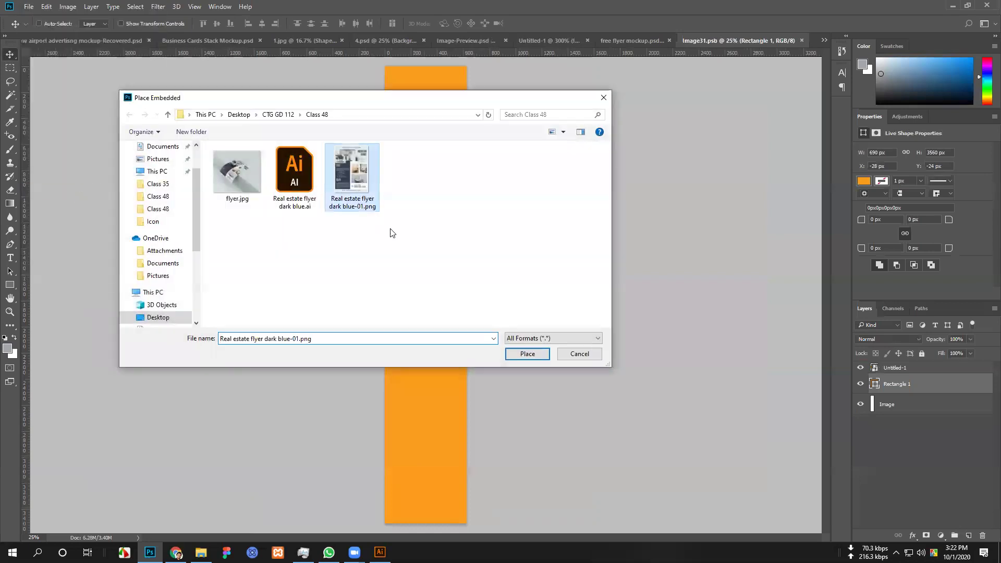
pyautogui.click(524, 355)
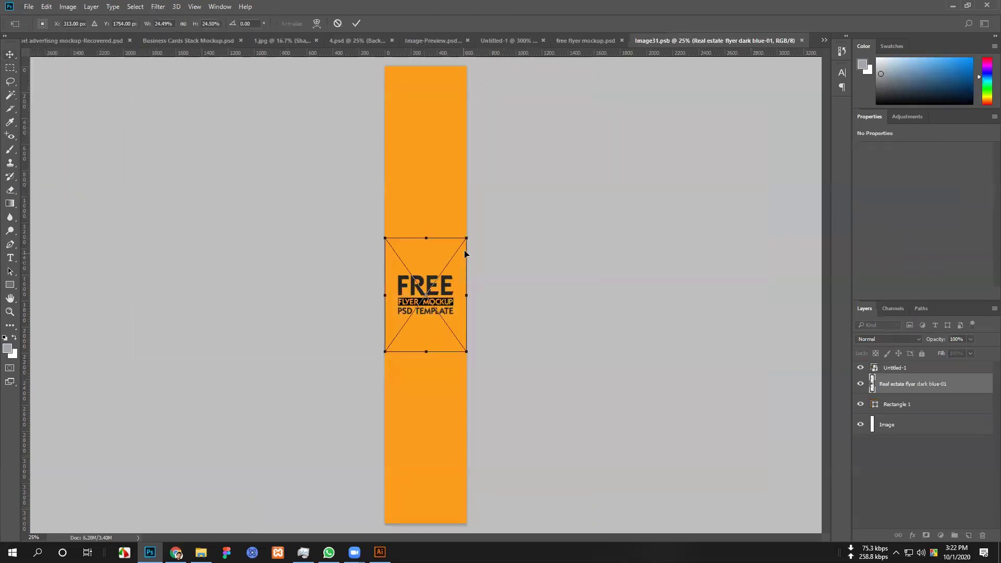
pyautogui.moveTo(465, 237); pyautogui.dragTo(624, 83)
pyautogui.click(355, 25)
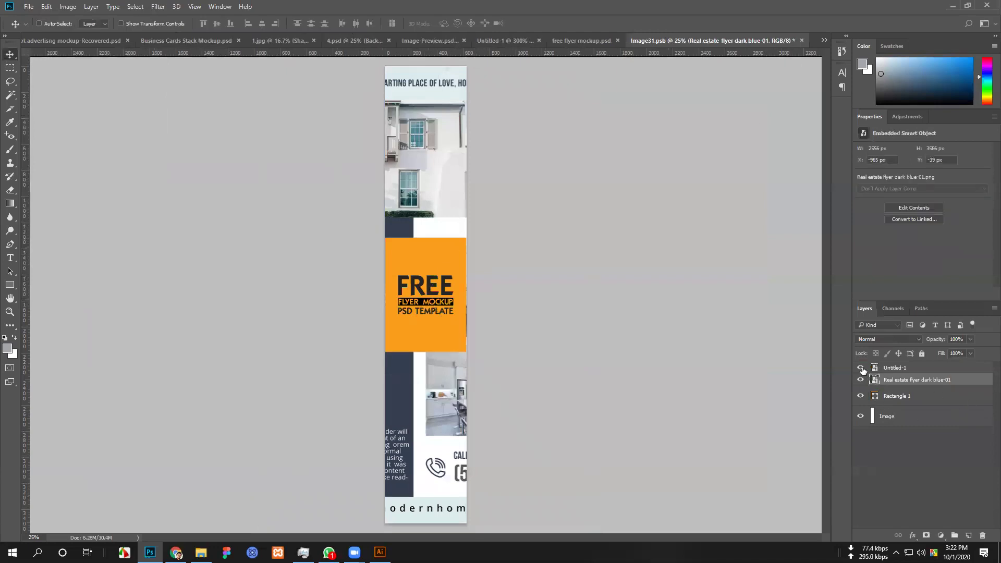
# Hide the Untitled-1 layer, and save and close Image31.psb.
pyautogui.click(860, 368)
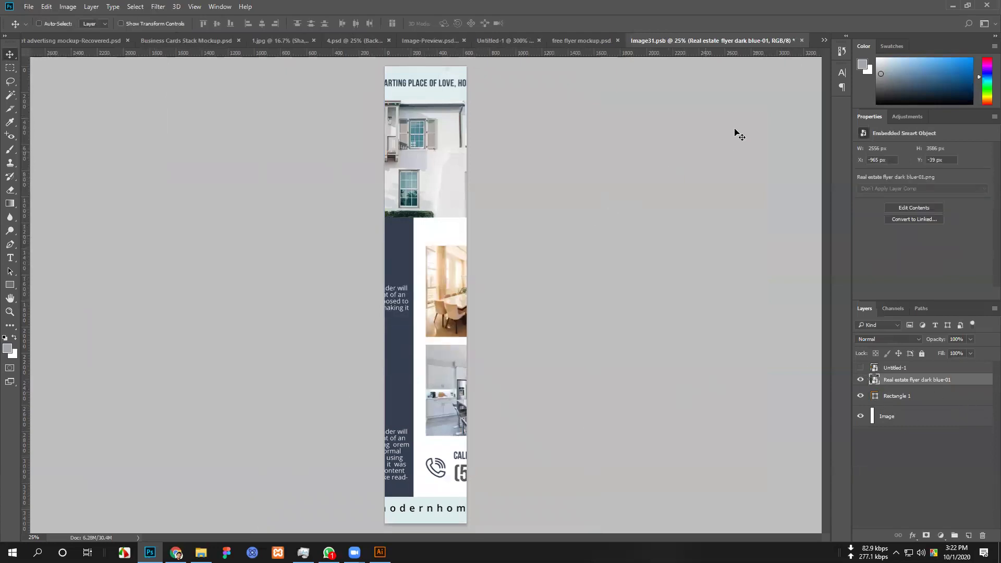
pyautogui.click(802, 41)
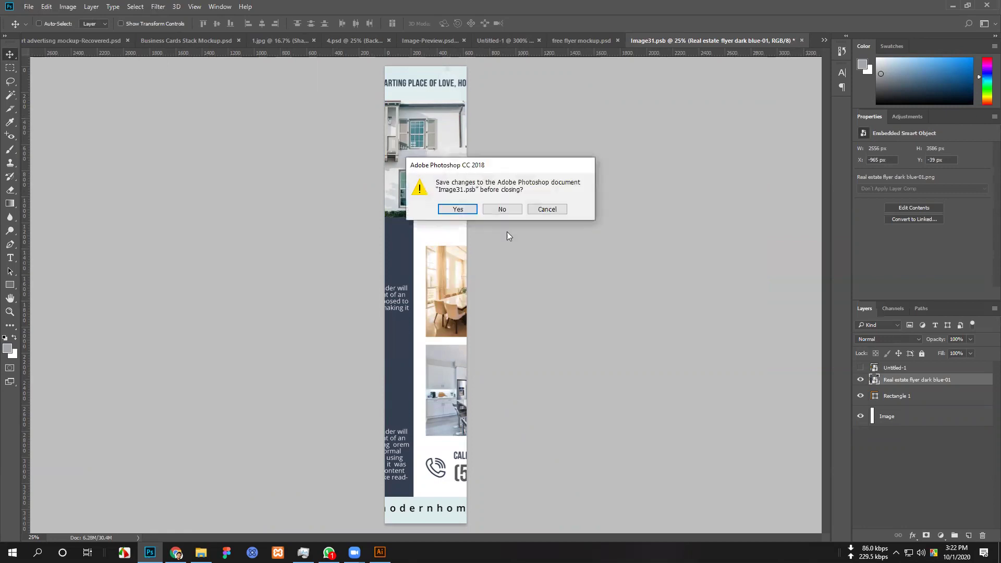
pyautogui.click(457, 209)
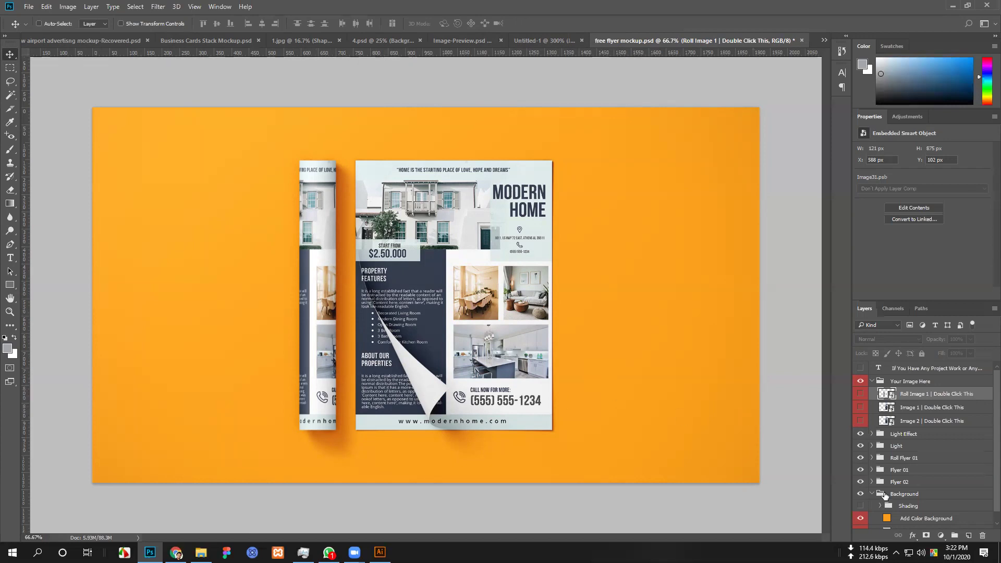
# Hide the Roll Flyer 01 group and recolor the Add Color Background layer with the pale blue-grey sampled from the flyer's price box.
pyautogui.click(861, 459)
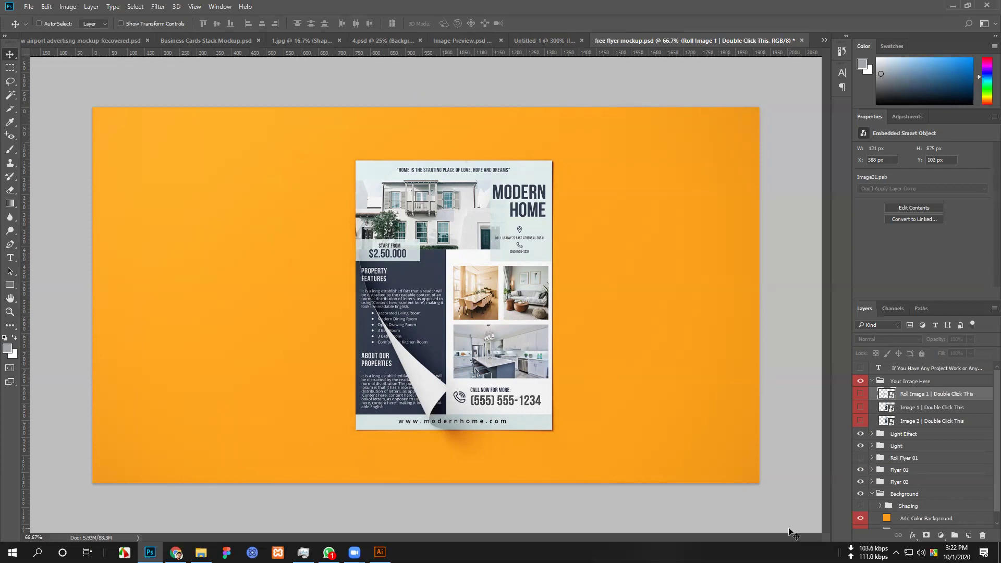
pyautogui.doubleClick(888, 519)
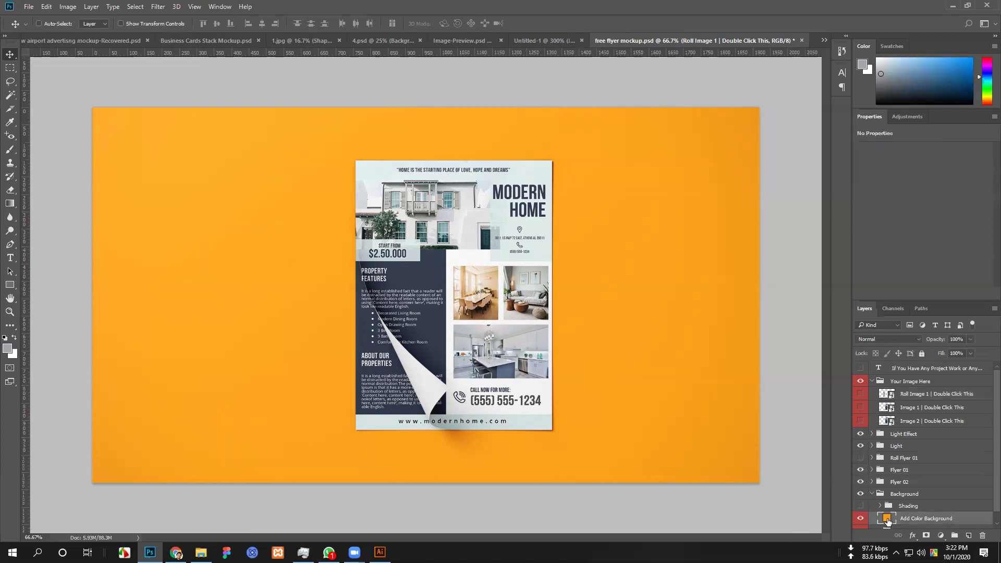
pyautogui.click(531, 225)
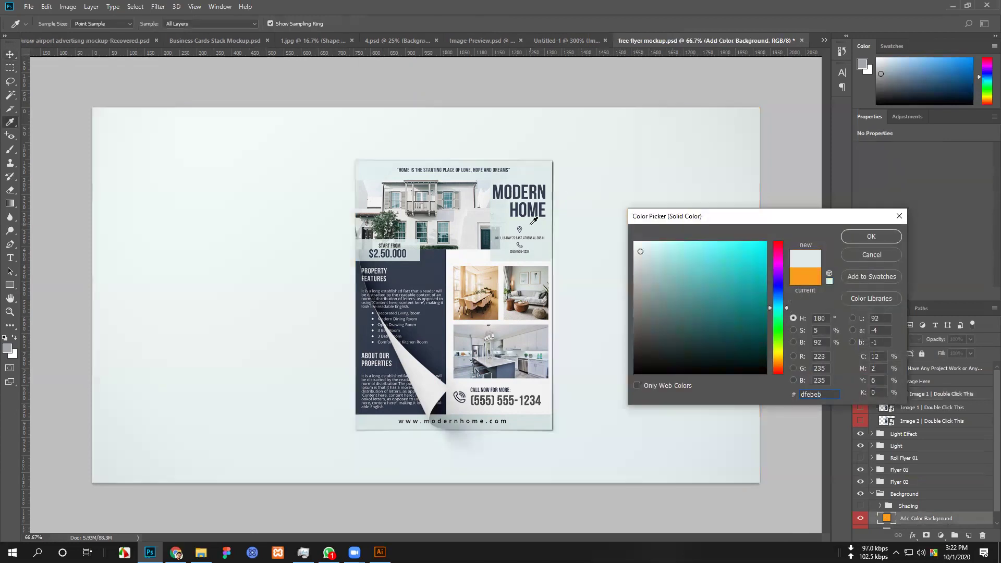
pyautogui.click(417, 254)
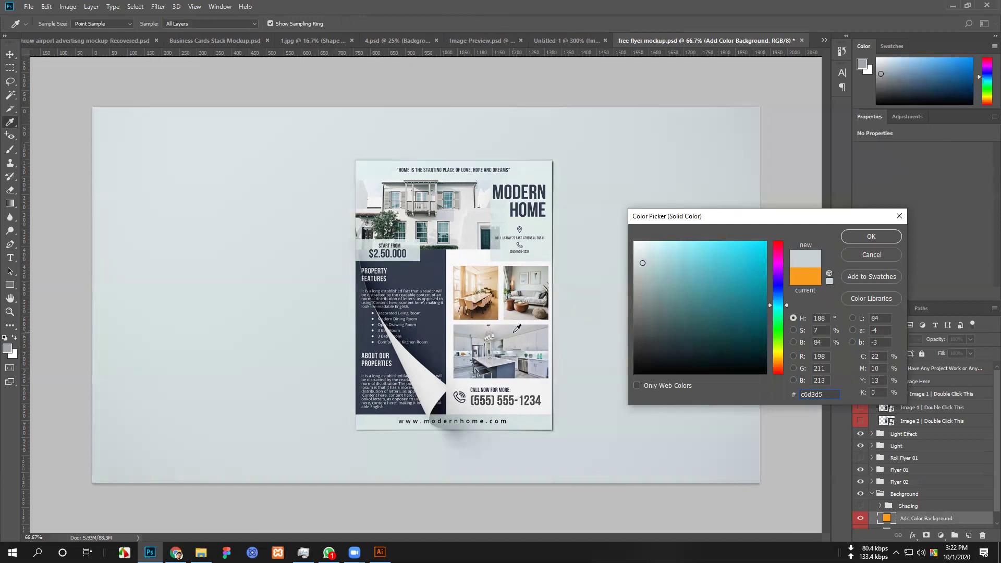
pyautogui.click(497, 278)
pyautogui.click(501, 271)
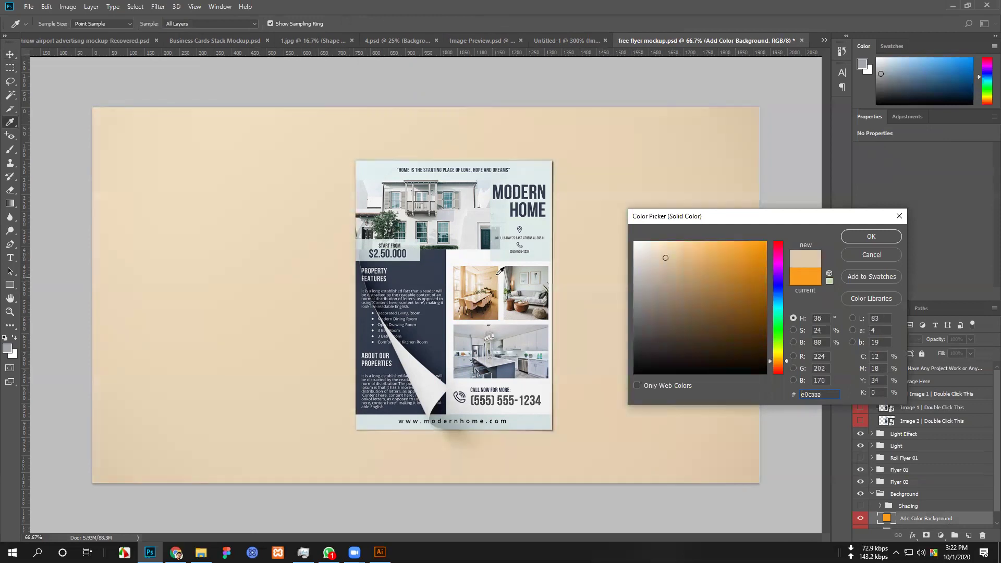
pyautogui.click(509, 251)
pyautogui.click(507, 252)
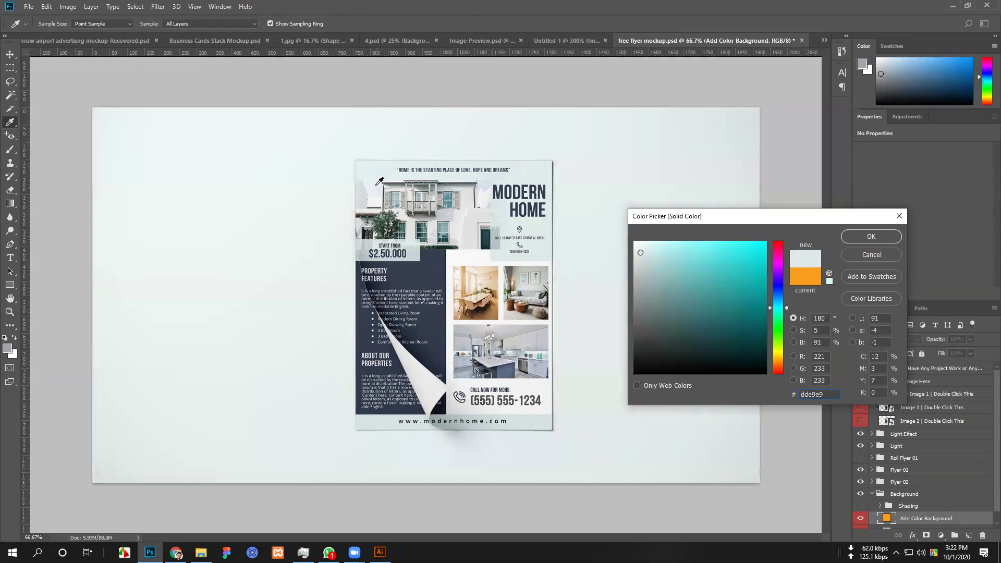
pyautogui.click(372, 164)
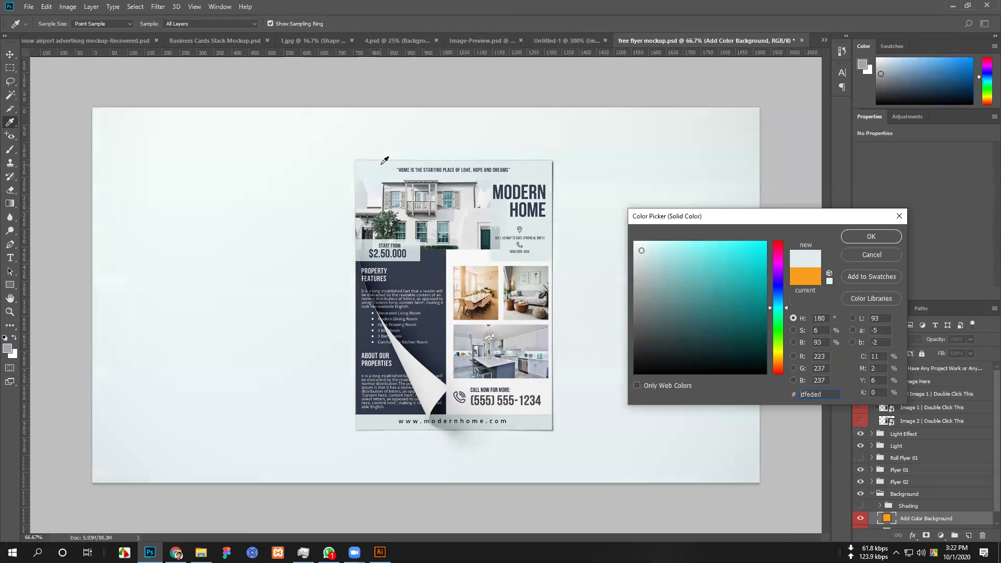
pyautogui.click(370, 253)
pyautogui.click(370, 240)
pyautogui.click(374, 238)
pyautogui.click(871, 237)
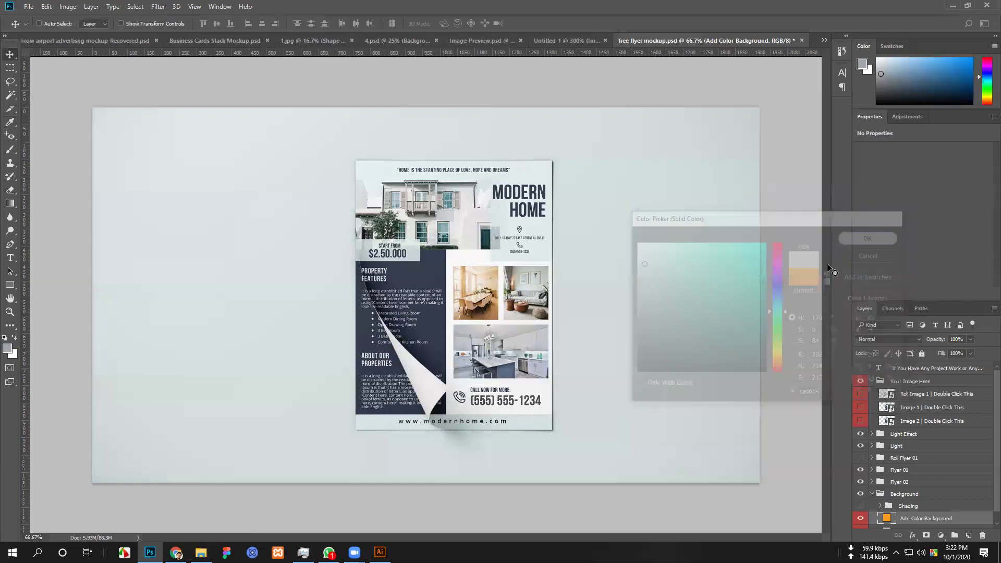
pyautogui.click(4, 54)
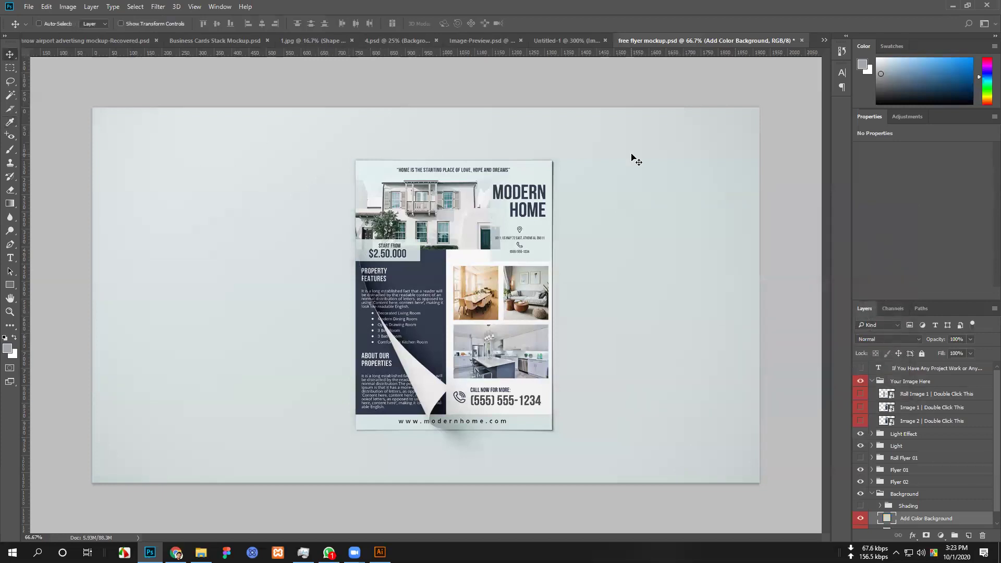
# Reduce the canvas width to 1750 pixels with the anchor at the middle right, accepting the clipping.
pyautogui.hotkey('ctrl', 'alt', 'c')
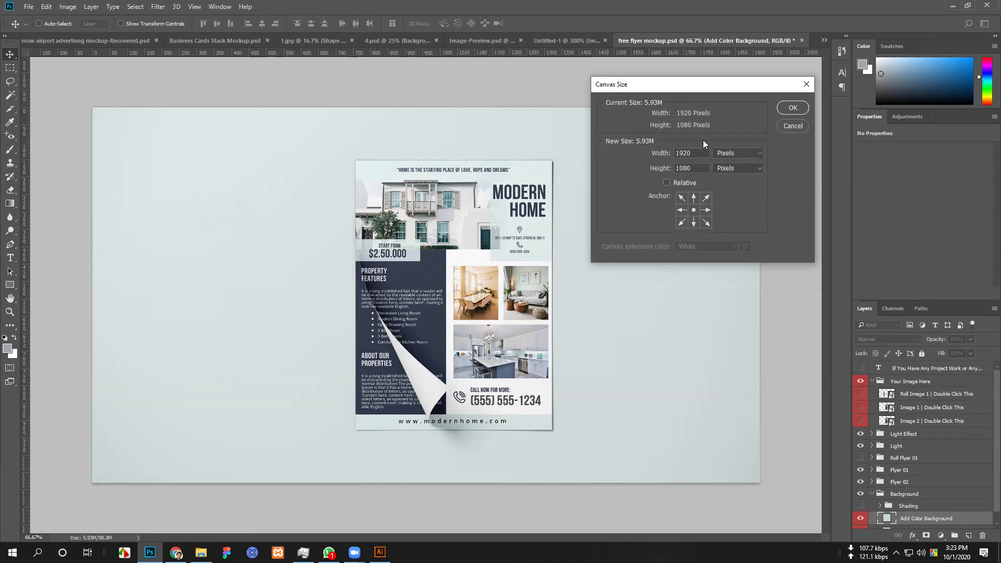
pyautogui.doubleClick(697, 155)
pyautogui.write('1750')
pyautogui.click(706, 210)
pyautogui.click(793, 107)
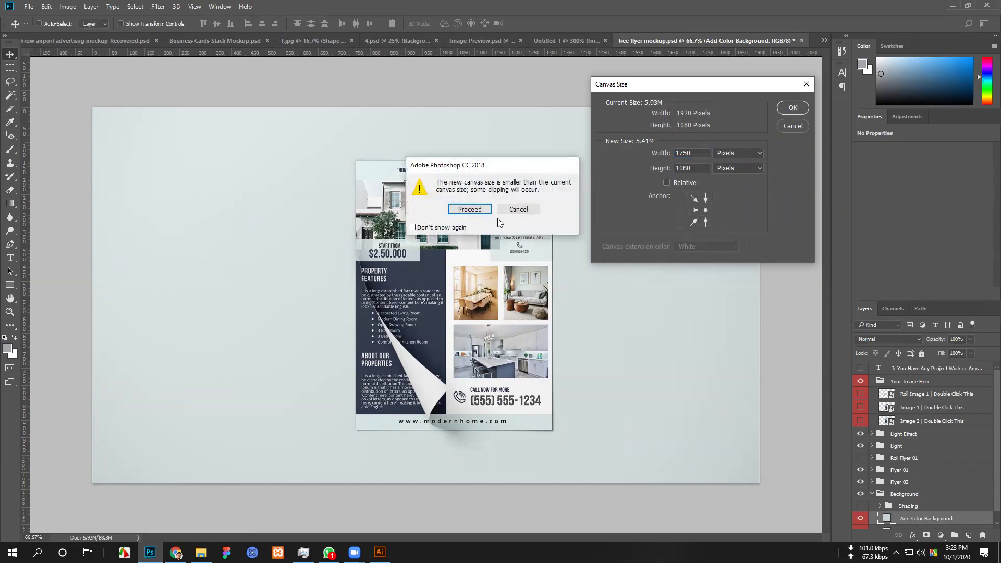
pyautogui.click(470, 209)
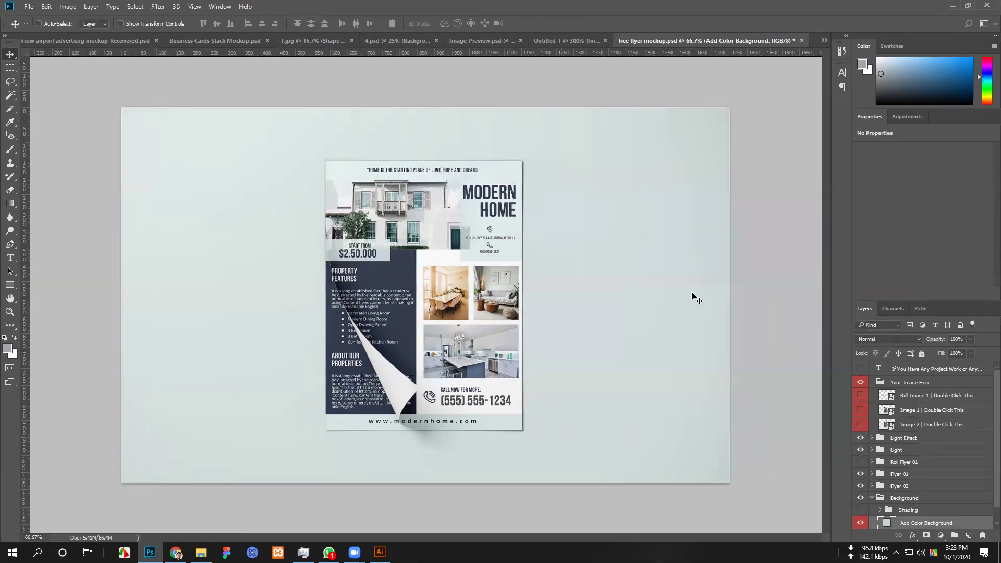
# Reduce the canvas width to 1500 pixels with the centre anchor, accepting the clipping.
pyautogui.hotkey('ctrl', 'alt', 'c')
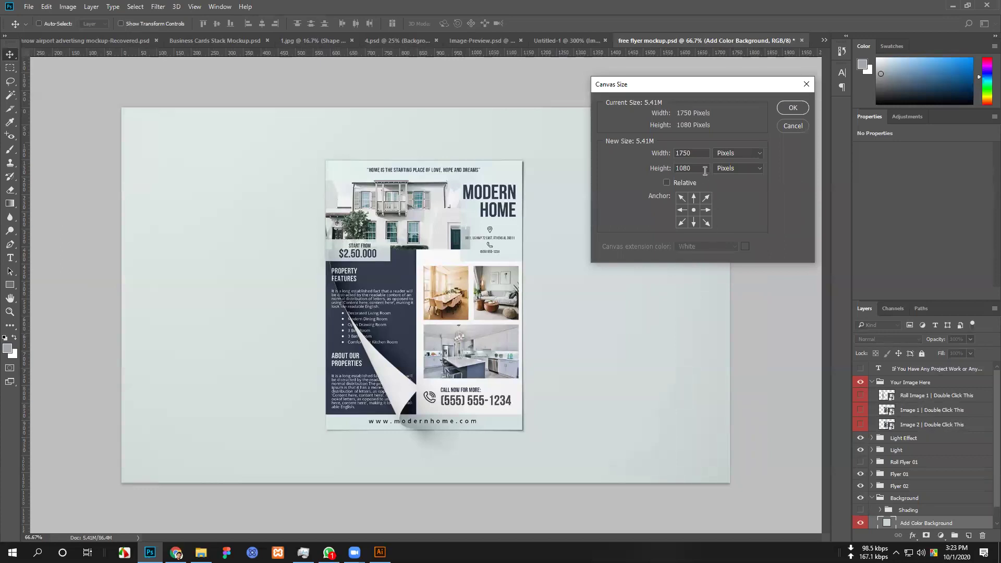
pyautogui.moveTo(697, 153); pyautogui.dragTo(668, 155)
pyautogui.write('15')
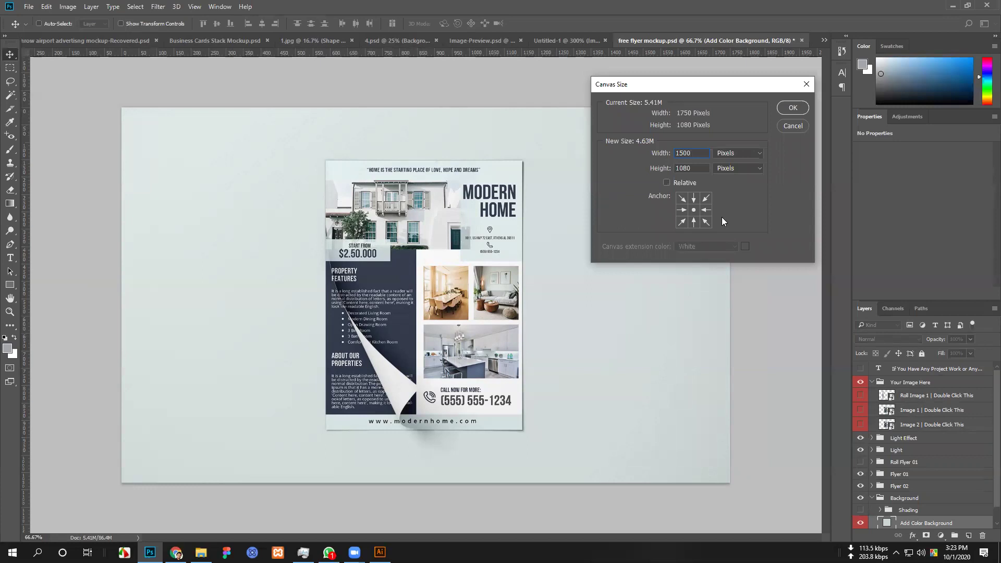
pyautogui.press('Return')
pyautogui.press('Return')
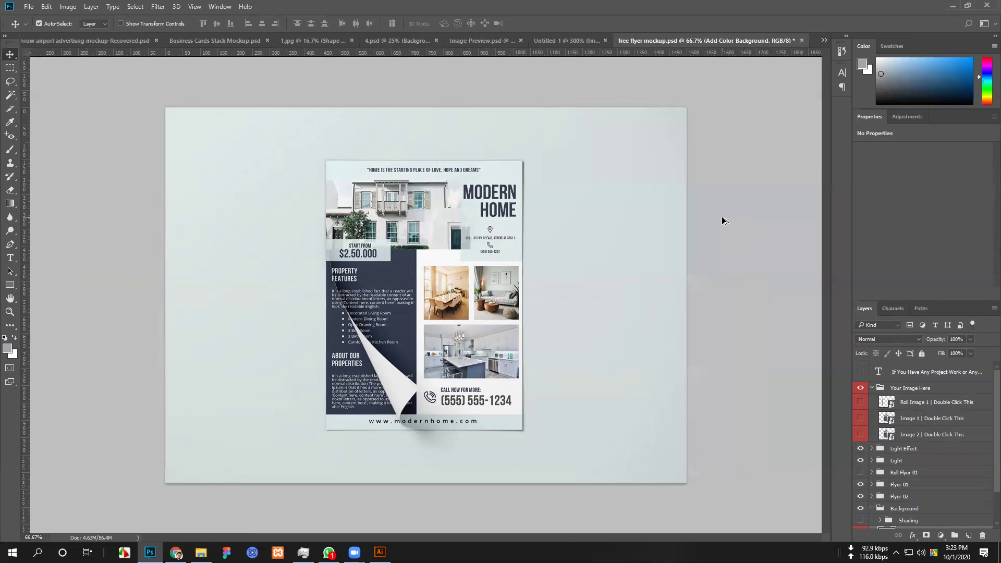
# Reduce the canvas width to 1350 pixels, keeping the centre anchor.
pyautogui.hotkey('ctrl', 'alt', 'c')
pyautogui.moveTo(698, 152); pyautogui.dragTo(651, 157)
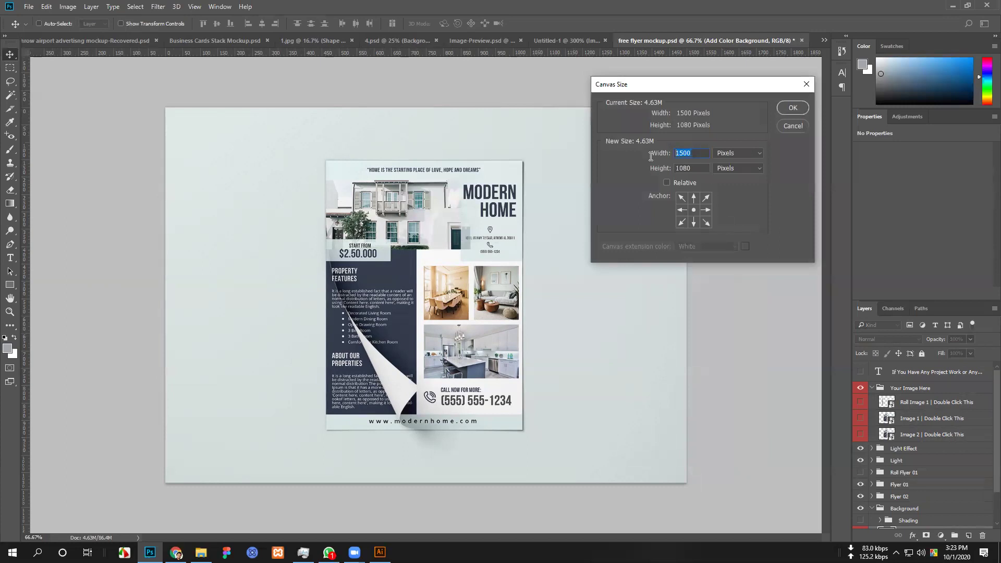
pyautogui.write('1350')
pyautogui.press('Return')
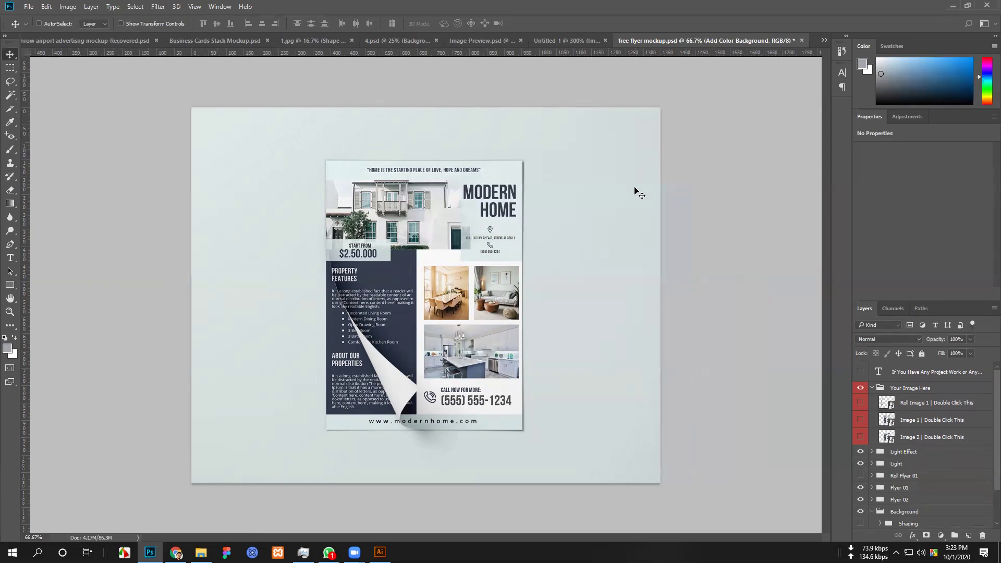
# Save the free flyer mockup as a JPEG named 1 in the Class 48 folder of CTG GD 112, accepting the JPEG options.
pyautogui.click(31, 7)
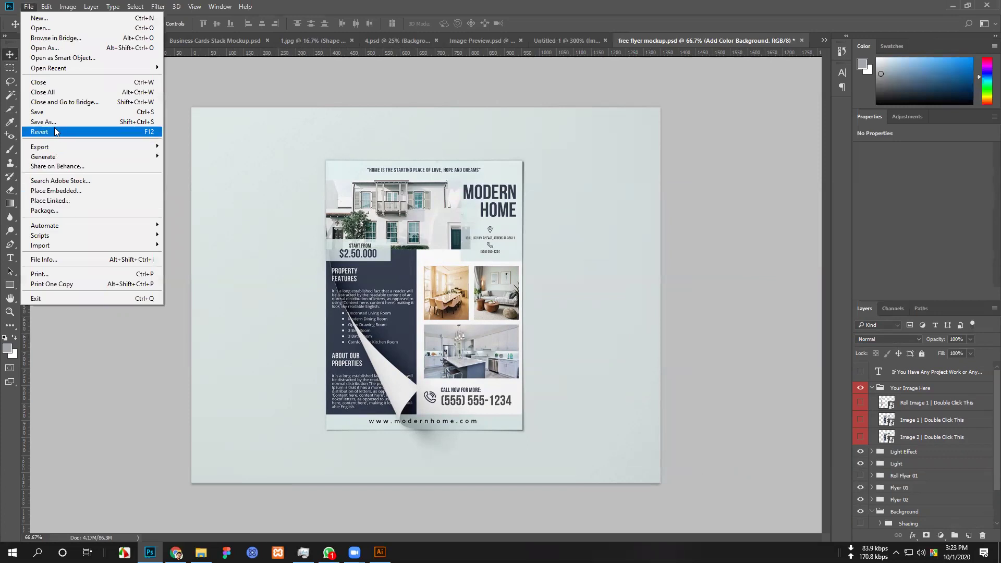
pyautogui.click(54, 127)
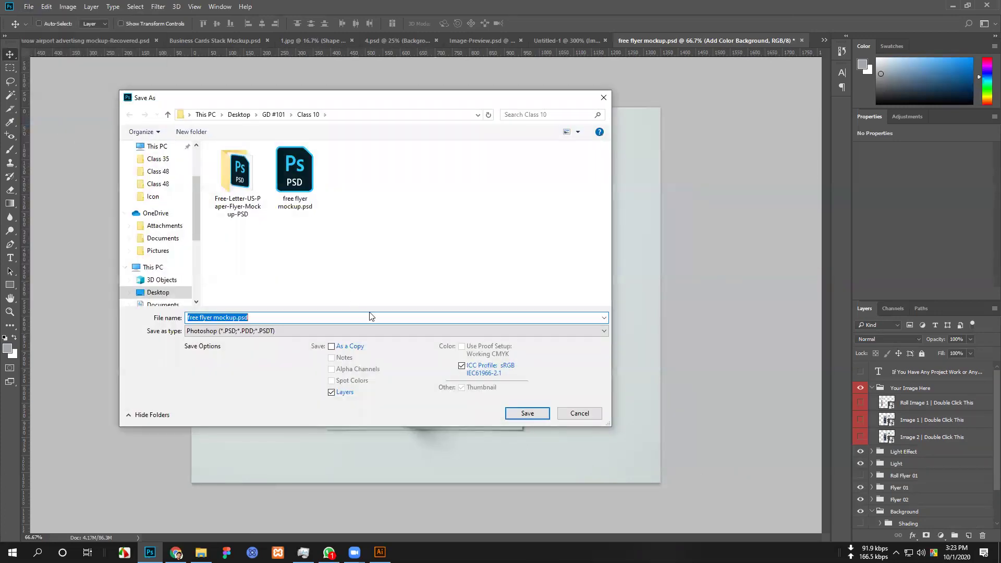
pyautogui.click(249, 331)
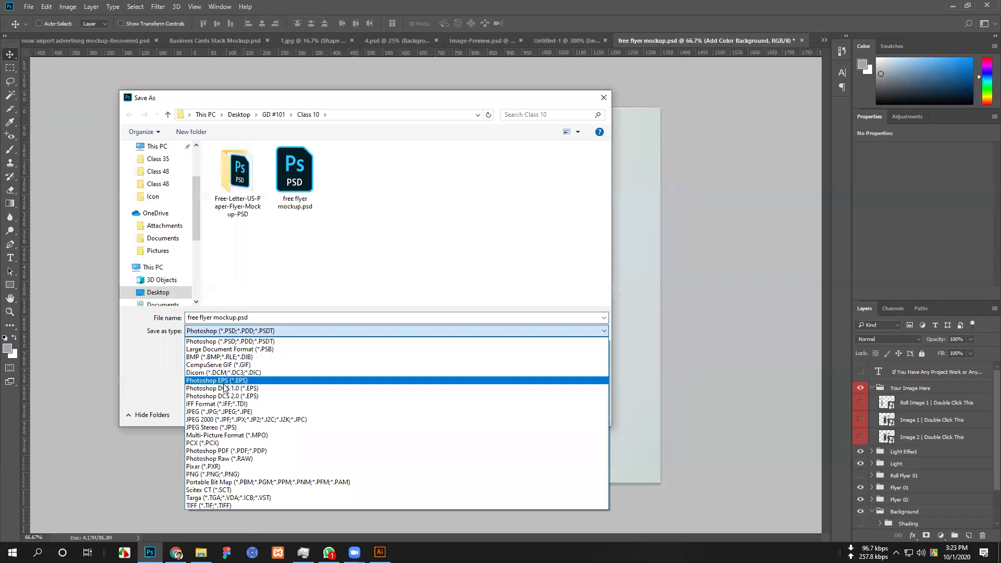
pyautogui.click(219, 412)
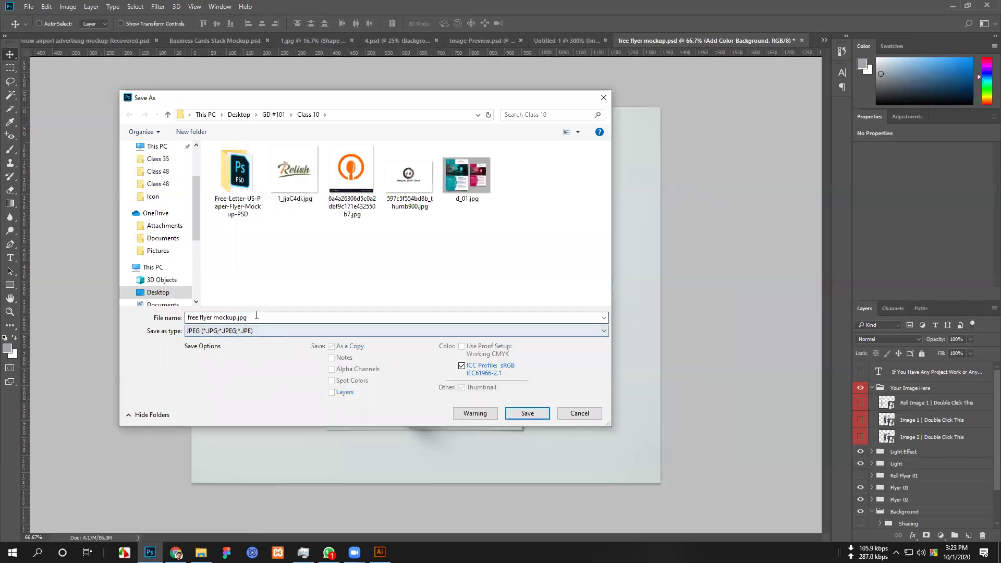
pyautogui.moveTo(187, 317); pyautogui.dragTo(256, 315)
pyautogui.write('1')
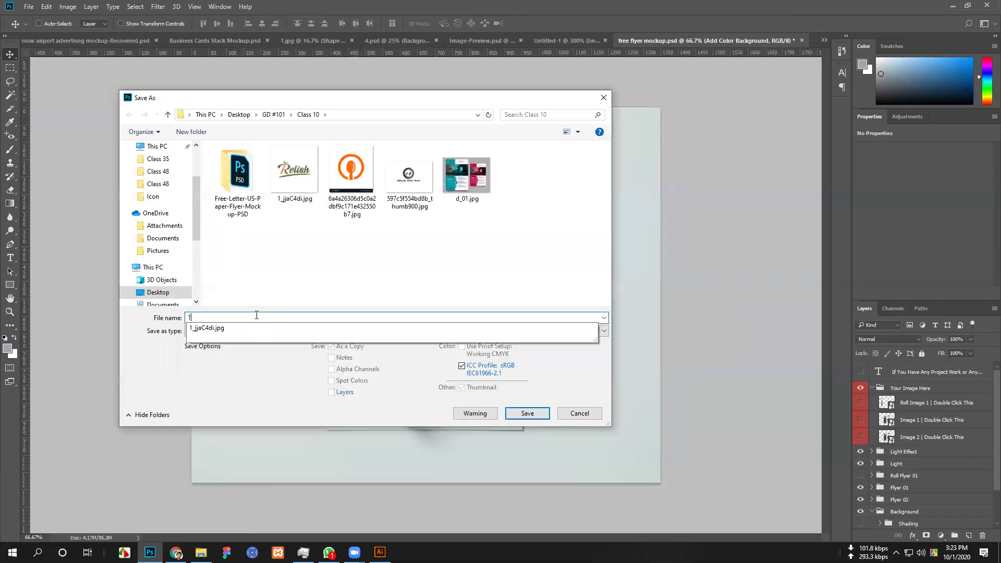
pyautogui.click(293, 260)
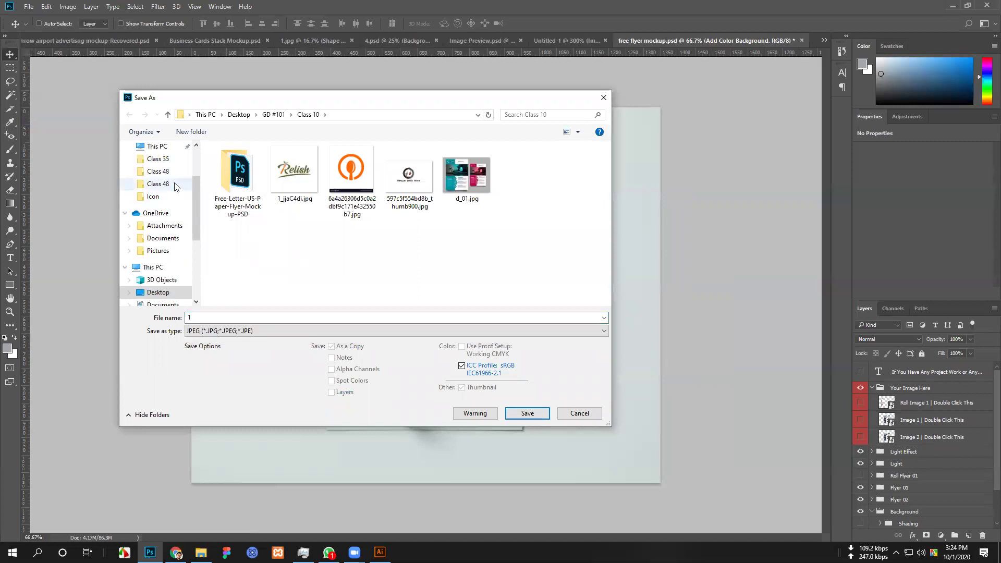
pyautogui.click(159, 184)
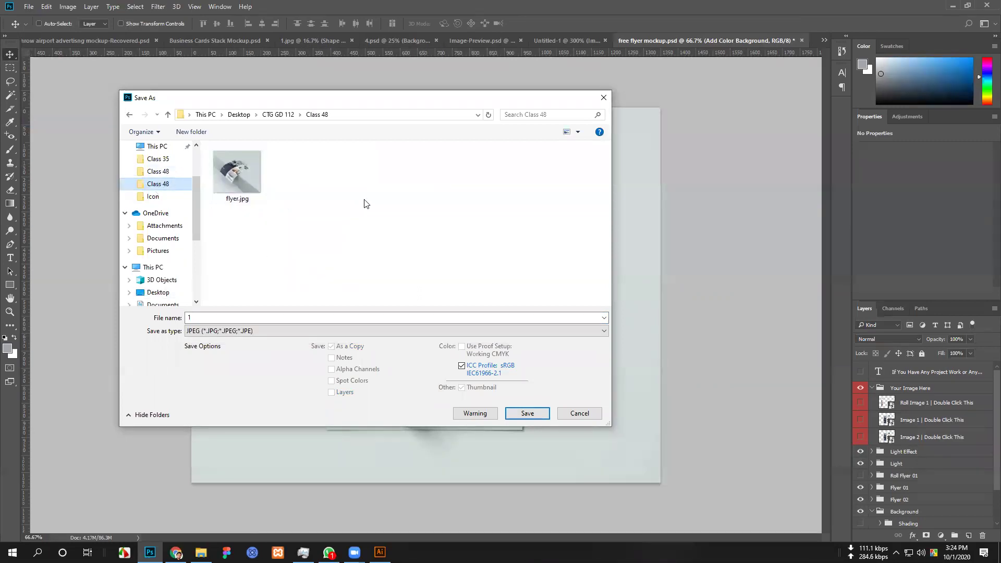
pyautogui.doubleClick(242, 319)
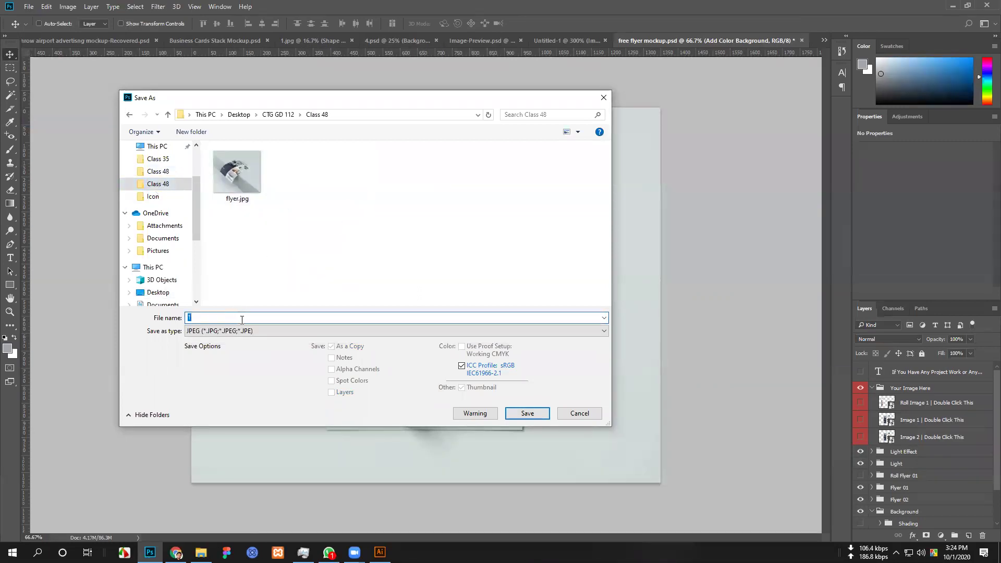
pyautogui.click(536, 415)
pyautogui.click(561, 151)
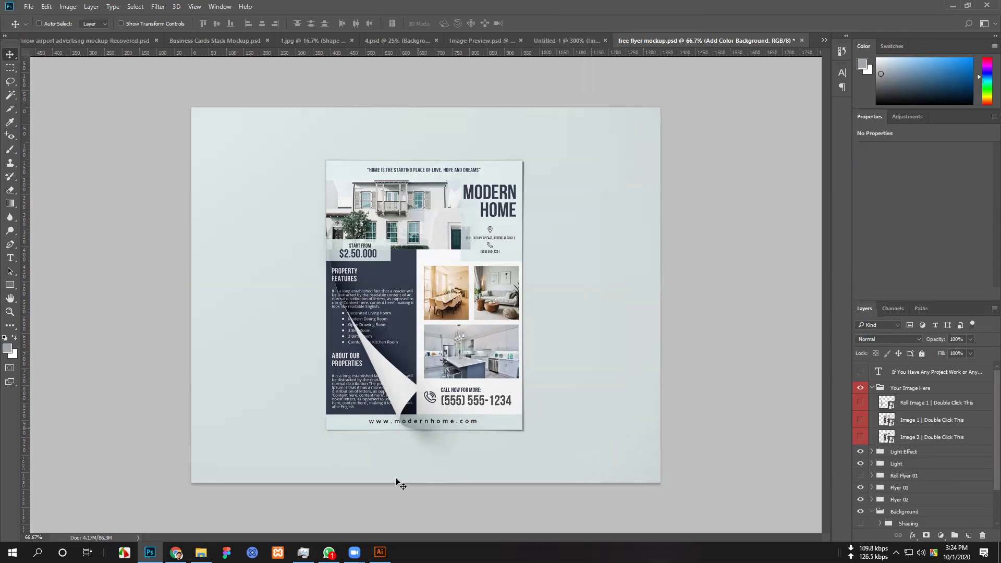
# Switch to File Explorer and open Double_Vertical_4.psd from the Special flyer mockup folder in GD #101.
pyautogui.click(201, 552)
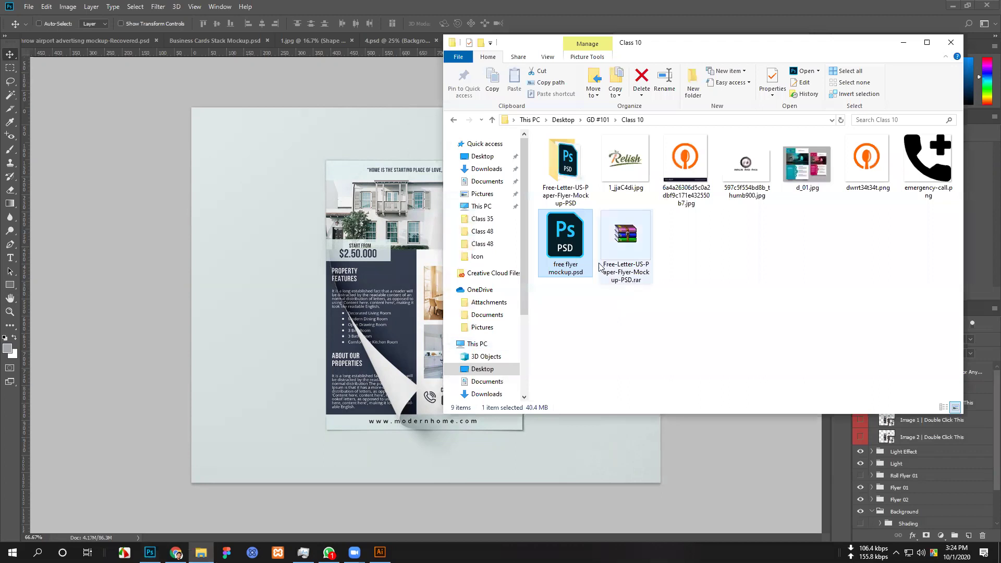
pyautogui.click(598, 120)
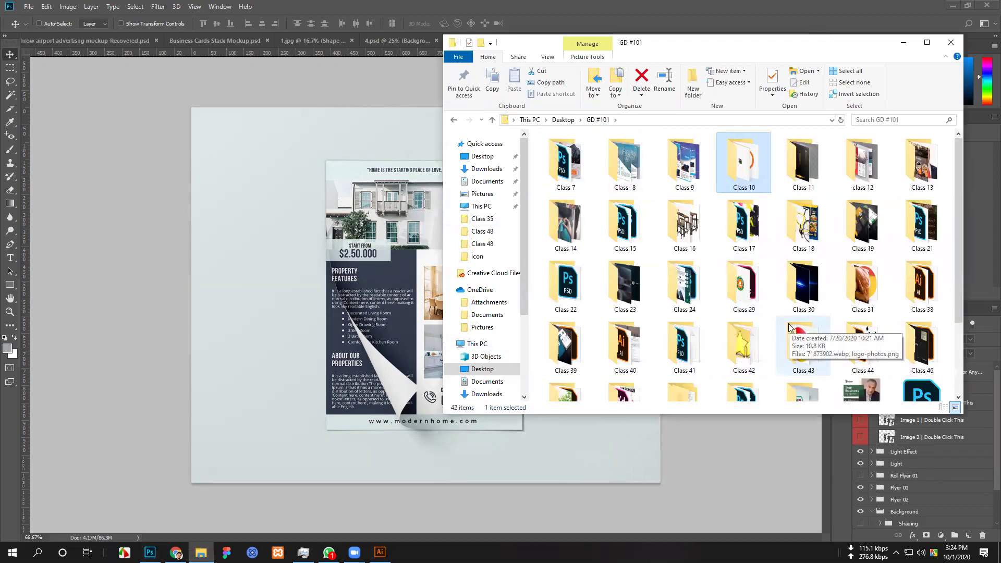
pyautogui.scroll(-2, 738, 318)
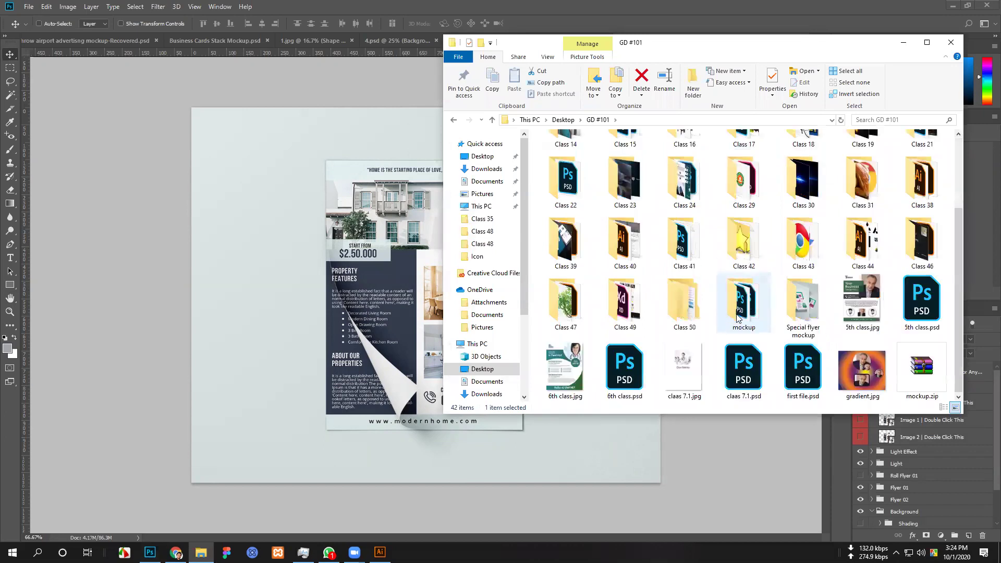
pyautogui.doubleClick(811, 308)
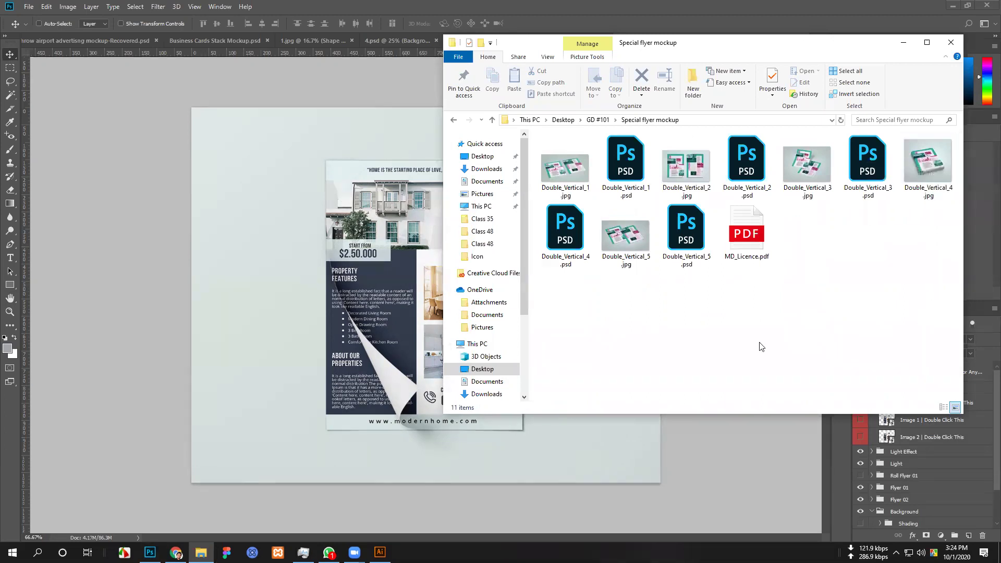
pyautogui.doubleClick(564, 237)
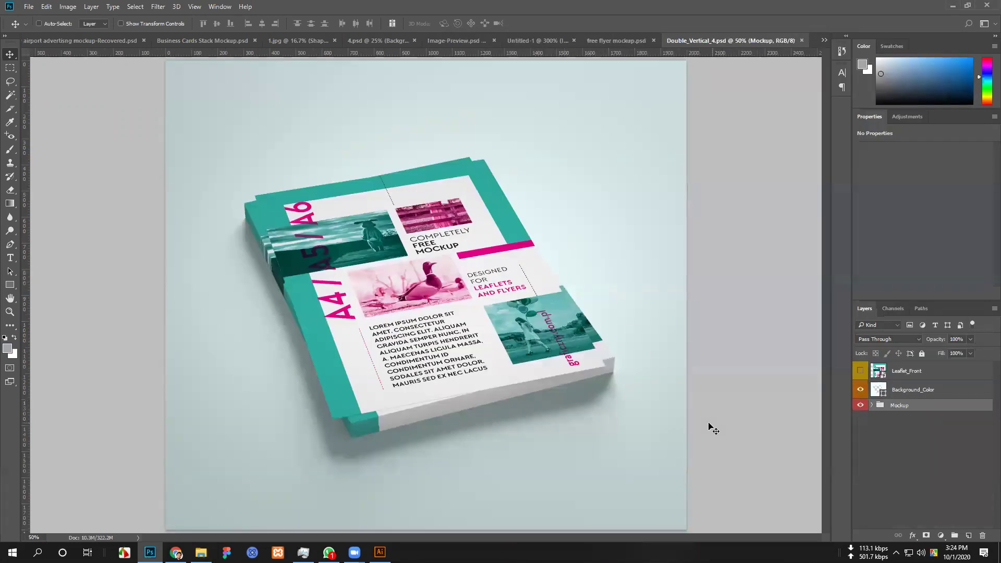
# Open the Leaflet_Front smart object's contents and place Real estate flyer dark blue-01.png in it as an embedded file.
pyautogui.doubleClick(879, 371)
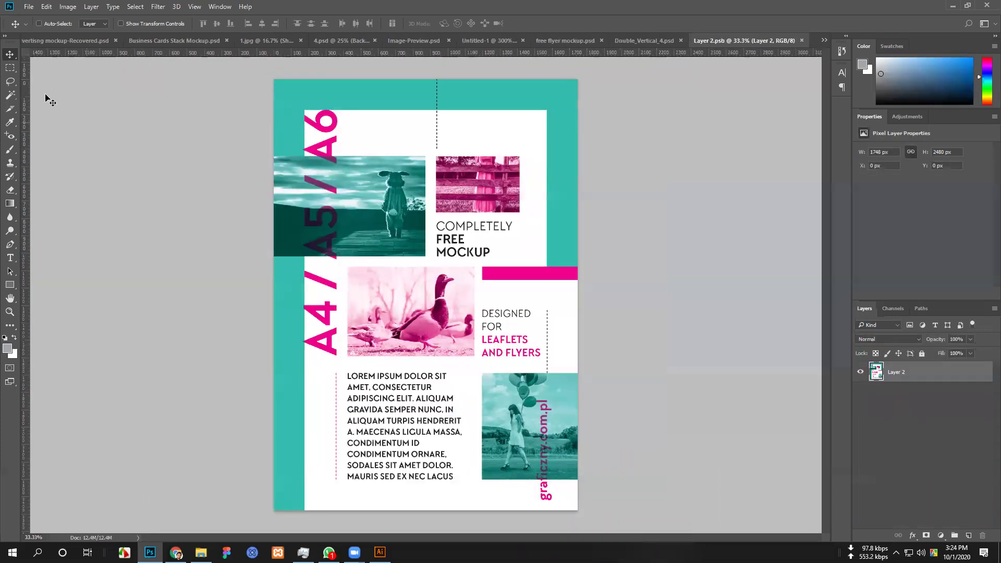
pyautogui.click(29, 7)
pyautogui.click(86, 193)
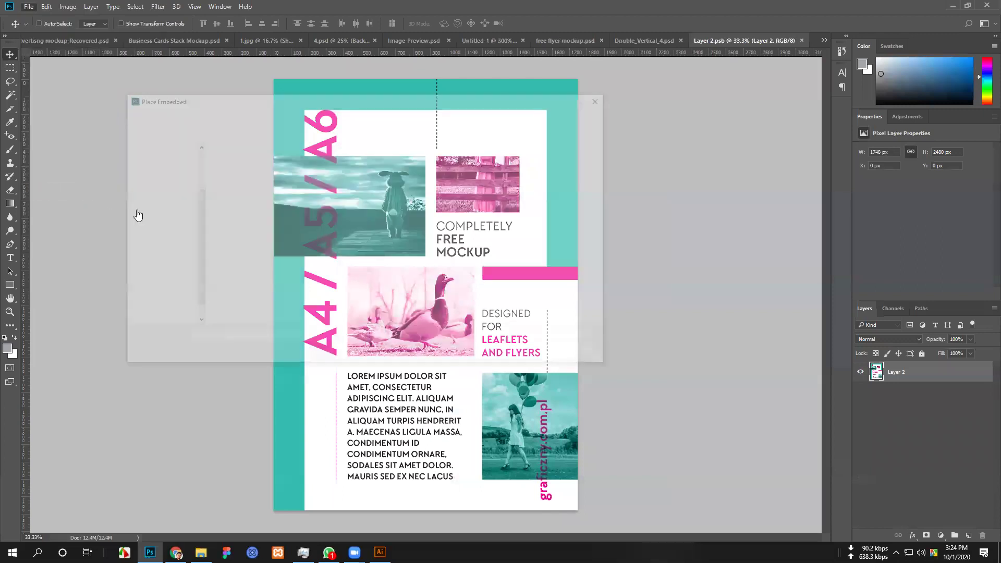
pyautogui.click(409, 172)
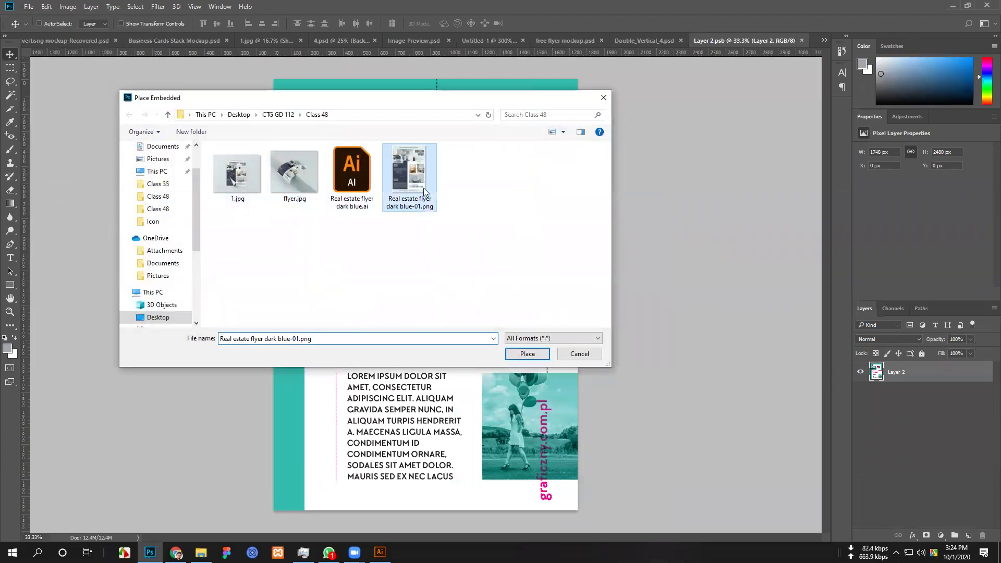
pyautogui.click(527, 355)
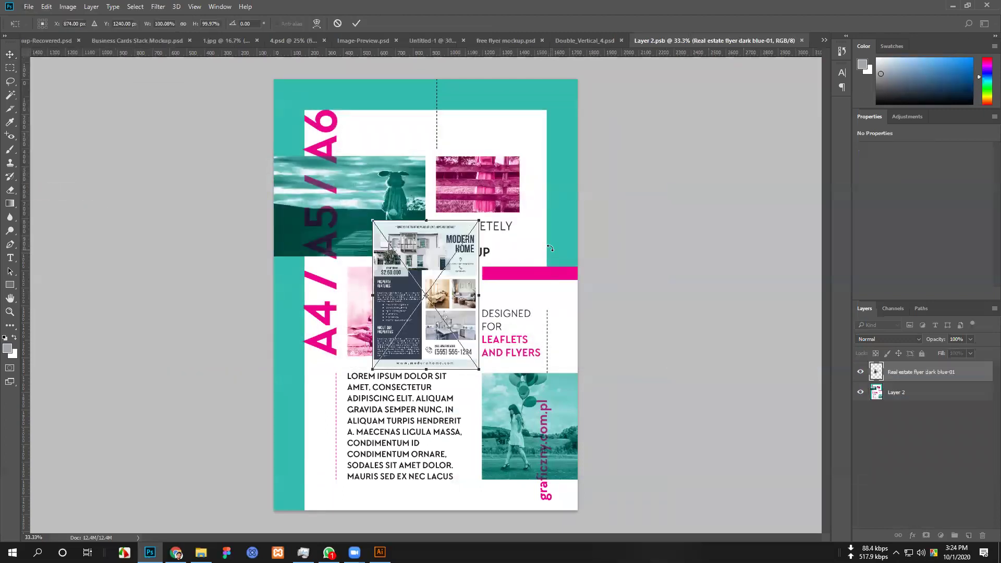
# Enlarge the placed flyer to about 296% so it covers the whole leaflet canvas, and close the smart object, saving its changes.
pyautogui.moveTo(480, 223); pyautogui.dragTo(625, 104)
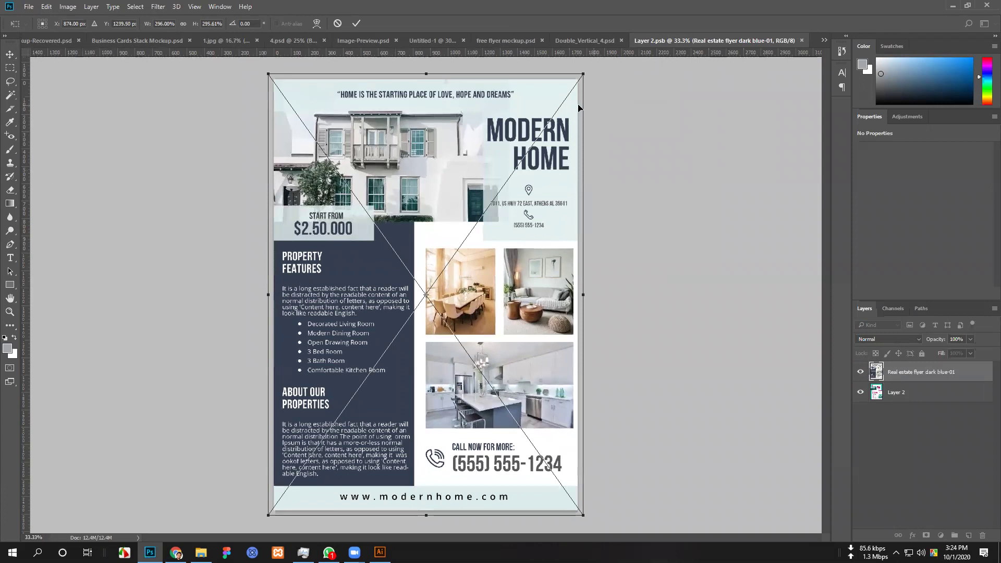
pyautogui.click(356, 24)
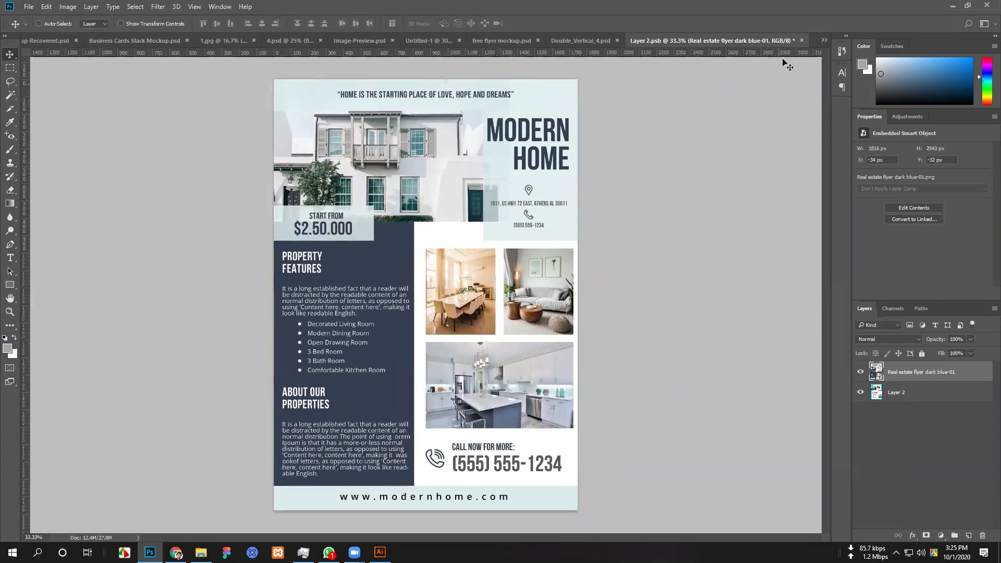
pyautogui.click(801, 40)
pyautogui.click(457, 209)
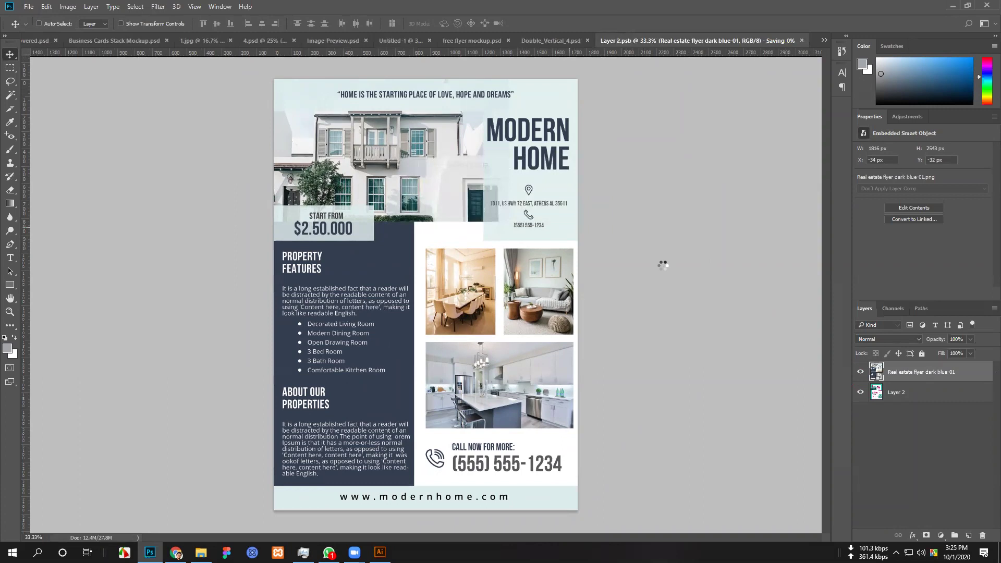
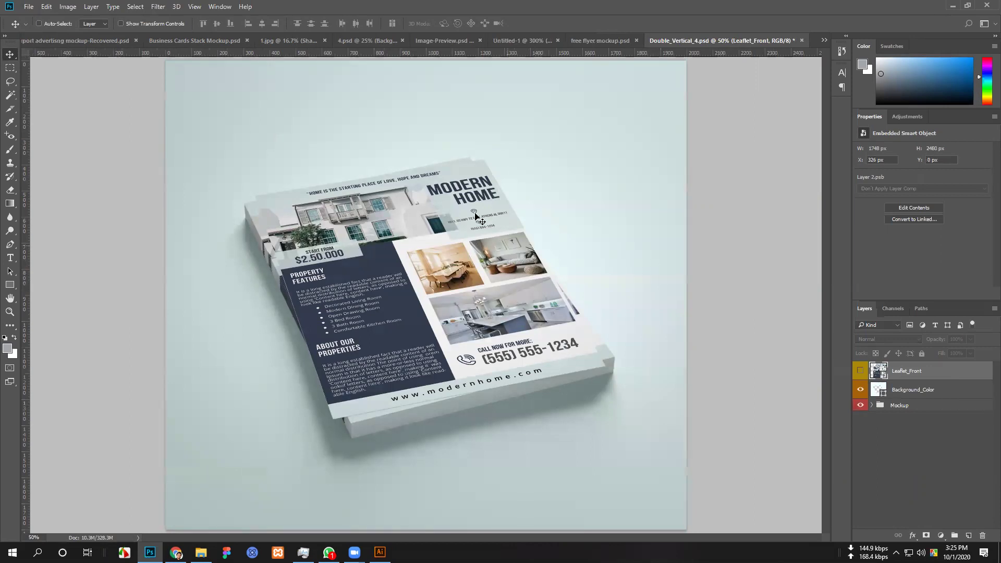
# Save the flyer stack mockup as a JPEG named 3 in the Class 48 folder of CTG GD 112, accepting the JPEG options.
pyautogui.click(29, 6)
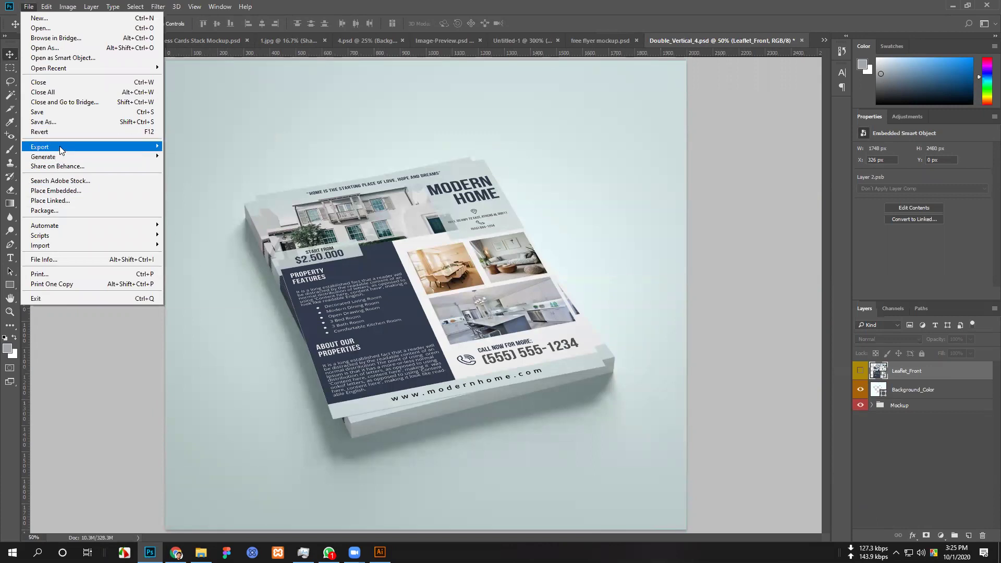
pyautogui.click(47, 122)
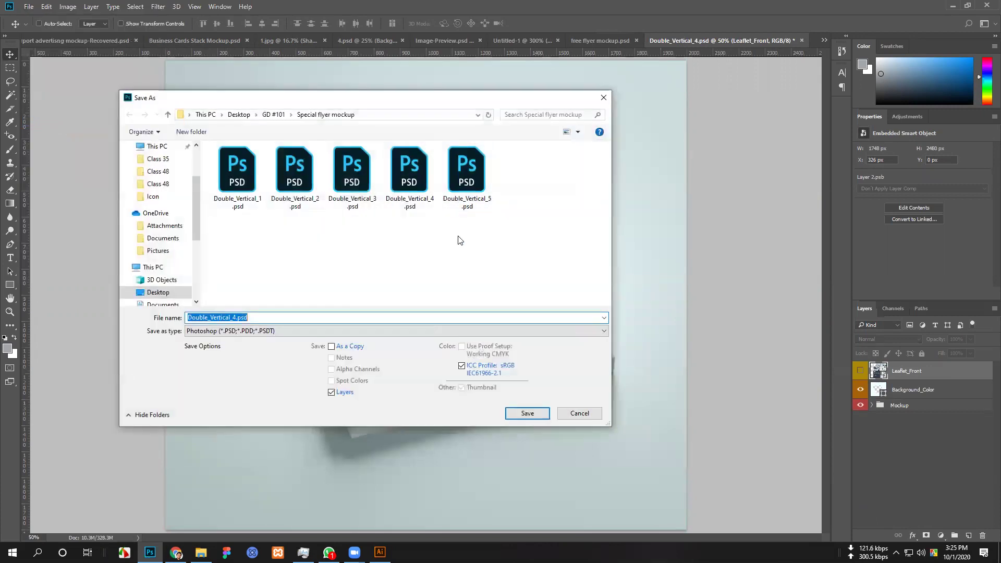
pyautogui.click(158, 184)
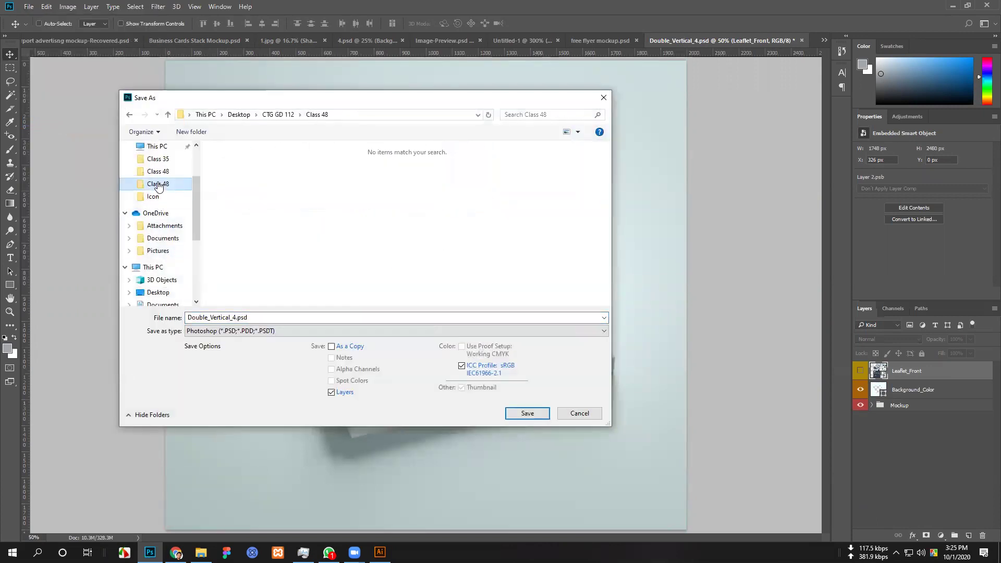
pyautogui.click(318, 330)
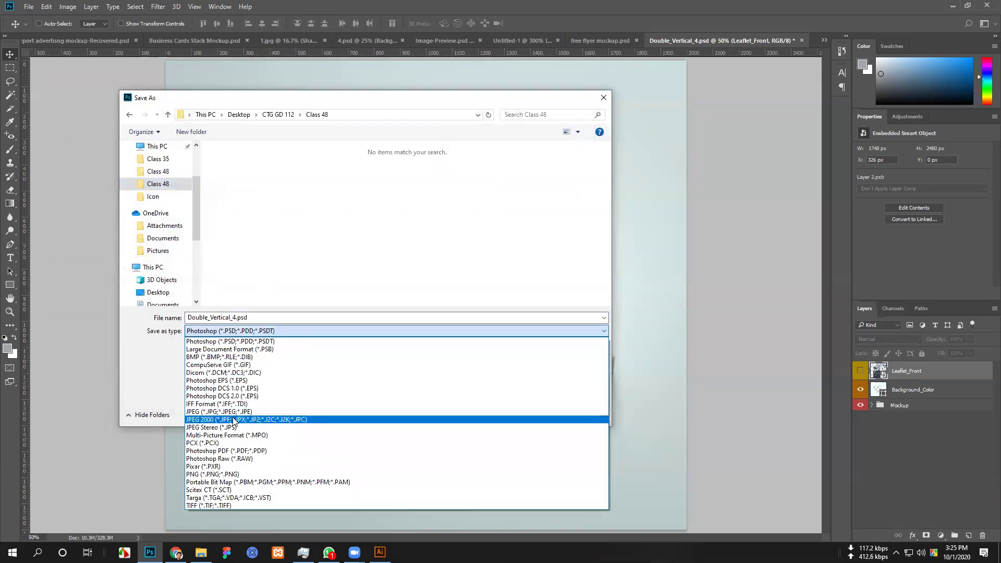
pyautogui.click(219, 411)
pyautogui.click(257, 318)
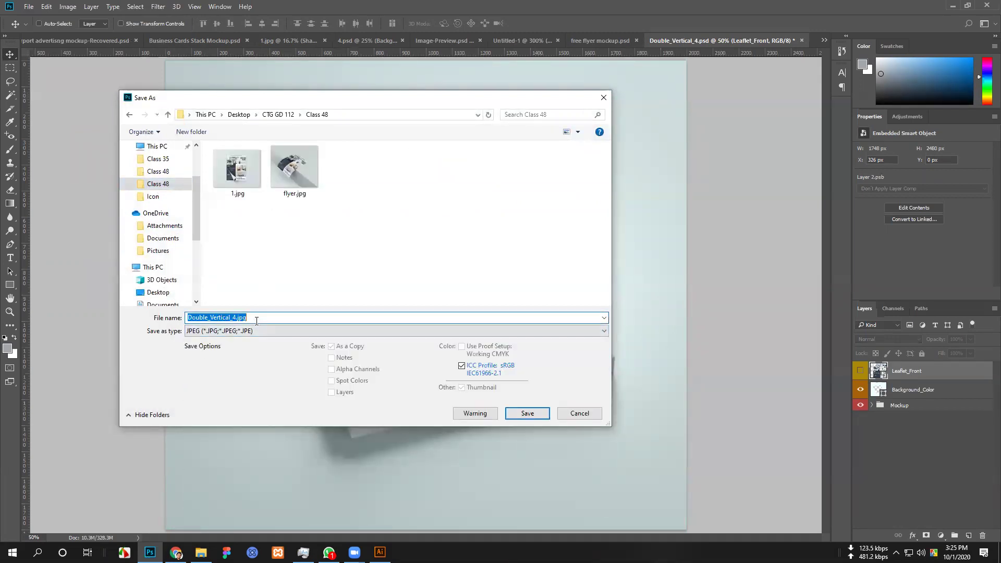
pyautogui.write('3')
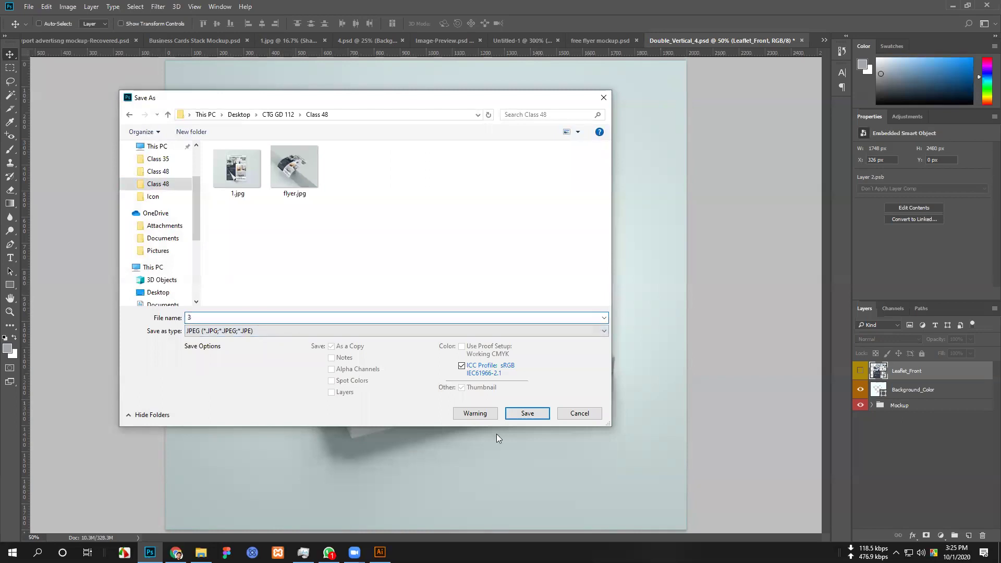
pyautogui.click(526, 417)
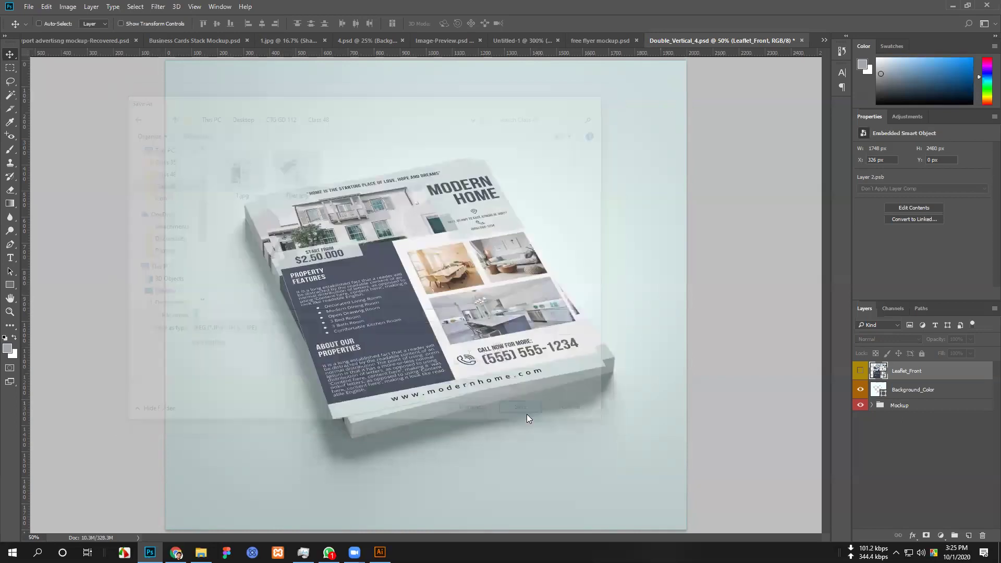
pyautogui.click(560, 155)
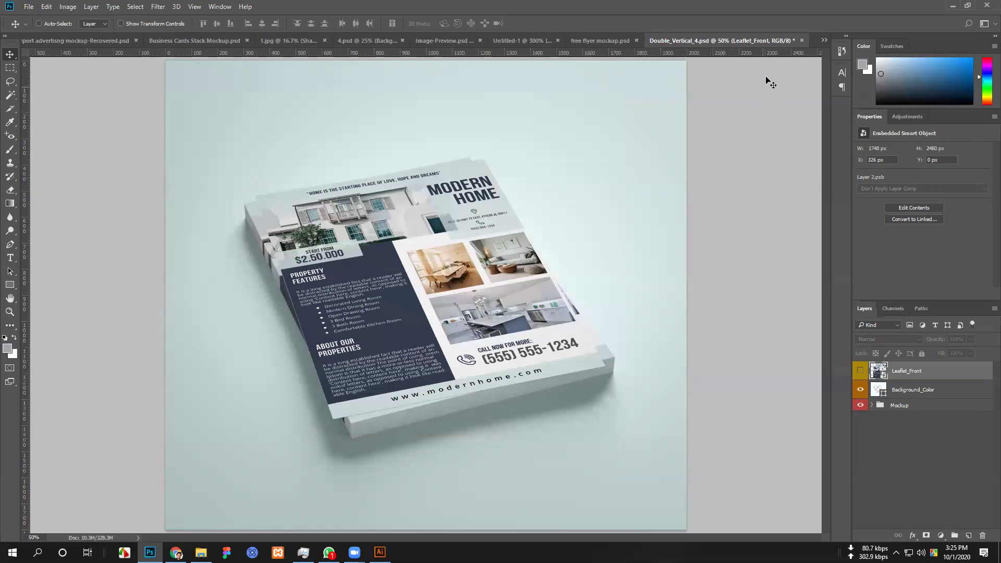
pyautogui.click(599, 38)
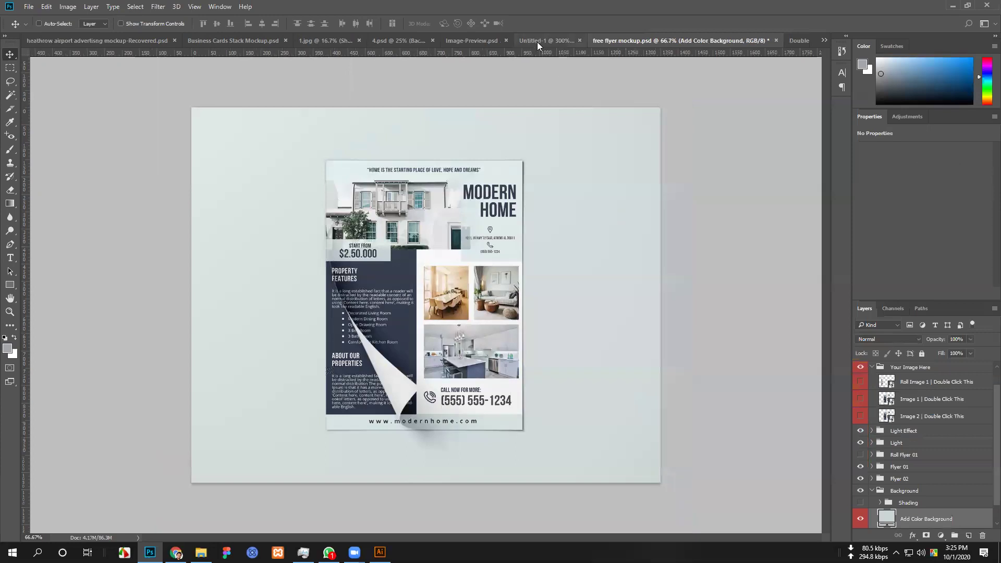
pyautogui.click(537, 41)
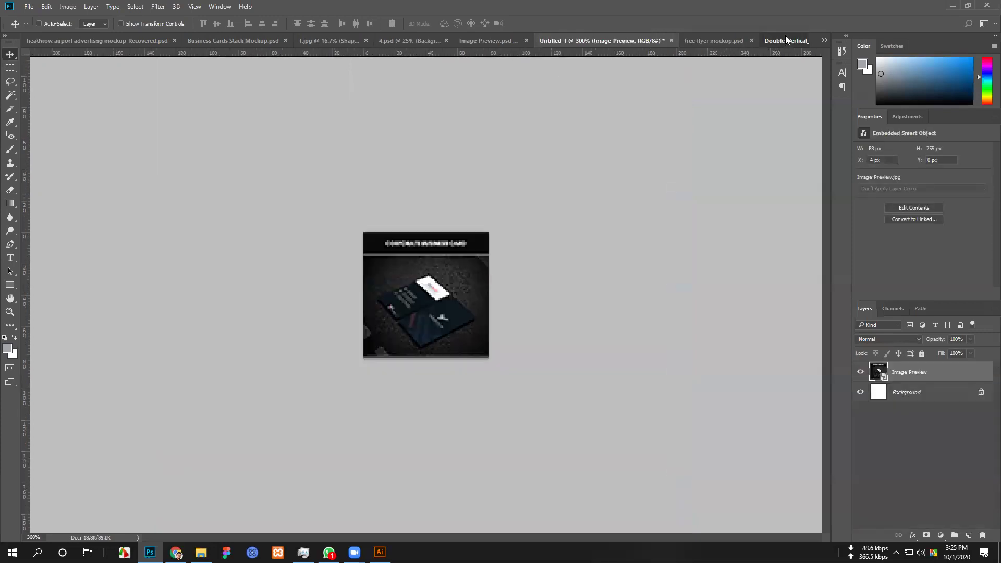
pyautogui.click(777, 42)
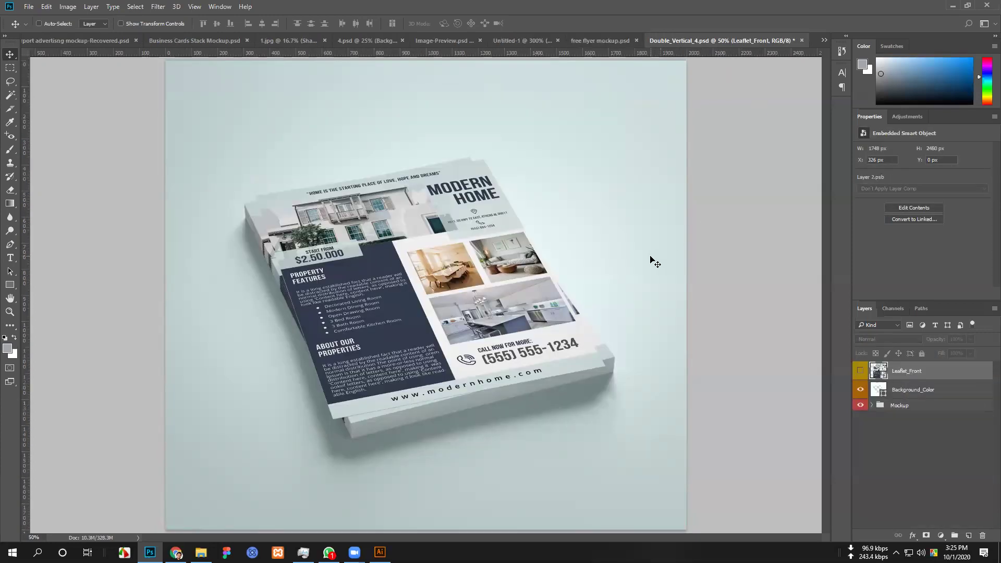
# Switch to File Explorer, look through the GD #101 folder and its mockup folder, and minimize the window.
pyautogui.click(200, 552)
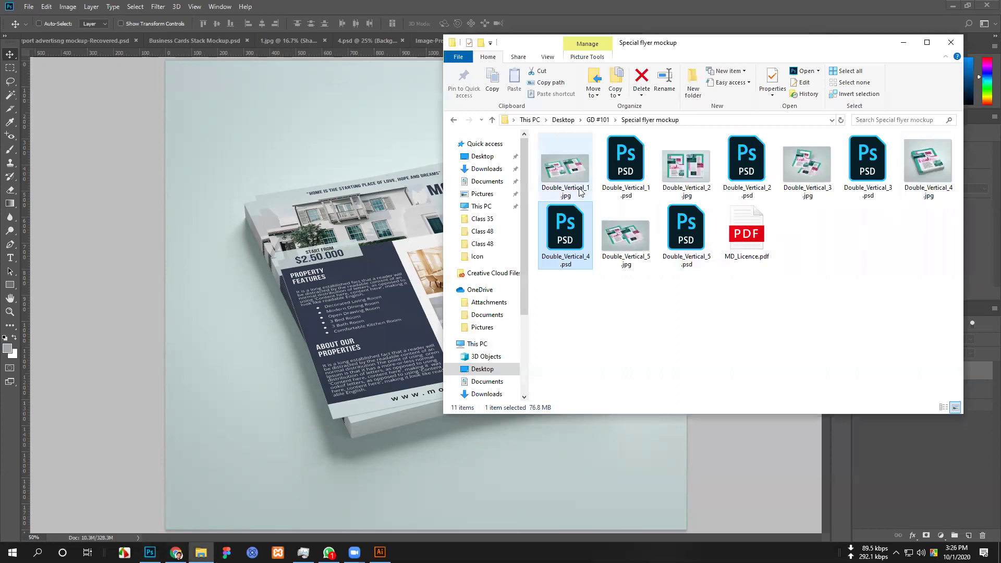
pyautogui.click(598, 119)
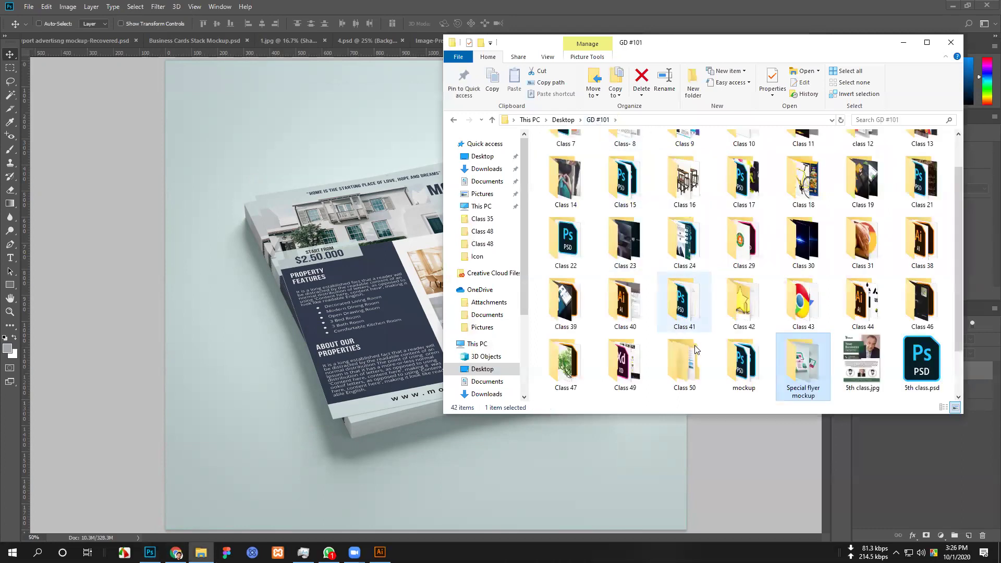
pyautogui.doubleClick(749, 373)
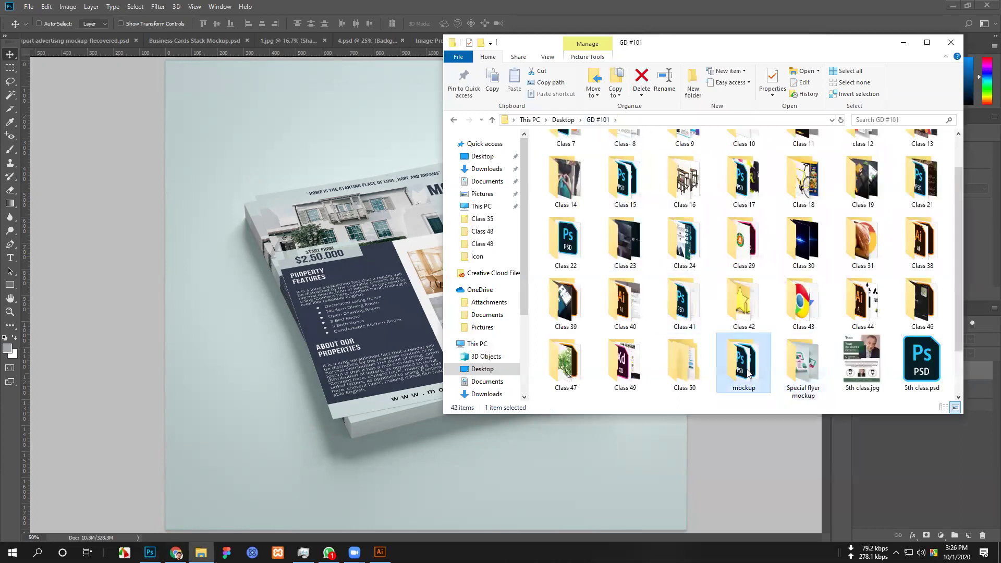
pyautogui.click(598, 119)
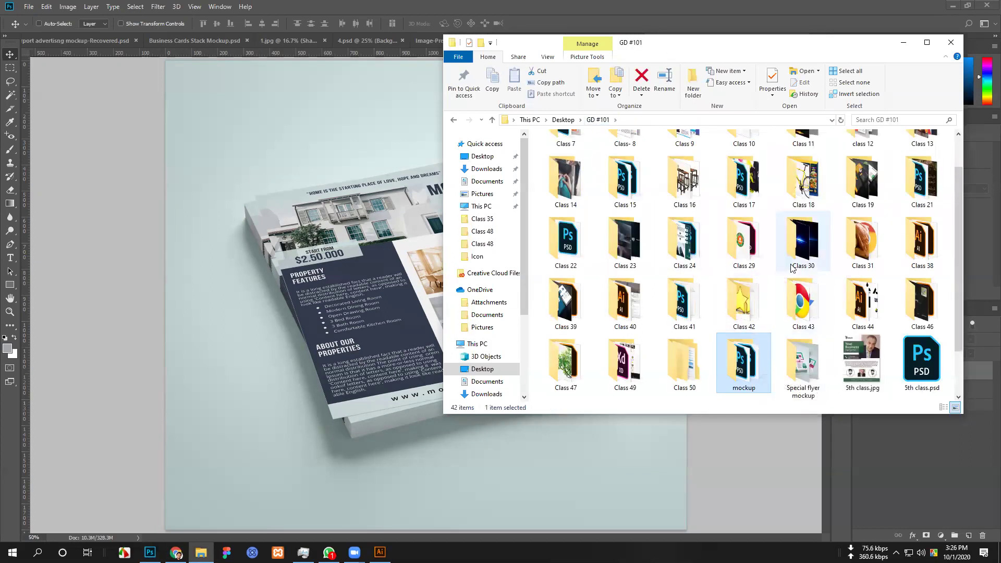
pyautogui.click(904, 42)
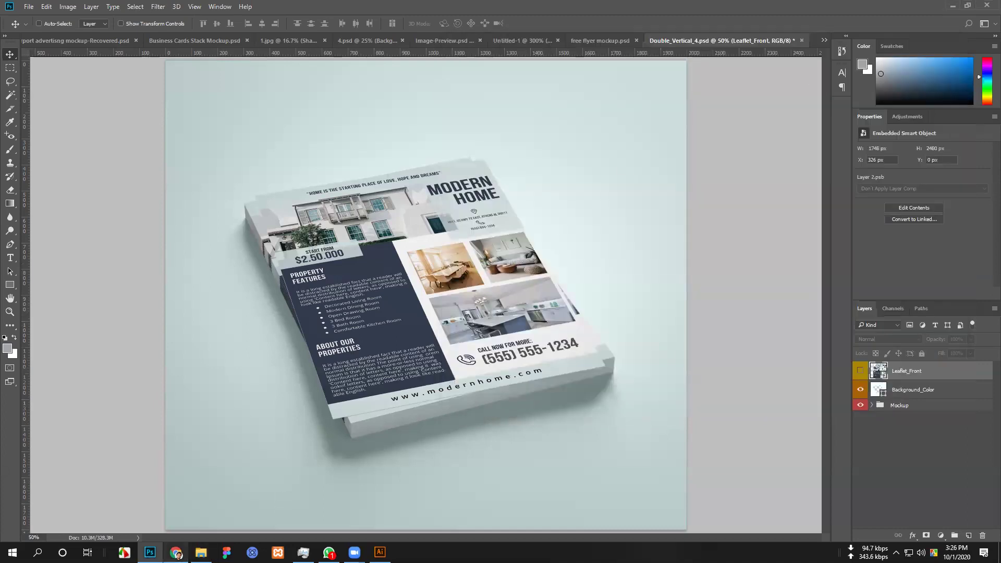
# Bring File Explorer back and open the Class 48 folder in CTG GD 112.
pyautogui.click(201, 553)
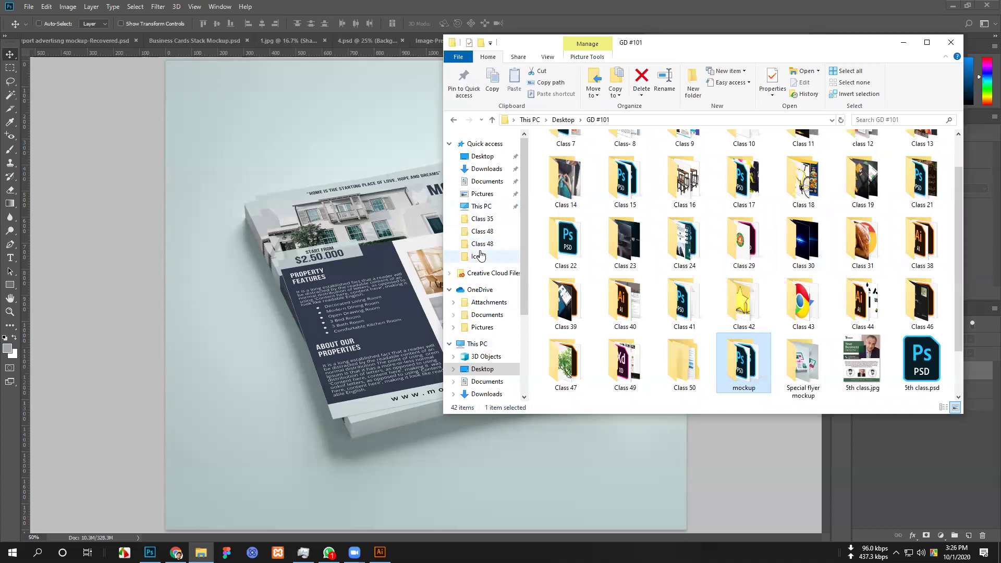
pyautogui.click(483, 244)
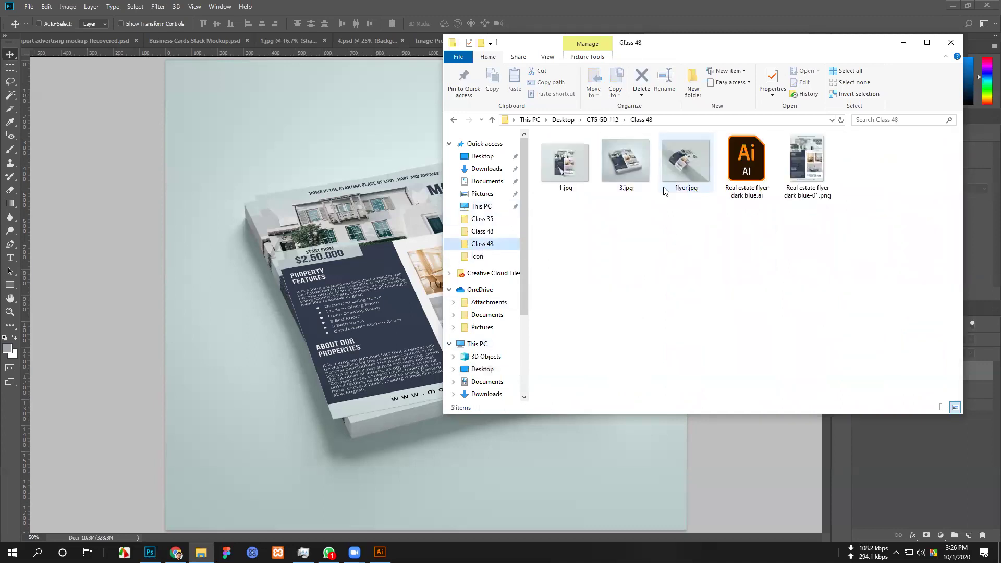
pyautogui.click(683, 191)
pyautogui.click(683, 189)
pyautogui.write('1')
pyautogui.press('Return')
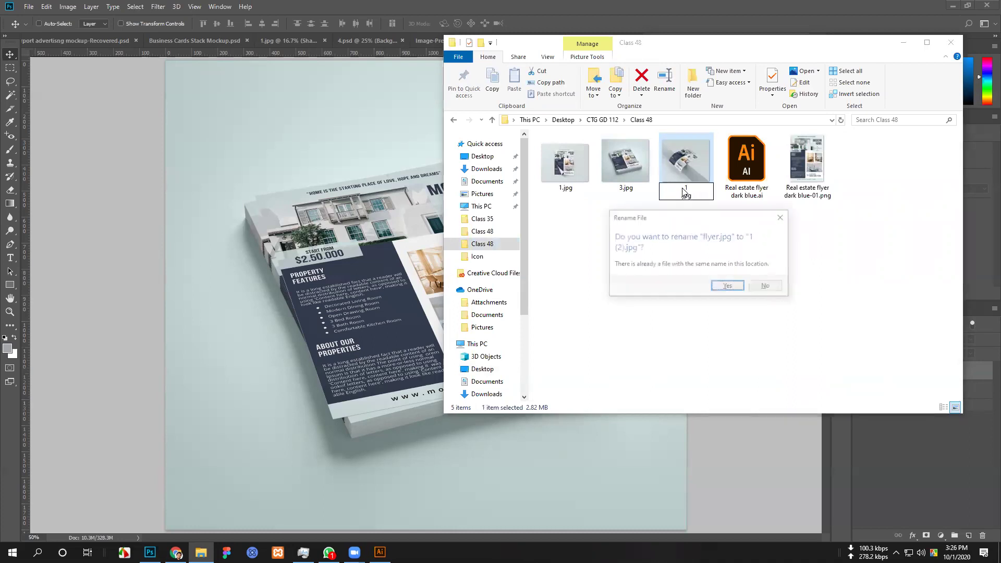
pyautogui.click(785, 223)
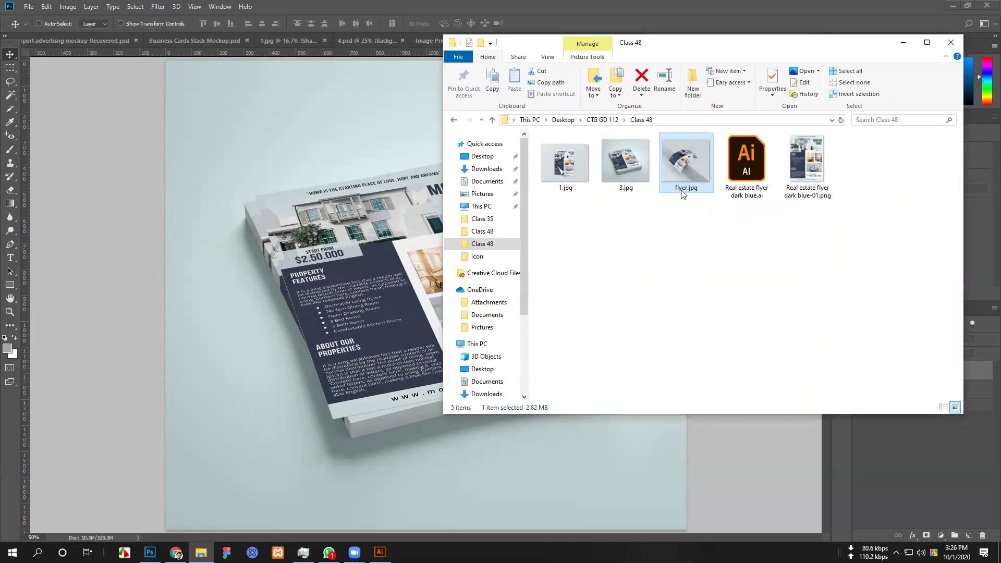
# Rename flyer.jpg in the Class 48 folder as 2 and clear the file selection.
pyautogui.click(680, 191)
pyautogui.write('2')
pyautogui.press('Return')
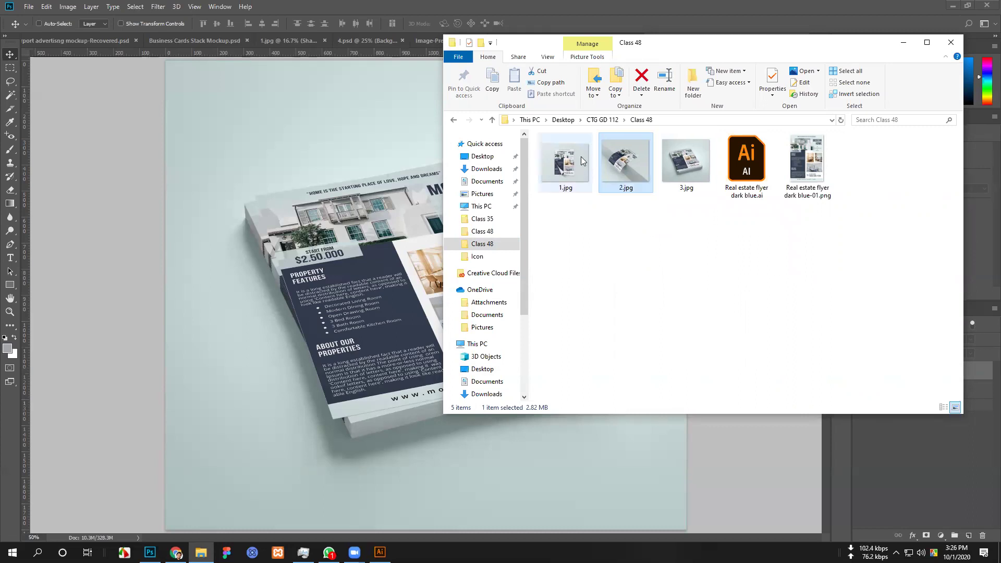
pyautogui.click(685, 248)
pyautogui.click(816, 198)
pyautogui.click(770, 320)
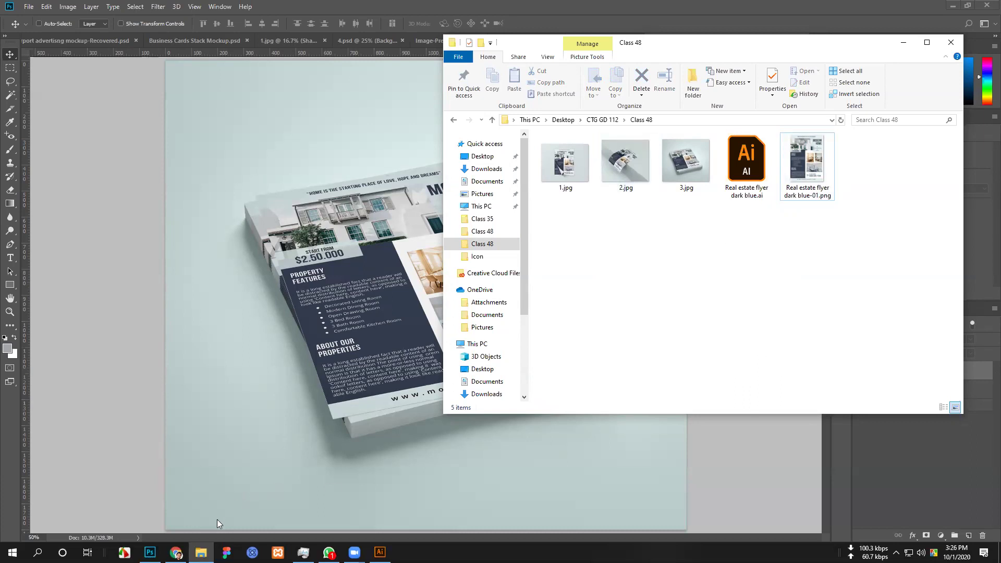
# Switch to Chrome and examine how the Interior Design Flyer listing on GraphicRiver arranges its title banner, mockups and flat designs.
pyautogui.click(150, 552)
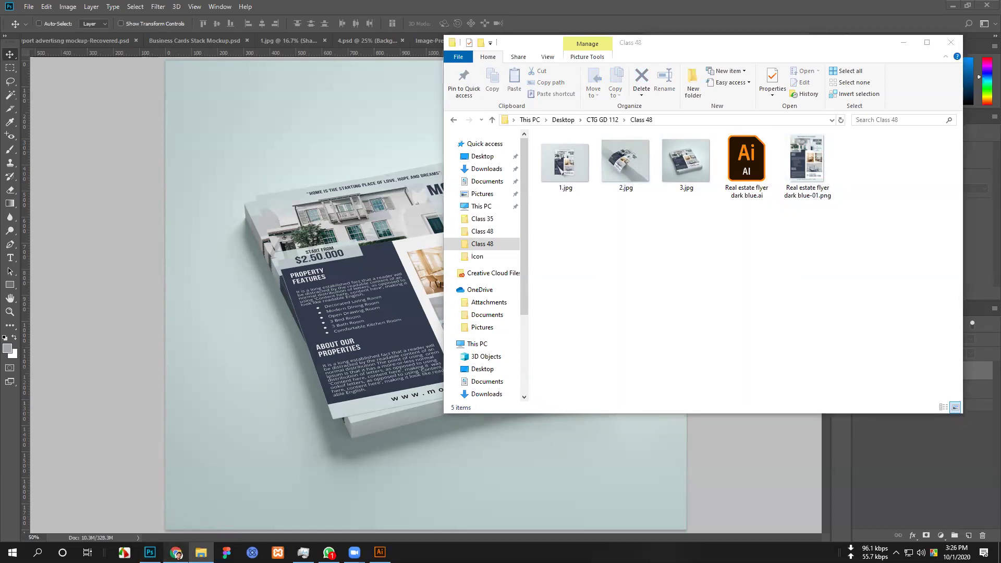
pyautogui.click(177, 553)
pyautogui.scroll(-10, 480, 402)
pyautogui.scroll(4, 452, 367)
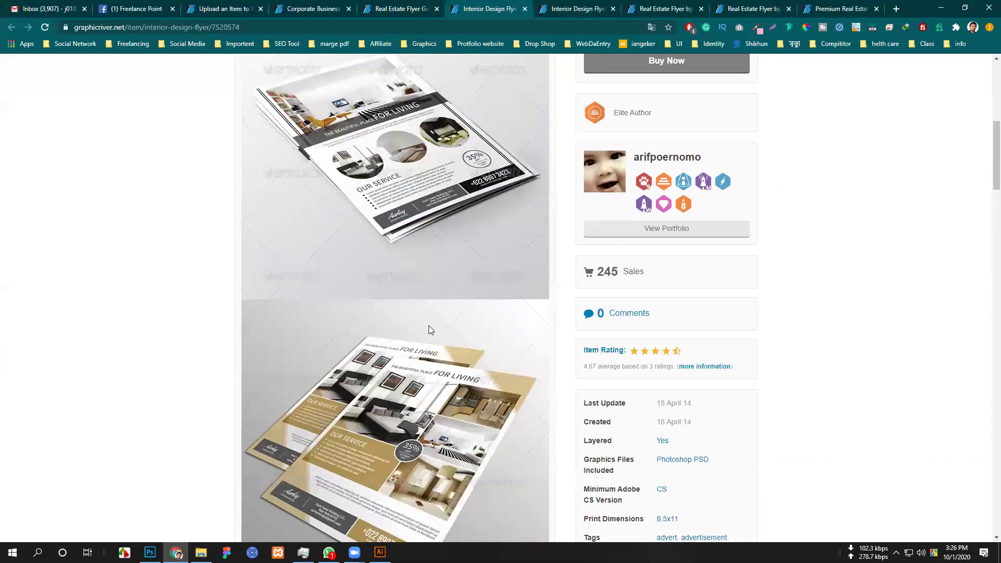
pyautogui.scroll(-8, 428, 196)
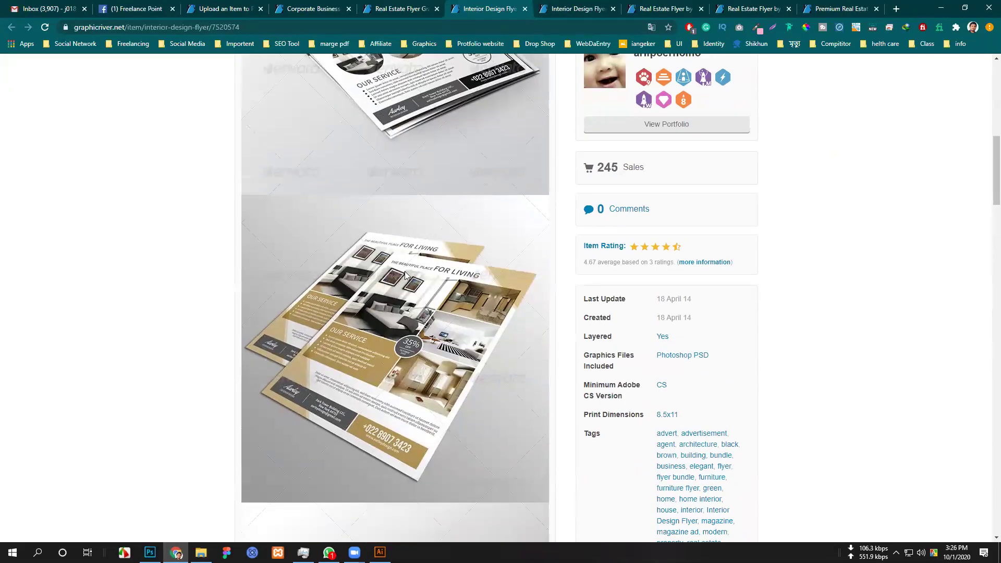
pyautogui.scroll(-5, 422, 147)
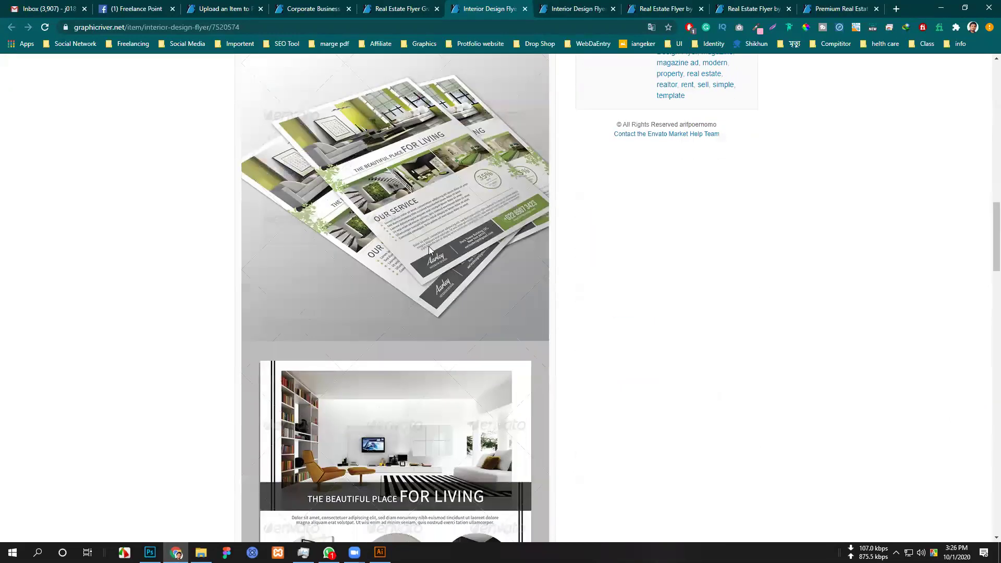
pyautogui.scroll(3, 428, 271)
pyautogui.scroll(-2, 445, 286)
pyautogui.scroll(-10, 445, 286)
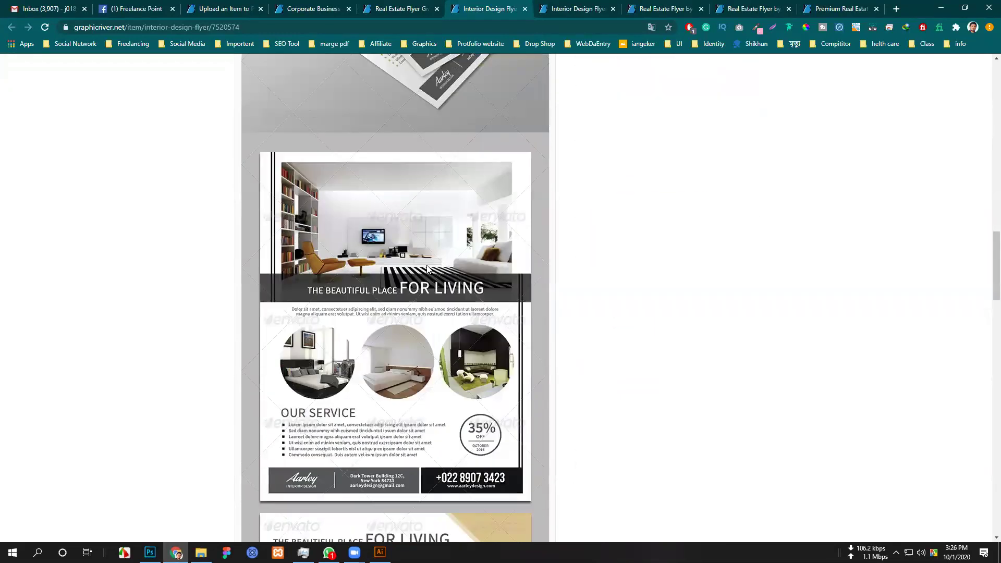
pyautogui.scroll(-10, 386, 322)
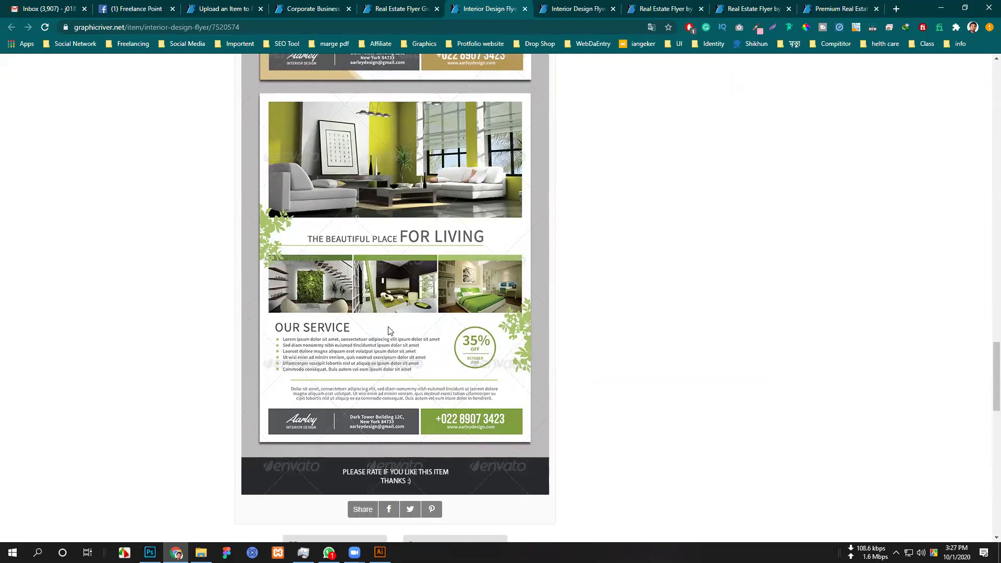
pyautogui.scroll(2, 390, 330)
pyautogui.scroll(15, 392, 335)
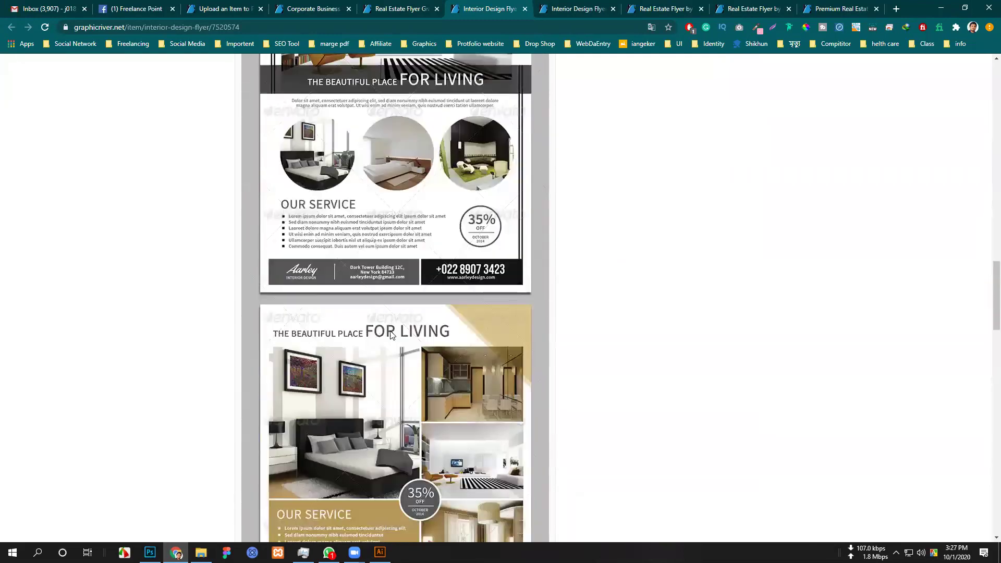
pyautogui.scroll(6, 442, 232)
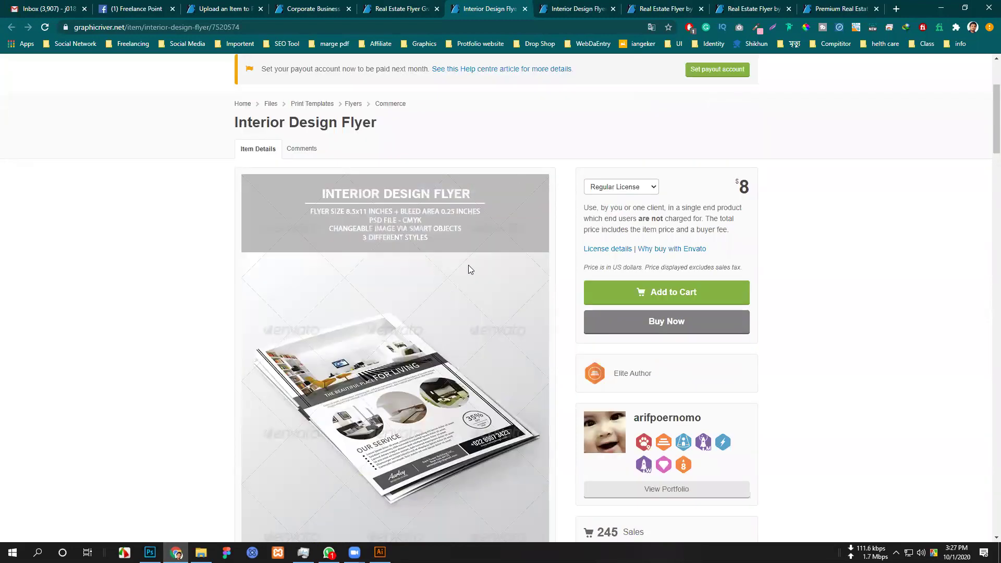
pyautogui.scroll(3, 461, 262)
pyautogui.scroll(-3, 373, 275)
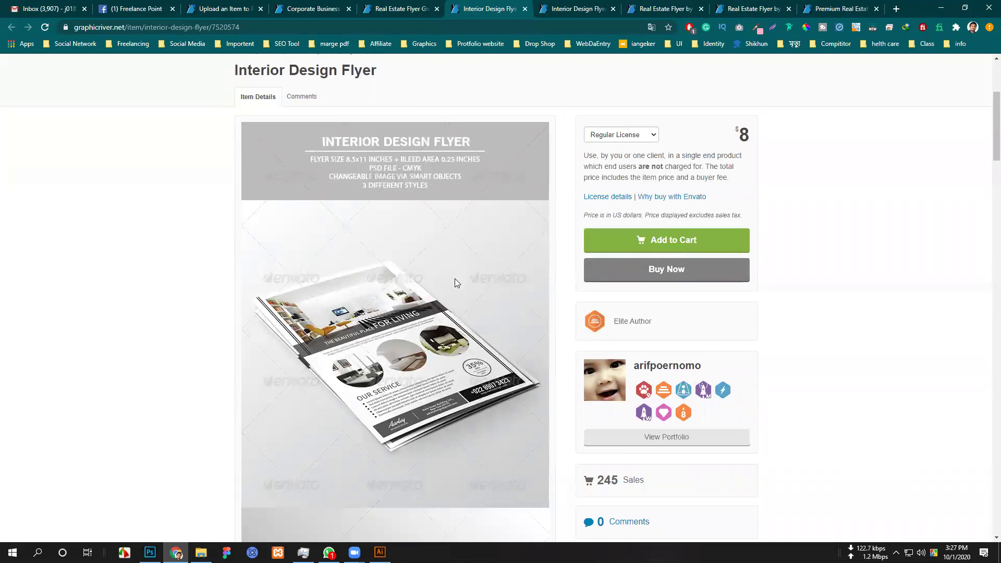
pyautogui.scroll(-10, 412, 219)
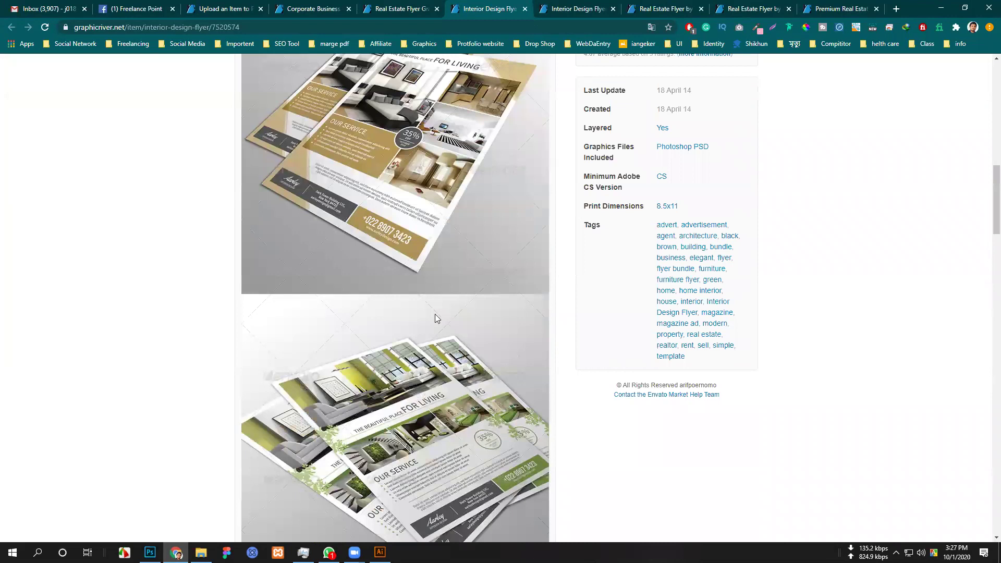
pyautogui.scroll(-8, 434, 314)
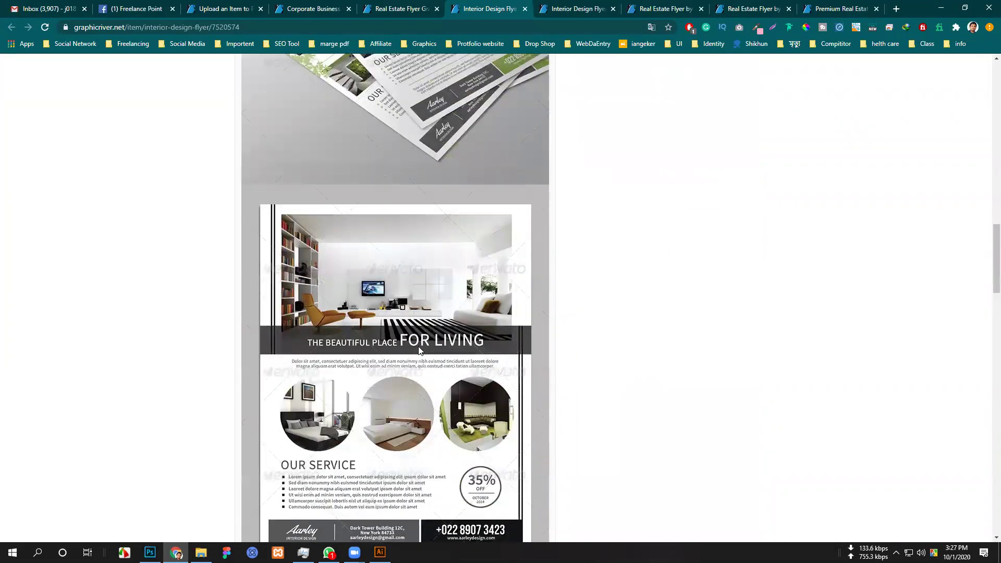
pyautogui.scroll(-7, 417, 355)
pyautogui.scroll(7, 419, 342)
pyautogui.scroll(-7, 421, 340)
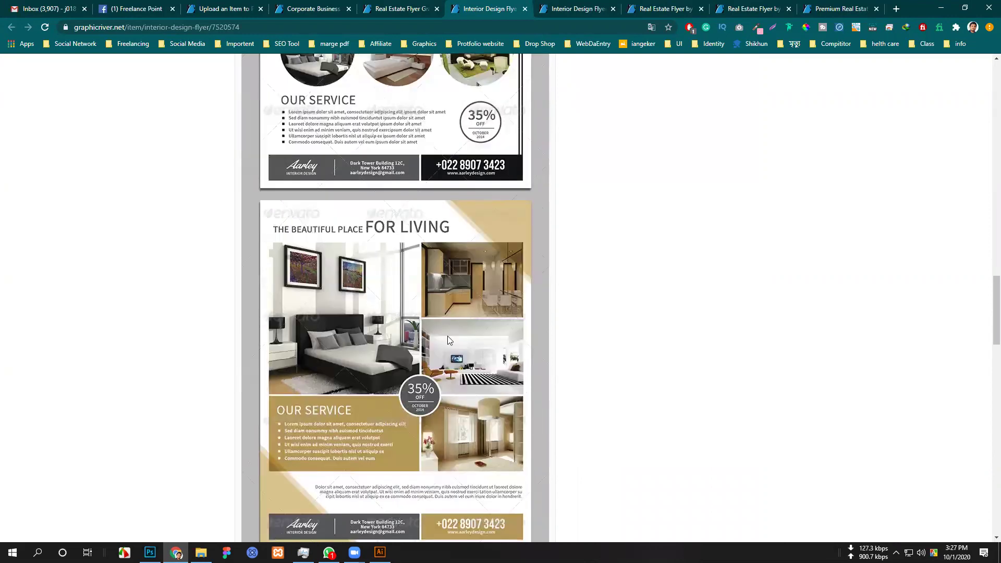
pyautogui.scroll(8, 449, 337)
pyautogui.scroll(6, 448, 339)
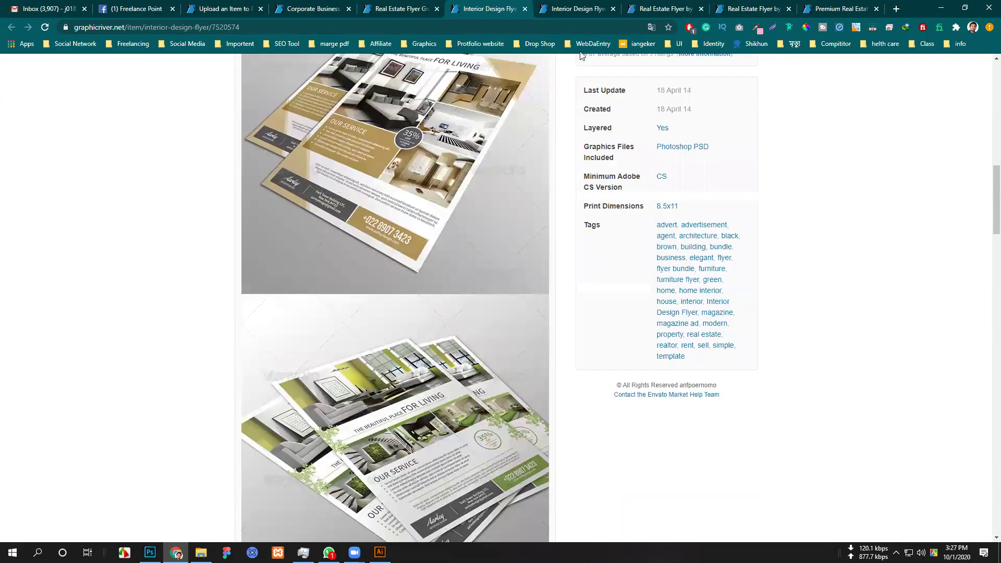
# Look at the other real estate flyer listings and page through the Premium Real Estate Flyers screenshot gallery, closing it when finished.
pyautogui.click(572, 7)
pyautogui.click(660, 9)
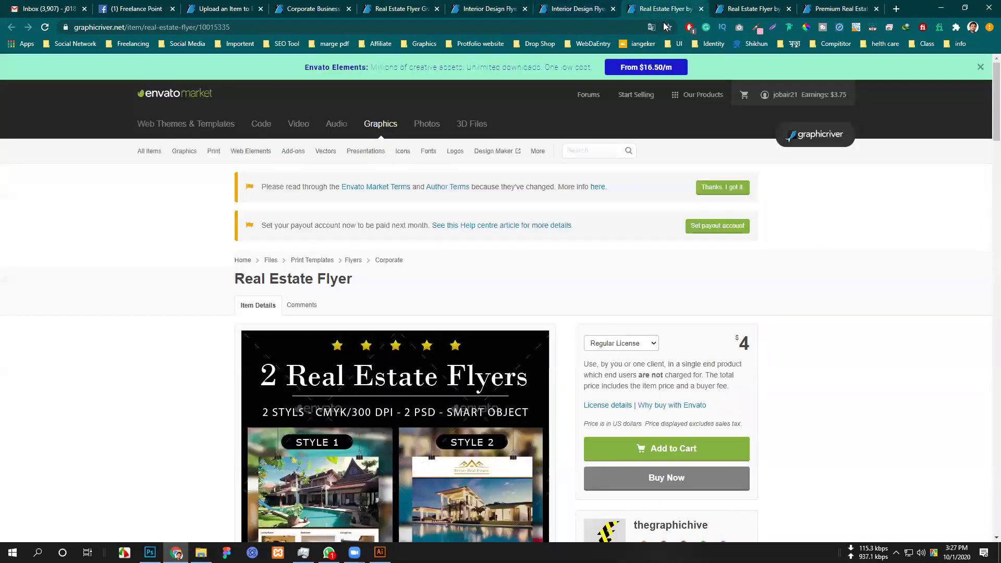
pyautogui.hotkey('ctrl', 'Tab')
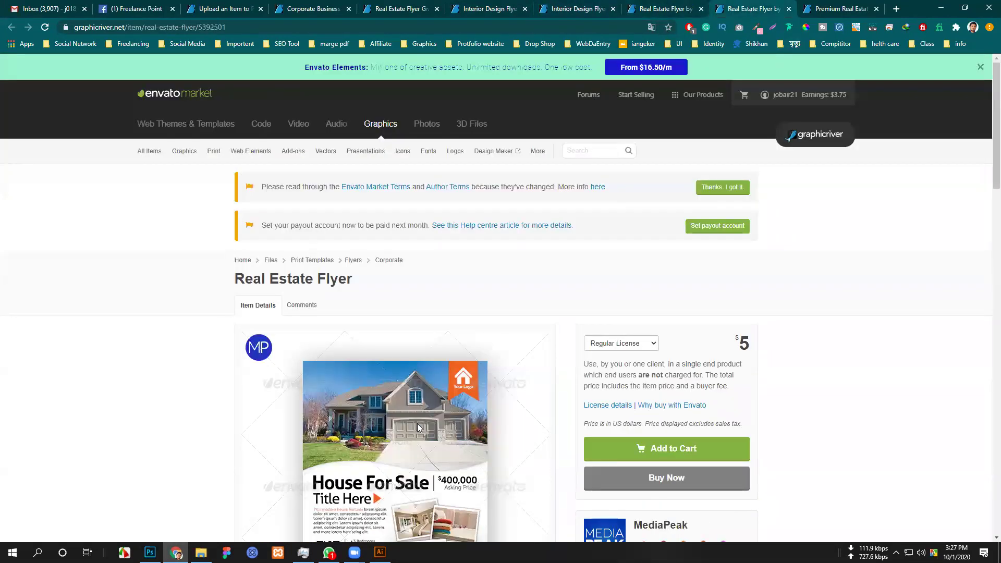
pyautogui.click(853, 4)
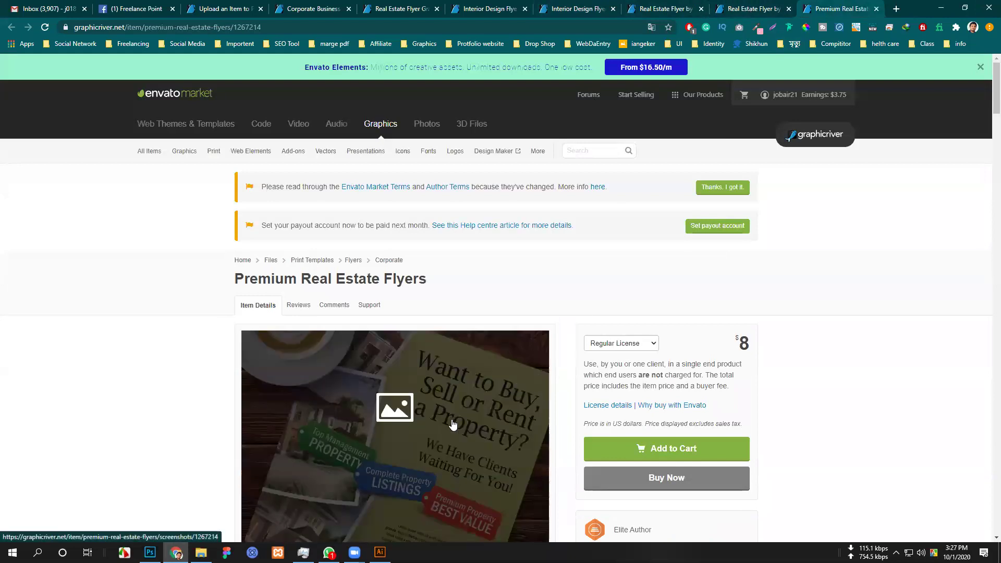
pyautogui.scroll(-4, 449, 420)
pyautogui.click(396, 215)
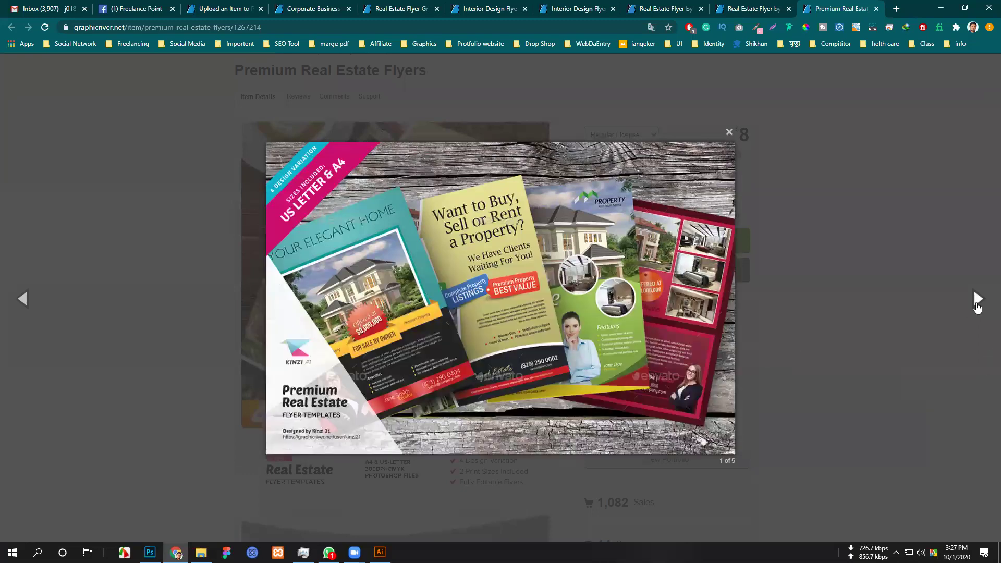
pyautogui.click(977, 301)
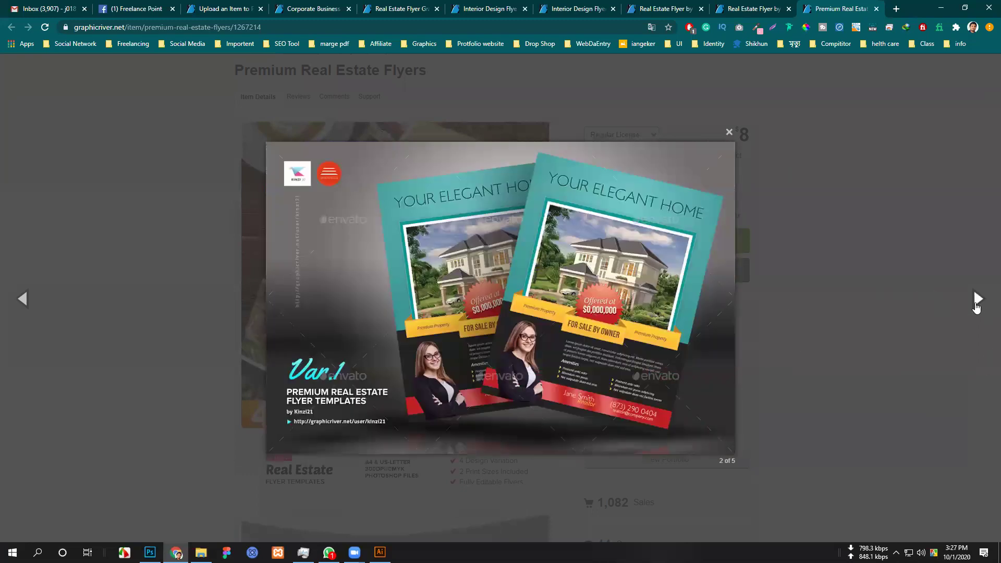
pyautogui.click(978, 298)
pyautogui.click(978, 302)
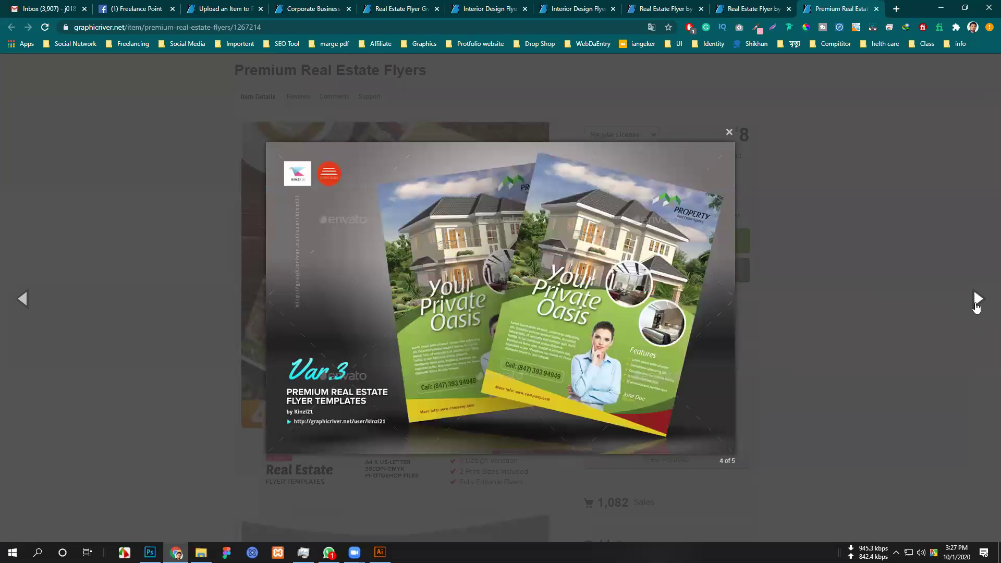
pyautogui.click(977, 298)
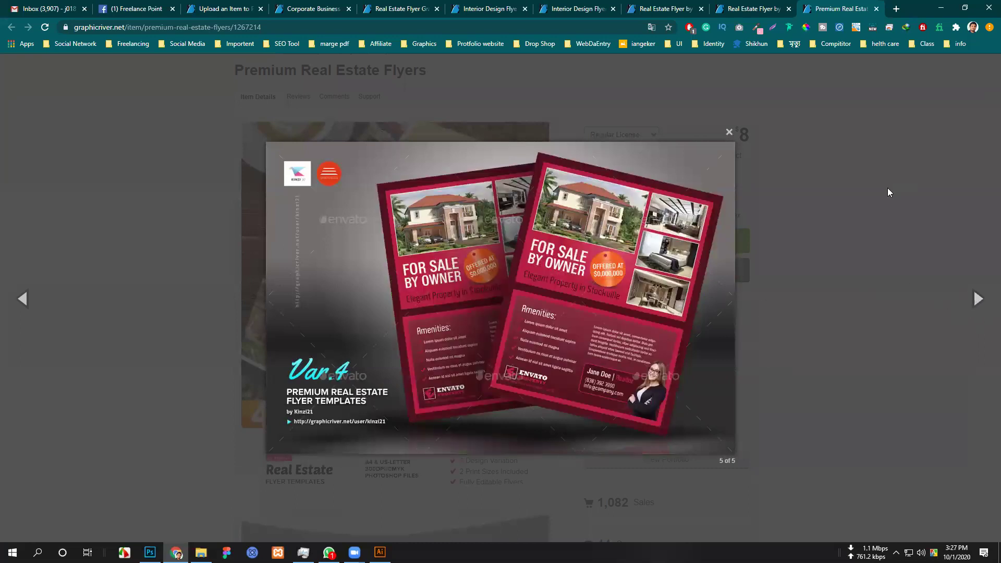
pyautogui.click(887, 194)
# Go to the Print Templates upload form and check the Image Preview requirements for width, recommended height and maximum height.
pyautogui.click(401, 9)
pyautogui.click(313, 9)
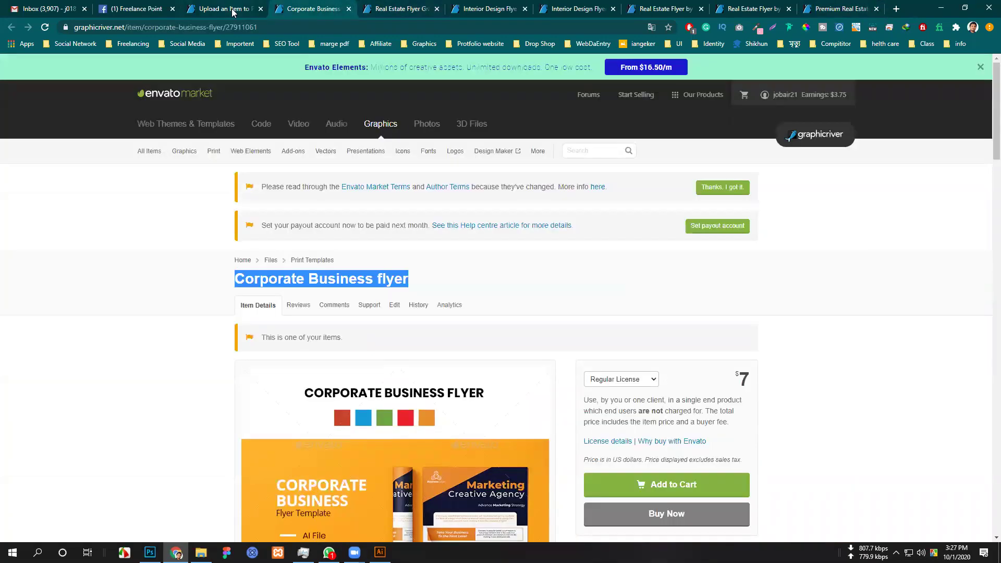
pyautogui.click(225, 9)
pyautogui.scroll(-1, 151, 323)
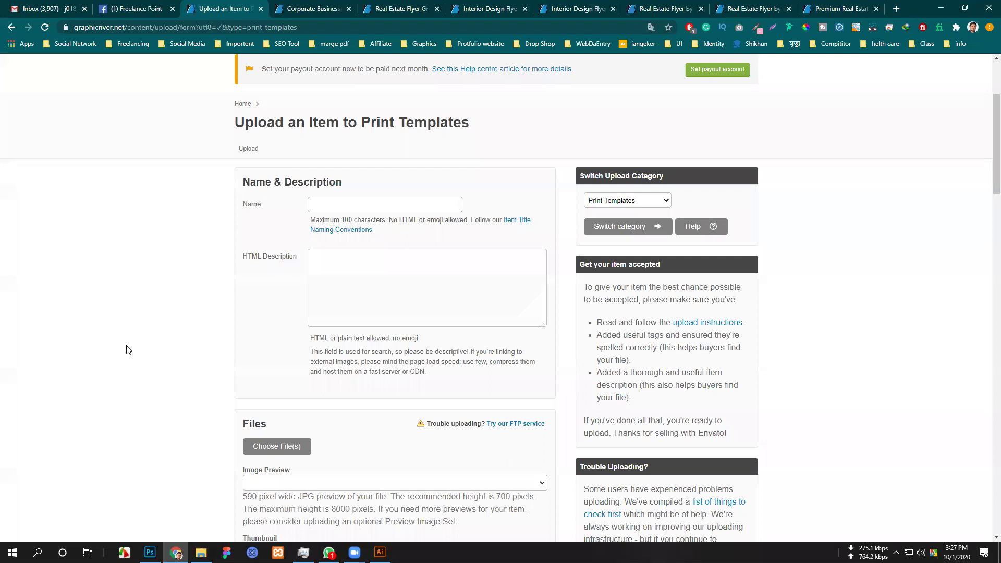
pyautogui.scroll(-5, 137, 291)
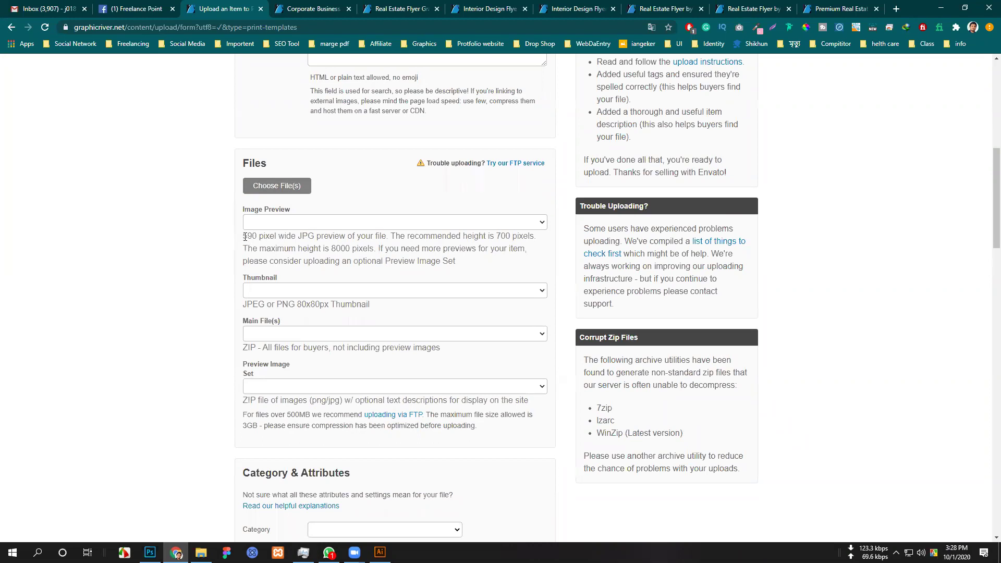
pyautogui.moveTo(244, 236); pyautogui.dragTo(259, 234)
pyautogui.click(250, 237)
pyautogui.moveTo(244, 236); pyautogui.dragTo(260, 237)
pyautogui.moveTo(497, 235); pyautogui.dragTo(507, 235)
pyautogui.moveTo(336, 248); pyautogui.dragTo(342, 249)
# Examine the three-style Interior Design Flyer listing's preview from its title banner through the mockups to the closing footer.
pyautogui.click(404, 8)
pyautogui.click(477, 10)
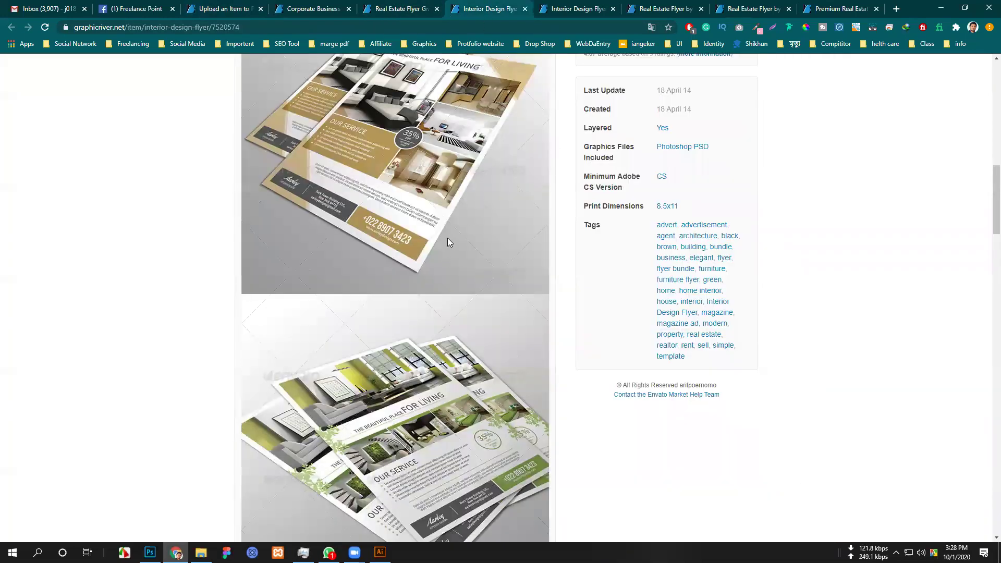
pyautogui.scroll(10, 447, 238)
pyautogui.scroll(-4, 406, 245)
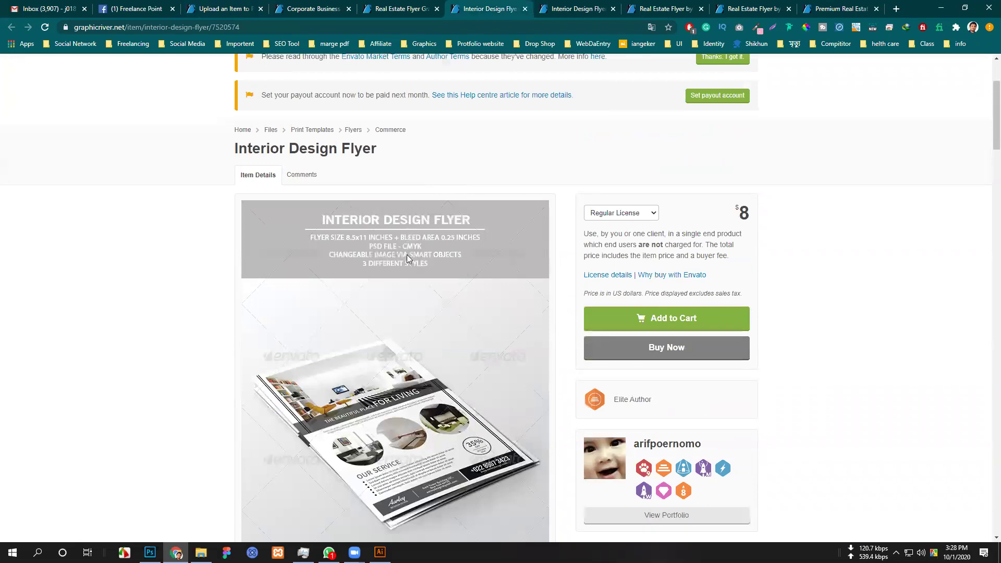
pyautogui.scroll(3, 355, 222)
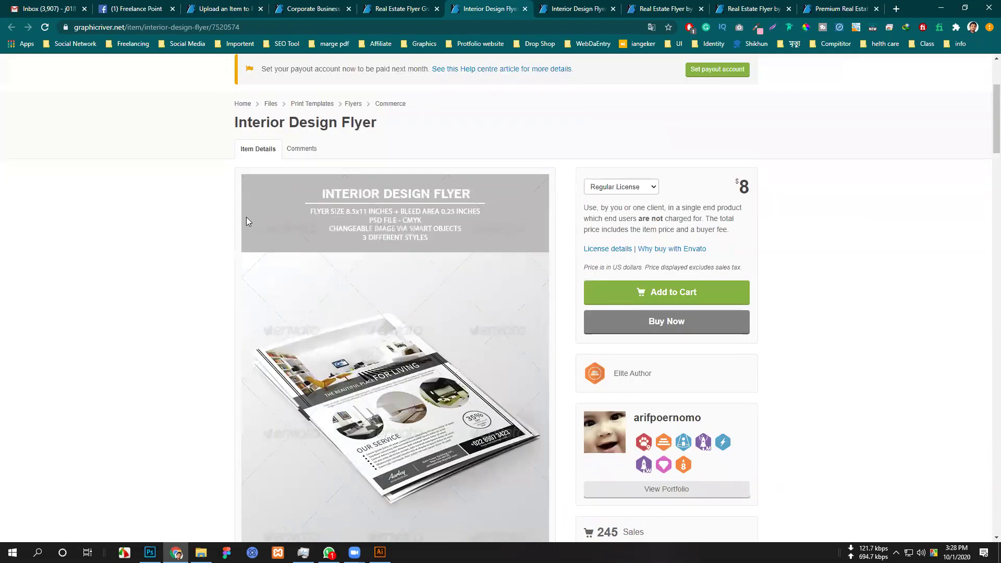
pyautogui.scroll(-5, 396, 210)
pyautogui.scroll(-20, 396, 209)
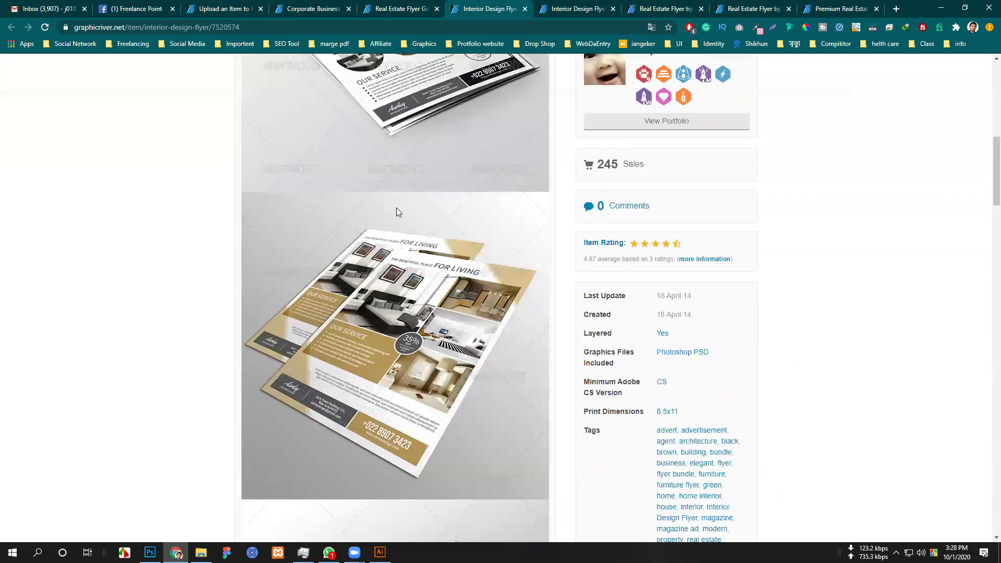
pyautogui.scroll(-5, 396, 229)
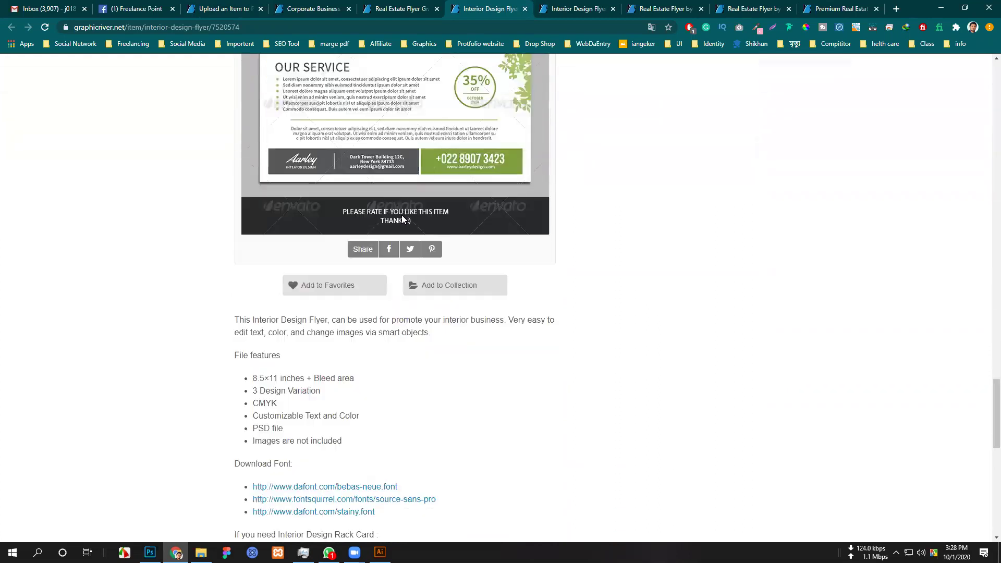
# Examine the six-colour Interior Design Flyer listing's preview, including its feature icons, colour variations and portfolio footer.
pyautogui.hotkey('ctrl', 'Tab')
pyautogui.scroll(-20, 459, 230)
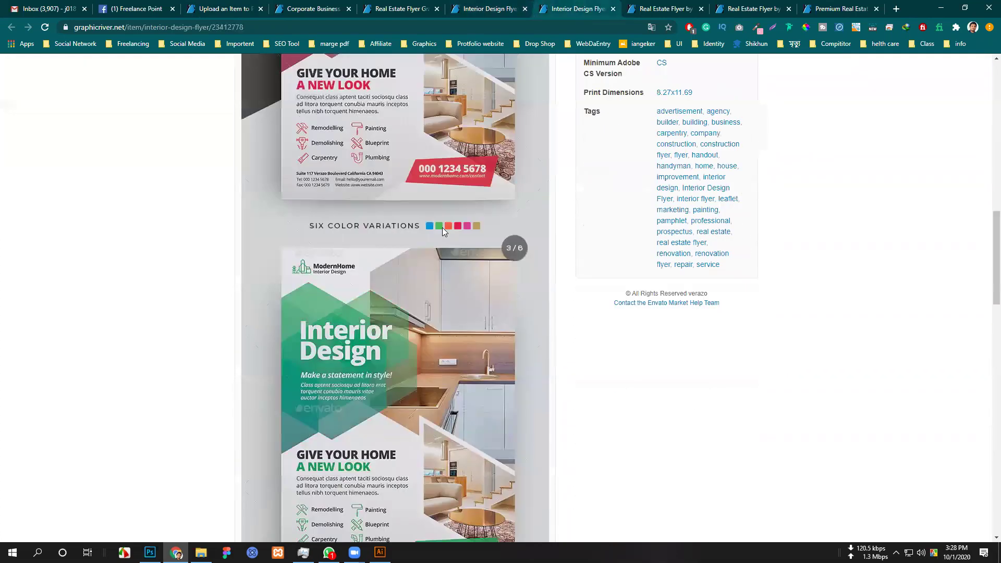
pyautogui.scroll(5, 431, 260)
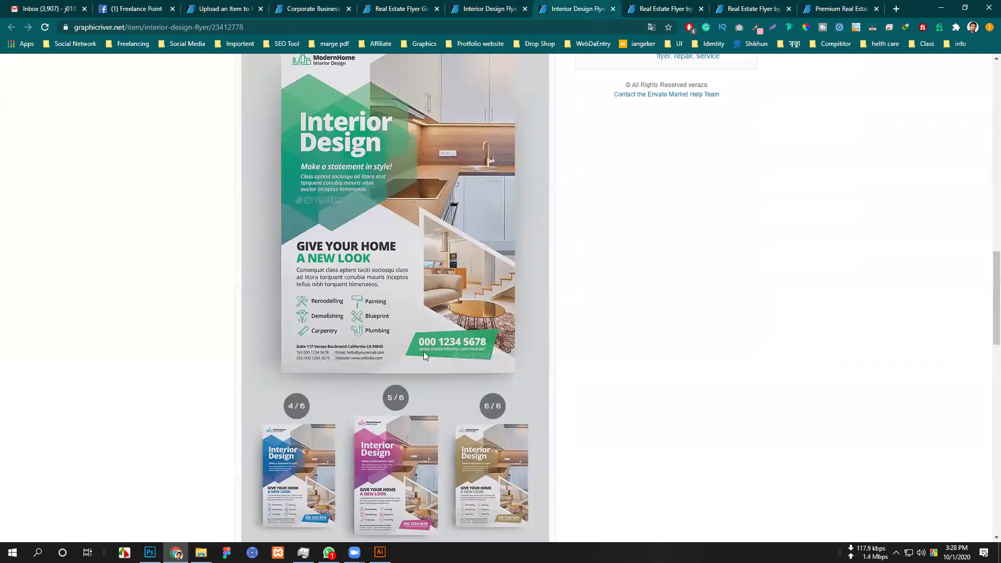
pyautogui.scroll(1, 417, 344)
pyautogui.scroll(13, 424, 313)
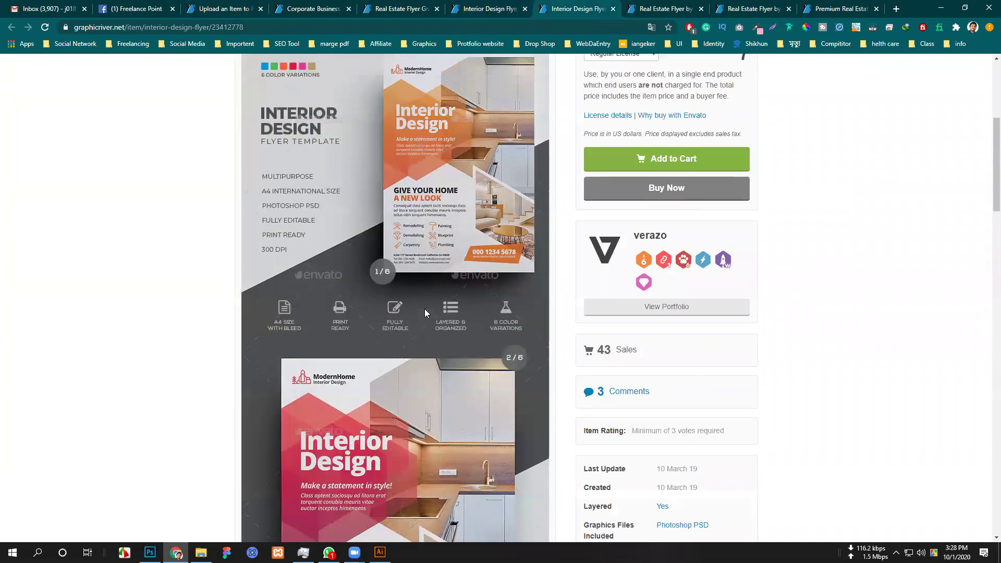
pyautogui.scroll(-17, 423, 320)
pyautogui.scroll(-4, 415, 356)
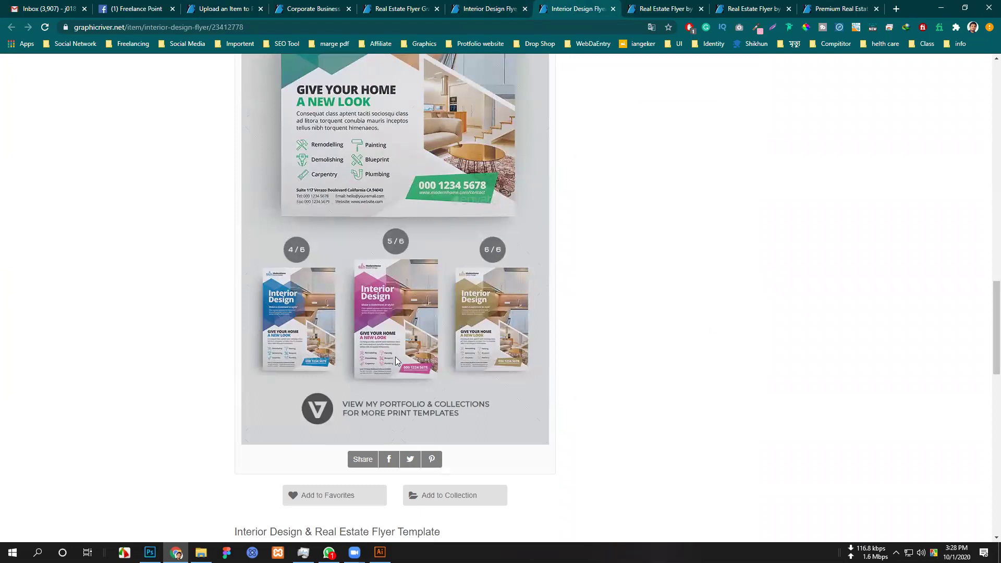
pyautogui.scroll(20, 395, 360)
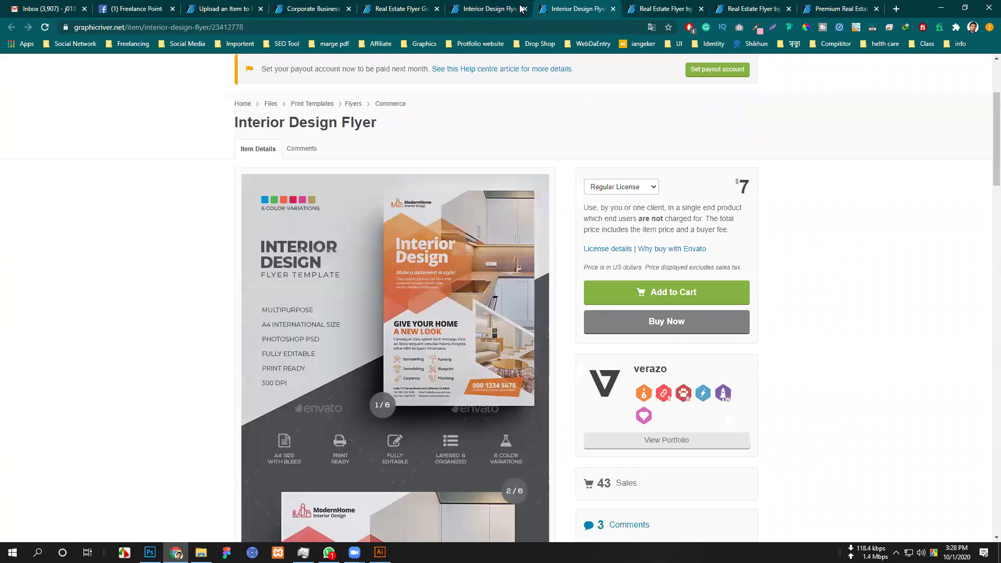
# Compare the title banner and stacked mockups of the three-style Interior Design Flyer with the opening of the six-colour listing.
pyautogui.click(521, 7)
pyautogui.scroll(12, 467, 203)
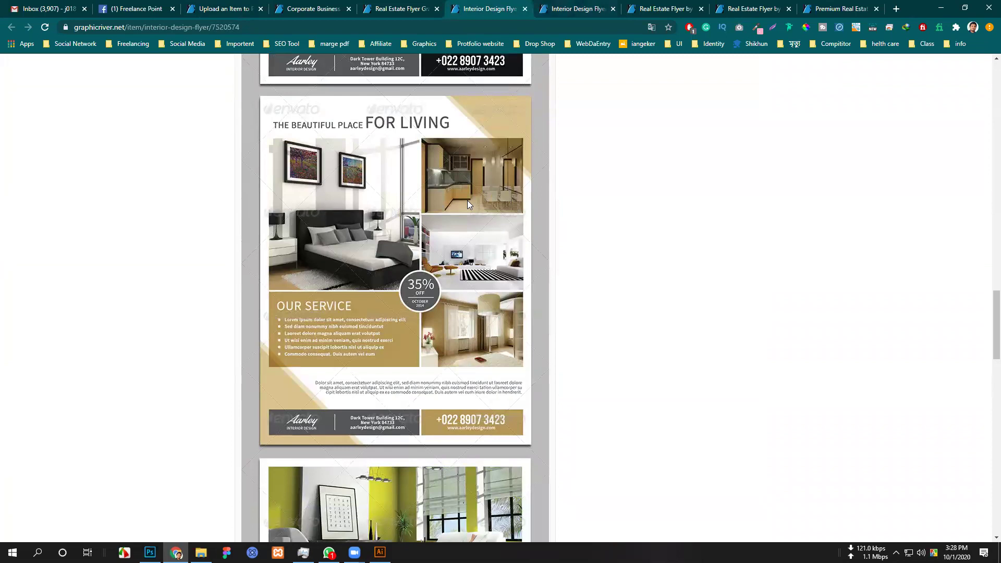
pyautogui.scroll(15, 468, 200)
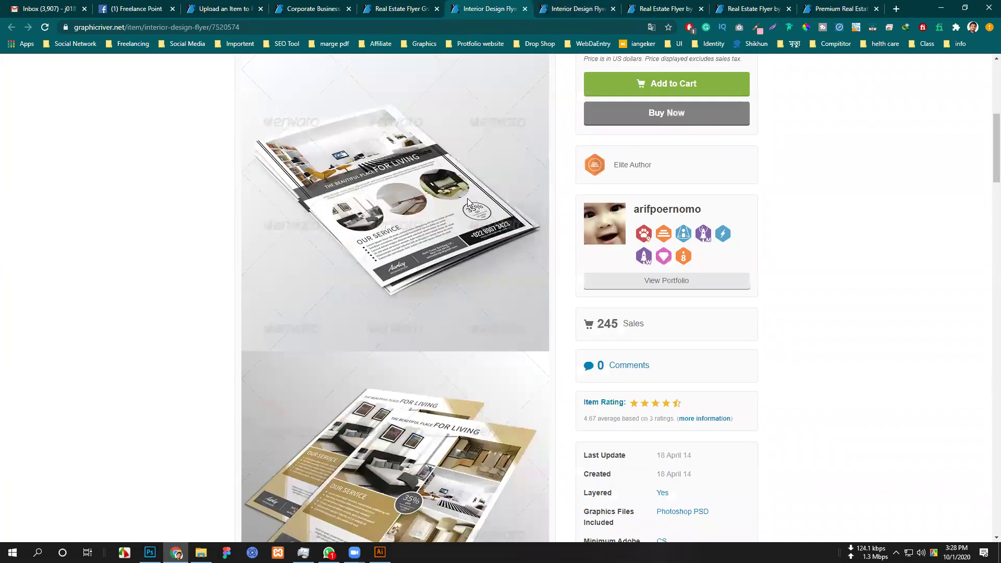
pyautogui.scroll(6, 467, 198)
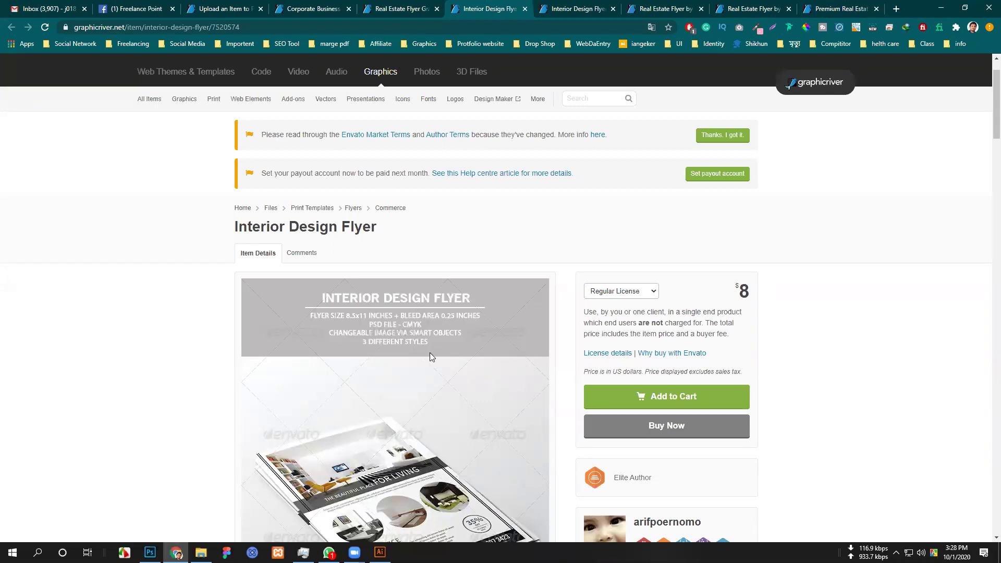
pyautogui.scroll(-7, 431, 231)
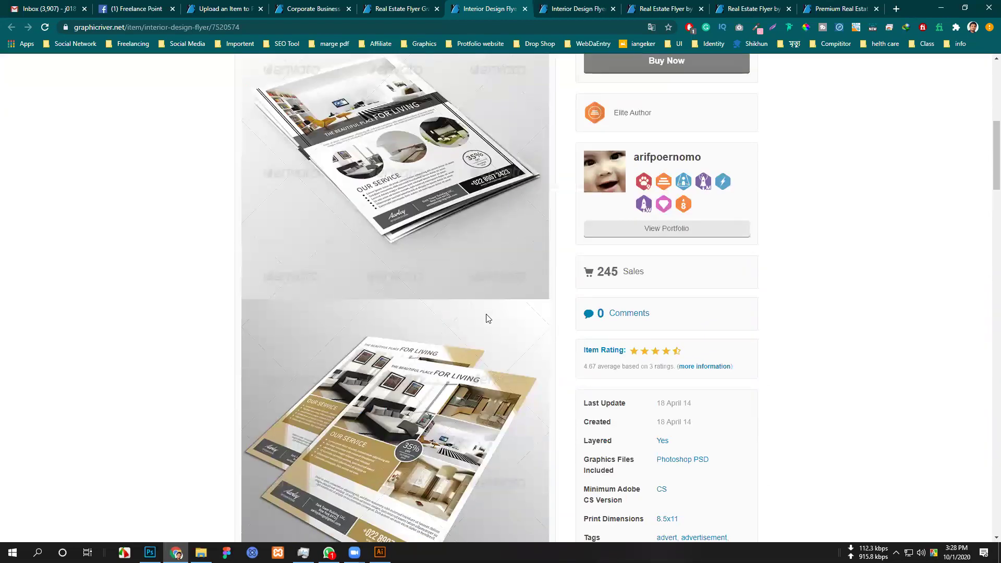
pyautogui.scroll(-4, 485, 314)
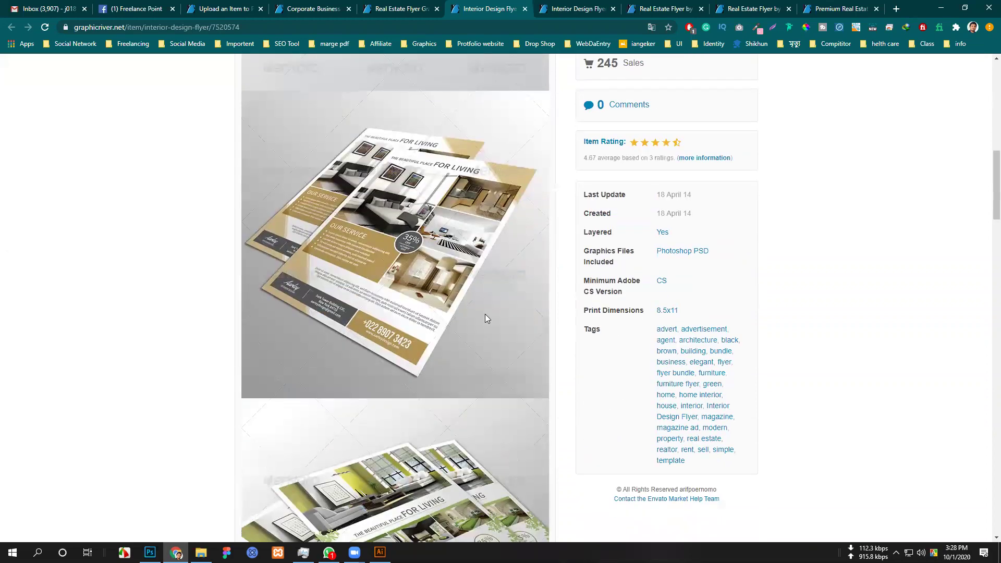
pyautogui.click(573, 11)
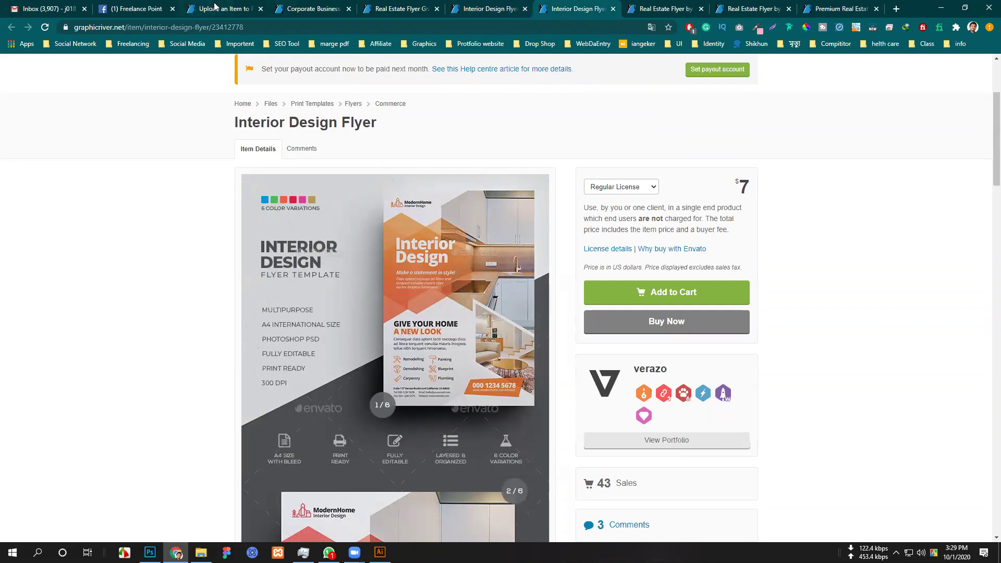
# Recheck the upload form's Image Preview height limit and compare it with the preview layouts of the interior design and real estate flyer listings.
pyautogui.click(194, 13)
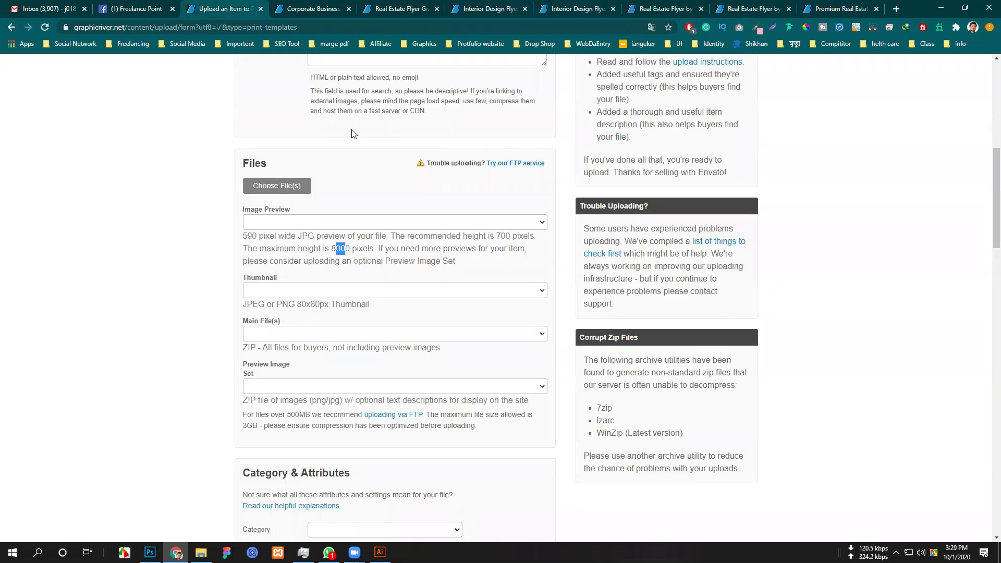
pyautogui.click(406, 10)
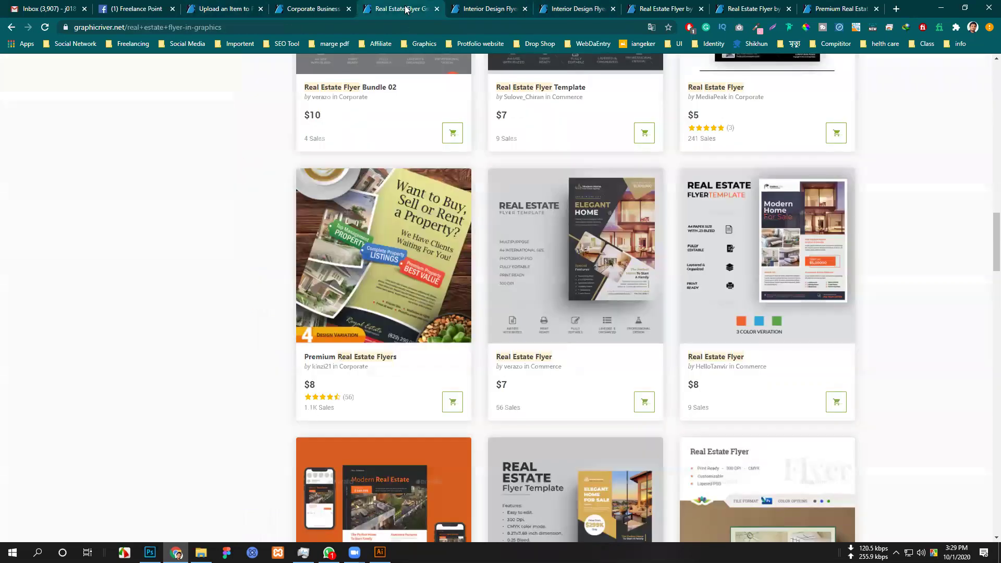
pyautogui.click(500, 11)
pyautogui.scroll(10, 519, 120)
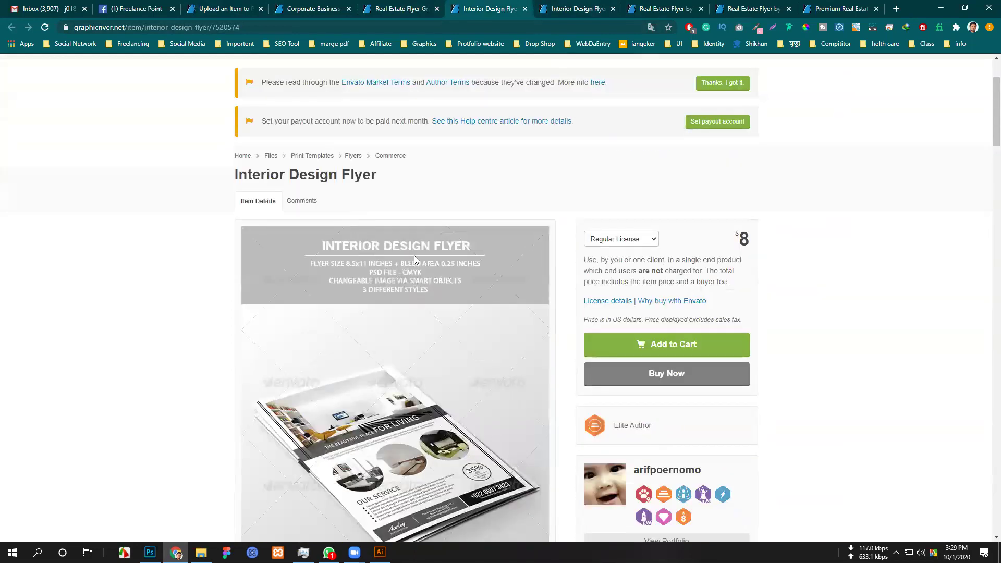
pyautogui.scroll(-7, 438, 312)
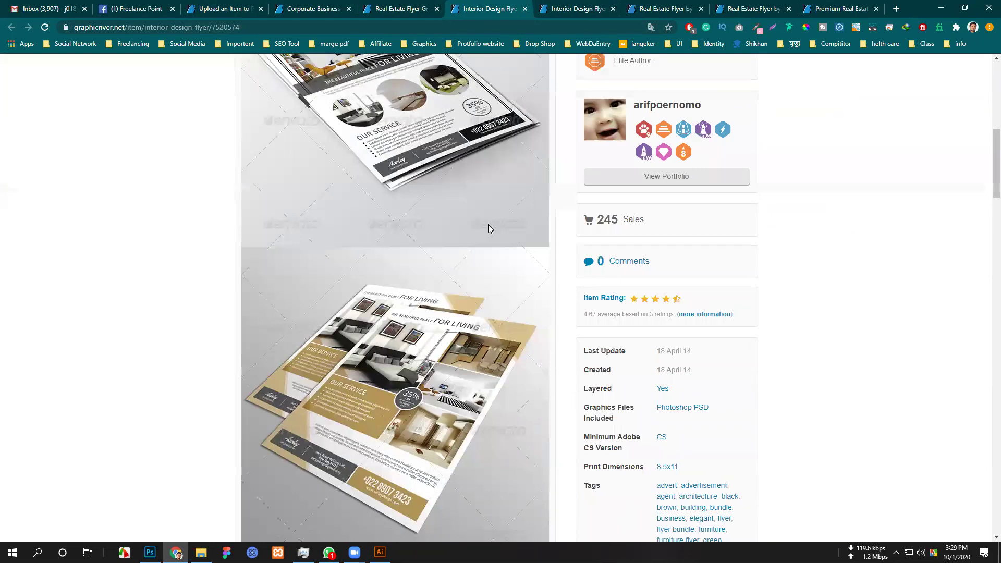
pyautogui.click(574, 10)
pyautogui.scroll(-7, 435, 245)
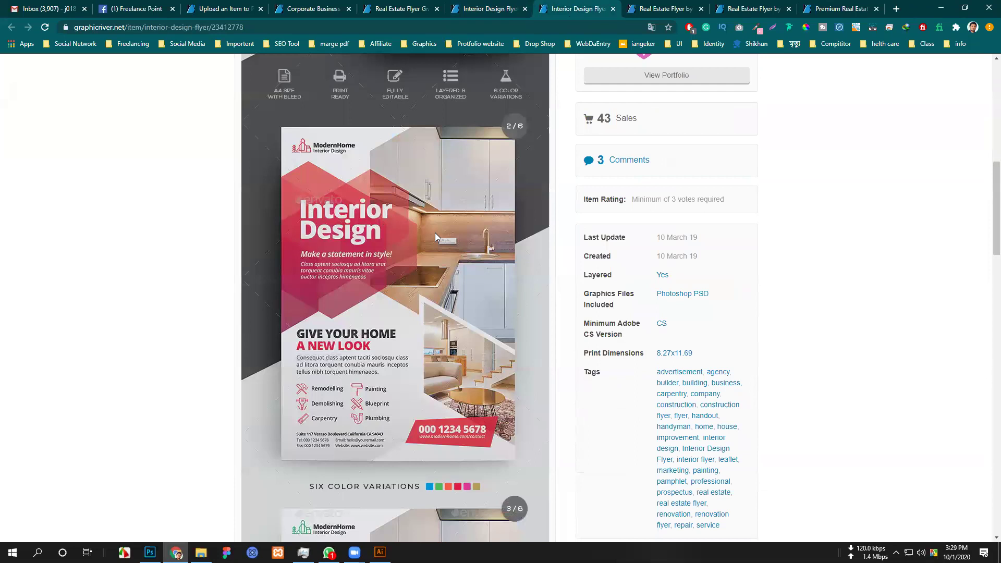
pyautogui.scroll(6, 435, 232)
pyautogui.click(665, 9)
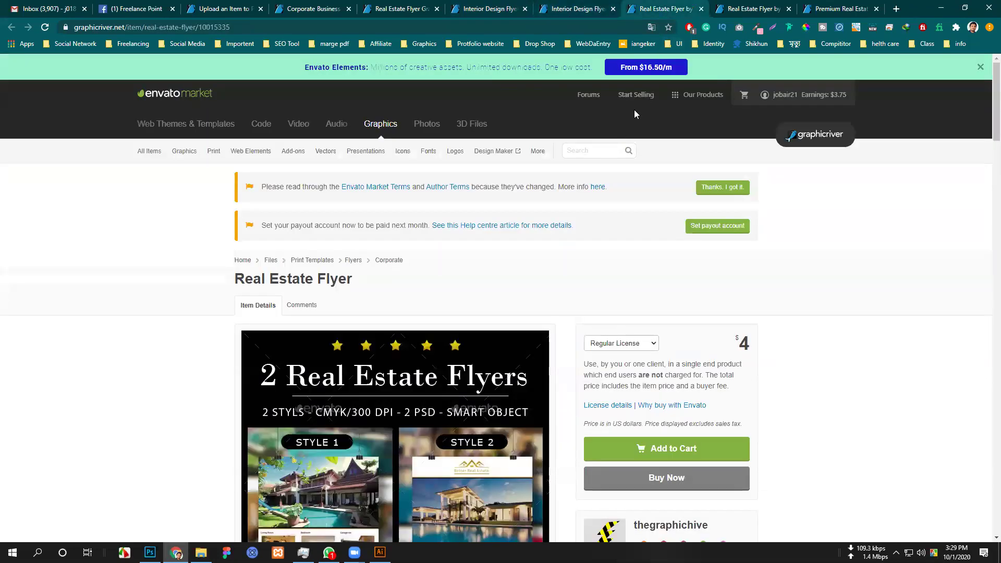
# Review the upload form's thumbnail, main file and Preview Image Set requirements against the Premium Real Estate Flyers listing.
pyautogui.click(224, 9)
pyautogui.scroll(-1, 347, 307)
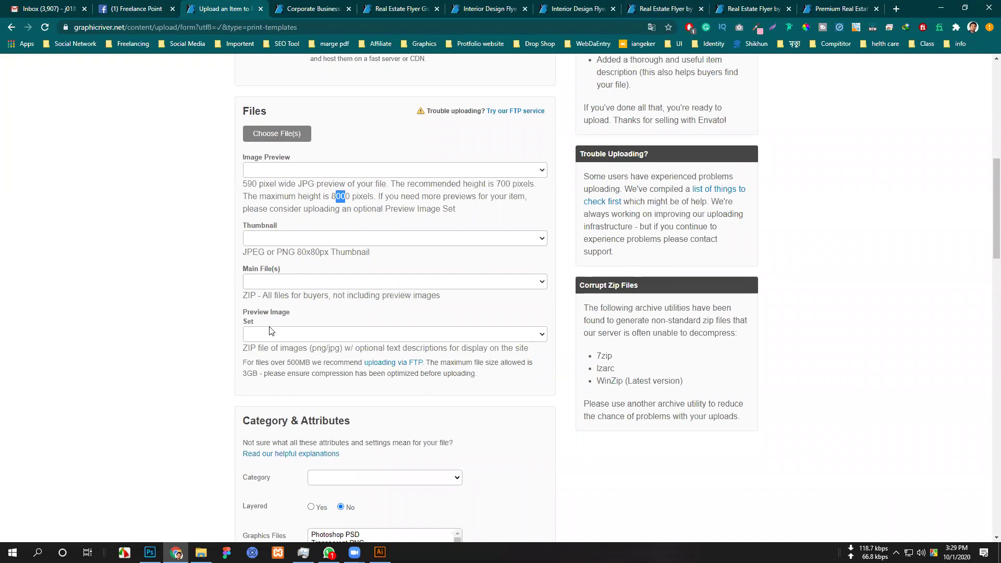
pyautogui.click(814, 11)
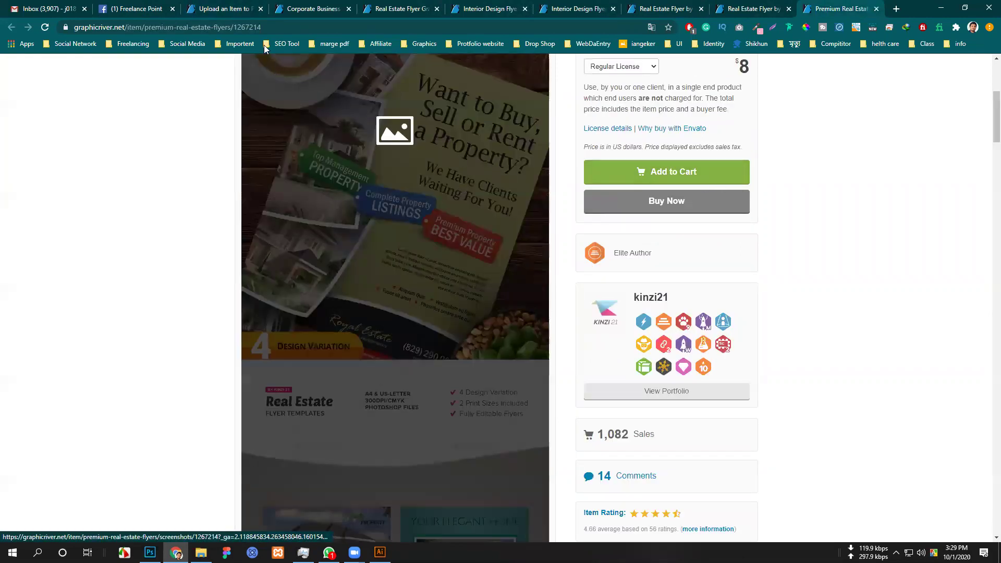
pyautogui.click(229, 10)
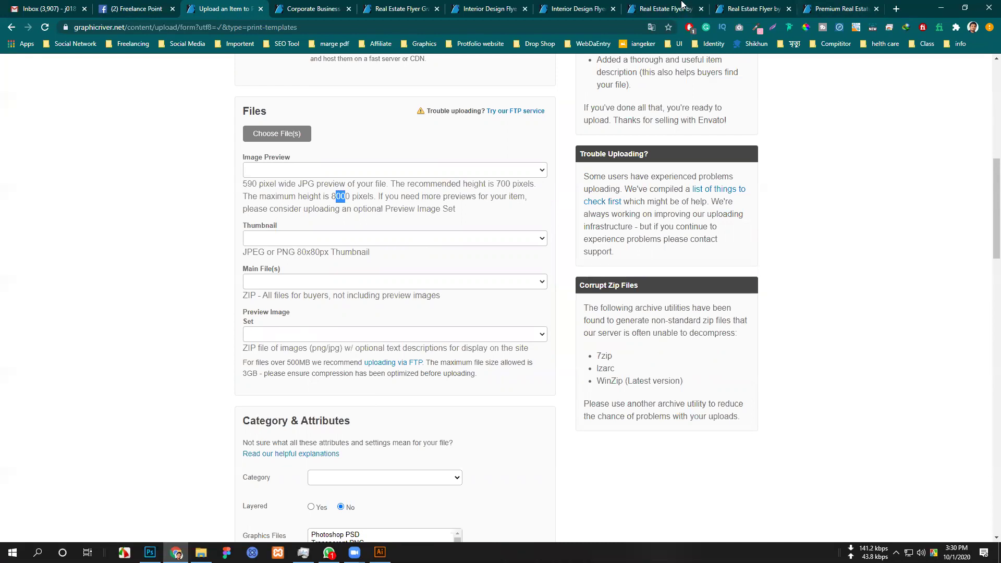
# View the Corporate Business flyer listing's title and preview banner as a reference for the upload form.
pyautogui.click(319, 8)
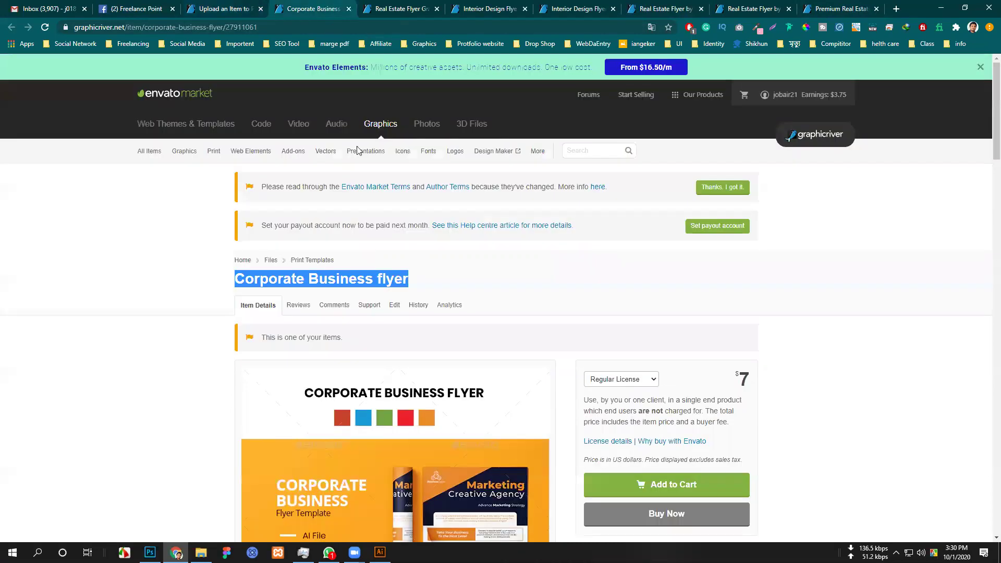
pyautogui.scroll(-3, 379, 419)
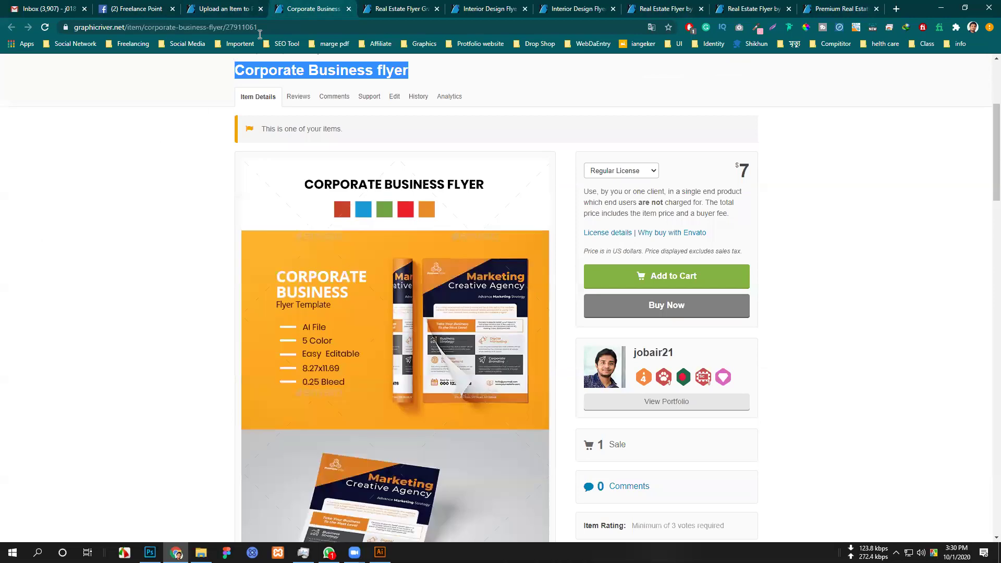
pyautogui.click(221, 7)
pyautogui.click(313, 8)
pyautogui.scroll(4, 177, 223)
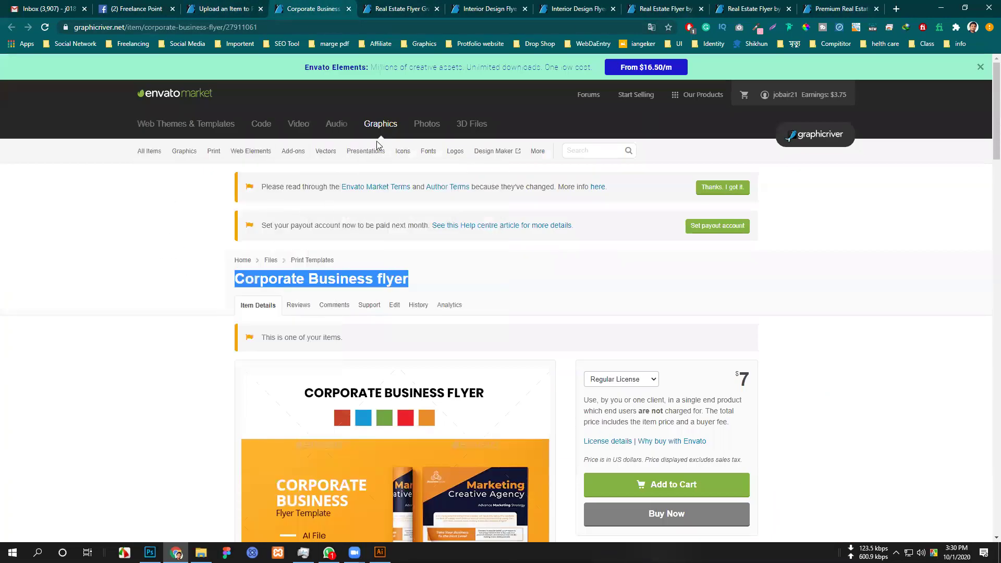
# Search GraphicRiver for business flyer and look through the cover images of the first results.
pyautogui.click(595, 151)
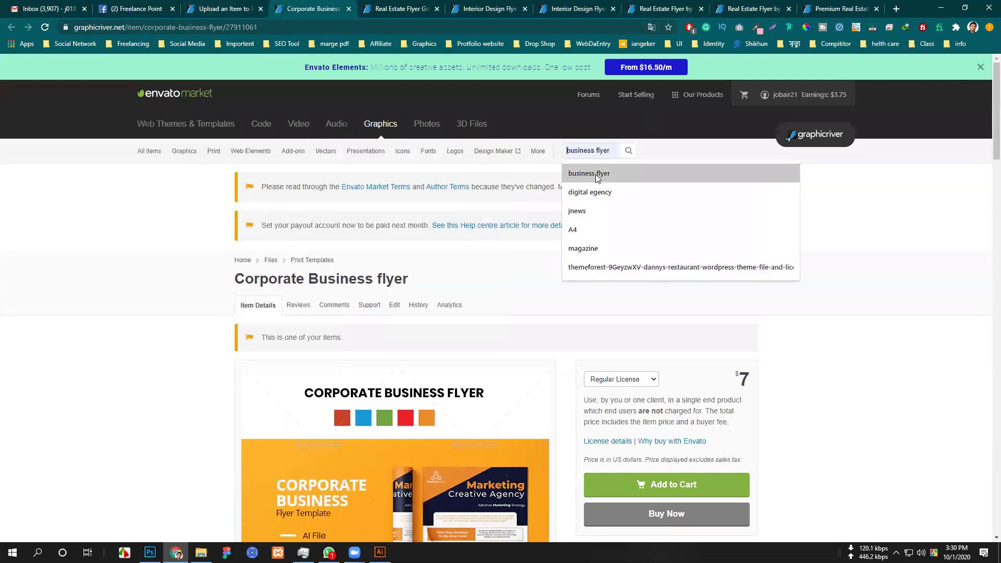
pyautogui.click(598, 176)
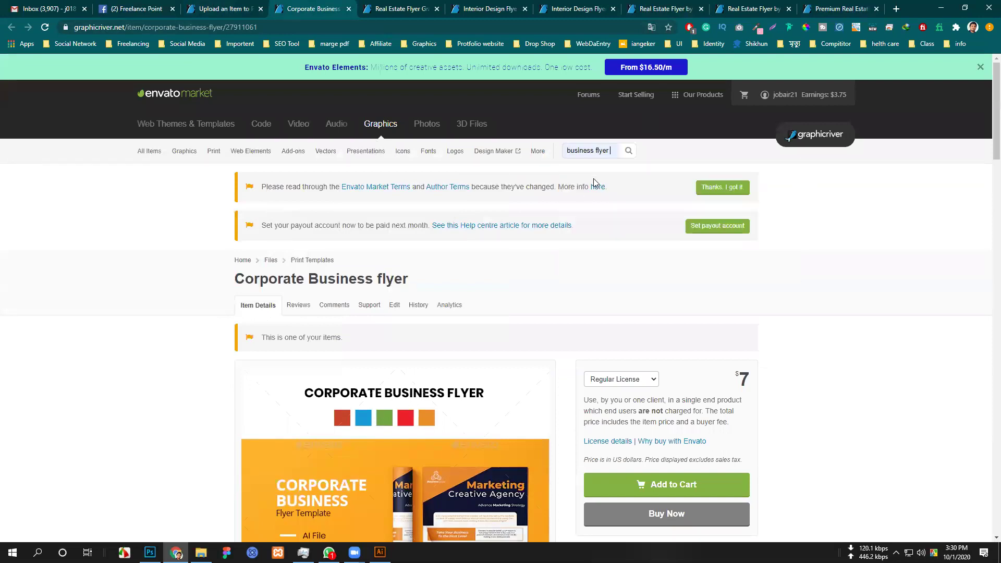
pyautogui.click(626, 152)
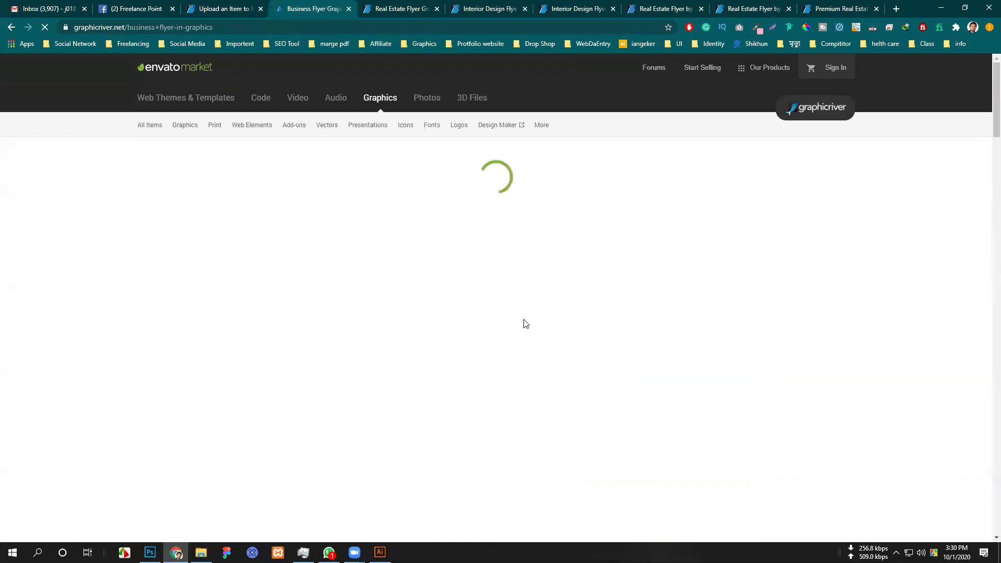
pyautogui.scroll(-2, 579, 273)
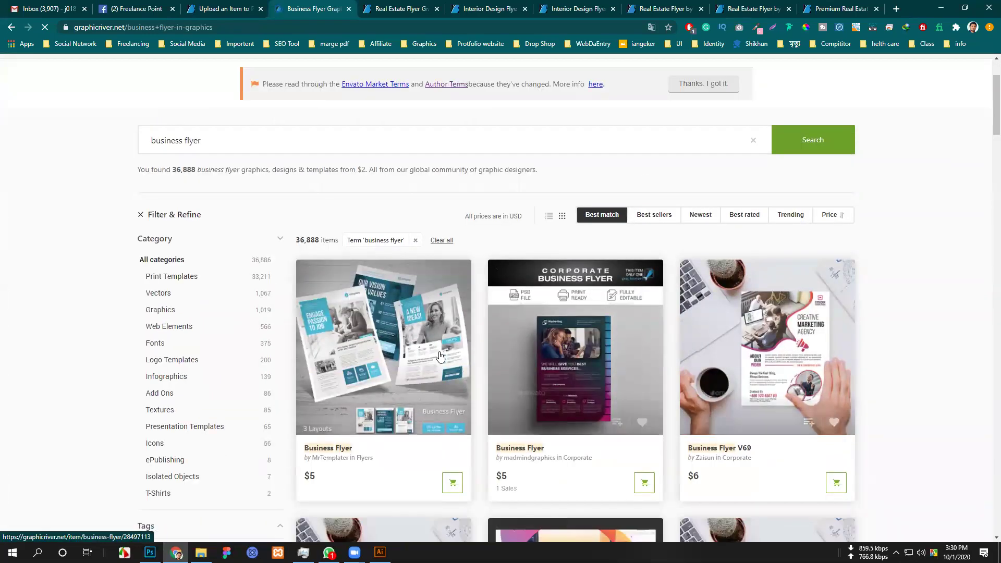
pyautogui.scroll(-3, 440, 356)
pyautogui.scroll(-3, 523, 395)
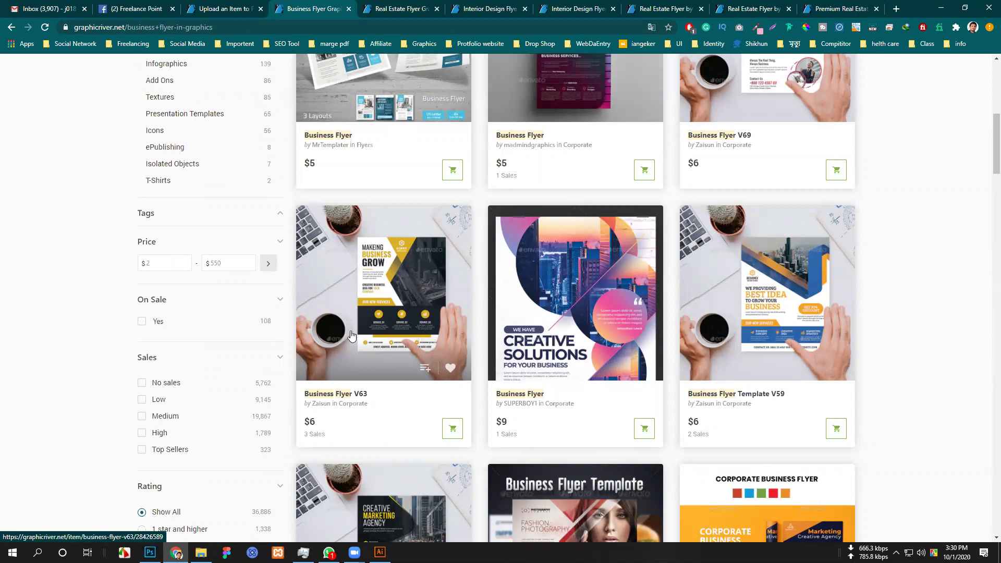
pyautogui.scroll(4, 415, 324)
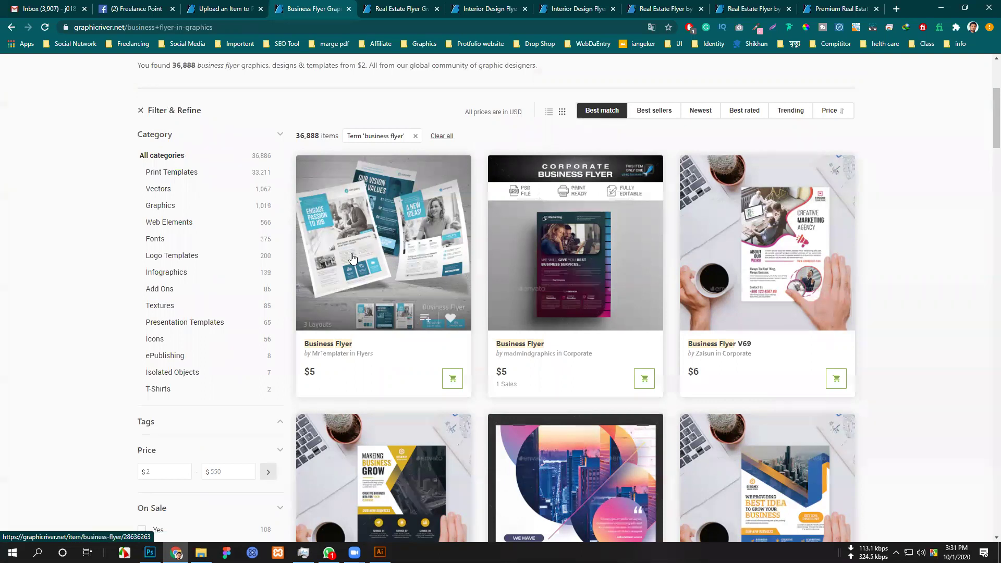
pyautogui.scroll(1, 352, 258)
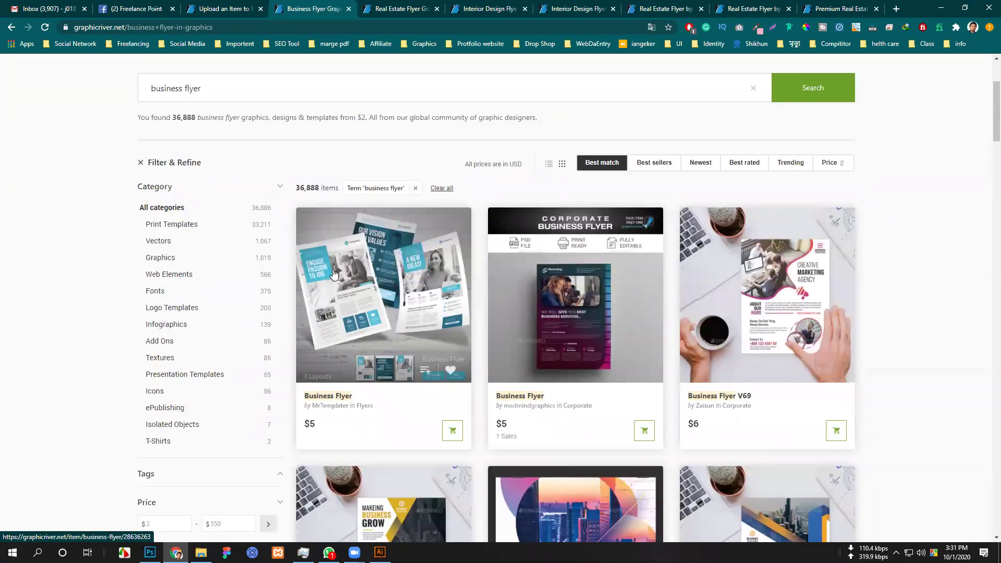
# Look over the first rows of business flyer results on GraphicRiver once more.
pyautogui.scroll(2, 334, 275)
pyautogui.scroll(-5, 332, 277)
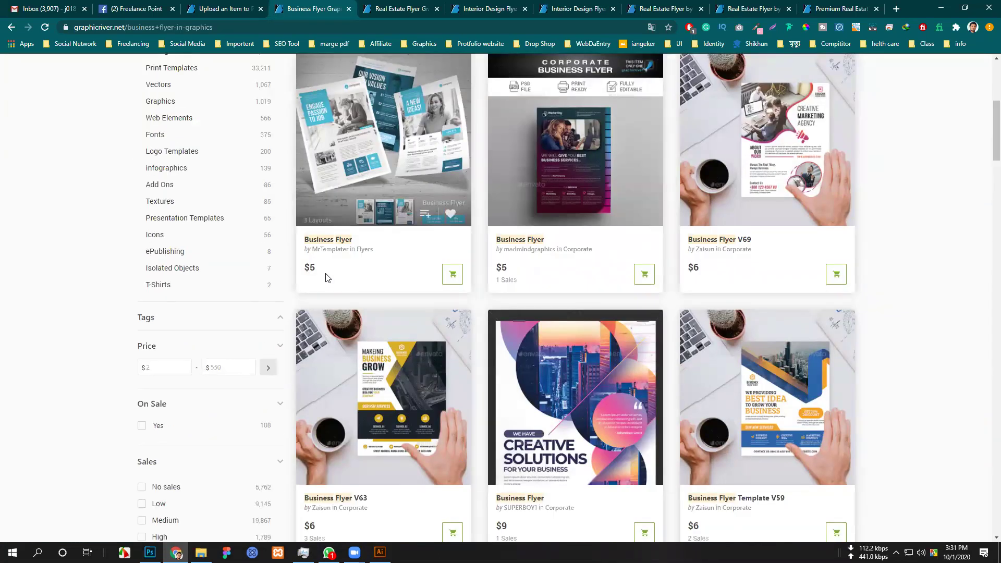
pyautogui.scroll(4, 326, 277)
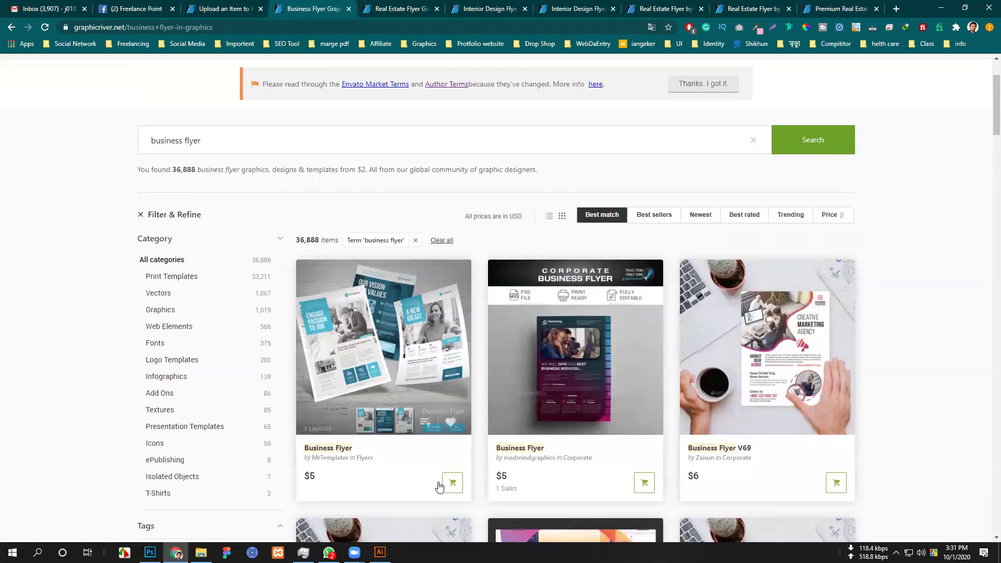
# Switch to Photoshop and close the business card document 4.psd without saving its changes.
pyautogui.click(200, 553)
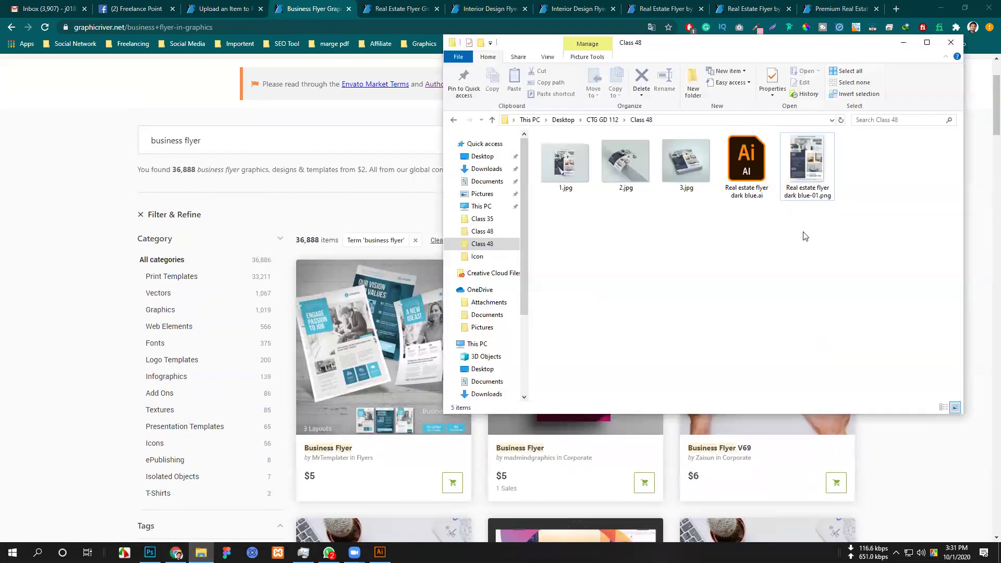
pyautogui.click(380, 552)
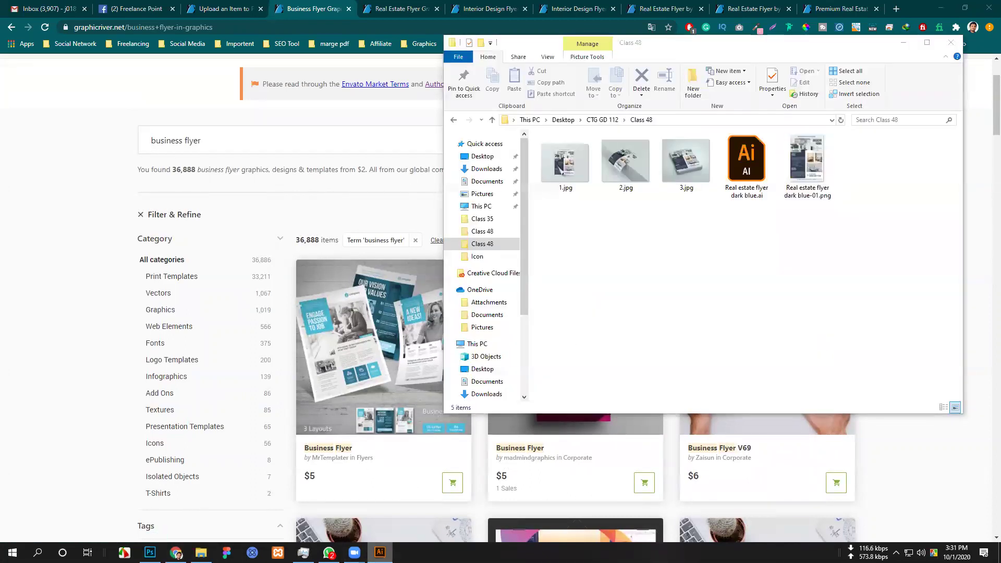
pyautogui.click(380, 552)
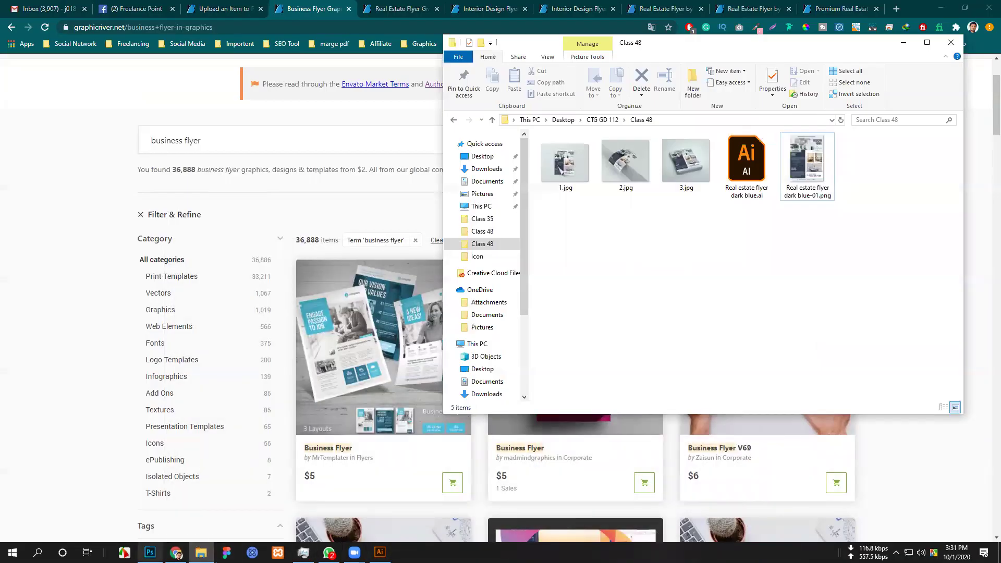
pyautogui.hotkey('alt', 'Tab')
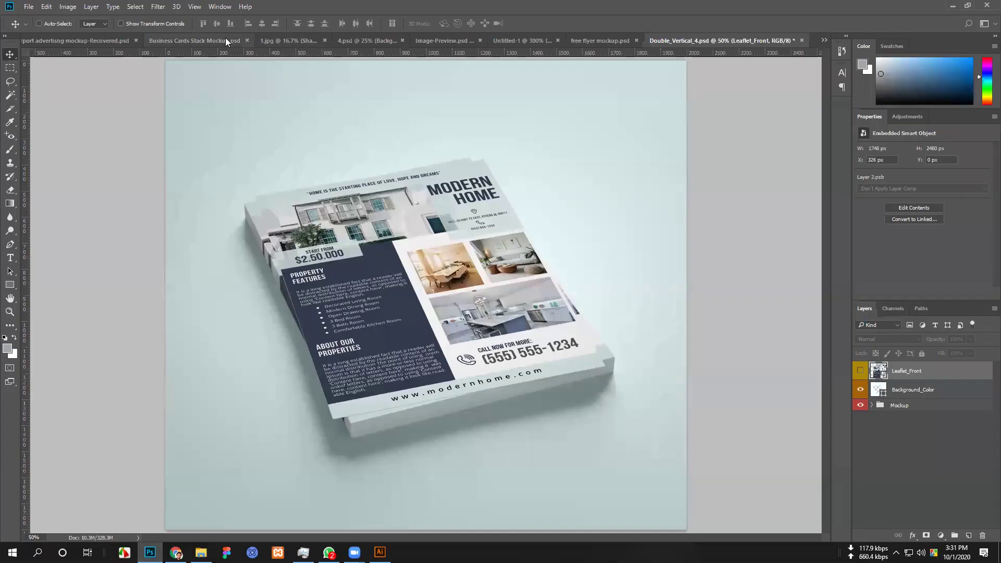
pyautogui.click(368, 40)
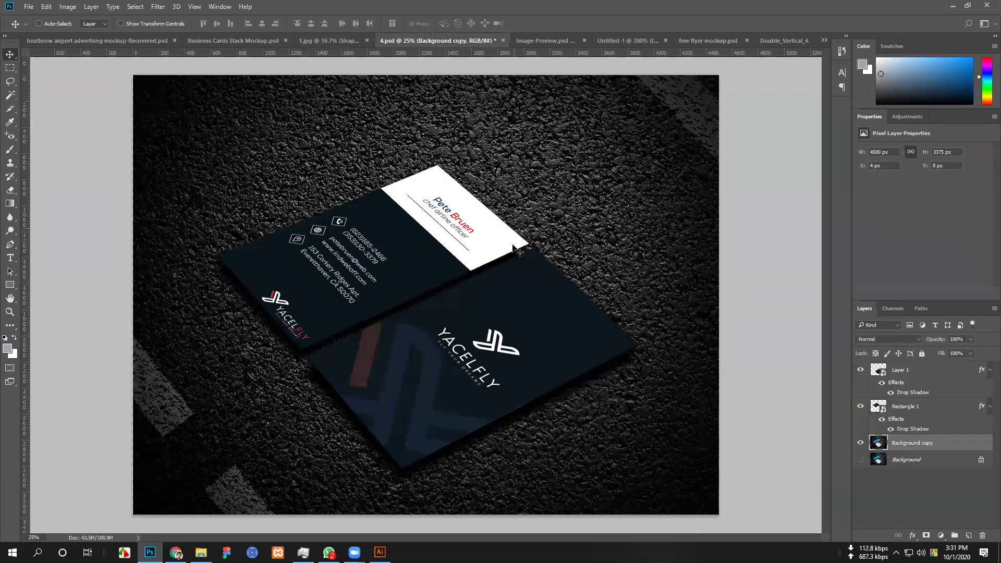
pyautogui.click(503, 41)
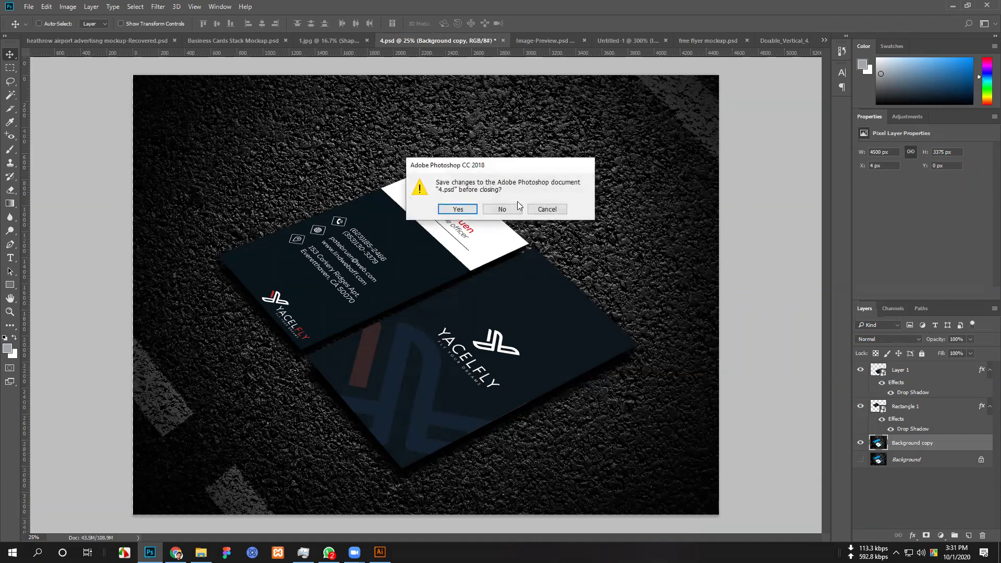
pyautogui.click(495, 208)
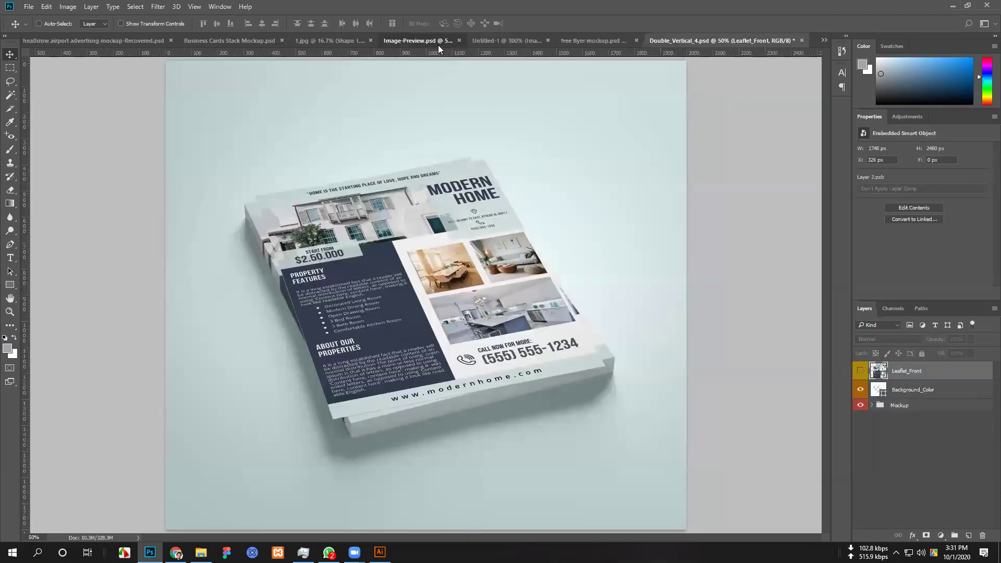
# View the Image-Preview.psd layout and close Business Cards Stack Mockup.psd without saving its changes.
pyautogui.click(438, 44)
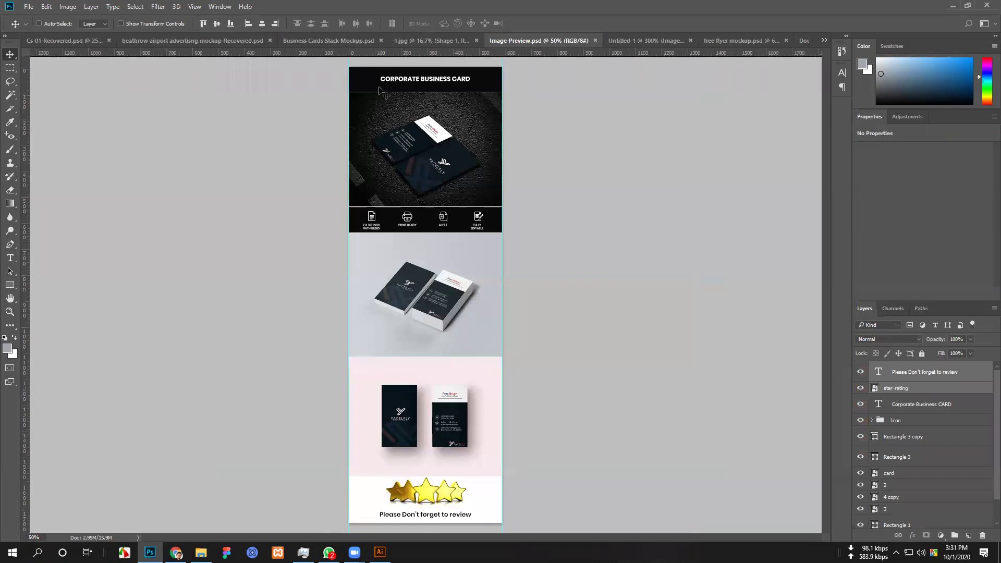
pyautogui.click(311, 41)
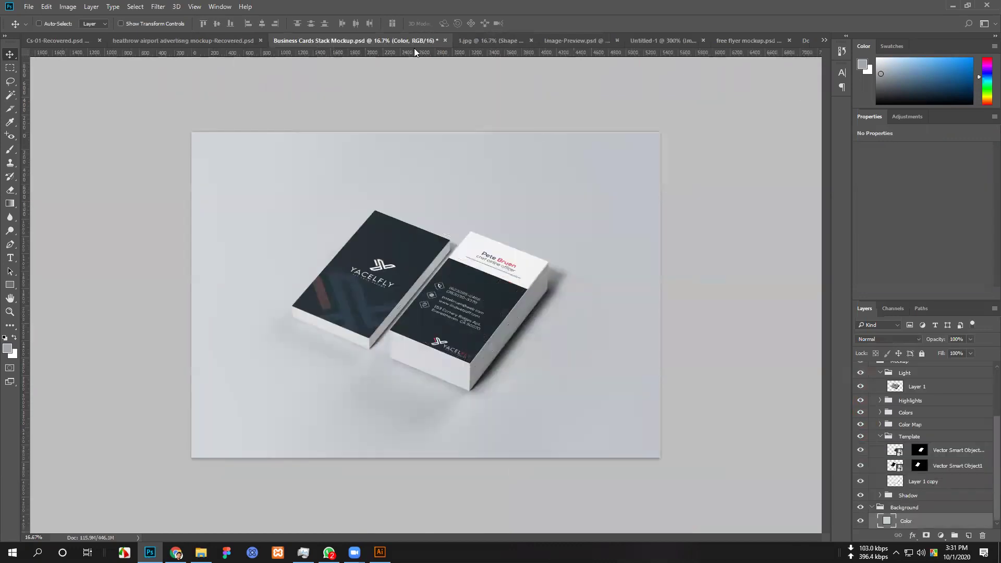
pyautogui.click(445, 41)
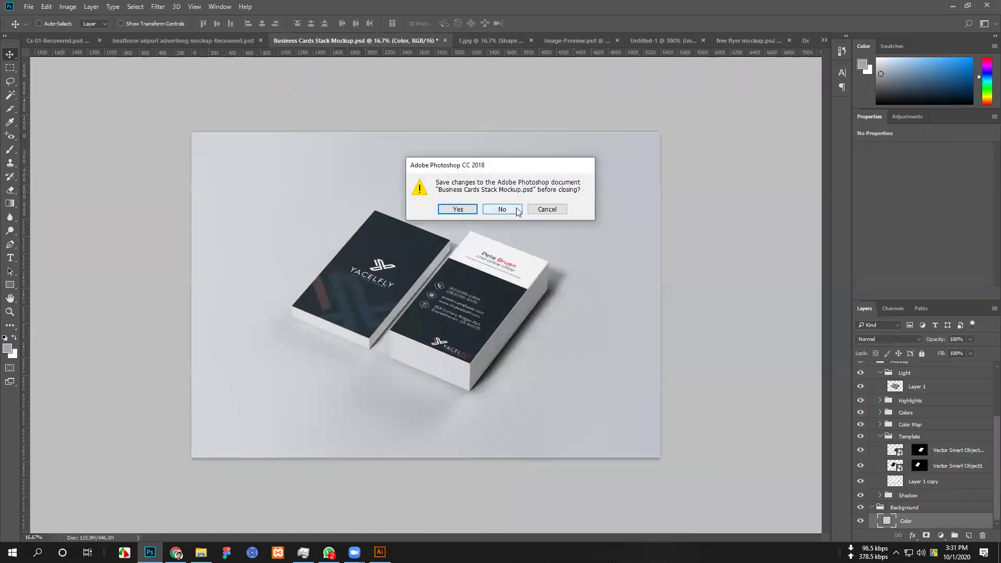
pyautogui.click(516, 209)
# Bring up the recovered heathrow airport advertising mockup document.
pyautogui.click(250, 41)
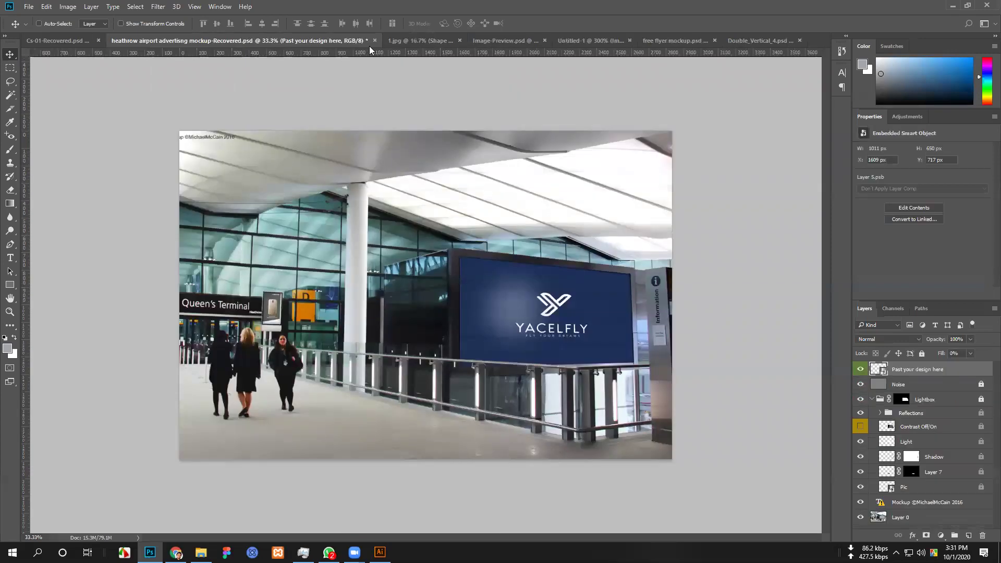
# Close the 1.jpg business card mockup document without saving its changes.
pyautogui.click(419, 41)
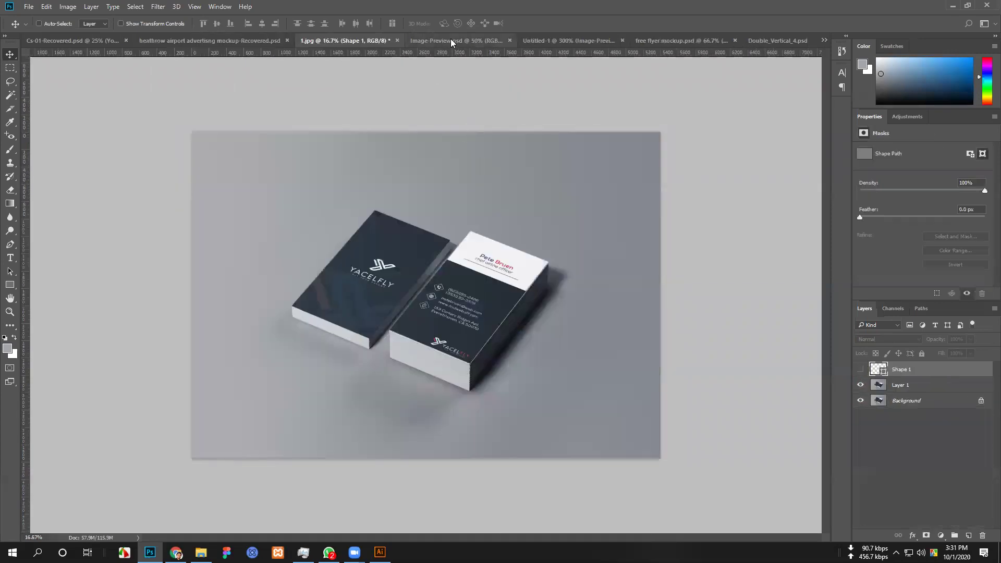
pyautogui.click(395, 40)
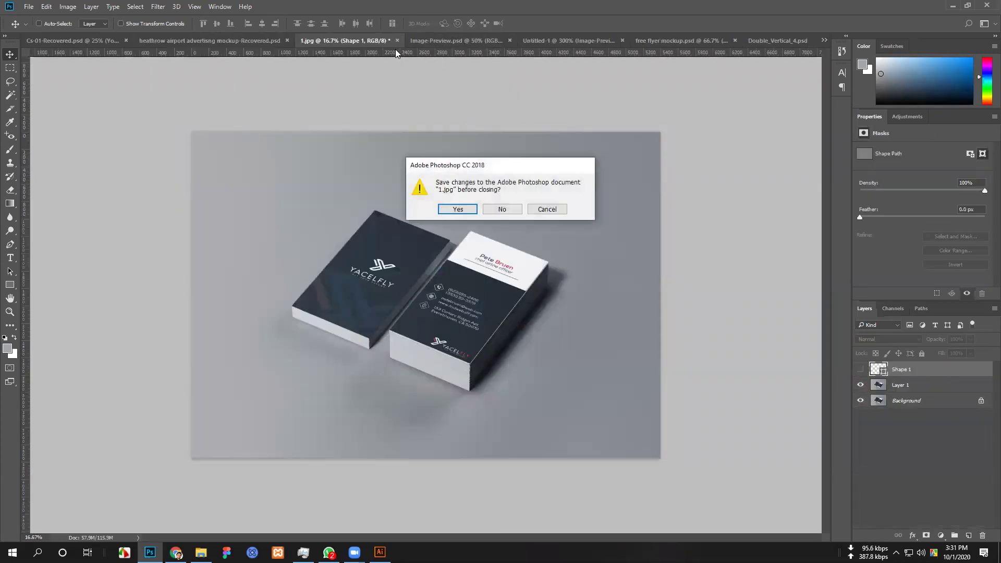
pyautogui.click(502, 209)
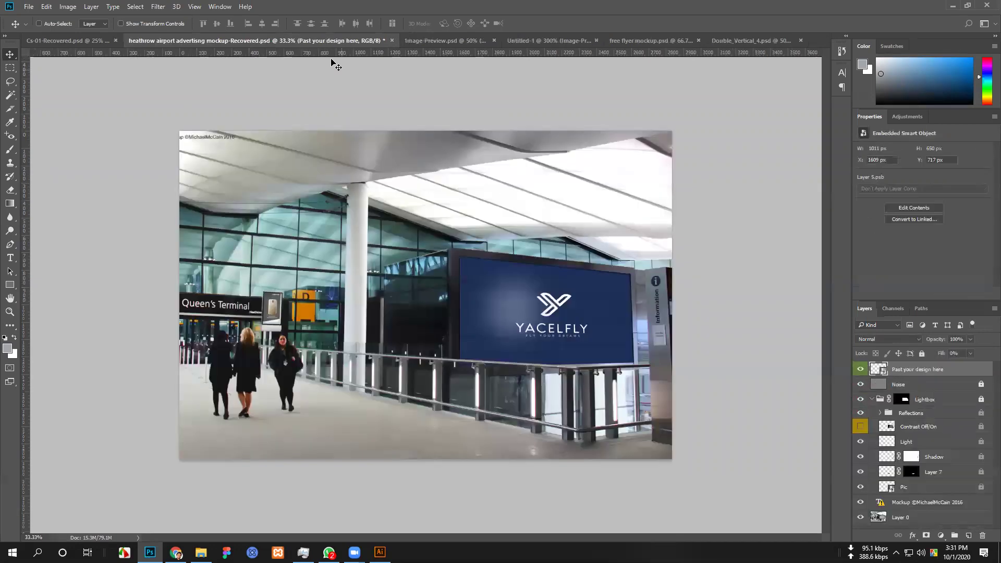
# Check Image-Preview.psd's canvas size against GraphicRiver's image preview requirements in the browser, and view the Interior Design Flyer item page.
pyautogui.click(477, 41)
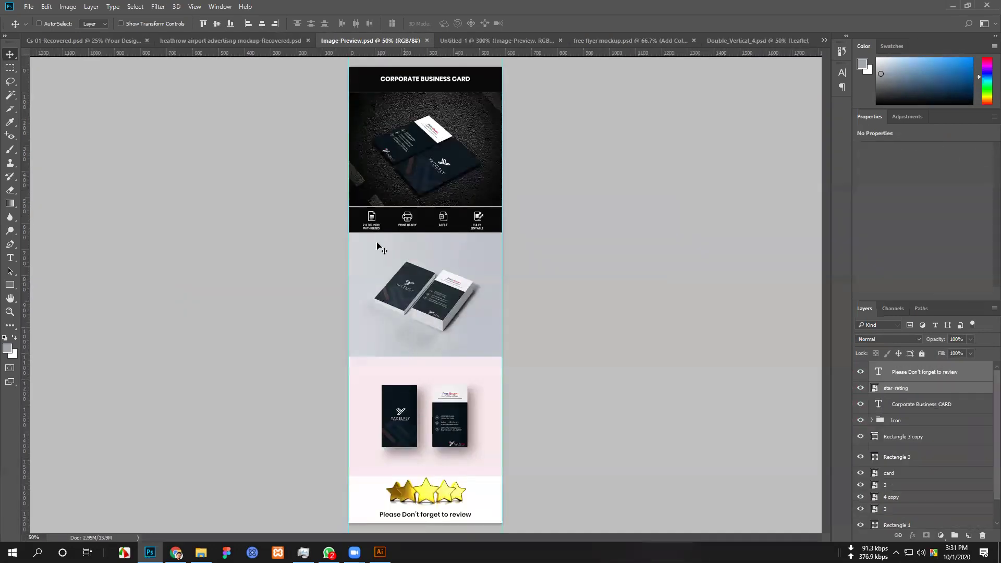
pyautogui.hotkey('ctrl', 'alt', 'c')
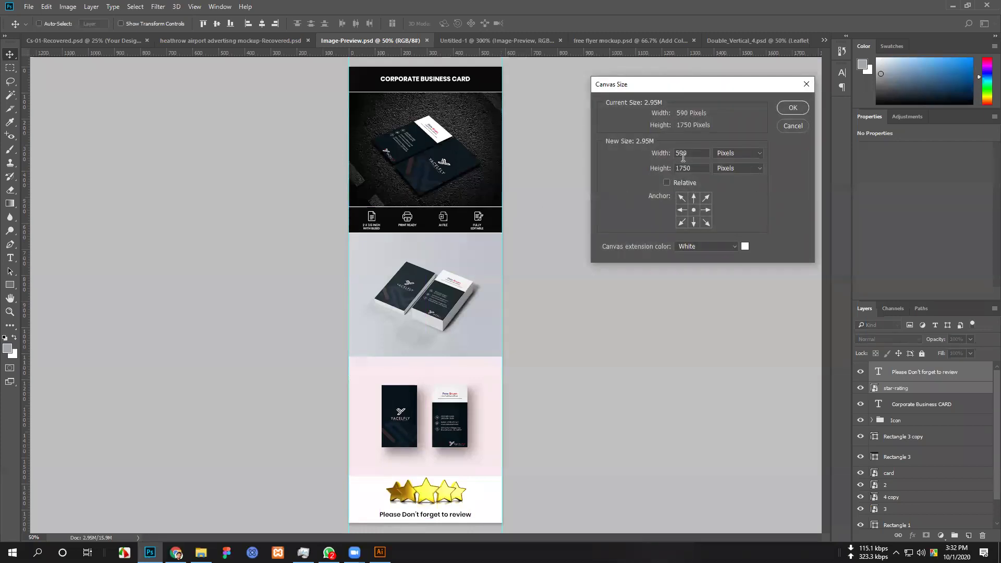
pyautogui.click(176, 553)
pyautogui.click(198, 9)
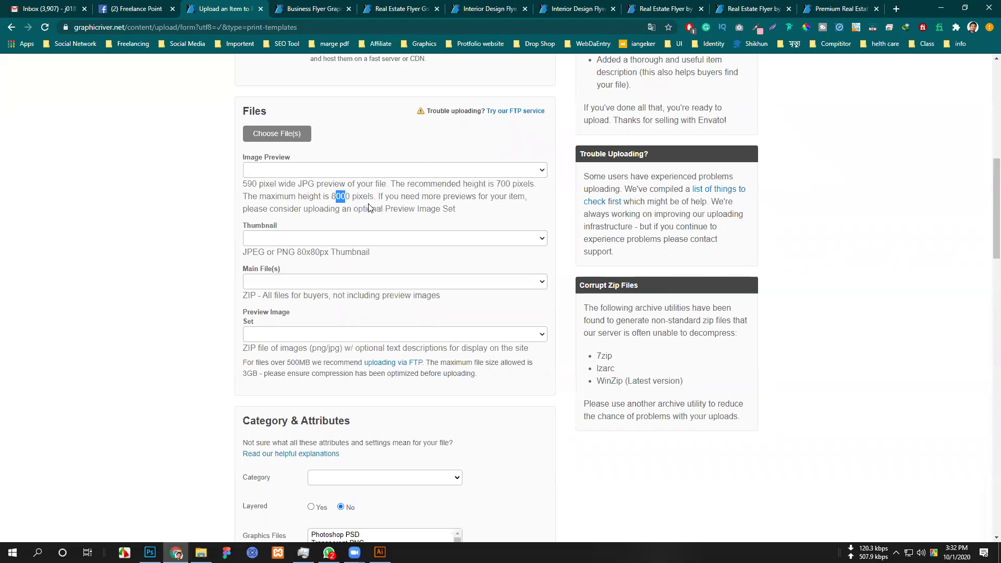
pyautogui.click(380, 552)
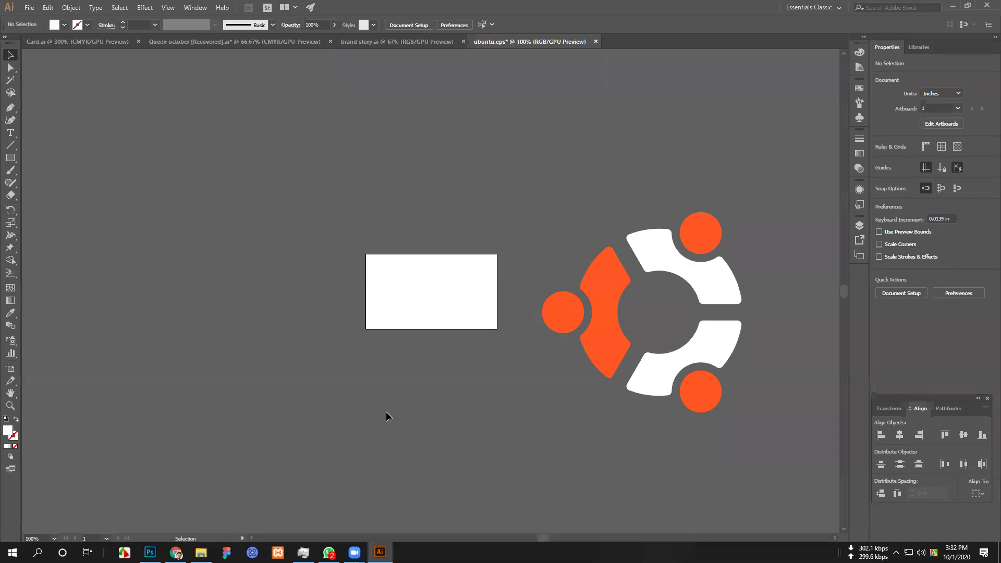
pyautogui.click(380, 552)
pyautogui.click(150, 552)
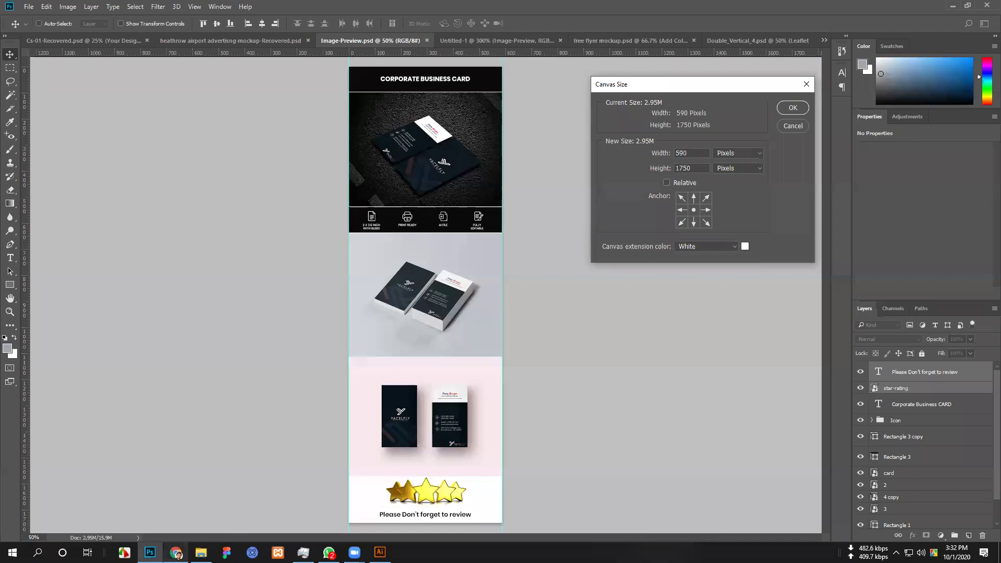
pyautogui.click(176, 552)
pyautogui.click(572, 12)
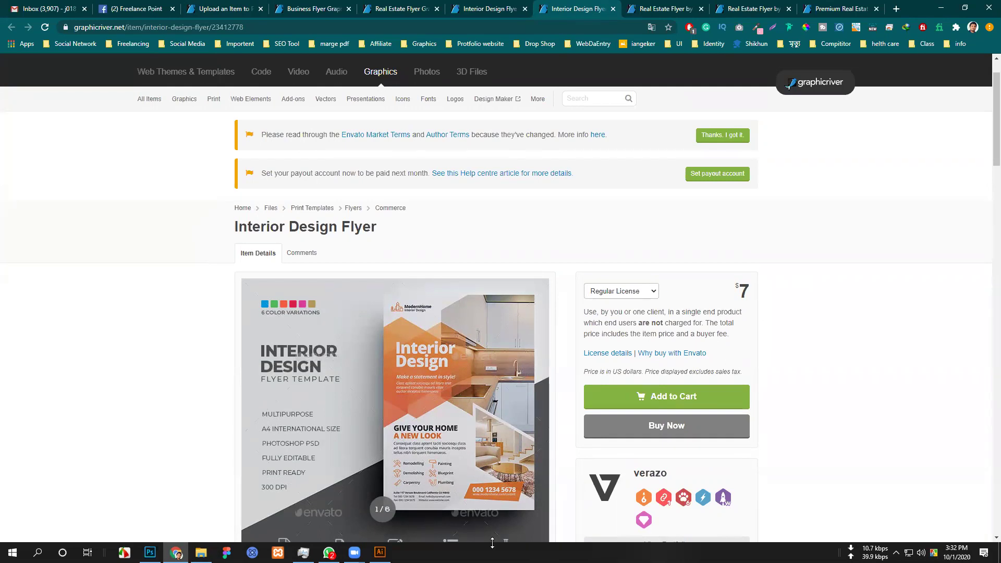
# Switch to Zoom and bring up the running CTG GD 1005 meeting window.
pyautogui.moveTo(355, 552)
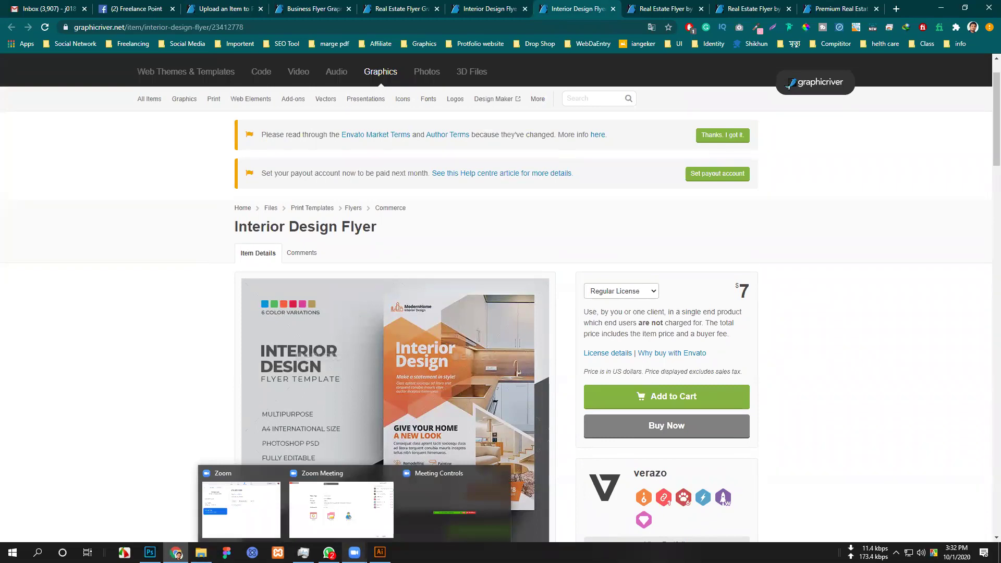
pyautogui.click(355, 552)
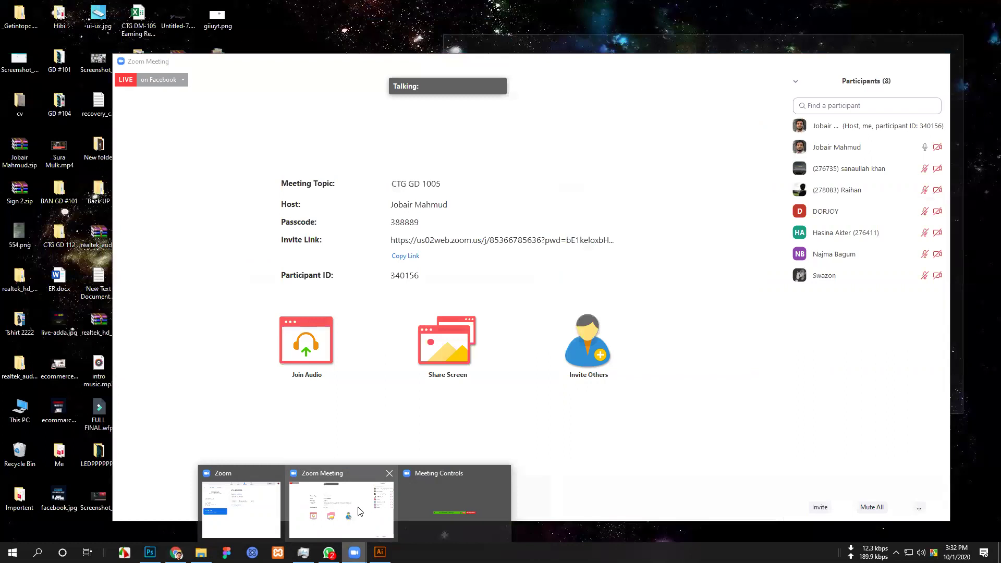
pyautogui.click(359, 511)
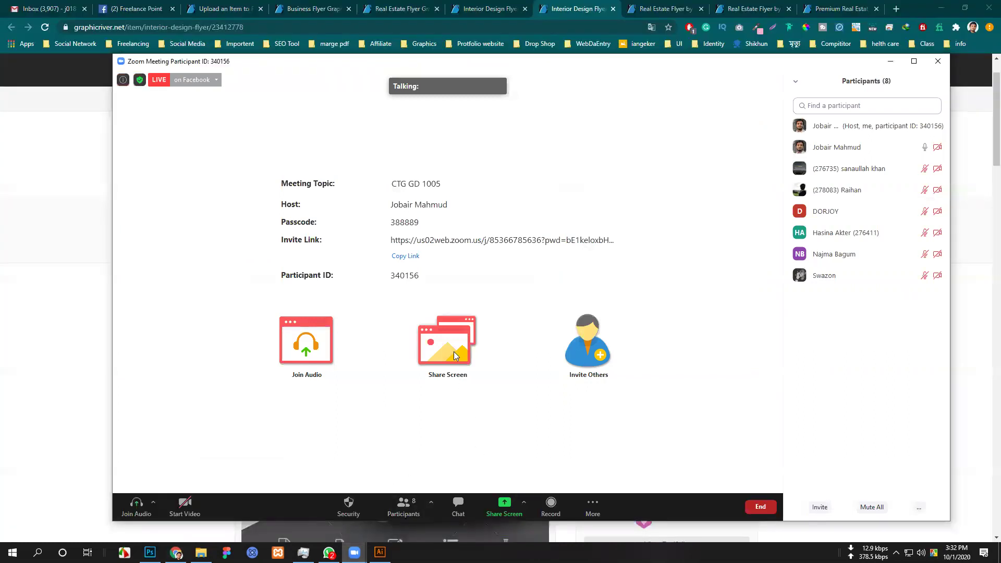
pyautogui.click(356, 547)
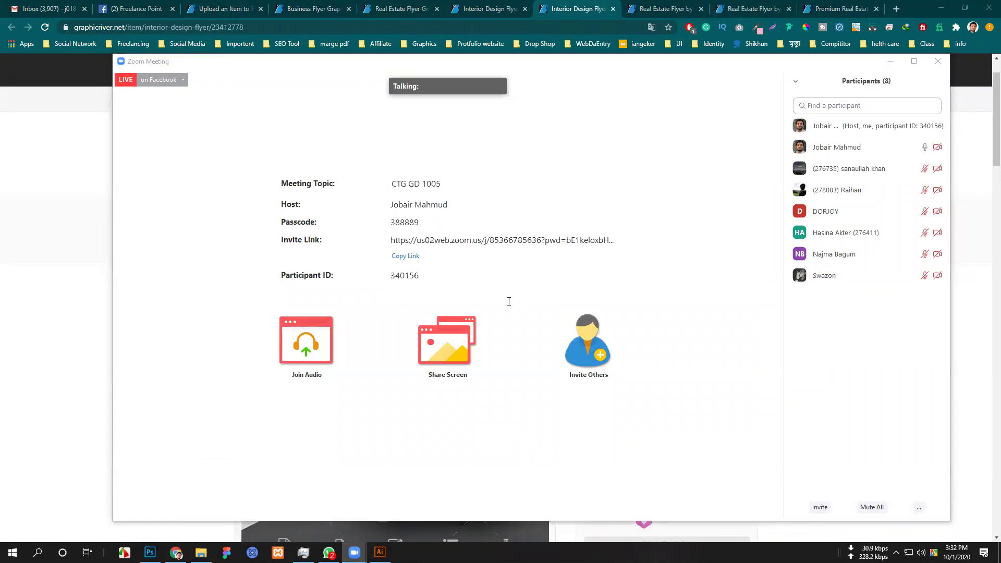
# Switch to WhatsApp and send the copied CTG GD 1005 Zoom invitation, including the meeting passcode, to the contact last sent the BAN GD 566 invitation.
pyautogui.hotkey('alt', 'Tab')
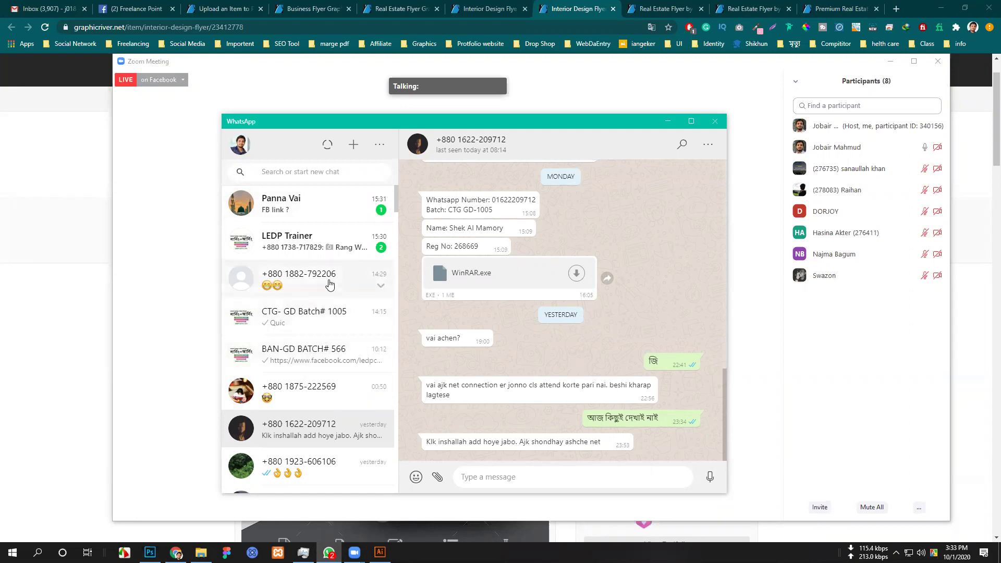
pyautogui.click(329, 323)
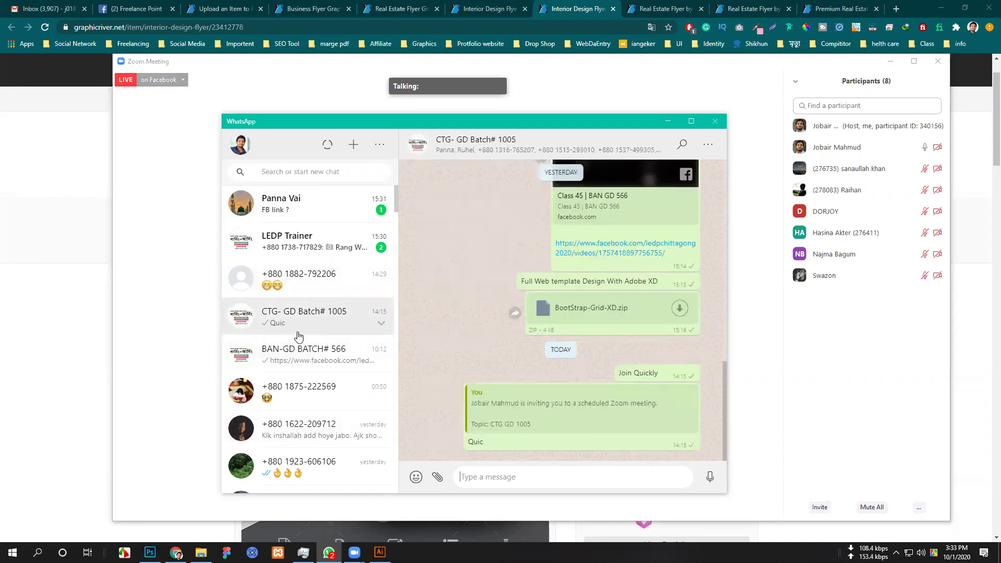
pyautogui.scroll(-3, 311, 379)
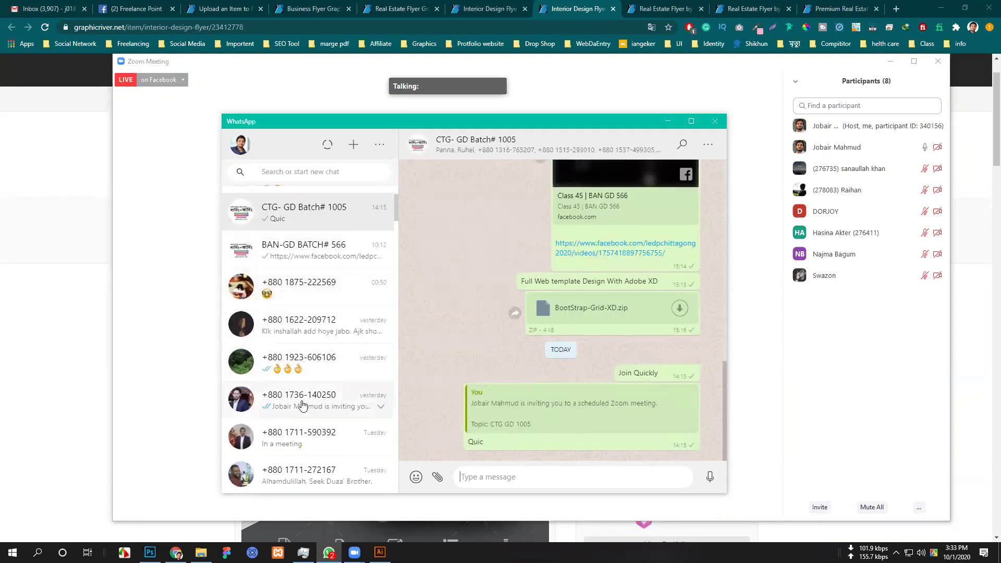
pyautogui.click(299, 350)
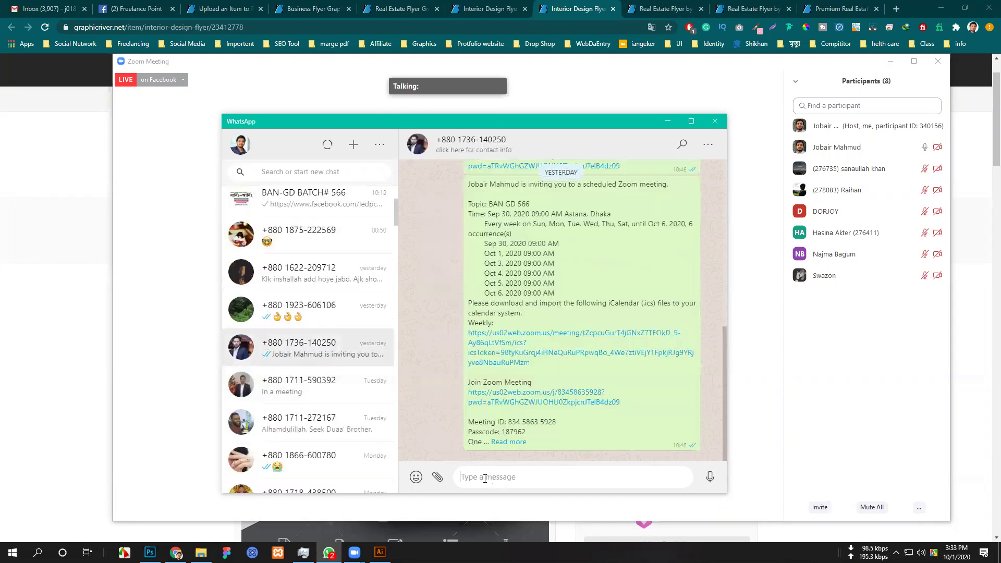
pyautogui.hotkey('ctrl', 'v')
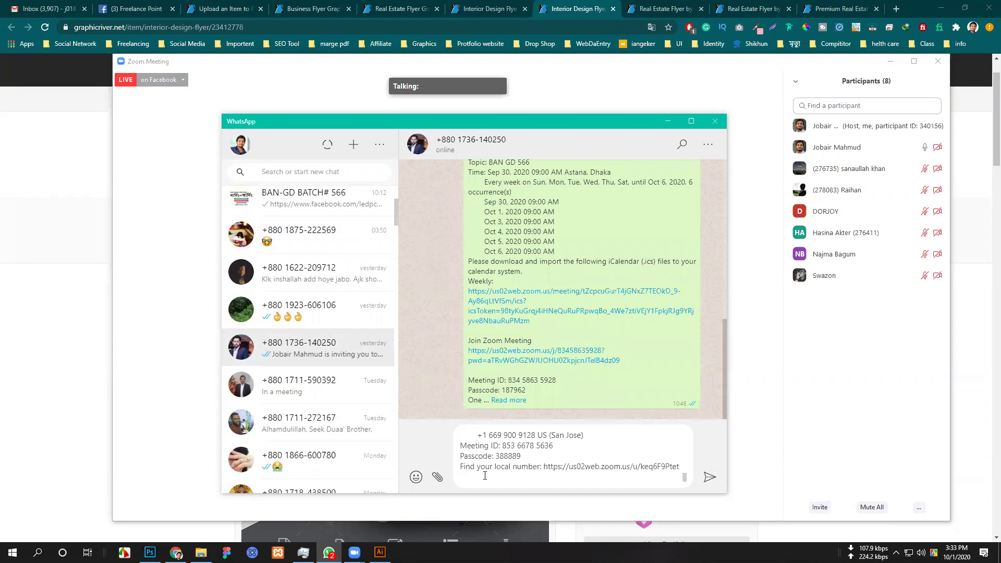
pyautogui.press('Return')
pyautogui.scroll(10, 594, 354)
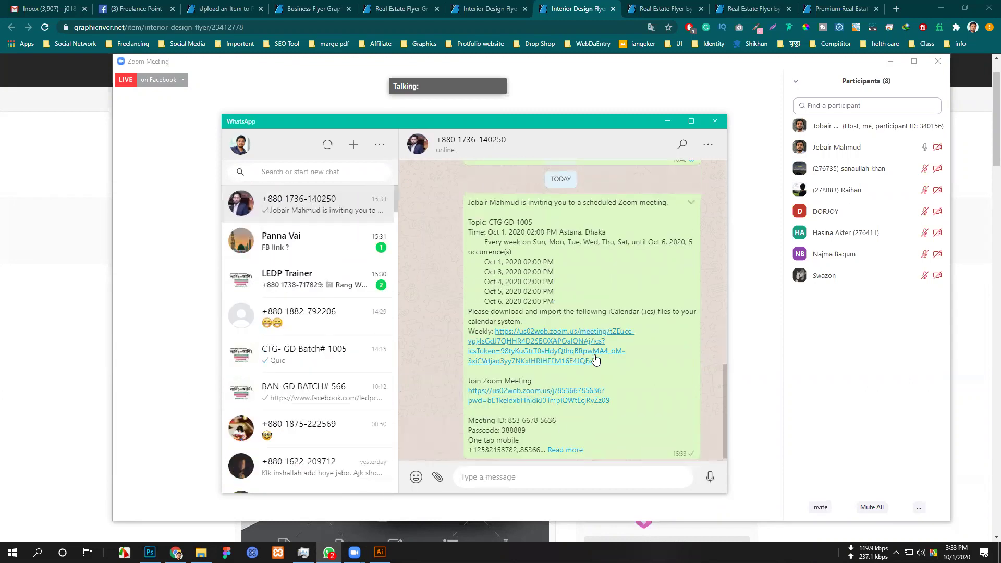
pyautogui.scroll(-5, 595, 357)
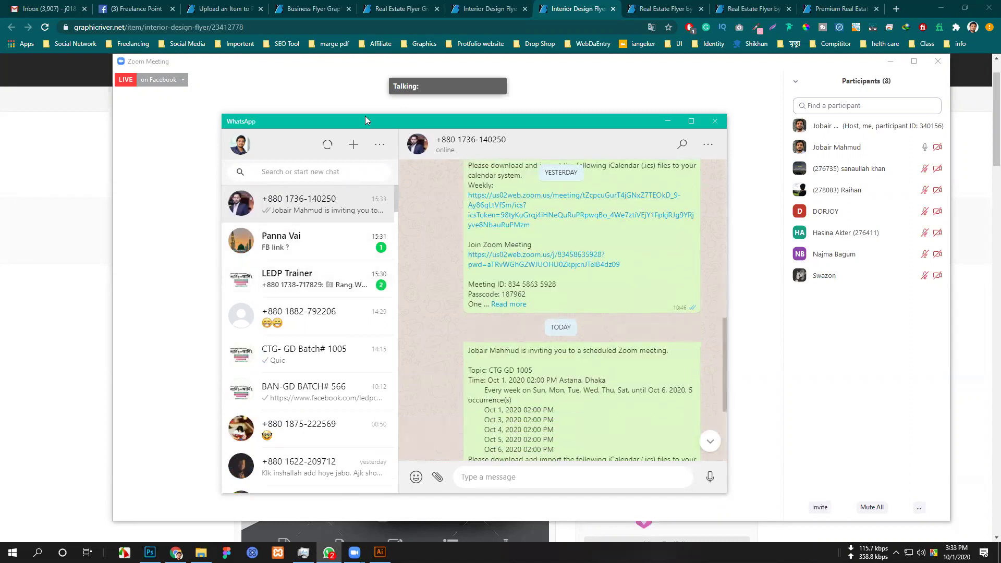
# Switch to Facebook in the browser, open the home feed with the Light look of the new design, and dismiss the feedback tip.
pyautogui.click(152, 9)
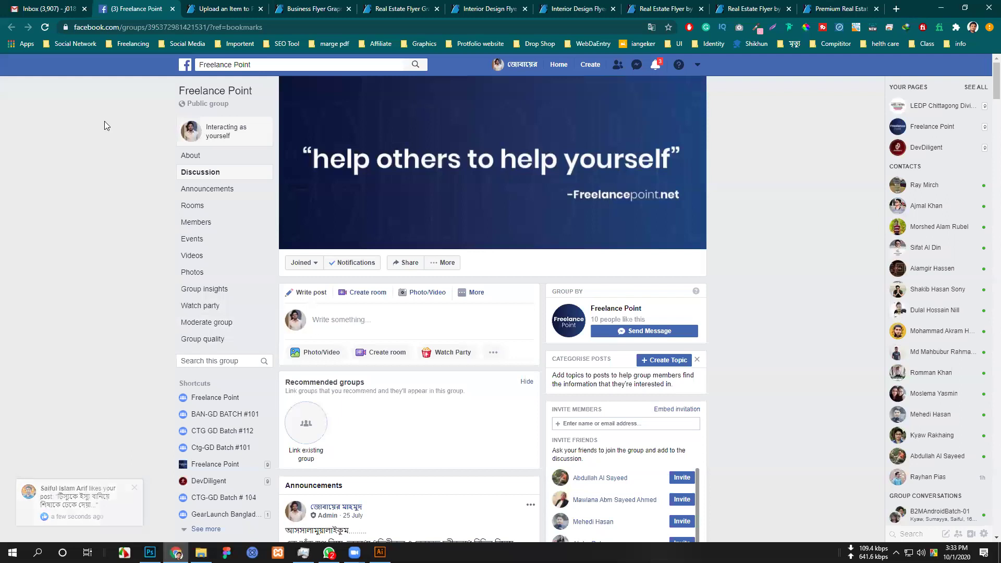
pyautogui.click(329, 552)
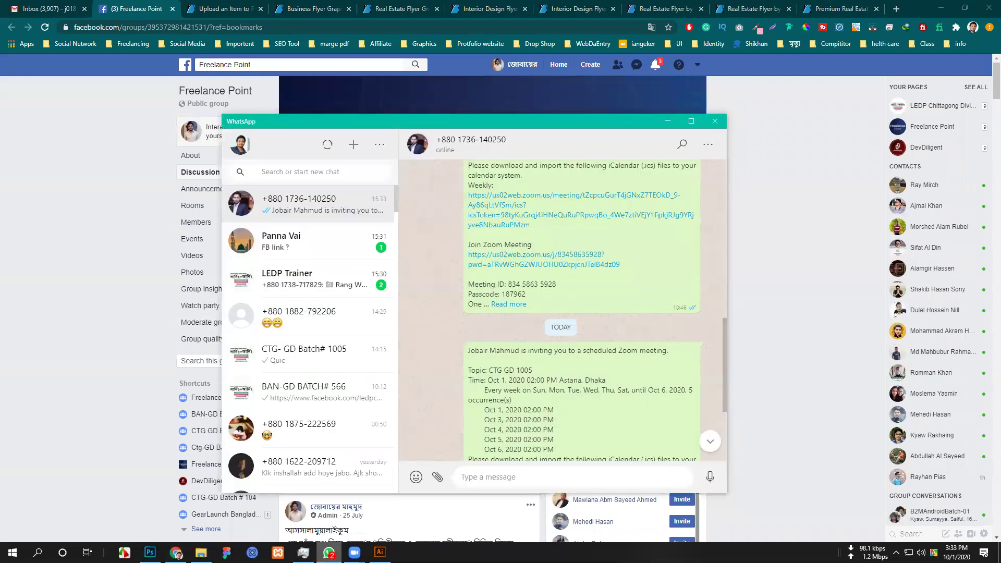
pyautogui.click(328, 552)
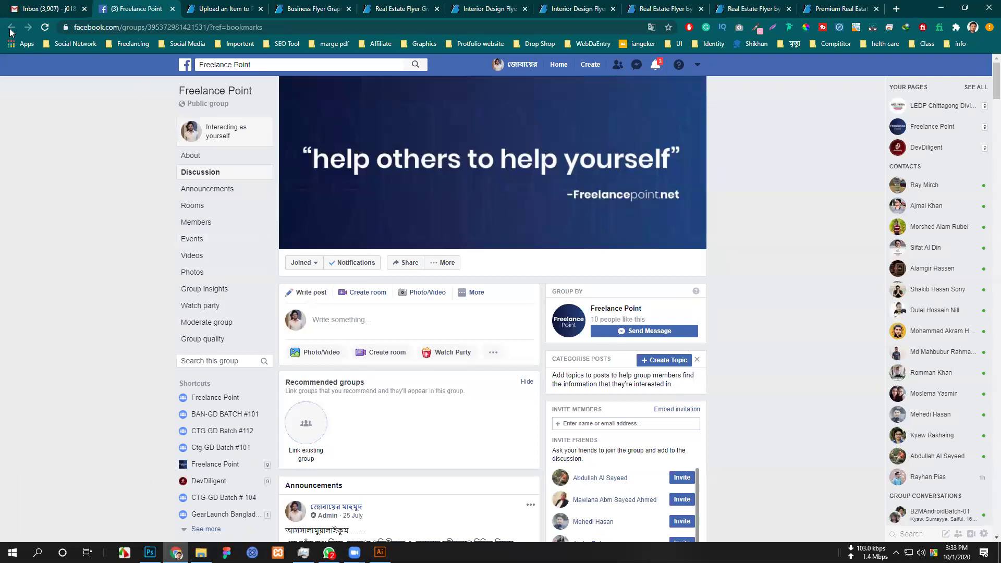
pyautogui.click(185, 67)
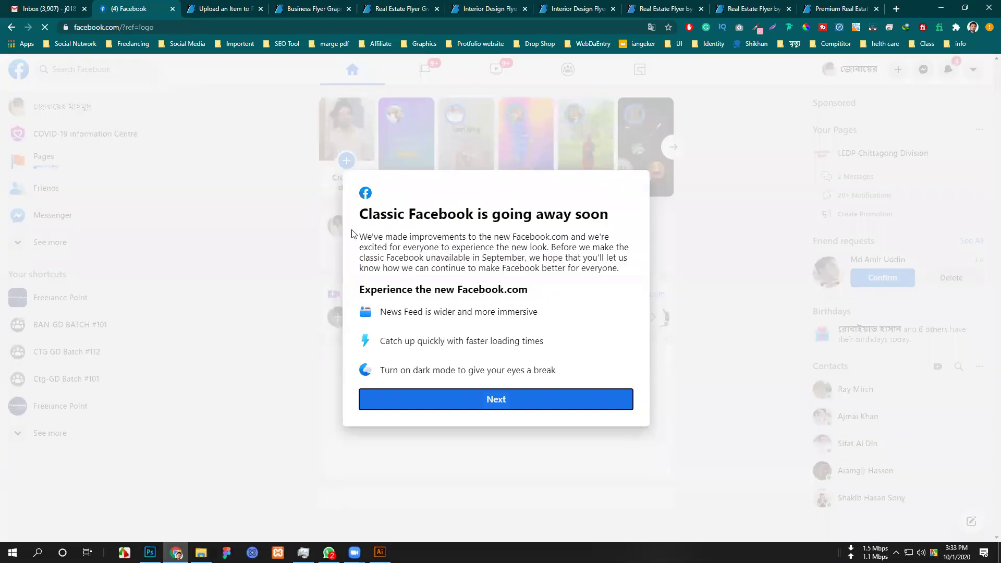
pyautogui.click(520, 405)
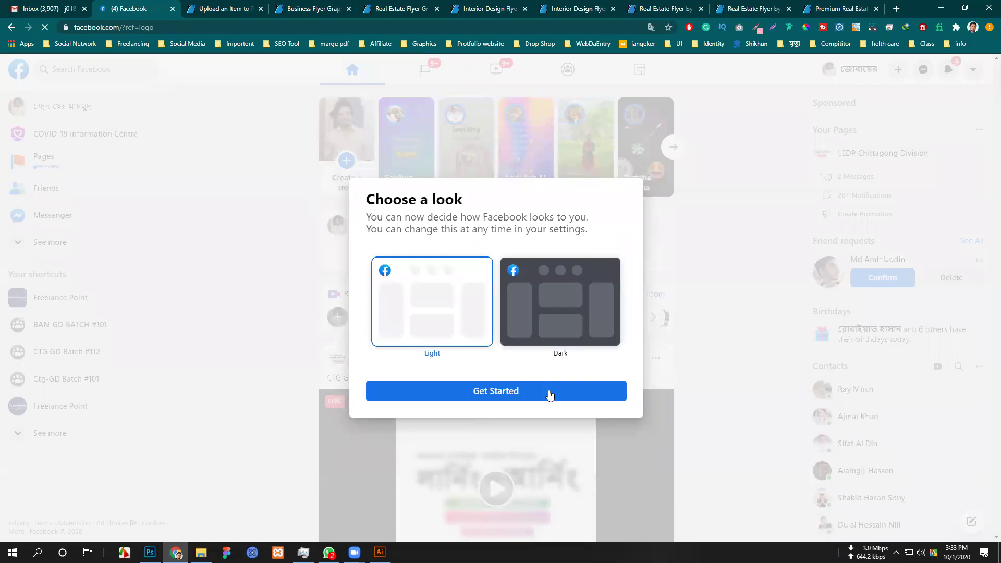
pyautogui.click(547, 395)
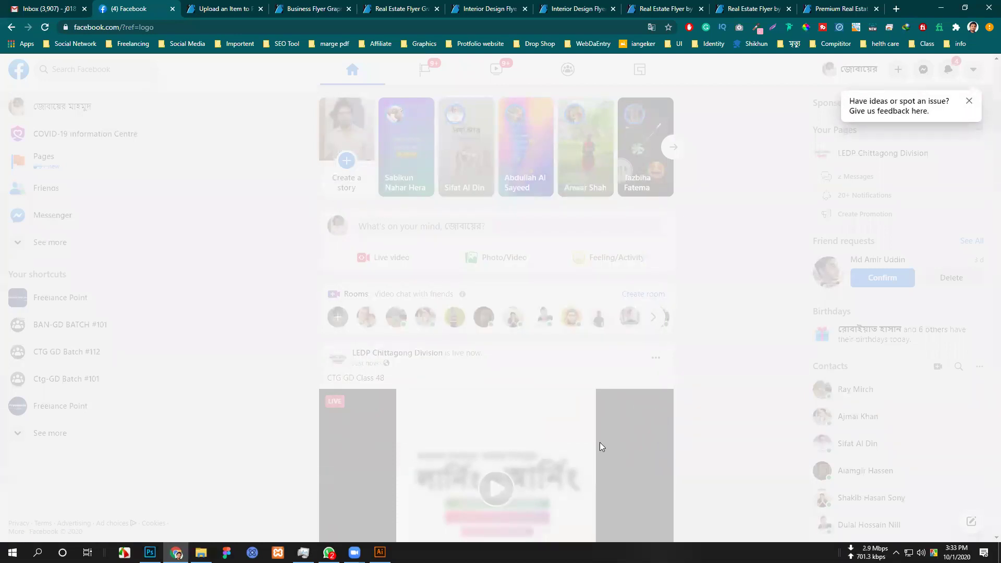
pyautogui.click(968, 106)
# Open the LEDP Chittagong Division page from its live post for CTG GD Class 48 in the feed.
pyautogui.scroll(-5, 678, 417)
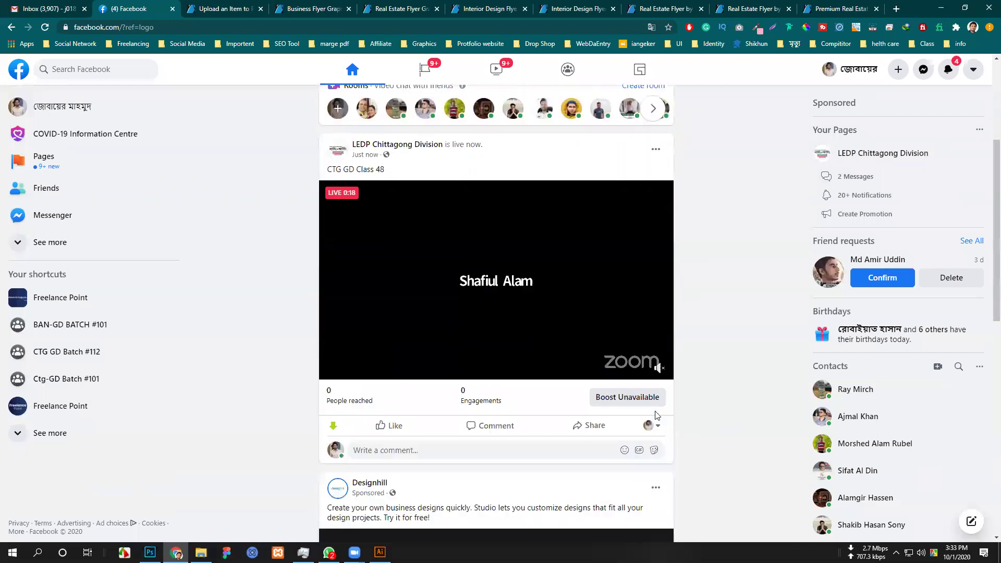
pyautogui.scroll(-3, 491, 398)
pyautogui.scroll(5, 481, 386)
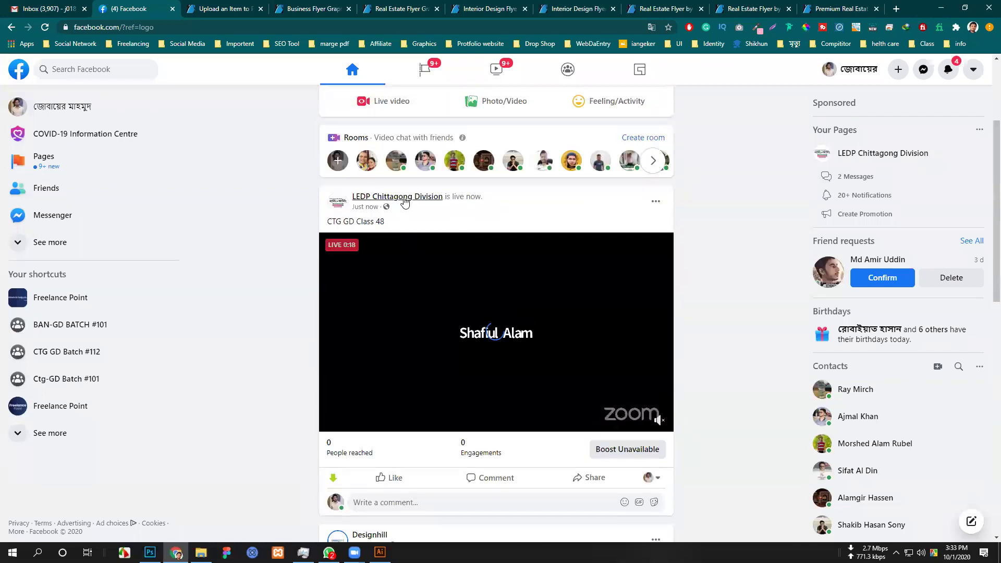
pyautogui.click(408, 201)
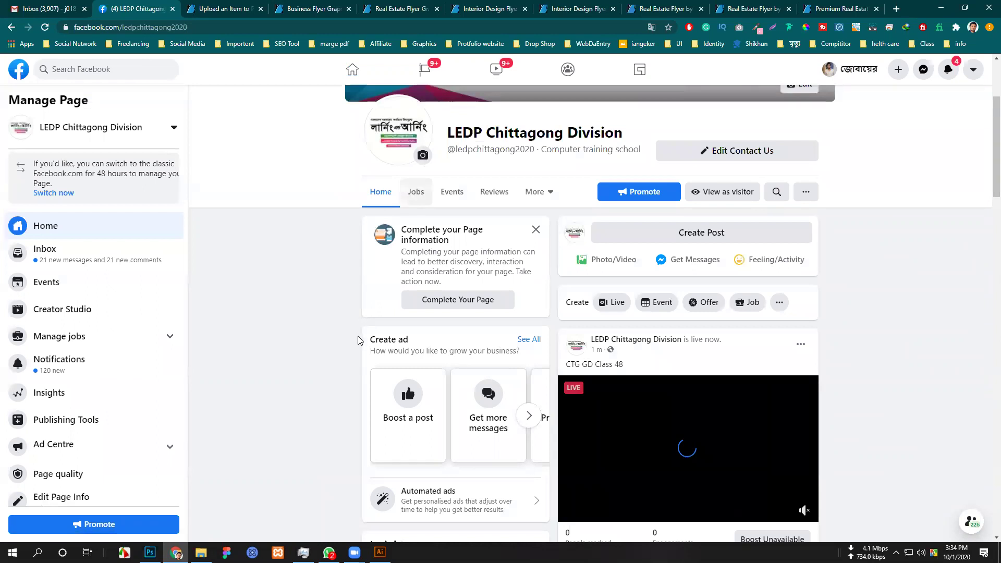
# Open the page's live video "Class 48 | CTG GD 1005 (Graphicriver)" and copy its web address.
pyautogui.scroll(-5, 344, 323)
pyautogui.scroll(-10, 333, 300)
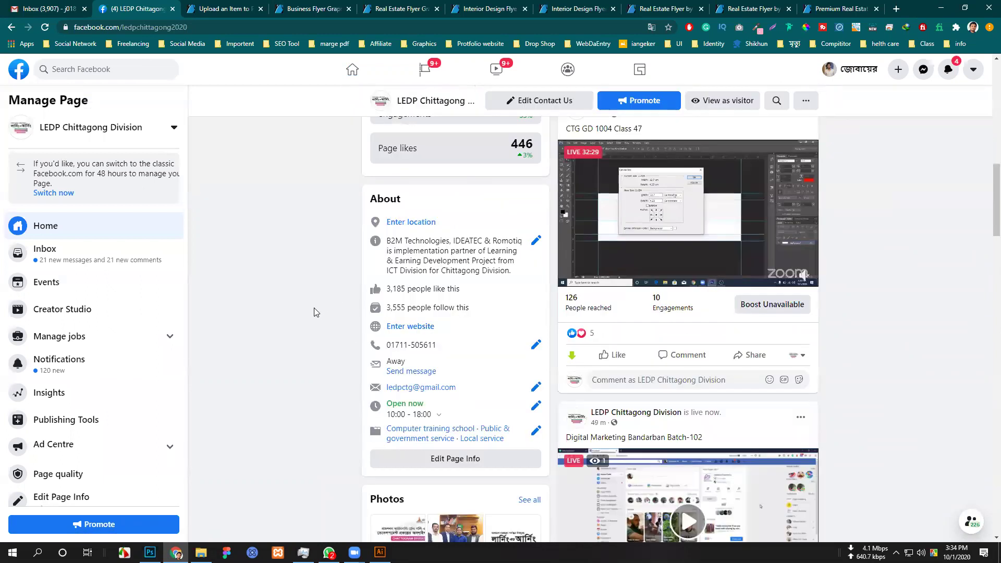
pyautogui.scroll(-5, 316, 309)
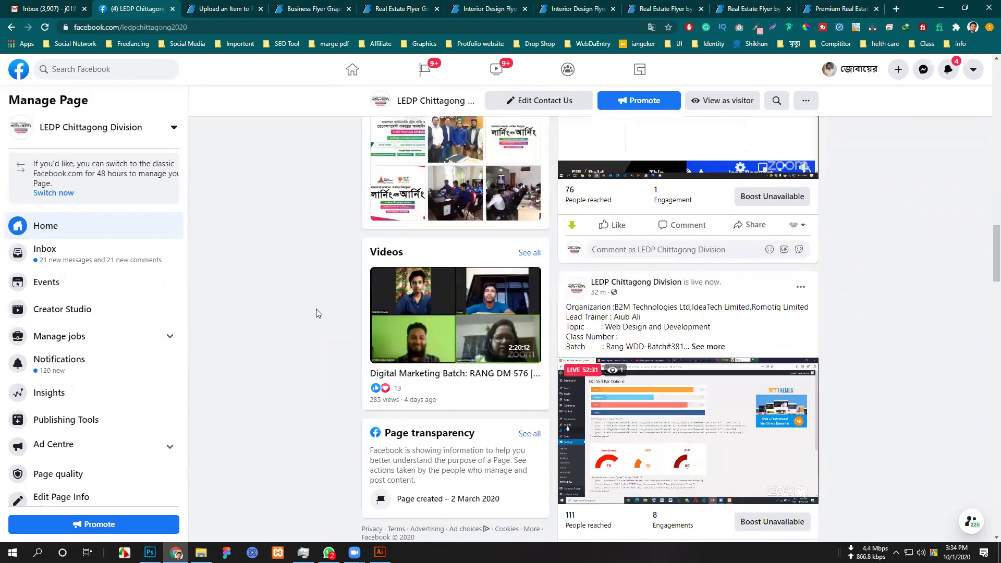
pyautogui.scroll(-6, 315, 313)
pyautogui.scroll(-10, 316, 312)
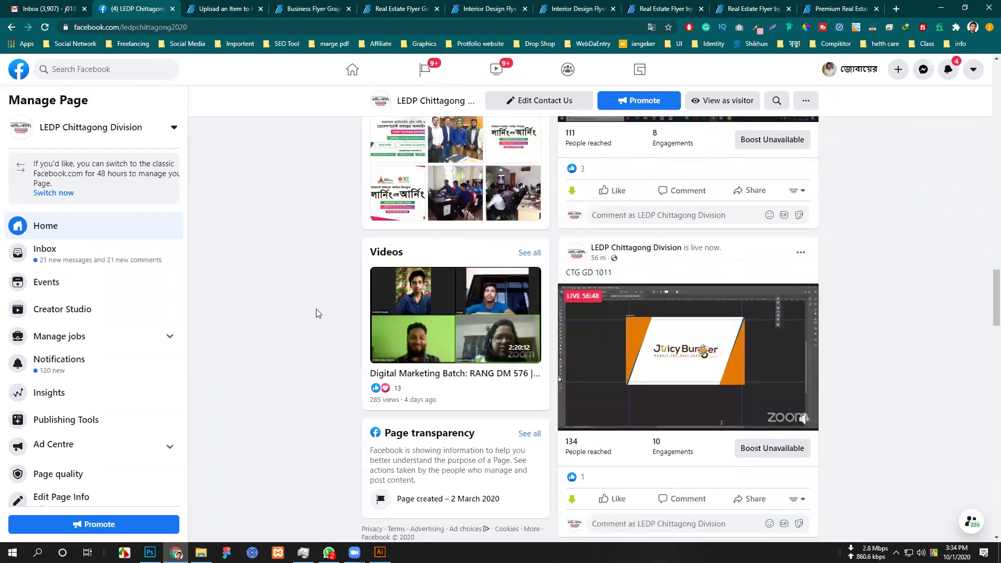
pyautogui.moveTo(753, 339)
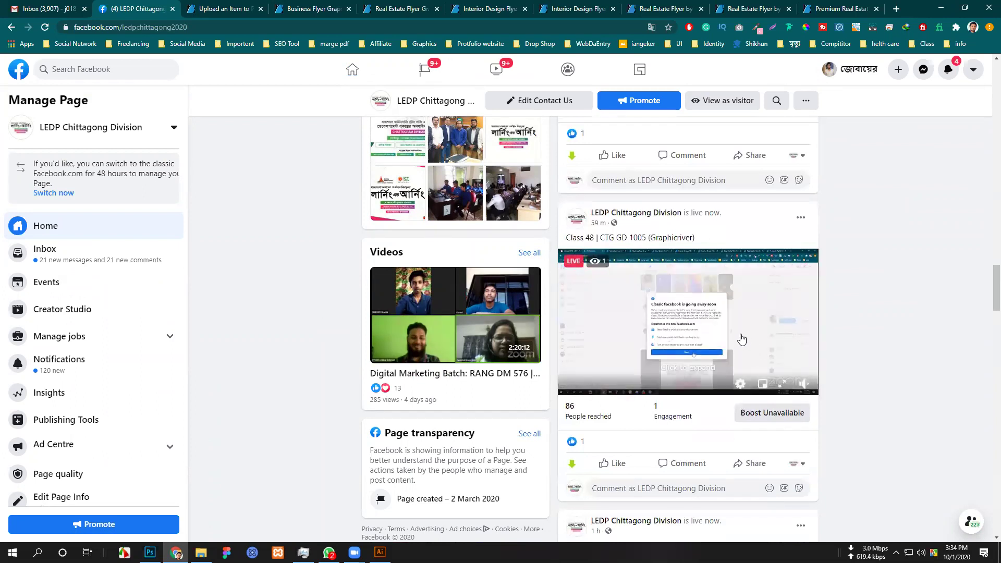
pyautogui.click(741, 337)
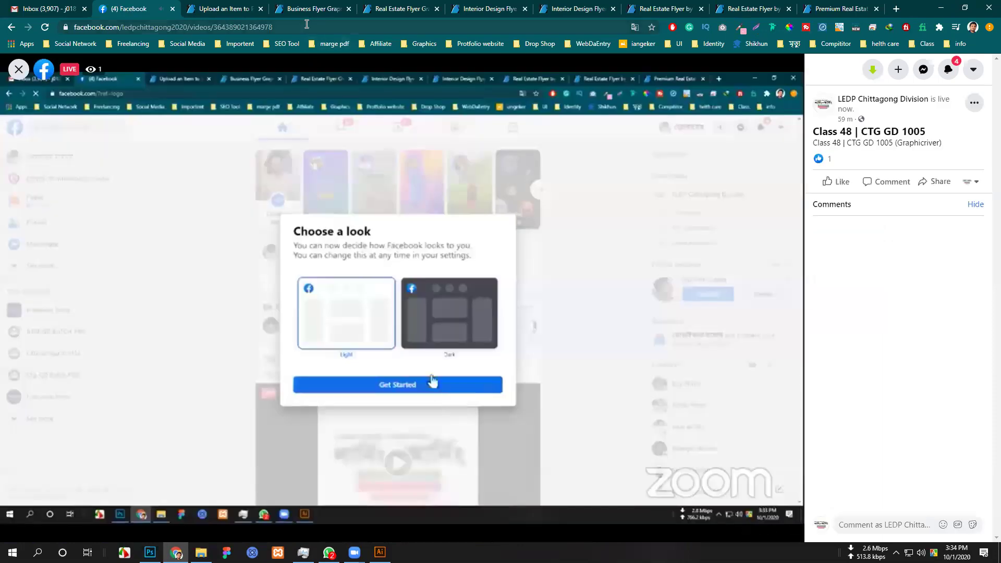
pyautogui.click(305, 25)
pyautogui.hotkey('ctrl', 'c')
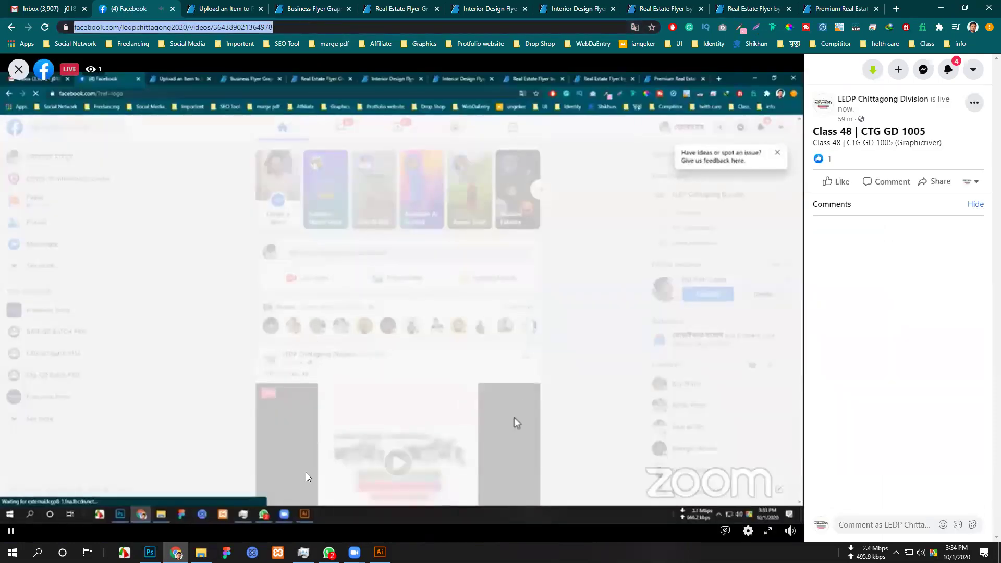
# Switch to WhatsApp, send the copied CTG GD 1005 live video link to the contact asking for the FB link, and close the browser's Facebook tab.
pyautogui.click(329, 553)
pyautogui.click(309, 256)
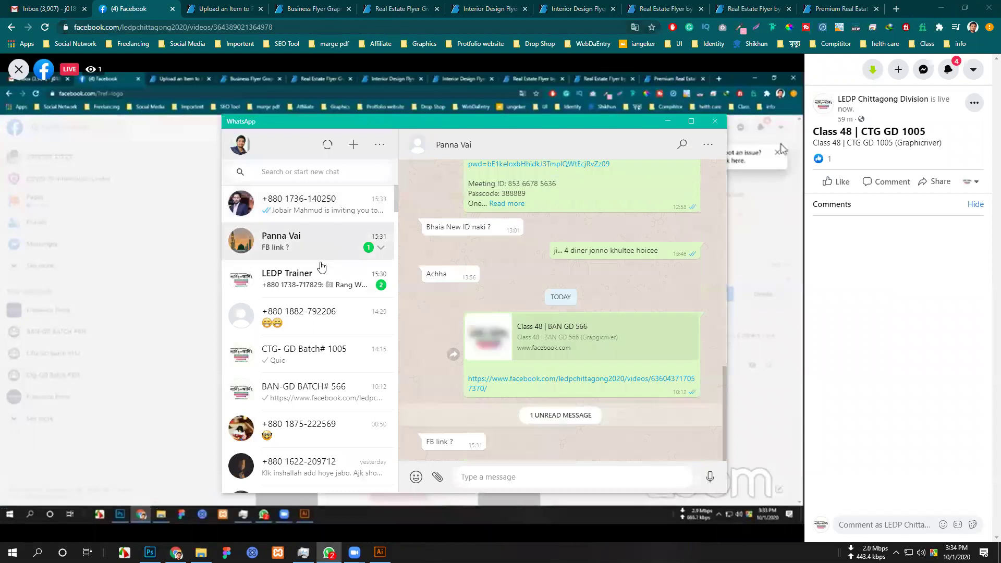
pyautogui.hotkey('ctrl', 'v')
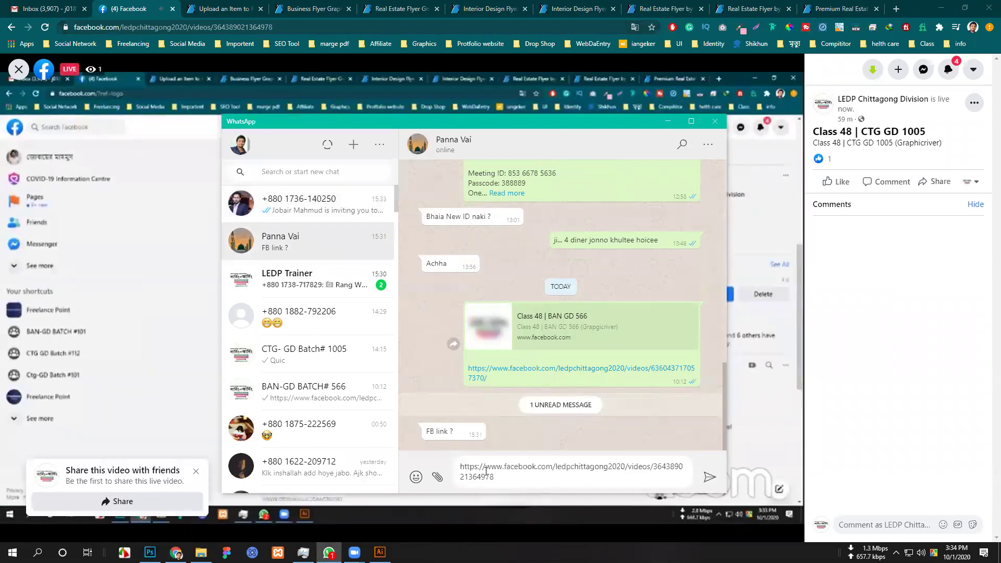
pyautogui.press('Return')
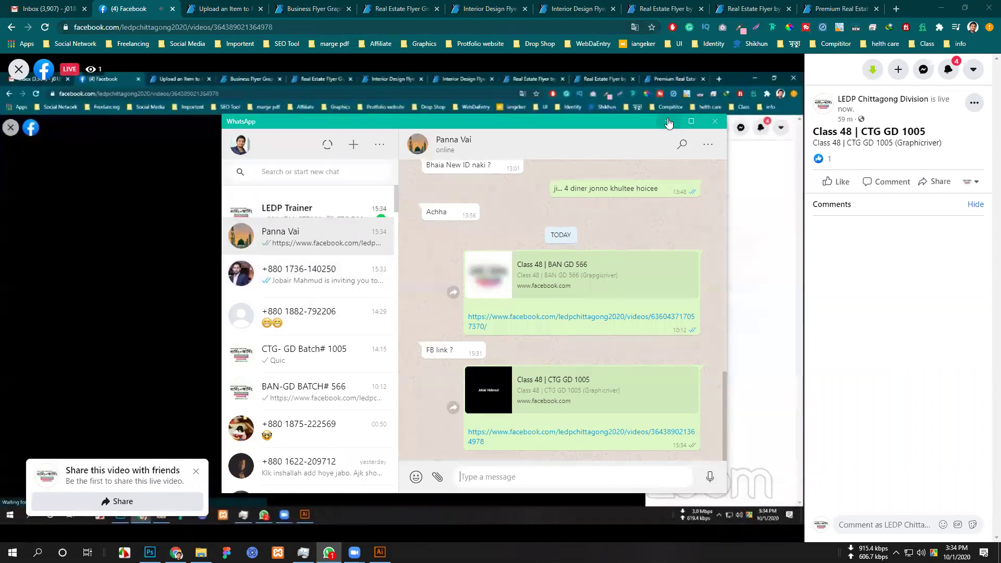
pyautogui.click(732, 140)
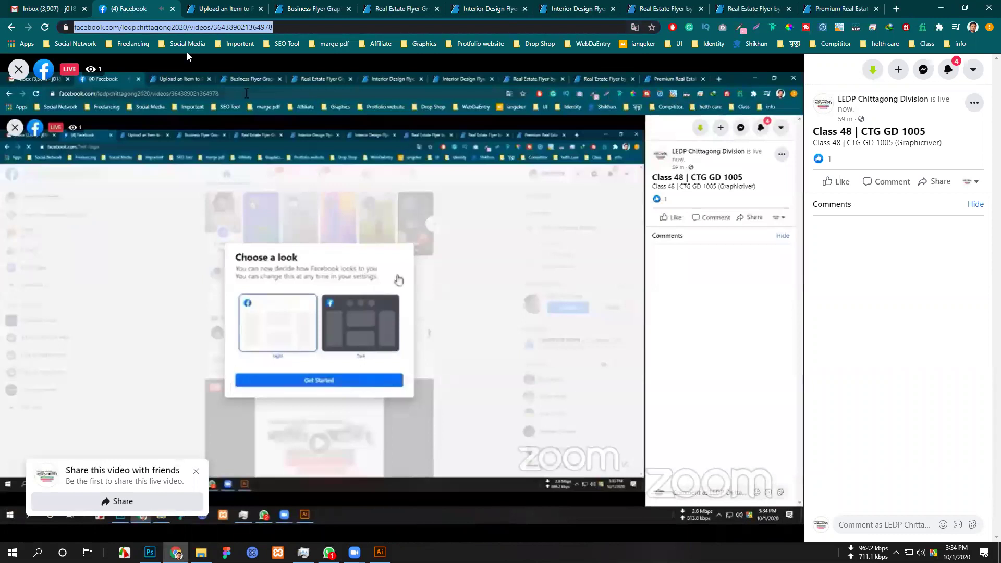
pyautogui.click(173, 9)
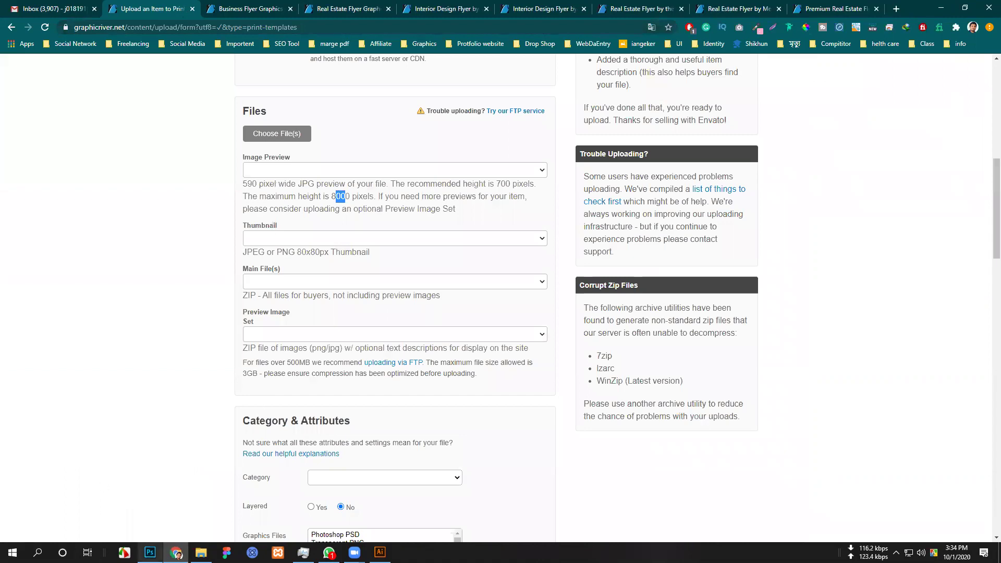
# Check the Image-Preview.psd layout in Photoshop, and examine the preview image on the Interior Design Flyer item page in the browser.
pyautogui.click(149, 552)
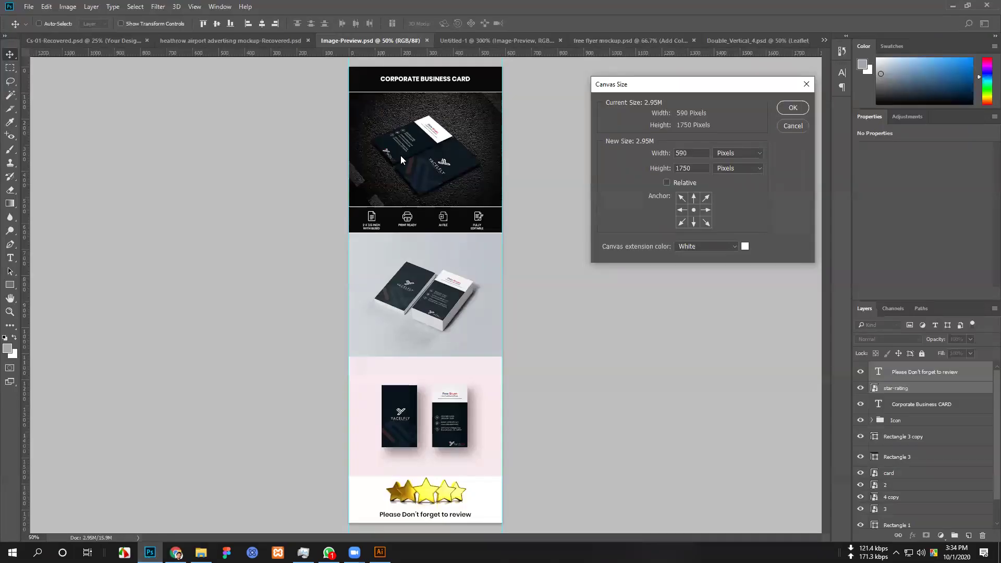
pyautogui.hotkey('alt', 'Tab')
pyautogui.hotkey('ctrl', '5')
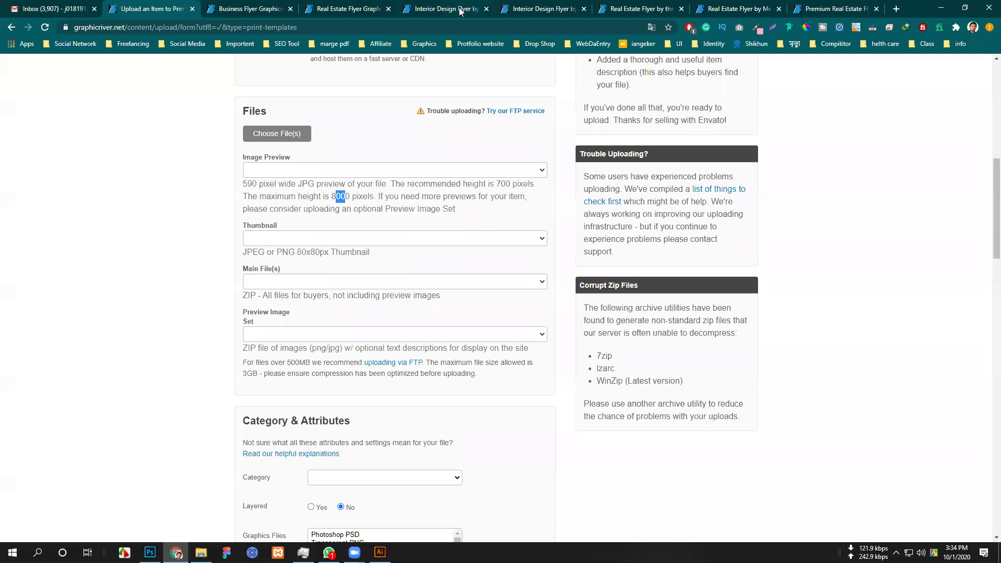
pyautogui.scroll(8, 414, 175)
pyautogui.scroll(2, 404, 220)
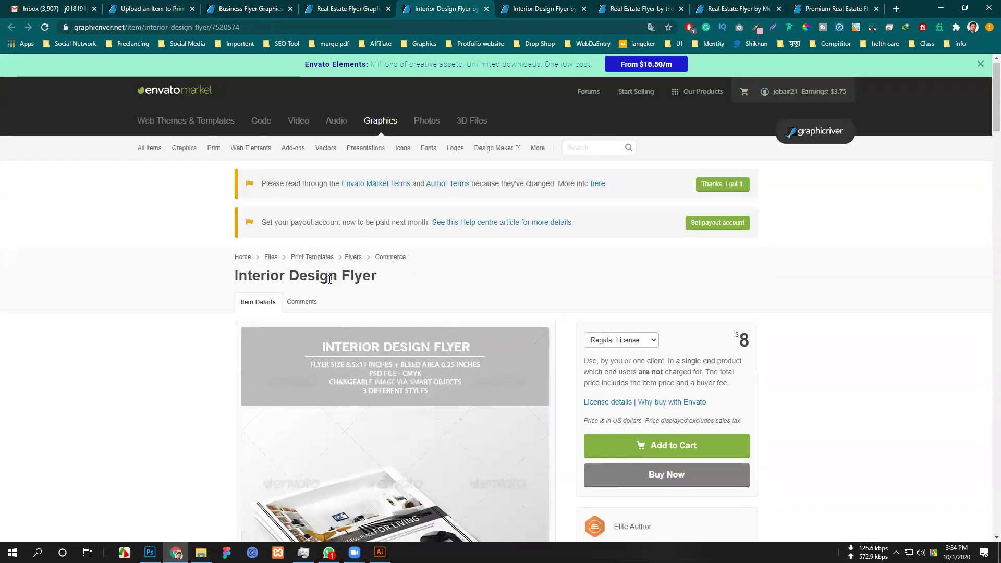
pyautogui.scroll(-4, 329, 279)
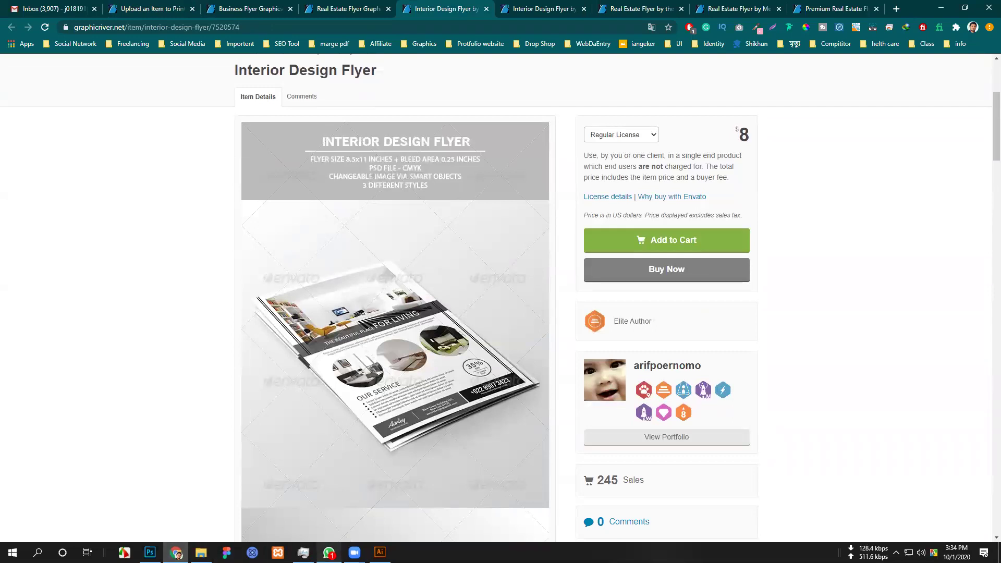
# Switch to Photoshop, cancel the Canvas Size dialog, and compare the free flyer mockup.psd and Double_Vertical_4.psd mockups.
pyautogui.click(150, 552)
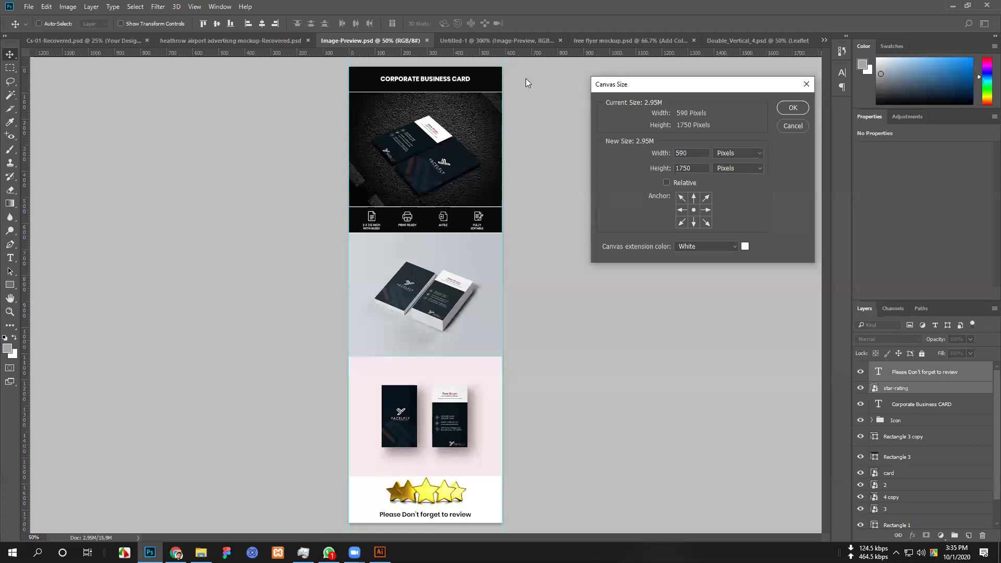
pyautogui.click(792, 127)
pyautogui.click(599, 41)
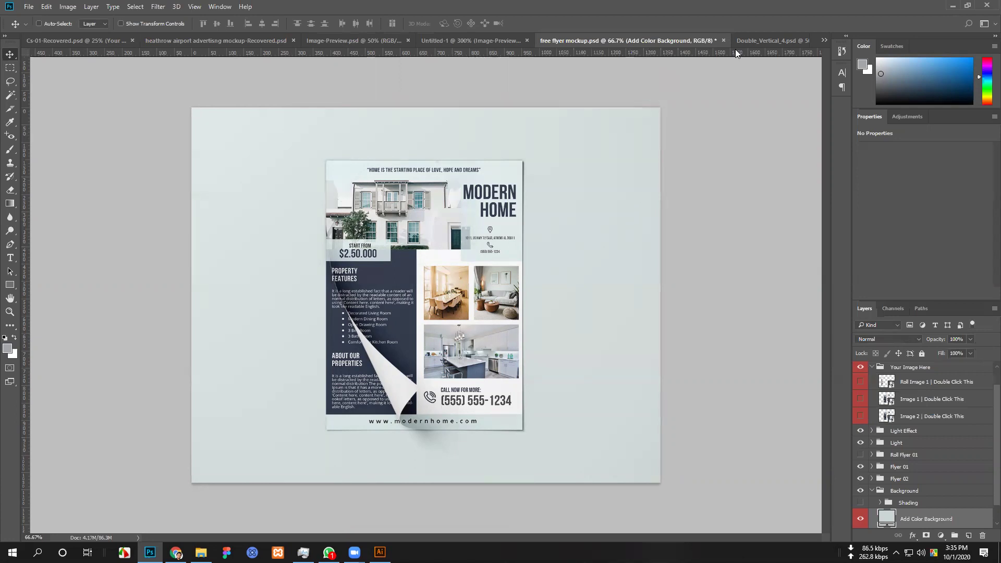
pyautogui.click(751, 40)
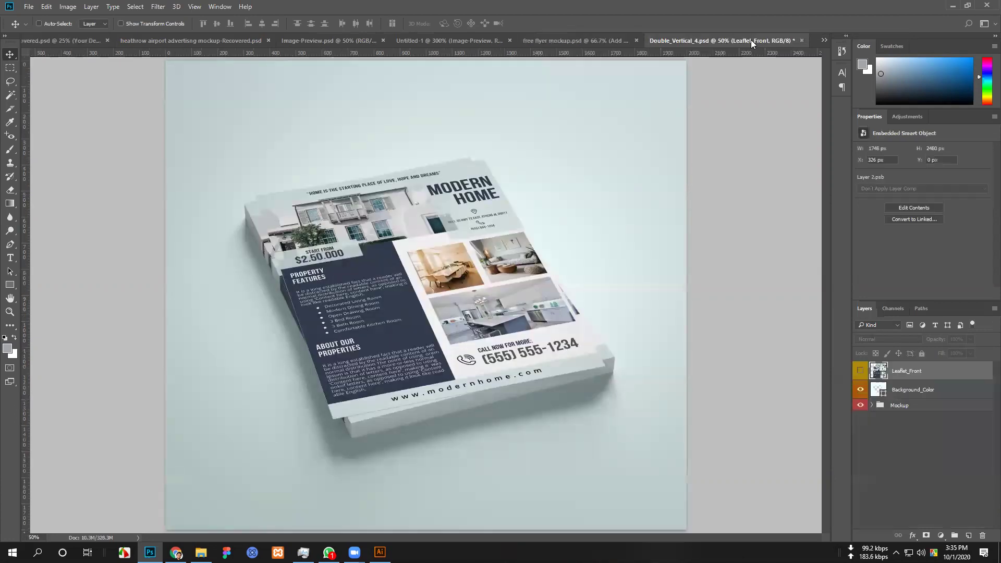
pyautogui.click(579, 40)
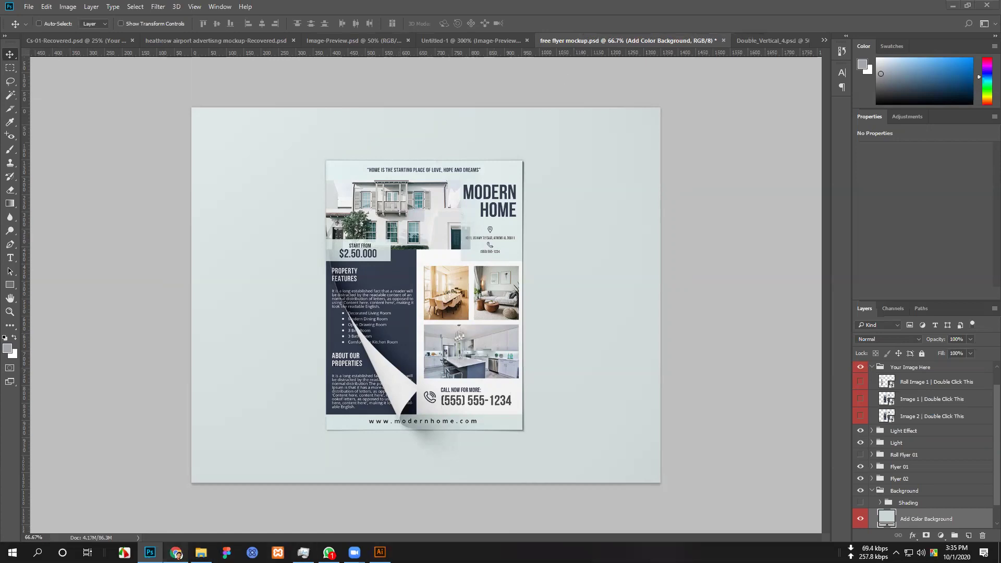
# Switch to the browser and examine the preview image styles across the GraphicRiver business flyer search results.
pyautogui.click(176, 552)
pyautogui.scroll(5, 386, 344)
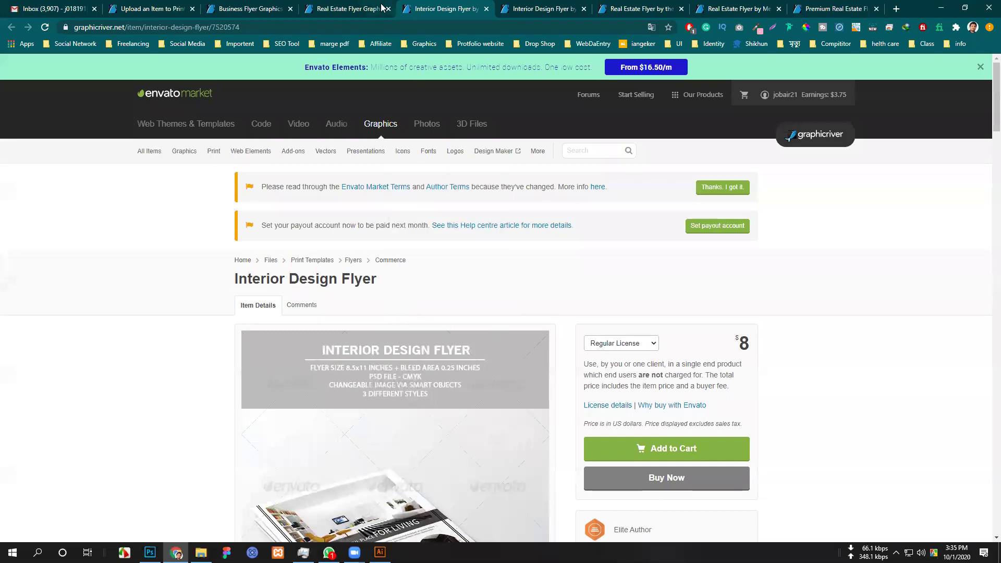
pyautogui.click(258, 13)
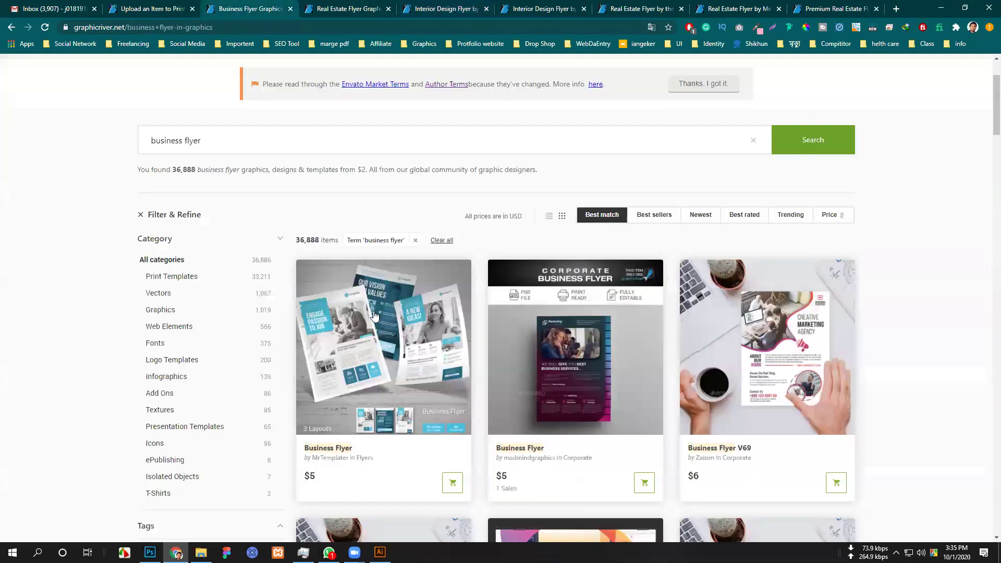
pyautogui.scroll(-2, 323, 277)
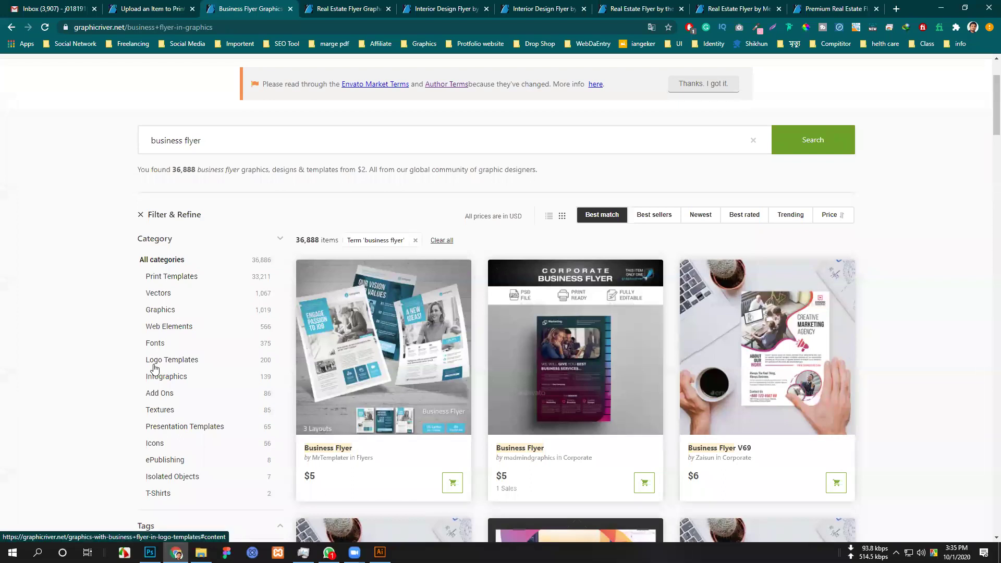
pyautogui.scroll(-3, 155, 369)
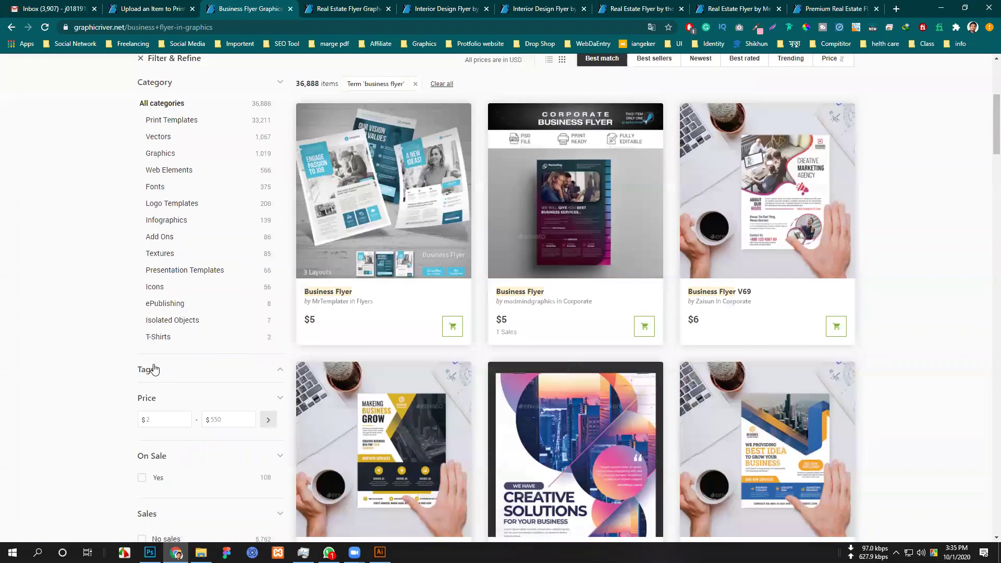
pyautogui.scroll(-4, 155, 369)
pyautogui.scroll(-3, 155, 369)
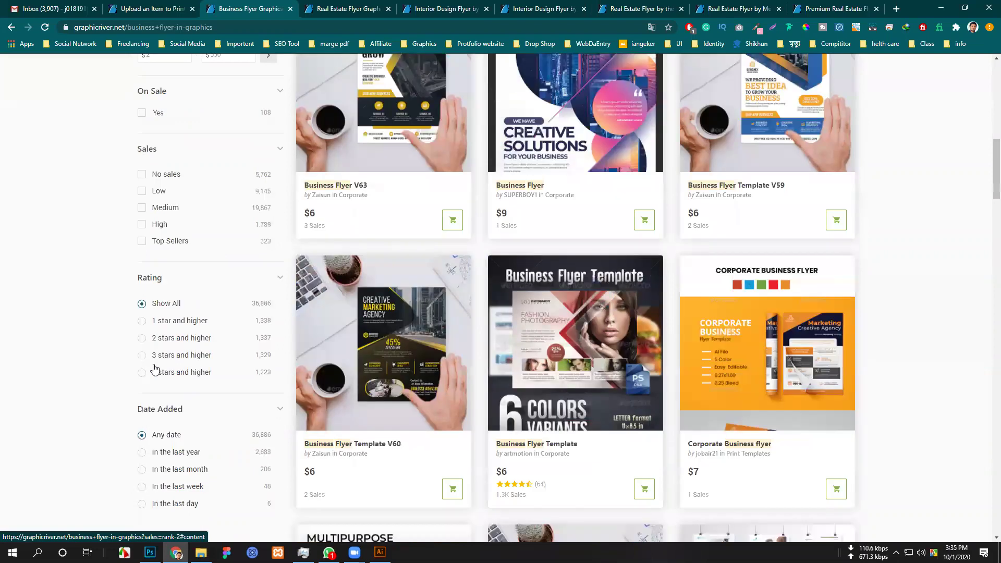
pyautogui.scroll(-5, 155, 369)
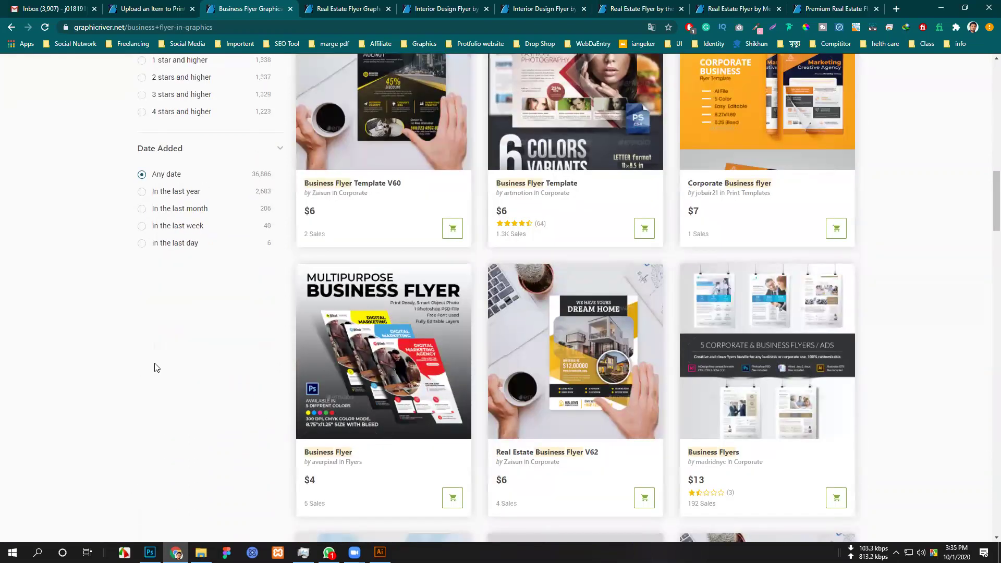
pyautogui.scroll(-2, 155, 368)
pyautogui.scroll(-4, 155, 368)
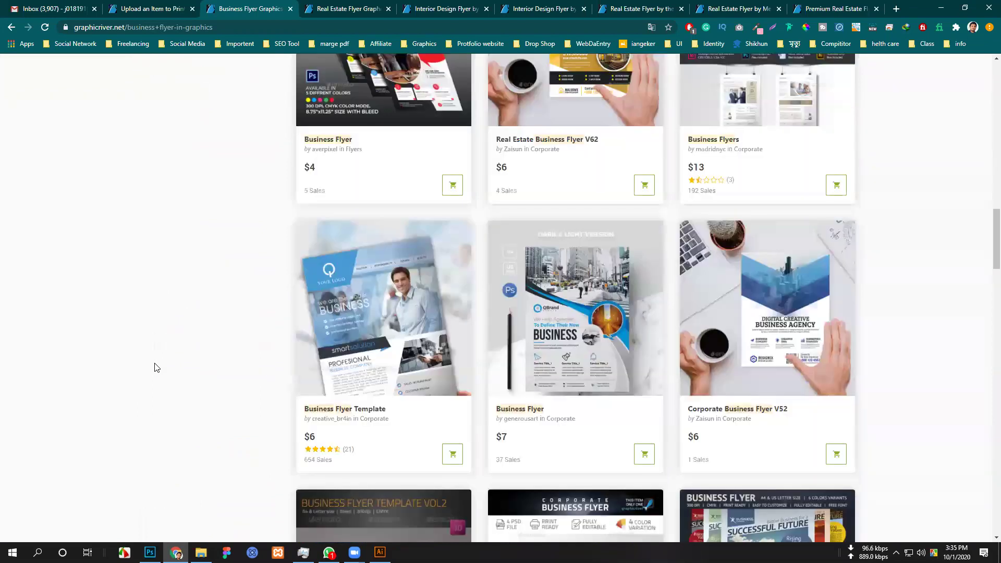
pyautogui.scroll(-5, 155, 368)
pyautogui.scroll(-4, 155, 368)
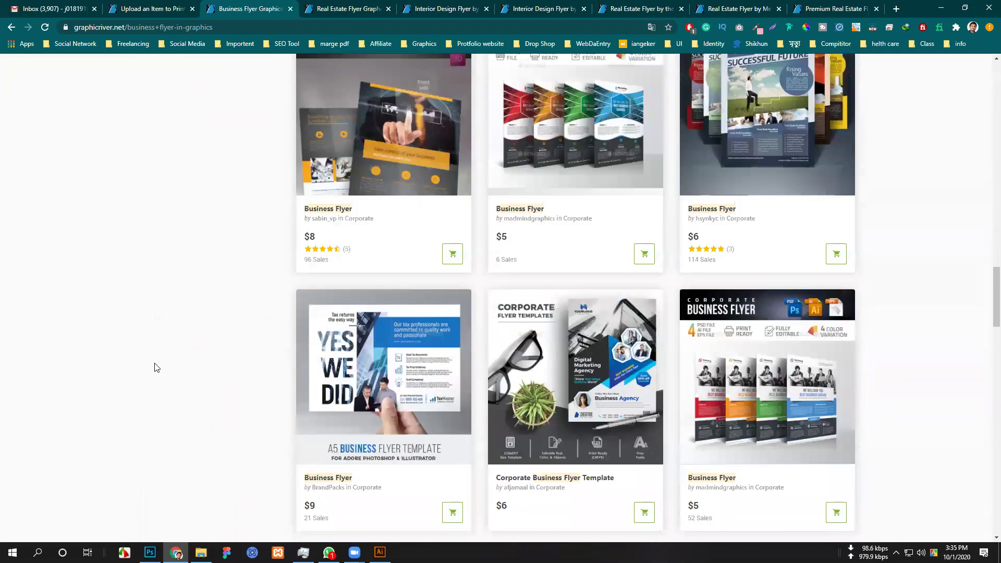
pyautogui.scroll(3, 155, 368)
pyautogui.scroll(-9, 154, 369)
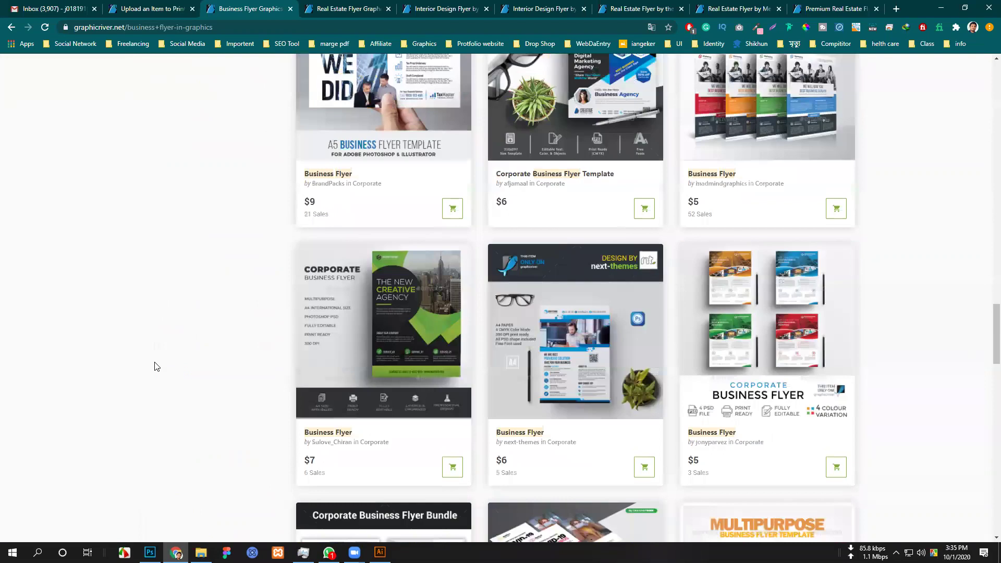
pyautogui.scroll(6, 155, 365)
pyautogui.scroll(18, 154, 365)
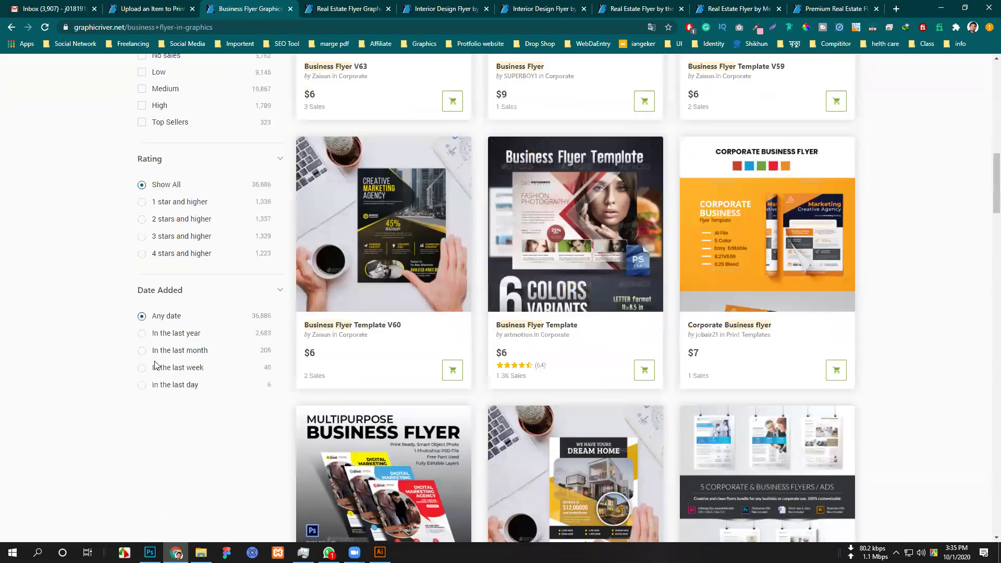
pyautogui.scroll(15, 155, 366)
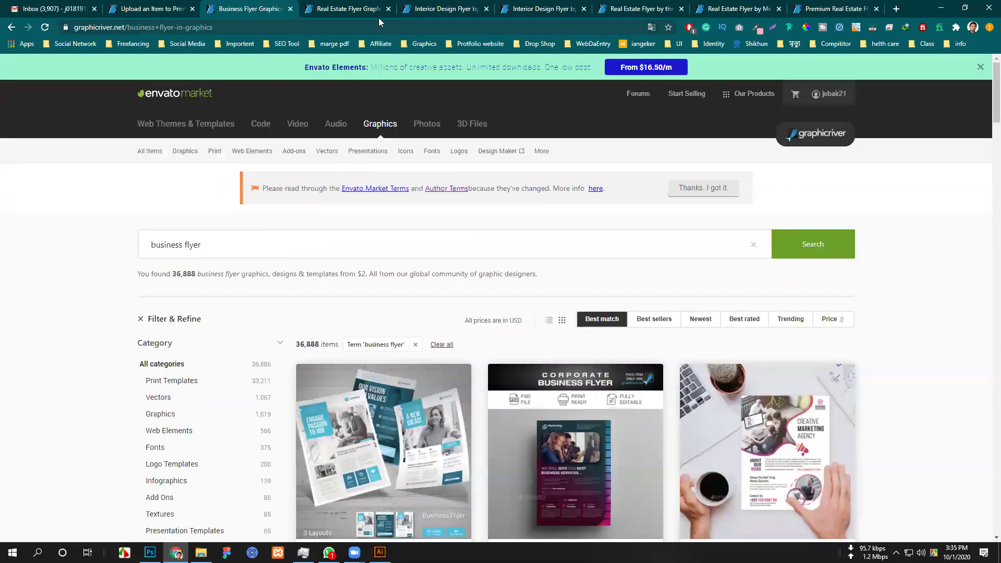
# Examine the preview images in the real estate flyer search results and on the Interior Design Flyer item page.
pyautogui.click(356, 9)
pyautogui.scroll(20, 140, 348)
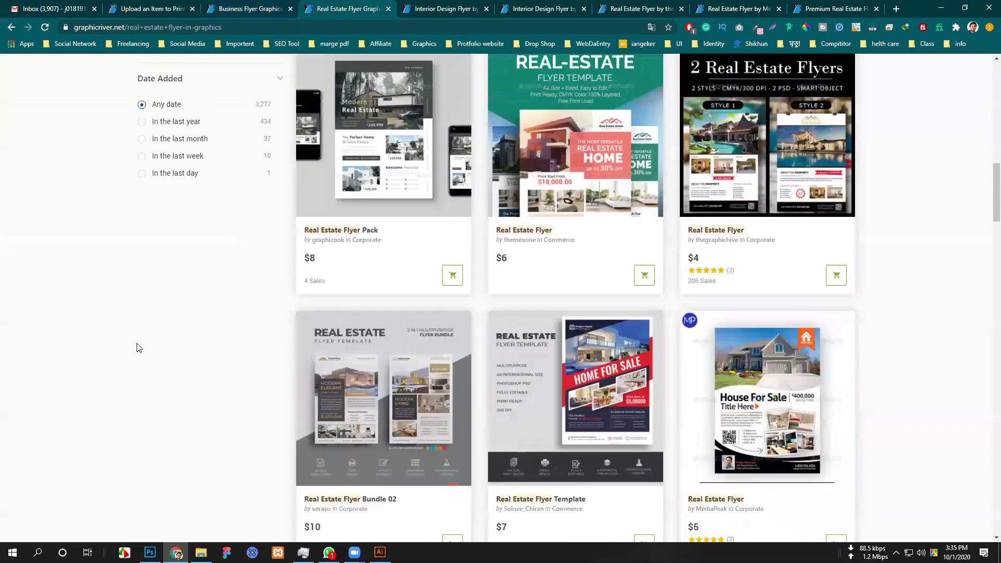
pyautogui.scroll(-8, 138, 348)
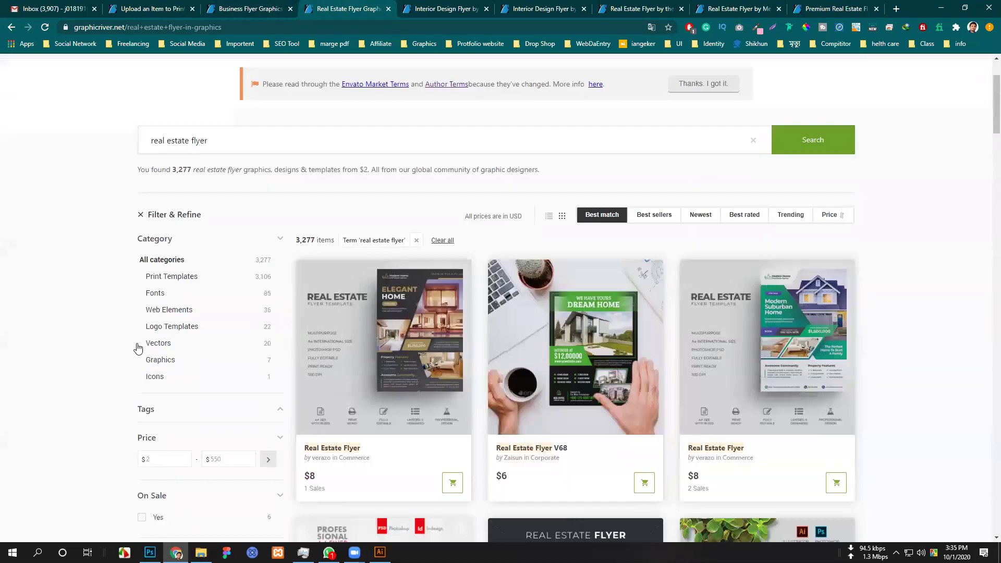
pyautogui.scroll(7, 139, 347)
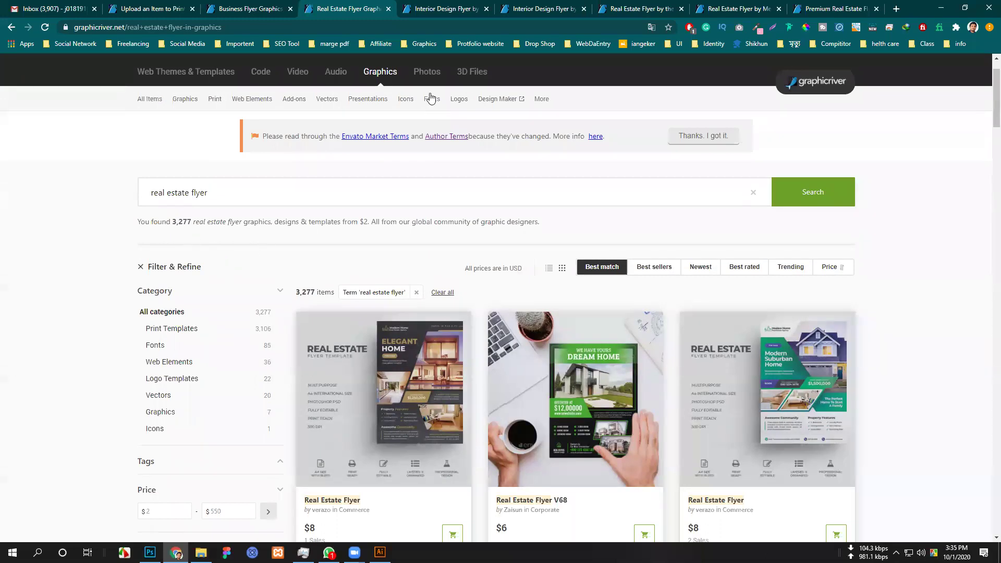
pyautogui.click(444, 9)
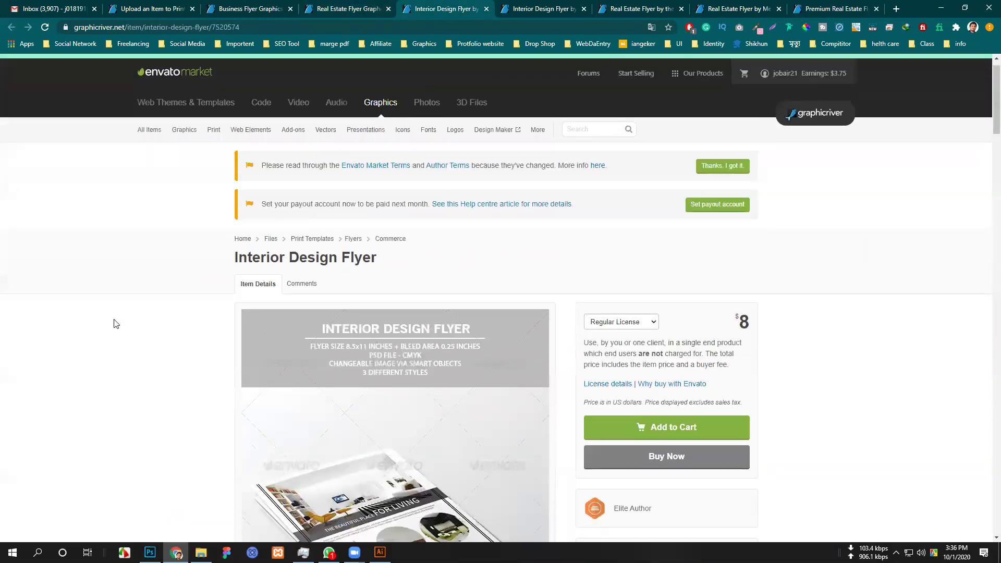
pyautogui.scroll(-8, 111, 322)
pyautogui.scroll(8, 156, 303)
# Replace the real estate flyer search with the suggested term "interior flyer" and look through the preview images found.
pyautogui.click(358, 14)
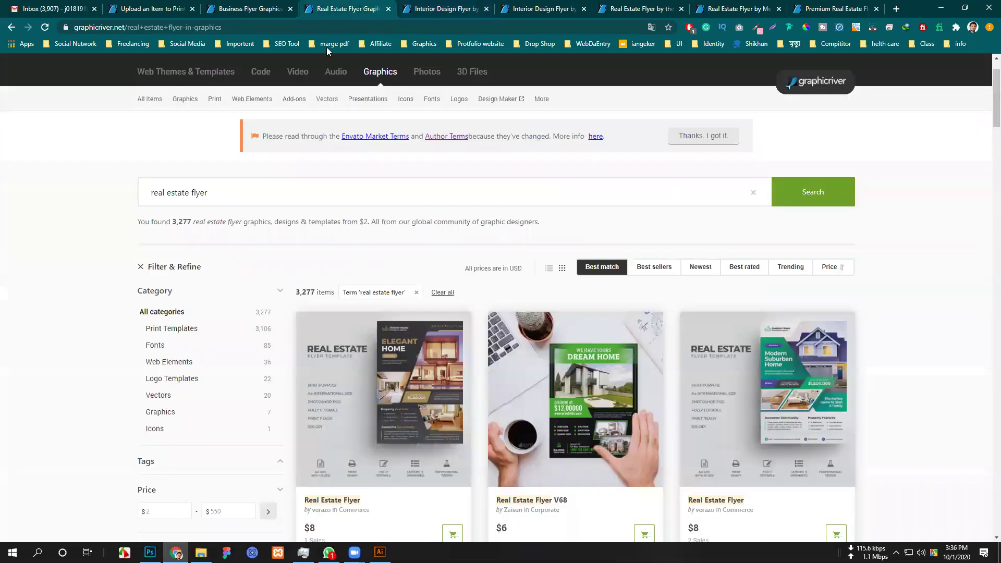
pyautogui.click(757, 197)
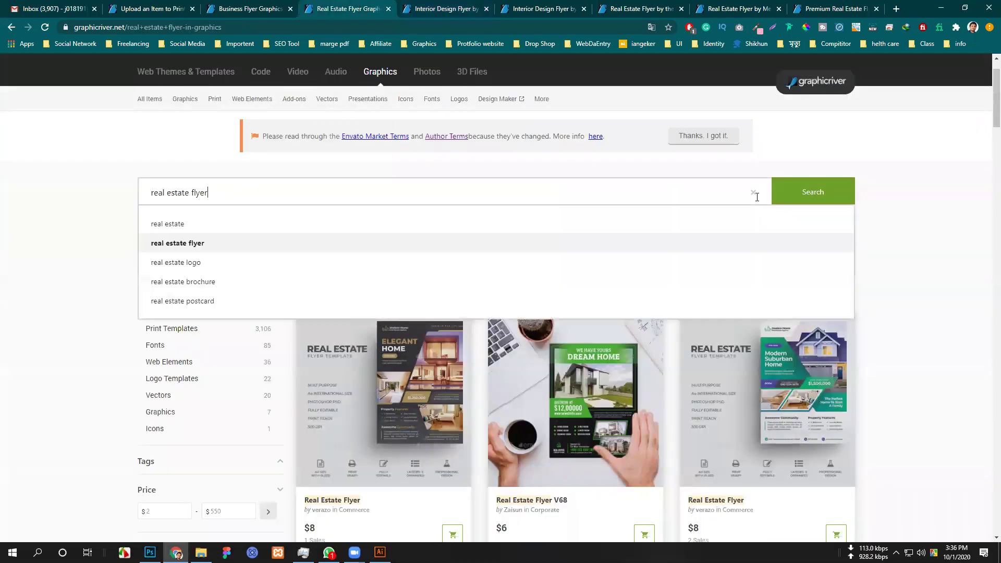
pyautogui.click(754, 194)
pyautogui.click(321, 200)
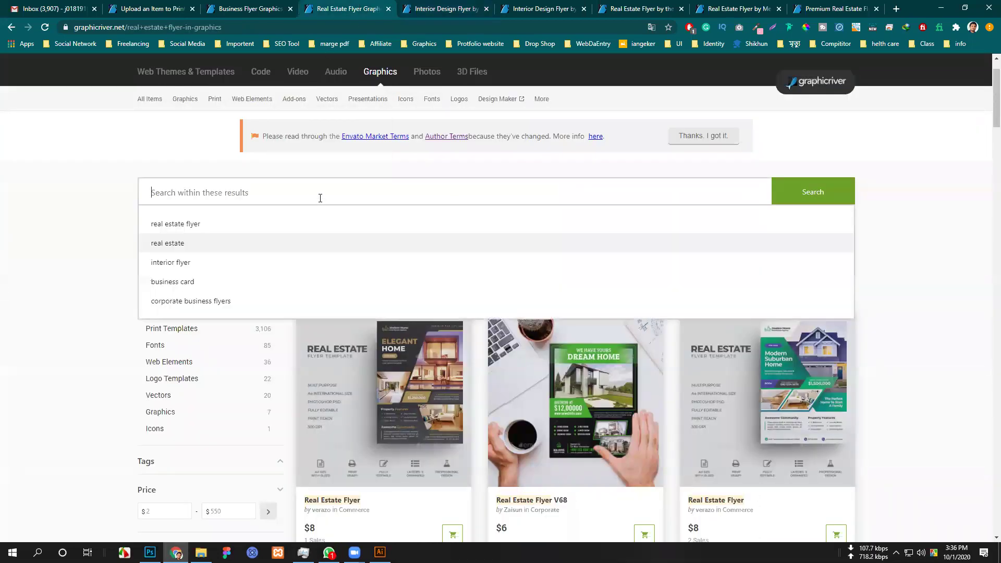
pyautogui.click(193, 264)
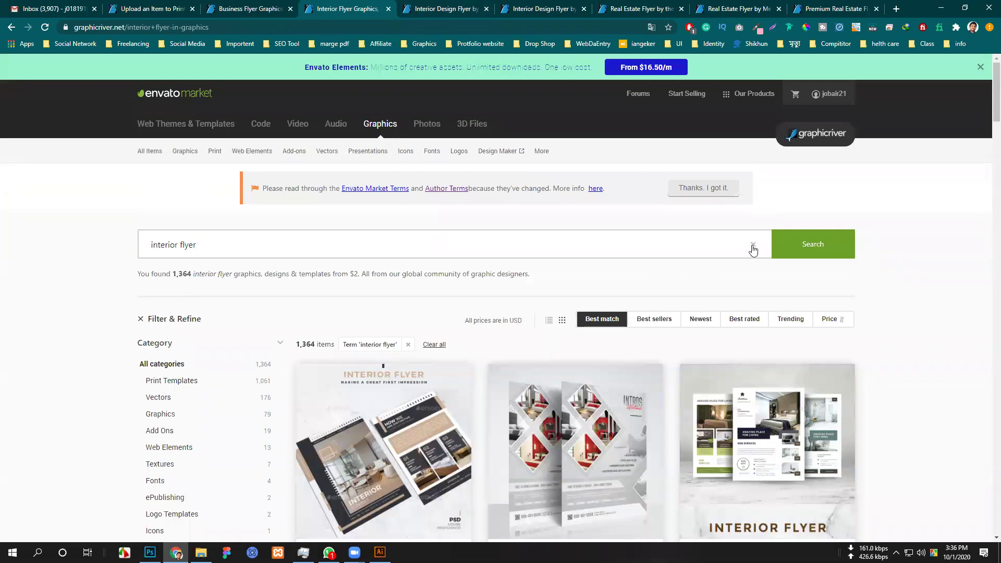
pyautogui.scroll(-4, 534, 319)
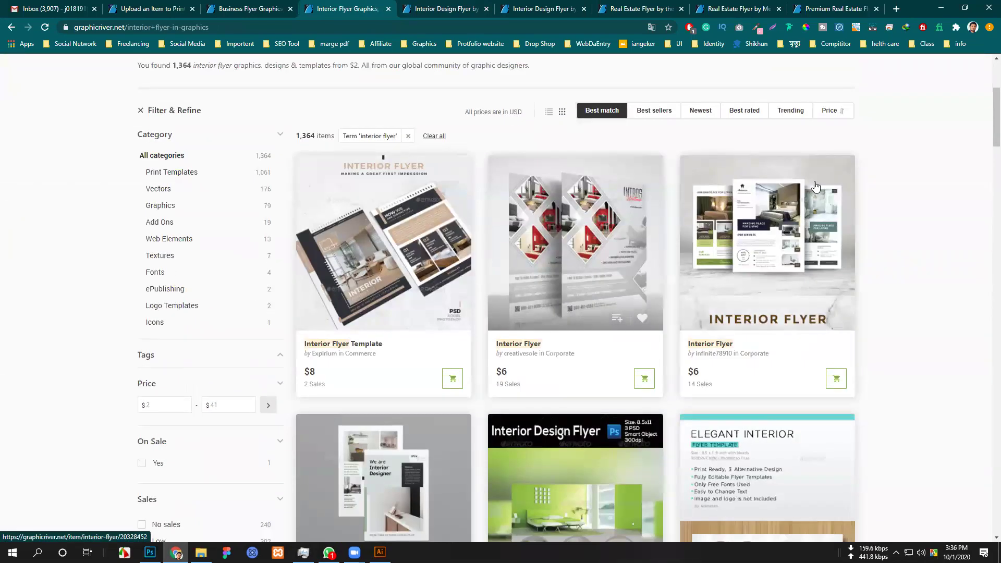
pyautogui.scroll(4, 678, 271)
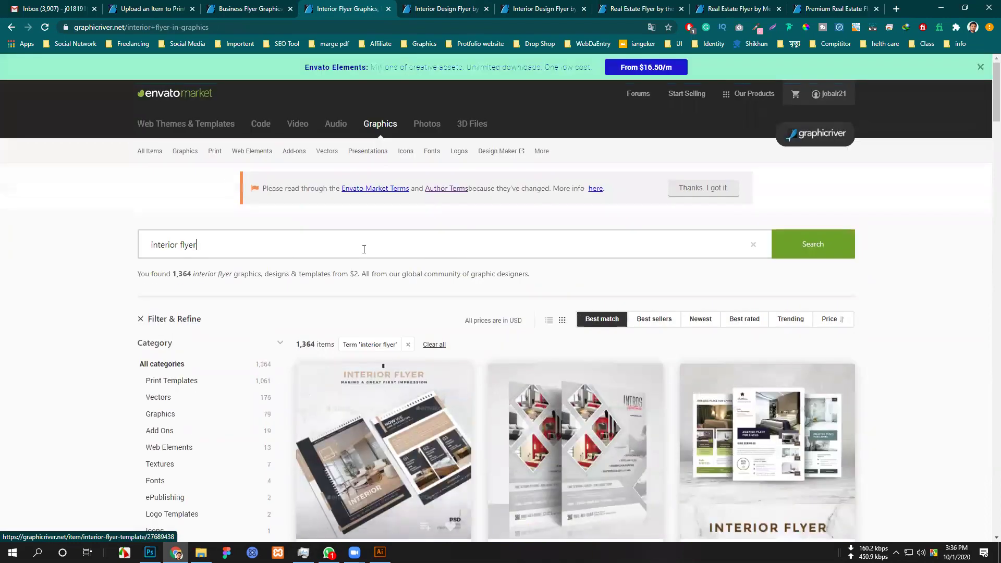
# Replace the current search with the suggested term "real estate flyer" and copy that term.
pyautogui.click(753, 244)
pyautogui.click(323, 243)
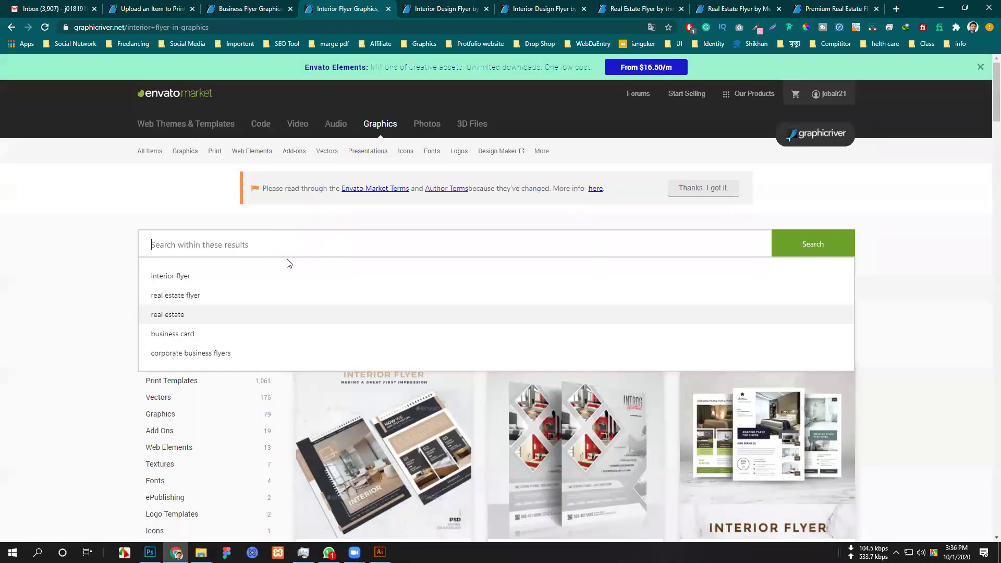
pyautogui.click(236, 295)
pyautogui.moveTo(241, 248); pyautogui.dragTo(109, 260)
pyautogui.hotkey('ctrl', 'c')
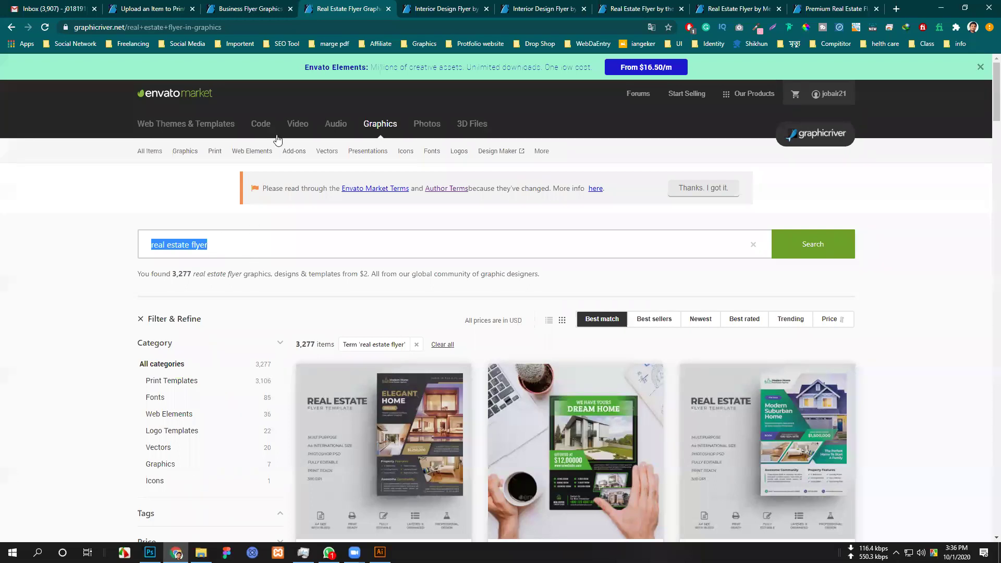
# Fill in the upload form's item name with the copied term, capitalised as "Real Estate Flyer".
pyautogui.click(263, 8)
pyautogui.click(150, 8)
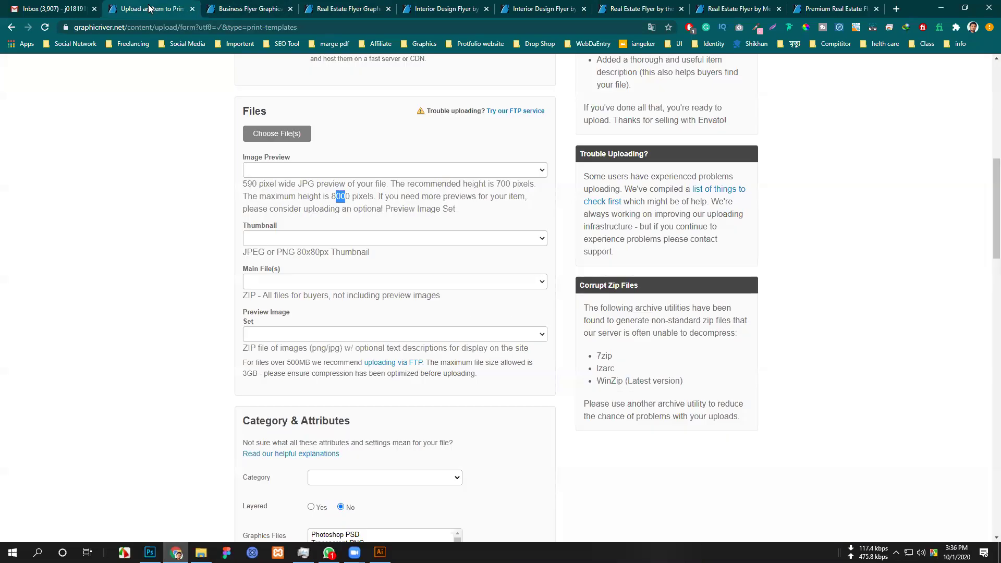
pyautogui.scroll(7, 279, 183)
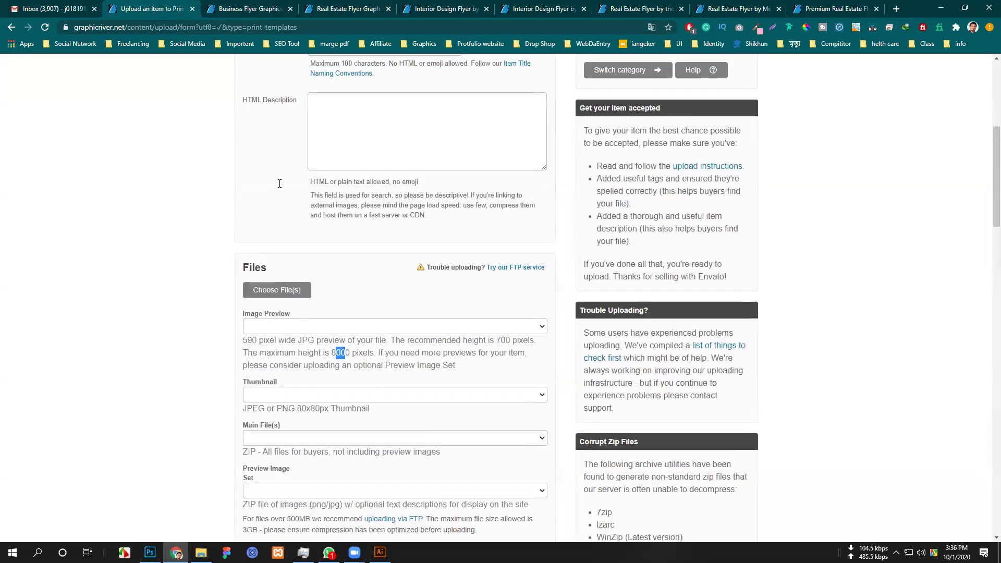
pyautogui.click(328, 255)
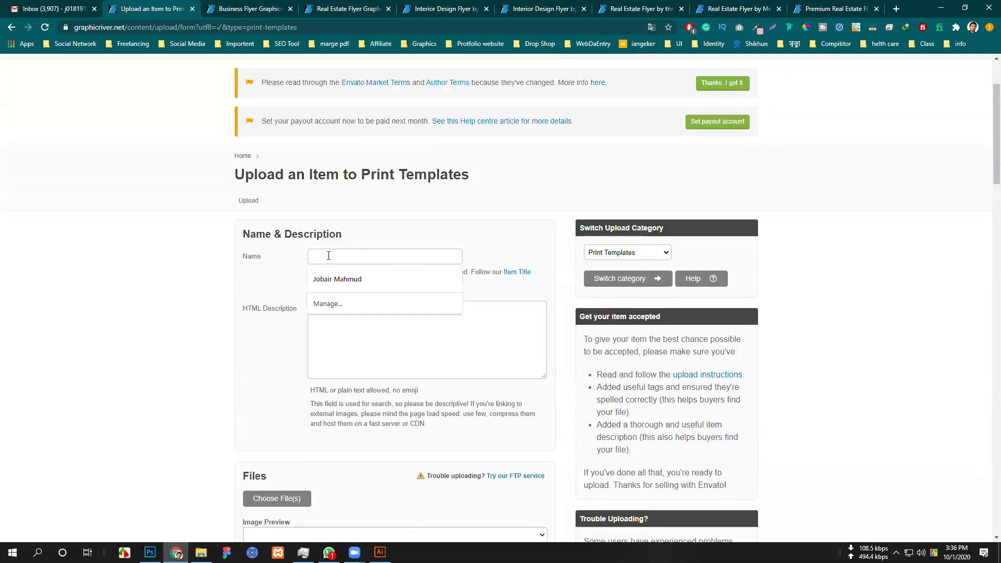
pyautogui.hotkey('ctrl', 'v')
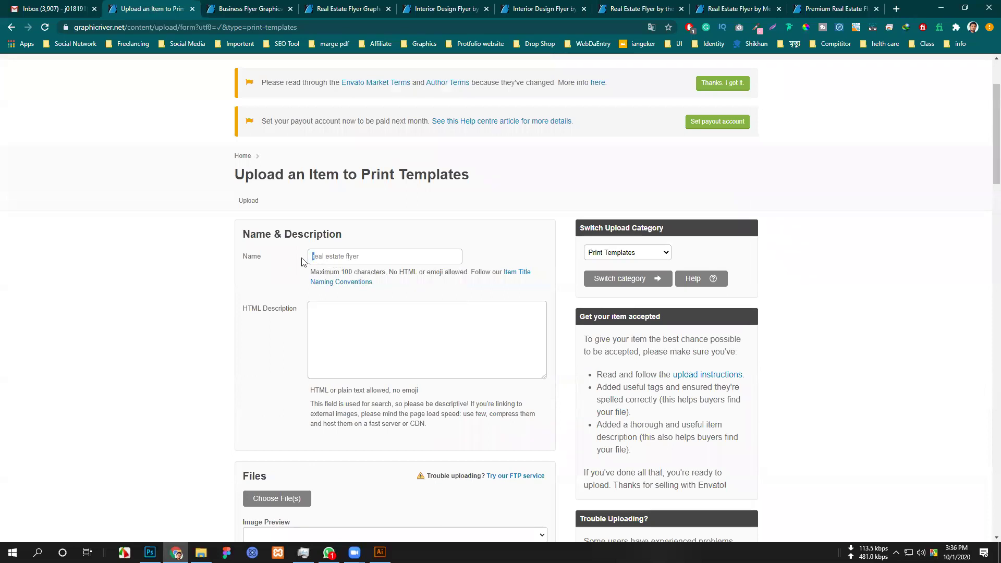
pyautogui.write('R')
pyautogui.moveTo(333, 256); pyautogui.dragTo(330, 257)
pyautogui.write('EF')
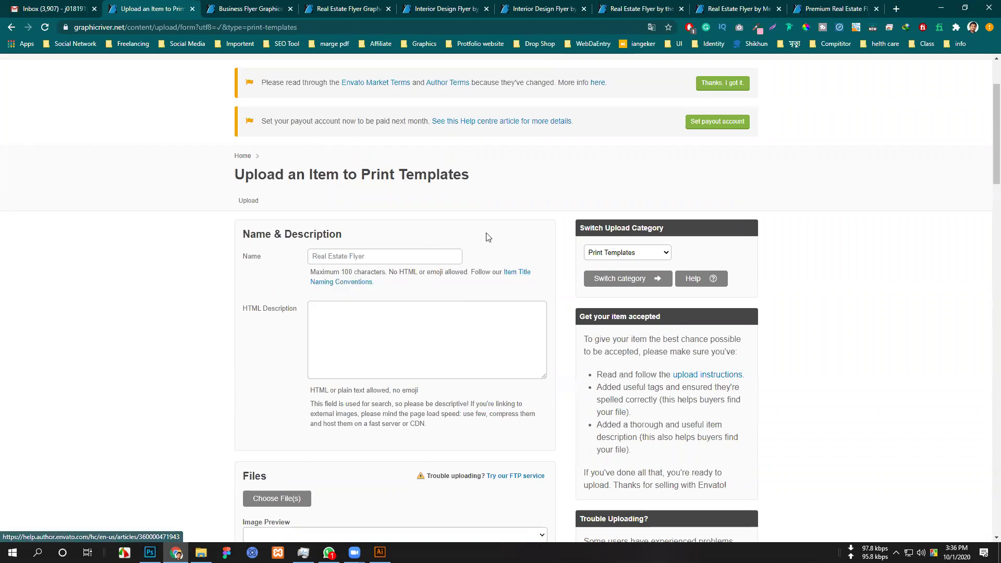
# Look through the preview images in the real estate flyer search results.
pyautogui.click(363, 12)
pyautogui.click(76, 218)
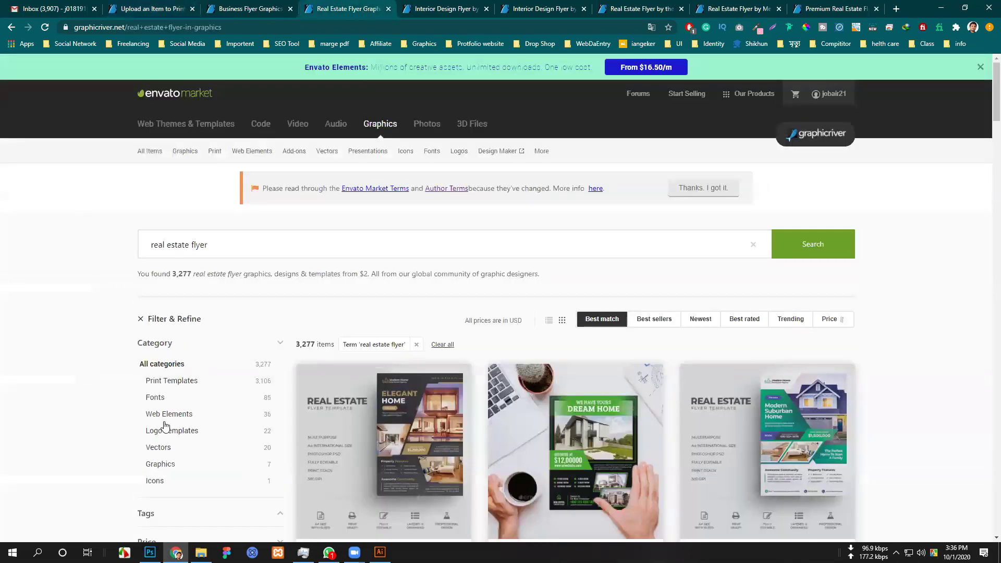
pyautogui.scroll(-3, 386, 376)
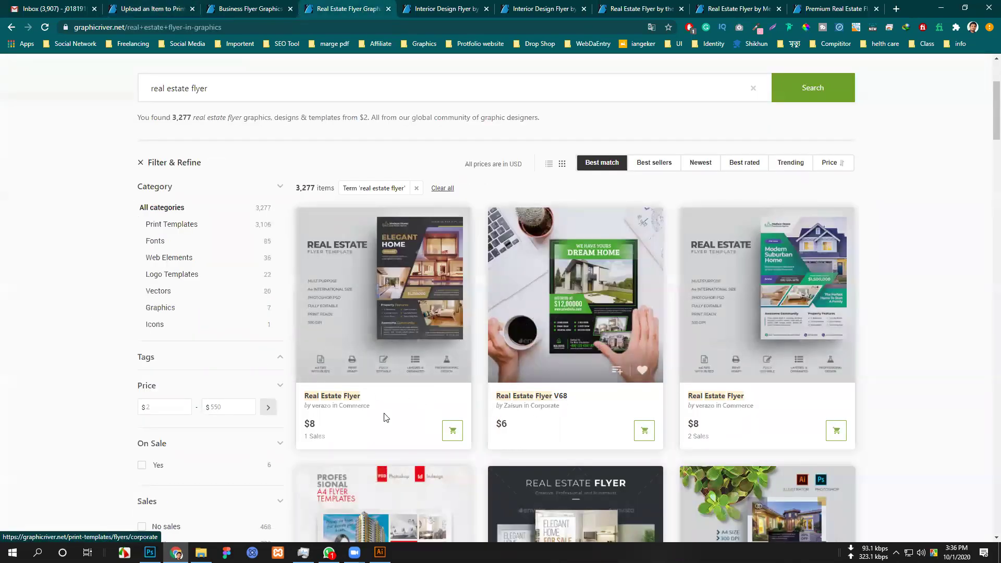
pyautogui.scroll(-4, 740, 417)
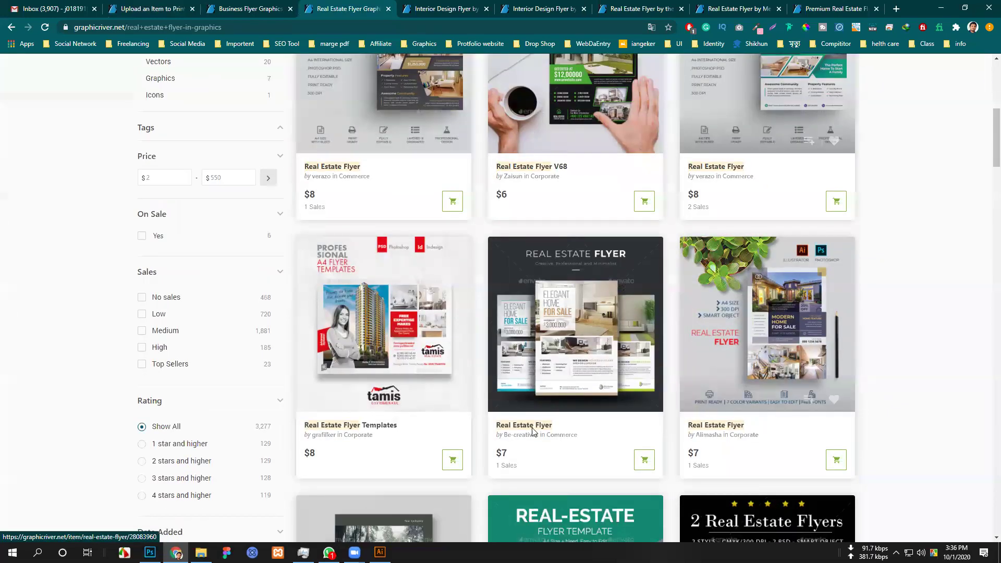
pyautogui.scroll(-1, 535, 433)
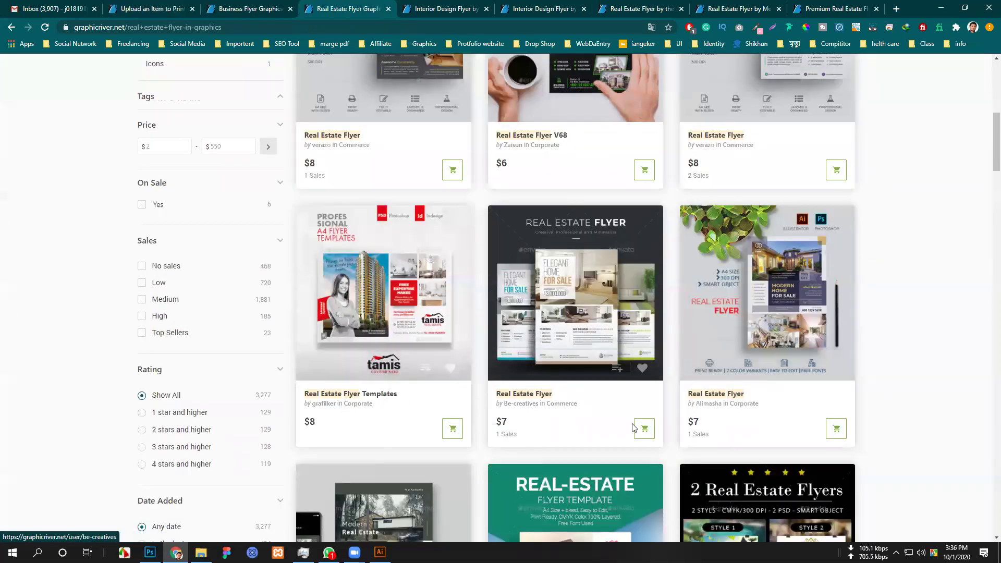
pyautogui.scroll(-5, 388, 409)
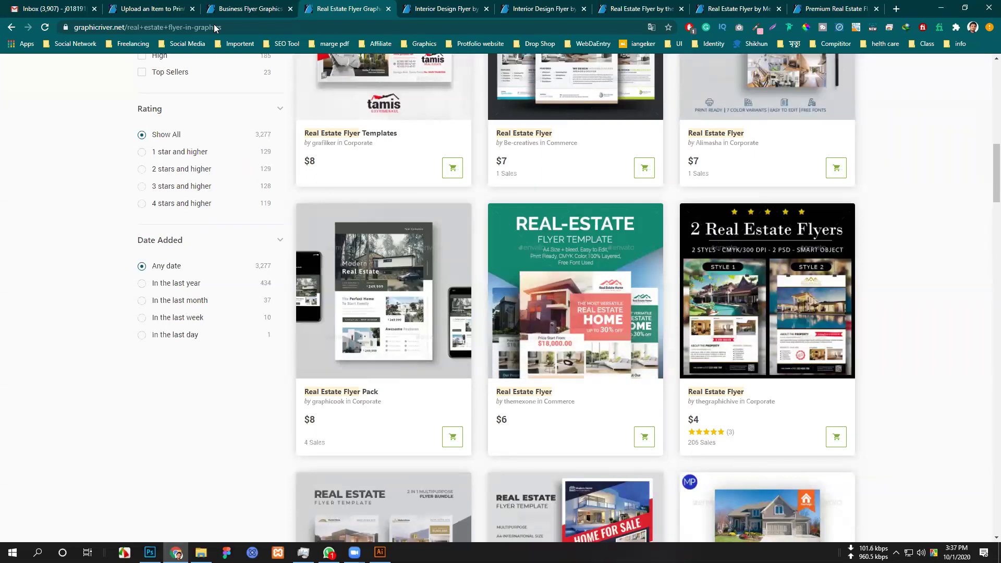
# Return to the upload form, review its file requirements, and select the item name text.
pyautogui.click(162, 10)
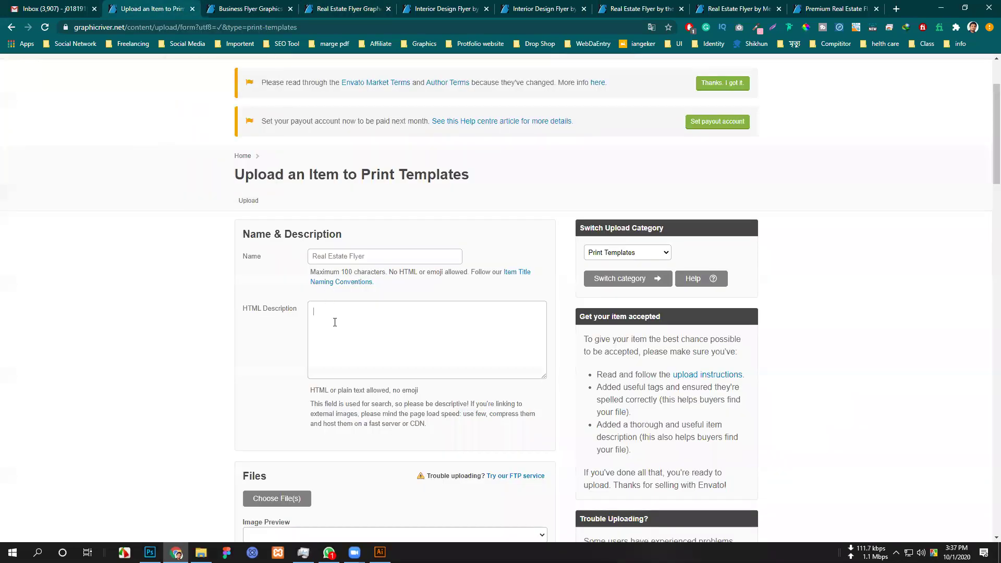
pyautogui.scroll(-2, 110, 391)
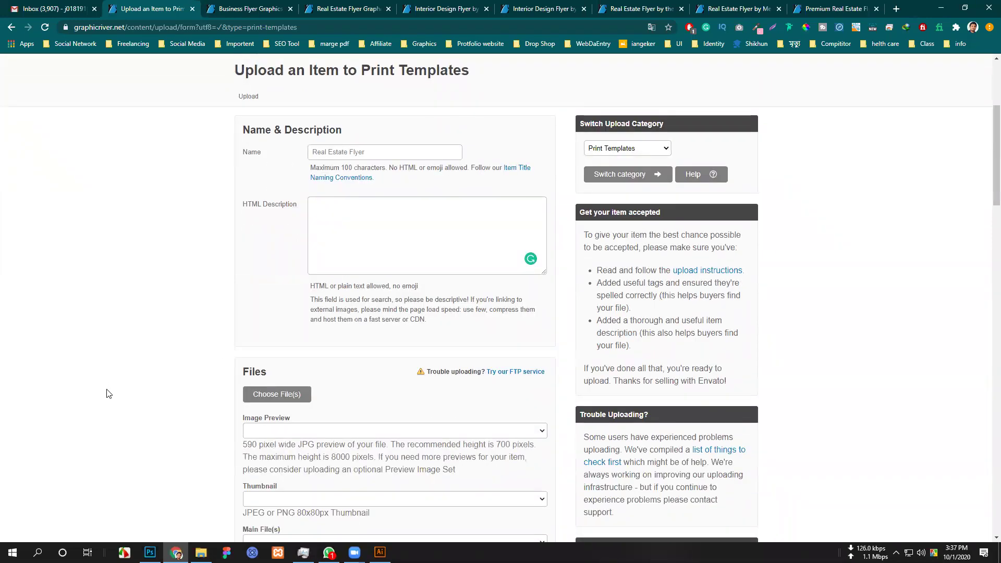
pyautogui.scroll(-4, 105, 390)
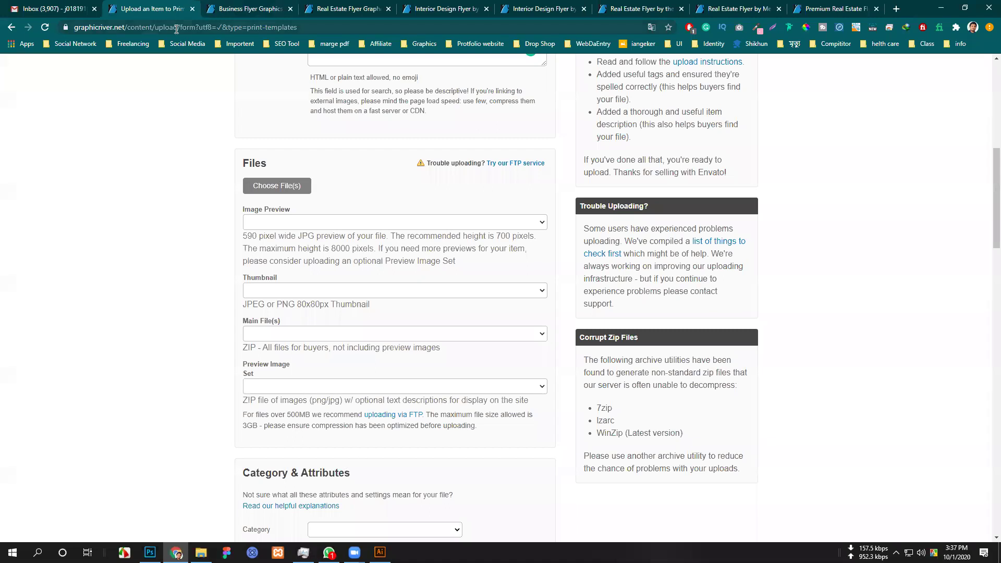
pyautogui.scroll(6, 256, 201)
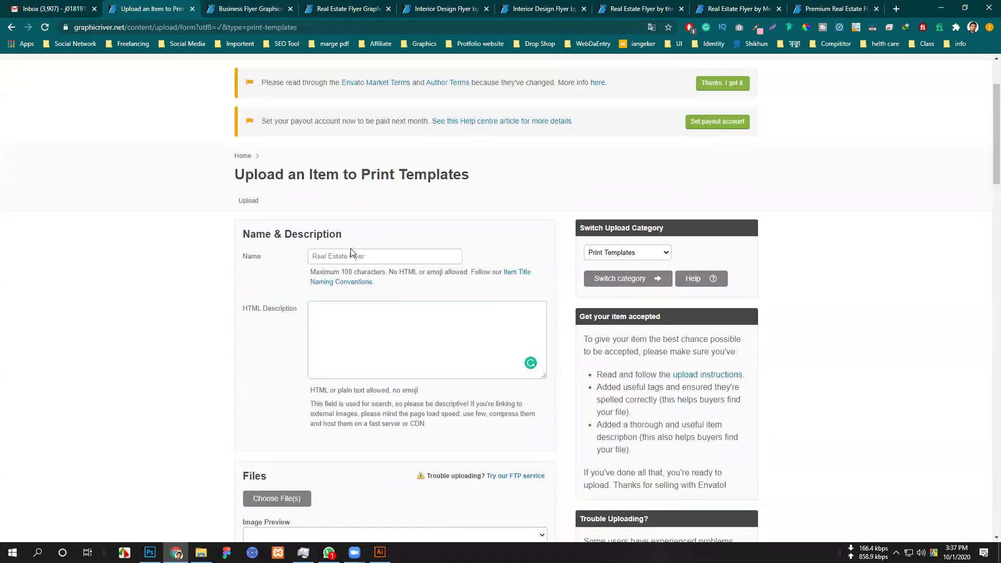
pyautogui.moveTo(380, 255); pyautogui.dragTo(279, 260)
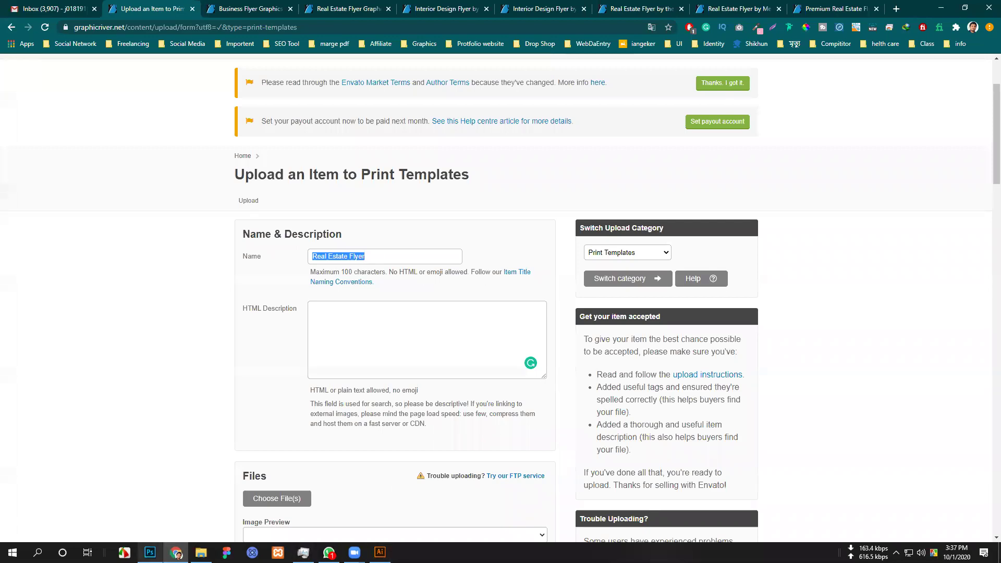
# Switch to Photoshop and bring up the heading of the business card preview in Image-Preview.psd at 100% zoom.
pyautogui.click(150, 553)
pyautogui.click(460, 41)
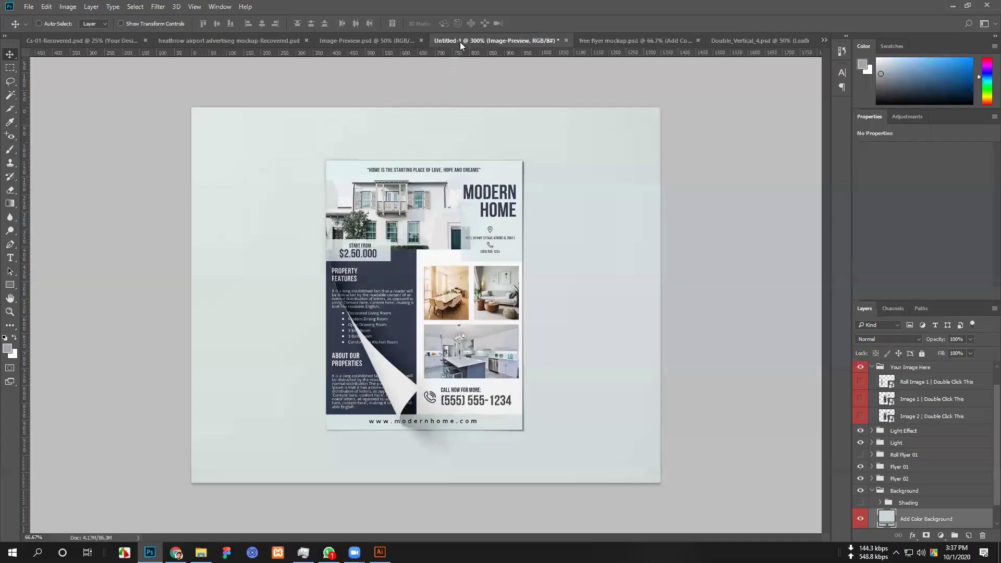
pyautogui.click(350, 40)
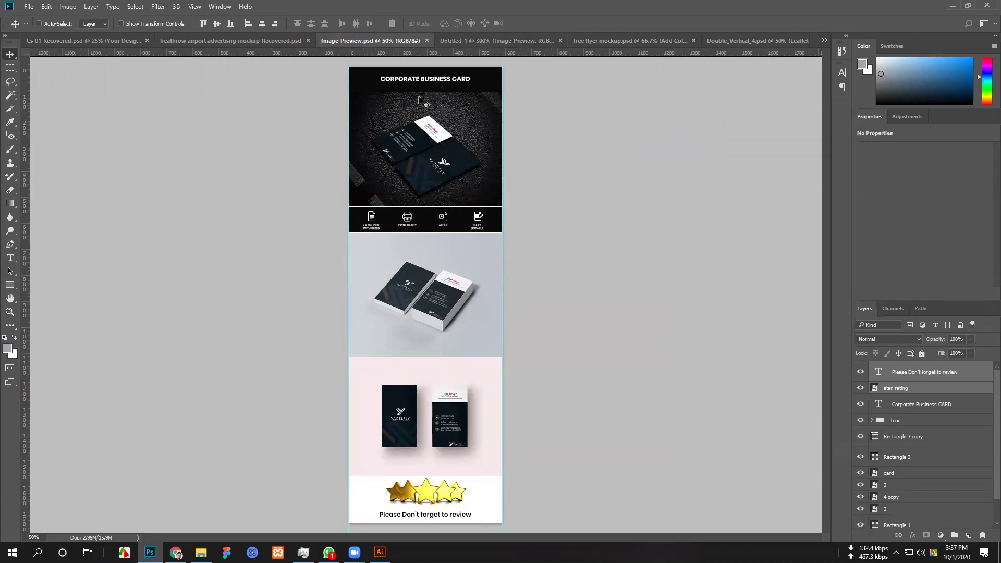
pyautogui.hotkey('ctrl', '+')
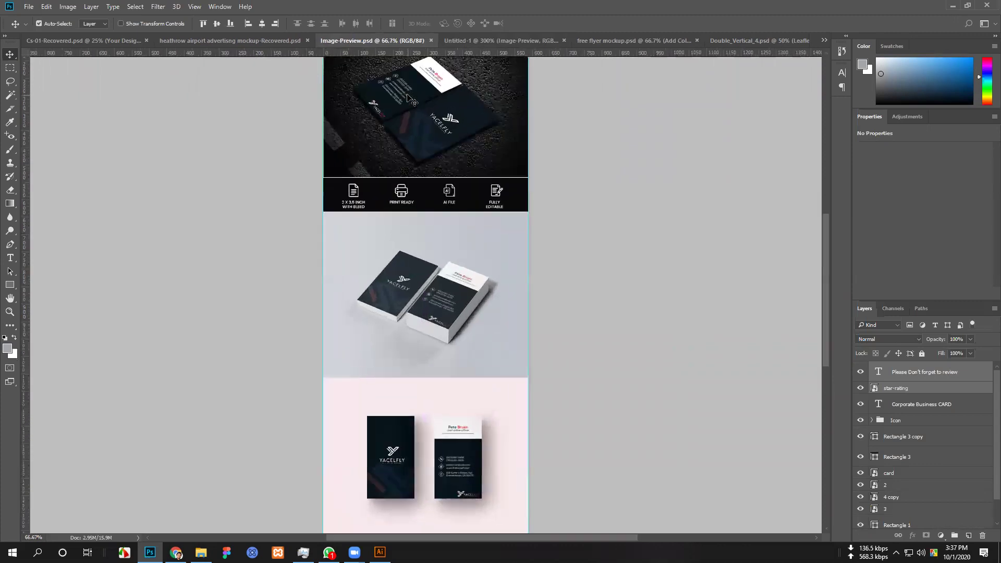
pyautogui.scroll(10, 409, 99)
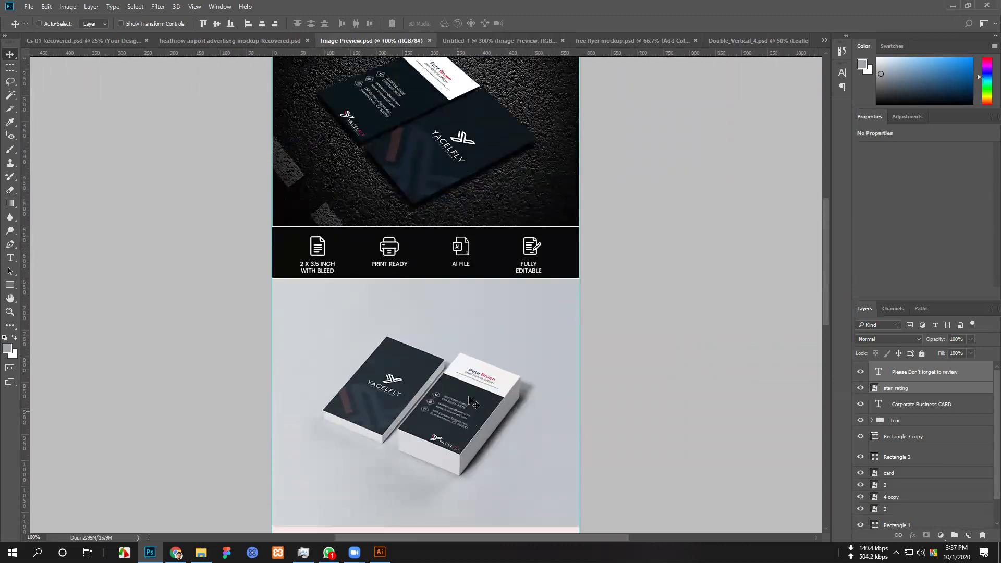
pyautogui.scroll(7, 471, 415)
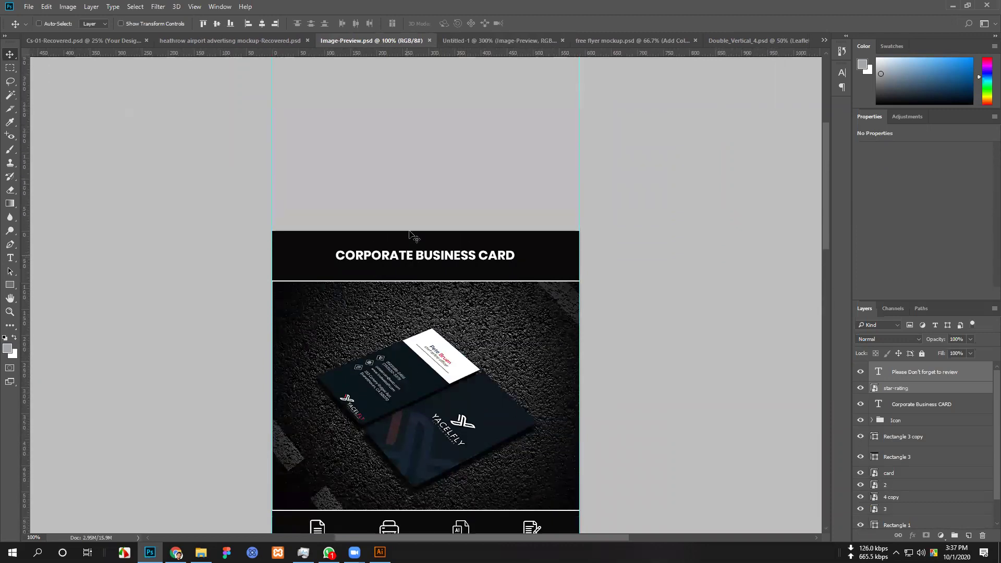
pyautogui.scroll(-1, 423, 264)
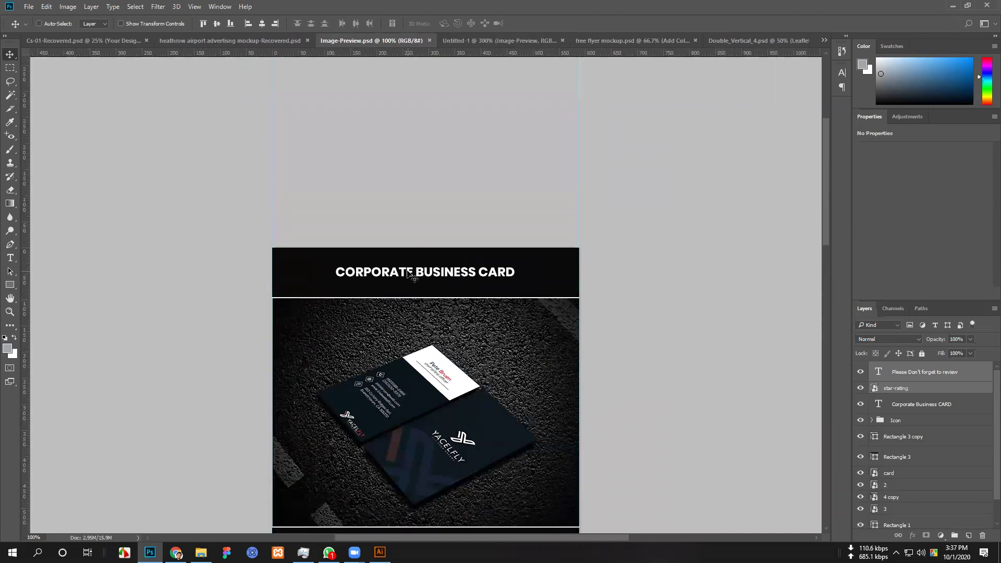
# Replace the "Corporate Business Card" heading with "Real Estate Flyer" and widen the gaps between the words with an extra space each.
pyautogui.click(10, 257)
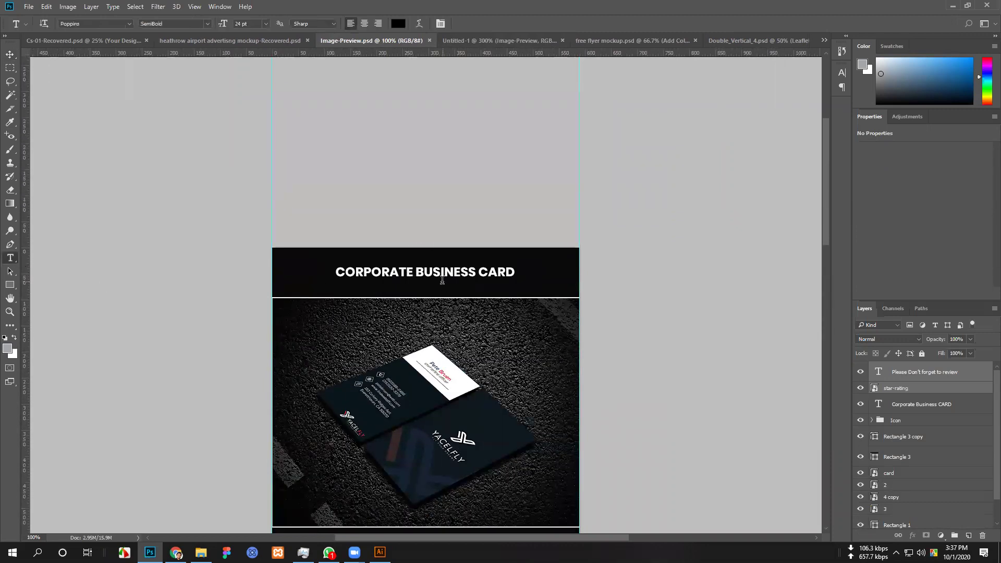
pyautogui.click(411, 272)
pyautogui.tripleClick(412, 273)
pyautogui.tripleClick(411, 273)
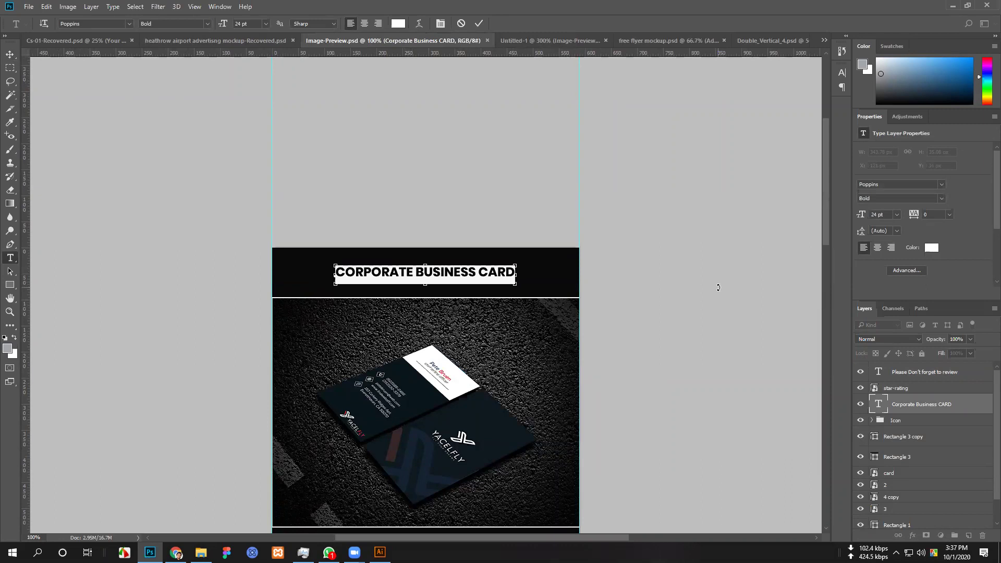
pyautogui.write('REAL ESTATE FLYER')
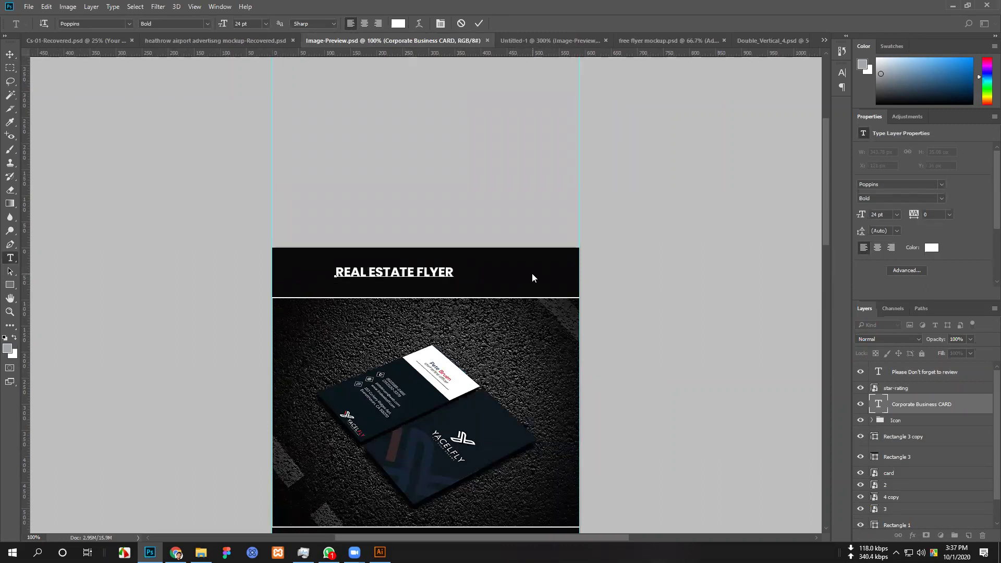
pyautogui.click(369, 275)
pyautogui.click(418, 275)
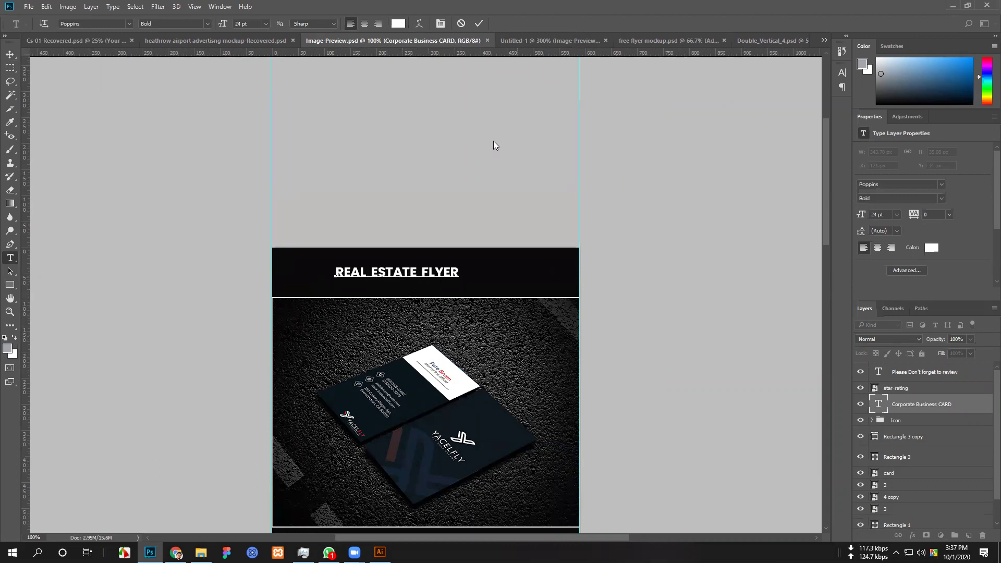
pyautogui.click(480, 24)
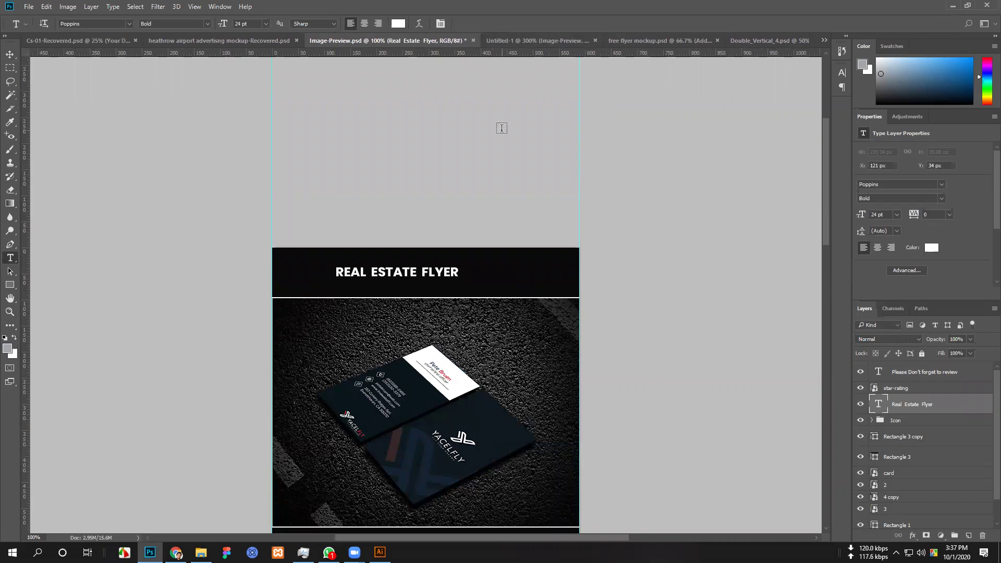
# Move the "Real Estate Flyer" heading horizontally to the middle of the black header band, at X 171 px.
pyautogui.click(10, 56)
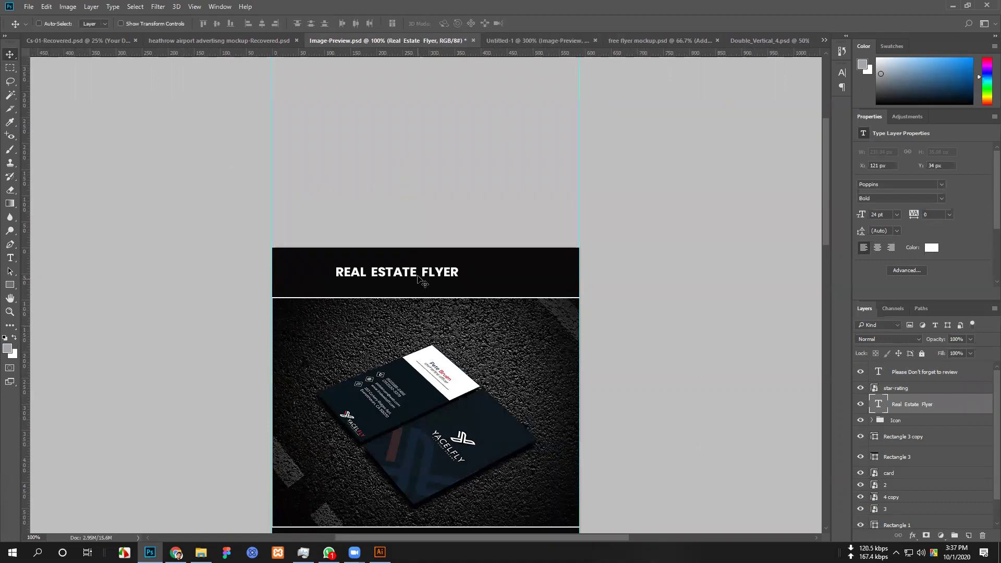
pyautogui.moveTo(418, 272); pyautogui.dragTo(445, 274)
pyautogui.scroll(-5, 718, 349)
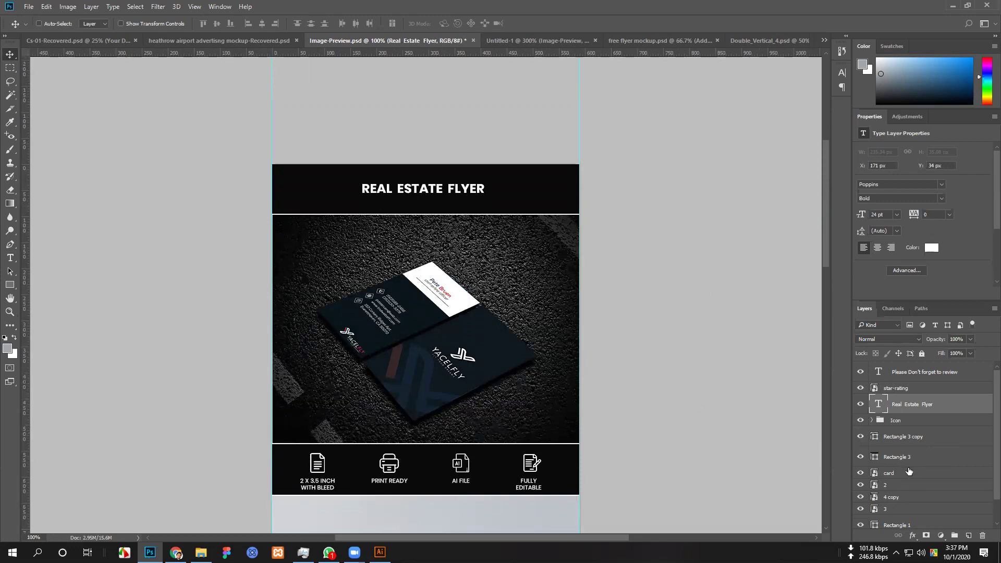
# Delete the old mockup image layers card, 2, 4 copy and 3, checking the Rectangle 3 layer by toggling its visibility.
pyautogui.click(859, 458)
pyautogui.click(859, 458)
pyautogui.click(908, 475)
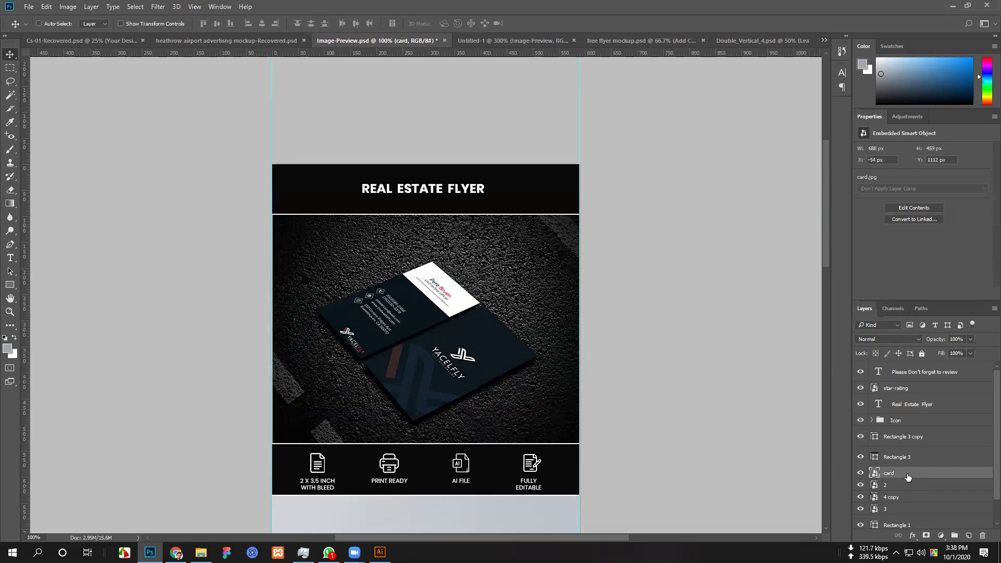
pyautogui.press('Delete')
pyautogui.press('Delete')
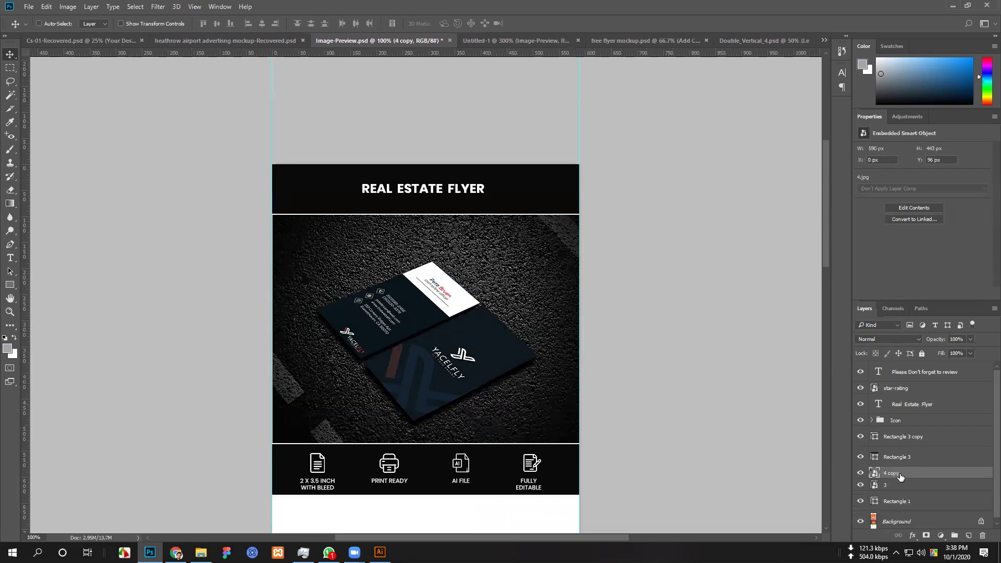
pyautogui.press('Delete')
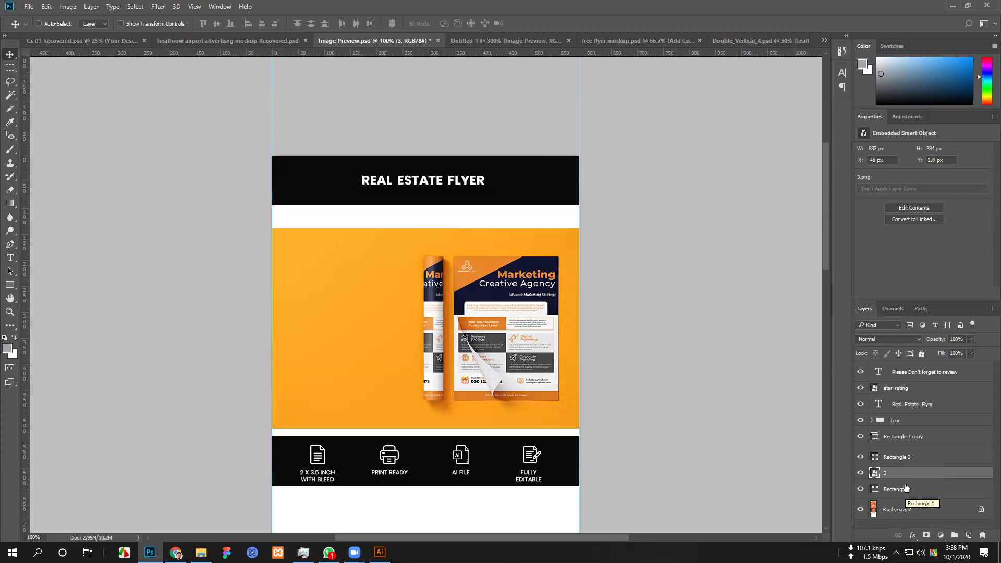
pyautogui.press('Delete')
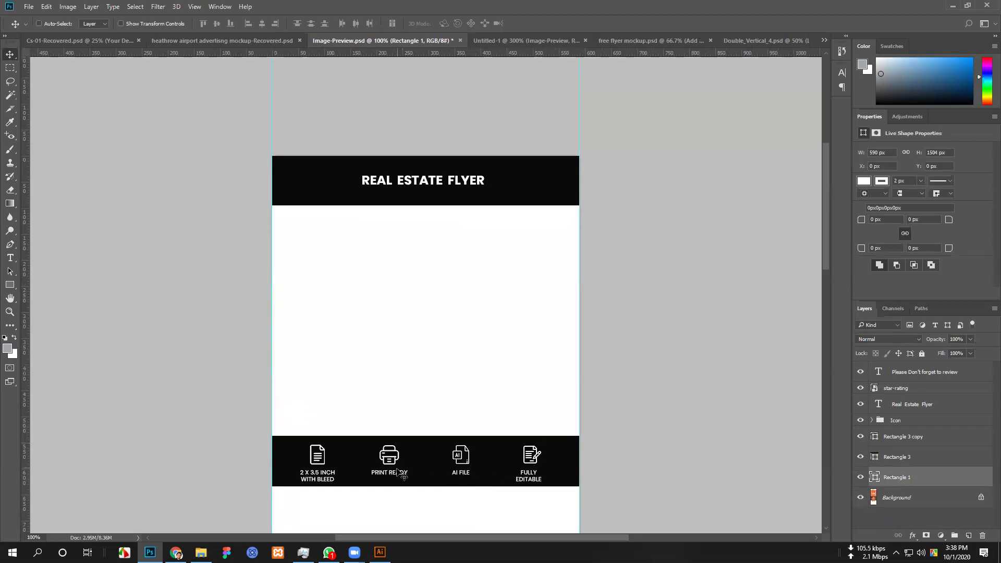
pyautogui.click(861, 457)
pyautogui.click(861, 458)
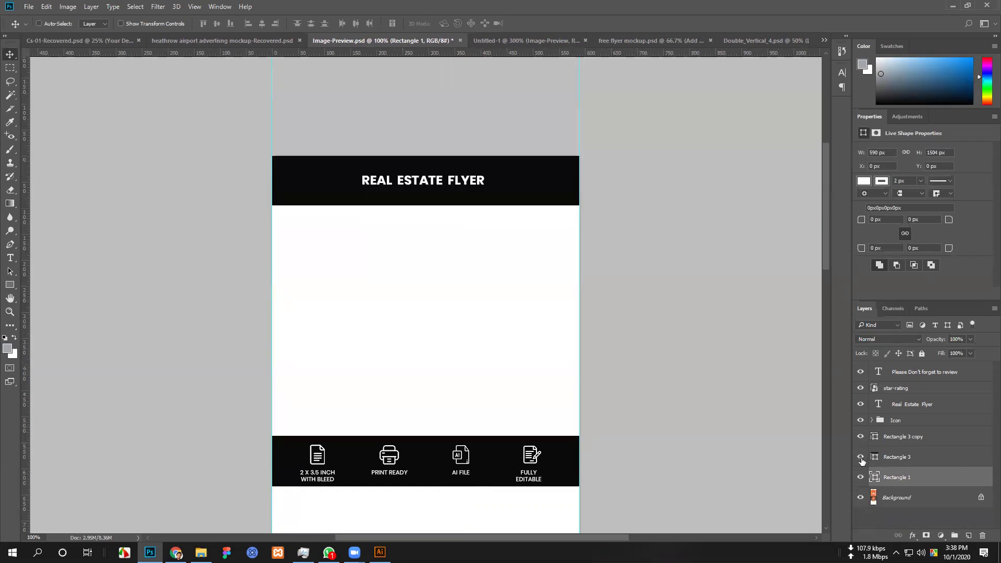
# Move the Rectangle 3 copy layer into the Icon group, directly below the 2 X 3.5 INCH With Bleed text layer.
pyautogui.click(906, 455)
pyautogui.click(906, 439)
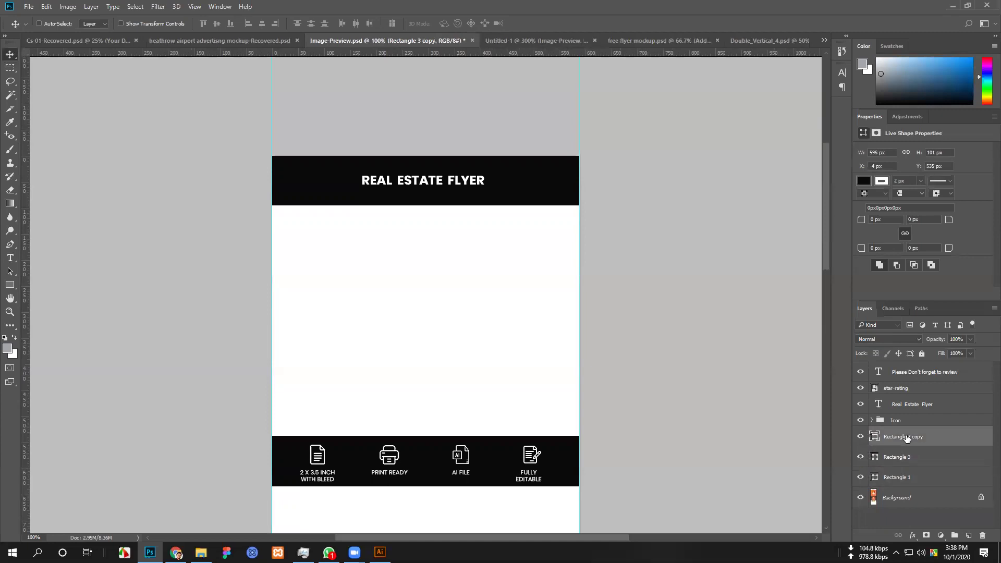
pyautogui.moveTo(906, 438); pyautogui.dragTo(907, 423)
pyautogui.click(876, 421)
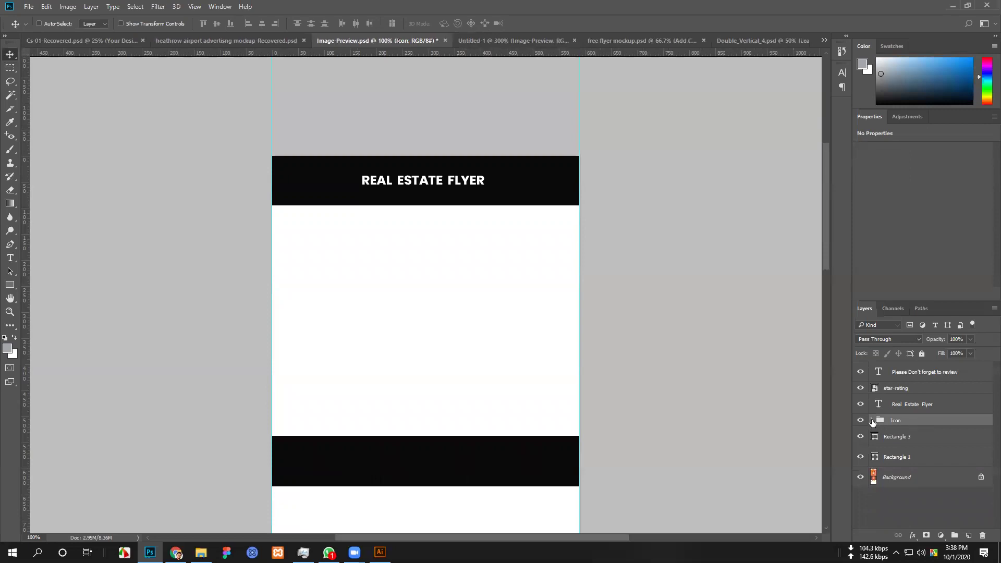
pyautogui.moveTo(920, 439); pyautogui.dragTo(938, 489)
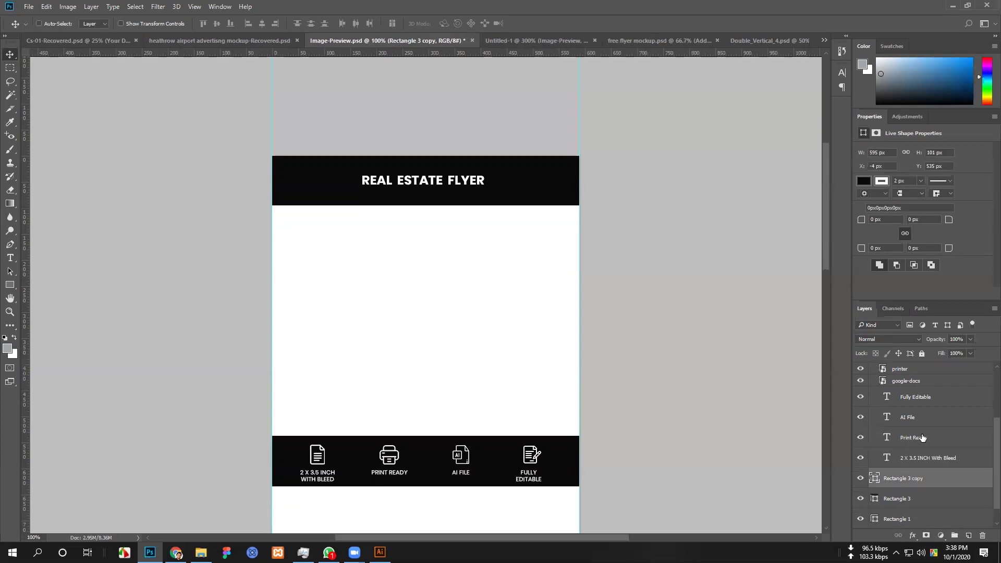
pyautogui.scroll(1, 924, 437)
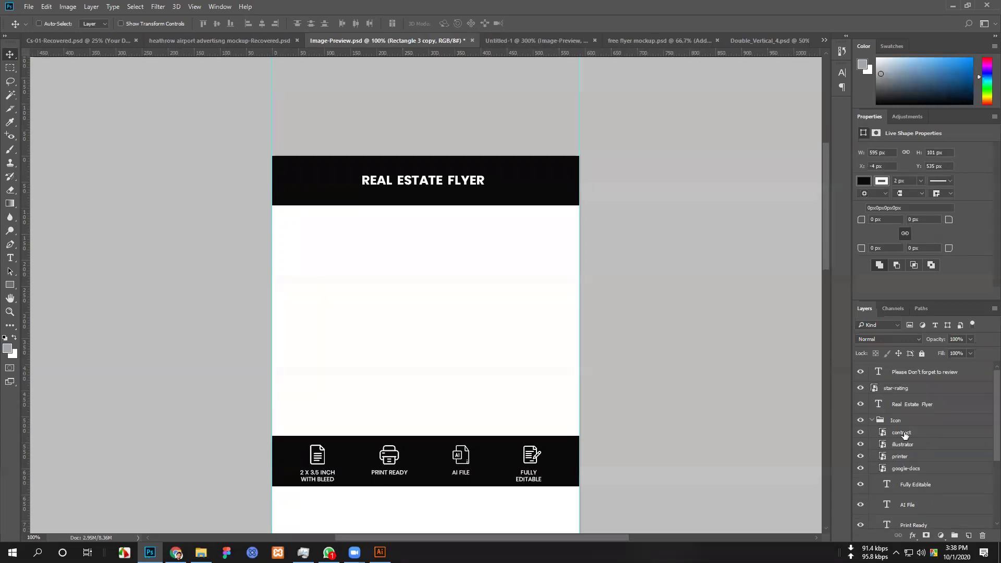
pyautogui.scroll(-3, 923, 436)
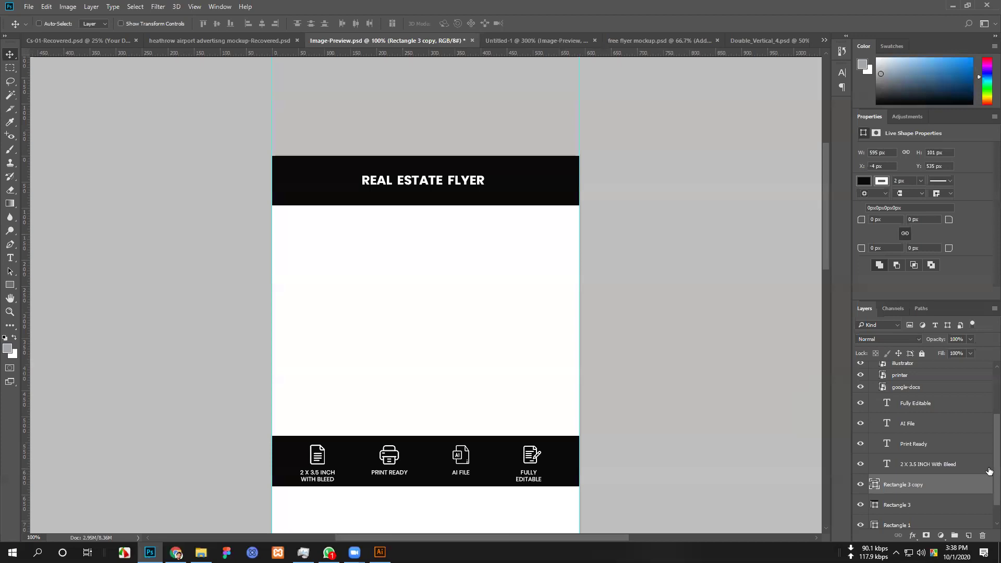
pyautogui.scroll(-2, 910, 498)
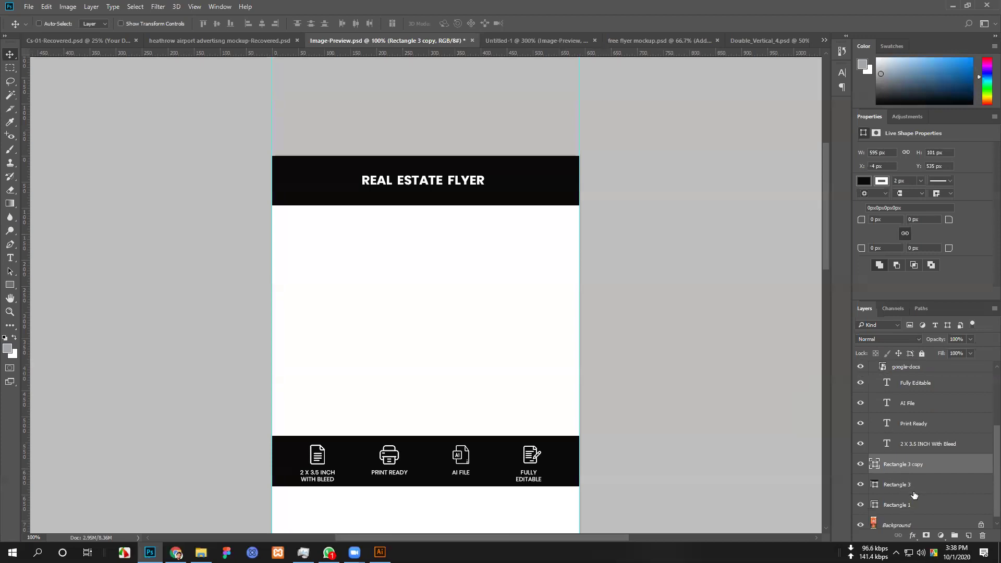
pyautogui.scroll(4, 909, 506)
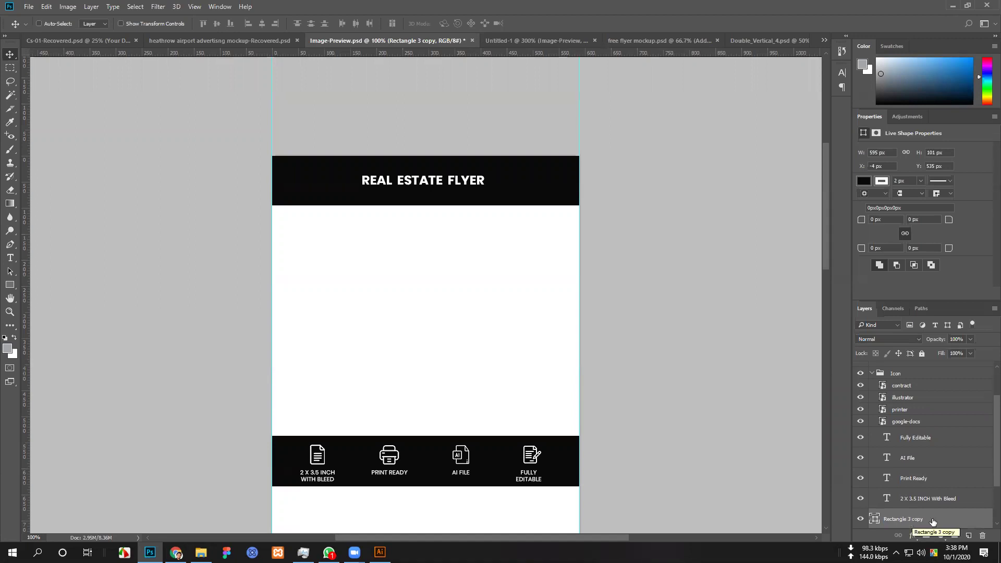
pyautogui.moveTo(928, 521); pyautogui.dragTo(923, 496)
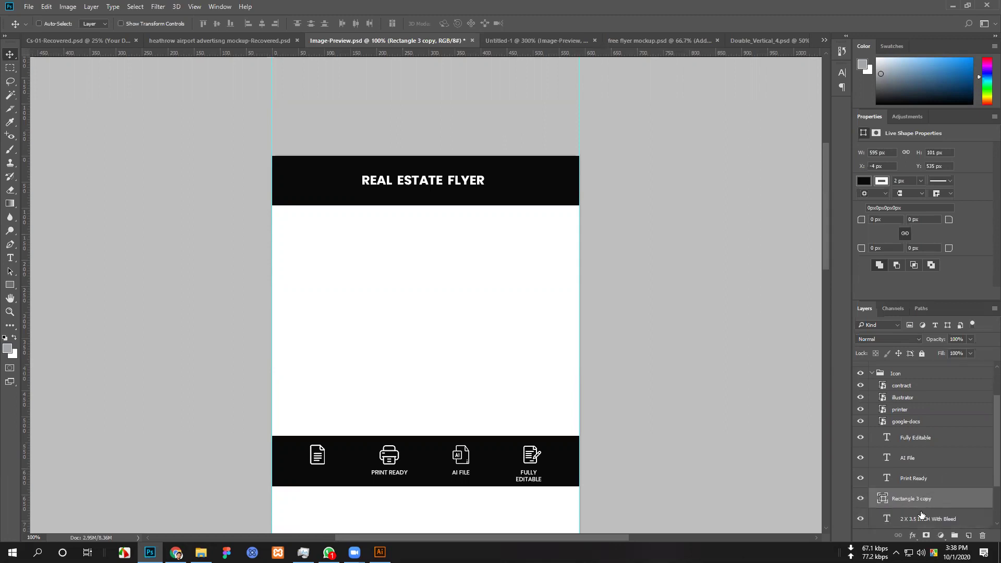
pyautogui.click(921, 519)
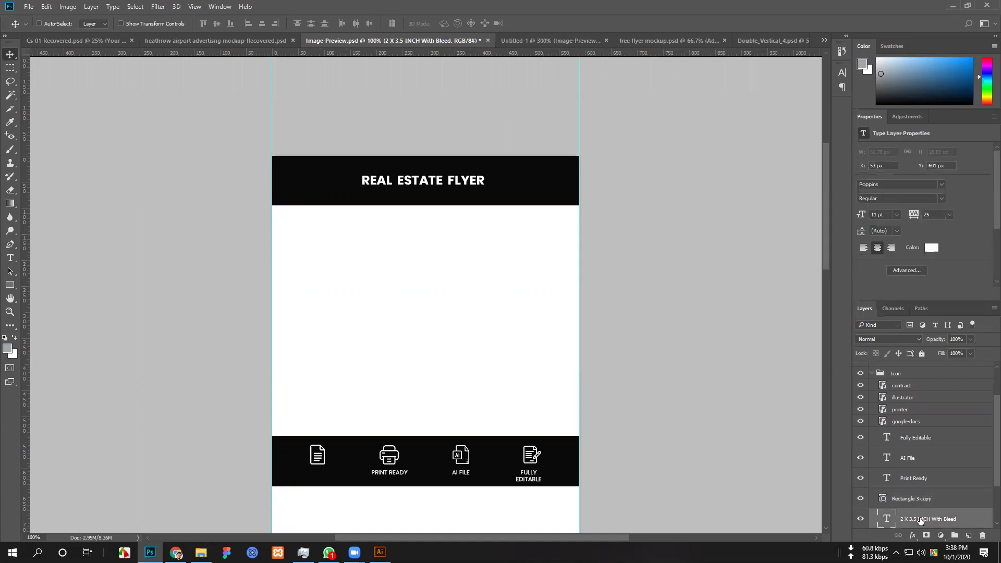
pyautogui.moveTo(921, 520); pyautogui.dragTo(921, 492)
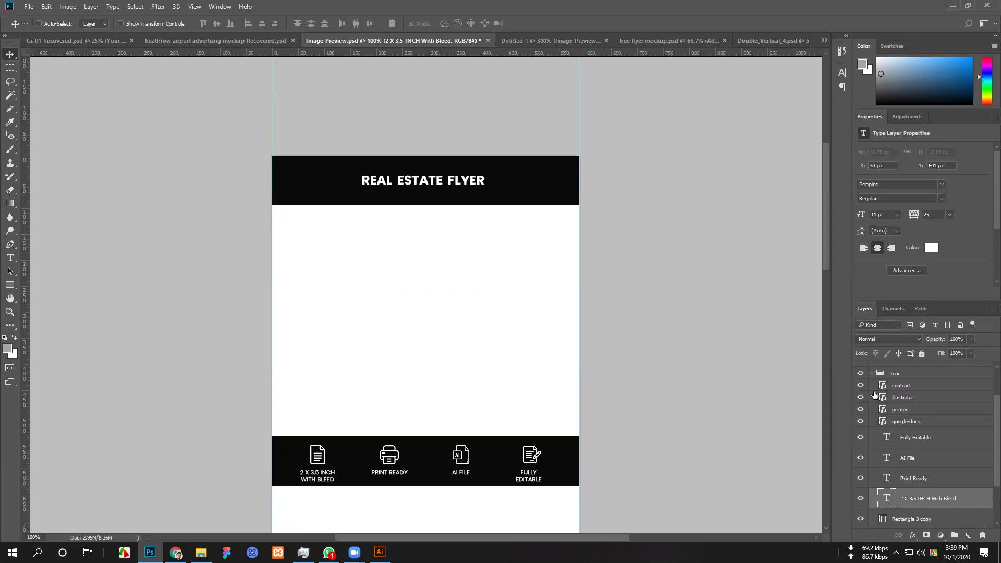
# Collapse the Icon group, and check that group and the Rectangle 3 layer by toggling their visibility.
pyautogui.click(871, 374)
pyautogui.click(860, 420)
pyautogui.click(861, 420)
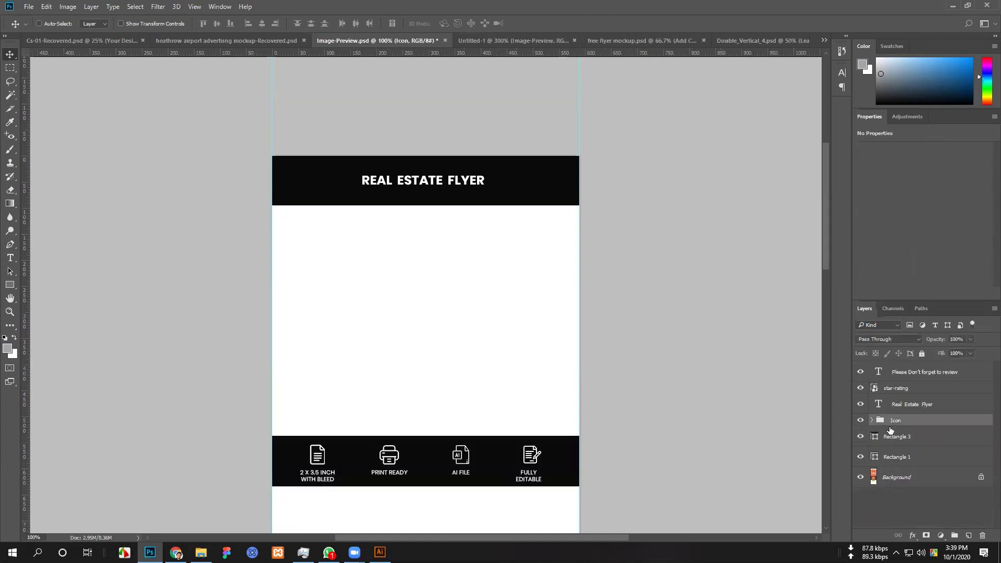
pyautogui.click(861, 439)
pyautogui.click(860, 440)
# Place Rectangle 3 directly below the Real Estate Flyer text layer, group the two layers and name the group "Heared".
pyautogui.moveTo(903, 438)
pyautogui.mouseDown()
pyautogui.moveTo(908, 391)
pyautogui.moveTo(911, 436)
pyautogui.mouseUp()
pyautogui.keyDown('ctrl'); pyautogui.click(914, 407); pyautogui.keyUp('ctrl')
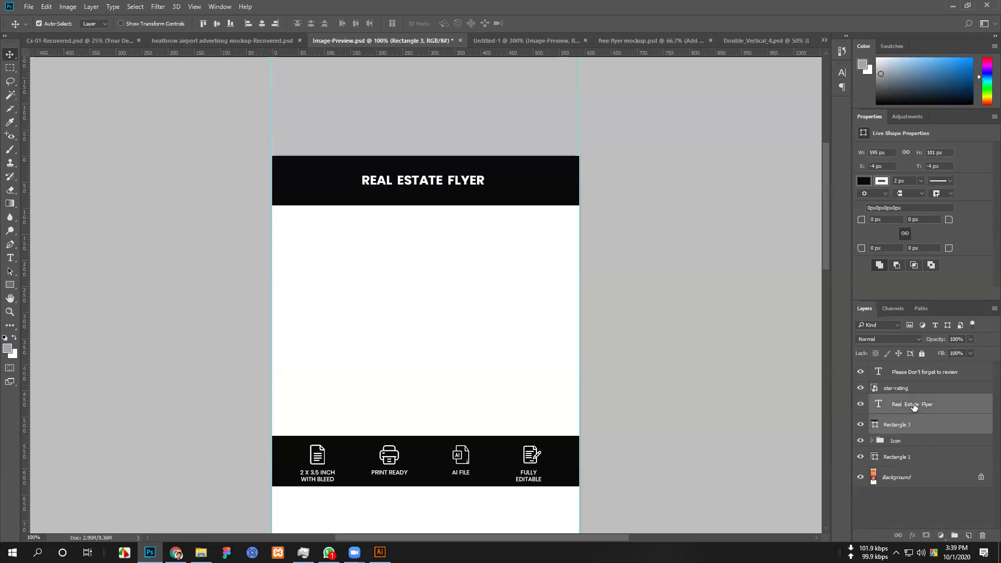
pyautogui.hotkey('ctrl', 'g')
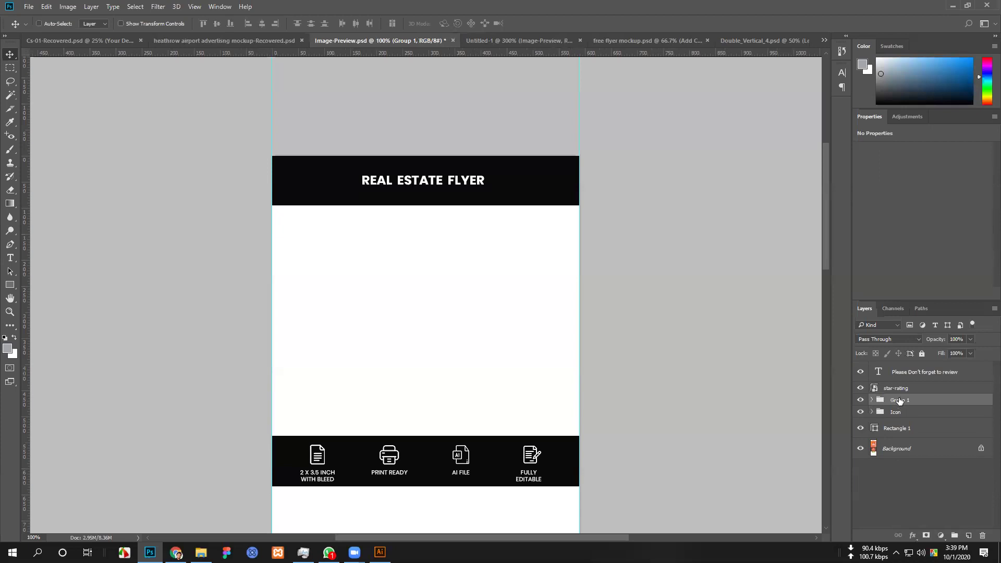
pyautogui.doubleClick(899, 400)
pyautogui.write('He')
pyautogui.press('Return')
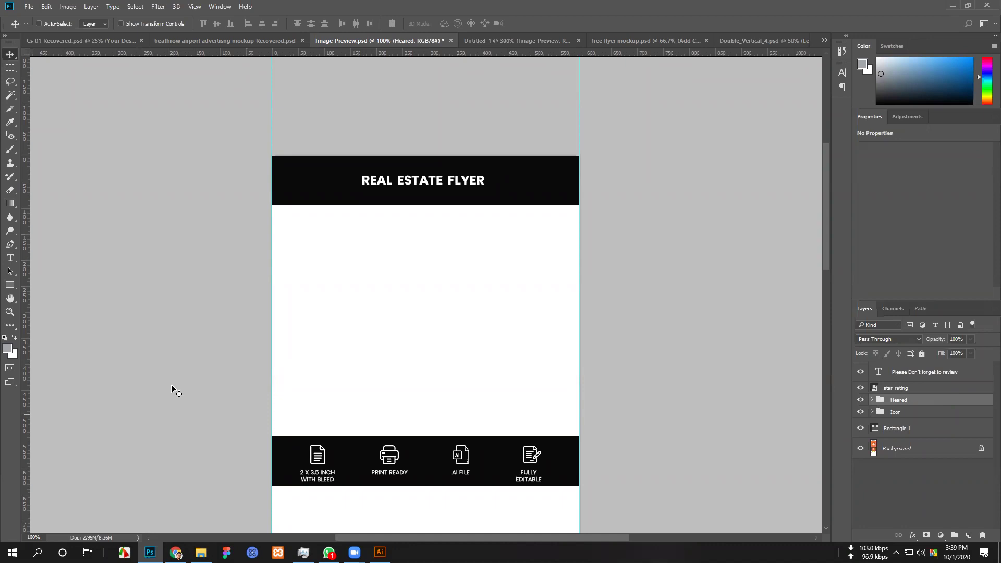
# Move the Icon group straight down about 100 px to enlarge the white area below the header band.
pyautogui.scroll(-5, 514, 346)
pyautogui.scroll(-5, 442, 442)
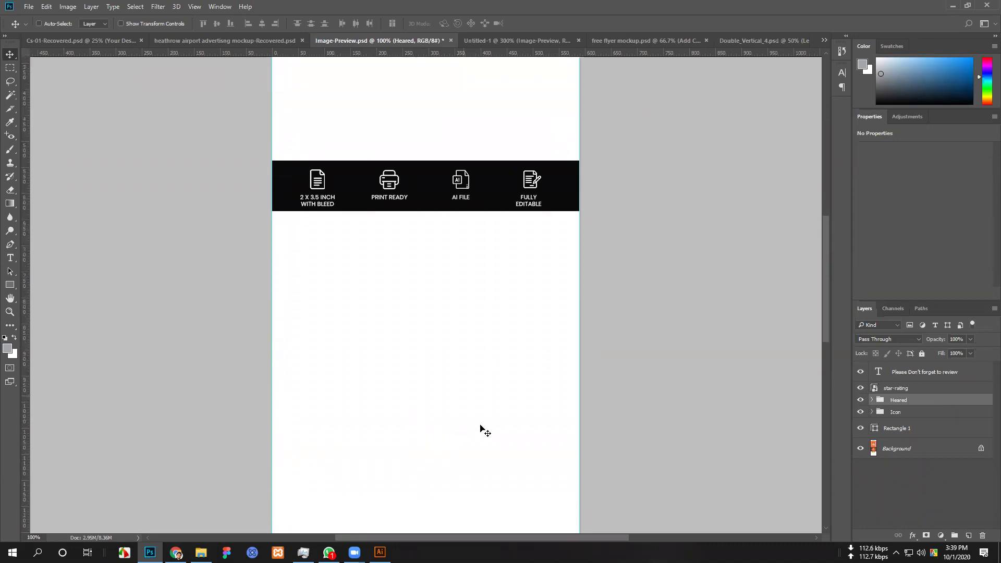
pyautogui.scroll(-4, 489, 427)
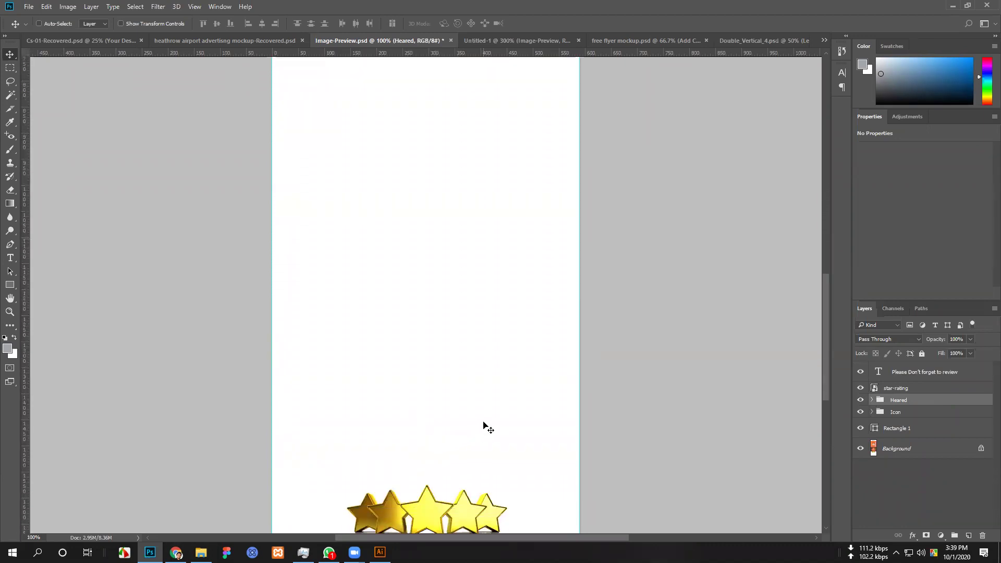
pyautogui.scroll(1, 496, 471)
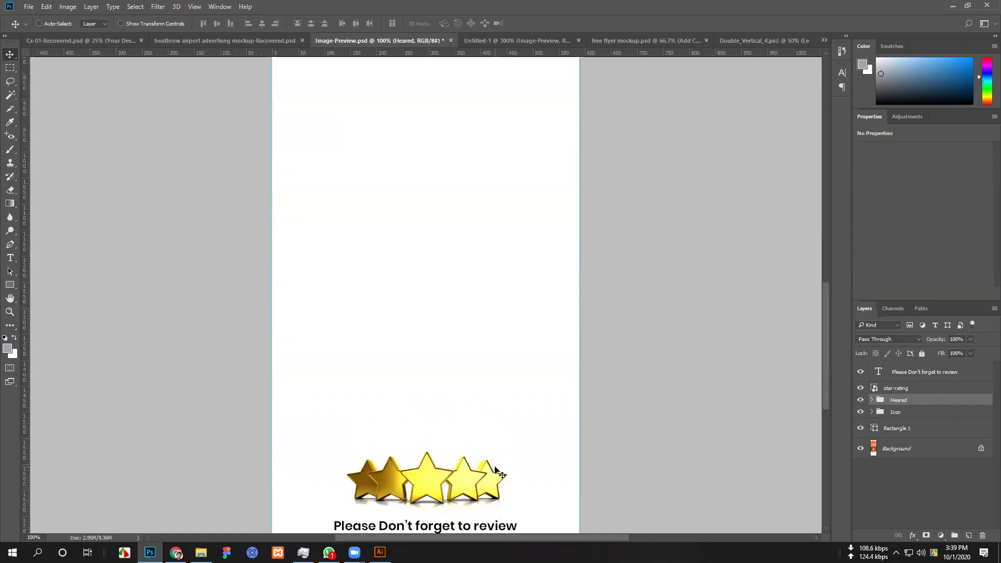
pyautogui.scroll(-1, 496, 471)
pyautogui.scroll(1, 499, 472)
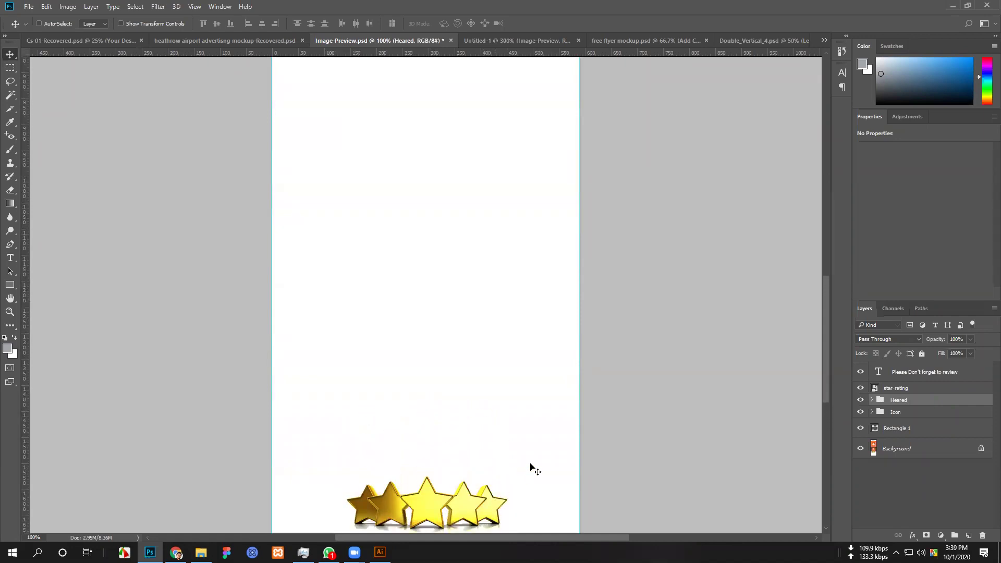
pyautogui.moveTo(825, 358); pyautogui.dragTo(822, 257)
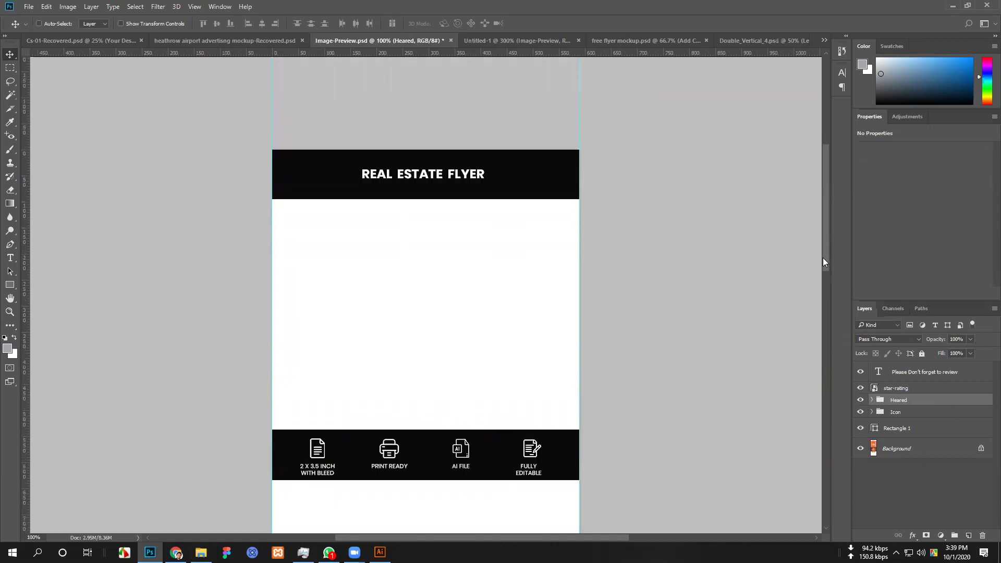
pyautogui.click(907, 414)
pyautogui.moveTo(461, 461); pyautogui.dragTo(461, 513)
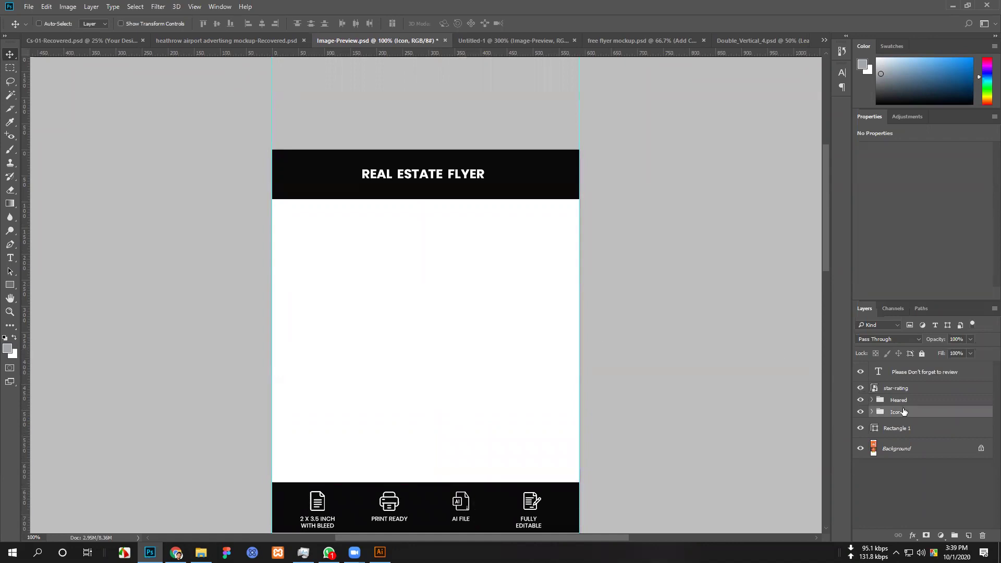
# Place 1.jpg from the Class 48 folder as an embedded image and scale it to about 210%, filling the gap between the black bands.
pyautogui.click(31, 8)
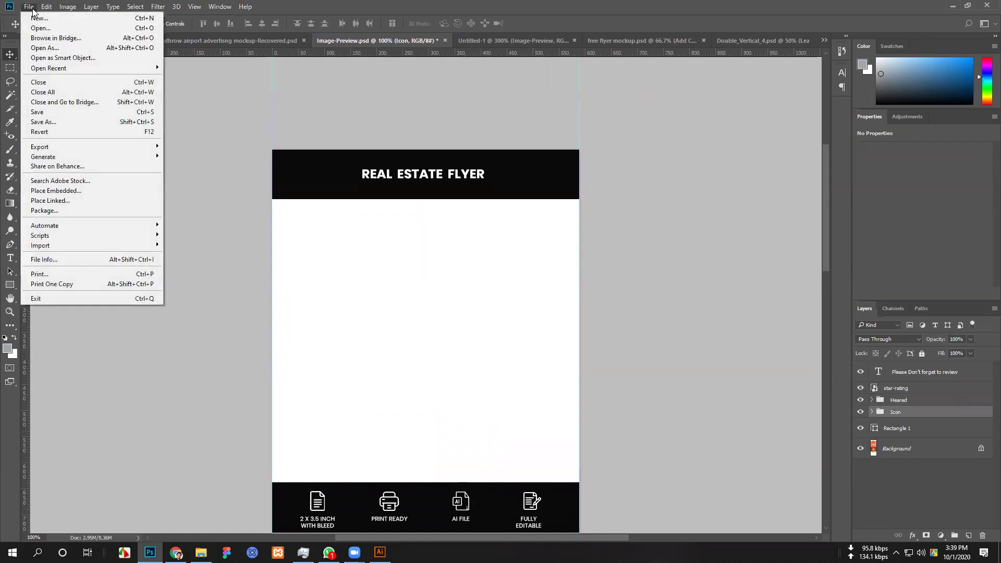
pyautogui.click(62, 193)
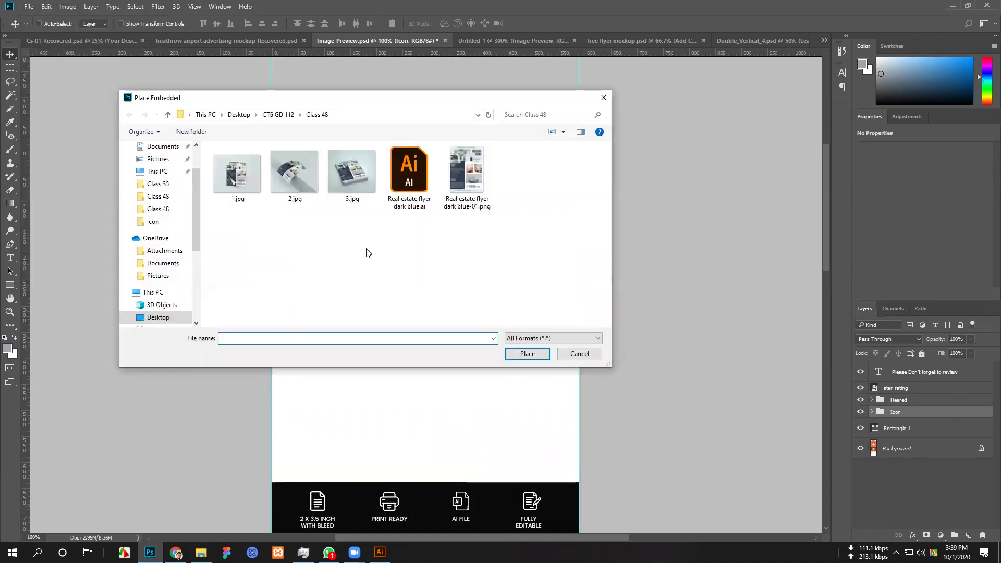
pyautogui.click(246, 189)
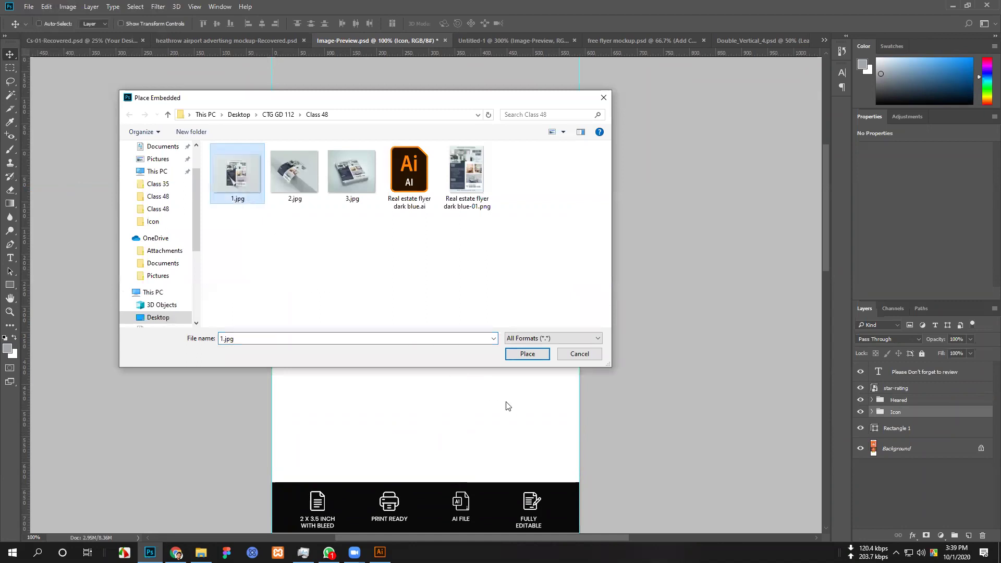
pyautogui.click(527, 355)
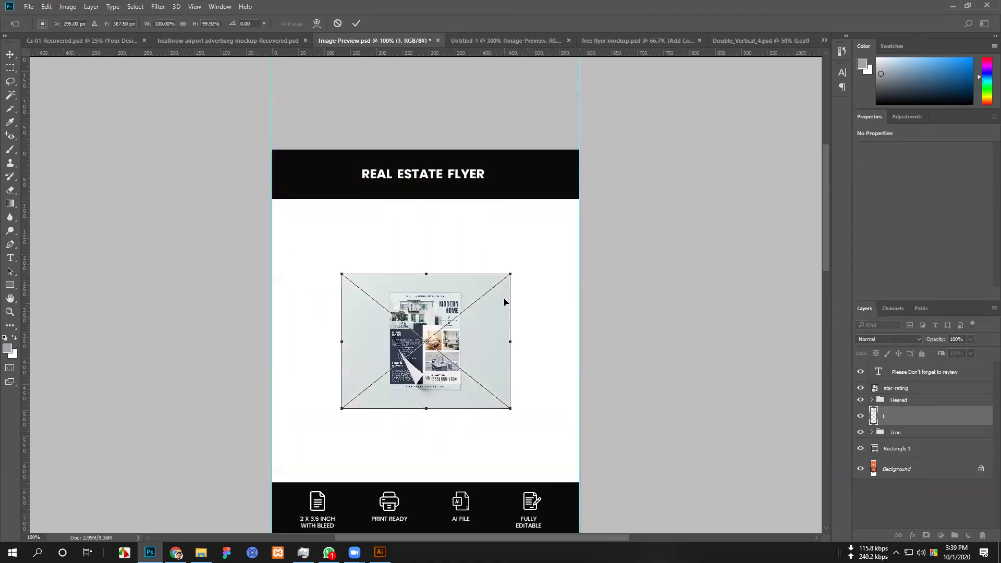
pyautogui.moveTo(508, 277); pyautogui.dragTo(627, 233)
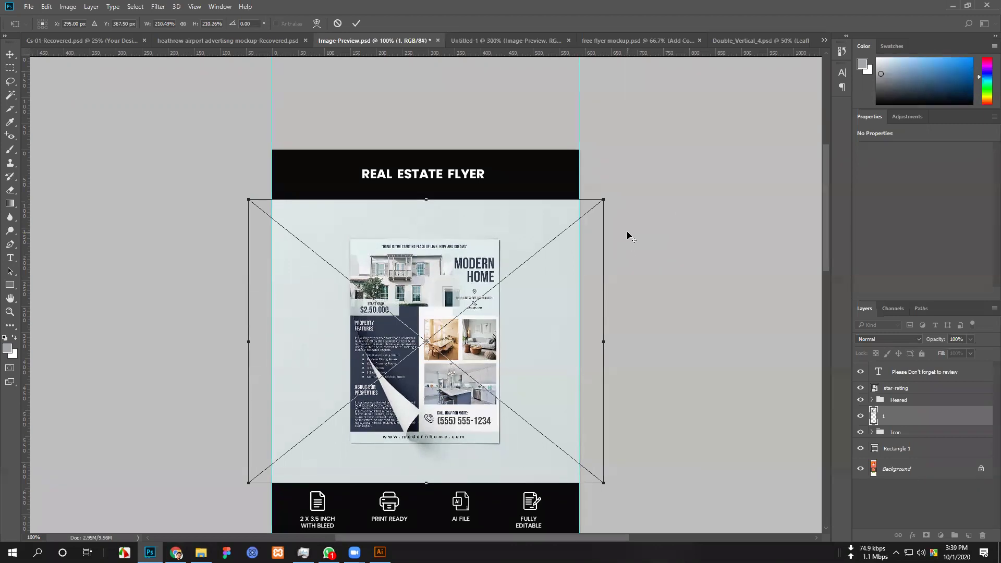
pyautogui.click(356, 23)
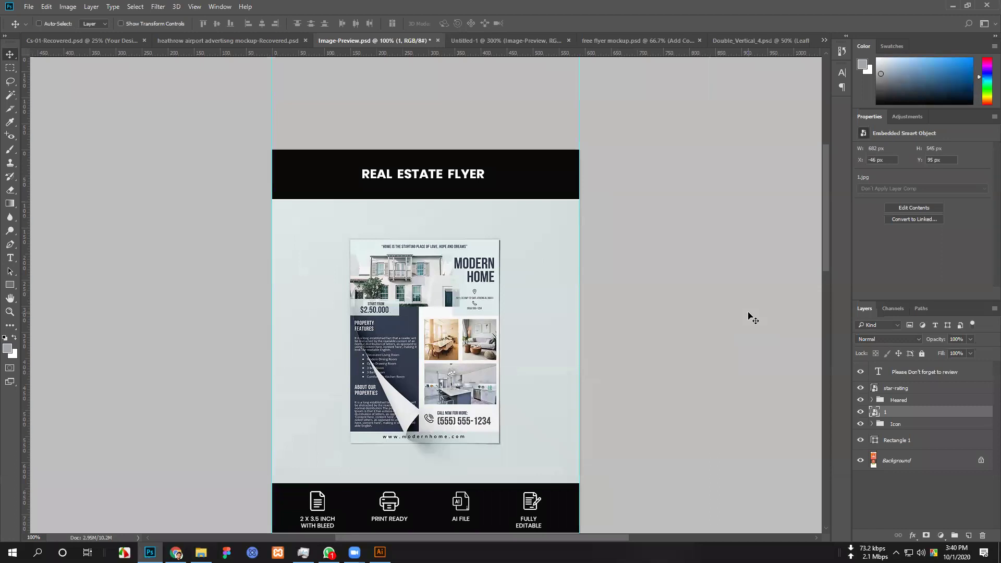
# Scale the placed flyer mockup to about 186% and move it up against the lower edge of the header band.
pyautogui.scroll(-1, 752, 319)
pyautogui.scroll(-1, 751, 318)
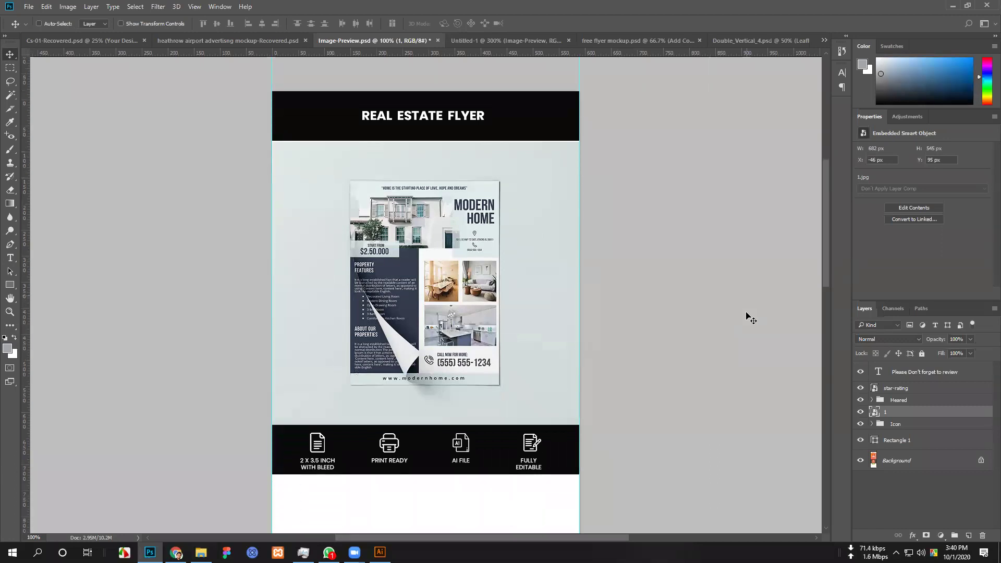
pyautogui.scroll(-2, 751, 318)
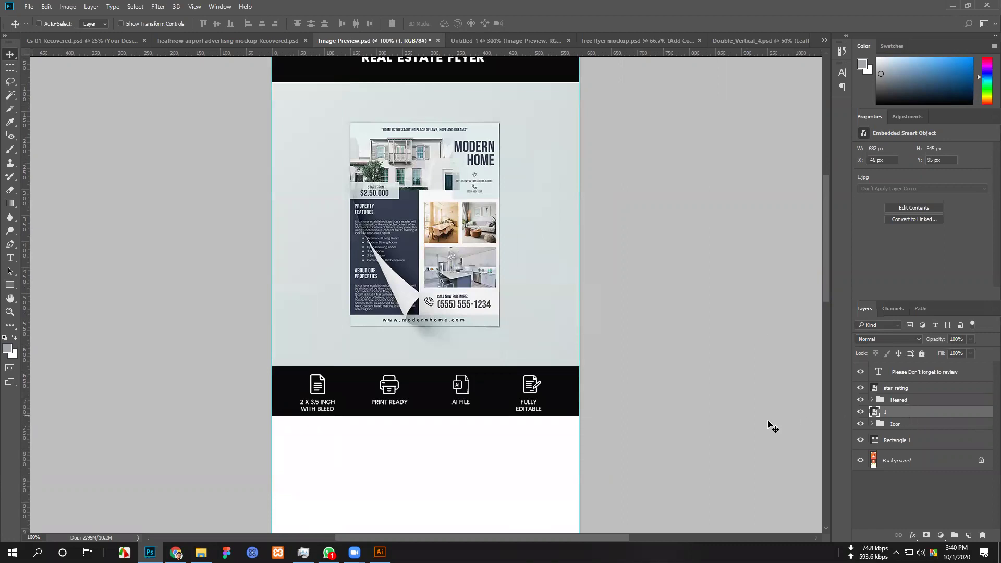
pyautogui.scroll(1, 769, 426)
pyautogui.press('ctrl')
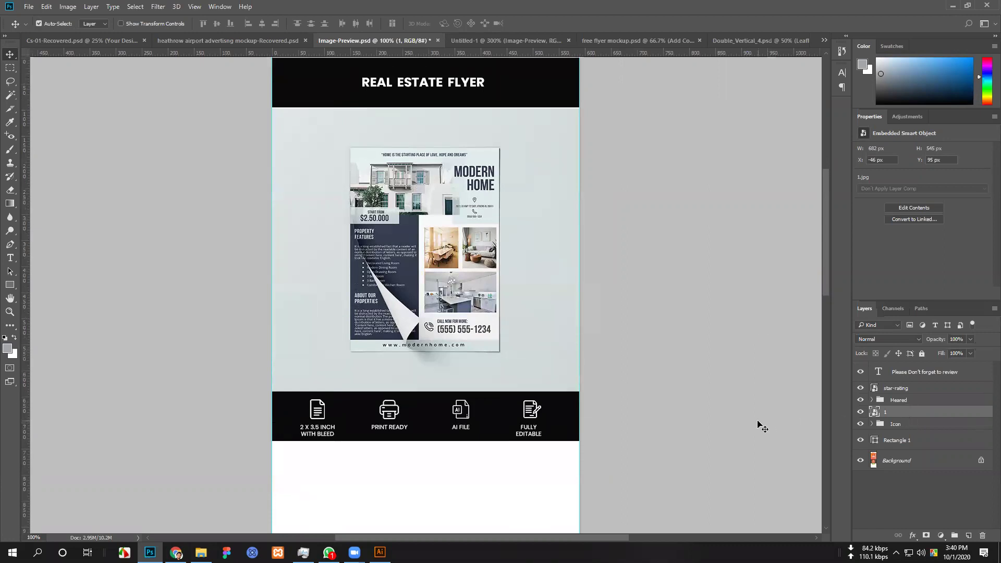
pyautogui.hotkey('ctrl', 't')
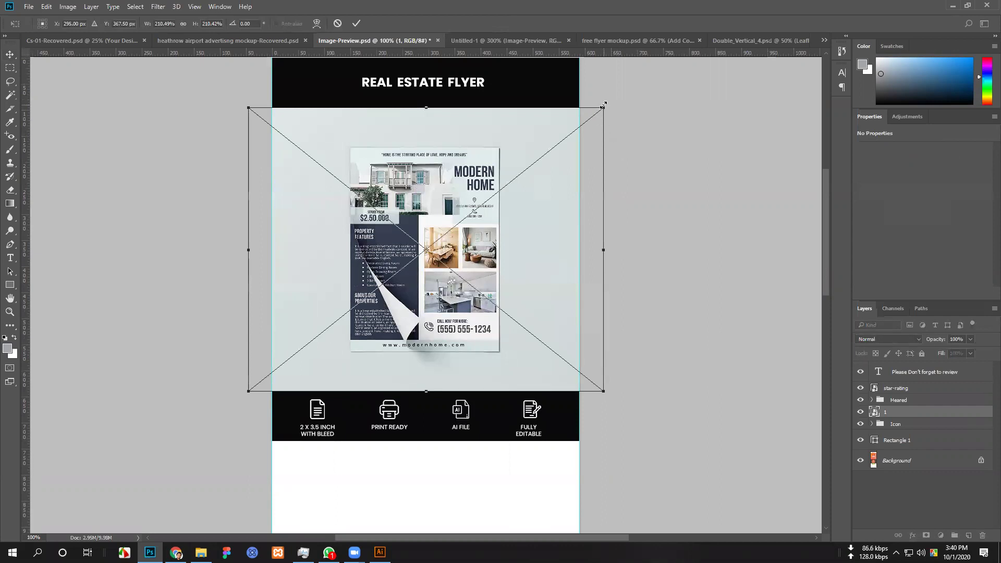
pyautogui.moveTo(603, 108); pyautogui.dragTo(583, 124)
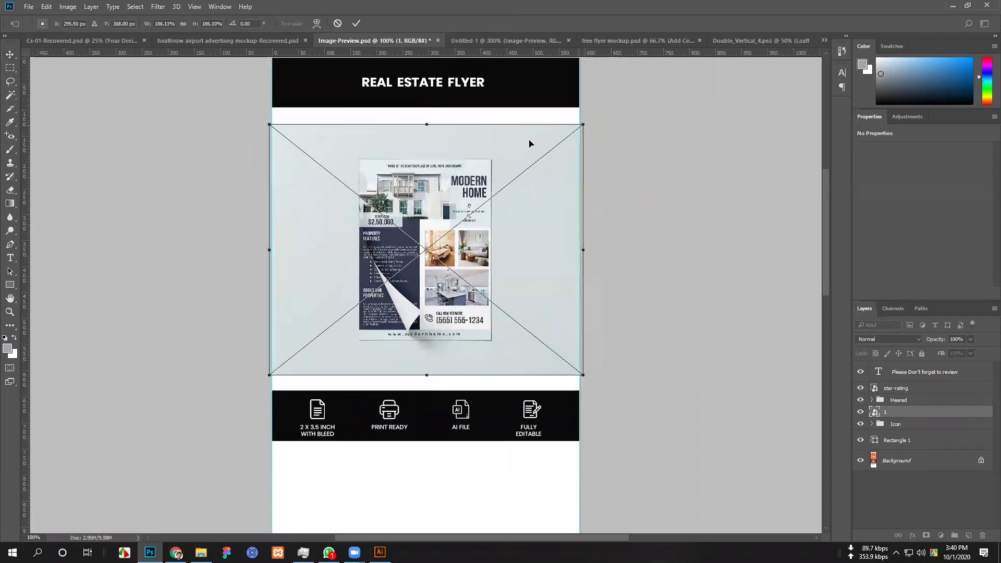
pyautogui.moveTo(428, 179); pyautogui.dragTo(426, 165)
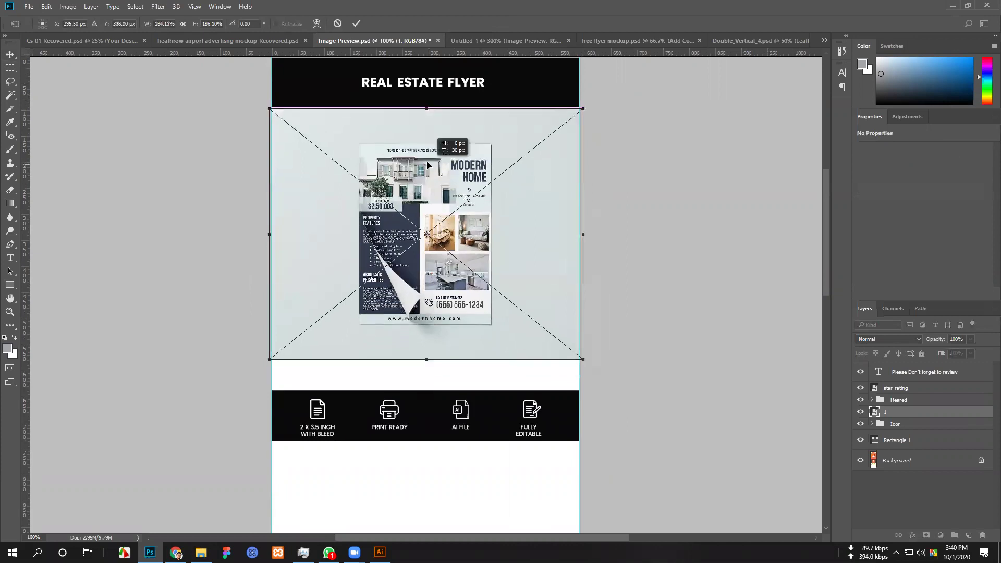
pyautogui.click(357, 23)
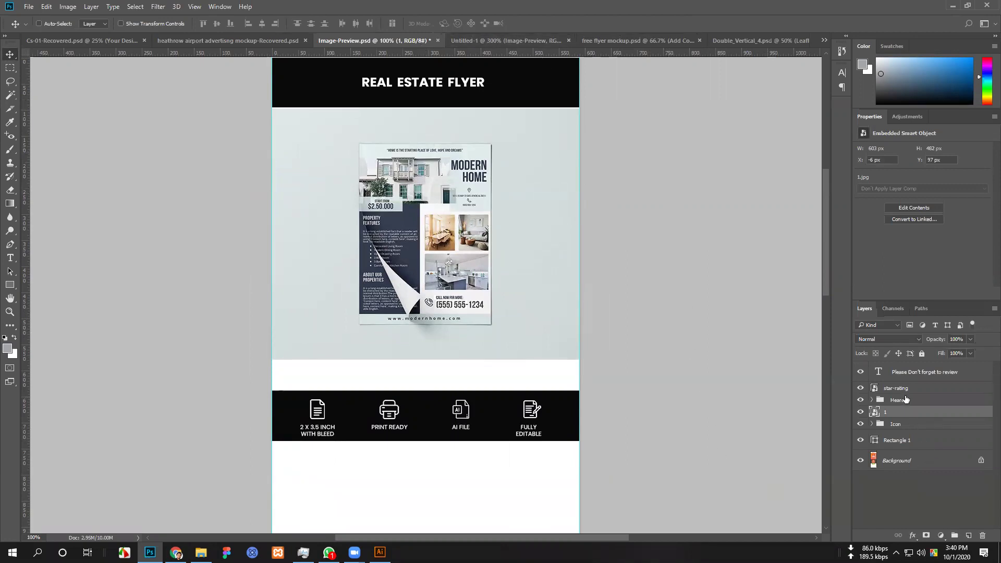
# Move the Icon group up until its black band meets the lower edge of the flyer mockup image.
pyautogui.click(898, 425)
pyautogui.moveTo(441, 399); pyautogui.dragTo(441, 368)
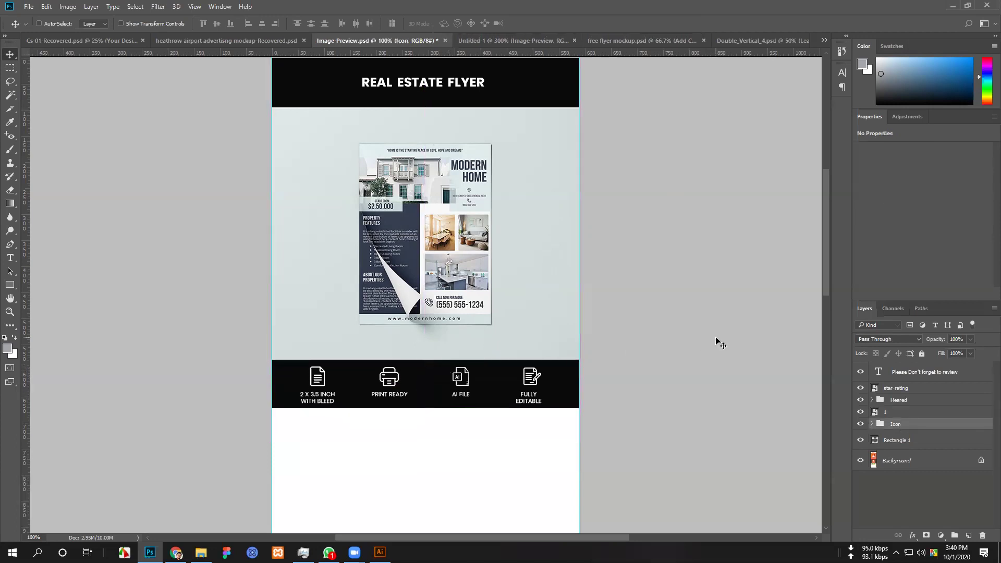
pyautogui.scroll(-1, 761, 387)
pyautogui.scroll(-1, 761, 387)
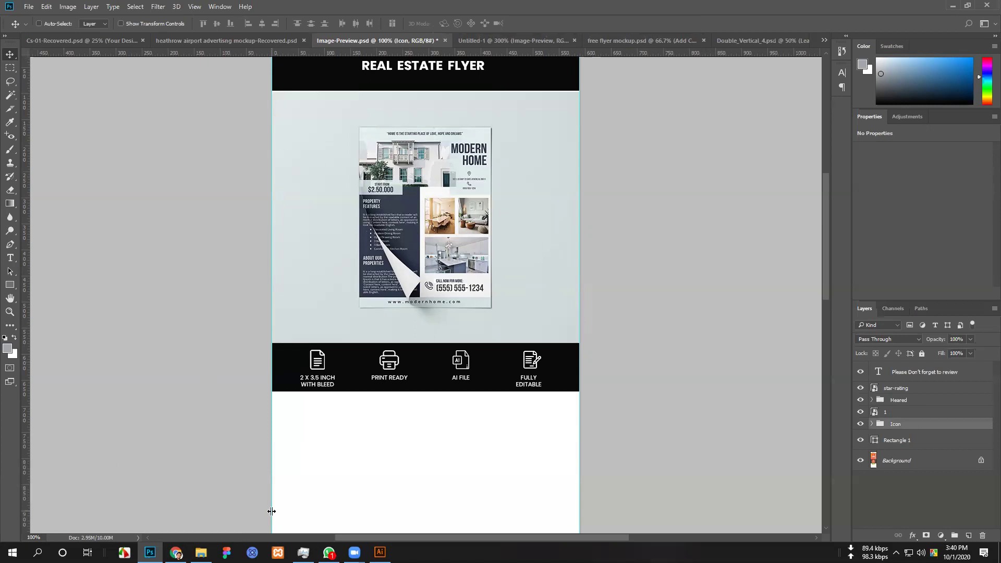
# Switch to Chrome and copy the print dimensions 8.27x11.69 from the A4 Interior Design Flyer item page.
pyautogui.click(176, 552)
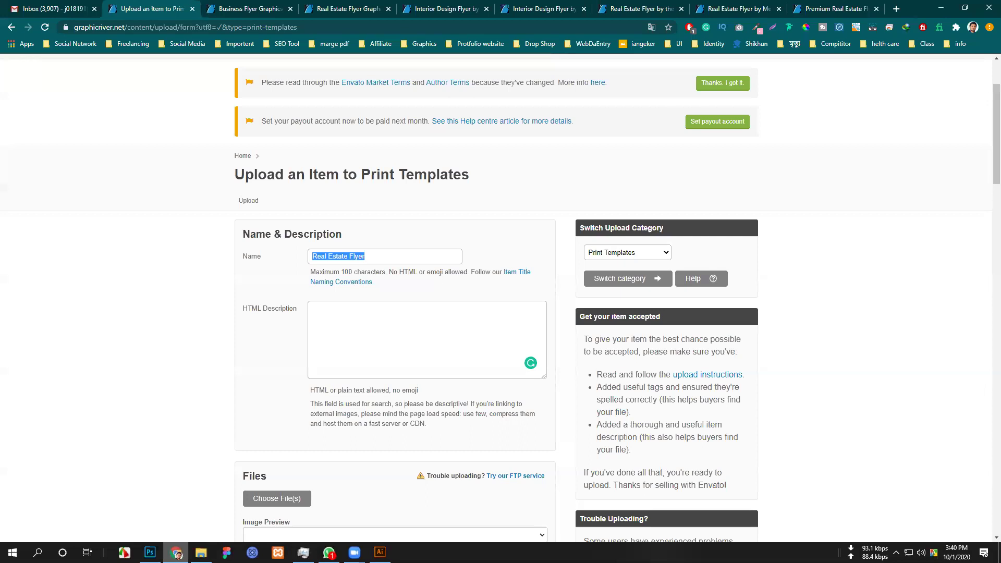
pyautogui.click(438, 5)
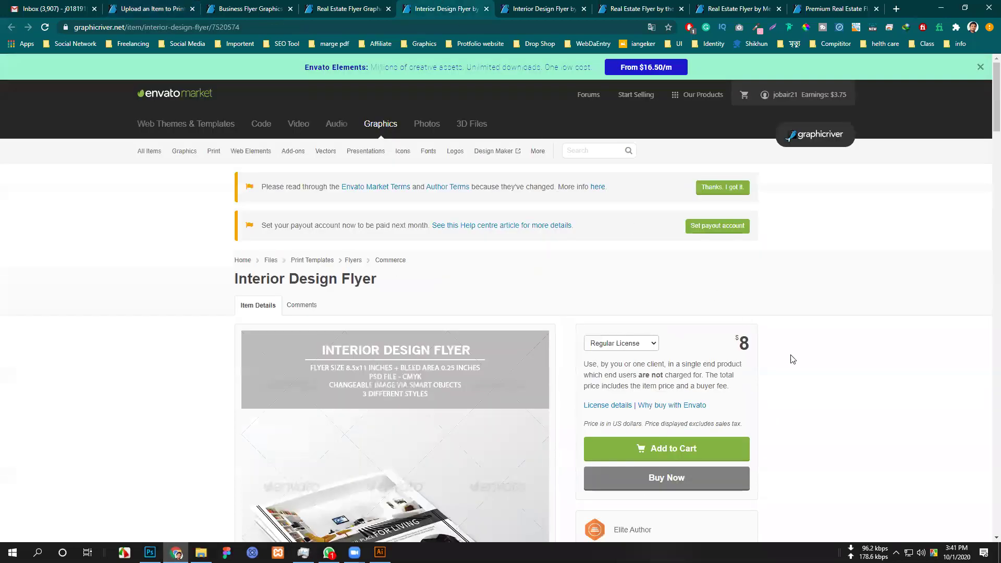
pyautogui.scroll(-12, 780, 397)
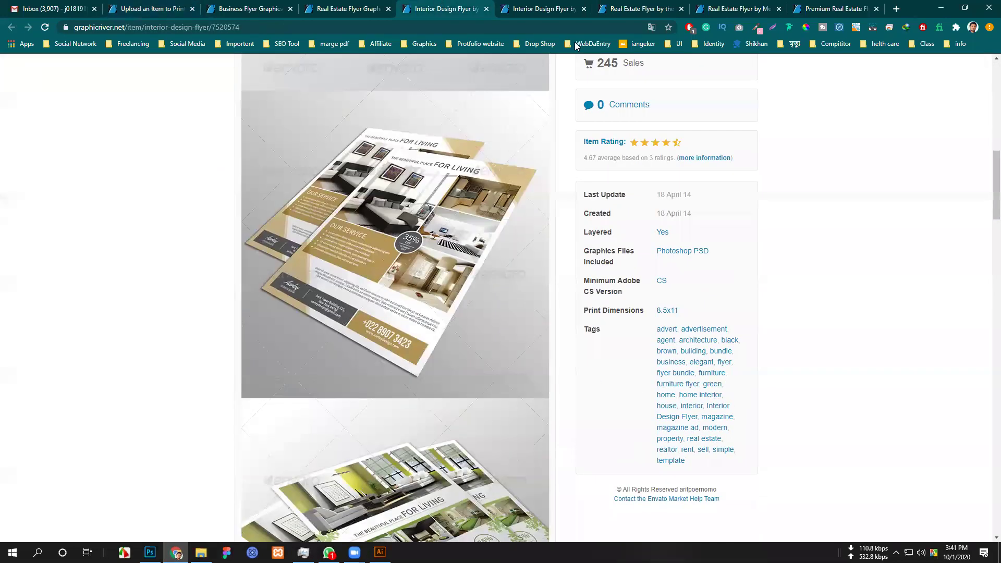
pyautogui.click(545, 8)
pyautogui.scroll(-9, 831, 353)
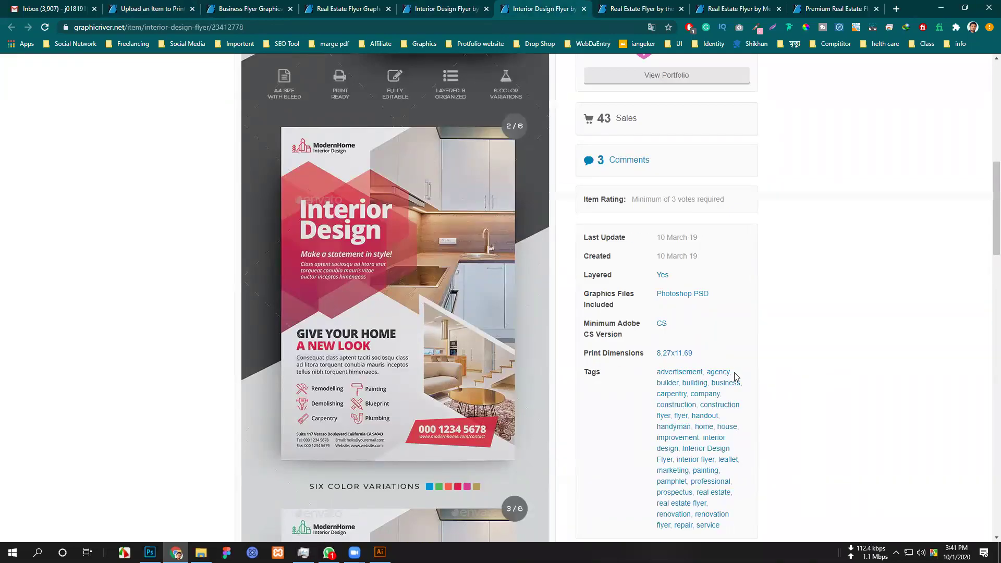
pyautogui.moveTo(655, 354); pyautogui.dragTo(692, 355)
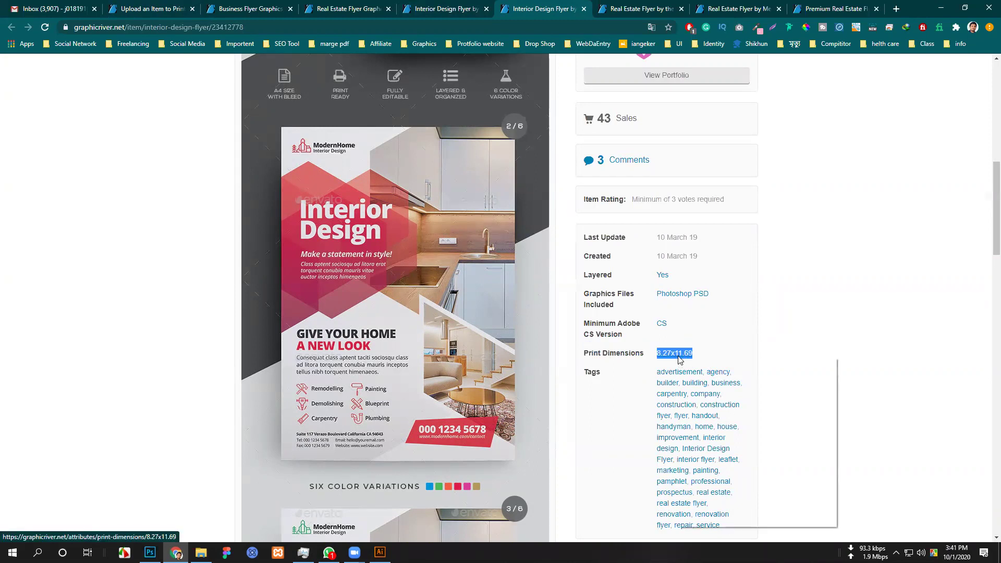
pyautogui.rightClick(679, 360)
pyautogui.click(699, 437)
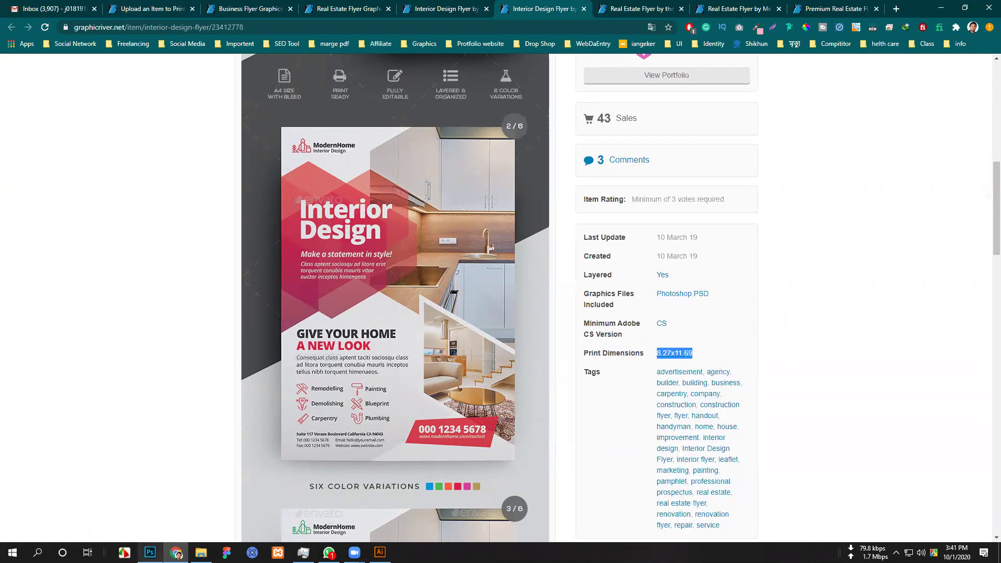
# Switch to Photoshop and replace the size in the first icon label with the copied 8.27x11.69, keeping With Bleed on a second line.
pyautogui.click(149, 552)
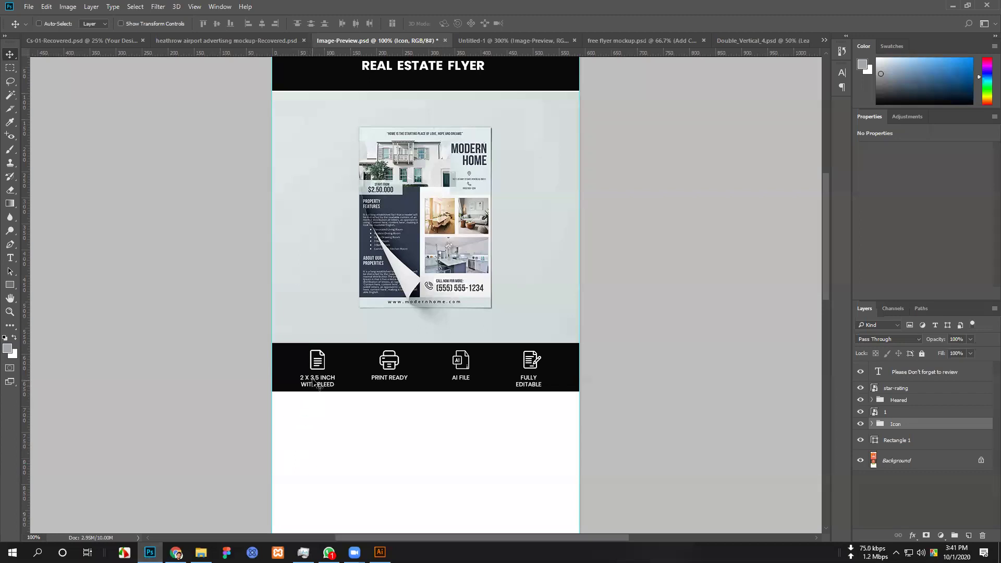
pyautogui.click(10, 257)
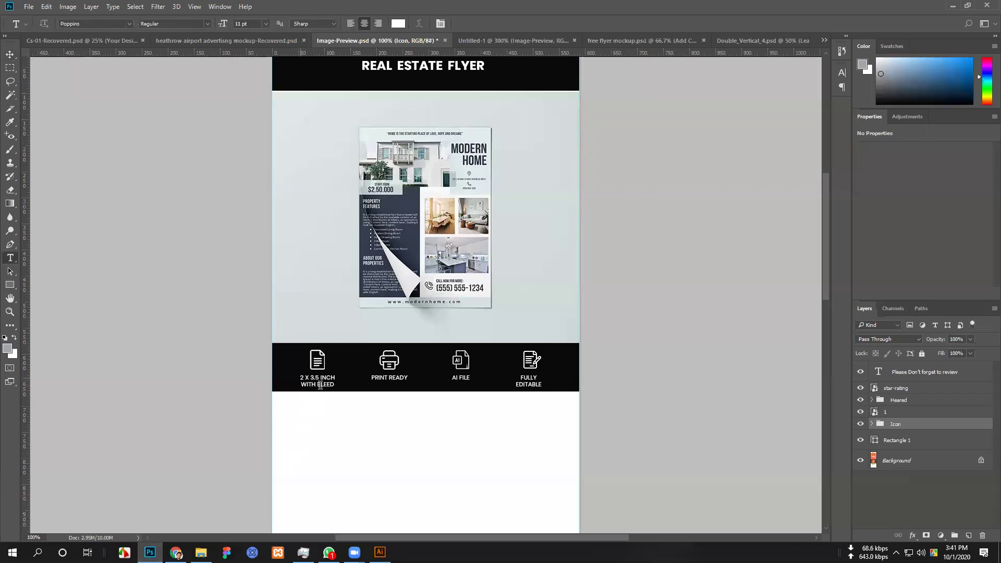
pyautogui.click(317, 379)
pyautogui.hotkey('ctrl', 'a')
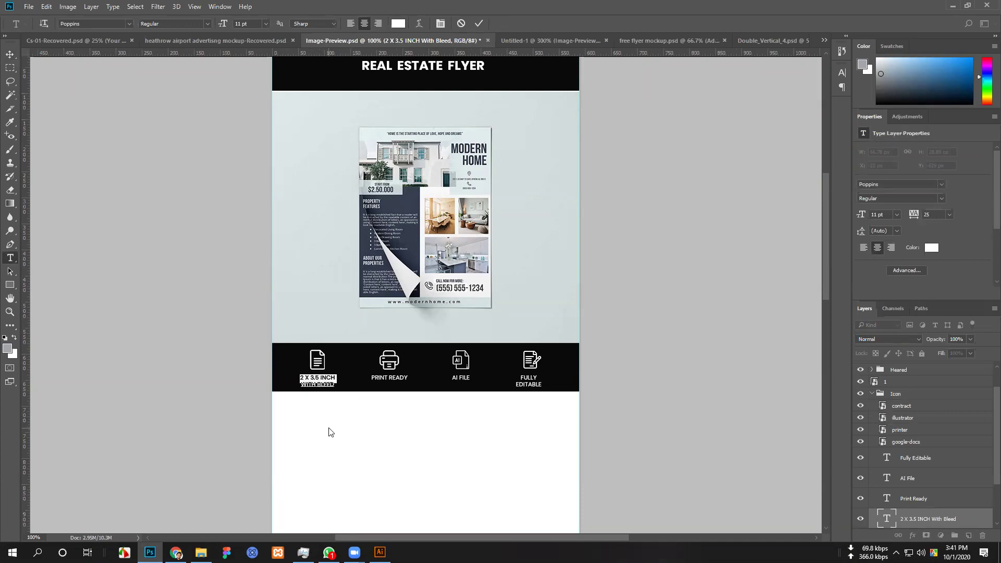
pyautogui.hotkey('ctrl', 'v')
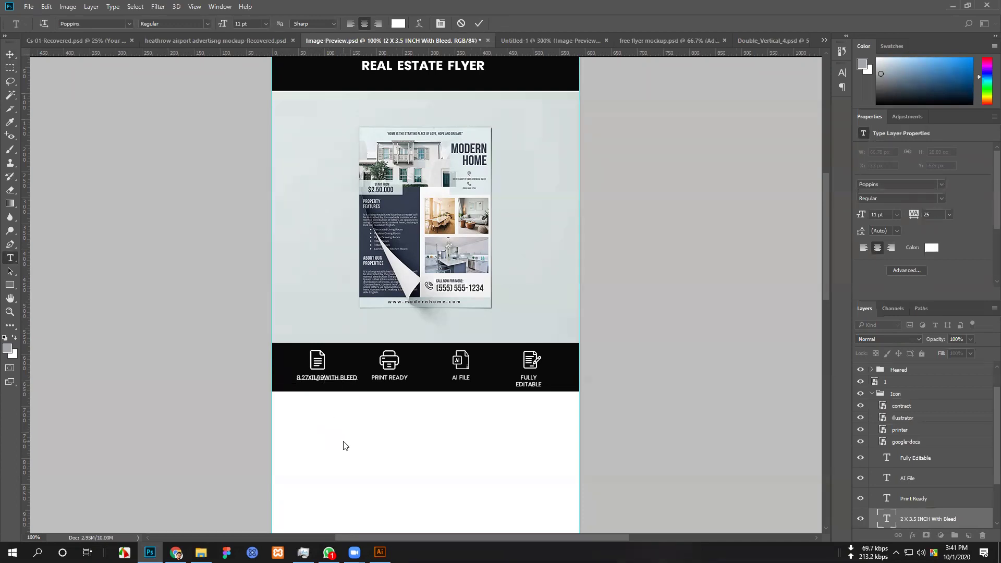
pyautogui.press('Return')
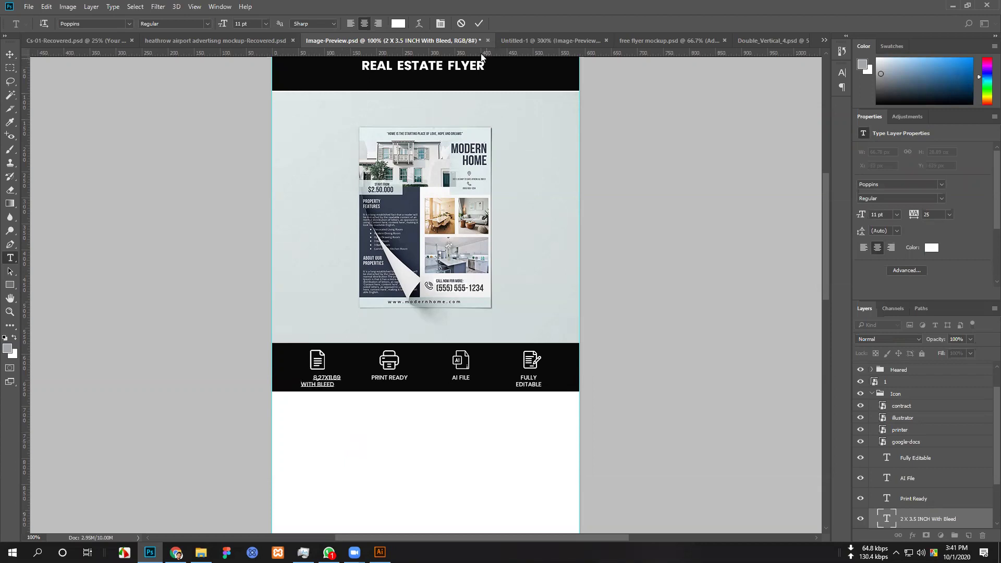
pyautogui.click(478, 22)
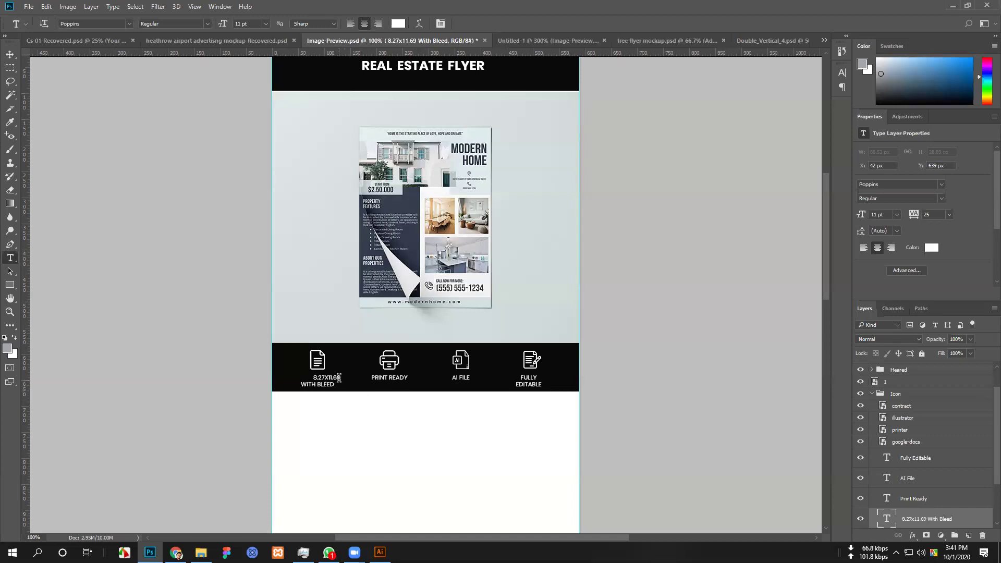
# Remove the leading space from the first icon label and space its size out as 8.27 x 11.69.
pyautogui.click(315, 377)
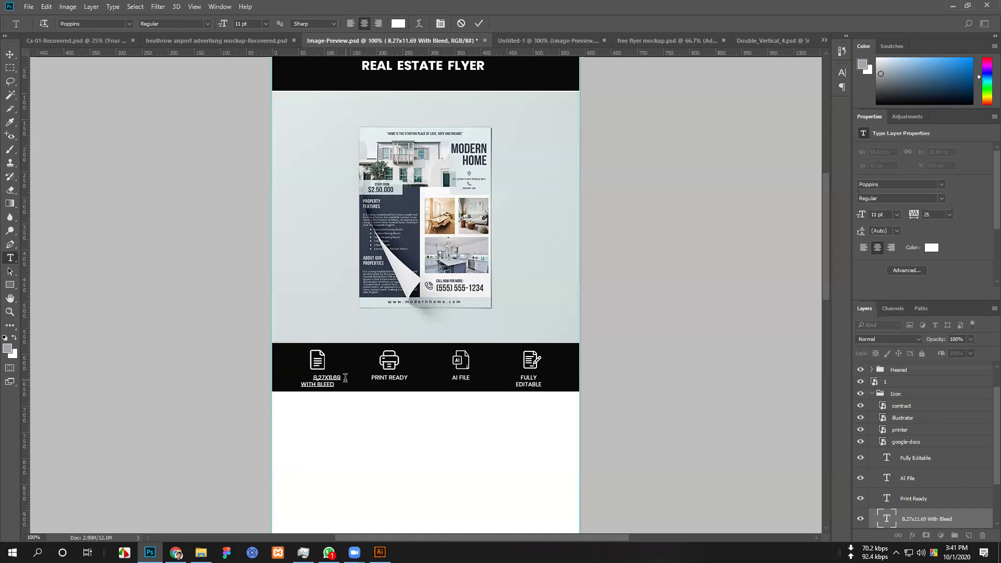
pyautogui.press('Delete')
pyautogui.click(480, 23)
pyautogui.click(315, 378)
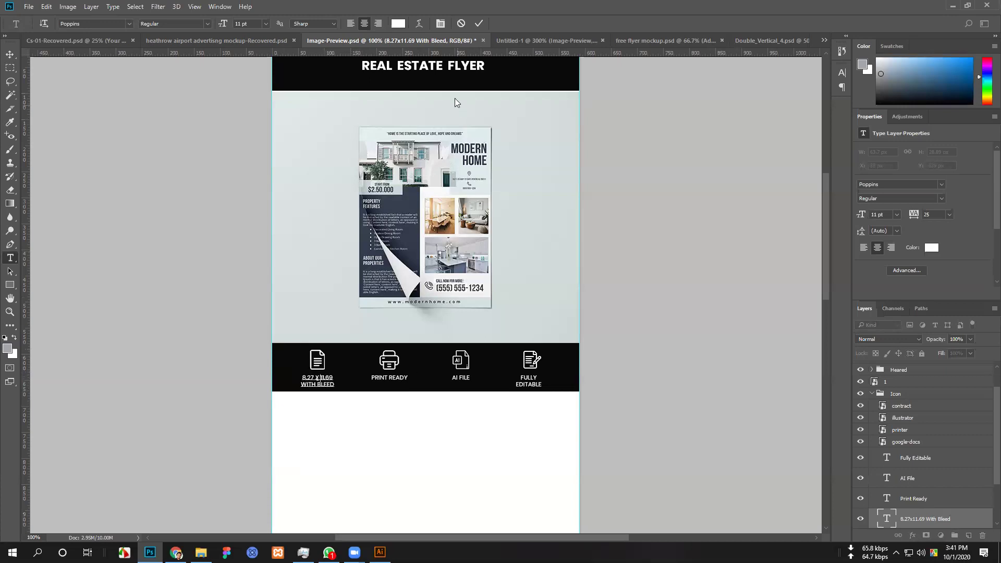
pyautogui.click(478, 24)
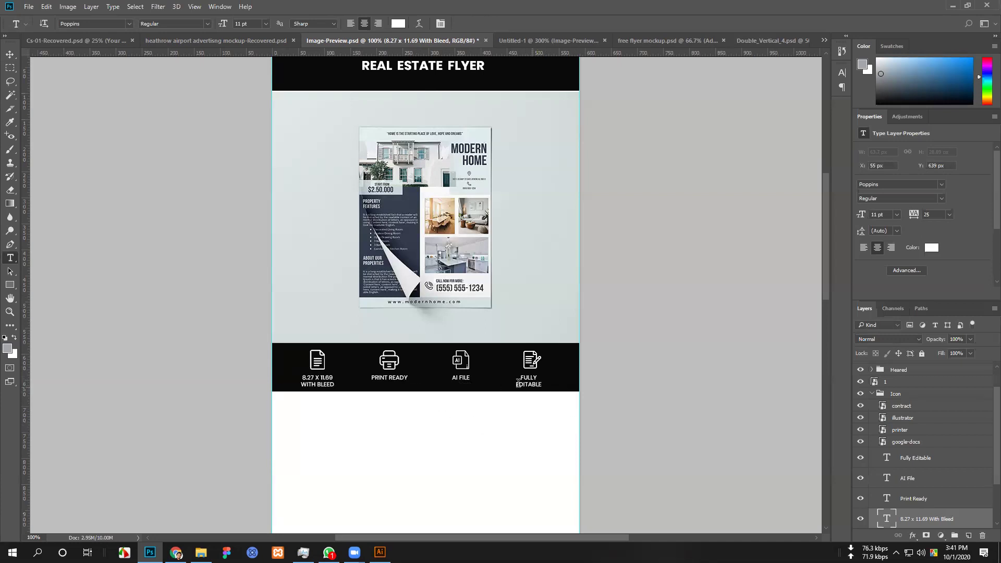
# Collapse the Icon group and place 2.jpg from the Class 48 folder as an embedded image above layer 1.
pyautogui.click(10, 55)
pyautogui.scroll(-1, 200, 501)
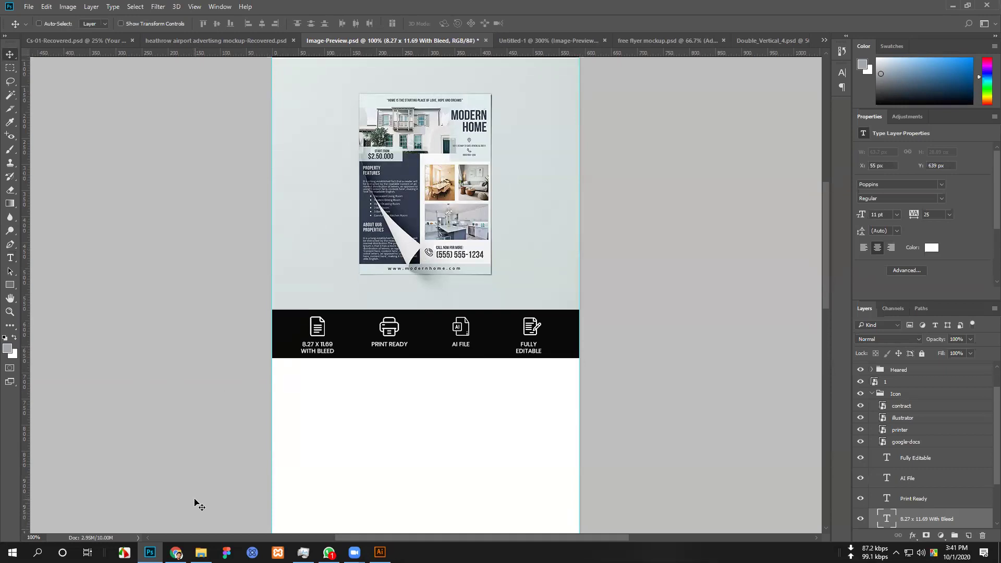
pyautogui.scroll(-2, 200, 502)
pyautogui.scroll(-2, 259, 389)
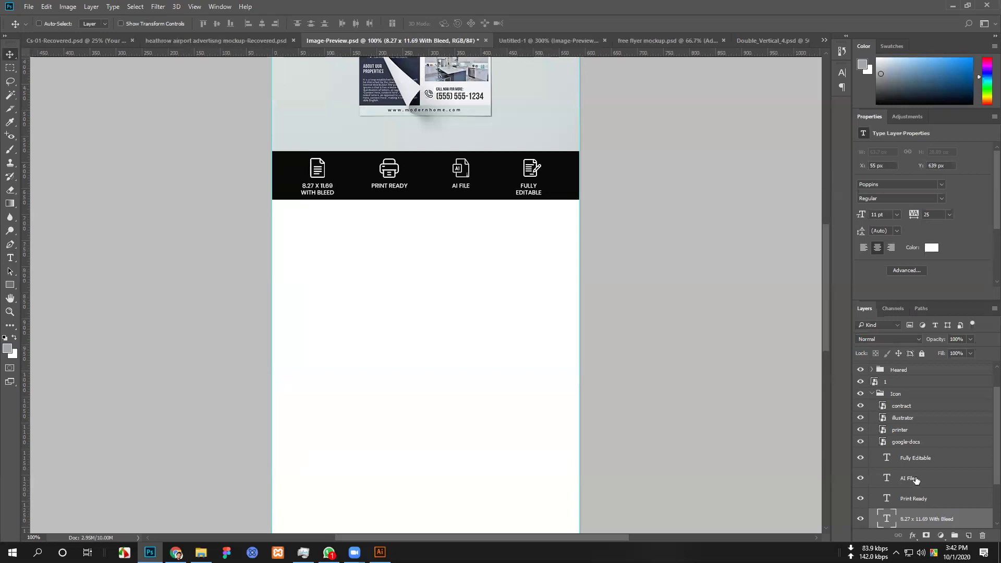
pyautogui.click(872, 393)
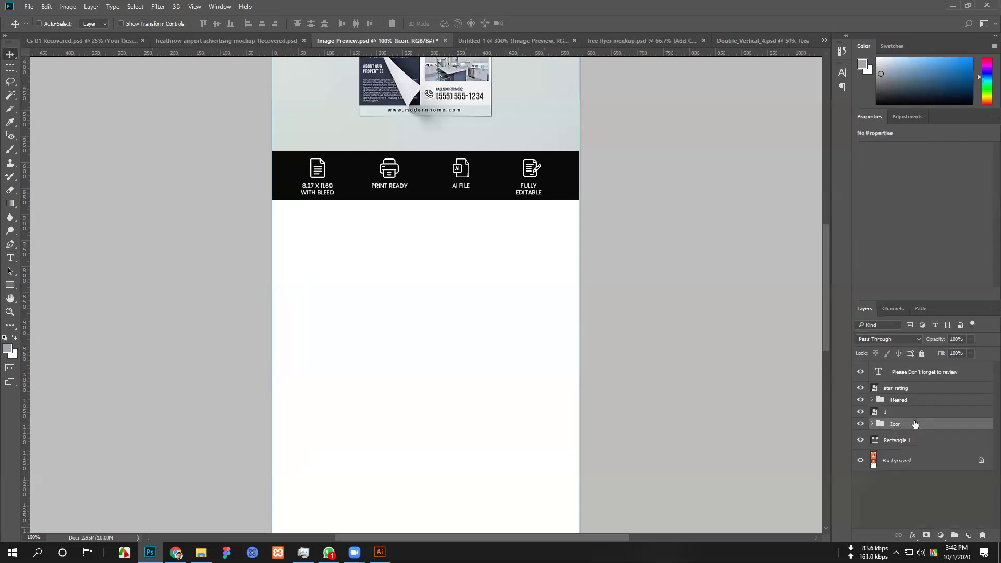
pyautogui.click(899, 413)
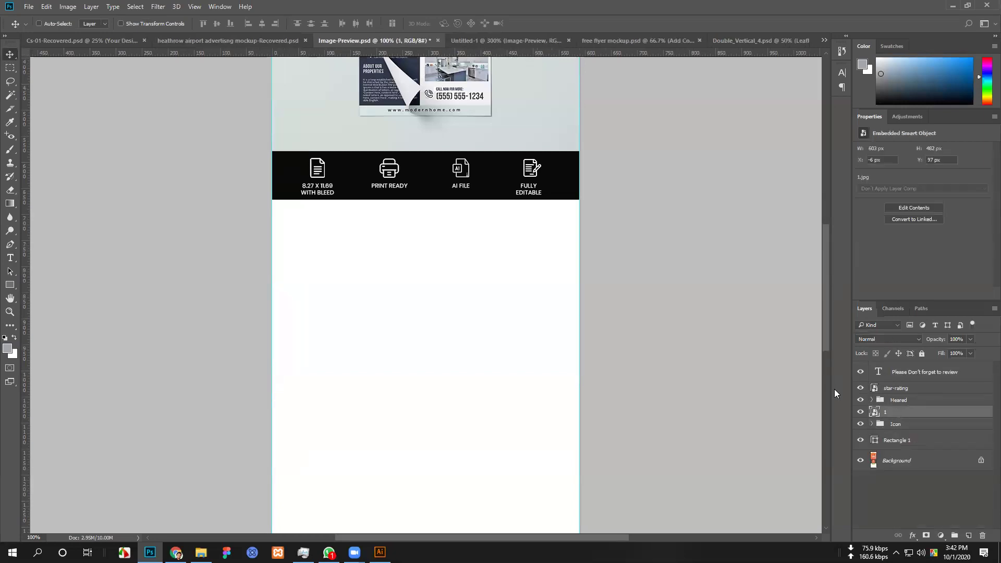
pyautogui.click(28, 7)
pyautogui.click(58, 192)
pyautogui.click(302, 180)
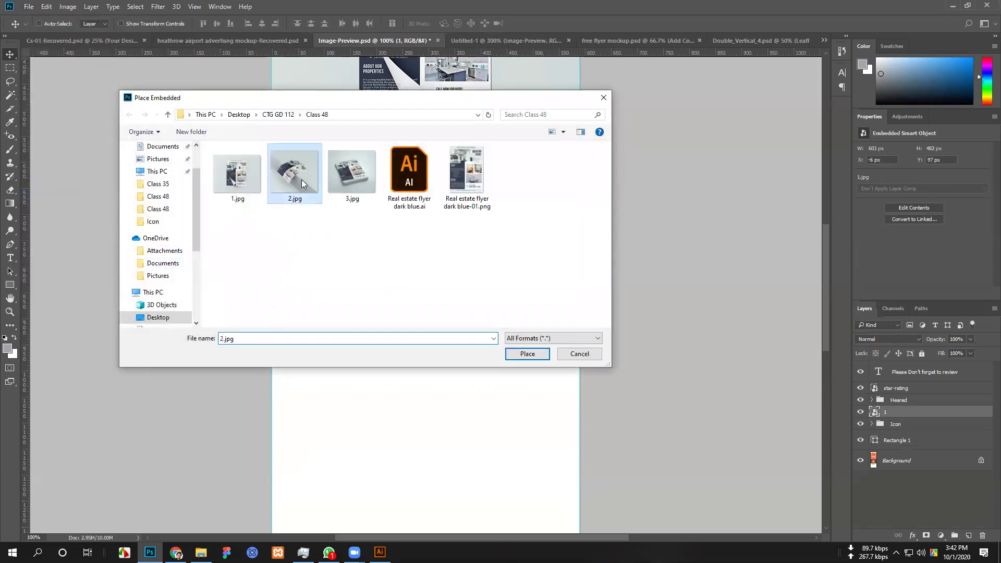
pyautogui.click(522, 354)
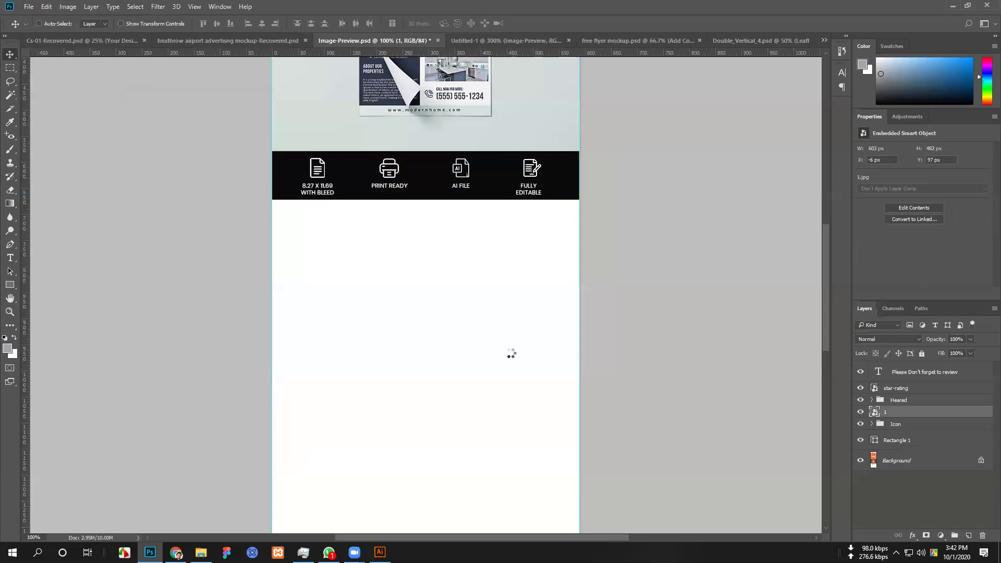
# Move the curled flyer mockup directly below the black icon band and align it between the vertical guides.
pyautogui.moveTo(435, 276); pyautogui.dragTo(438, 321)
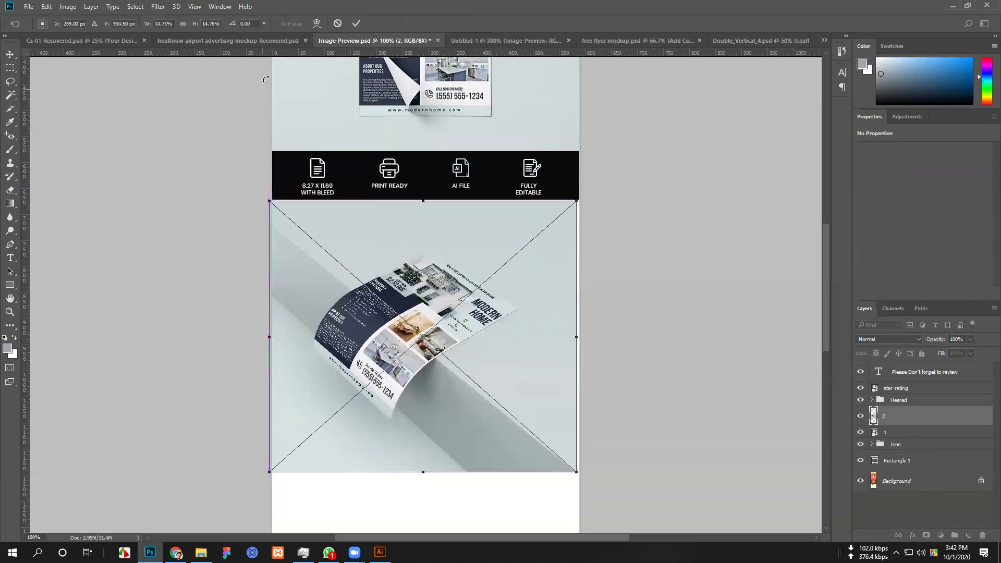
pyautogui.click(354, 25)
pyautogui.moveTo(444, 354); pyautogui.dragTo(447, 354)
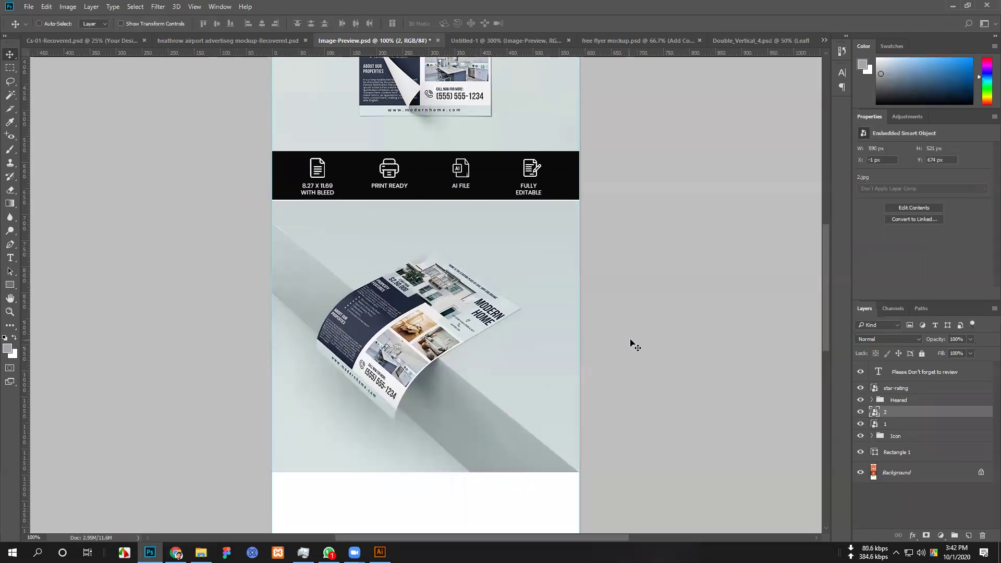
# Place 3.jpg from the Class 48 folder as an embedded image and move it against the lower edge of the curled flyer mockup.
pyautogui.scroll(-5, 648, 362)
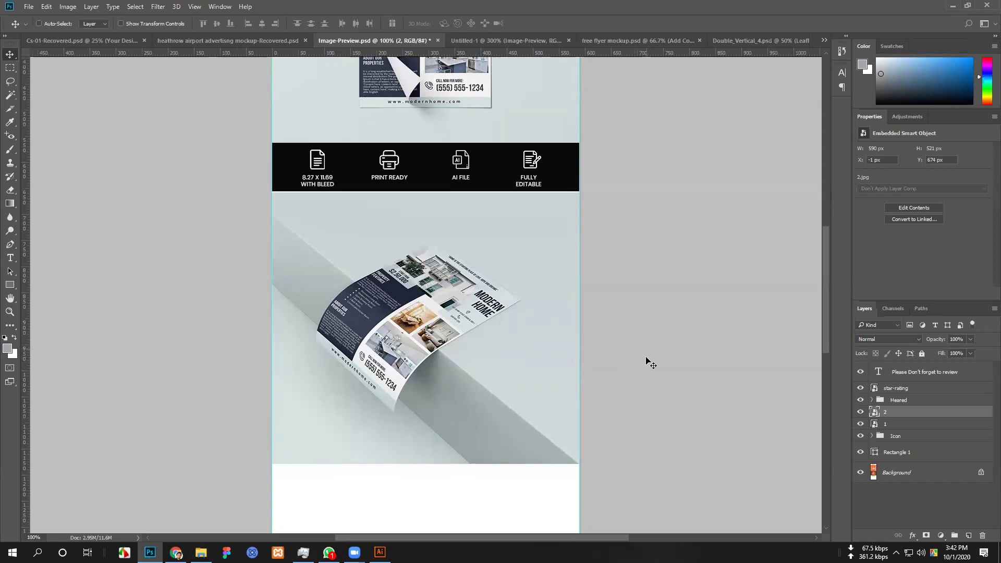
pyautogui.scroll(-2, 650, 359)
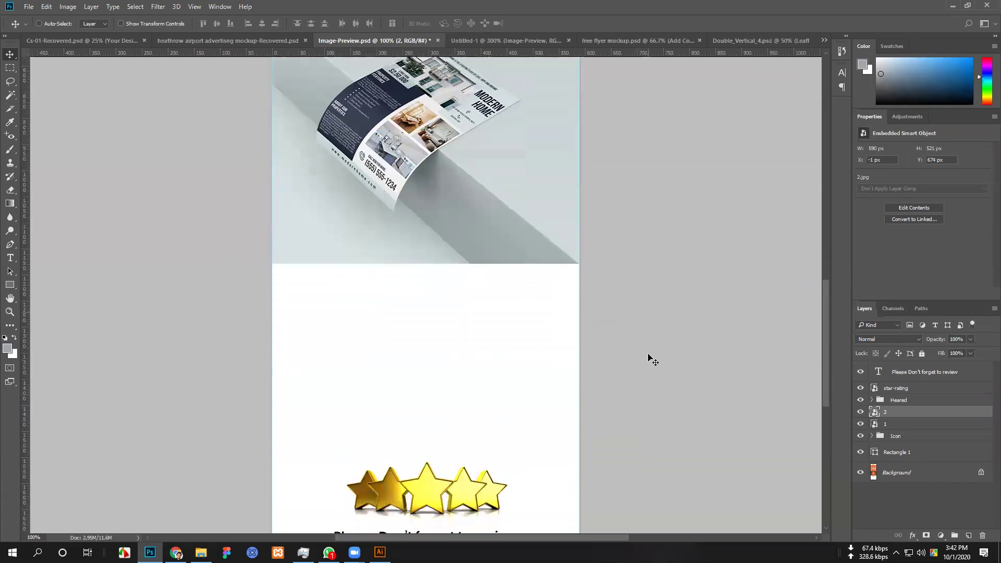
pyautogui.click(29, 6)
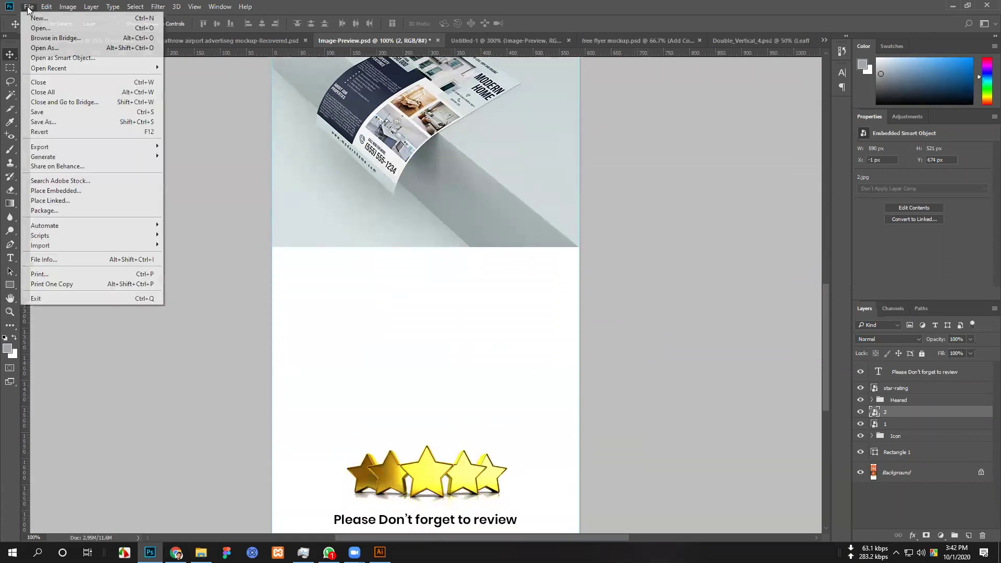
pyautogui.click(56, 188)
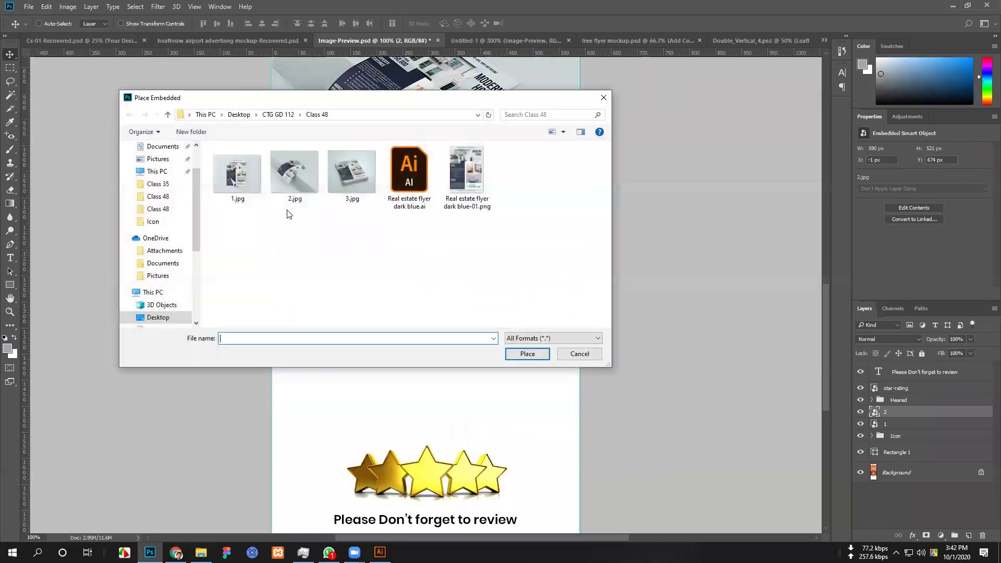
pyautogui.click(359, 174)
pyautogui.click(527, 354)
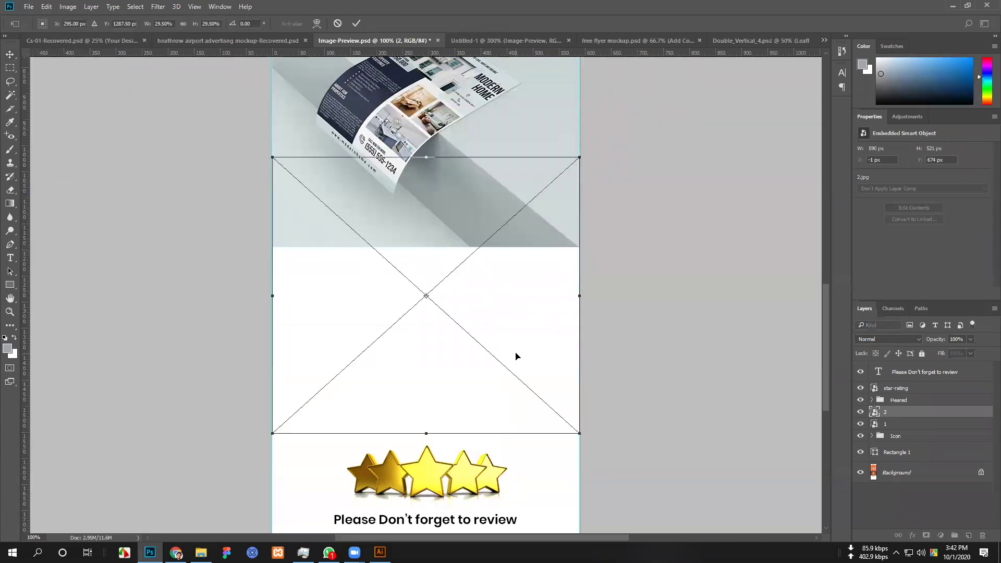
pyautogui.moveTo(427, 230); pyautogui.dragTo(427, 319)
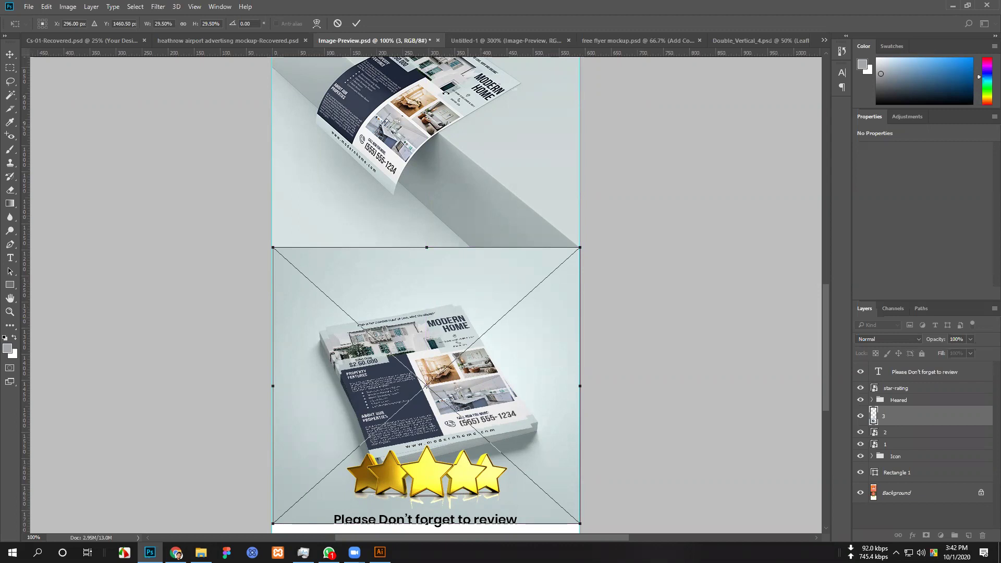
pyautogui.click(356, 23)
pyautogui.moveTo(457, 315); pyautogui.dragTo(456, 314)
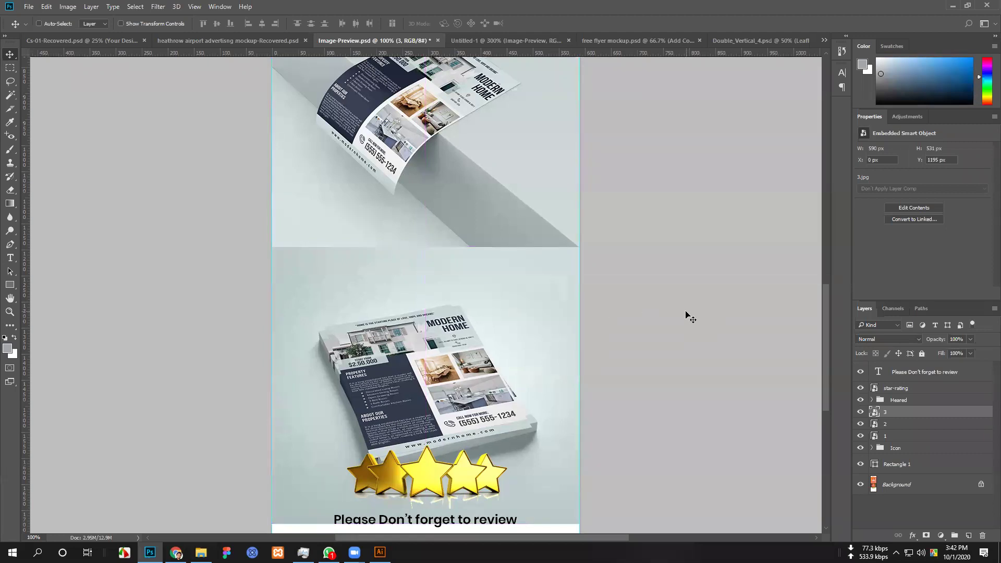
# Increase the canvas height to 2200 pixels with the top-centre anchor so the white space extends below the artwork.
pyautogui.scroll(-5, 646, 411)
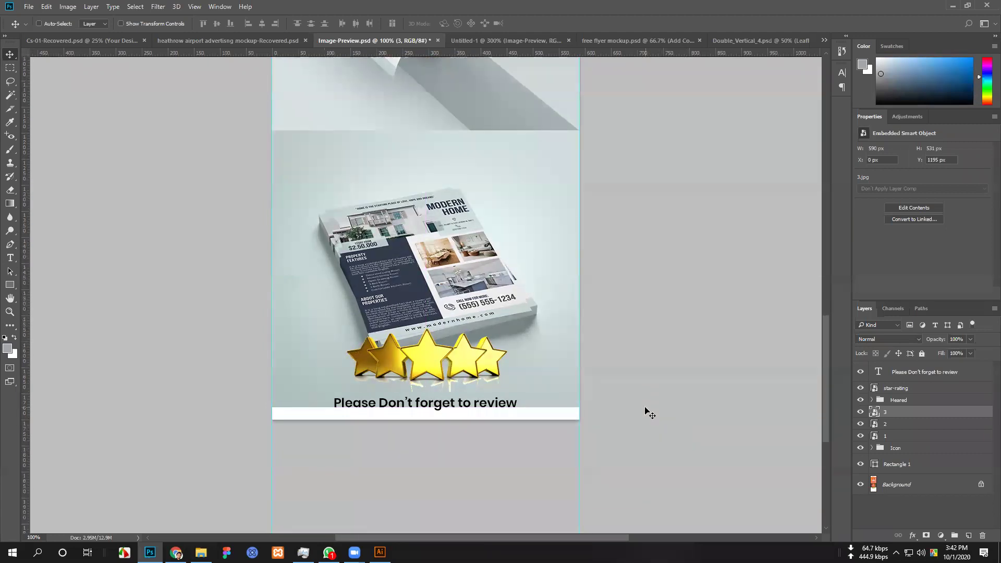
pyautogui.scroll(-2, 646, 412)
pyautogui.scroll(-2, 646, 411)
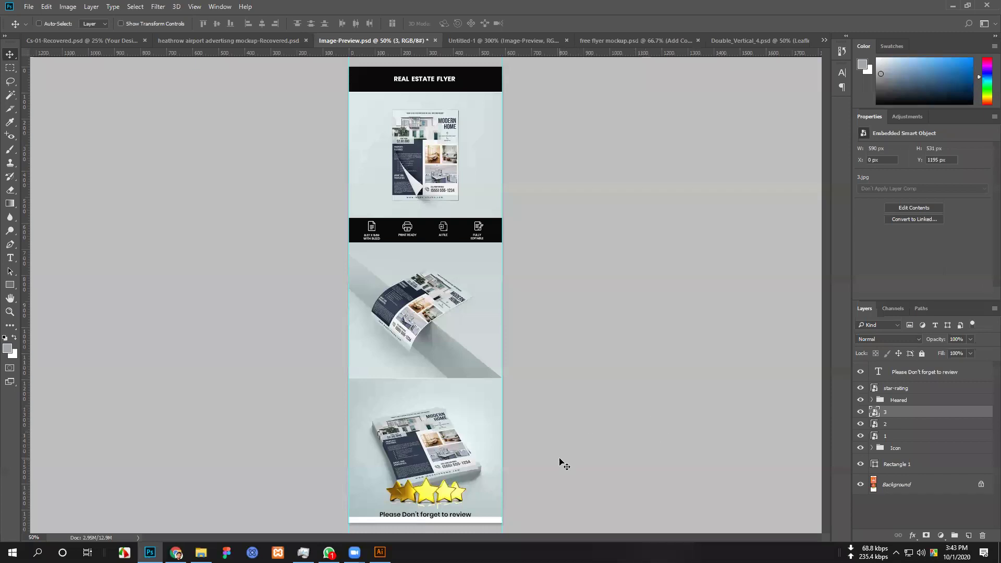
pyautogui.hotkey('ctrl', '-')
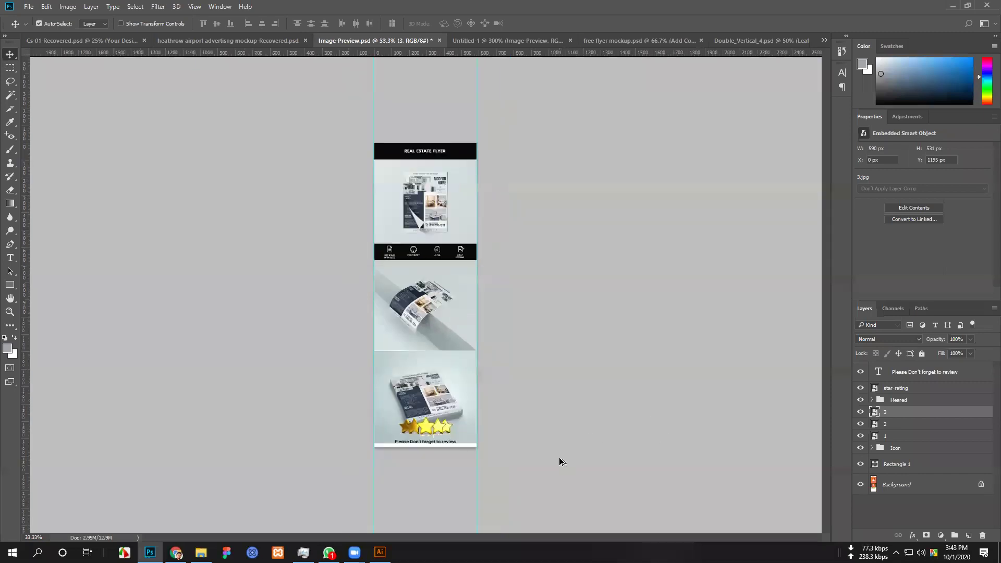
pyautogui.hotkey('ctrl', 'alt', 'c')
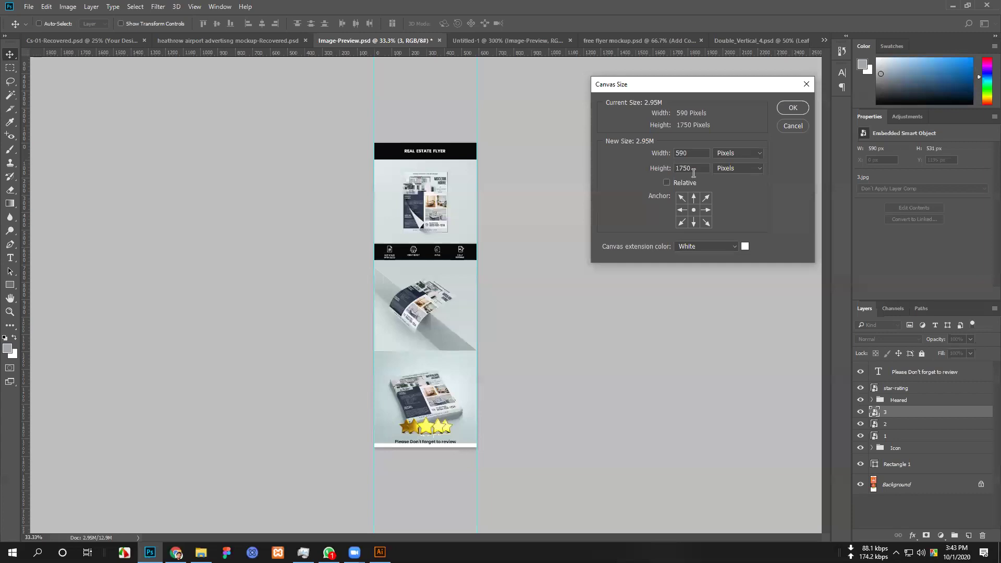
pyautogui.doubleClick(698, 168)
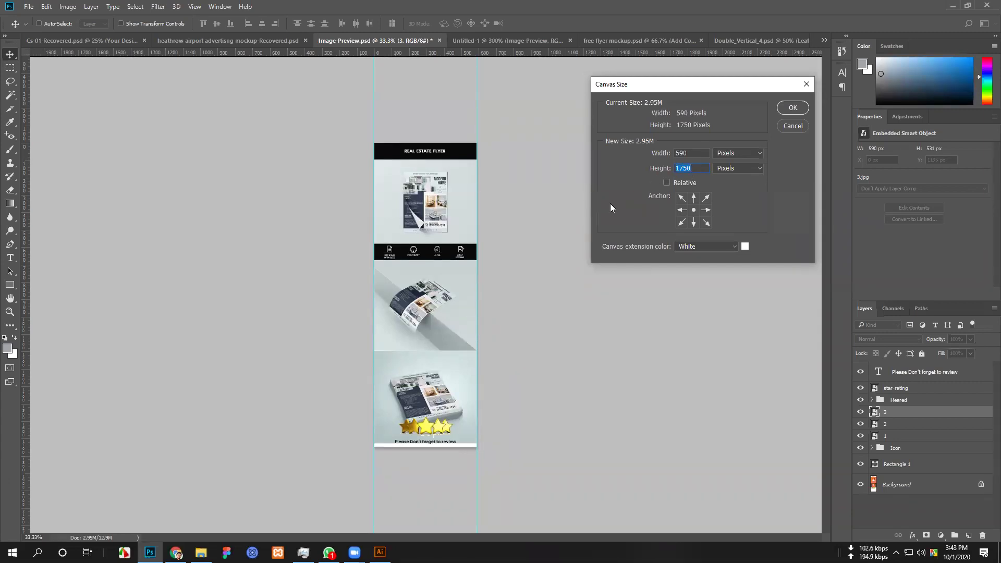
pyautogui.write('222')
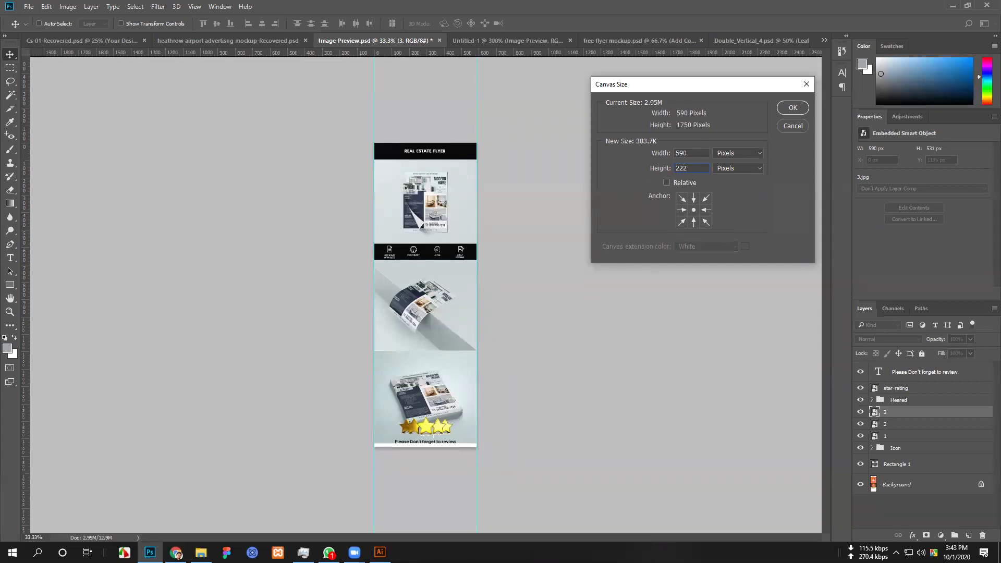
pyautogui.press('BackSpace')
pyautogui.write('00')
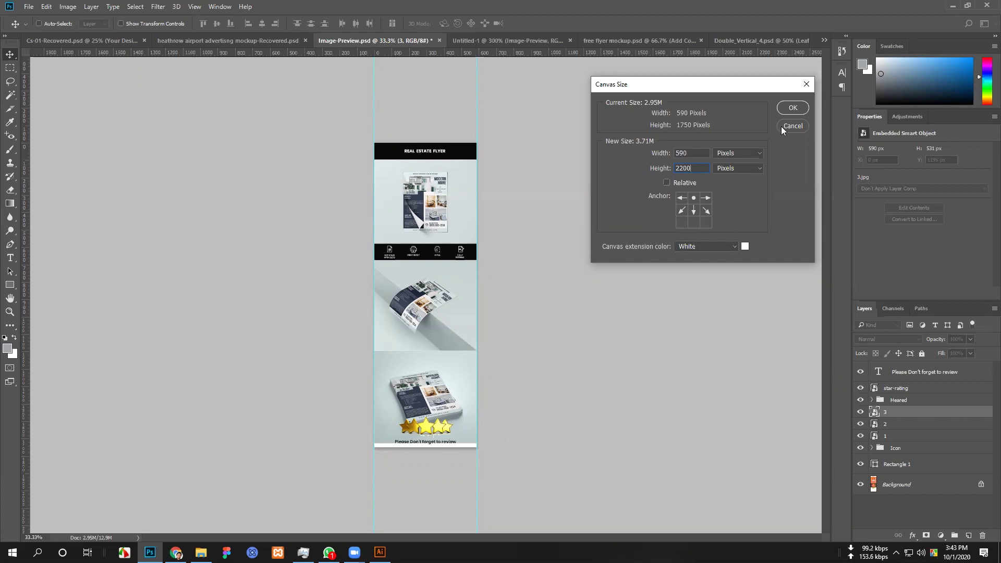
pyautogui.click(793, 108)
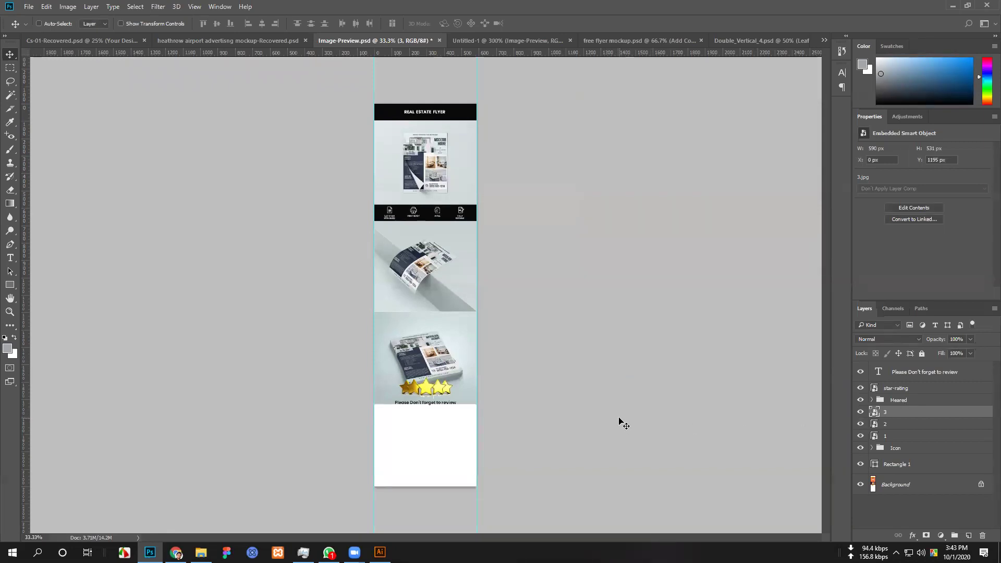
# Move the stacked flyer mockup up about 7 px towards the curled flyer mockup.
pyautogui.hotkey('ctrl', '+')
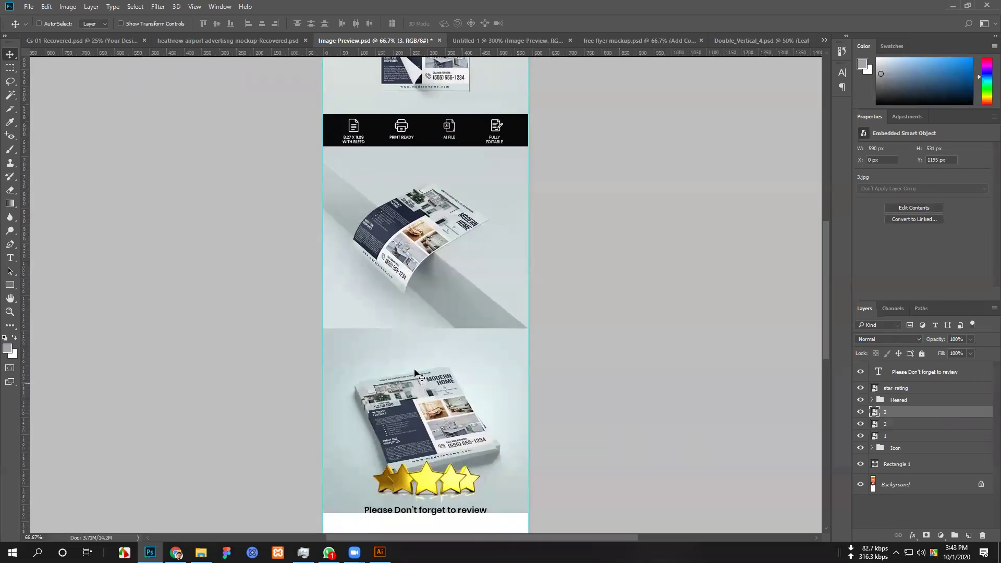
pyautogui.moveTo(405, 348); pyautogui.dragTo(405, 346)
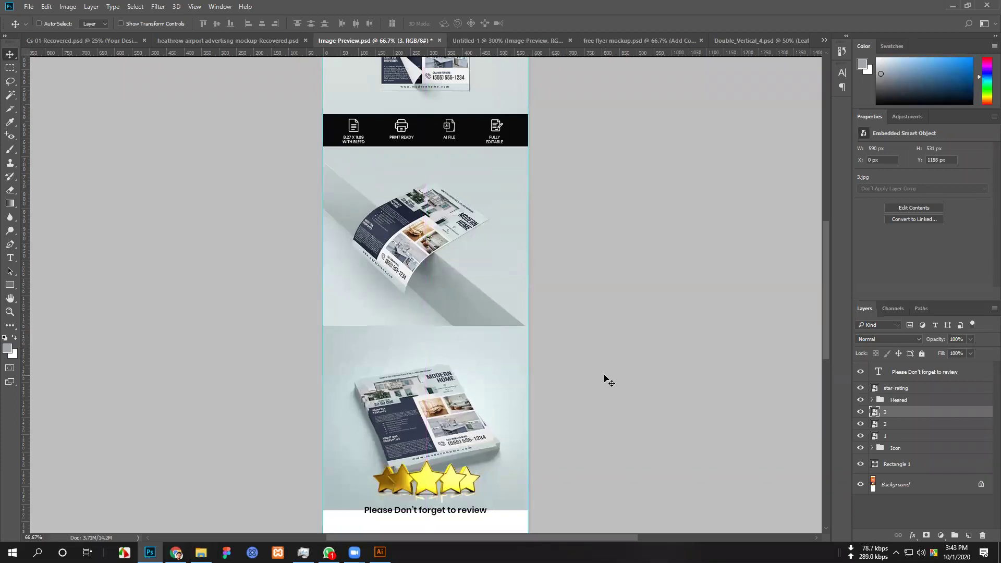
pyautogui.scroll(-5, 608, 407)
pyautogui.scroll(-3, 608, 411)
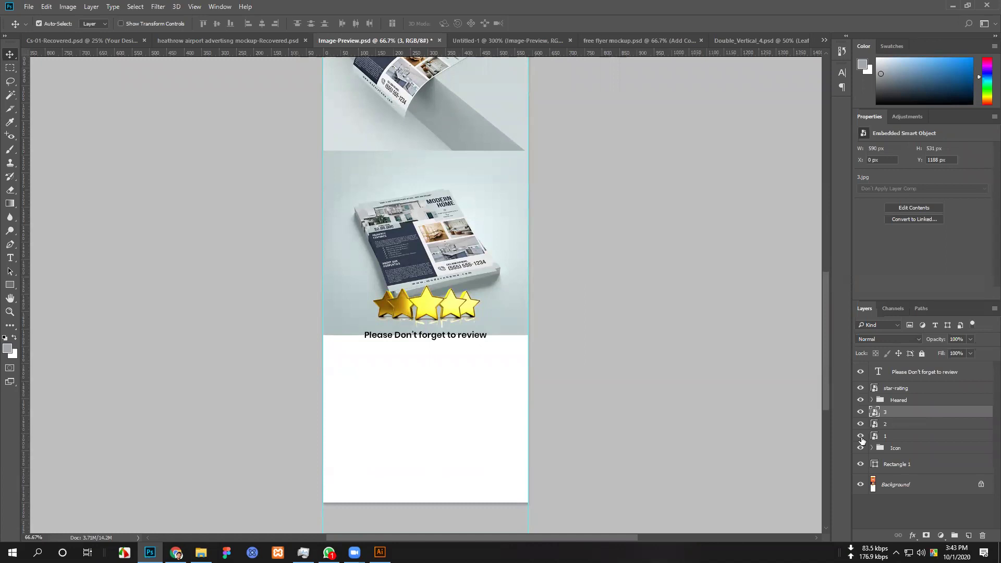
# Try to extend the canvas height to 2500 pixels from the centre anchor.
pyautogui.hotkey('ctrl', 'alt', 'c')
pyautogui.doubleClick(707, 168)
pyautogui.write('2500')
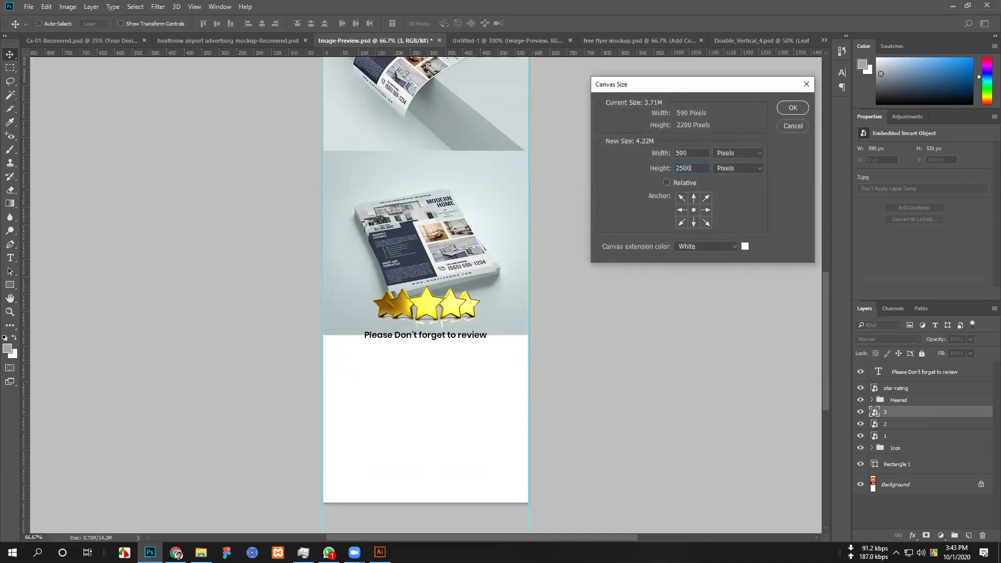
pyautogui.press('Return')
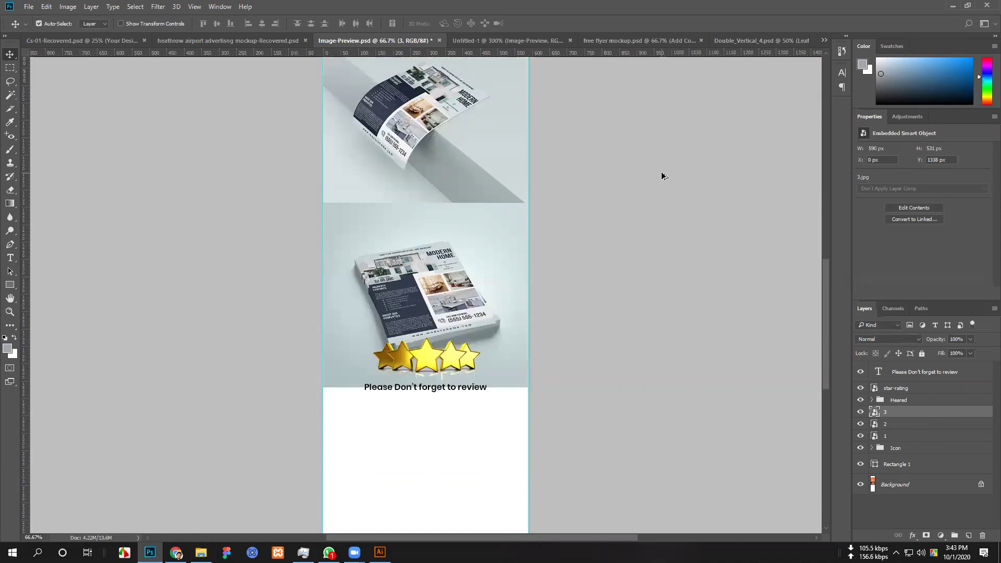
pyautogui.hotkey('ctrl', 'z')
# Set the canvas height to 2500 pixels with the top-centre anchor.
pyautogui.hotkey('ctrl', 'alt', 'c')
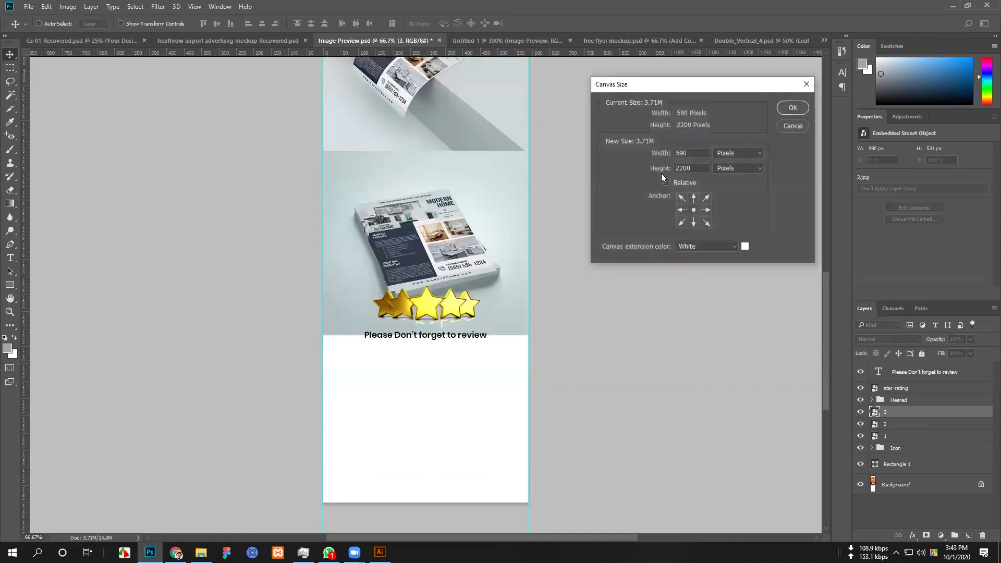
pyautogui.write('2500')
pyautogui.click(695, 199)
pyautogui.click(792, 108)
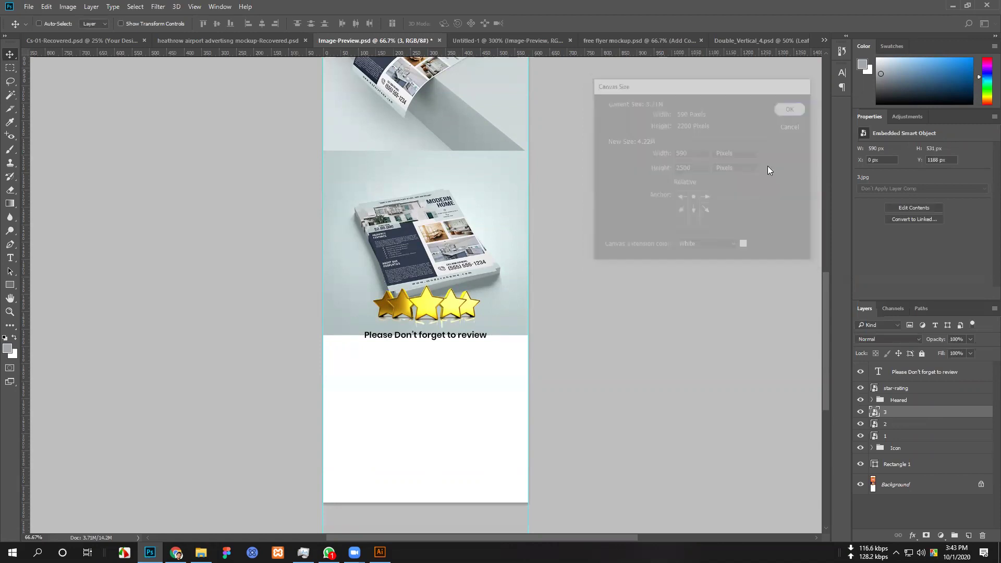
# Move the star-rating and "Please Don't forget to review" layers together down to the lower edge of the canvas.
pyautogui.scroll(-2, 626, 331)
pyautogui.scroll(-2, 644, 305)
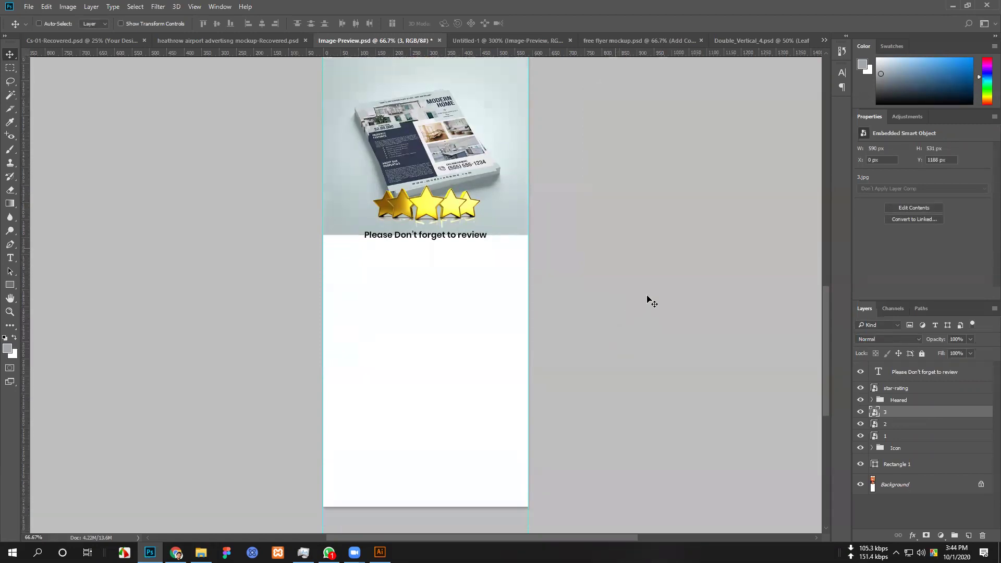
pyautogui.click(909, 390)
pyautogui.keyDown('shift'); pyautogui.click(920, 372); pyautogui.keyUp('shift')
pyautogui.moveTo(432, 201); pyautogui.dragTo(418, 459)
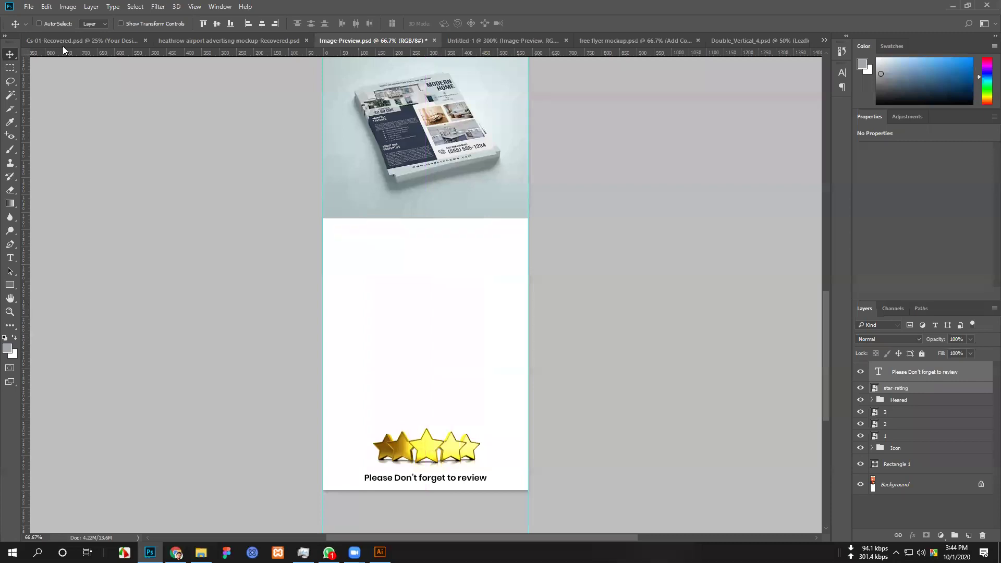
# Place "Real estate flyer dark blue-01.png" from the Class 48 folder as an embedded image.
pyautogui.click(29, 6)
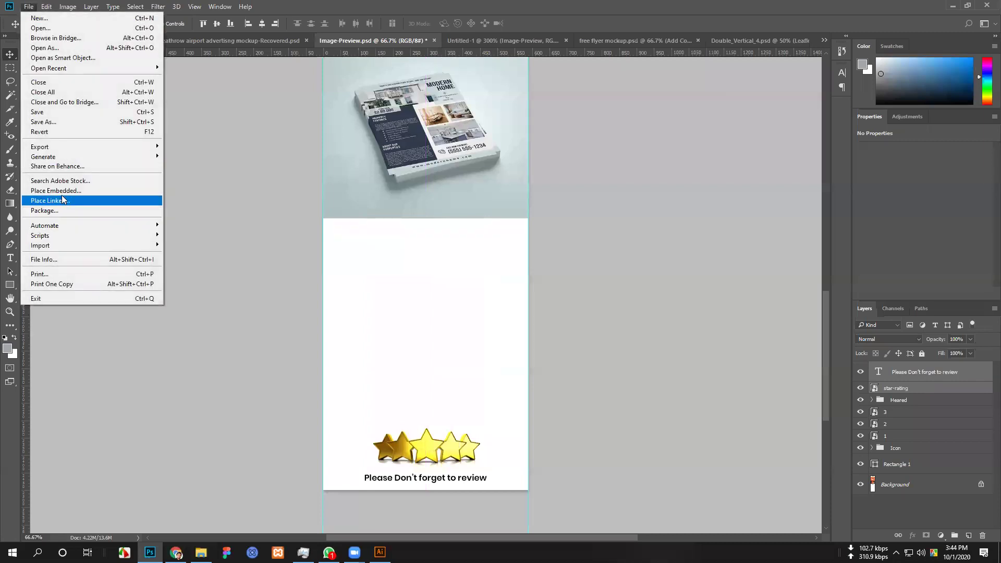
pyautogui.moveTo(68, 148)
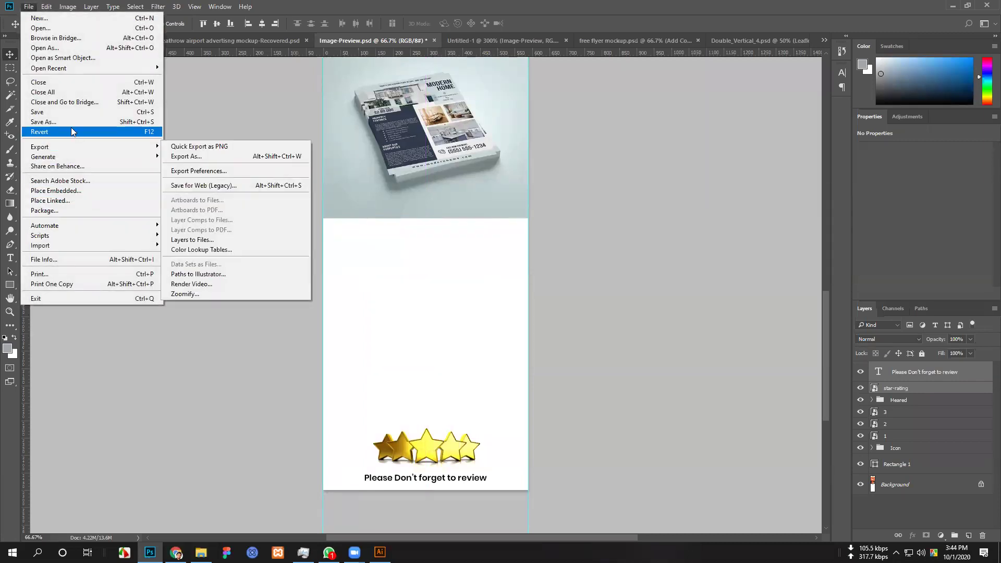
pyautogui.click(67, 193)
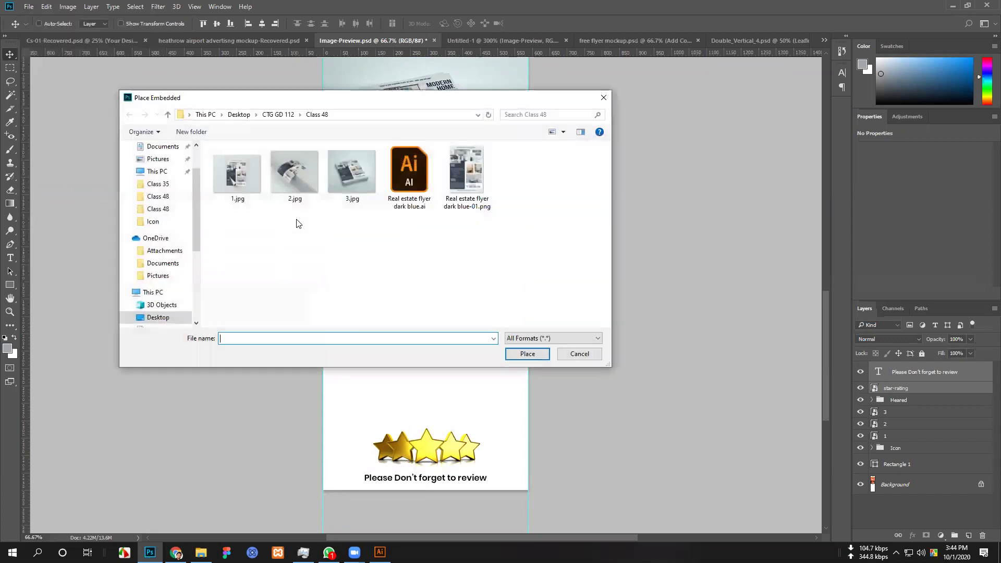
pyautogui.click(477, 210)
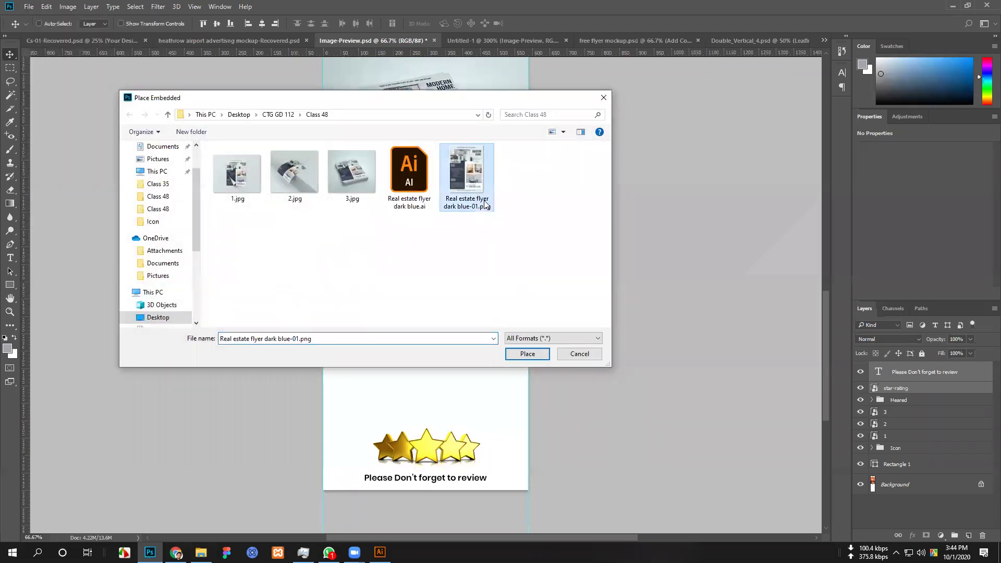
pyautogui.click(529, 353)
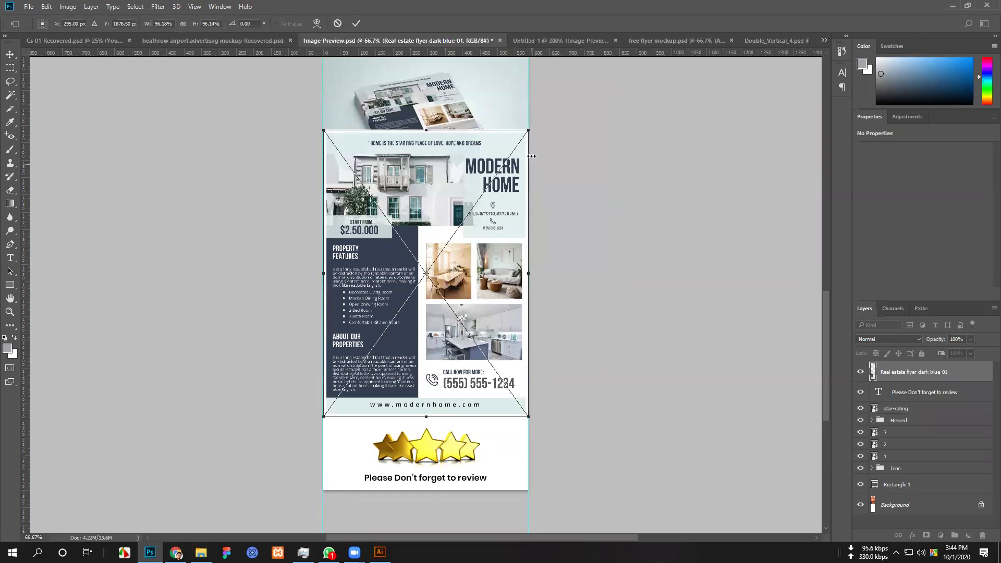
# Scale the placed flyer image to about 355 x 498 px and centre it in the white area above the stars.
pyautogui.moveTo(527, 133); pyautogui.dragTo(492, 188)
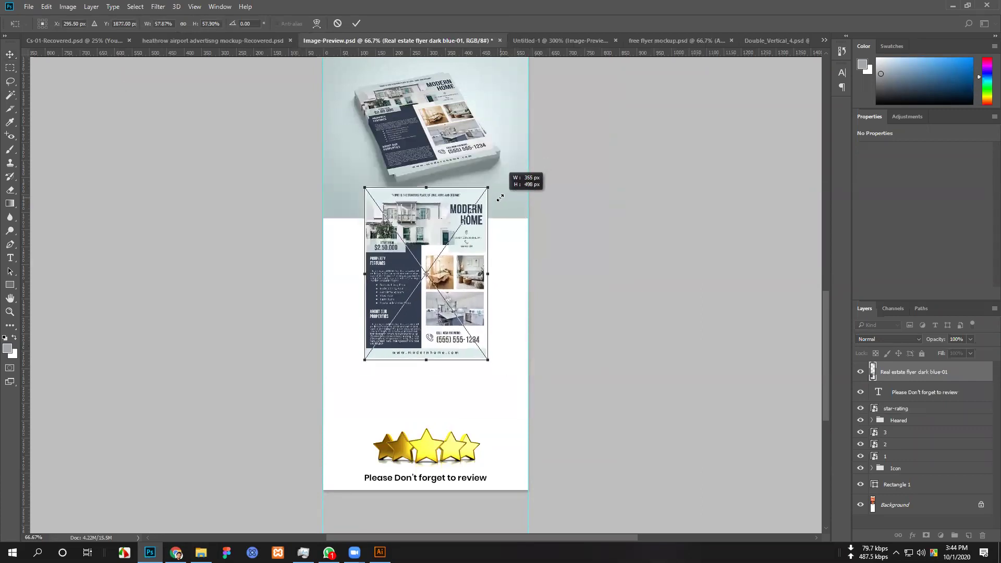
pyautogui.click(356, 23)
pyautogui.moveTo(429, 266); pyautogui.dragTo(431, 299)
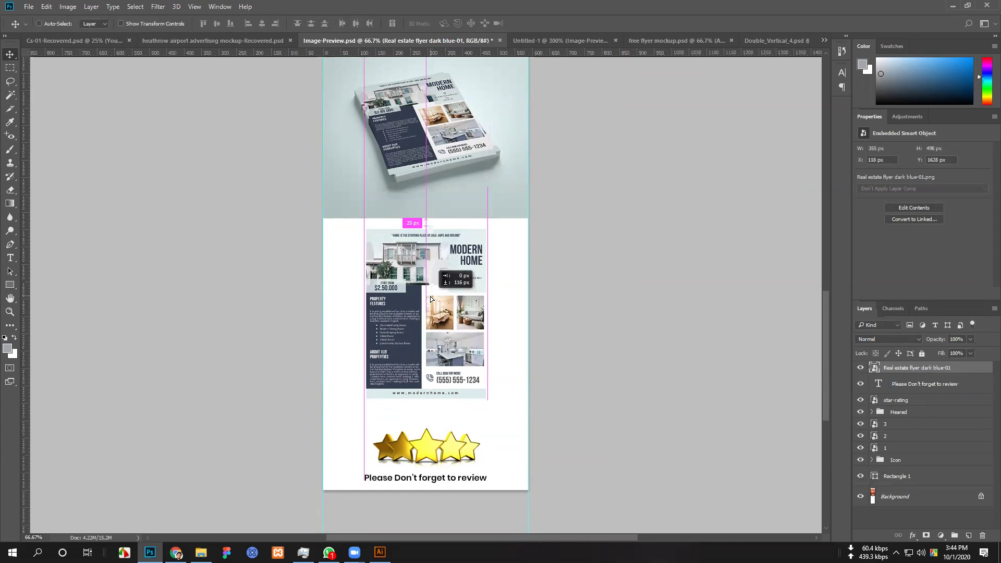
pyautogui.moveTo(431, 298); pyautogui.dragTo(431, 297)
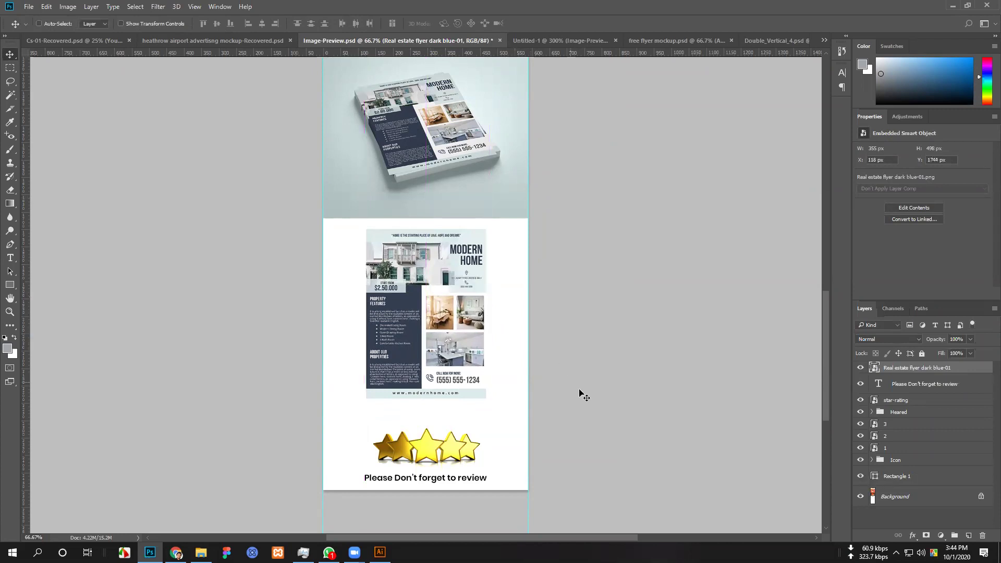
pyautogui.moveTo(442, 313); pyautogui.dragTo(442, 317)
# Add a drop shadow to the flat flyer image and set the shadow distance to 14 px.
pyautogui.rightClick(916, 370)
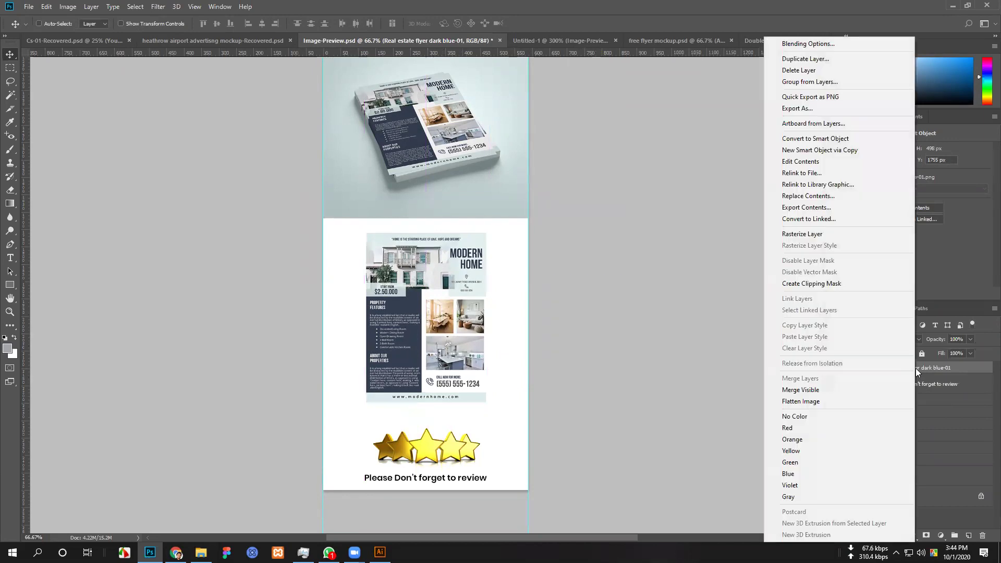
pyautogui.click(794, 47)
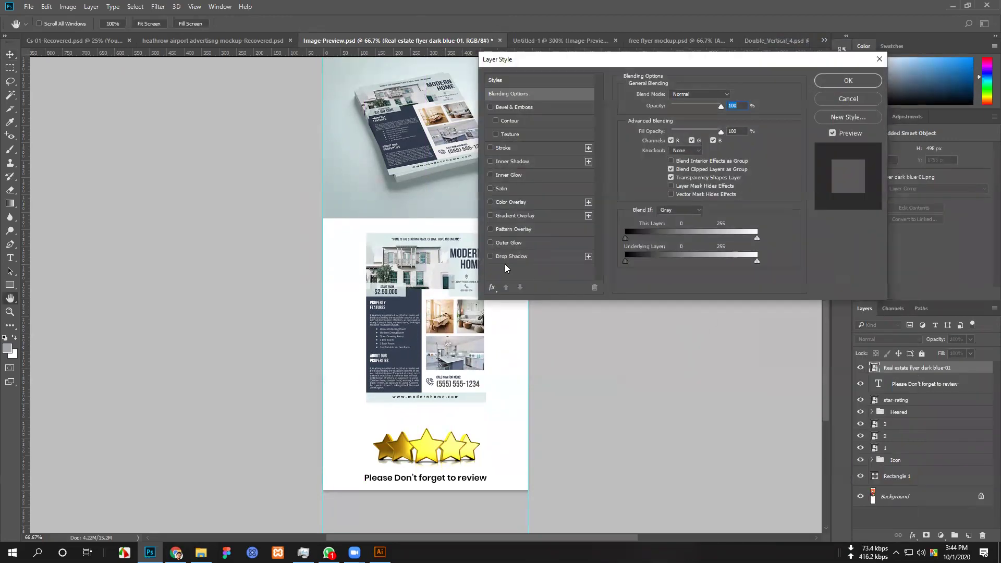
pyautogui.click(490, 256)
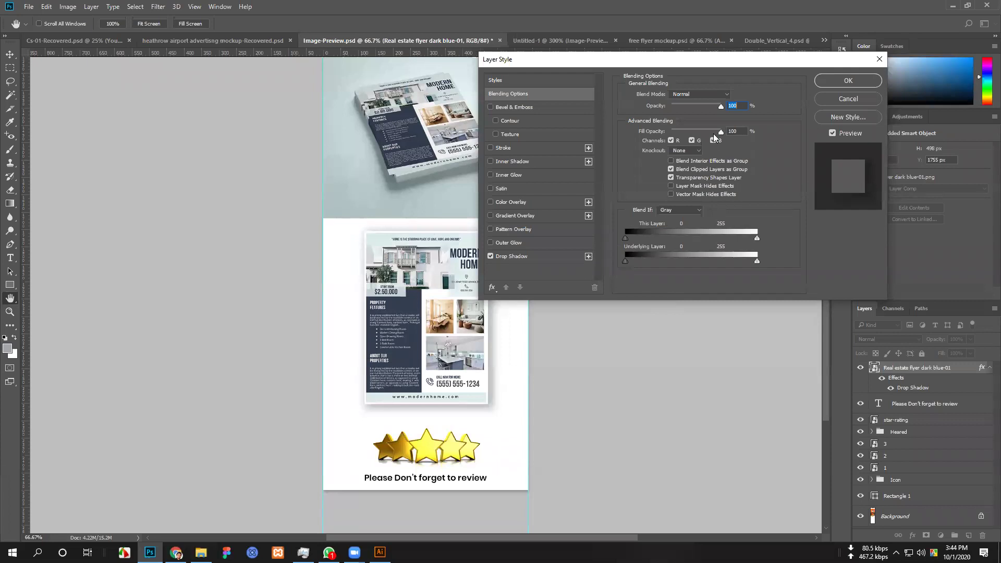
pyautogui.moveTo(720, 106); pyautogui.dragTo(744, 108)
pyautogui.click(530, 257)
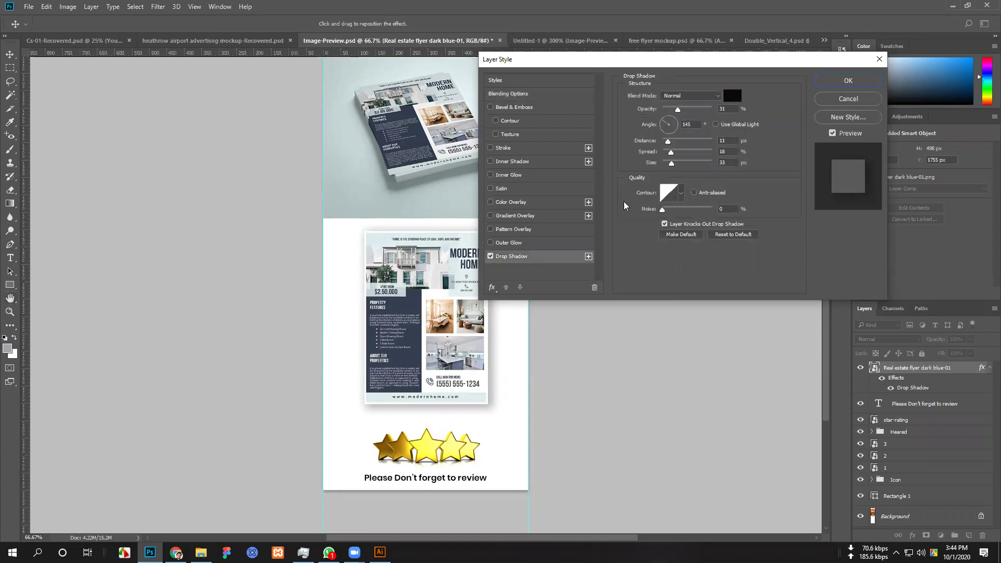
pyautogui.moveTo(677, 110)
pyautogui.mouseDown()
pyautogui.moveTo(698, 112)
pyautogui.moveTo(680, 118)
pyautogui.mouseUp()
pyautogui.moveTo(669, 144); pyautogui.dragTo(672, 149)
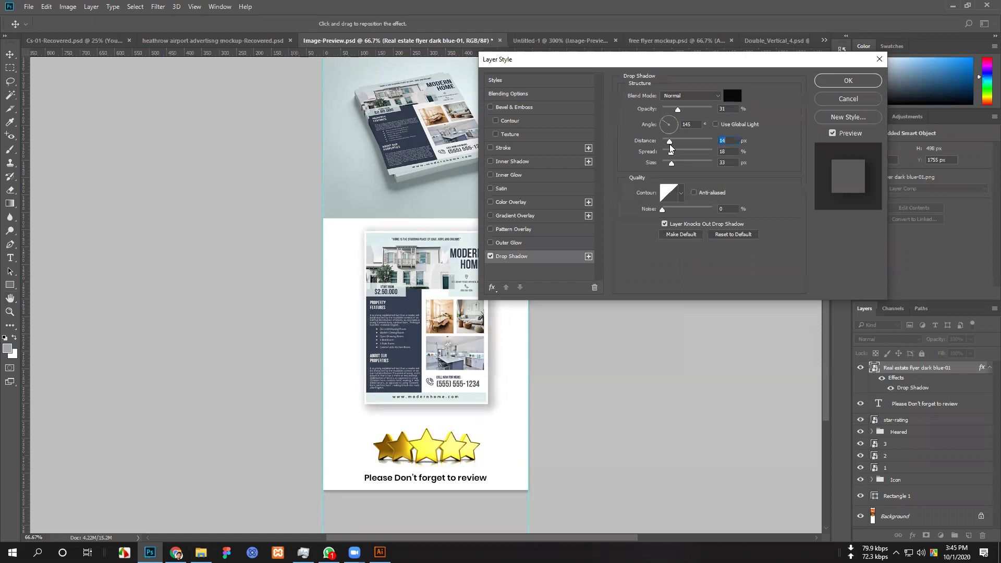
pyautogui.click(848, 81)
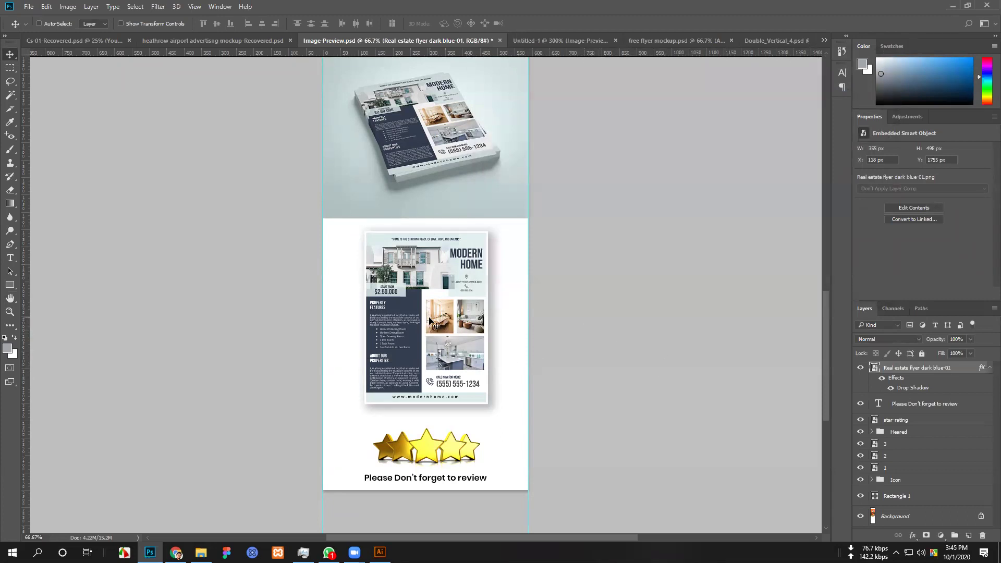
# Move the shadowed flyer image down 6 px, keeping it horizontally centred, and review the whole preview layout.
pyautogui.moveTo(431, 325); pyautogui.dragTo(431, 322)
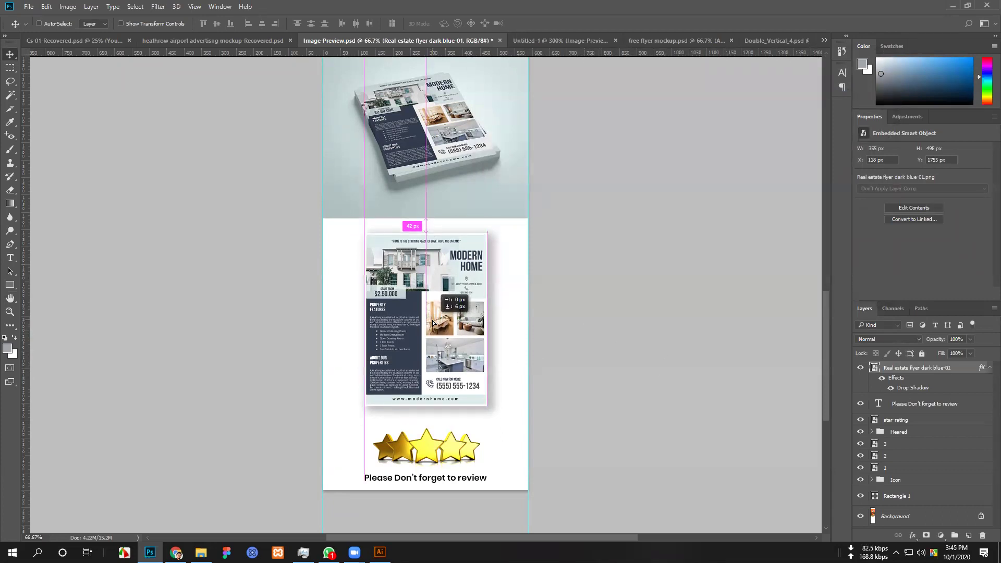
pyautogui.scroll(3, 652, 330)
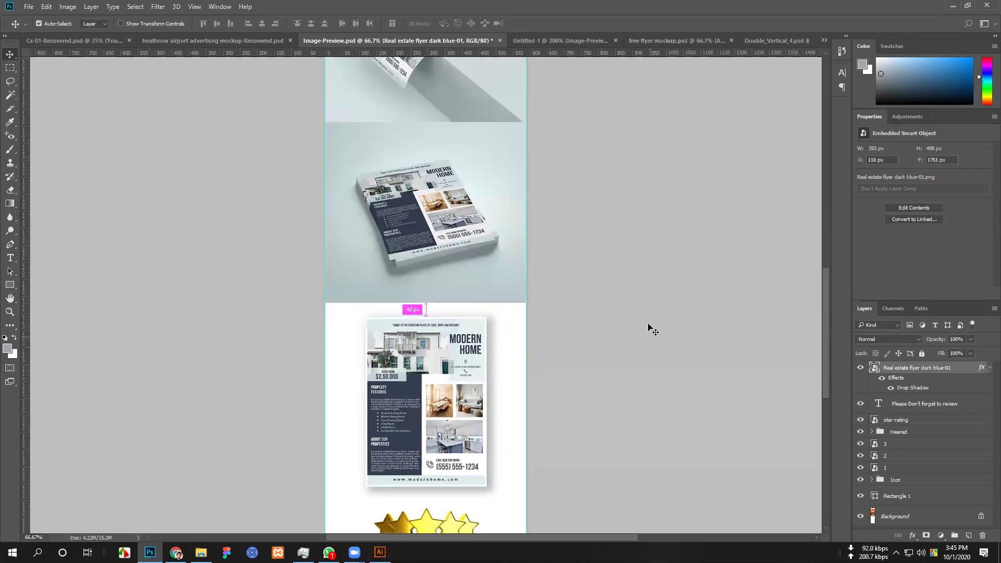
pyautogui.scroll(-2, 651, 329)
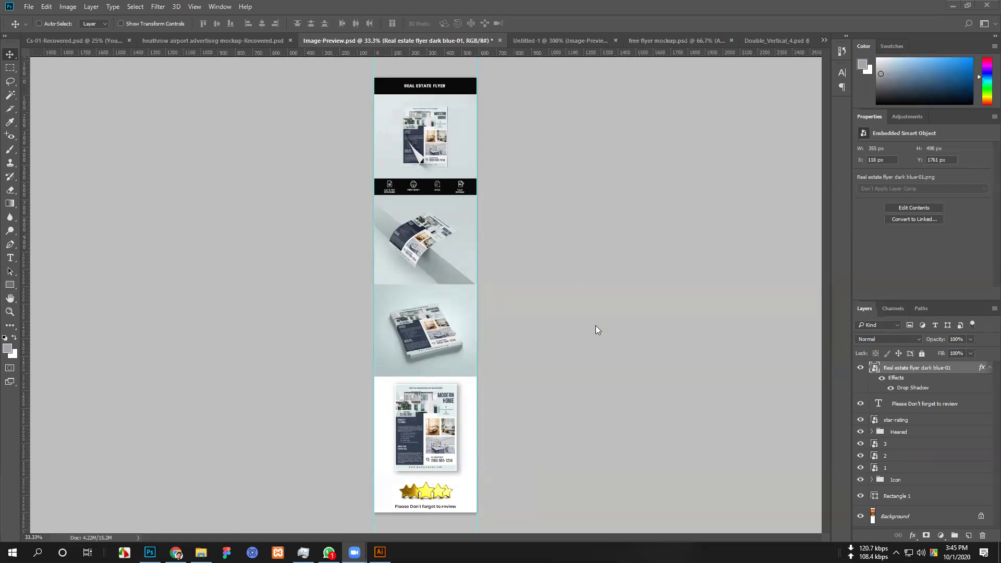
# Compare the preview images of the Interior Design flyer listing in the browser with the real estate flyer preview layout in Photoshop.
pyautogui.click(176, 553)
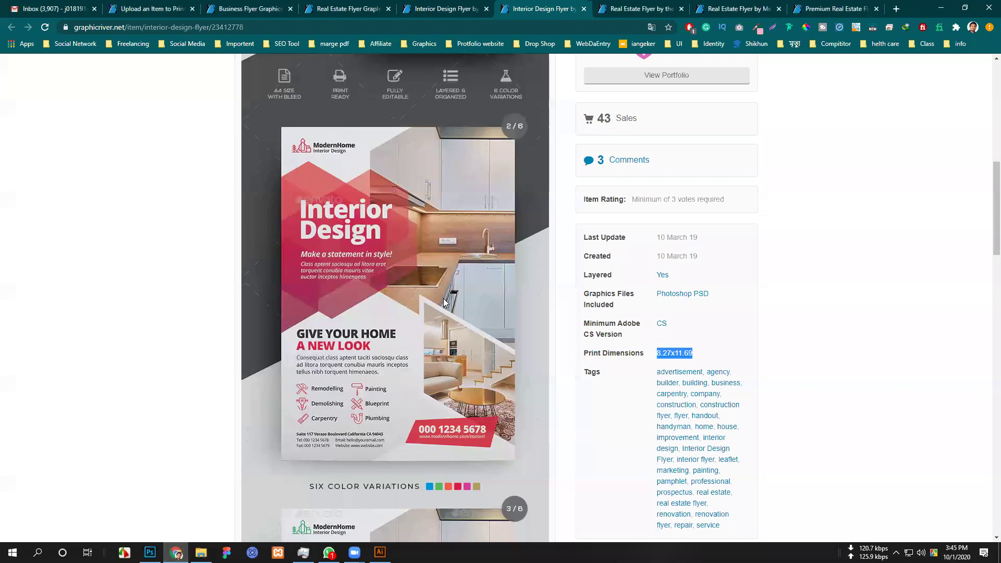
pyautogui.scroll(3, 443, 304)
pyautogui.scroll(2, 443, 304)
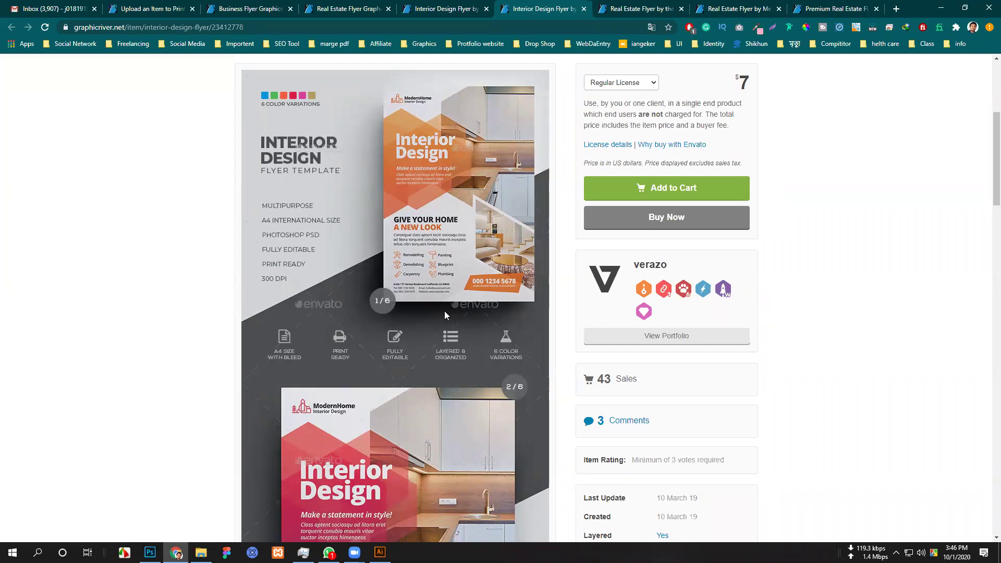
pyautogui.scroll(-12, 339, 258)
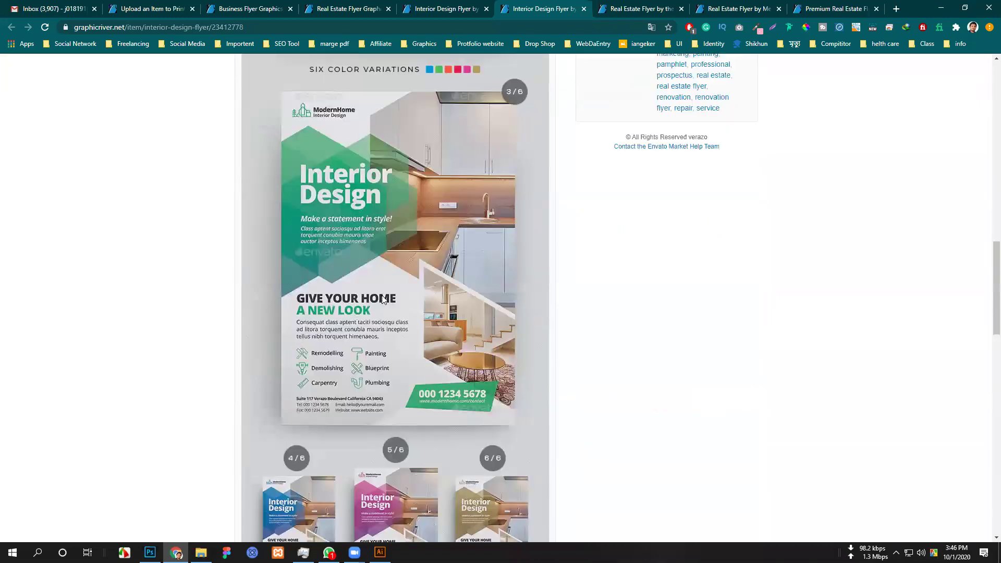
pyautogui.scroll(5, 419, 430)
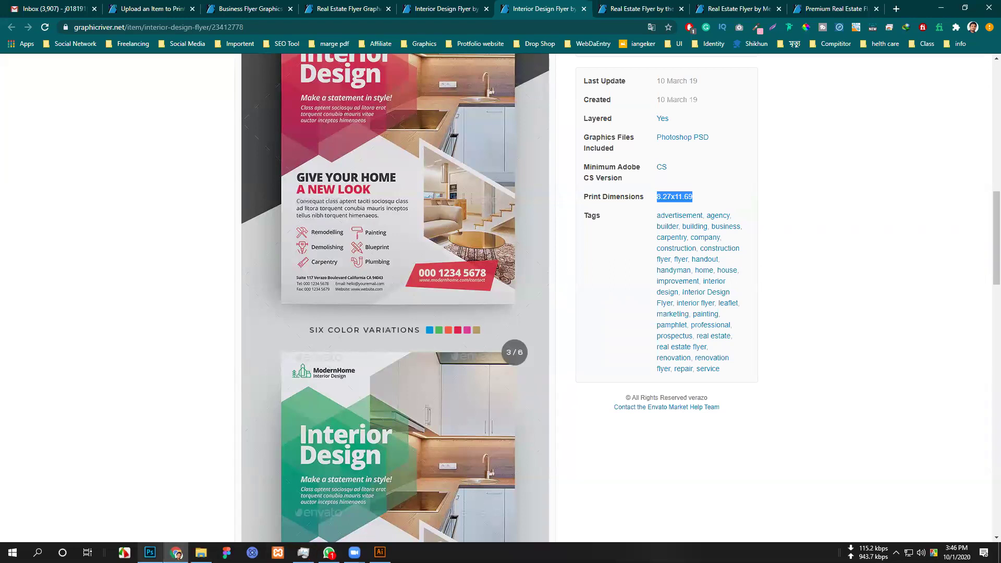
pyautogui.click(149, 552)
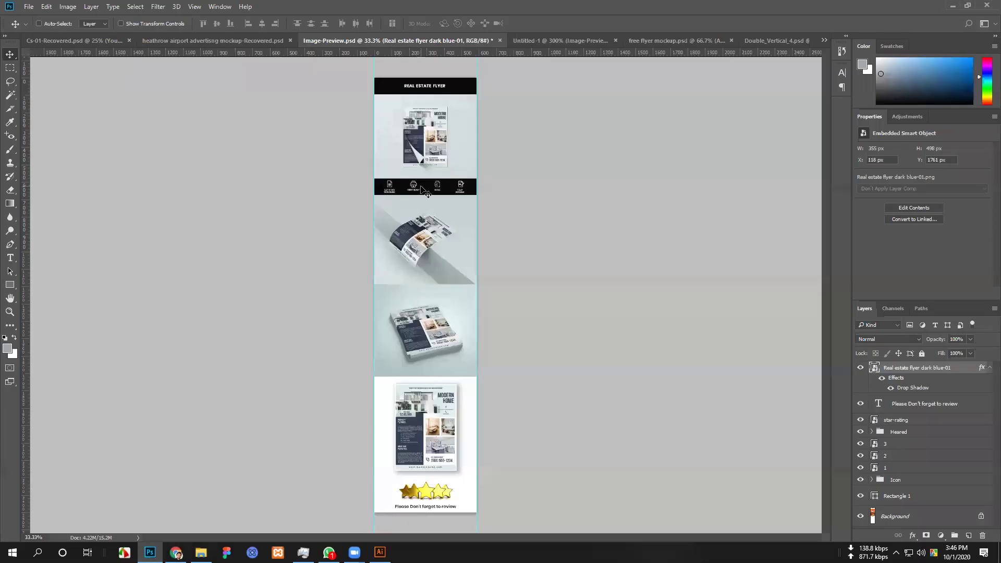
pyautogui.scroll(2, 422, 190)
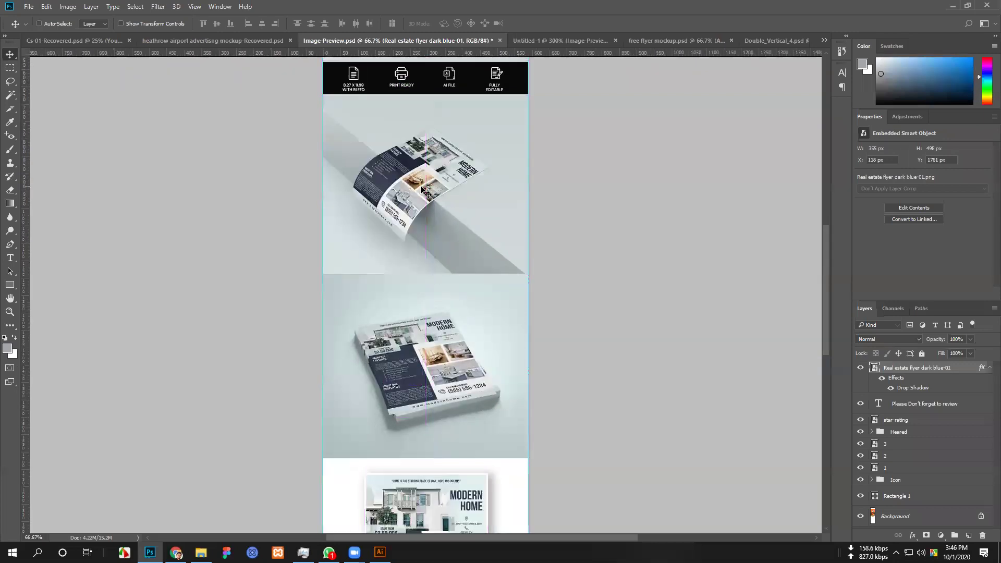
pyautogui.scroll(3, 412, 190)
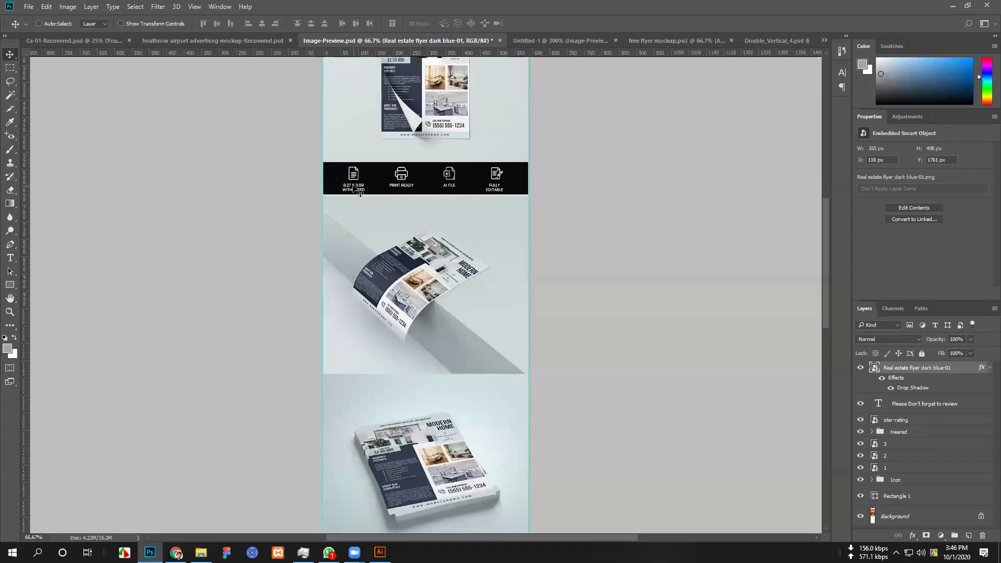
pyautogui.scroll(1, 469, 216)
pyautogui.scroll(3, 542, 225)
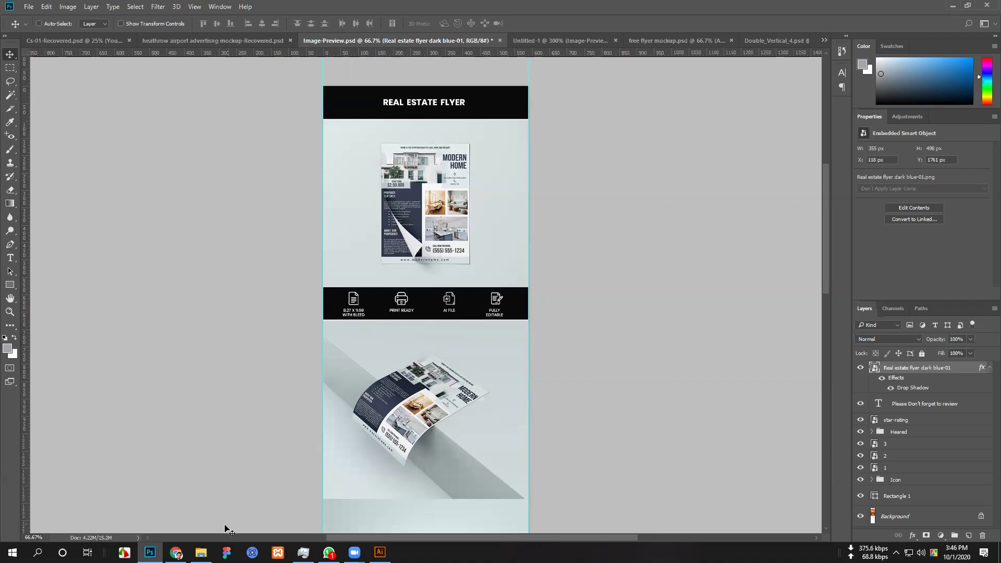
# Switch to the browser's business flyer results page and search GraphicRiver for "corporate business flyer".
pyautogui.click(176, 552)
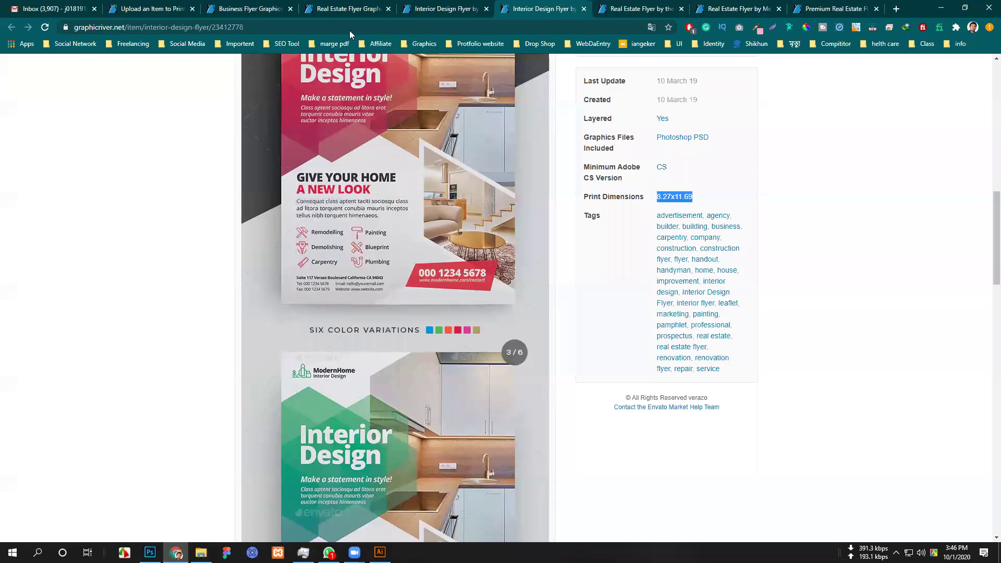
pyautogui.click(241, 9)
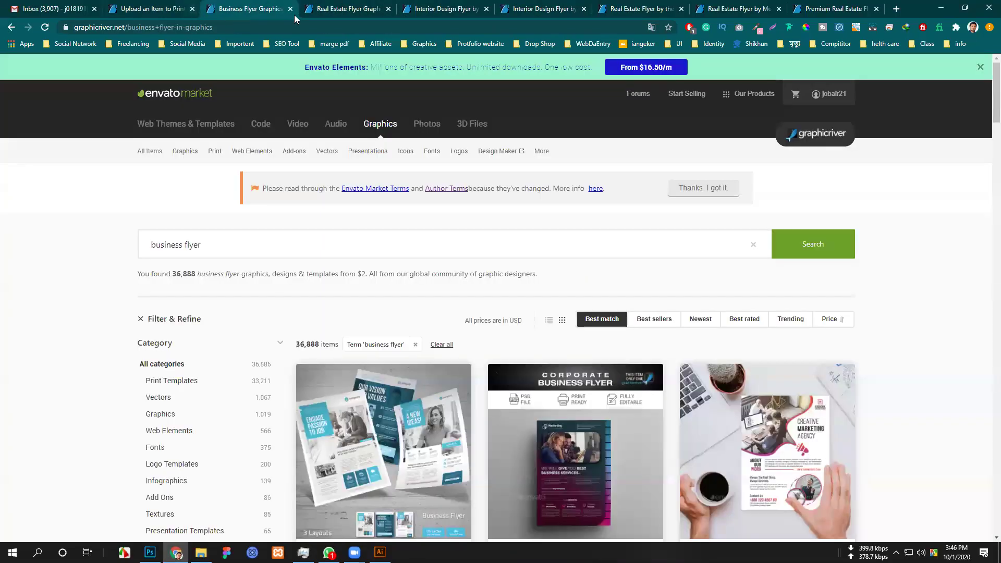
pyautogui.moveTo(218, 241); pyautogui.dragTo(39, 260)
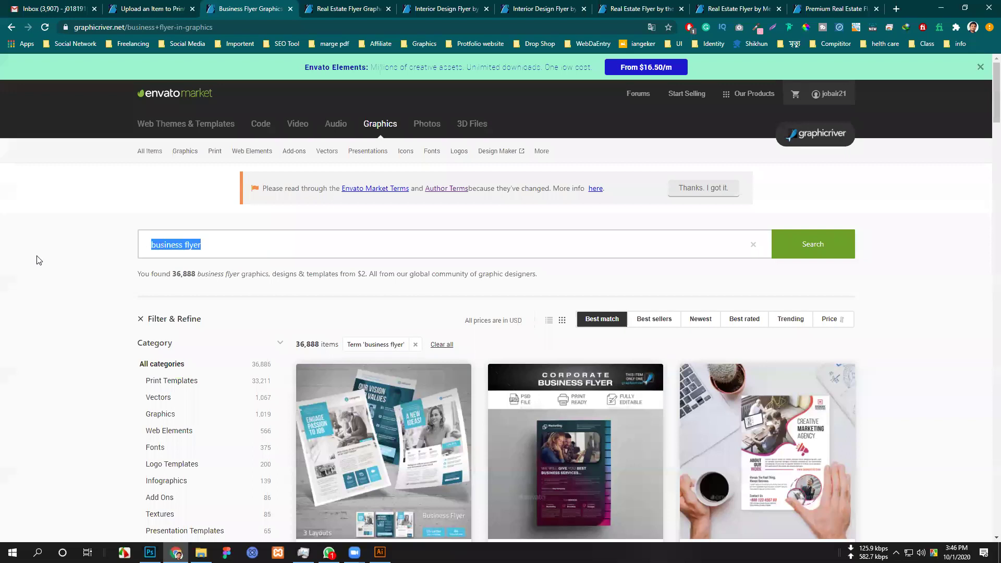
pyautogui.write('b')
pyautogui.press('BackSpace')
pyautogui.write('co')
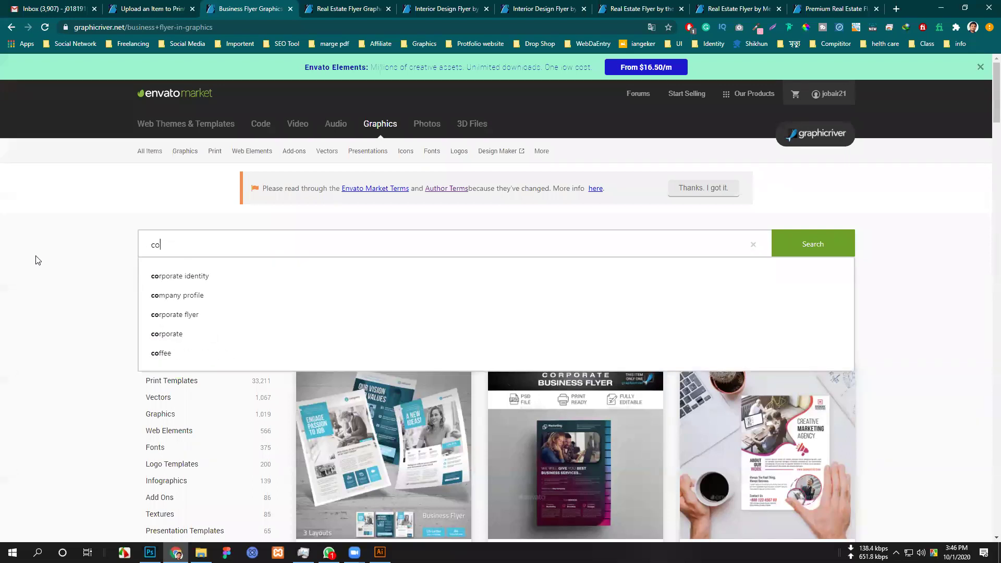
pyautogui.click(194, 315)
pyautogui.click(191, 245)
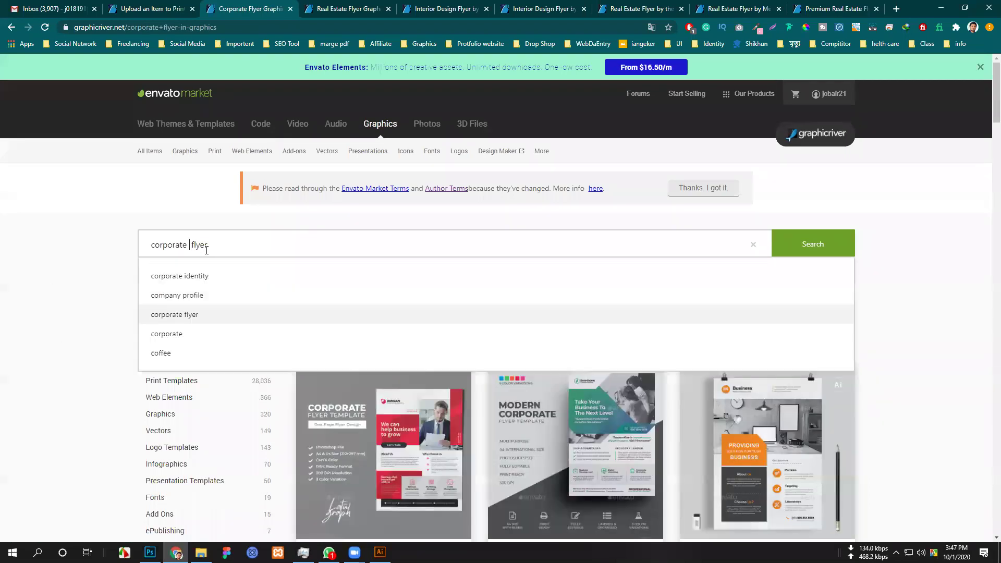
pyautogui.write('b ')
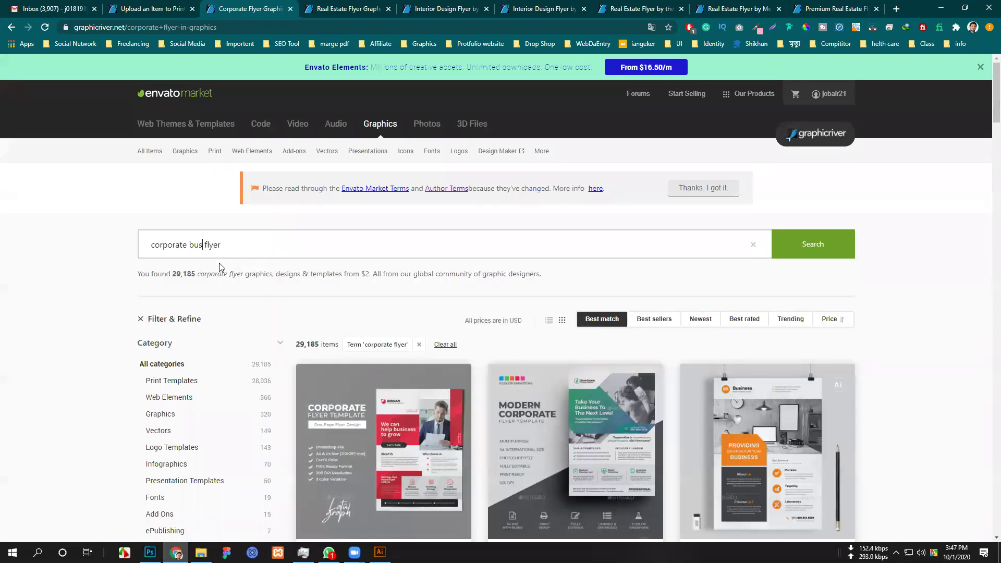
pyautogui.write('usiness')
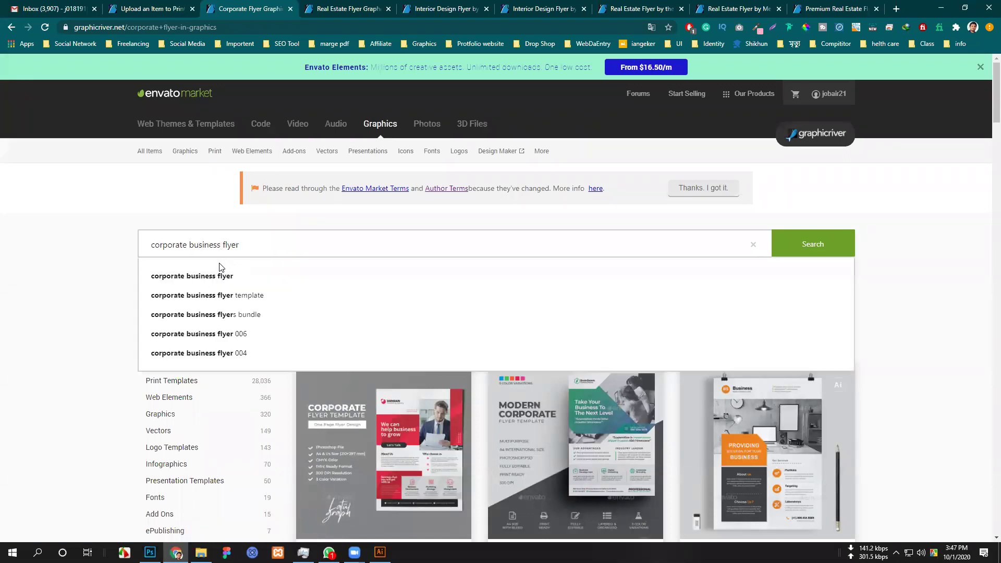
pyautogui.press('Return')
pyautogui.scroll(-4, 400, 267)
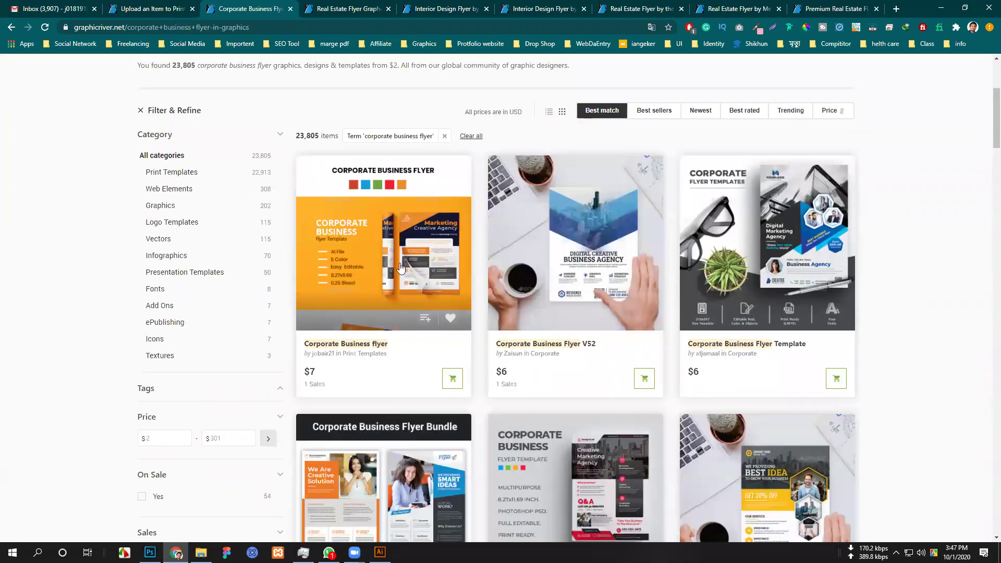
# Open the first Corporate Business flyer listing and examine its stacked preview images from heading to star rating.
pyautogui.click(400, 268)
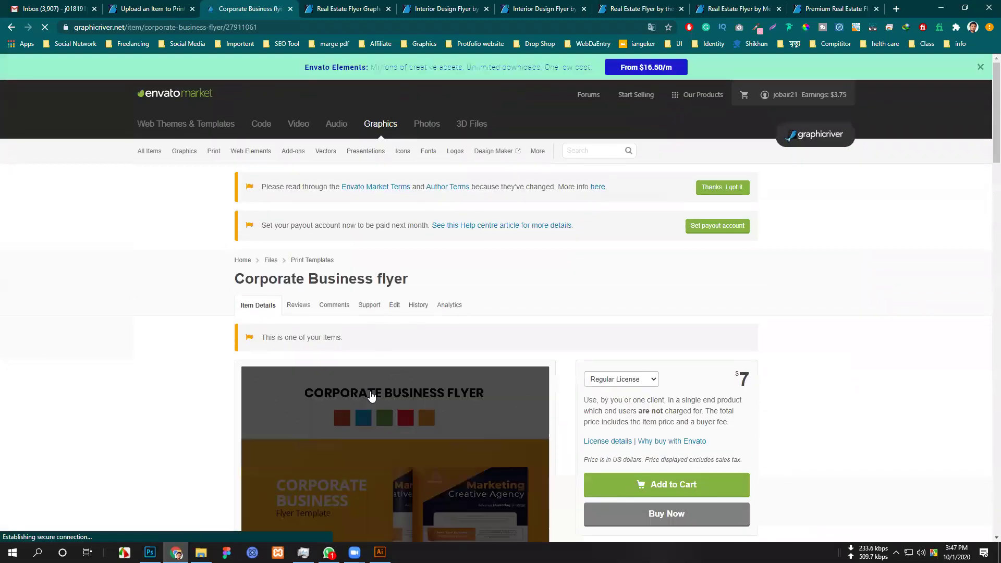
pyautogui.scroll(-4, 371, 396)
pyautogui.scroll(-2, 44, 387)
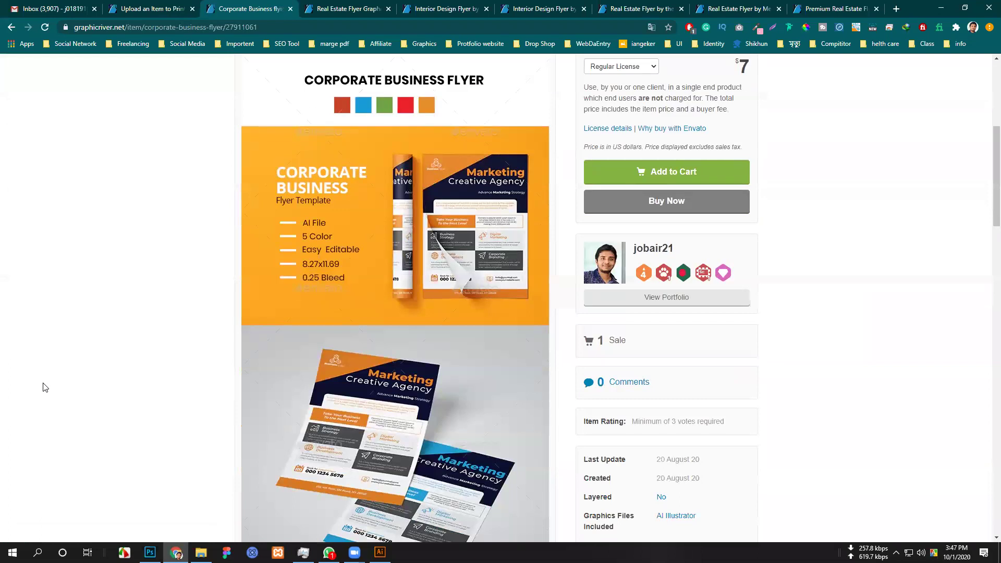
pyautogui.scroll(-10, 52, 386)
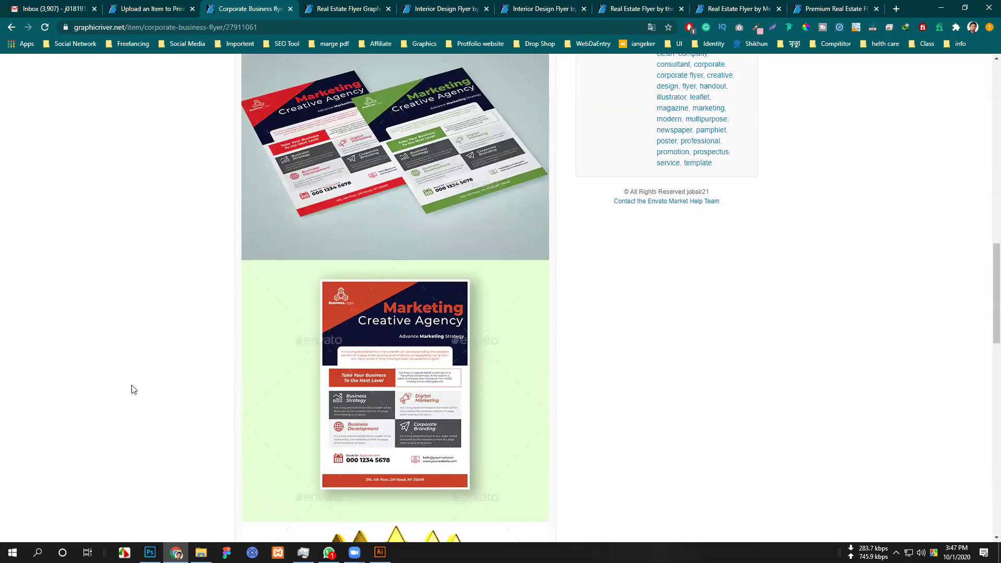
pyautogui.scroll(-4, 262, 509)
pyautogui.scroll(8, 378, 376)
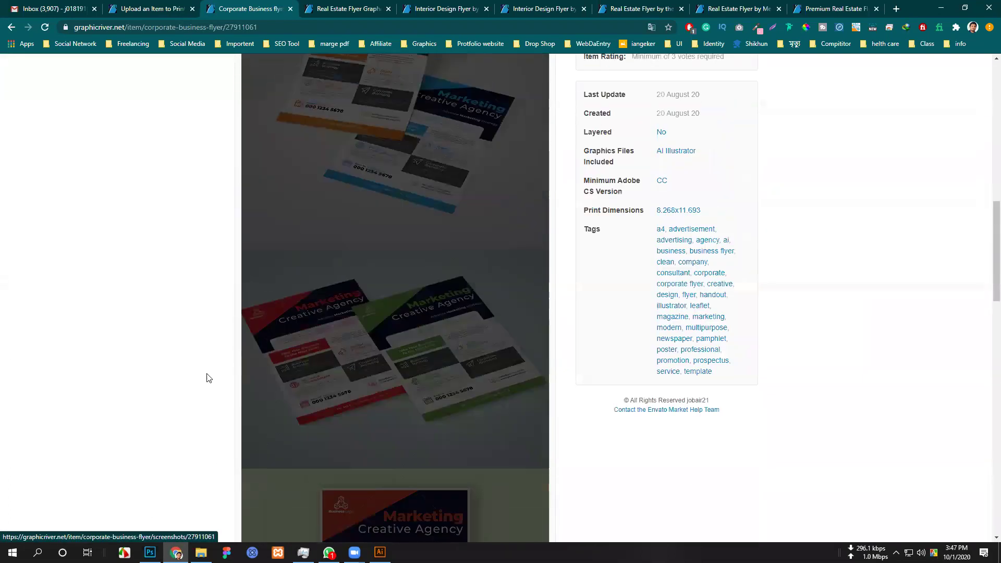
pyautogui.scroll(6, 130, 371)
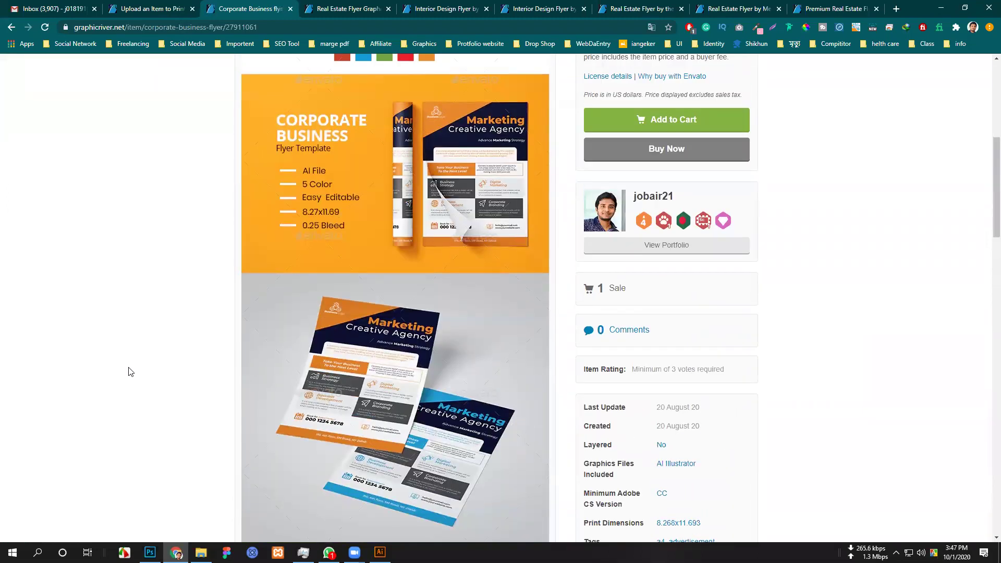
pyautogui.scroll(2, 130, 372)
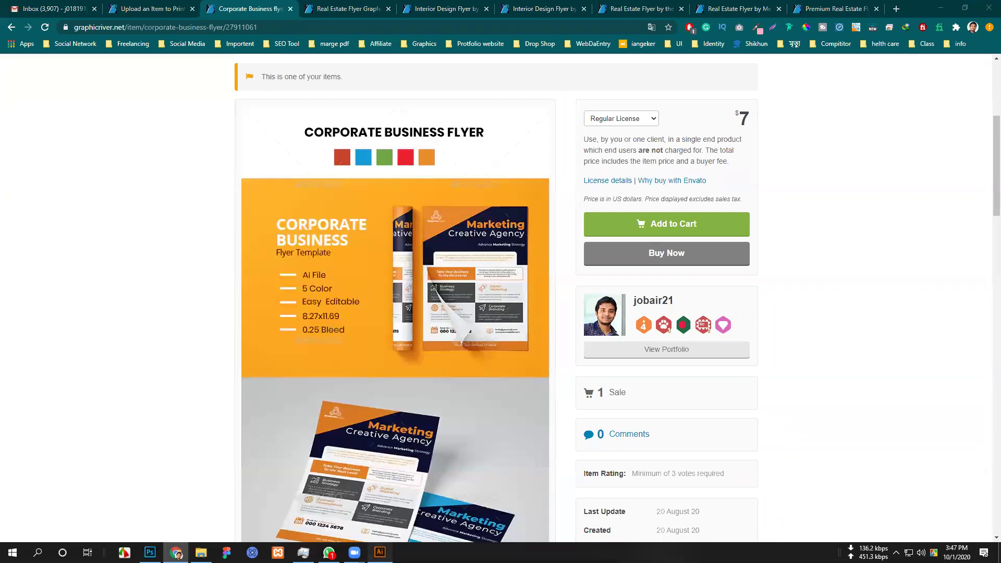
pyautogui.click(380, 552)
pyautogui.click(380, 552)
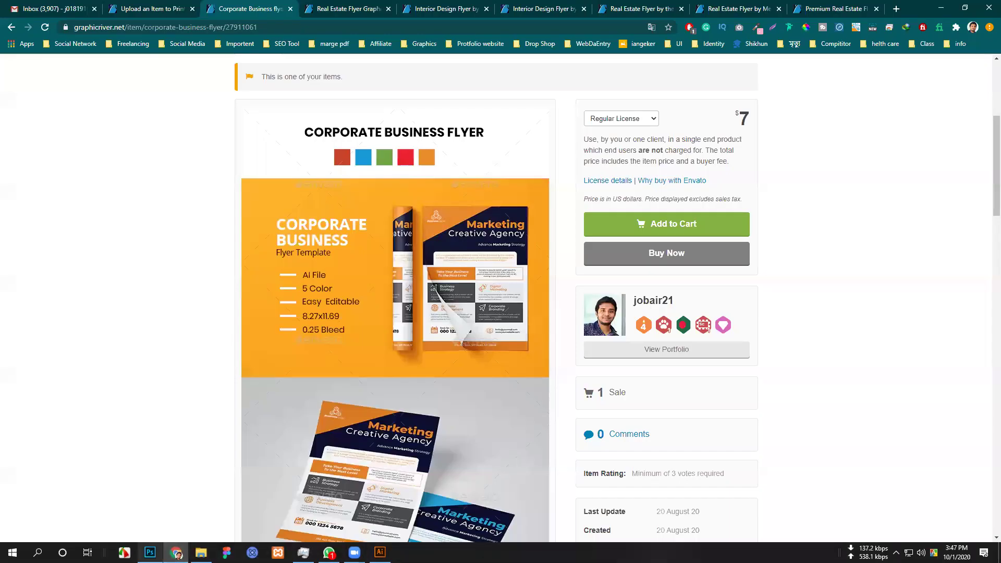
# Return to Photoshop and start saving the preview as a JPEG copy in the Class 48 folder of CTG GD 112.
pyautogui.click(150, 552)
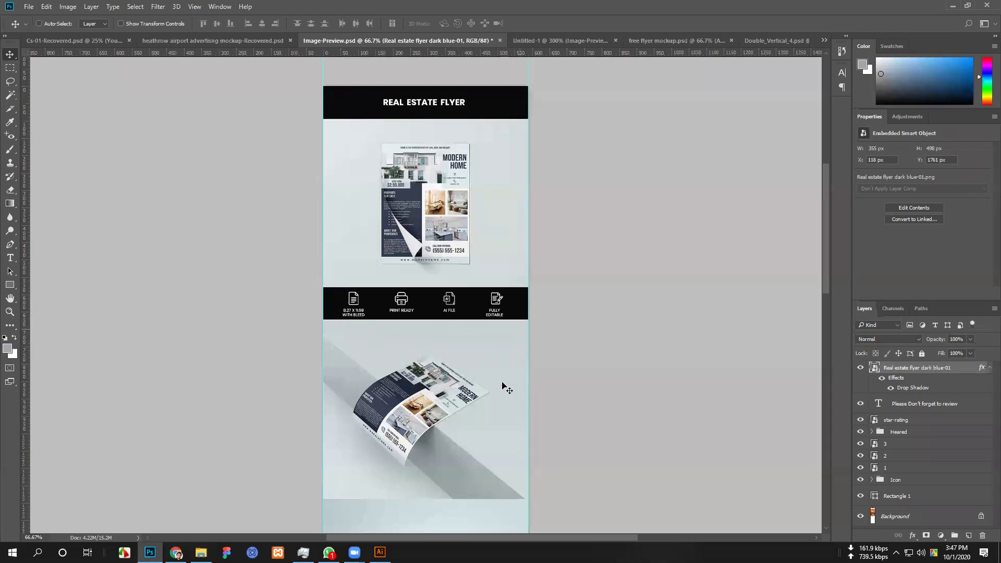
pyautogui.scroll(-3, 476, 413)
pyautogui.scroll(3, 476, 421)
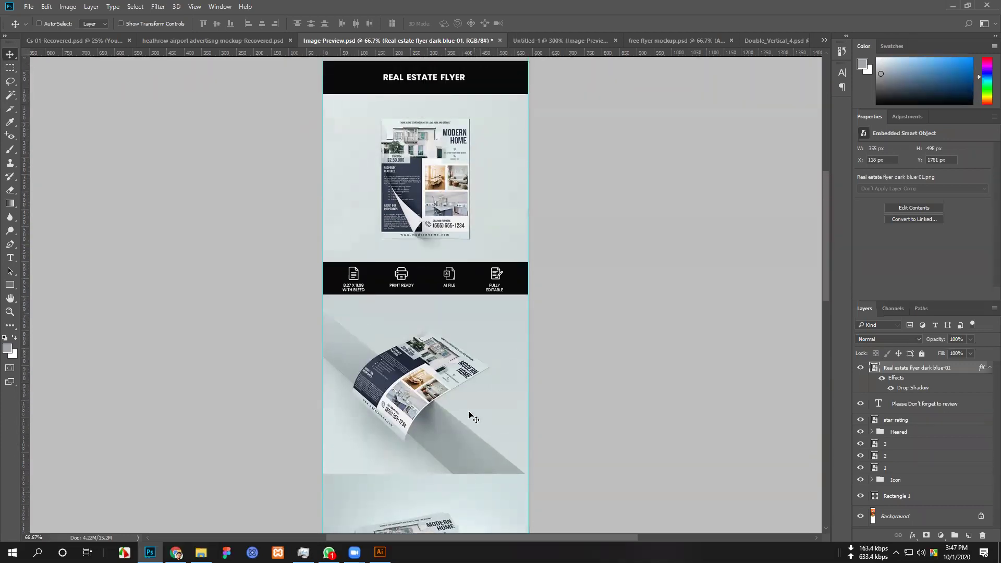
pyautogui.click(27, 8)
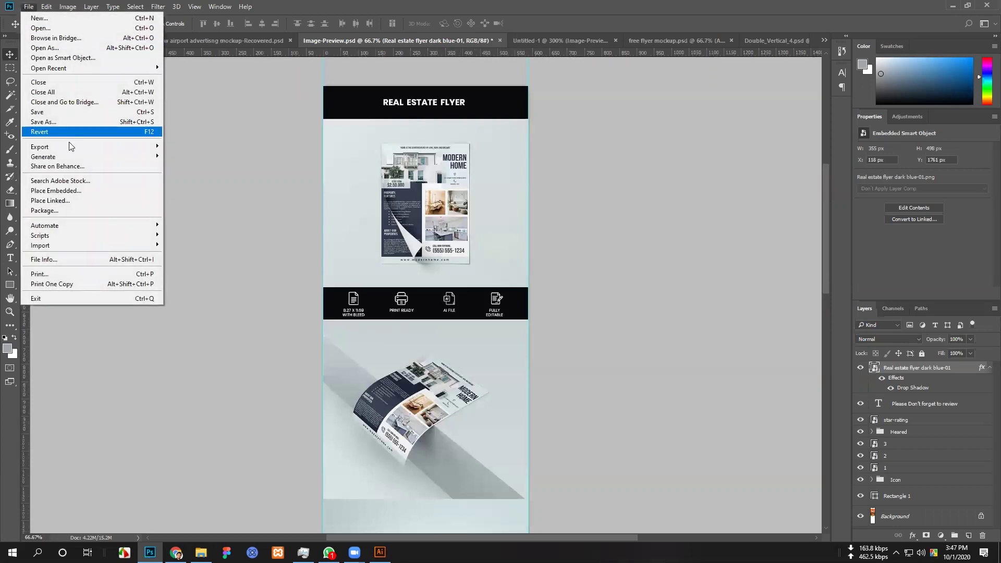
pyautogui.moveTo(69, 146)
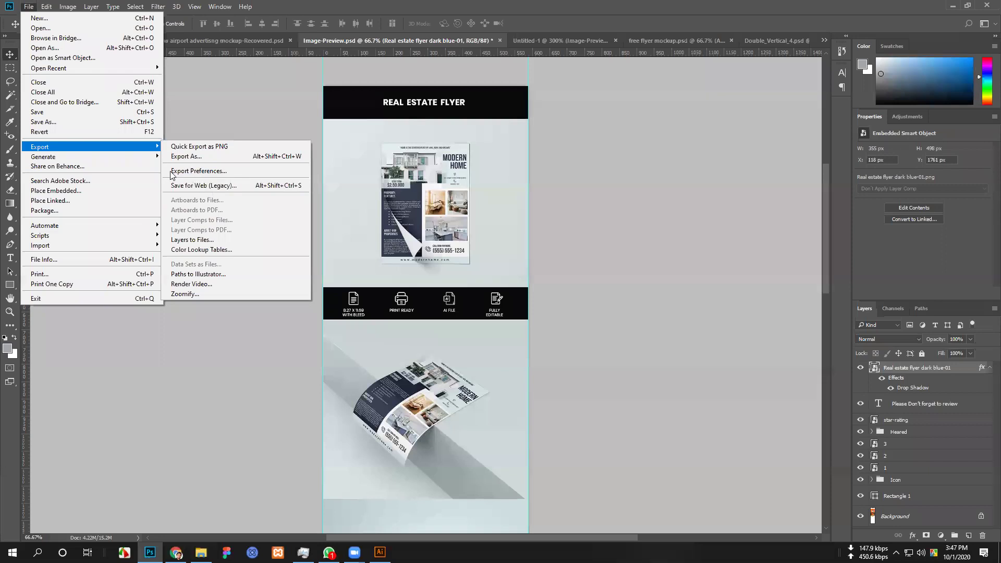
pyautogui.click(81, 123)
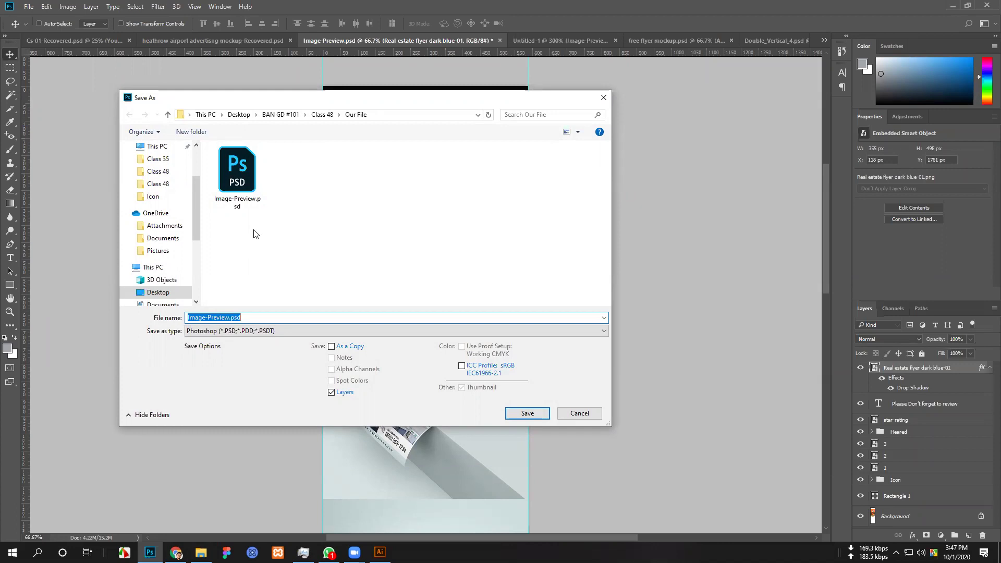
pyautogui.click(172, 186)
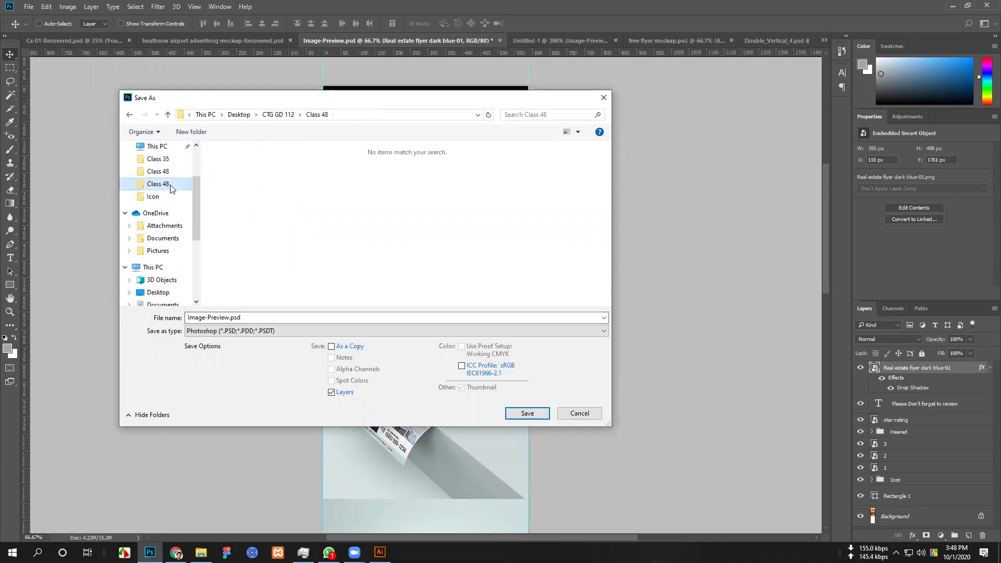
pyautogui.click(250, 331)
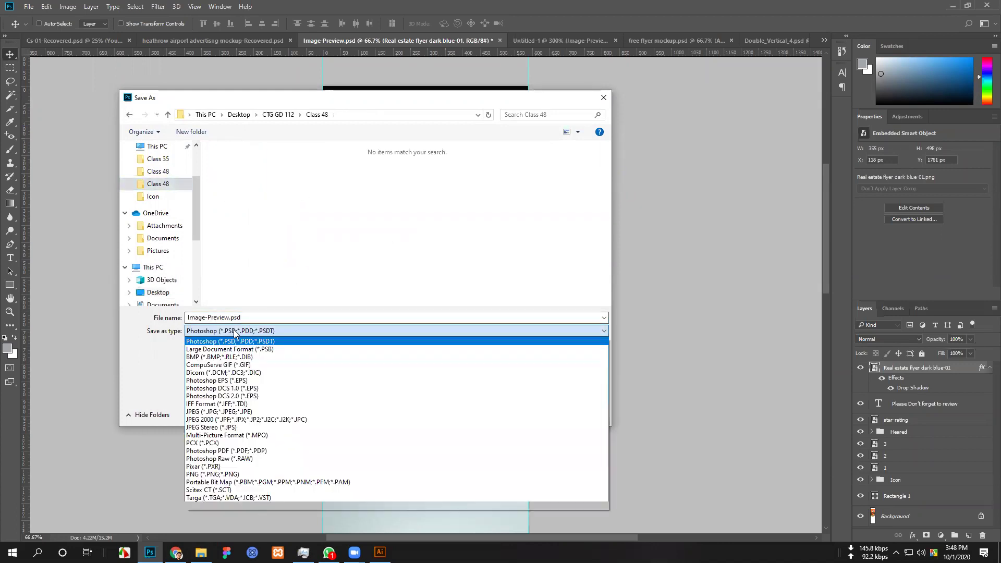
pyautogui.click(229, 412)
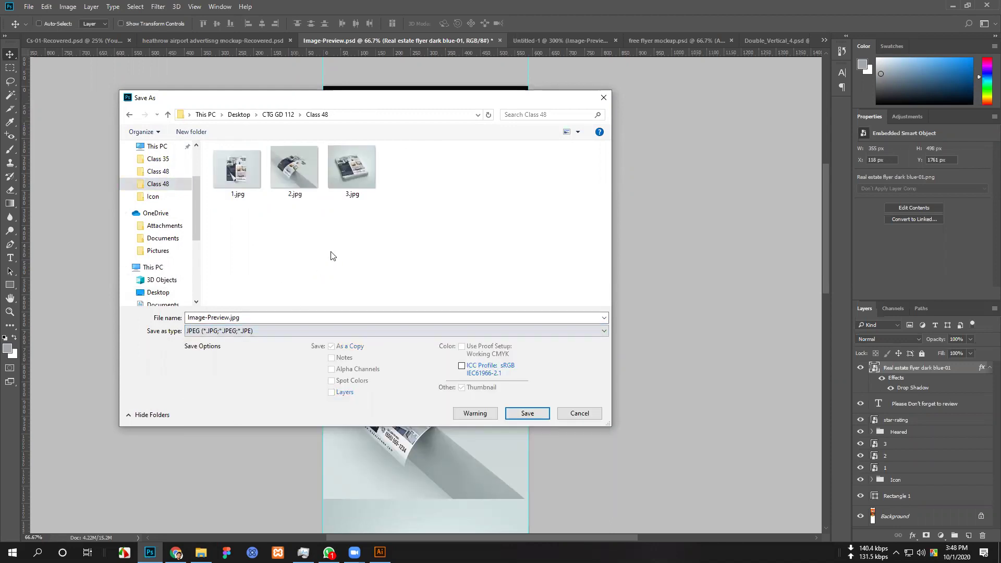
# Create a folder named "Our File" inside Class 48, open it, and close the save dialog without saving.
pyautogui.rightClick(463, 166)
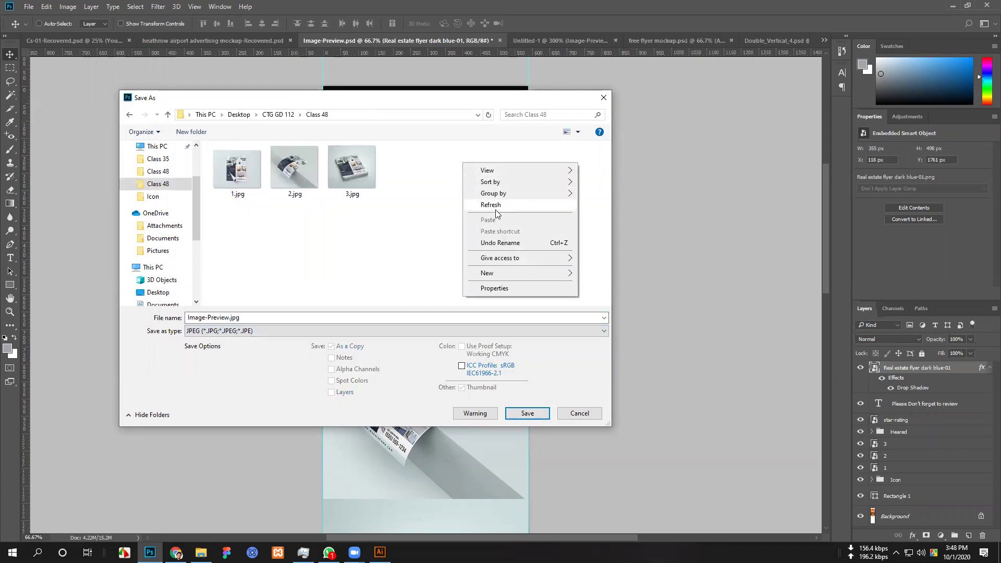
pyautogui.moveTo(489, 274)
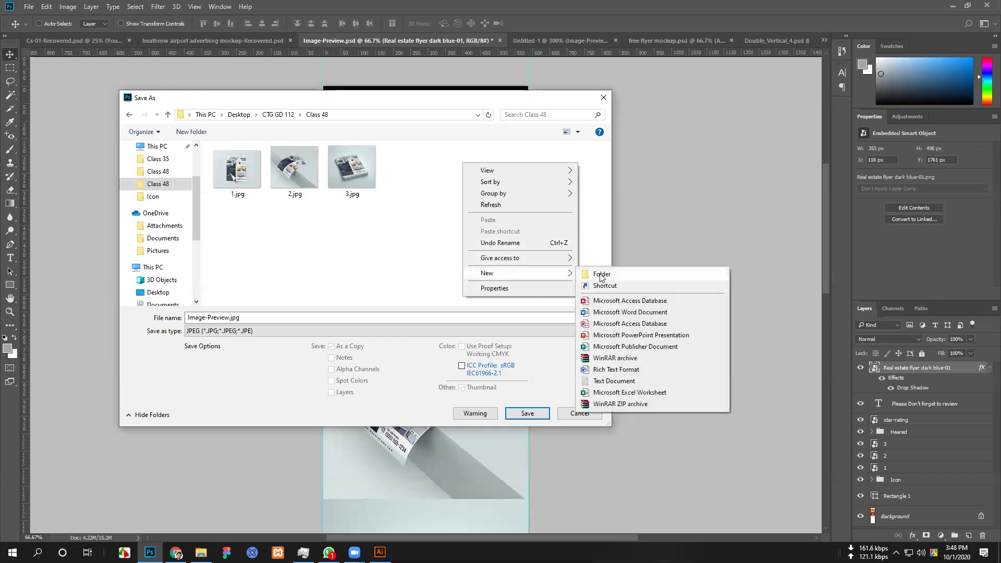
pyautogui.click(601, 274)
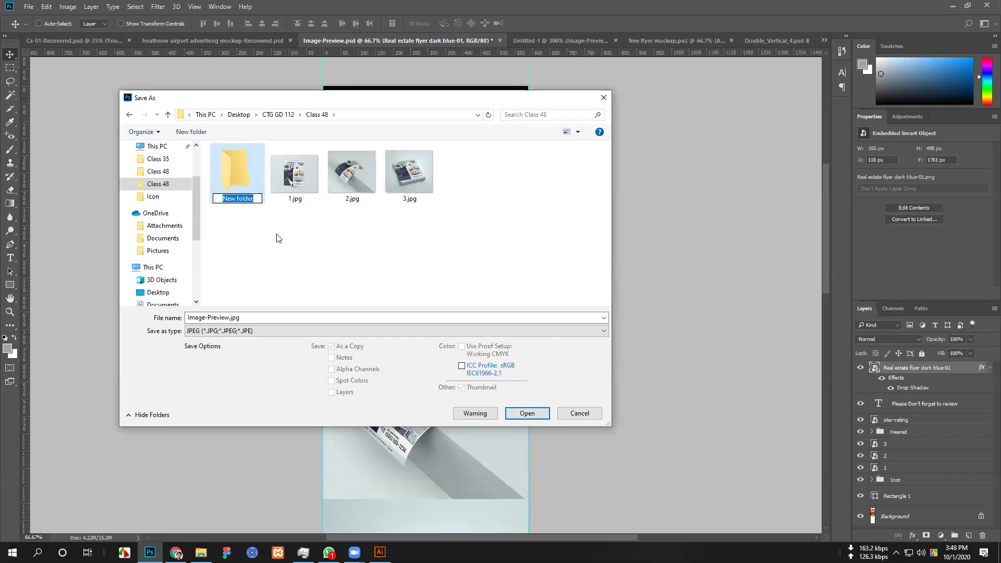
pyautogui.write('Our File')
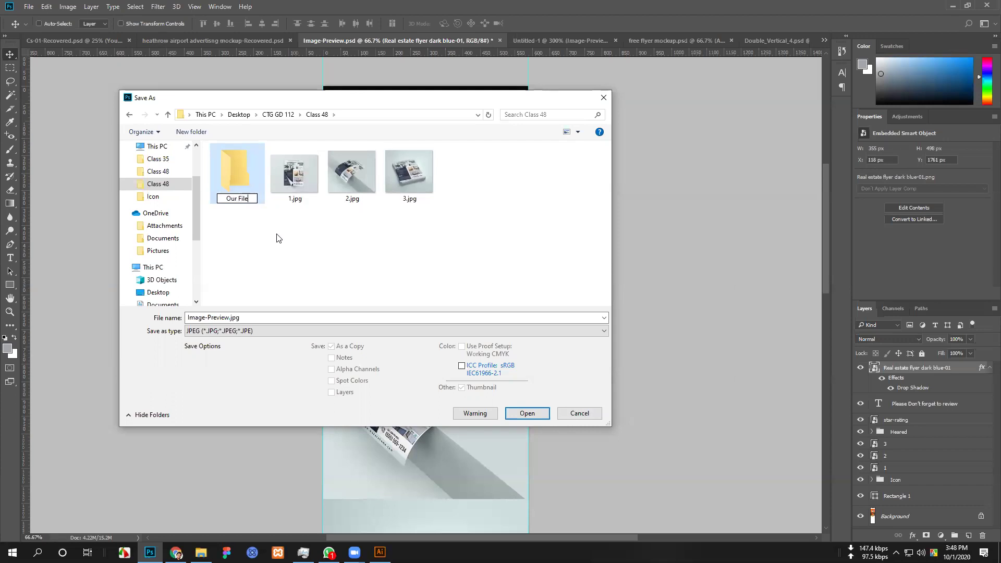
pyautogui.click(234, 163)
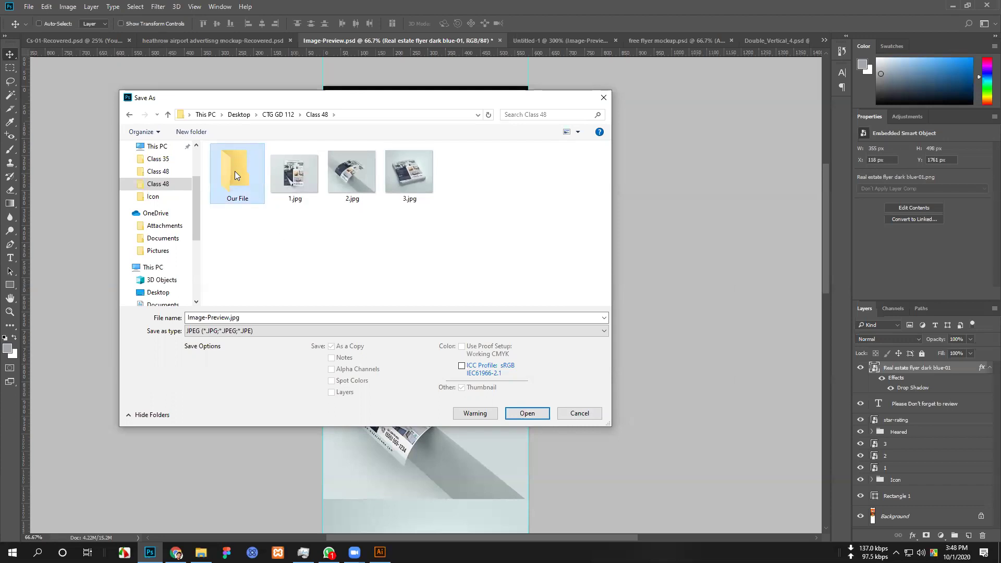
pyautogui.doubleClick(234, 171)
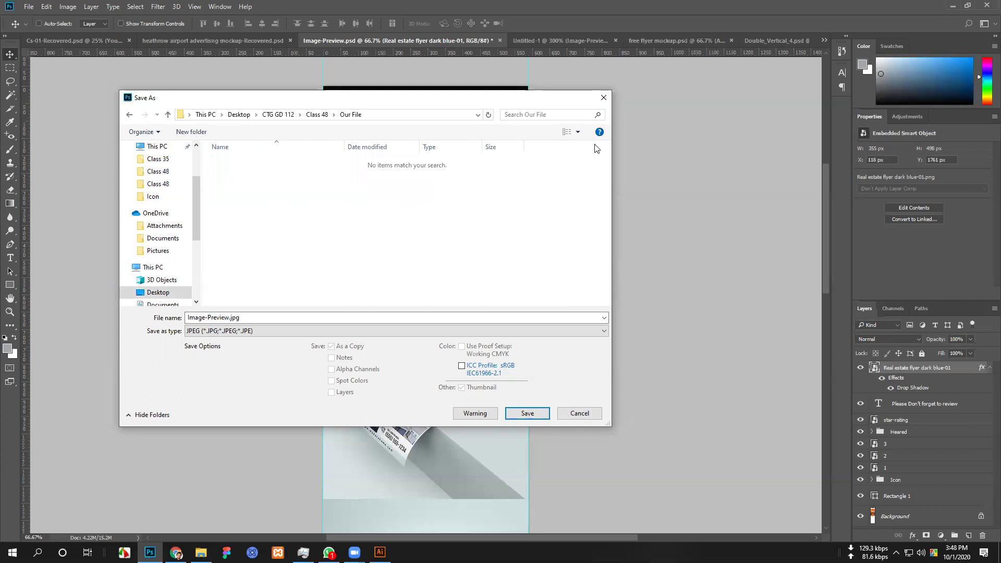
pyautogui.click(604, 97)
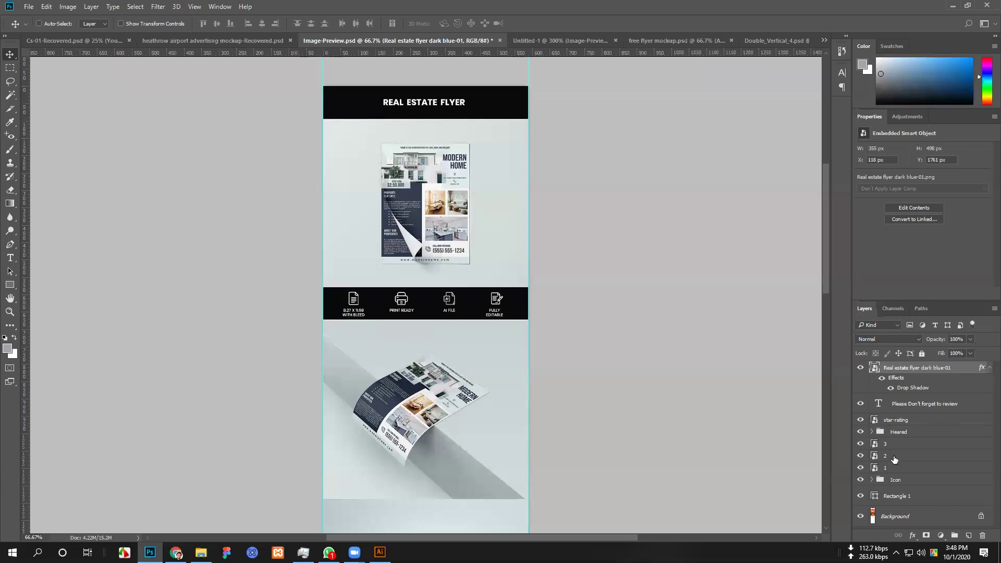
# Recolour the icon strip's background rectangle in the Icon group to 353e4f, sampled from the flyer's dark blue panel.
pyautogui.click(871, 480)
pyautogui.scroll(-1, 918, 495)
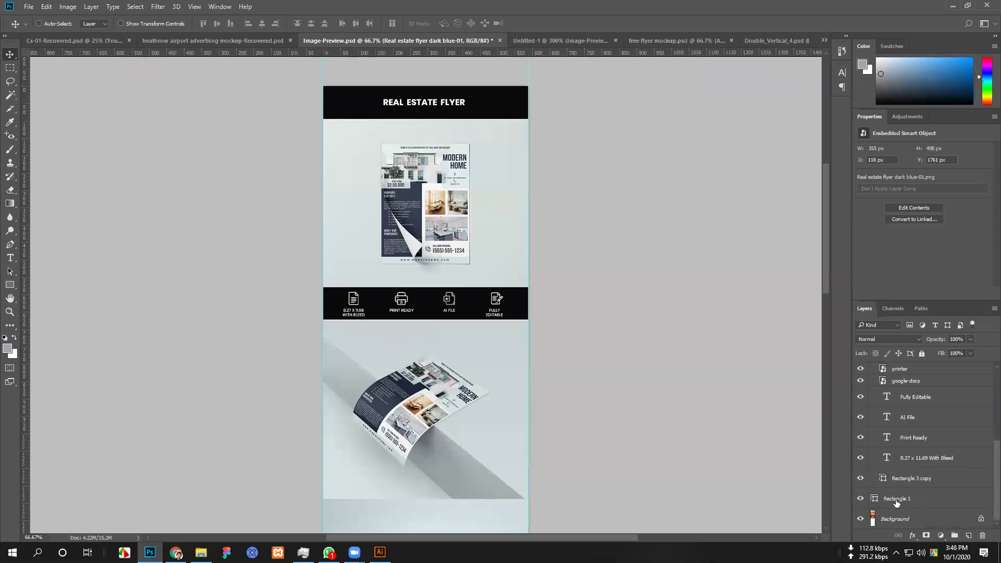
pyautogui.click(860, 478)
pyautogui.click(860, 478)
pyautogui.click(882, 479)
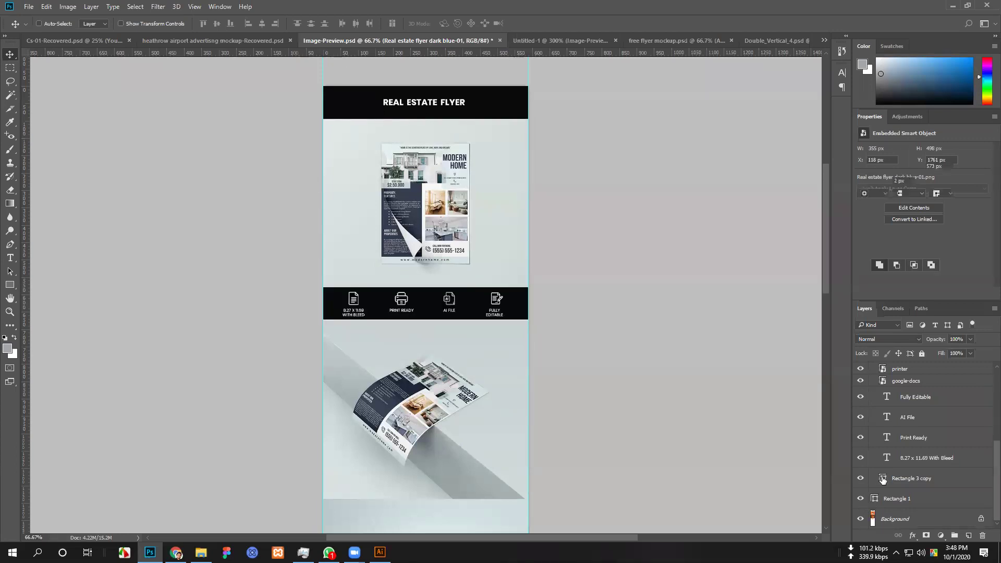
pyautogui.doubleClick(883, 479)
pyautogui.click(778, 306)
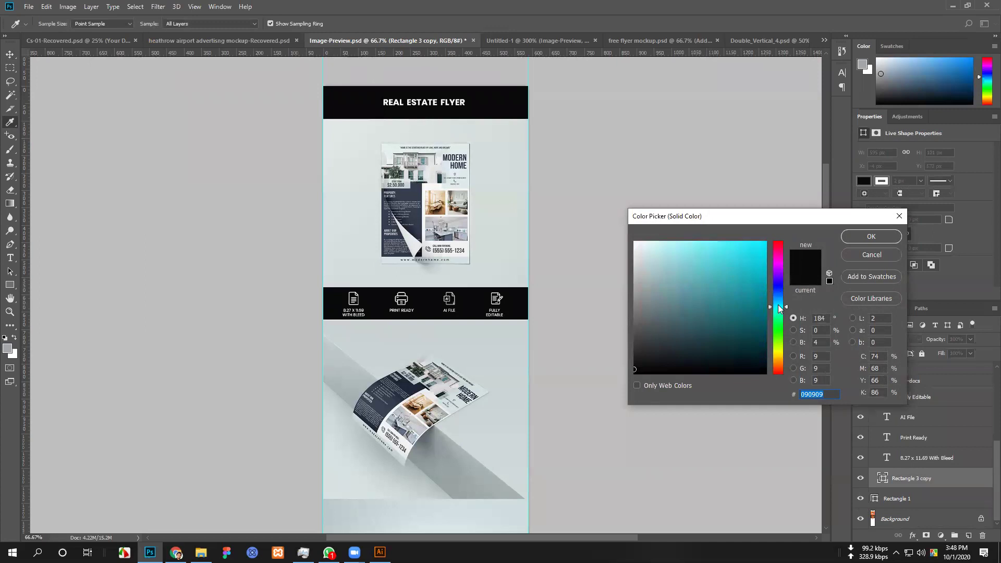
pyautogui.moveTo(778, 308); pyautogui.dragTo(778, 286)
pyautogui.click(514, 255)
pyautogui.moveTo(757, 252); pyautogui.dragTo(687, 300)
pyautogui.click(511, 255)
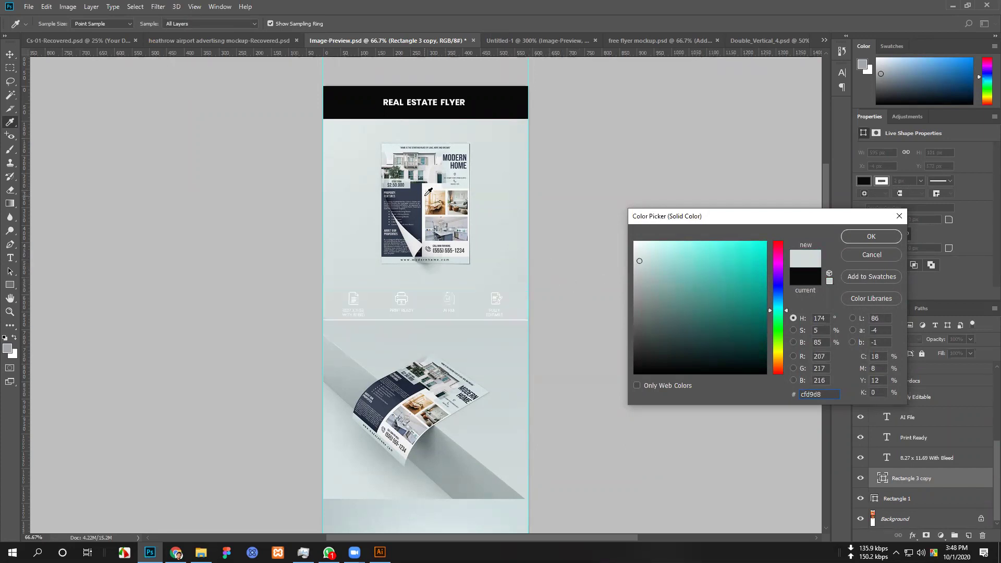
pyautogui.click(451, 169)
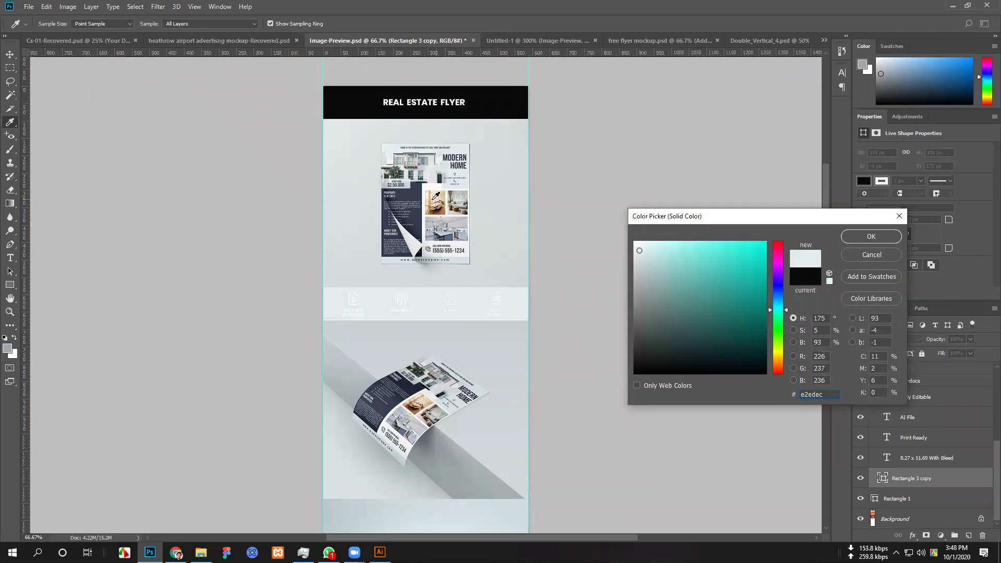
pyautogui.click(416, 191)
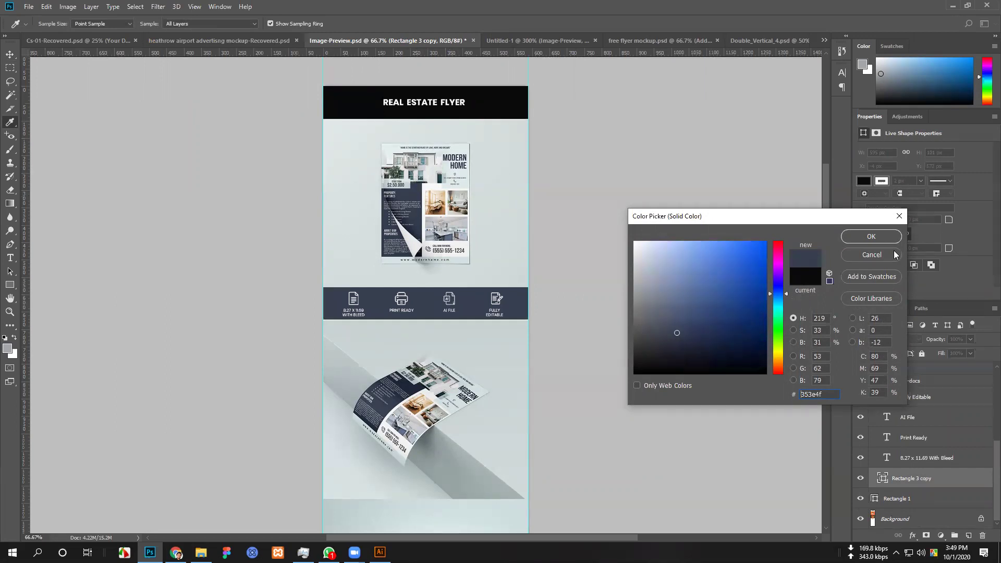
pyautogui.click(871, 236)
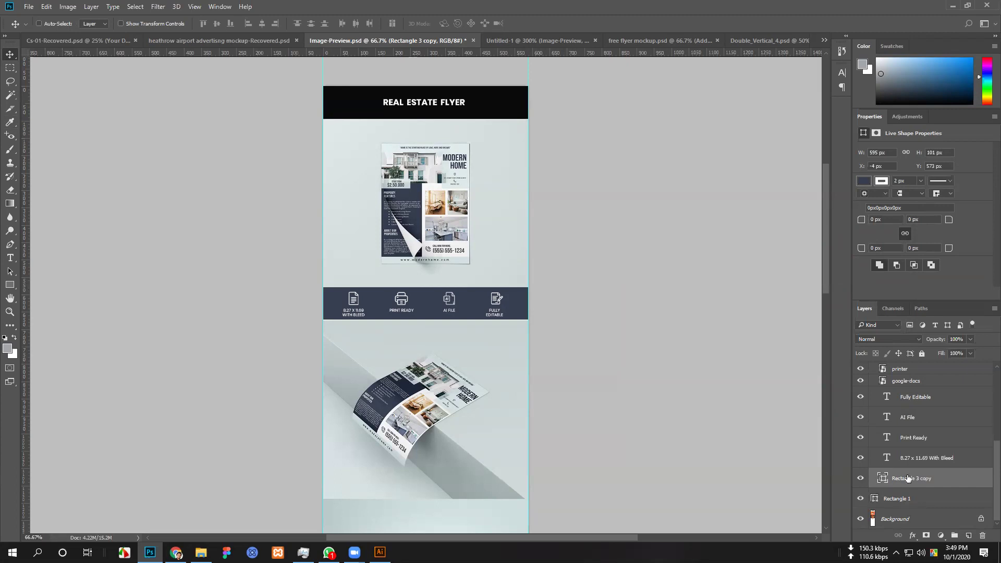
pyautogui.scroll(3, 936, 480)
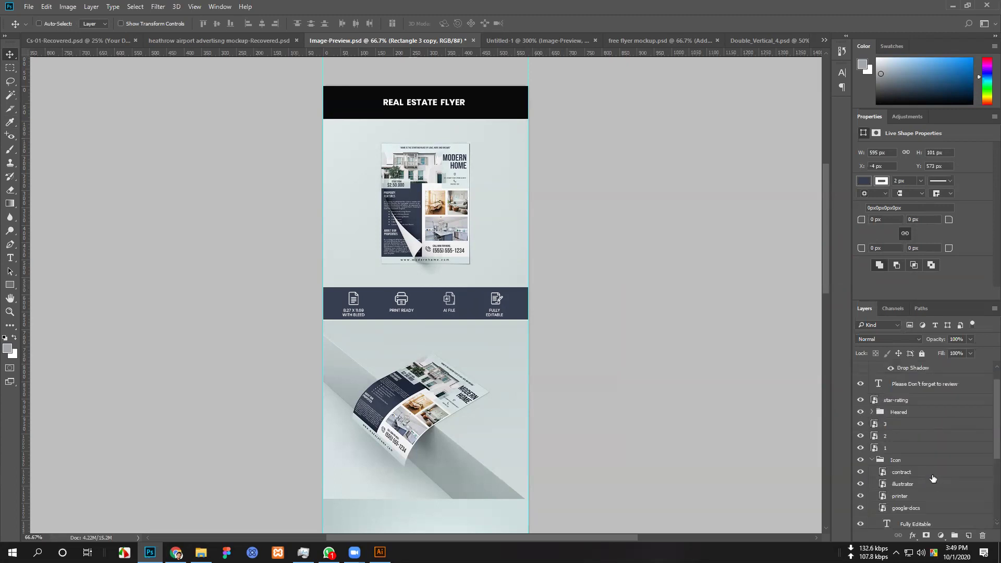
pyautogui.scroll(1, 930, 475)
pyautogui.scroll(-1, 925, 473)
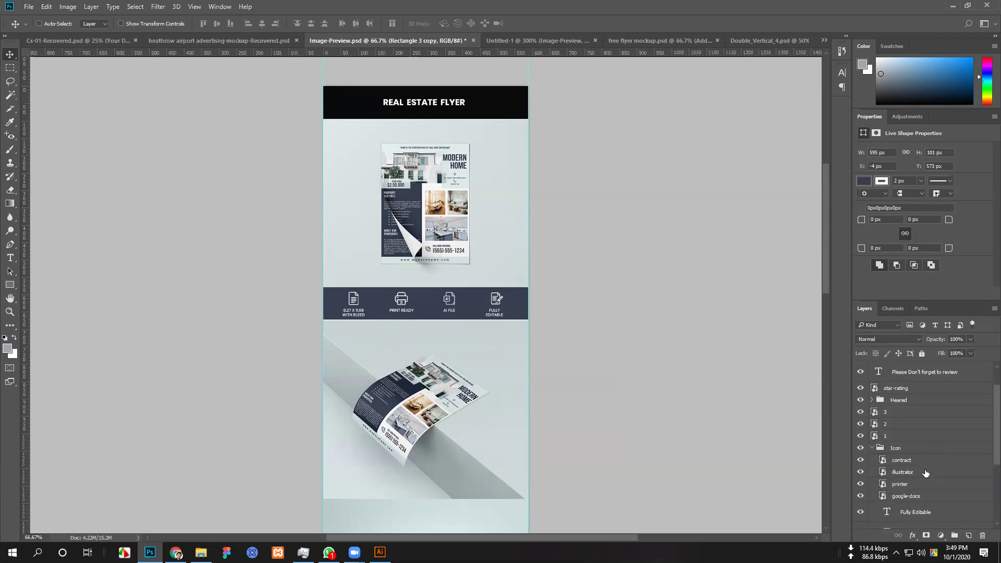
pyautogui.scroll(-3, 926, 473)
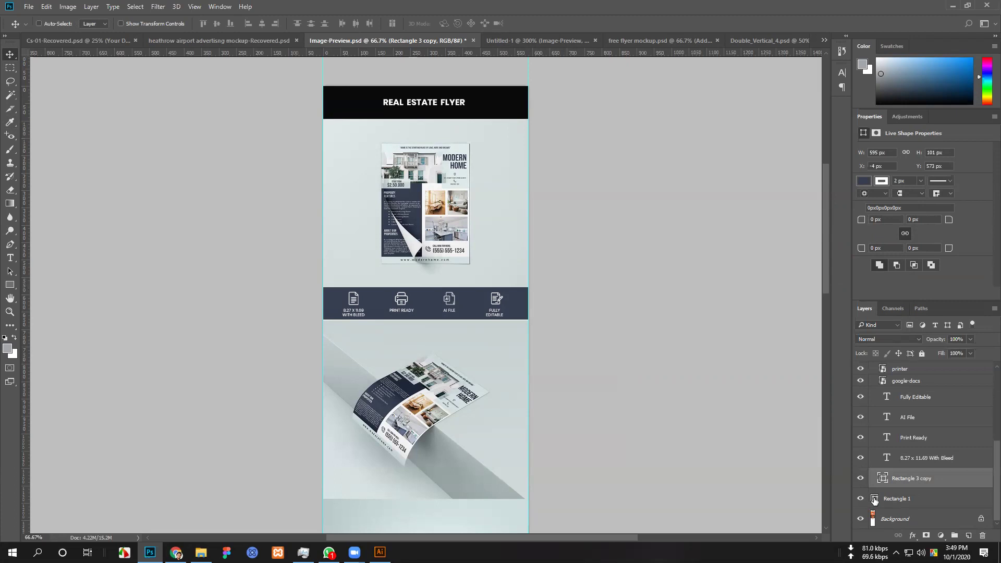
pyautogui.doubleClick(874, 498)
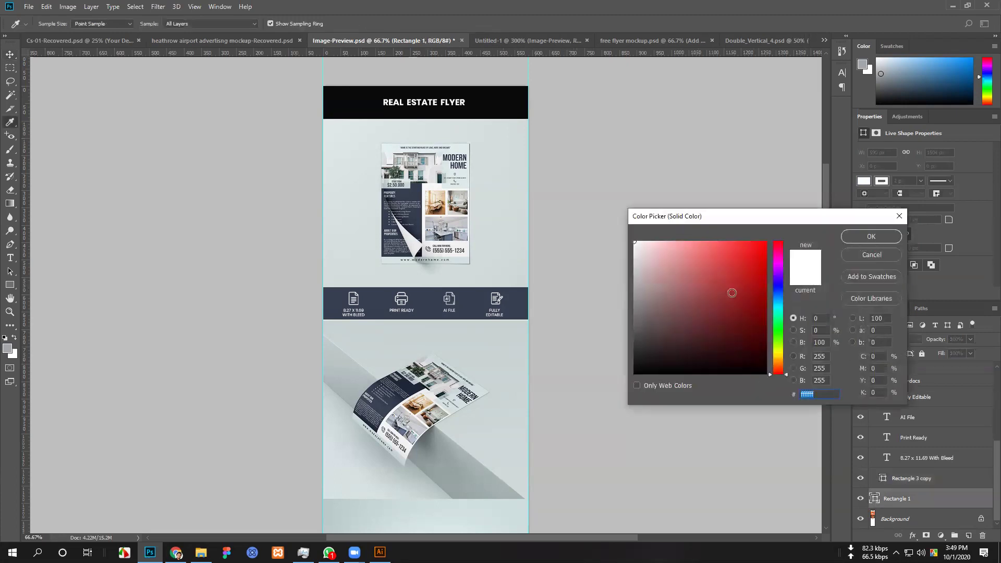
pyautogui.click(860, 255)
# Recolour Rectangle 3 in the Heared group to 353e4f, sampled from the icon strip.
pyautogui.scroll(2, 908, 490)
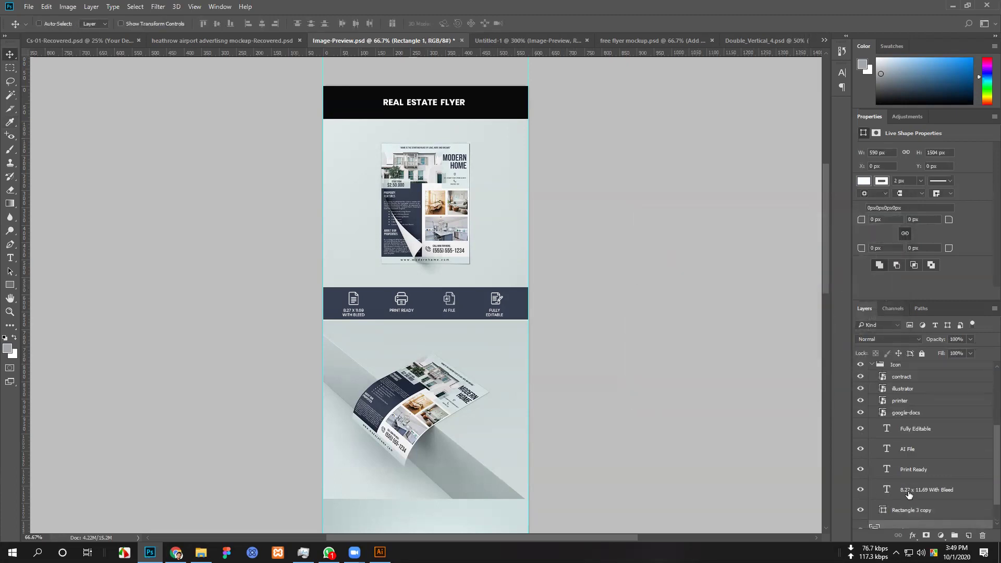
pyautogui.scroll(4, 897, 490)
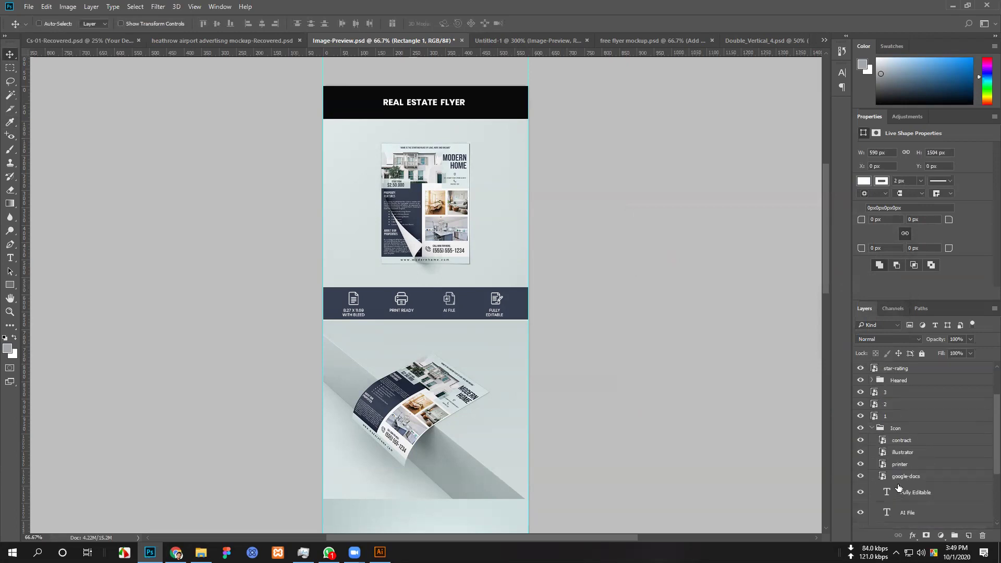
pyautogui.scroll(2, 885, 429)
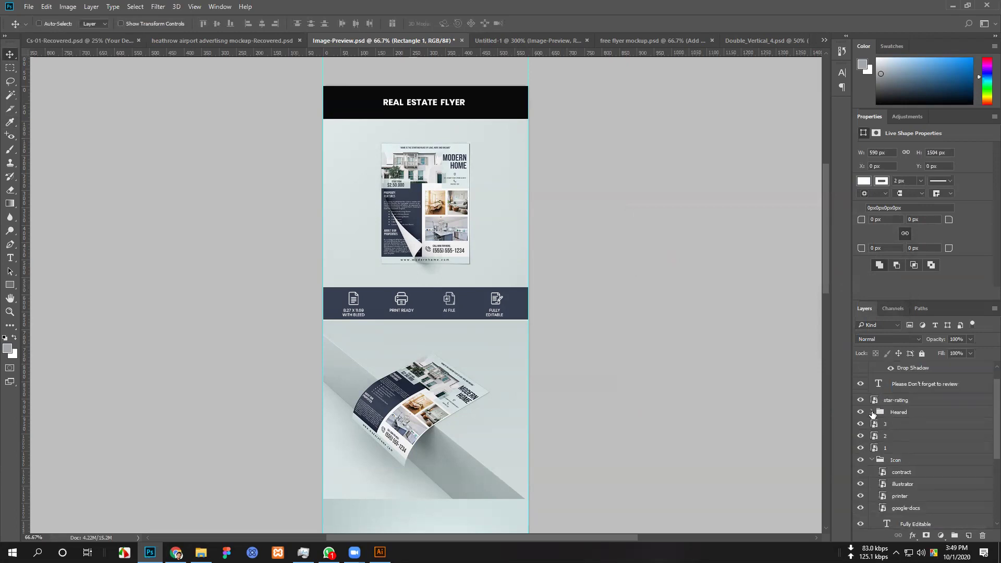
pyautogui.click(872, 412)
pyautogui.click(880, 447)
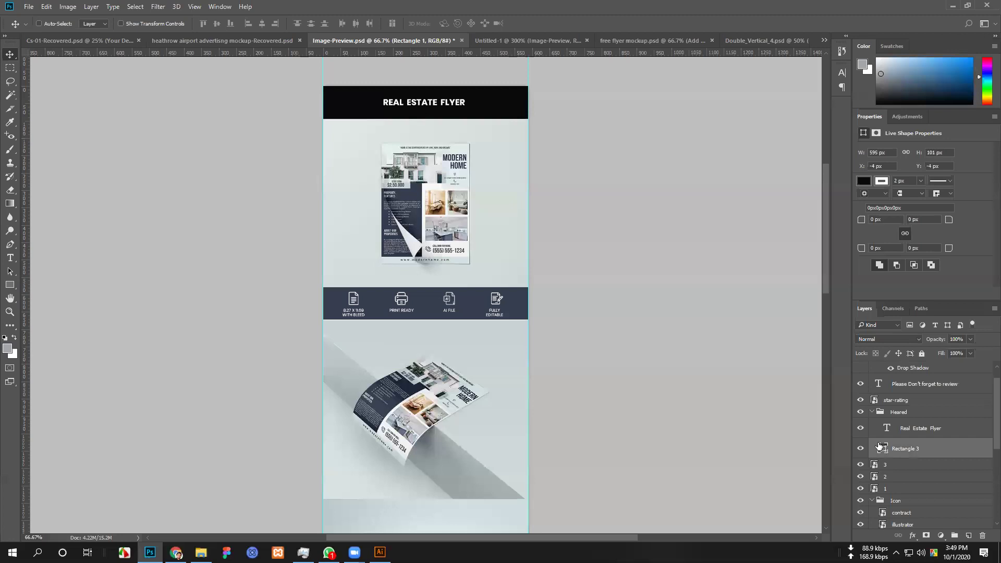
pyautogui.doubleClick(880, 447)
pyautogui.click(483, 295)
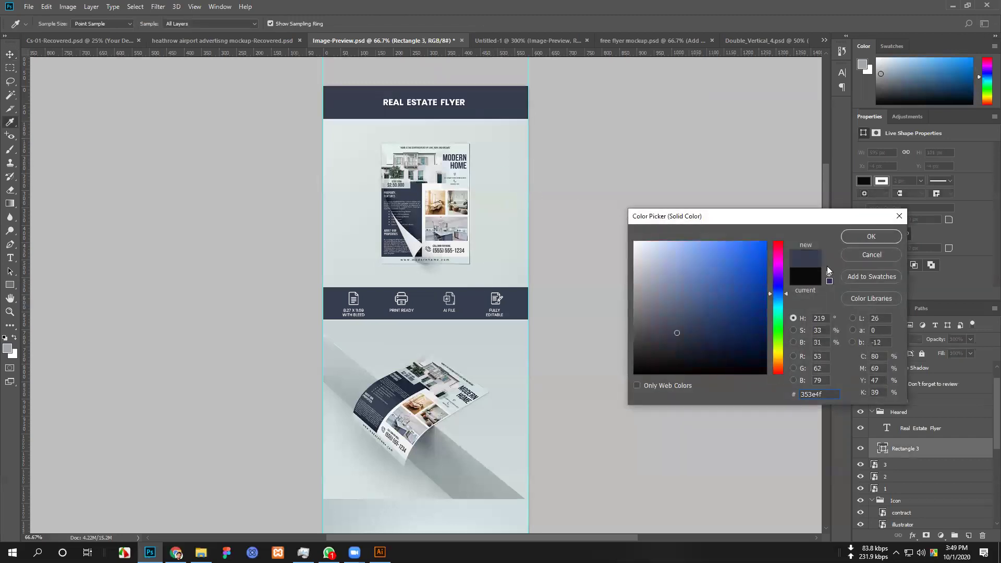
pyautogui.click(870, 237)
# Look over the recoloured layout and save the Image-Preview.psd document.
pyautogui.scroll(-3, 610, 386)
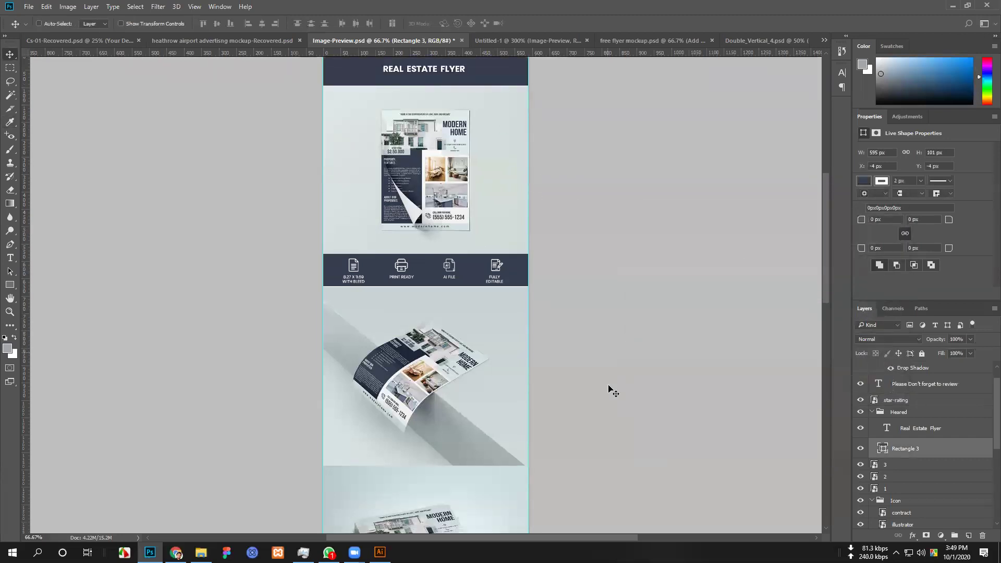
pyautogui.scroll(-3, 613, 391)
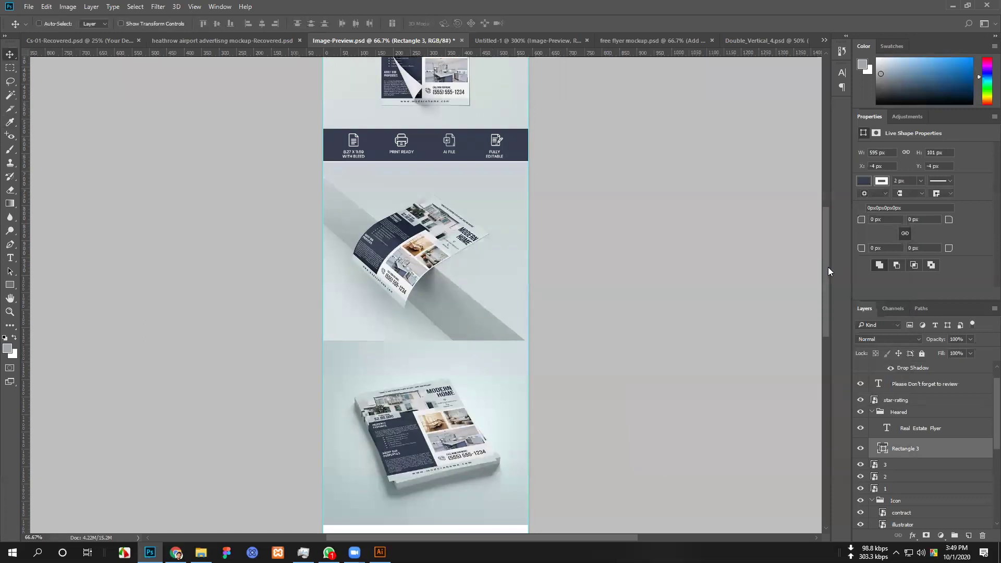
pyautogui.moveTo(827, 268); pyautogui.dragTo(833, 213)
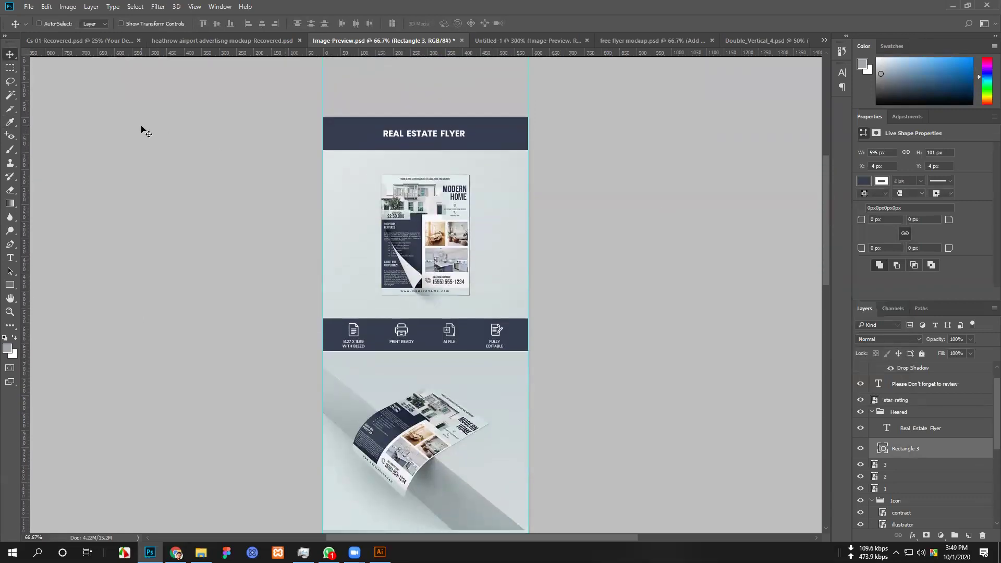
pyautogui.hotkey('ctrl', 's')
# Save a JPEG copy as Image-Preview.jpg in CTG GD 112 > Class 48 > Our File, at Maximum quality 12 with Baseline ("Standard") format.
pyautogui.click(29, 7)
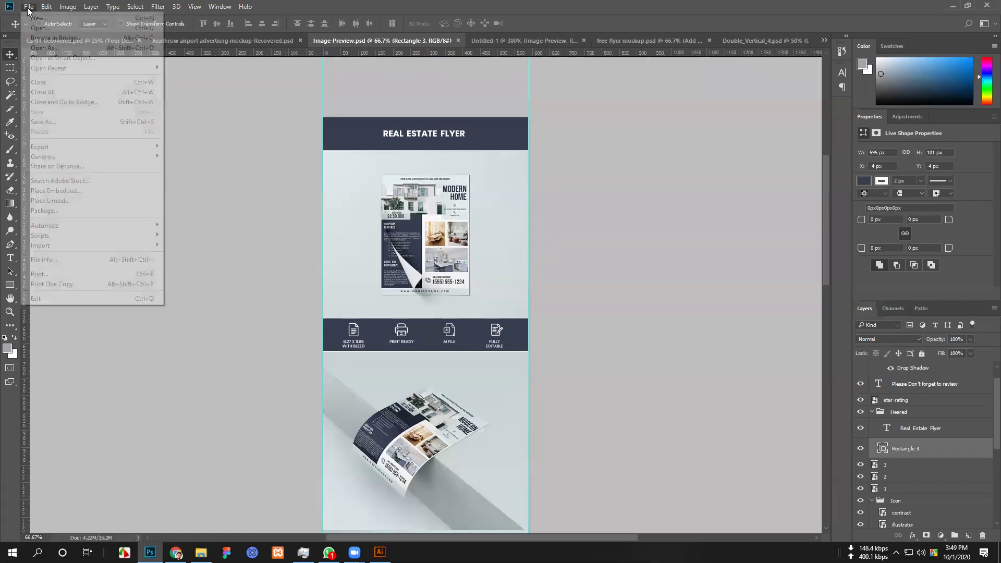
pyautogui.moveTo(54, 148)
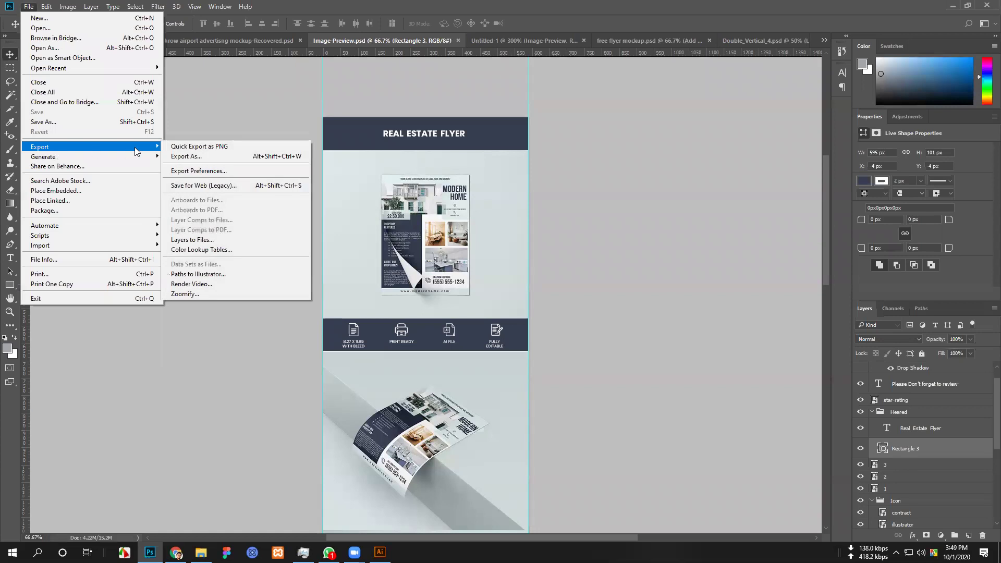
pyautogui.click(86, 122)
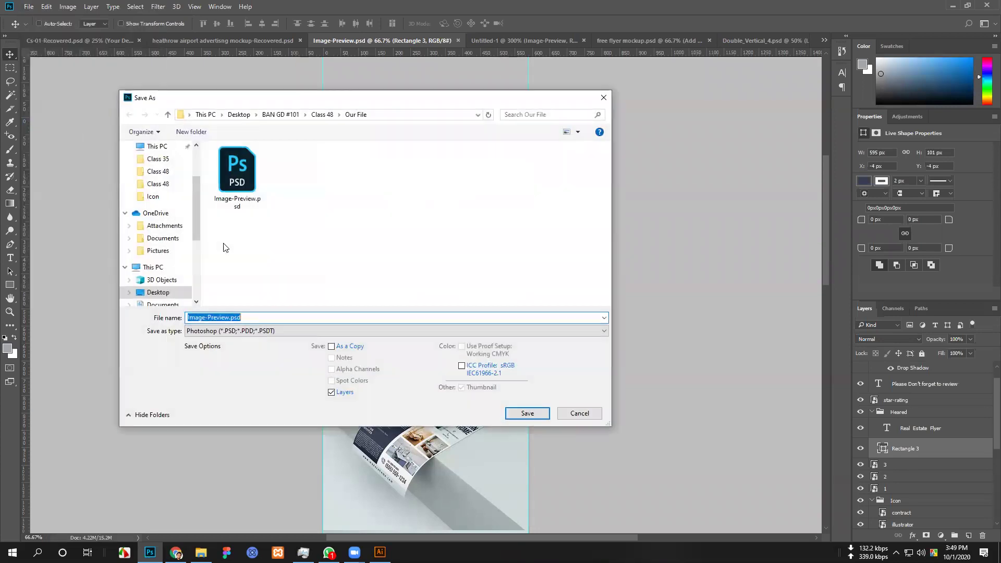
pyautogui.click(237, 330)
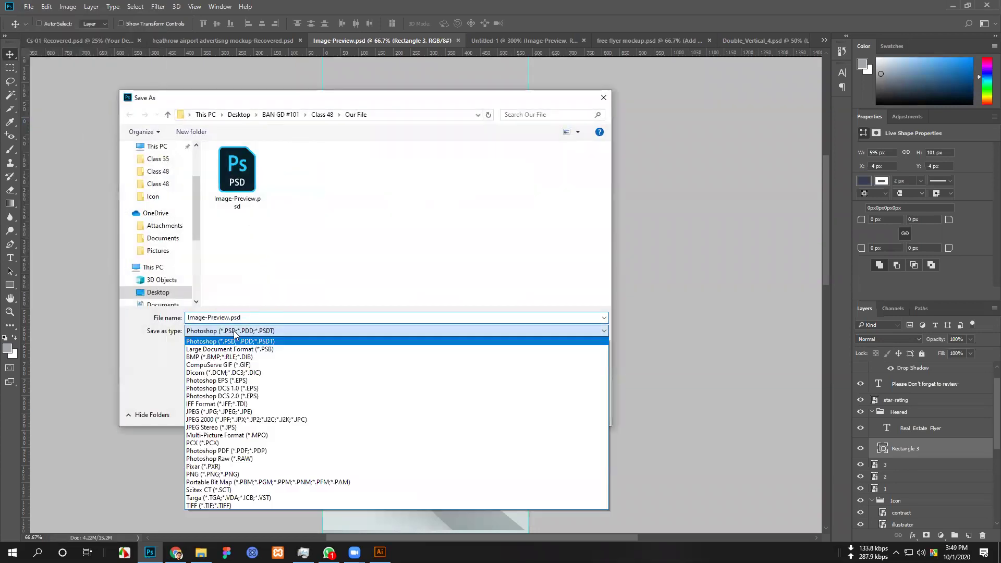
pyautogui.click(220, 412)
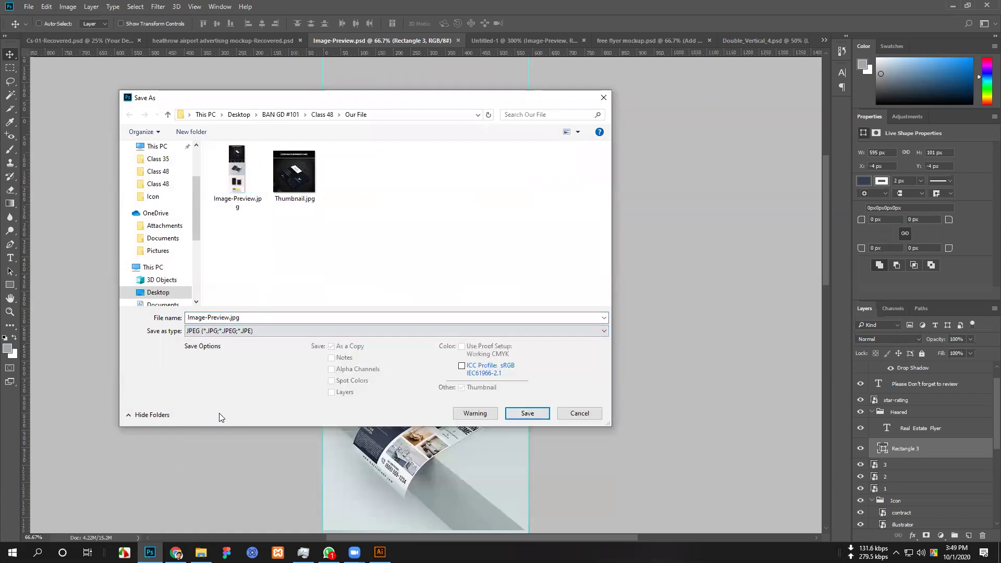
pyautogui.click(159, 183)
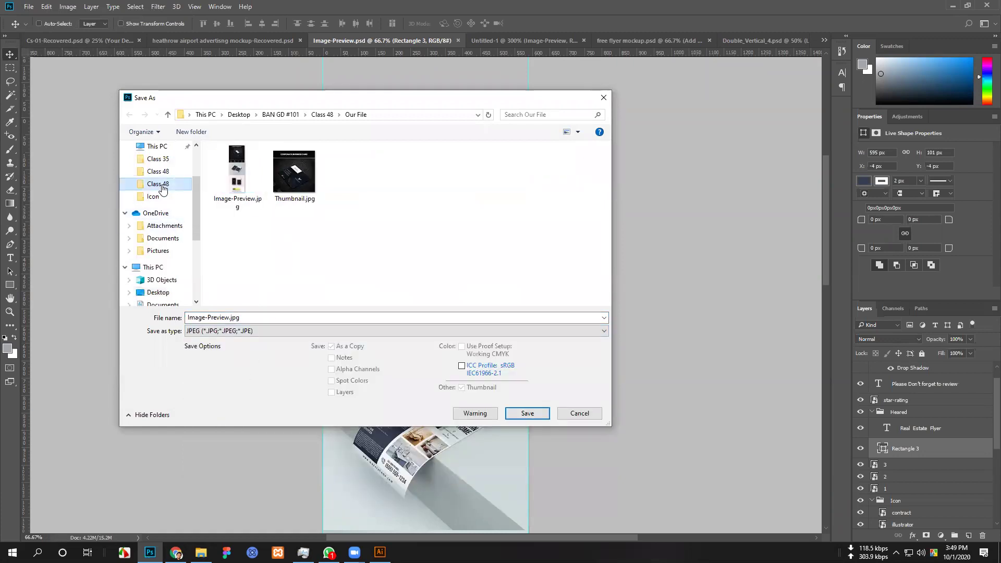
pyautogui.doubleClick(242, 178)
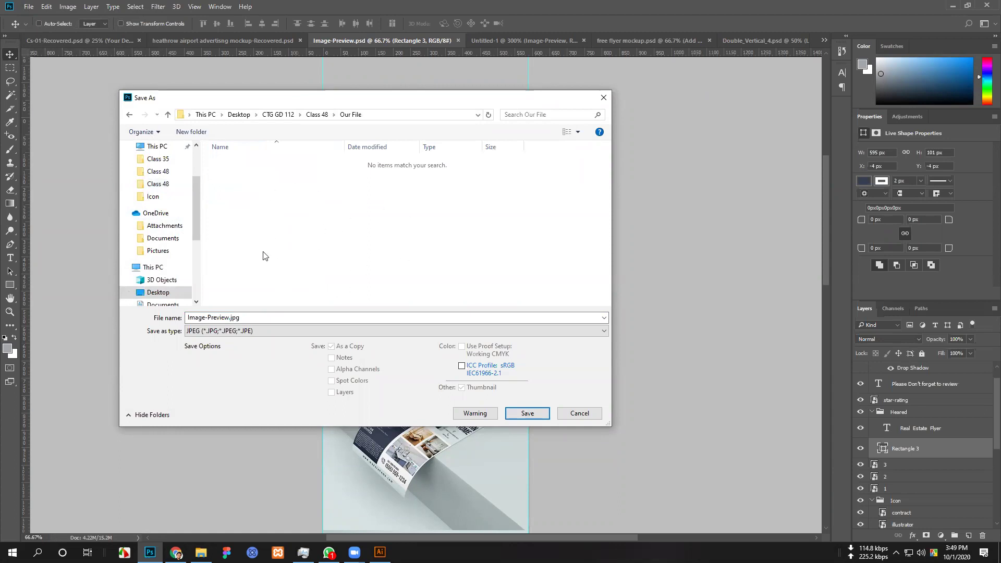
pyautogui.click(519, 417)
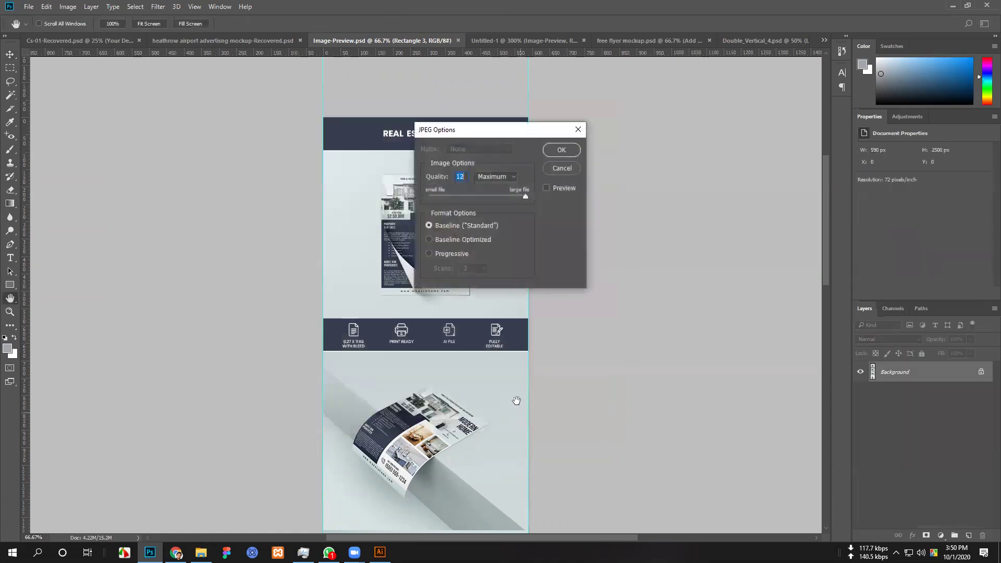
pyautogui.click(562, 151)
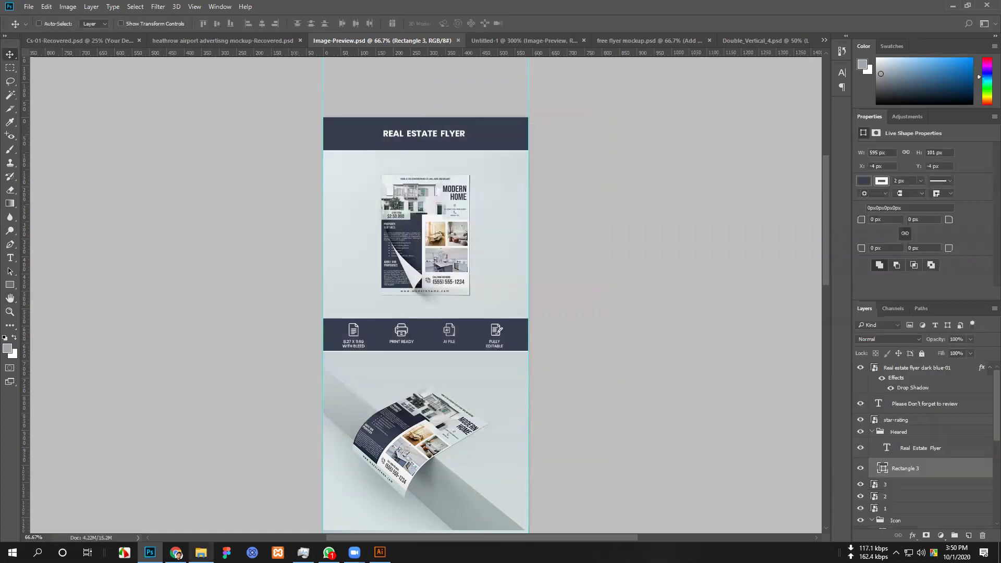
# Switch to Chrome and review the preview, thumbnail and main file requirements on the GraphicRiver upload form.
pyautogui.click(176, 552)
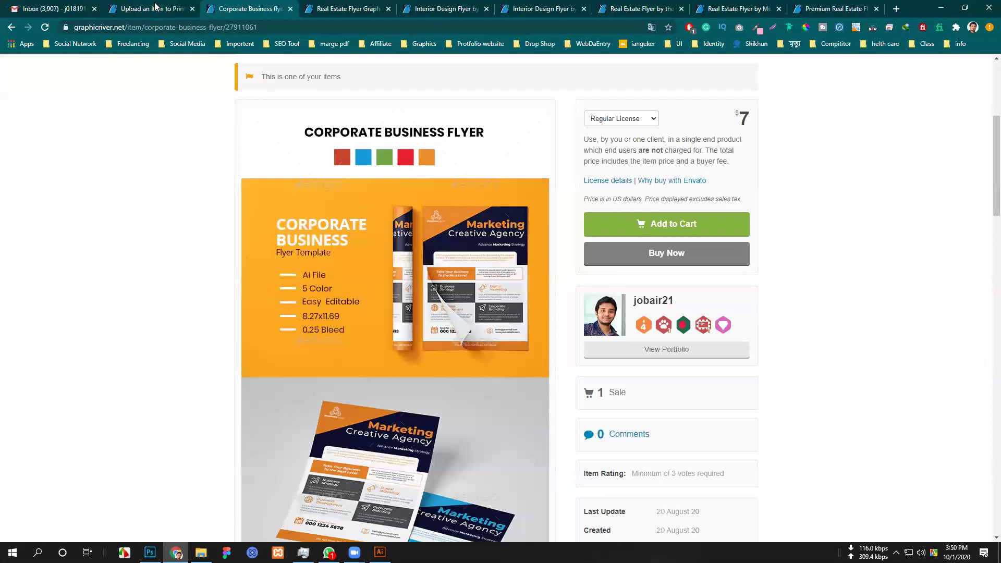
pyautogui.click(153, 9)
pyautogui.scroll(-6, 277, 371)
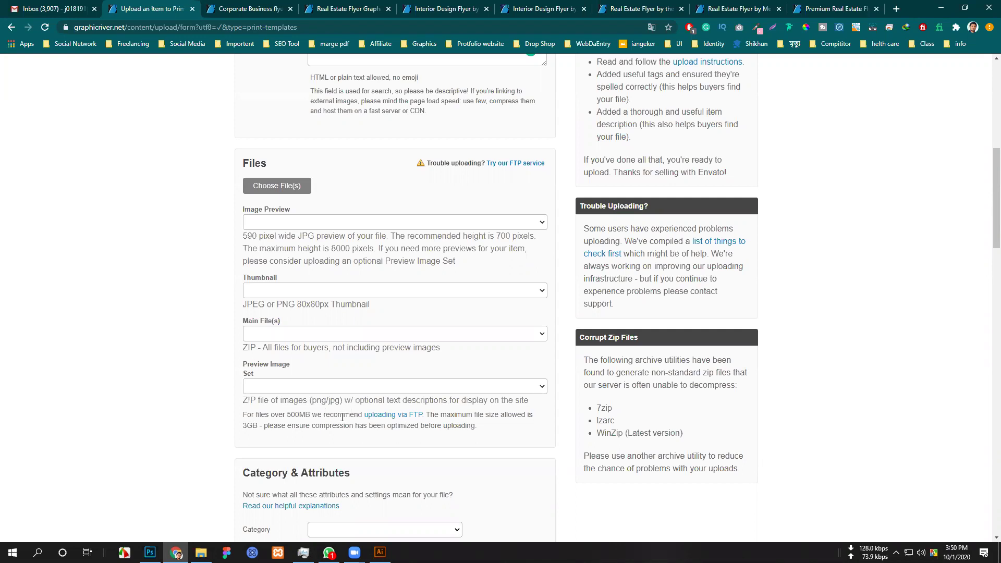
# Return to Photoshop and close free flyer mockup.psd without saving its changes.
pyautogui.click(150, 552)
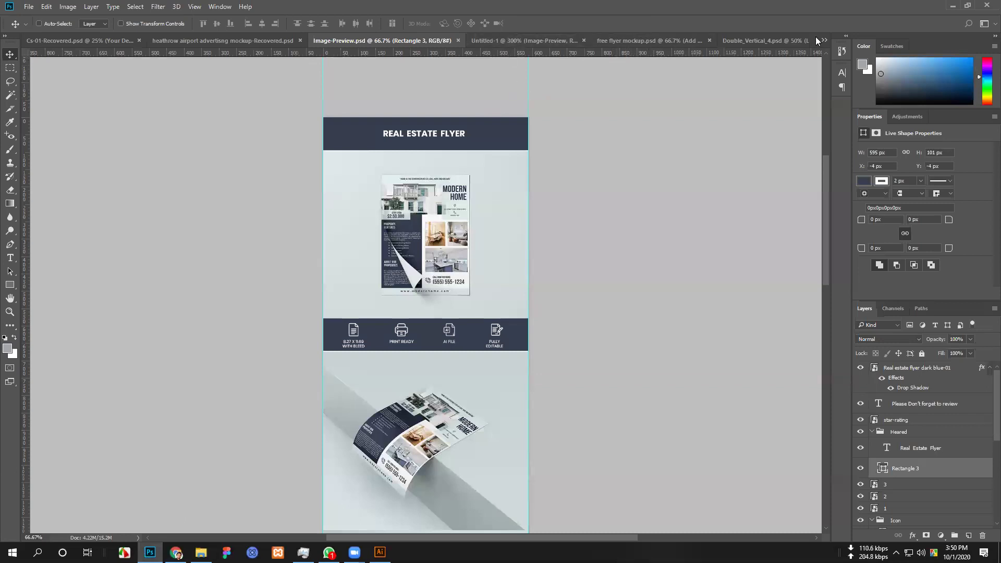
pyautogui.click(636, 41)
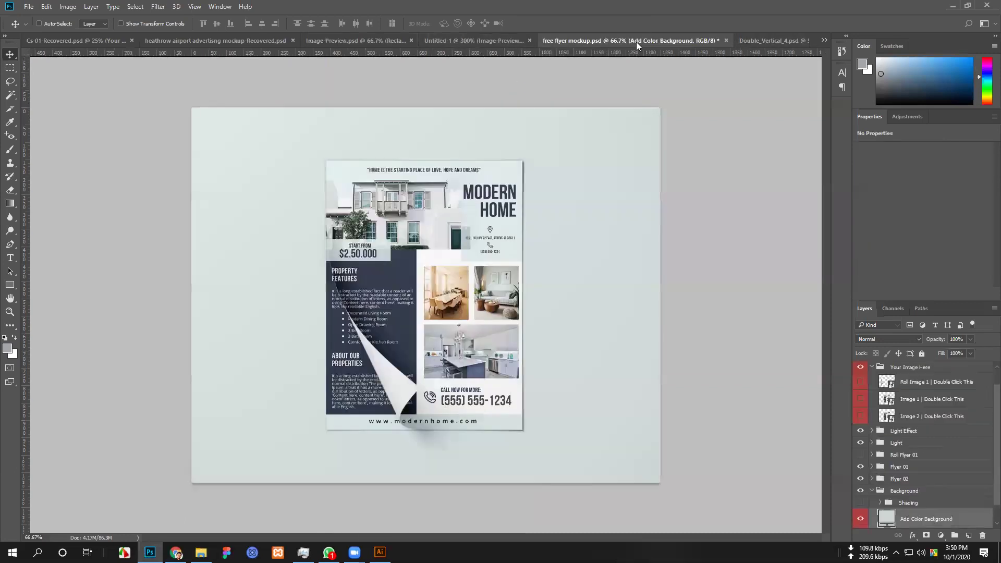
pyautogui.click(501, 43)
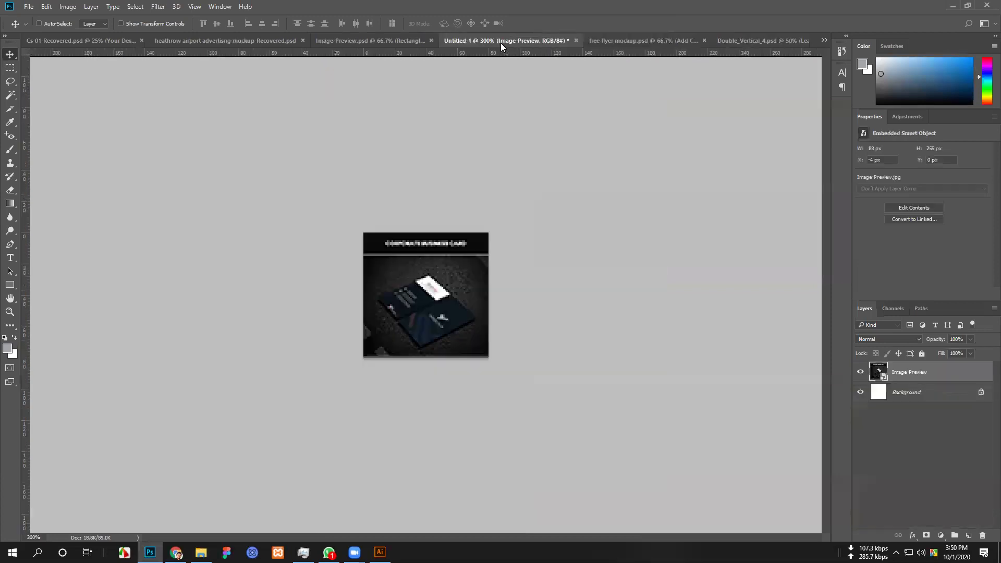
pyautogui.click(623, 42)
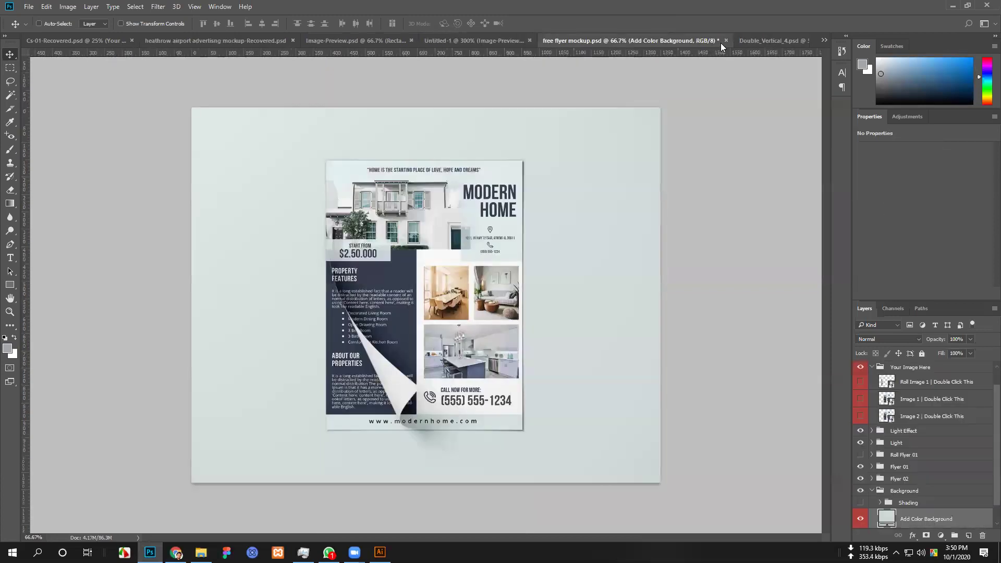
pyautogui.click(726, 41)
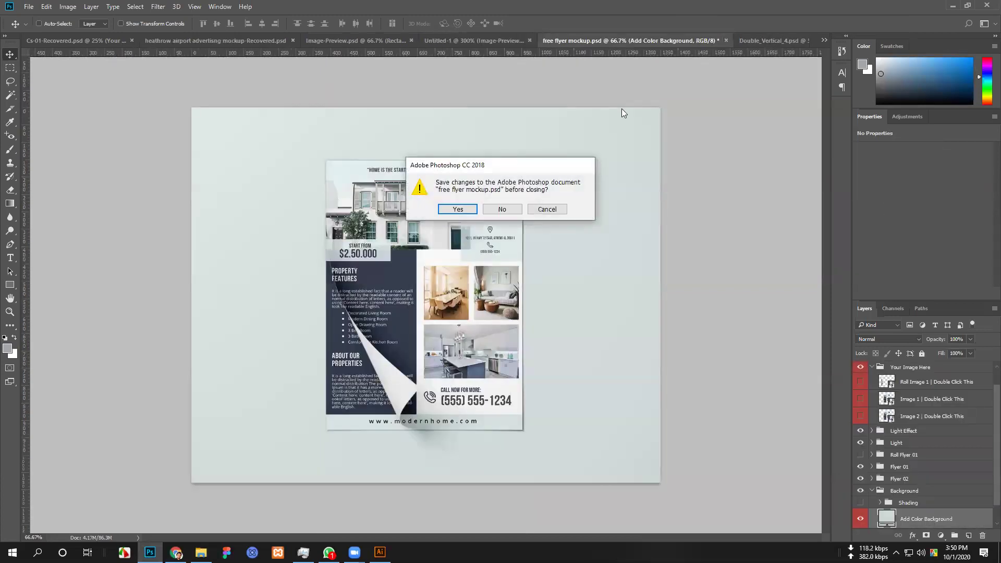
pyautogui.click(514, 210)
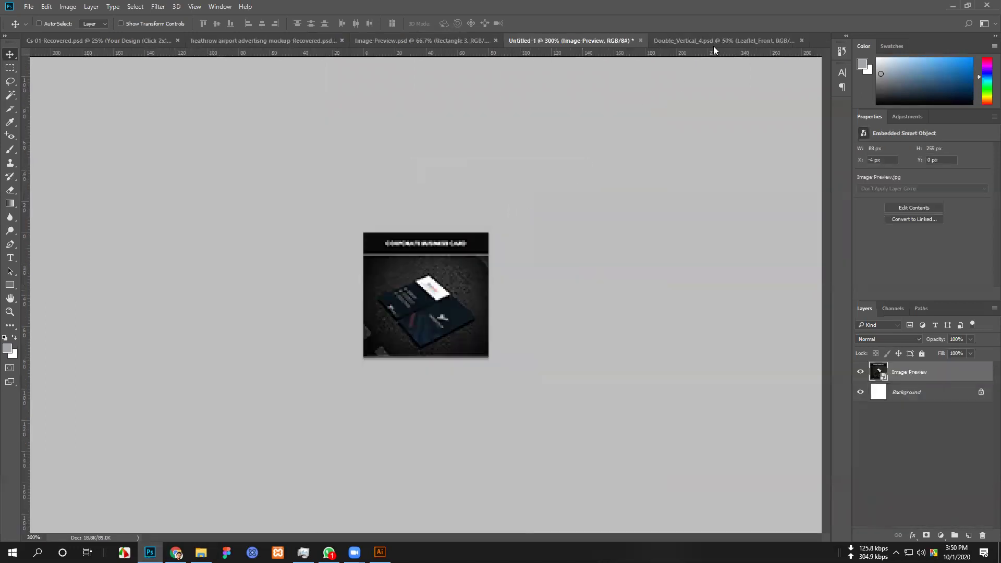
# Look at the Double_Vertical_4.psd mockup, then recheck the upload form's file requirements and the Corporate Business Flyer item in Chrome.
pyautogui.click(697, 40)
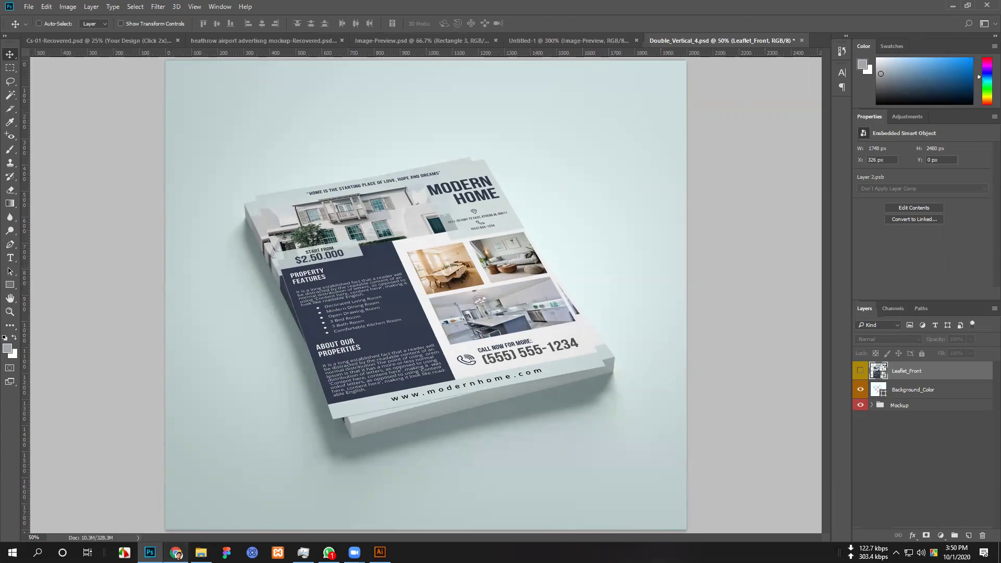
pyautogui.click(190, 508)
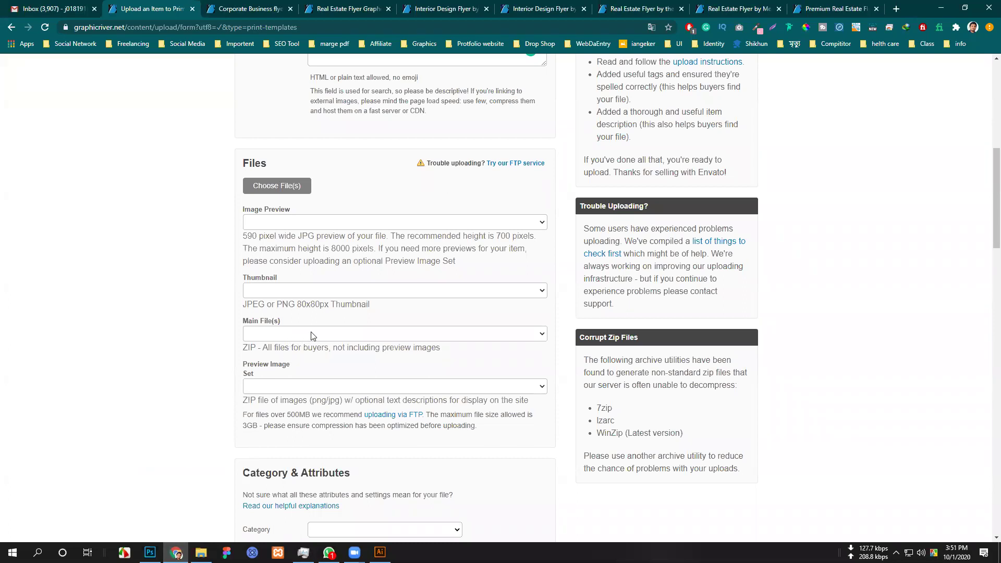
pyautogui.scroll(3, 312, 335)
pyautogui.click(250, 8)
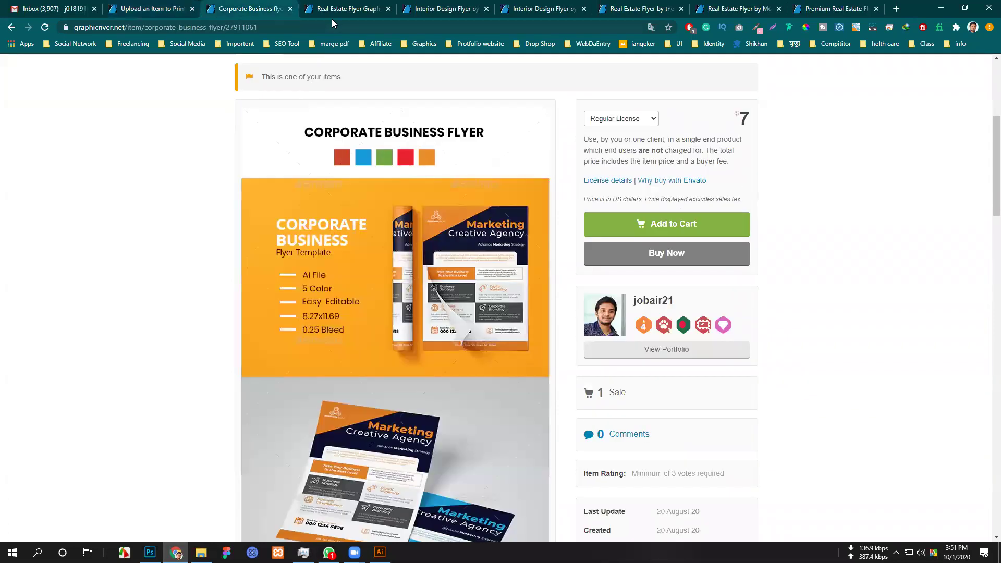
# Browse the GraphicRiver real estate flyer search results for thumbnail designs and return to the Corporate Business Flyer item page.
pyautogui.click(332, 10)
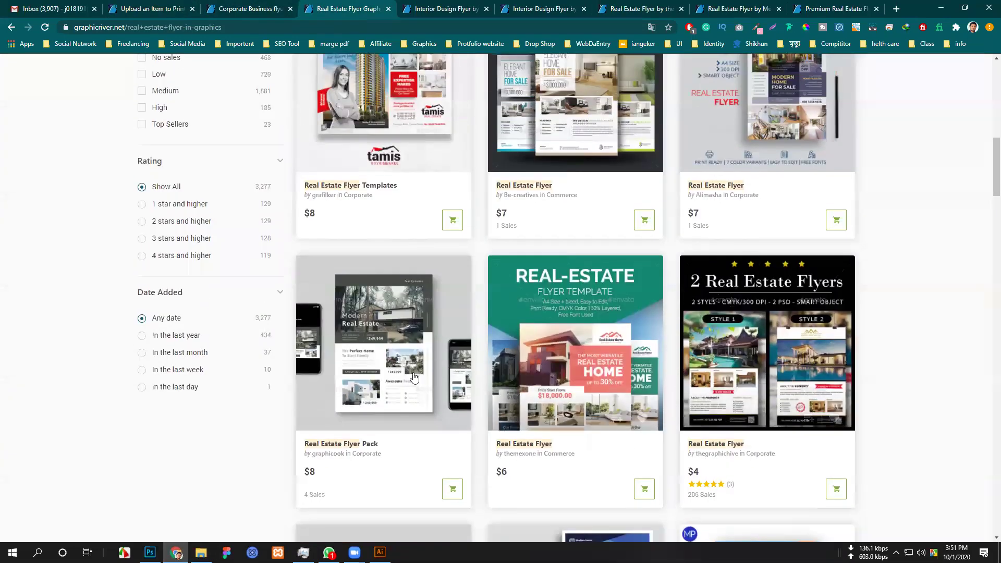
pyautogui.scroll(-5, 349, 317)
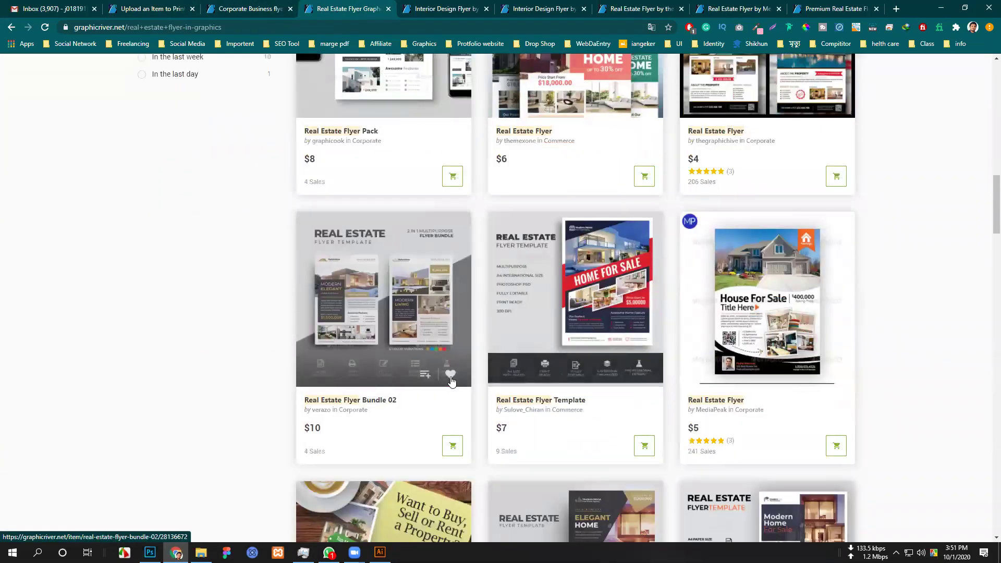
pyautogui.scroll(-3, 740, 361)
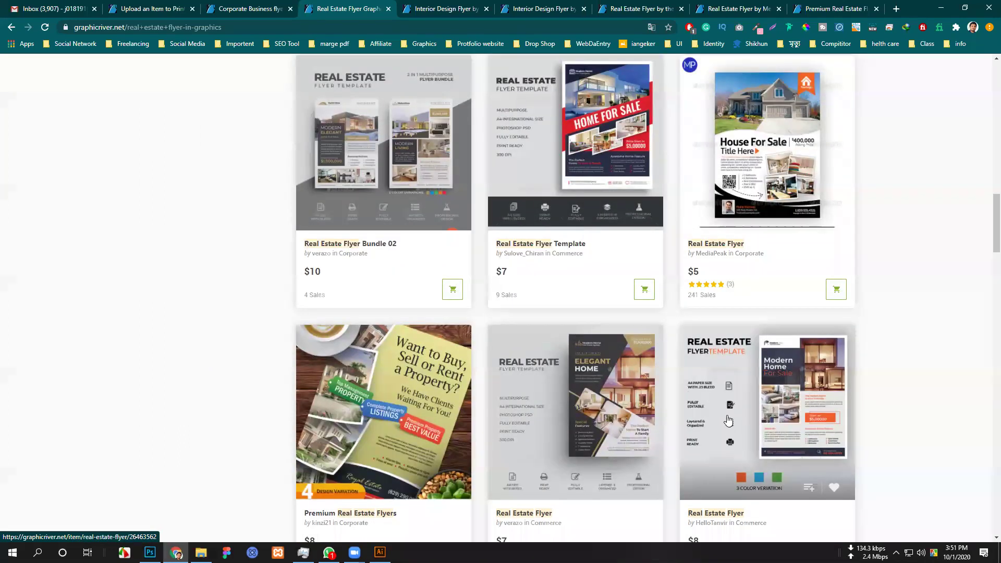
pyautogui.scroll(-8, 729, 423)
pyautogui.scroll(-8, 459, 365)
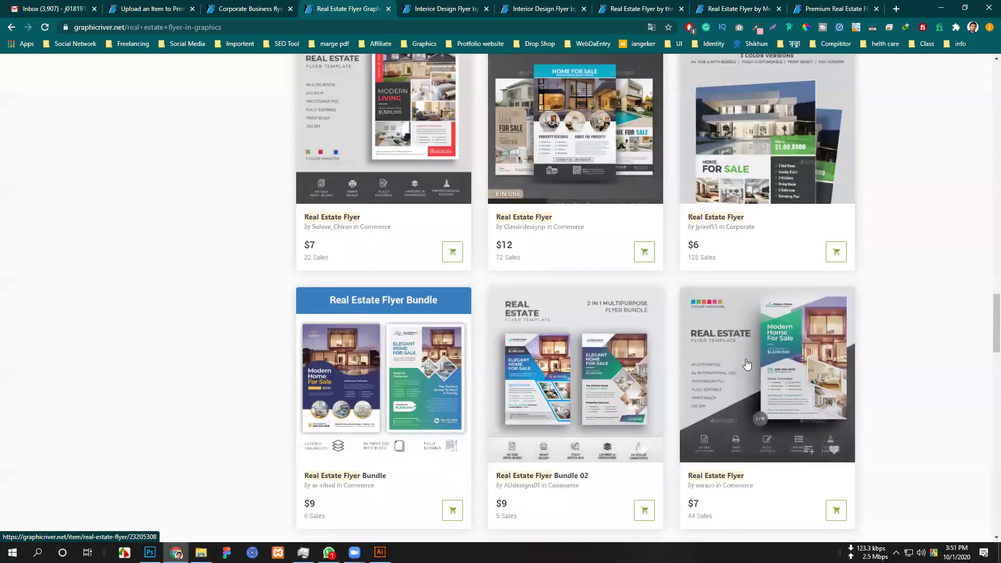
pyautogui.scroll(-4, 641, 365)
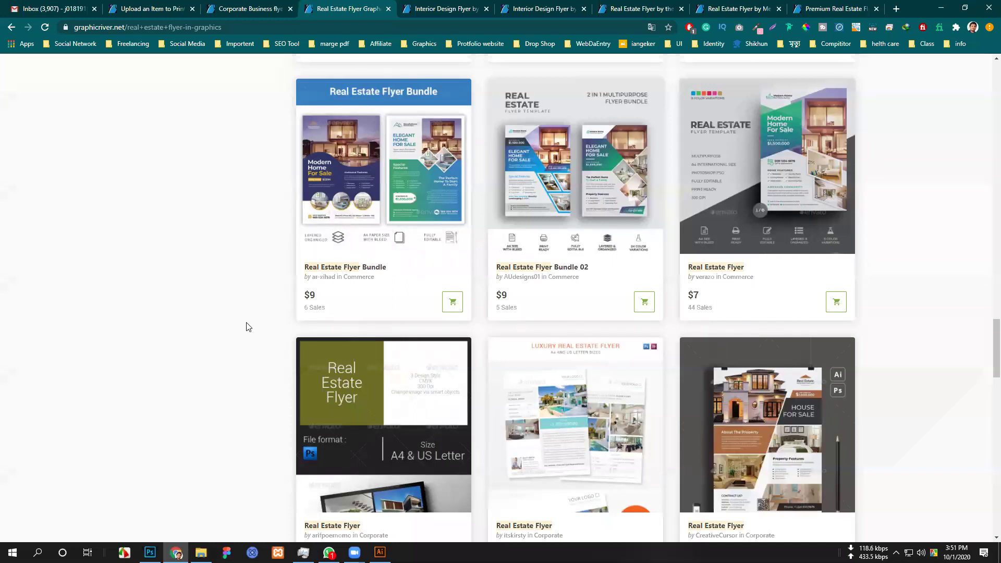
pyautogui.scroll(-6, 246, 326)
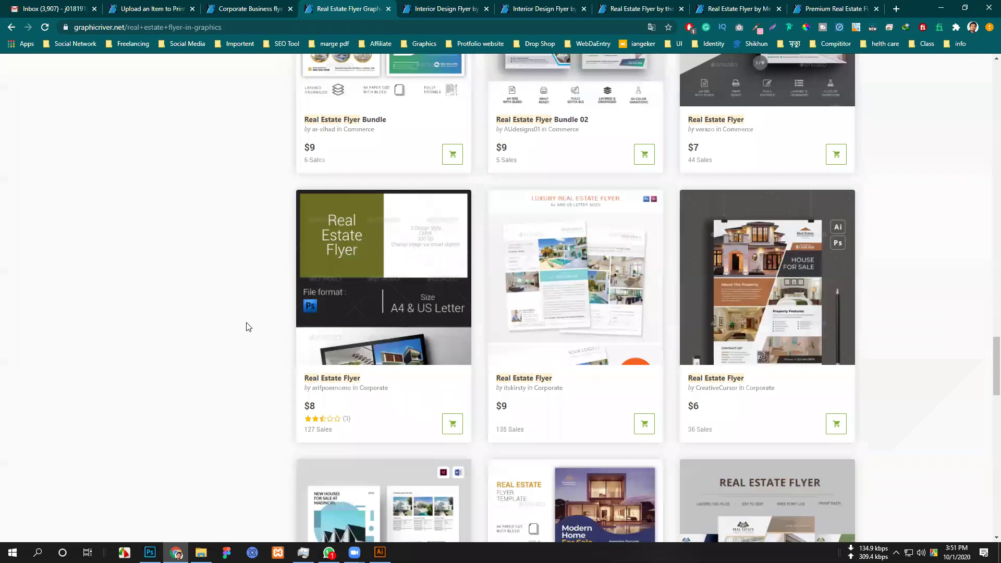
pyautogui.scroll(4, 297, 385)
pyautogui.scroll(-6, 299, 371)
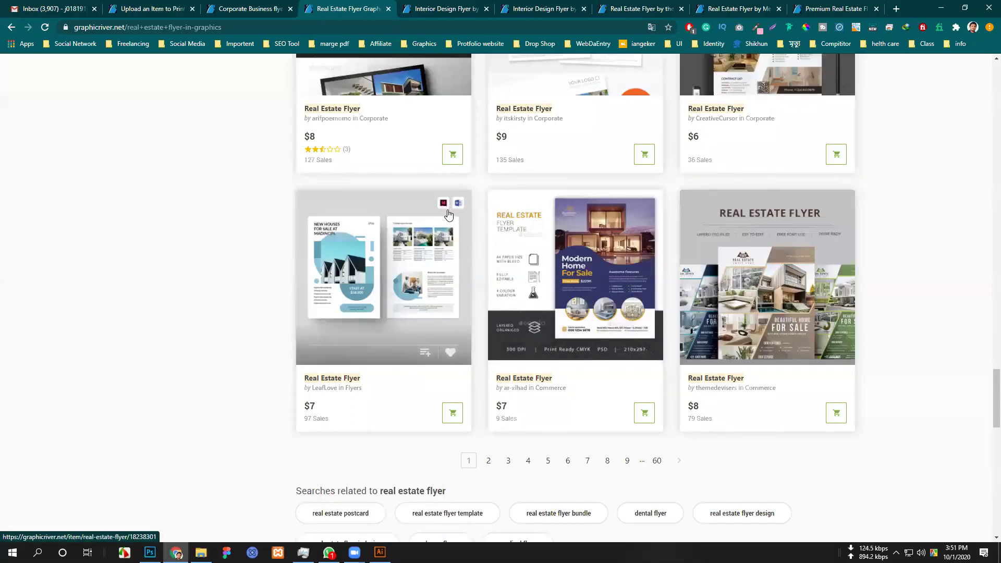
pyautogui.scroll(20, 415, 218)
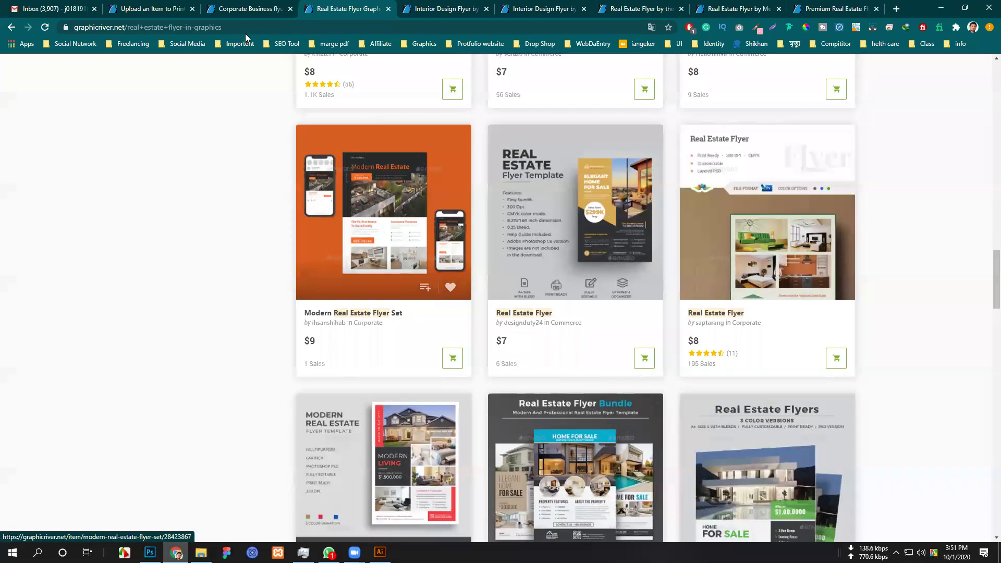
pyautogui.click(245, 9)
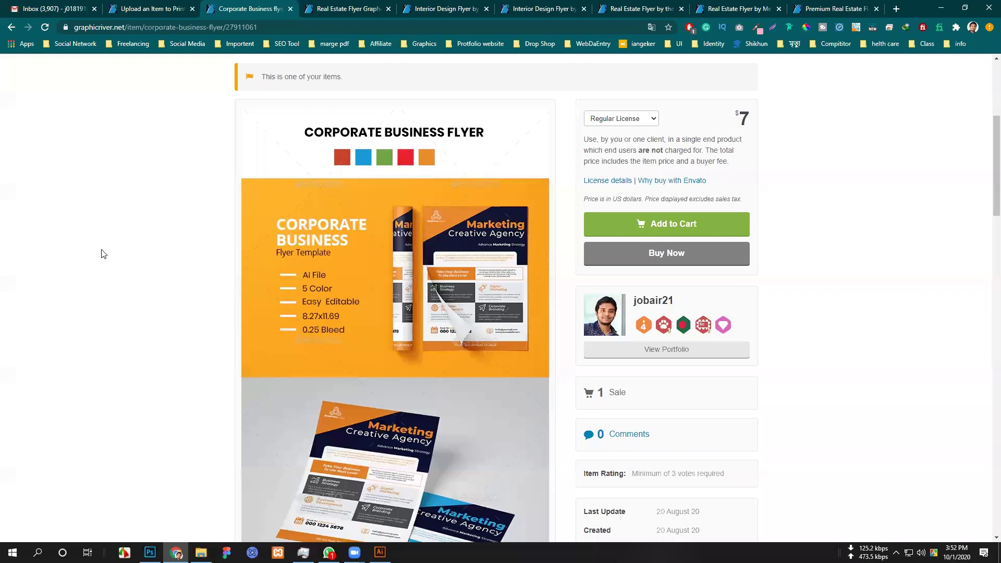
# Switch to Photoshop and look over the Image-Preview.psd layout, the business card thumbnail document and the Double_Vertical_4.psd mockup.
pyautogui.click(380, 552)
pyautogui.click(380, 553)
pyautogui.click(150, 553)
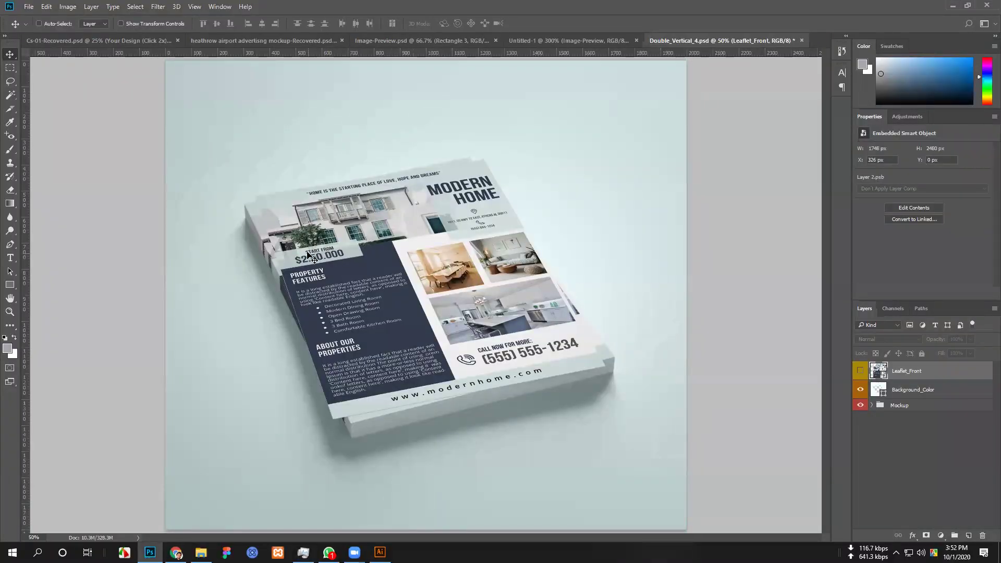
pyautogui.click(412, 40)
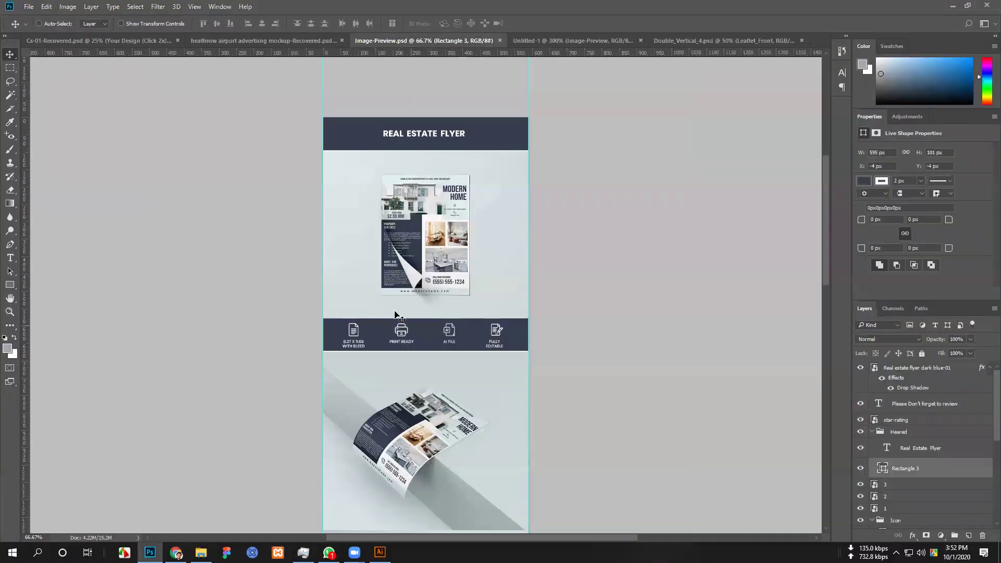
pyautogui.scroll(-3, 392, 311)
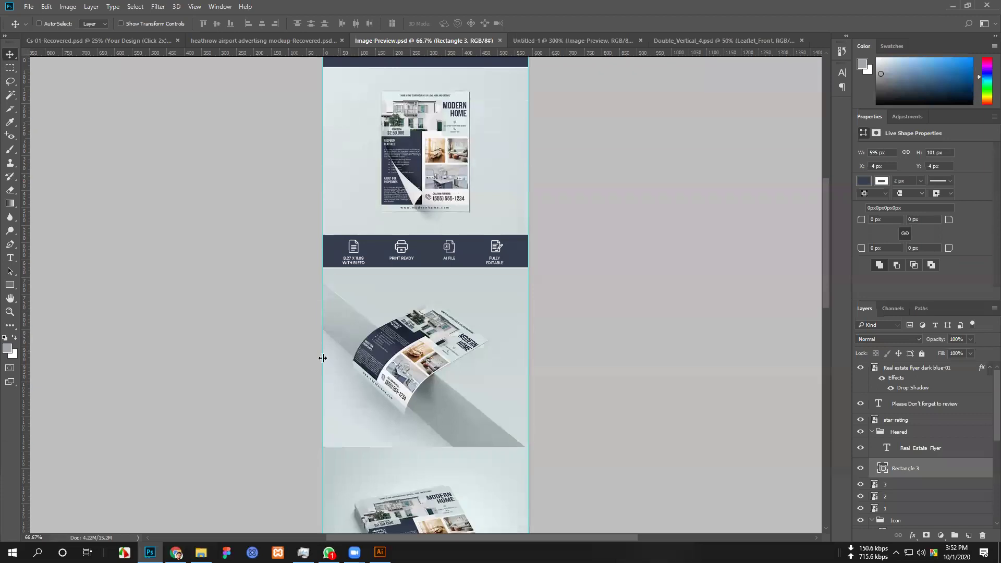
pyautogui.scroll(-3, 237, 389)
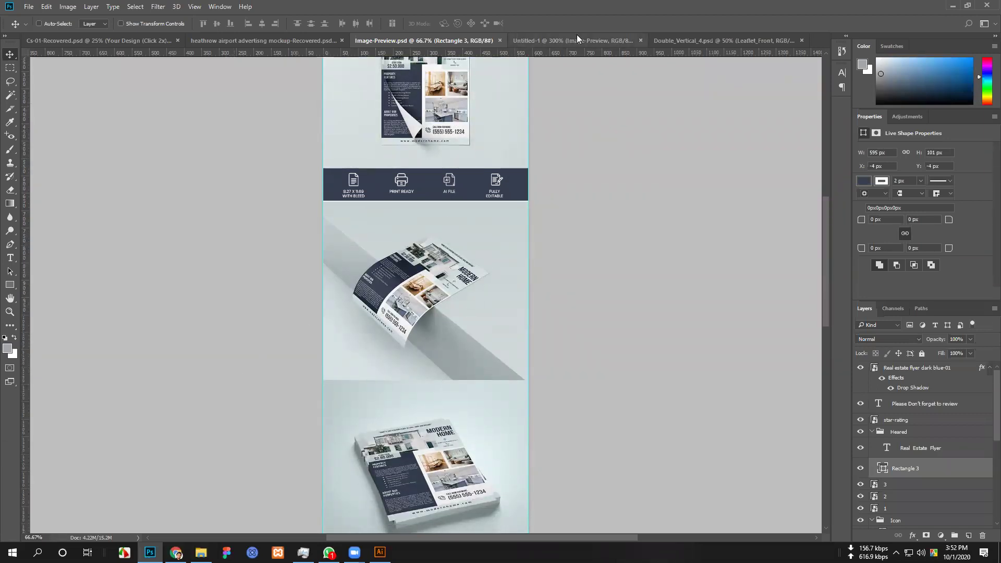
pyautogui.click(576, 38)
pyautogui.click(688, 39)
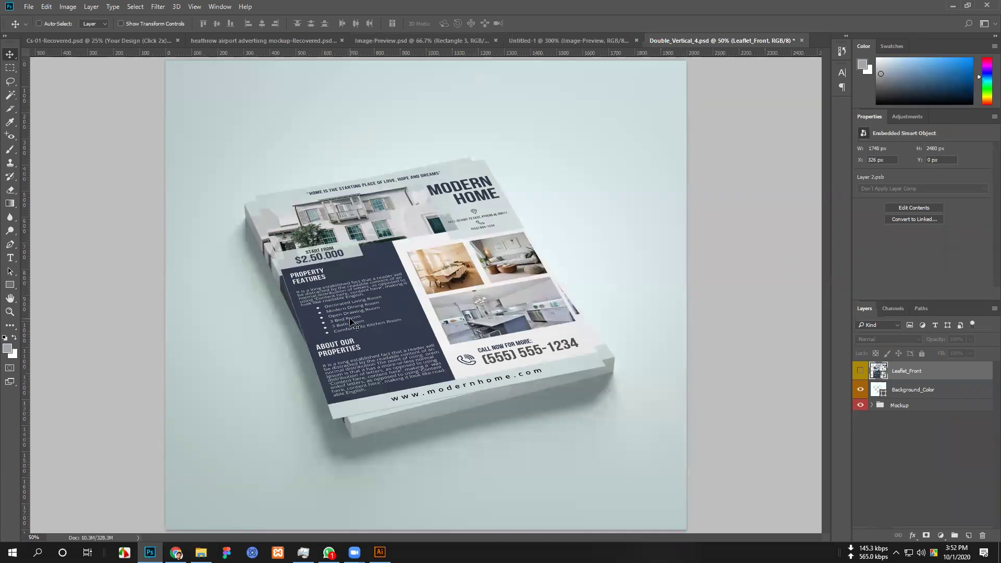
pyautogui.click(573, 39)
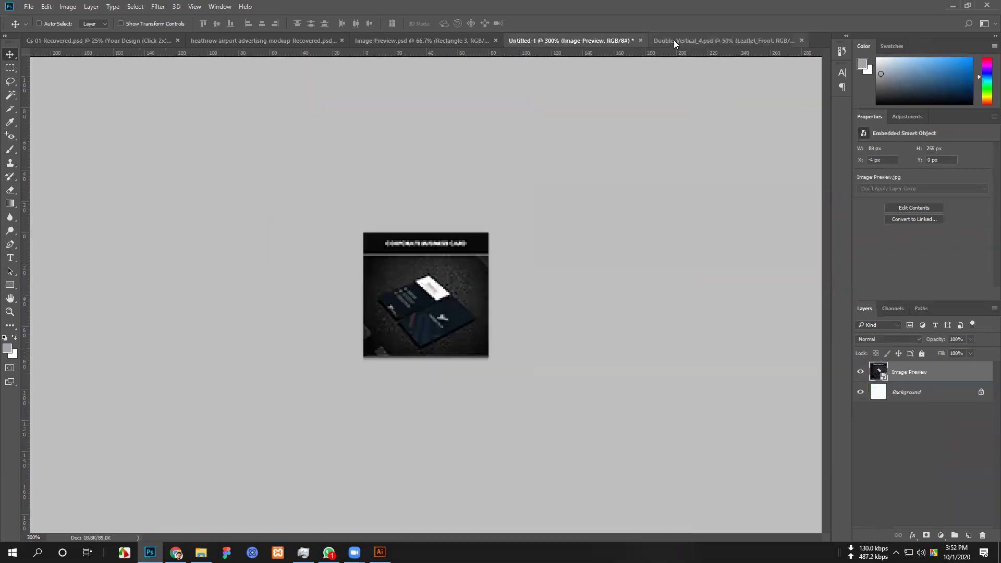
pyautogui.click(694, 40)
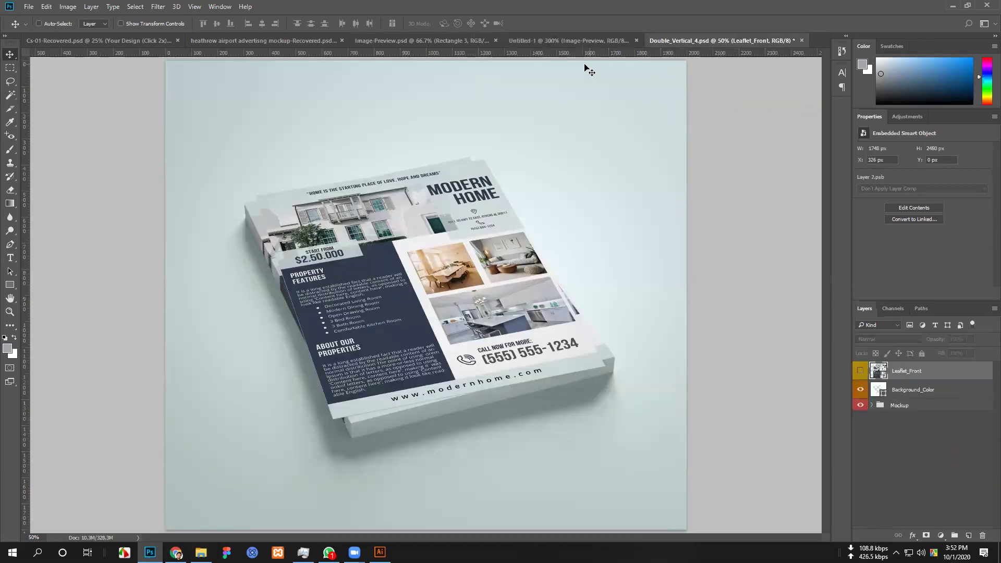
# Create a new 80 x 80 pixel document at 72 pixels/inch in RGB Color, 8 bit, with a white background.
pyautogui.click(23, 7)
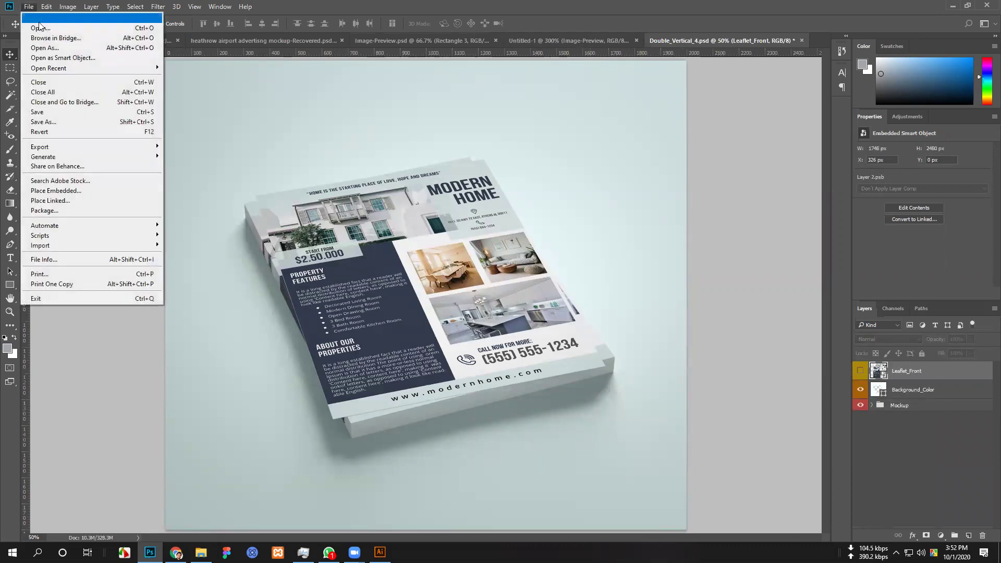
pyautogui.click(42, 25)
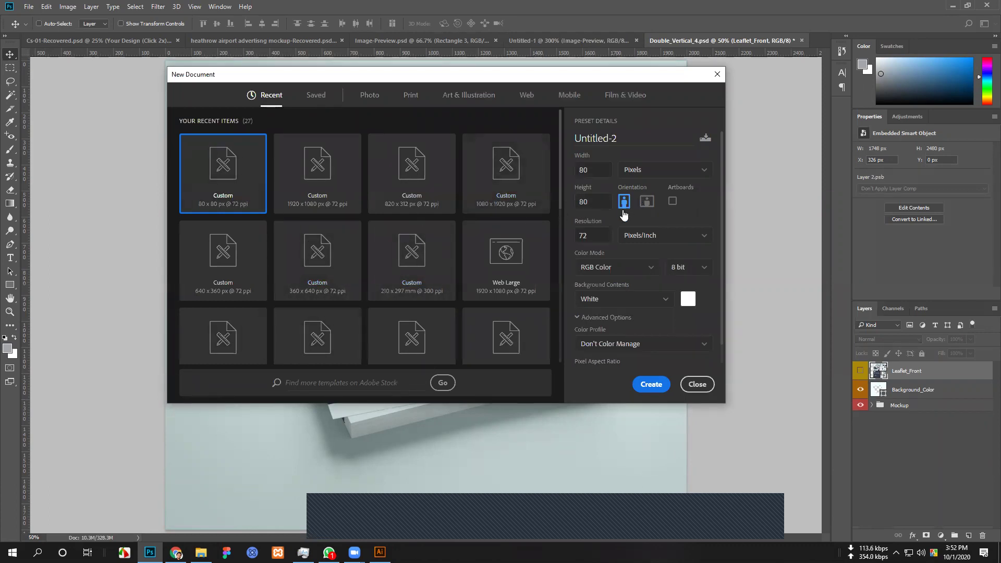
pyautogui.click(594, 237)
pyautogui.click(651, 384)
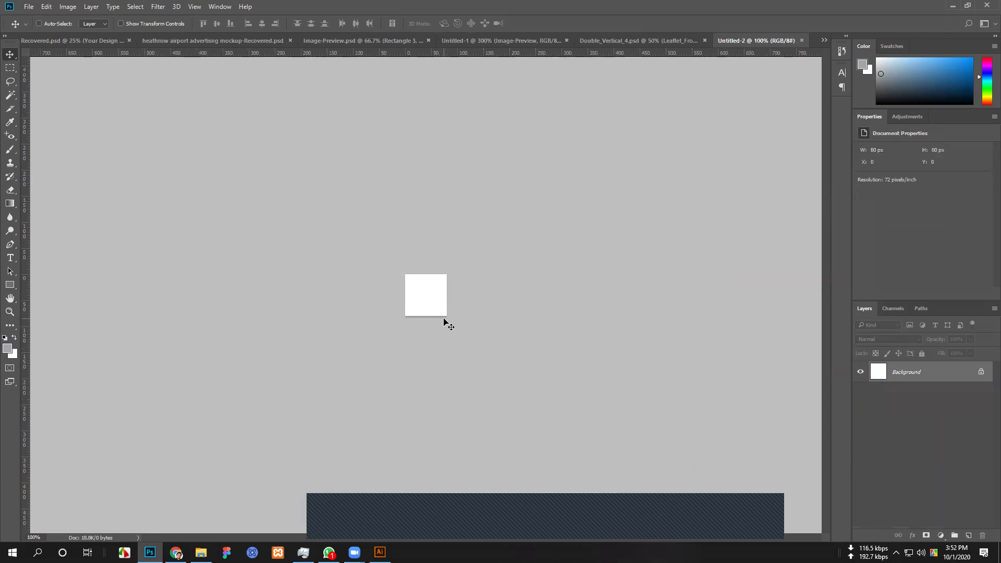
pyautogui.hotkey('ctrl', '=')
pyautogui.hotkey('ctrl', '=')
pyautogui.hotkey('ctrl', '=')
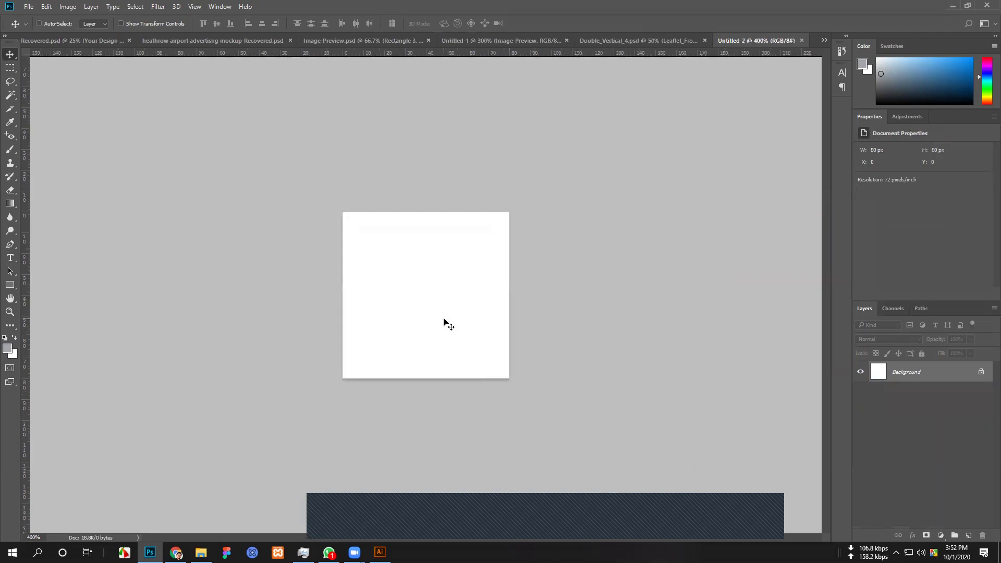
# Place Image-Preview.jpg as an embedded image and enlarge it proportionally to about 82 px wide, covering the canvas width.
pyautogui.click(29, 7)
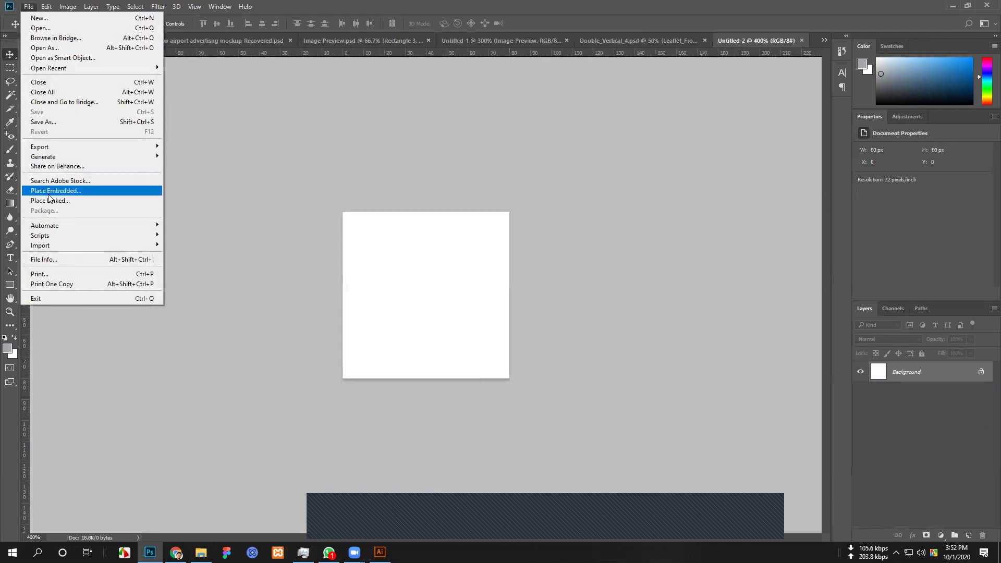
pyautogui.click(64, 192)
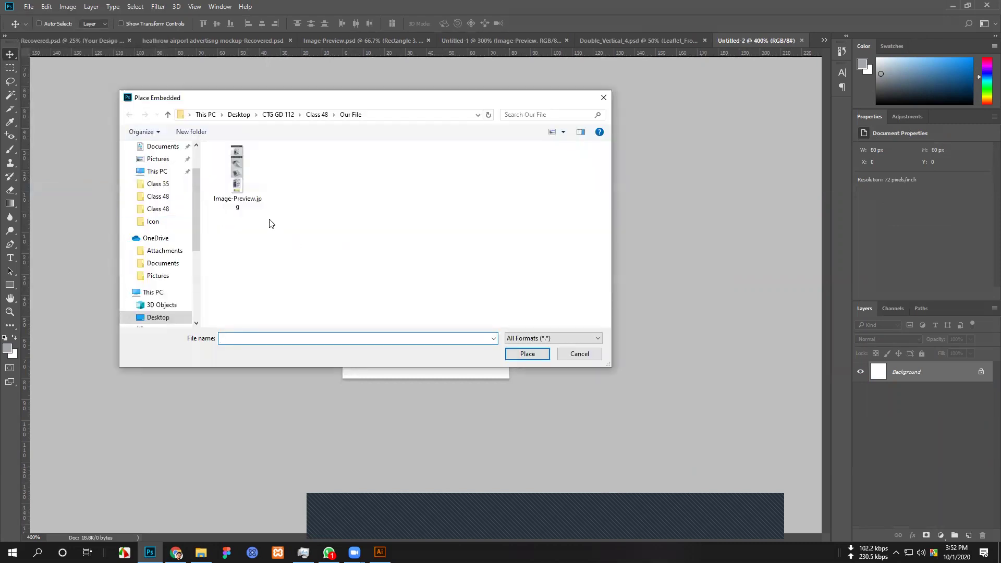
pyautogui.click(239, 178)
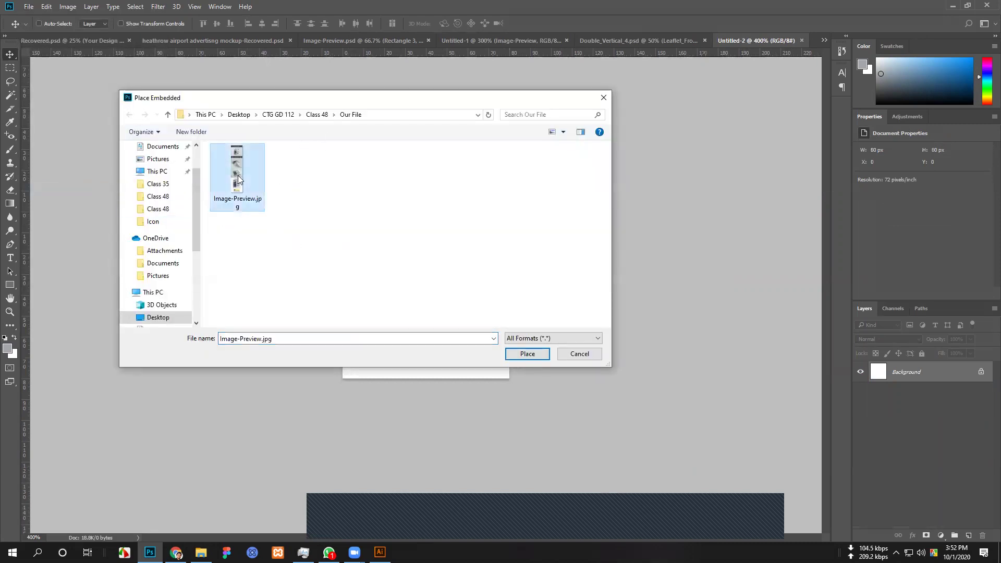
pyautogui.click(534, 356)
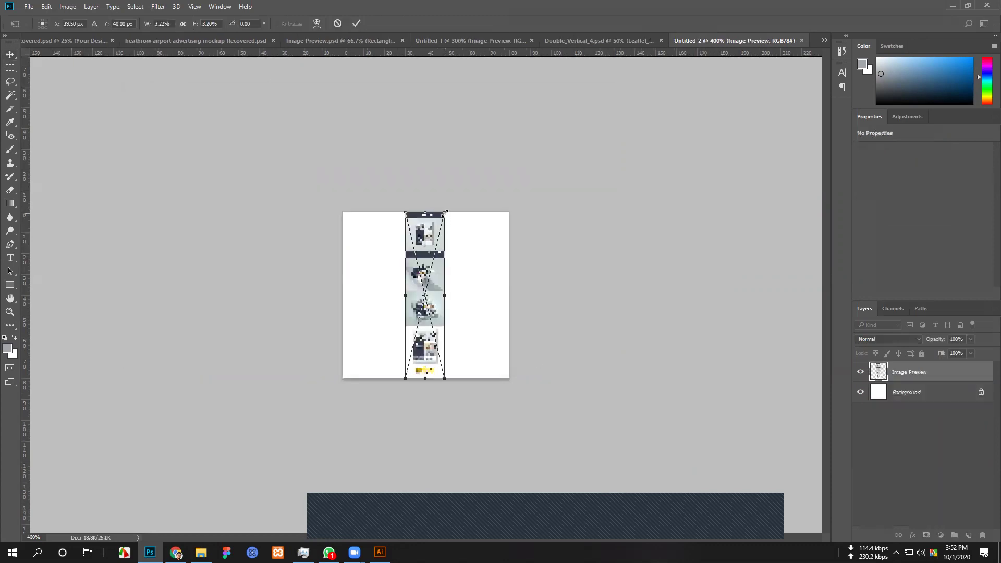
pyautogui.moveTo(444, 212); pyautogui.dragTo(805, 11)
pyautogui.click(356, 23)
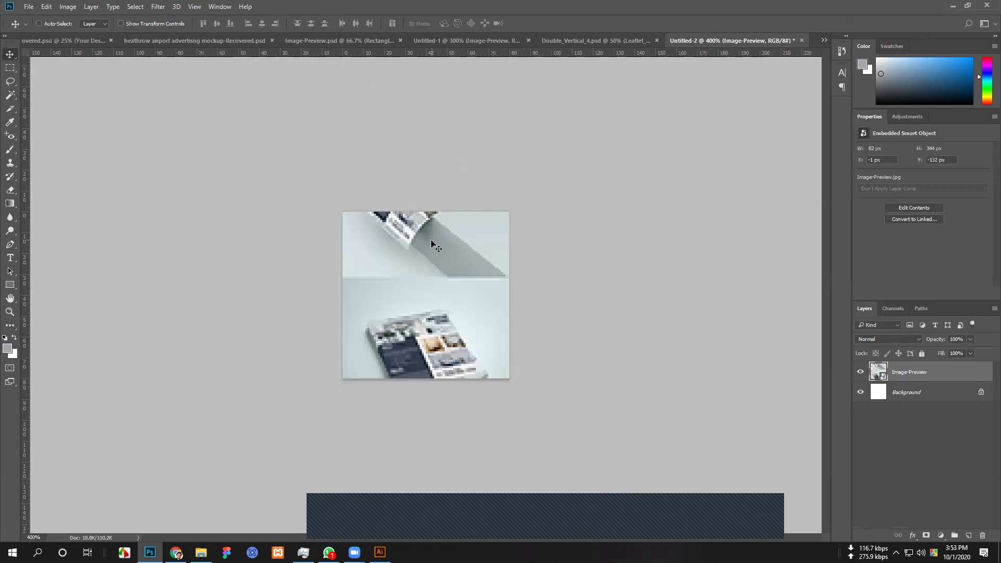
# Move the placed image down so its header band meets the canvas's upper edge, then check the thumbnail at actual size.
pyautogui.moveTo(430, 263); pyautogui.dragTo(420, 516)
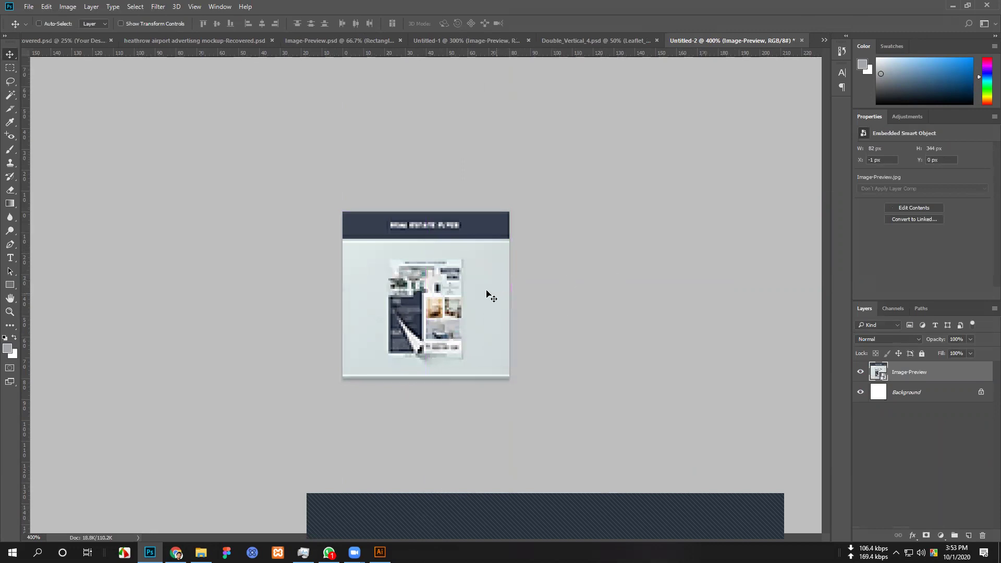
pyautogui.moveTo(439, 279); pyautogui.dragTo(467, 269)
pyautogui.hotkey('ctrl', '1')
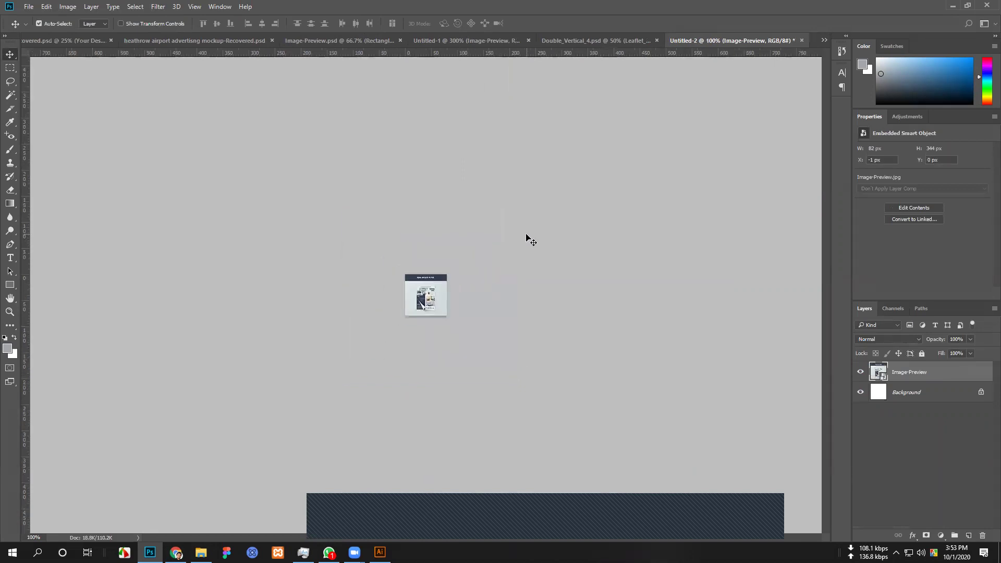
pyautogui.hotkey('ctrl', '+')
pyautogui.hotkey('ctrl', '+')
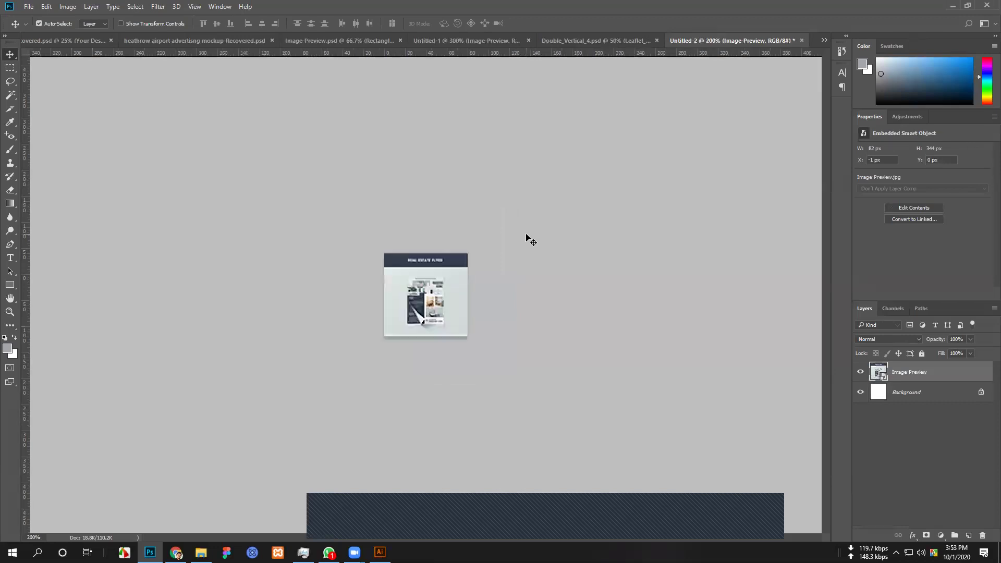
# Switch to Chrome and check the Thumbnail field's name and format requirements on the GraphicRiver upload form.
pyautogui.click(29, 7)
pyautogui.moveTo(62, 157)
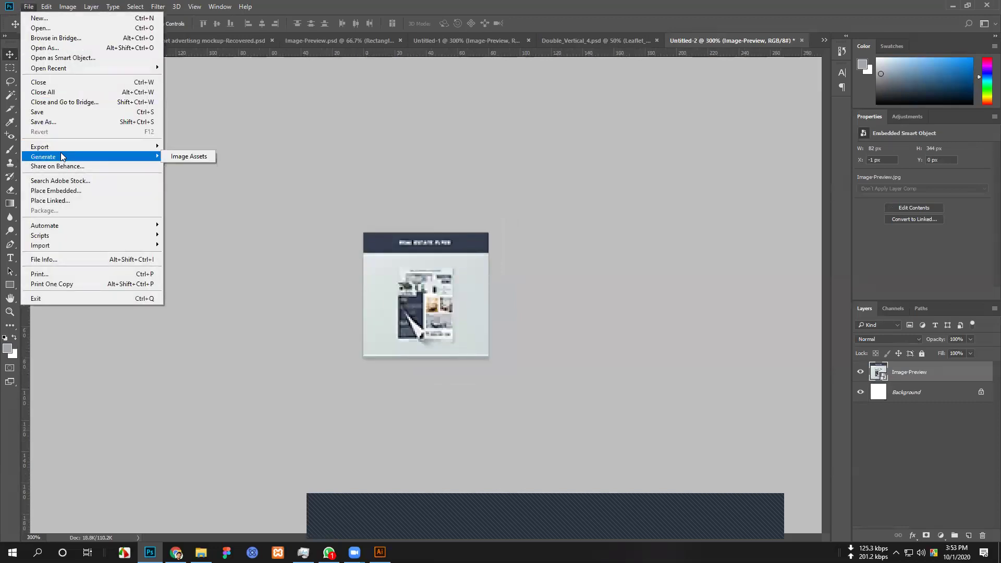
pyautogui.click(404, 125)
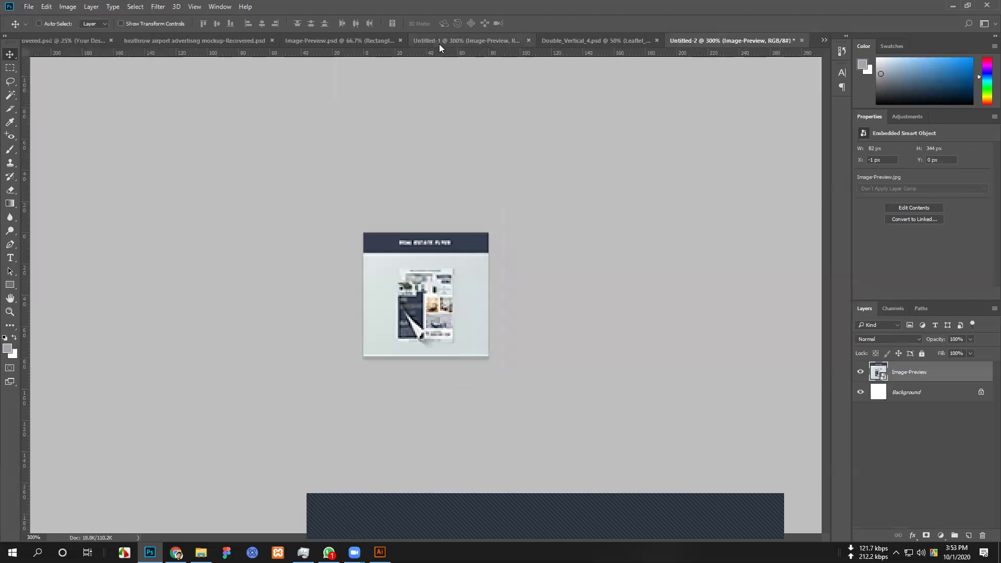
pyautogui.click(176, 552)
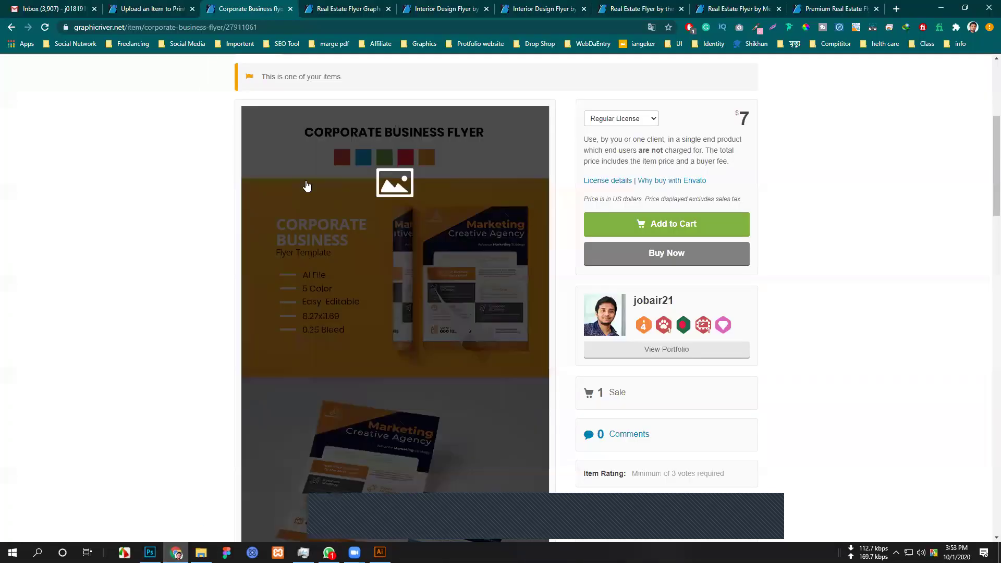
pyautogui.click(162, 9)
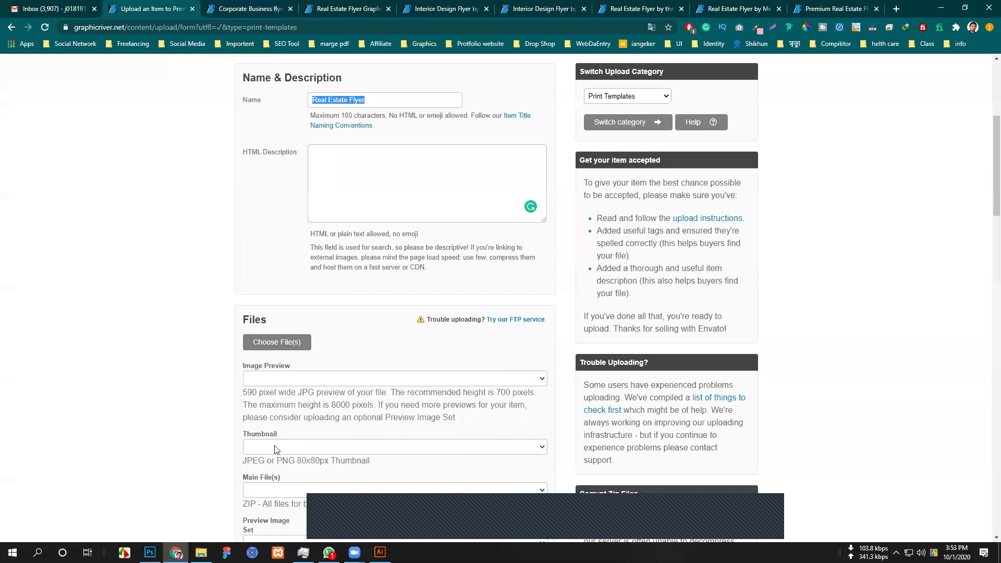
pyautogui.moveTo(282, 437); pyautogui.dragTo(245, 437)
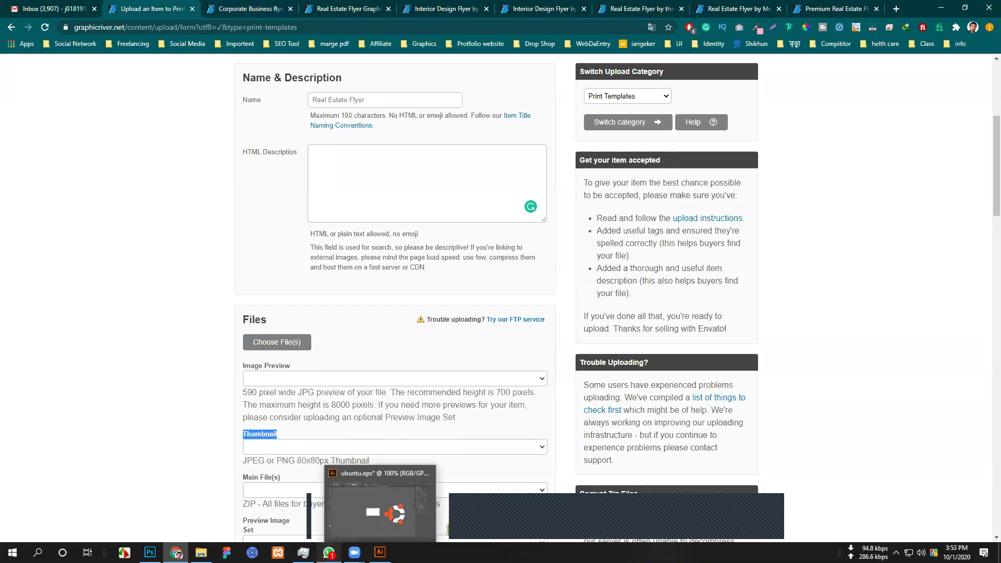
# Return to Photoshop and save the 80 x 80 px document as a JPEG named Thumbnail in the Our File folder.
pyautogui.click(150, 552)
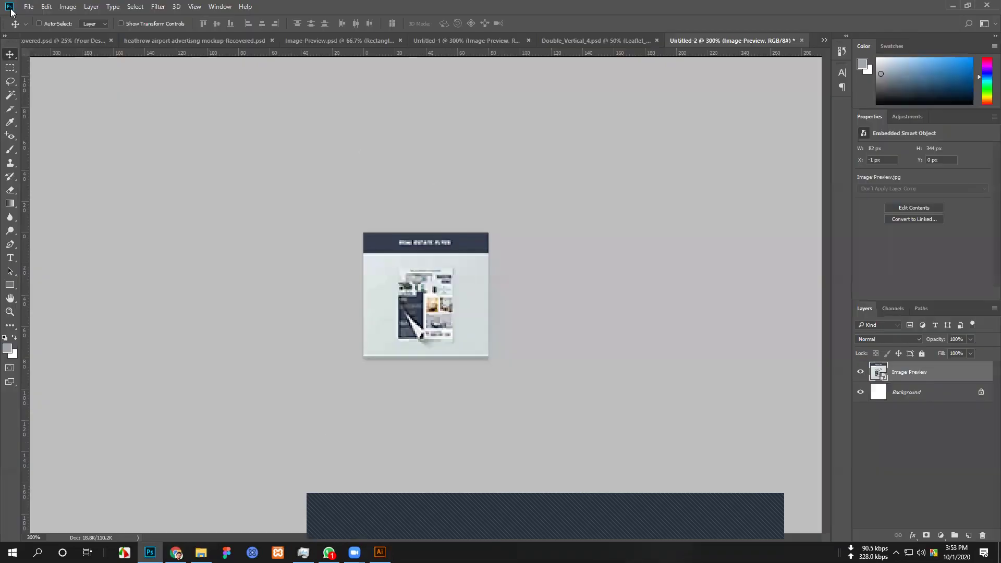
pyautogui.click(28, 7)
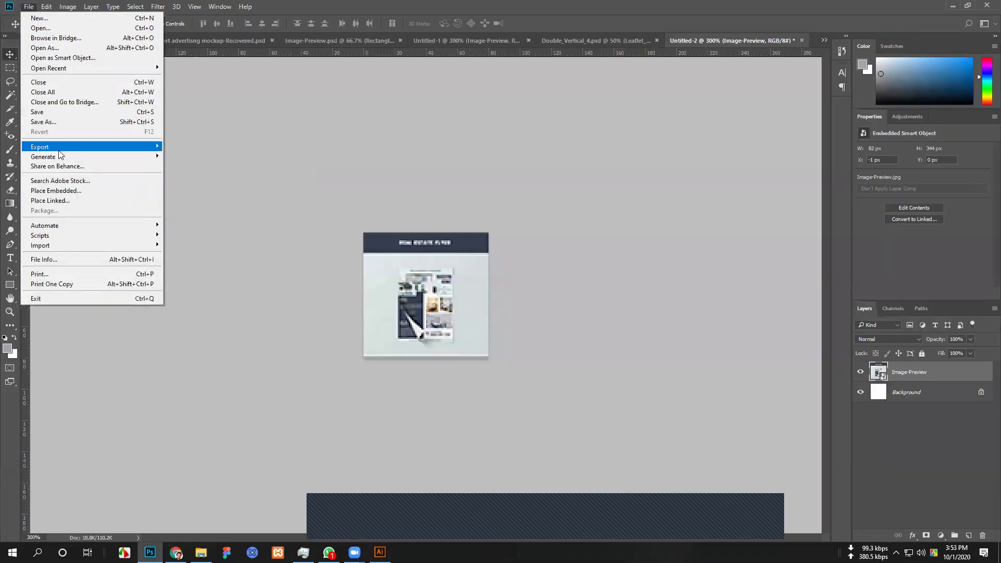
pyautogui.moveTo(59, 150)
pyautogui.click(59, 123)
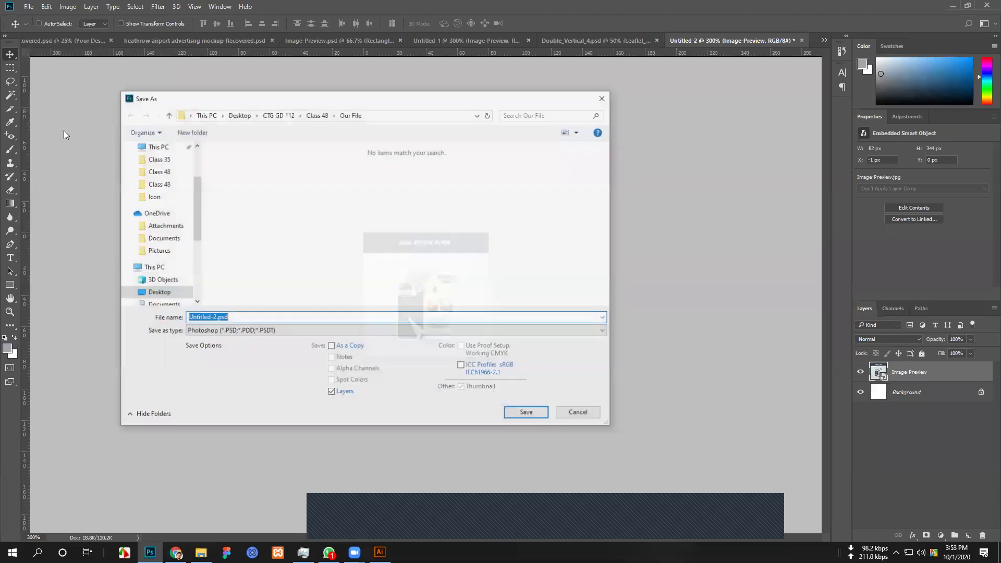
pyautogui.click(229, 331)
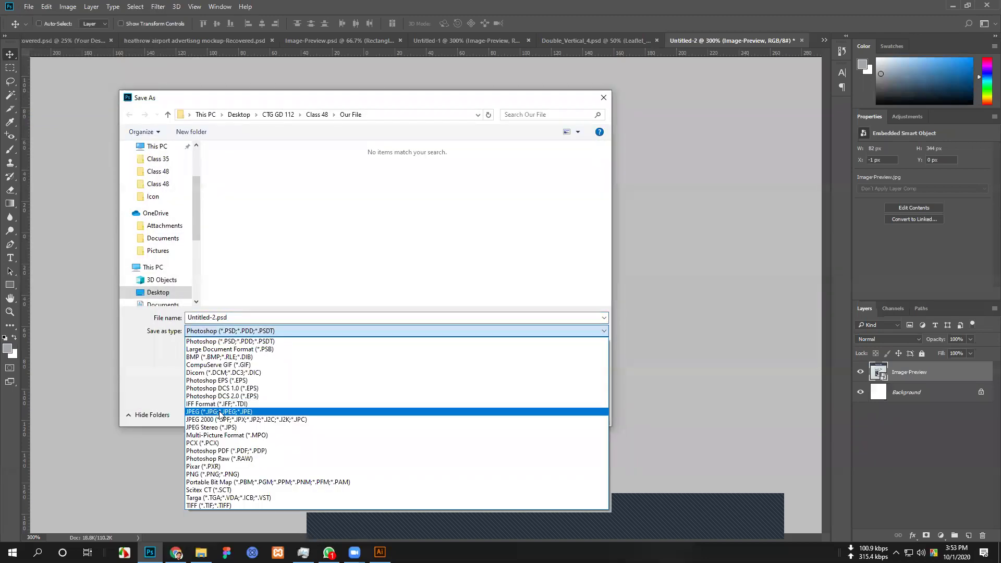
pyautogui.click(219, 412)
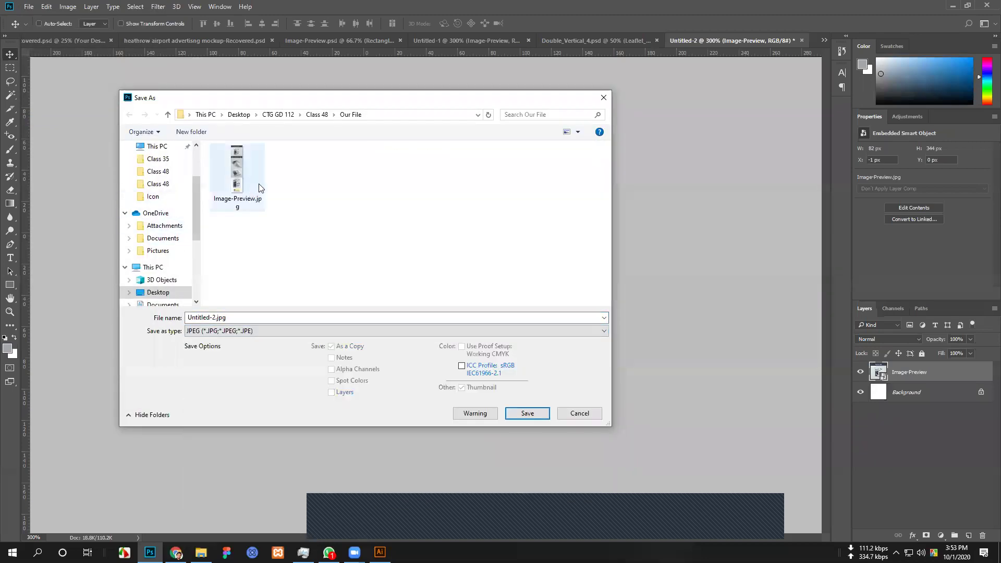
pyautogui.click(241, 318)
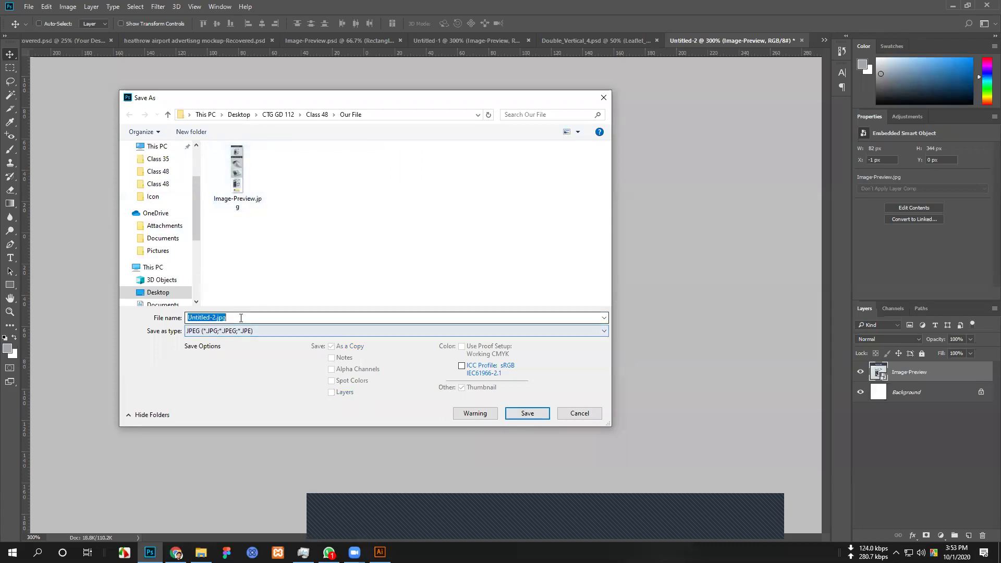
pyautogui.write('Thumbnail')
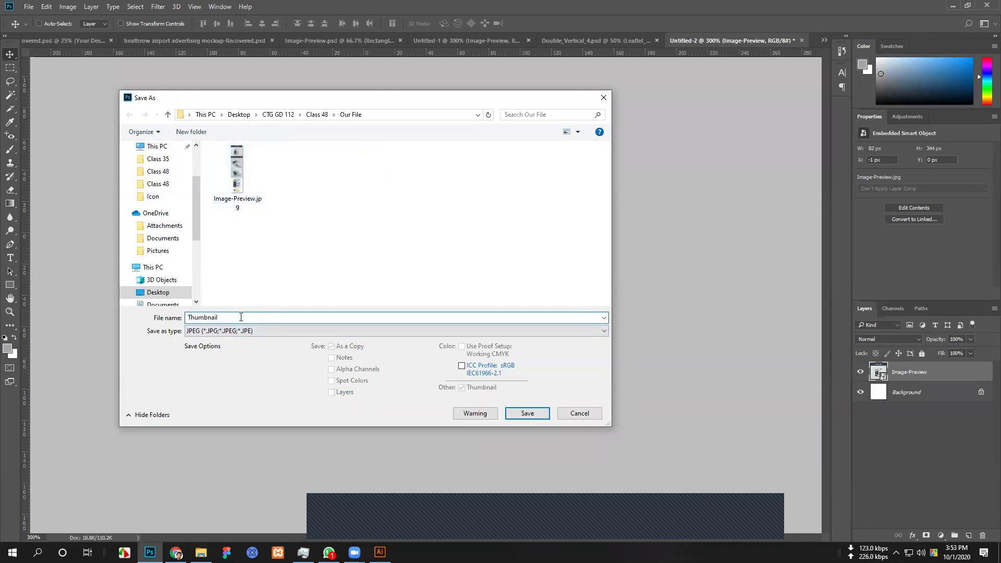
pyautogui.click(521, 415)
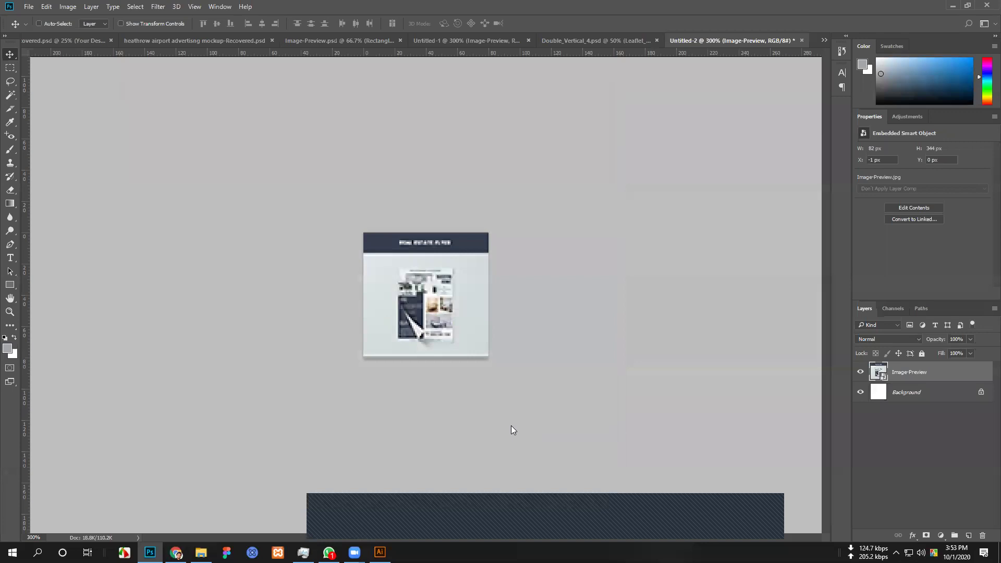
pyautogui.click(561, 151)
# In the Class 48 folder, compress 1.jpg, 2.jpg, 3.jpg and Real estate flyer dark blue-01.png into a ZIP named Preview image set.
pyautogui.moveTo(201, 552)
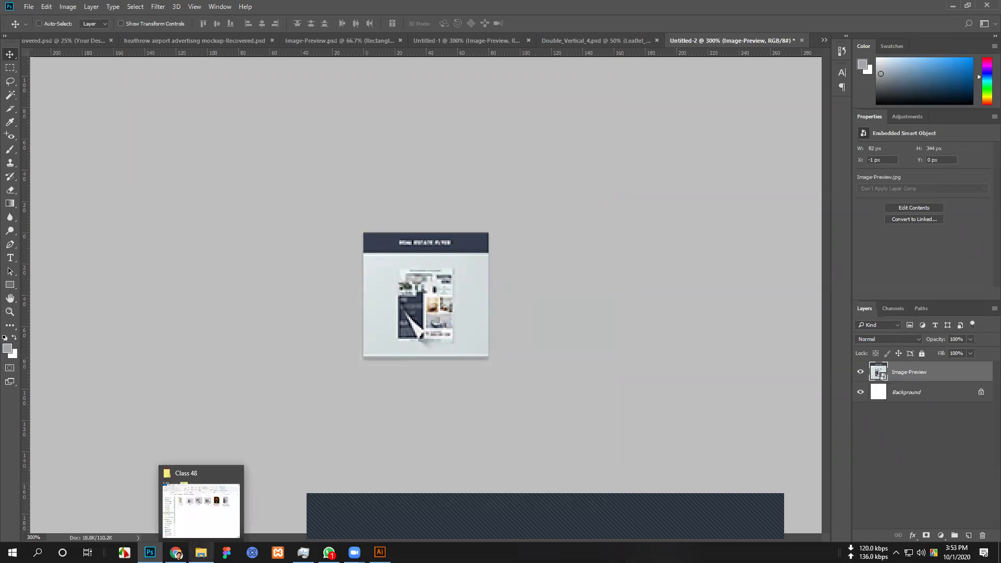
pyautogui.click(216, 515)
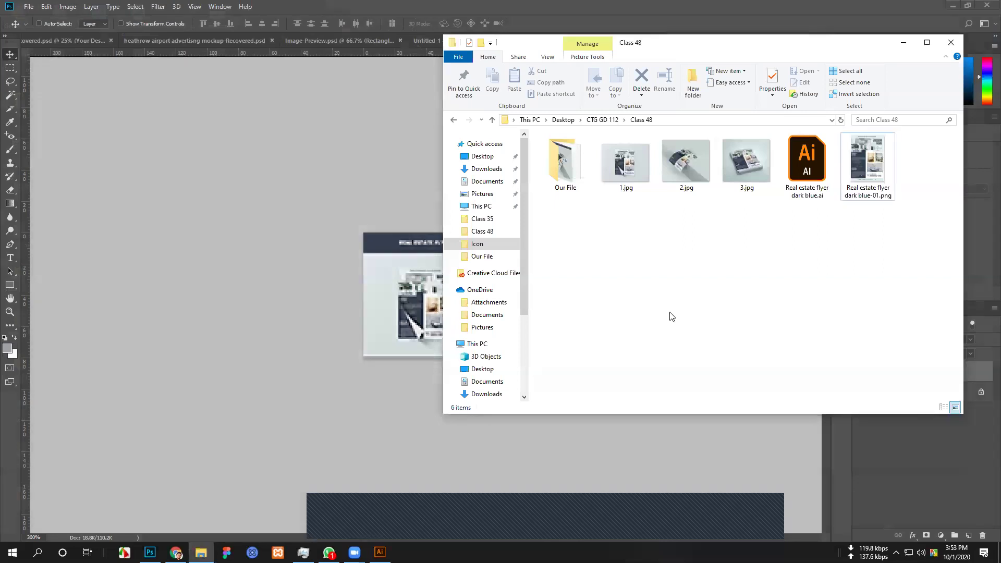
pyautogui.click(629, 175)
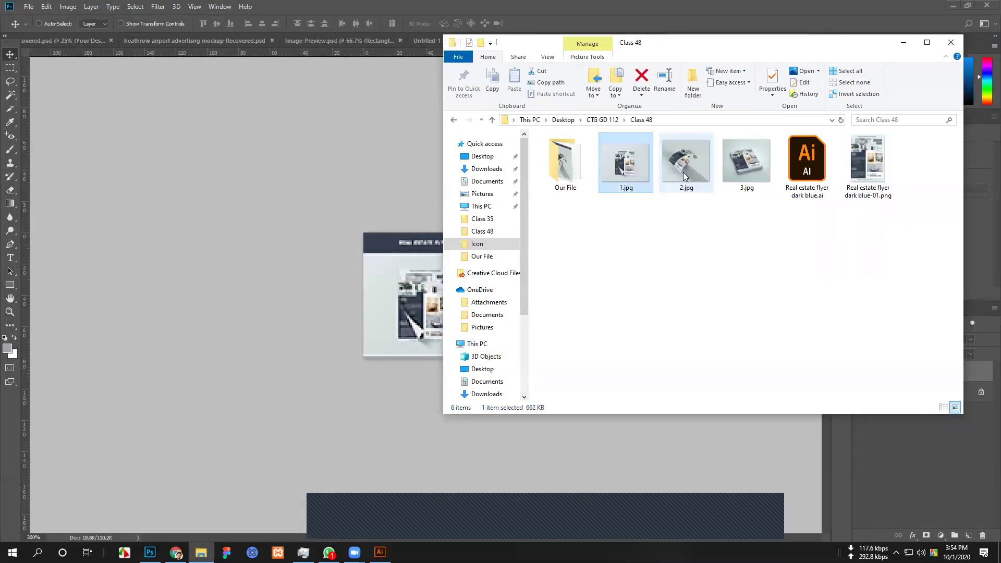
pyautogui.keyDown('shift'); pyautogui.click(872, 176); pyautogui.keyUp('shift')
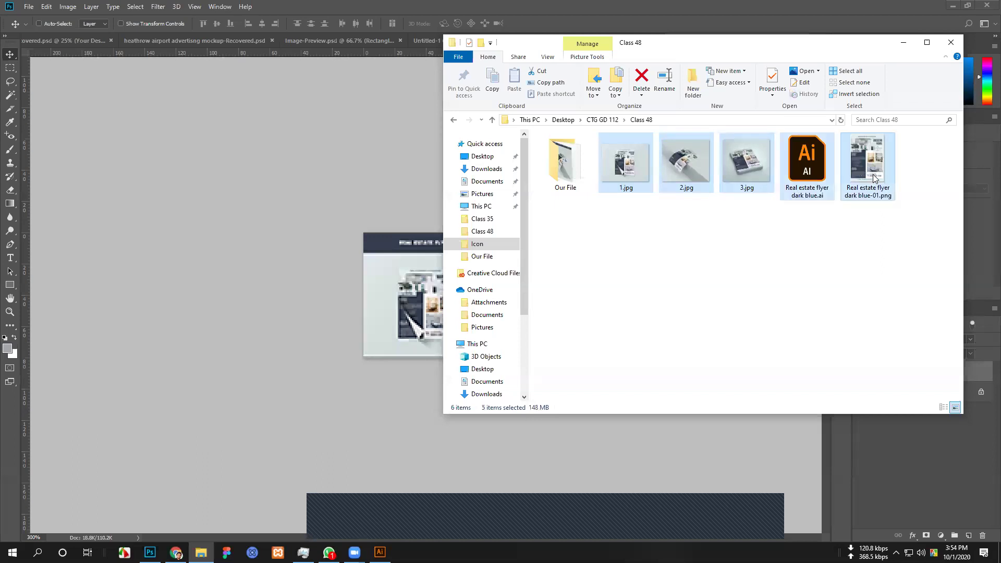
pyautogui.keyDown('ctrl'); pyautogui.click(813, 193); pyautogui.keyUp('ctrl')
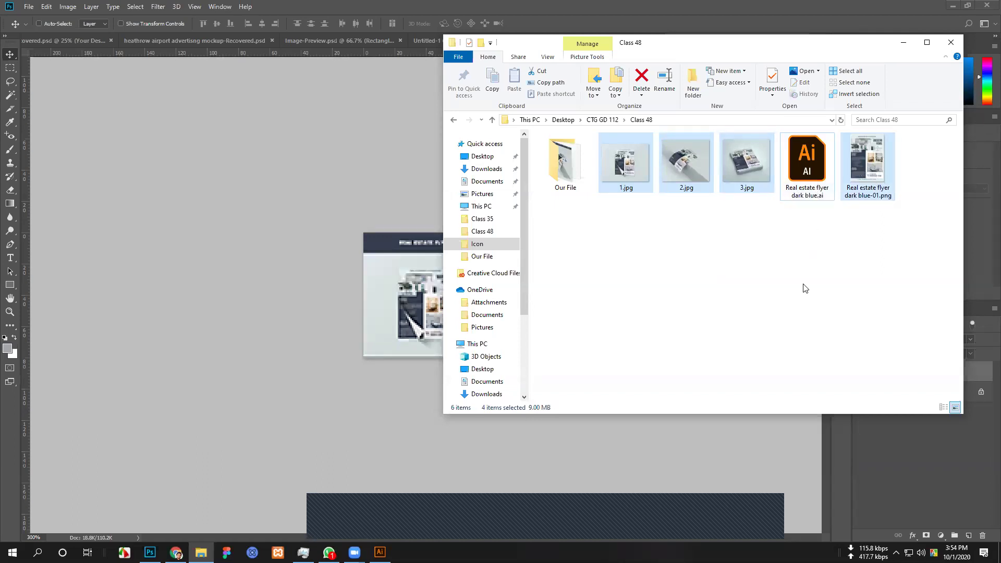
pyautogui.rightClick(689, 165)
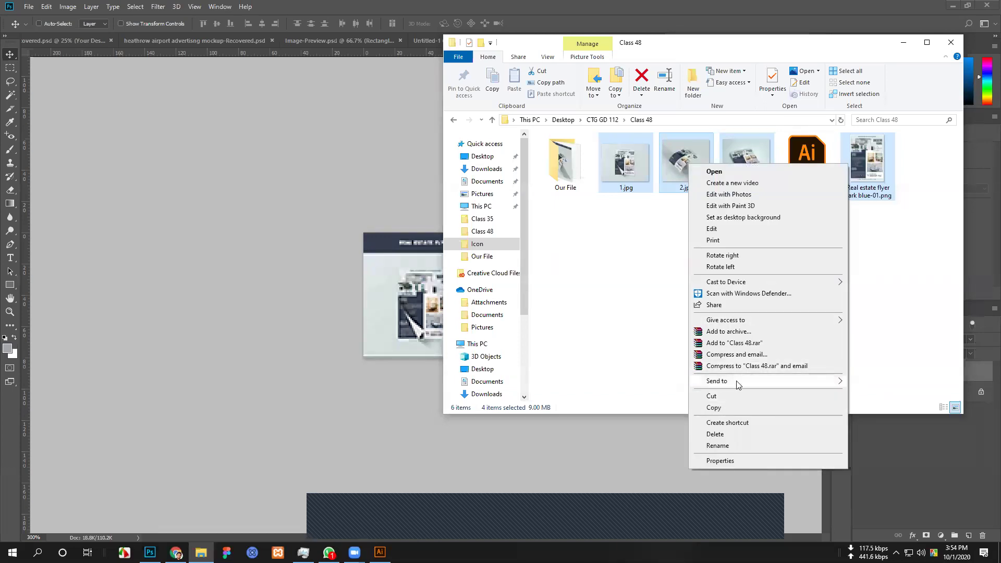
pyautogui.moveTo(737, 384)
pyautogui.click(884, 395)
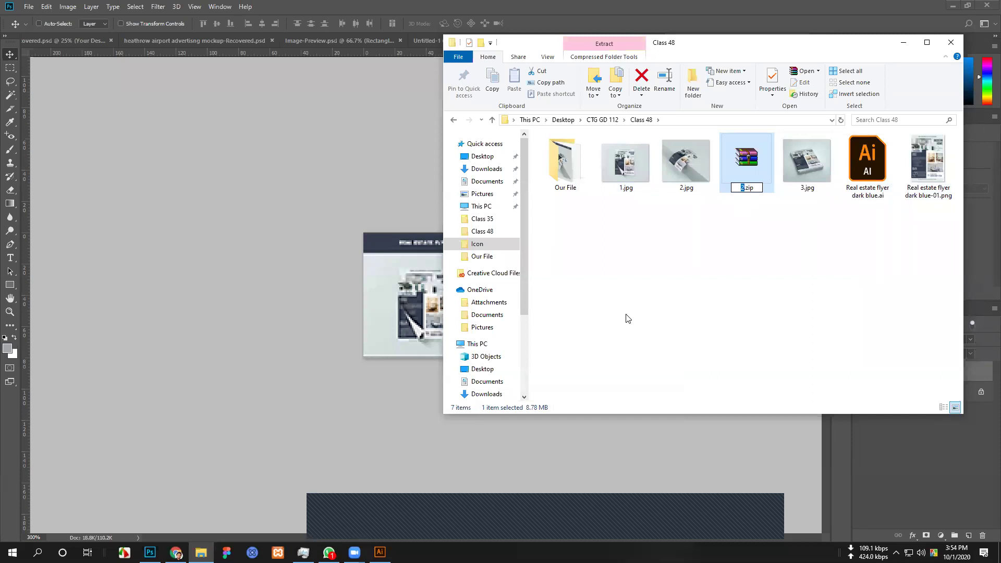
pyautogui.write('Preview image set')
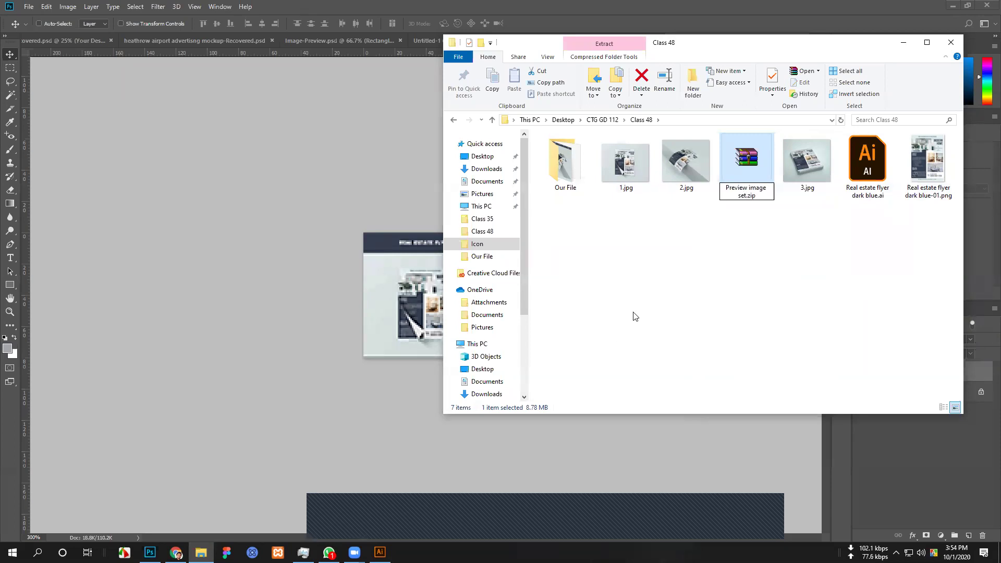
pyautogui.click(635, 316)
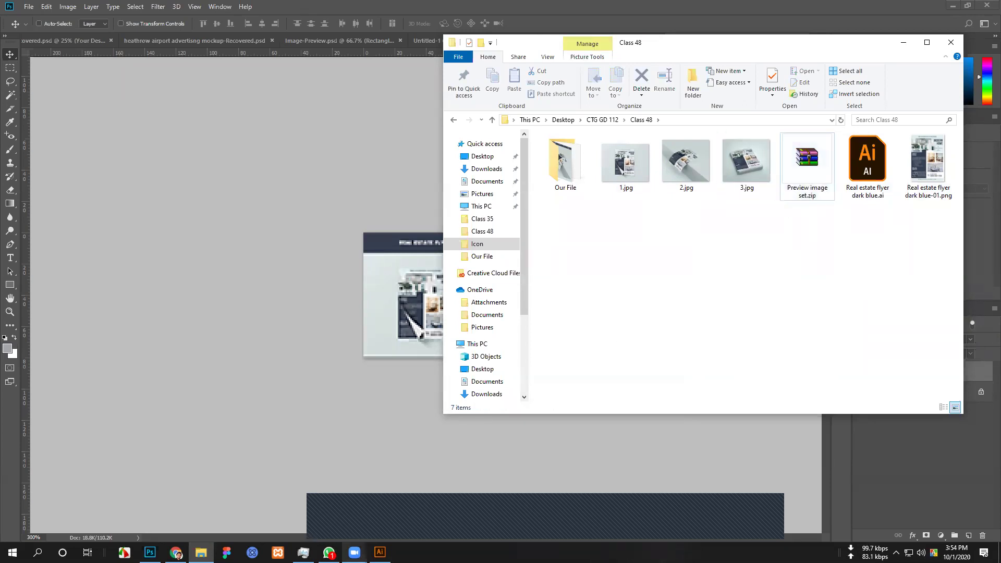
# Review the upload form's file requirements in Chrome, then open the Corporate Business Flyer item's preview image gallery.
pyautogui.click(150, 552)
pyautogui.click(201, 552)
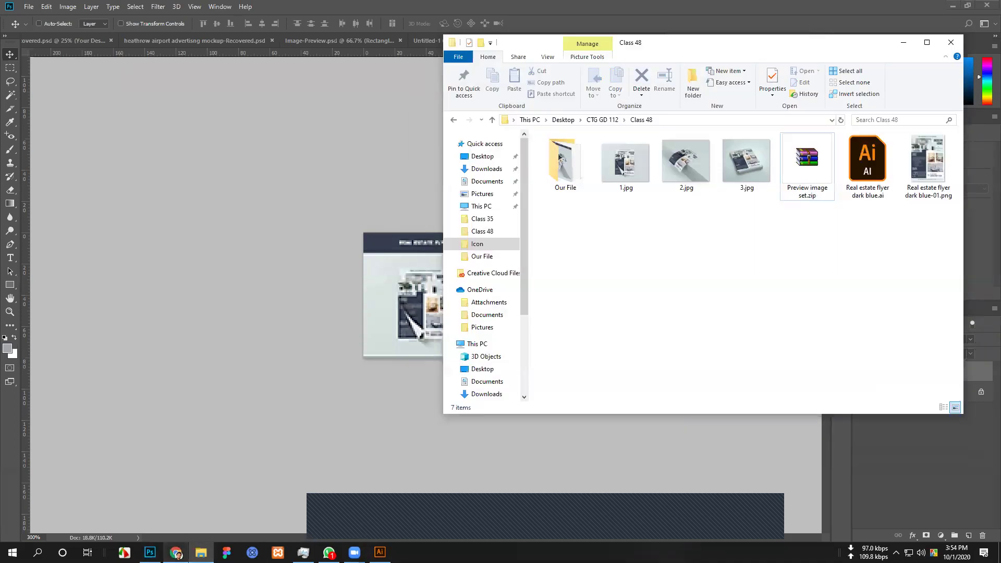
pyautogui.click(175, 552)
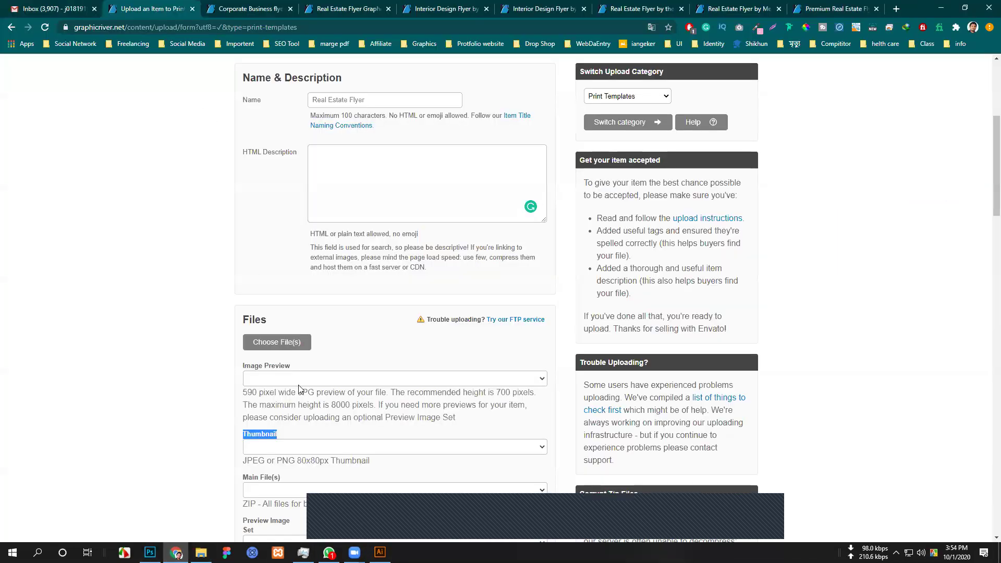
pyautogui.scroll(-3, 300, 390)
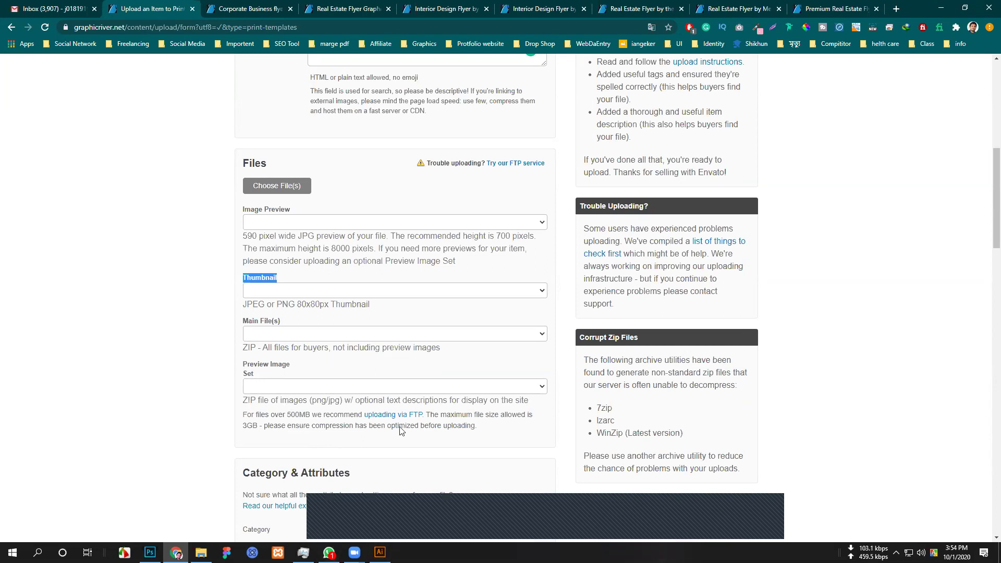
pyautogui.click(260, 9)
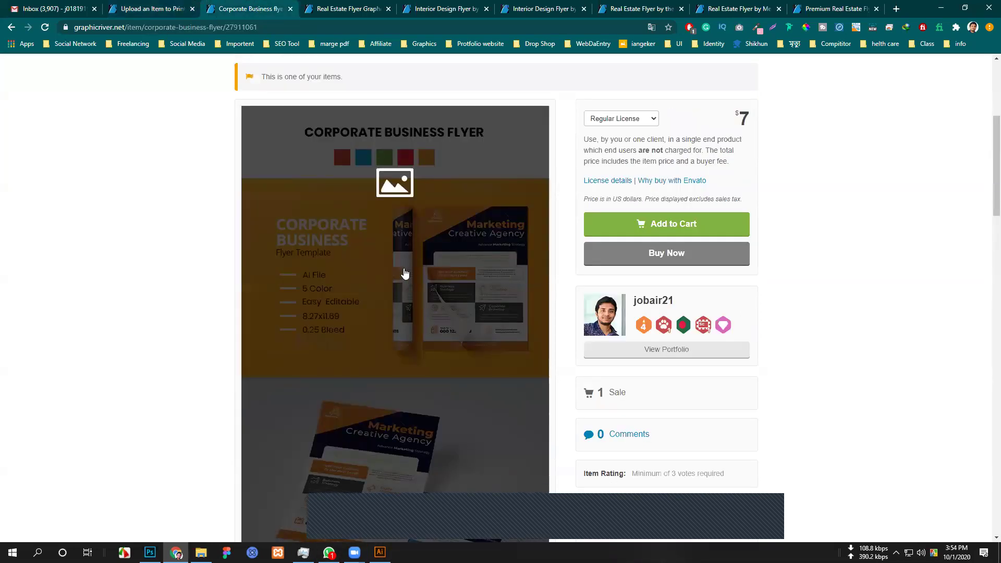
pyautogui.click(514, 339)
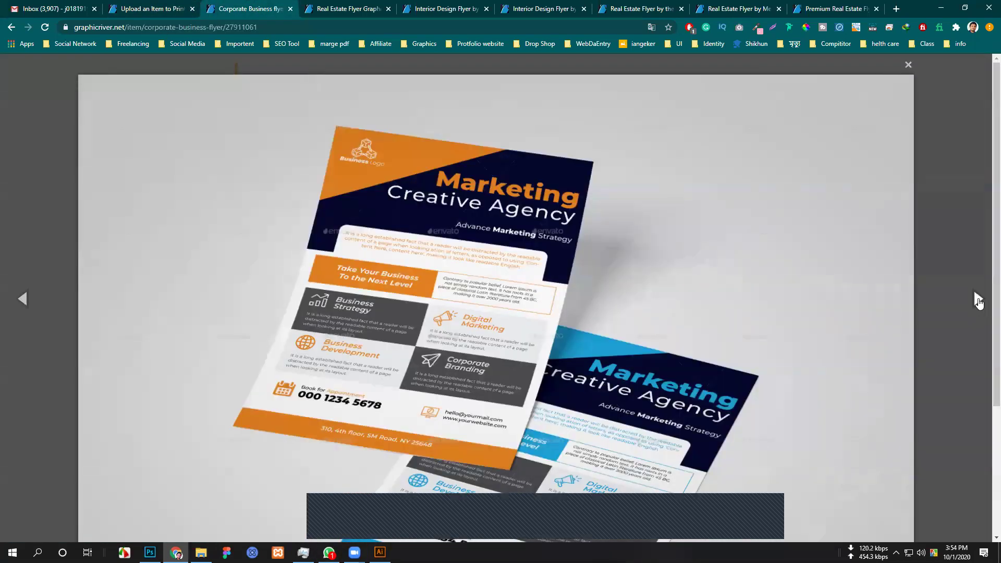
# Page through the remaining preview images of the Corporate Business Flyer and close the gallery.
pyautogui.click(977, 299)
pyautogui.click(978, 300)
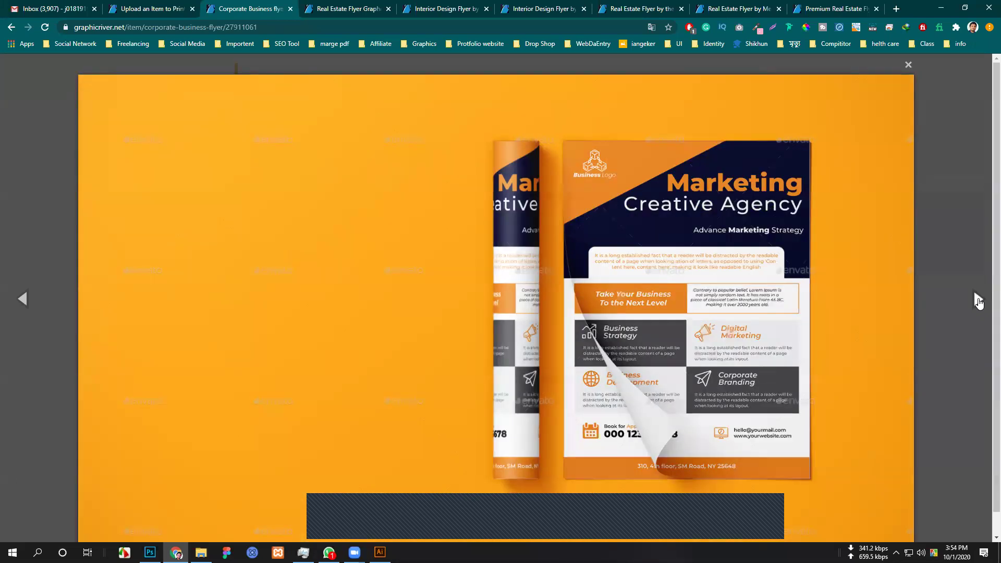
pyautogui.click(978, 300)
pyautogui.click(977, 298)
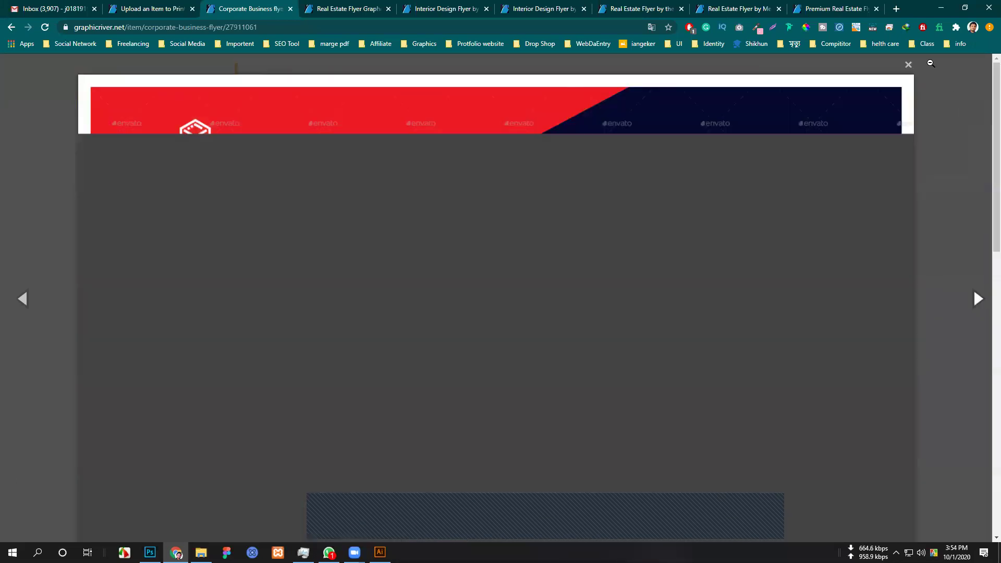
pyautogui.click(912, 71)
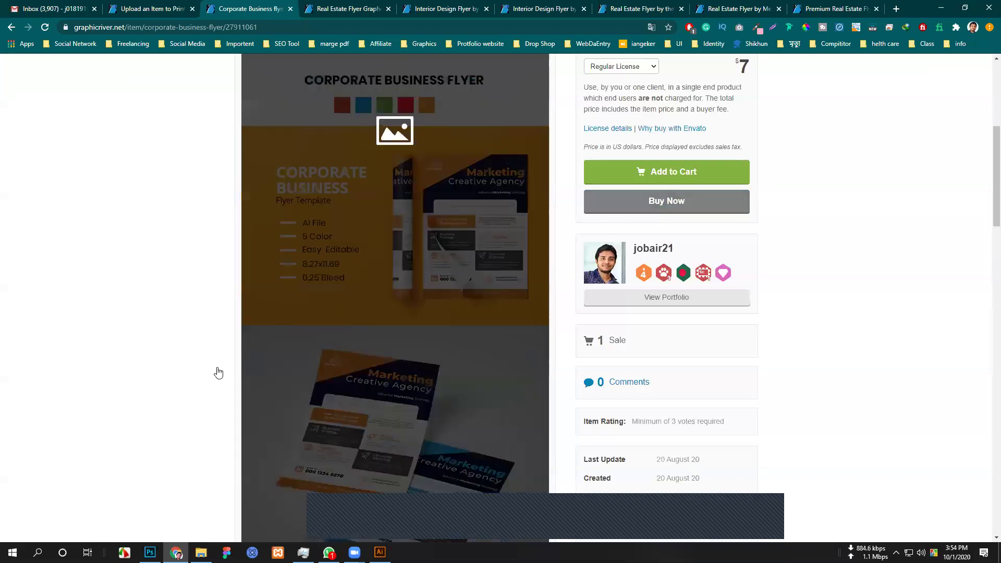
# Look over the real estate flyer search results and the Premium Real Estate Flyers item page.
pyautogui.click(353, 8)
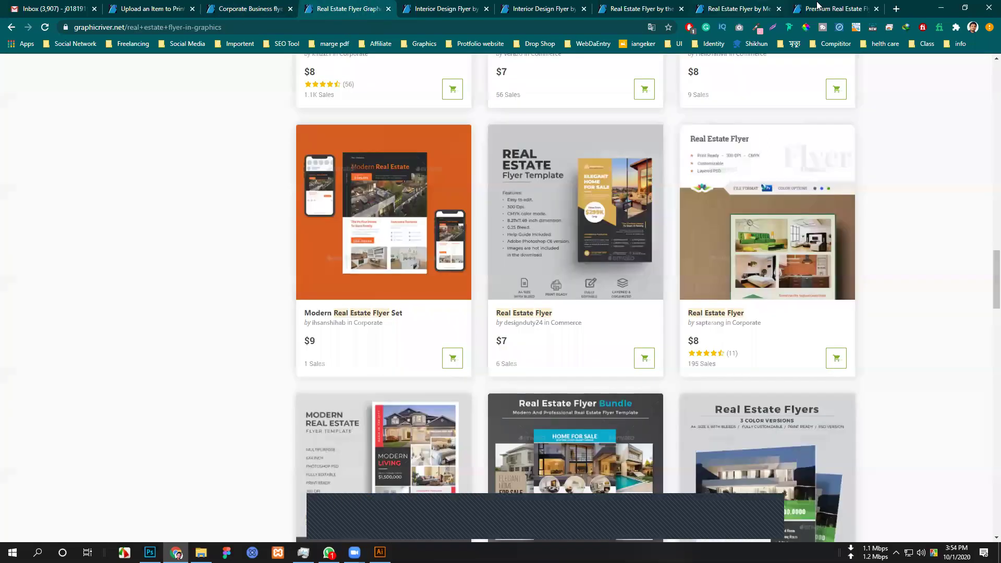
pyautogui.click(841, 9)
pyautogui.click(380, 552)
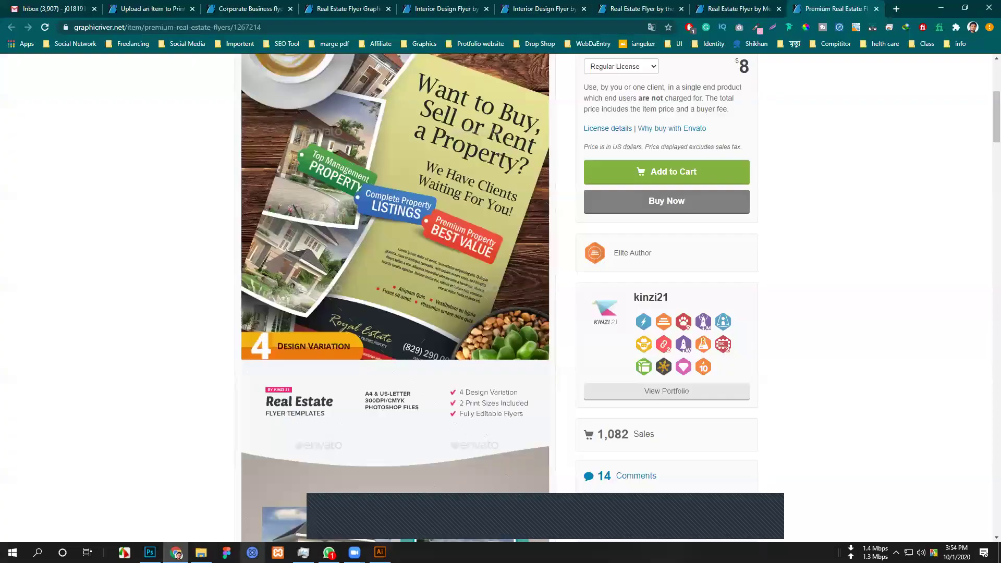
# In File Explorer, move Preview image set.zip from Class 48 into the Our File folder and check that folder's contents.
pyautogui.click(201, 552)
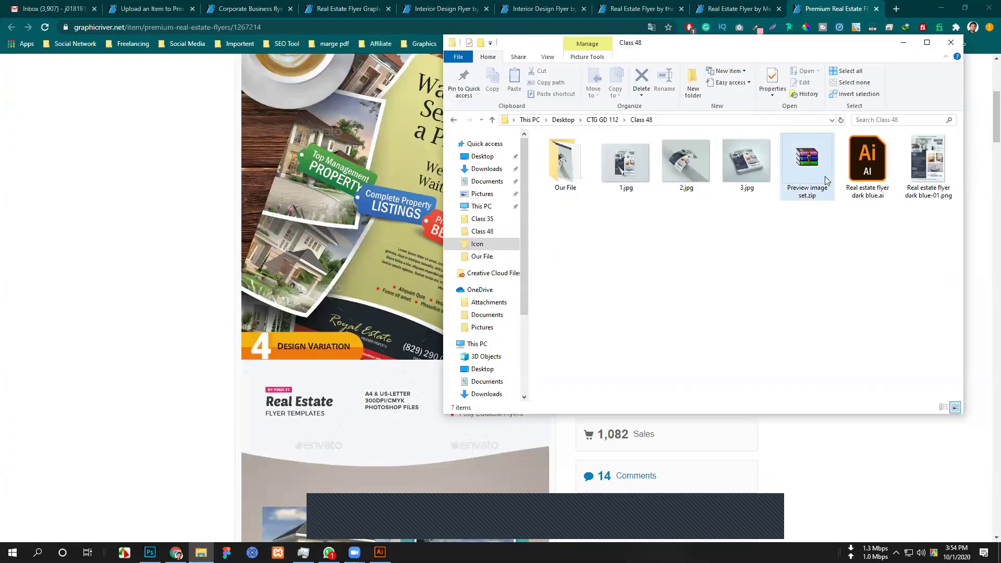
pyautogui.moveTo(813, 188); pyautogui.dragTo(570, 192)
pyautogui.doubleClick(563, 169)
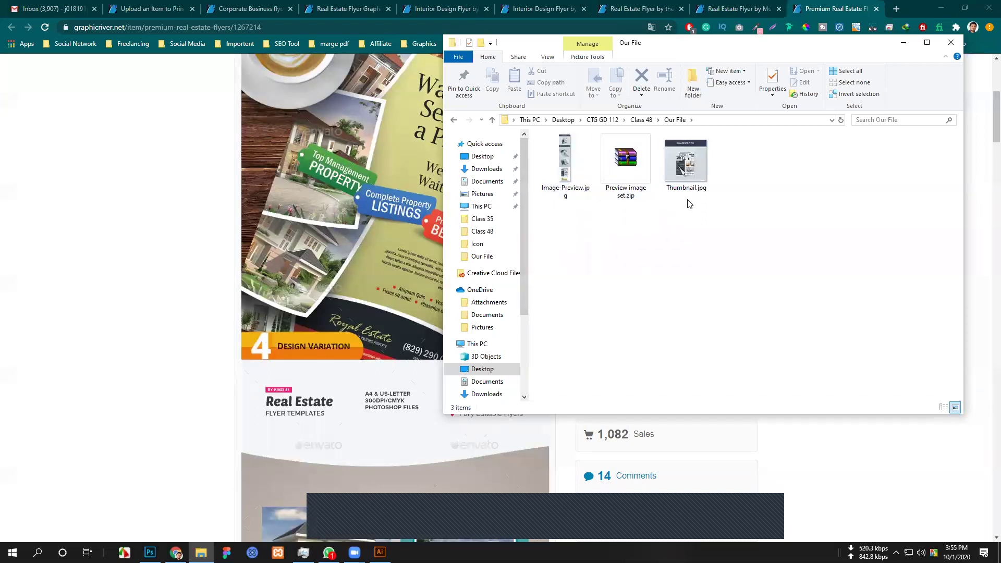
# Return to the Class 48 folder and open Real estate flyer dark blue.ai in Illustrator.
pyautogui.click(645, 121)
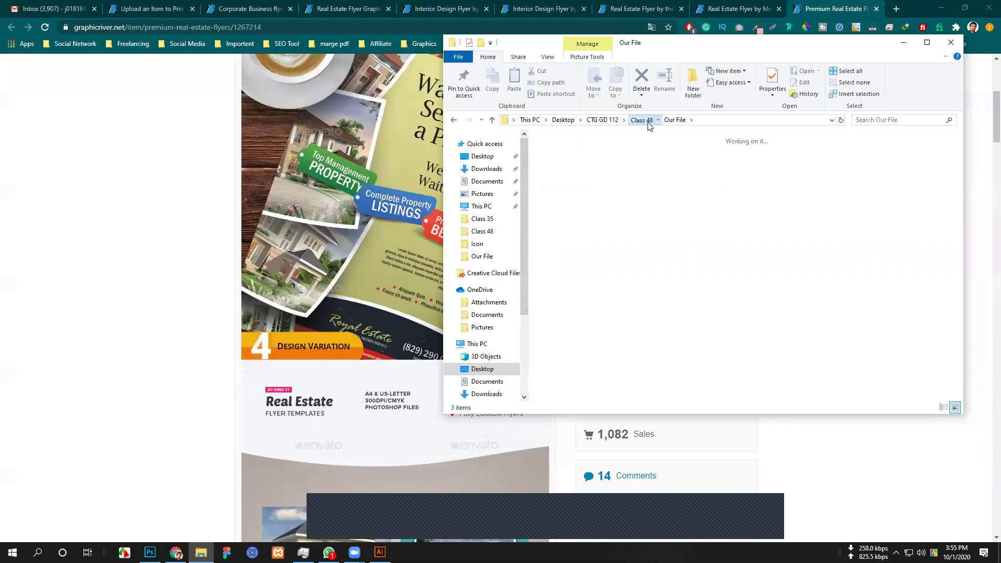
pyautogui.doubleClick(807, 191)
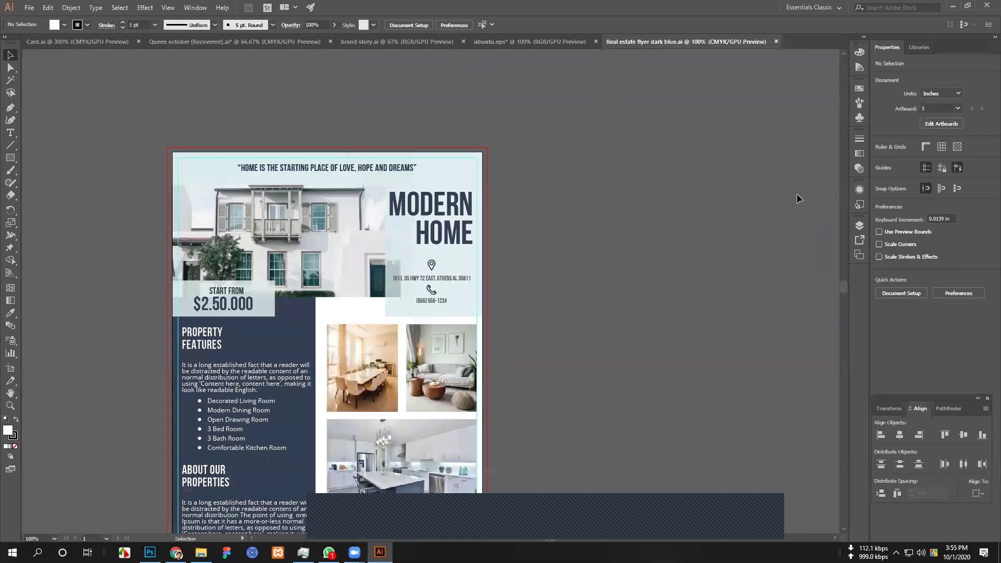
pyautogui.scroll(-4, 558, 283)
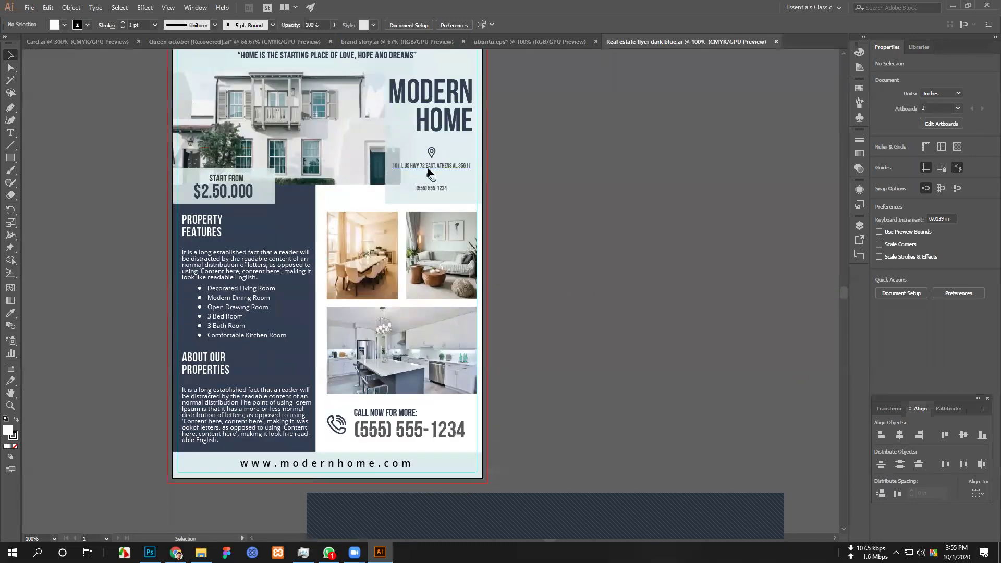
# Release the clipping mask on the flyer's dining room photo and delete the photo, keeping its mask frame.
pyautogui.click(357, 241)
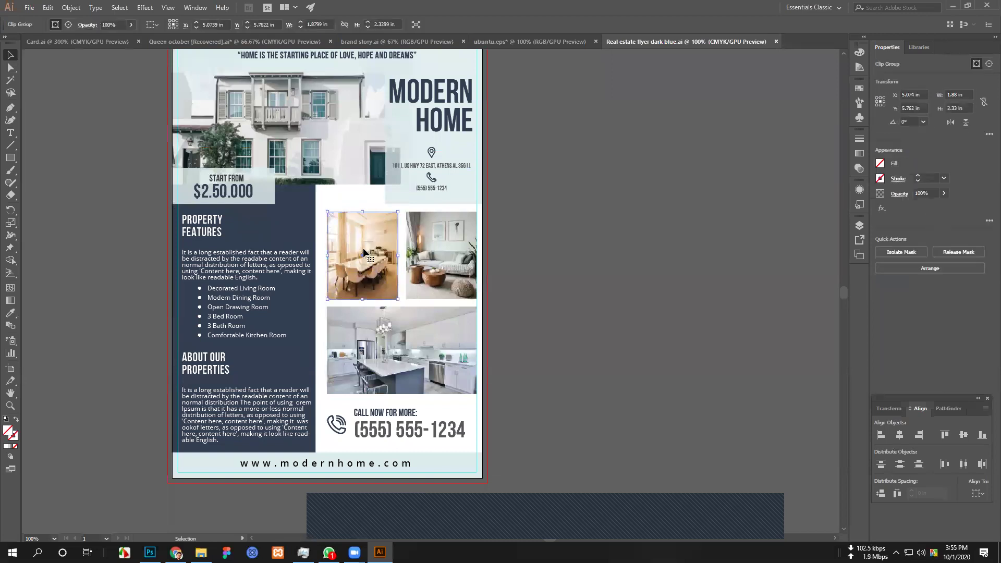
pyautogui.rightClick(363, 248)
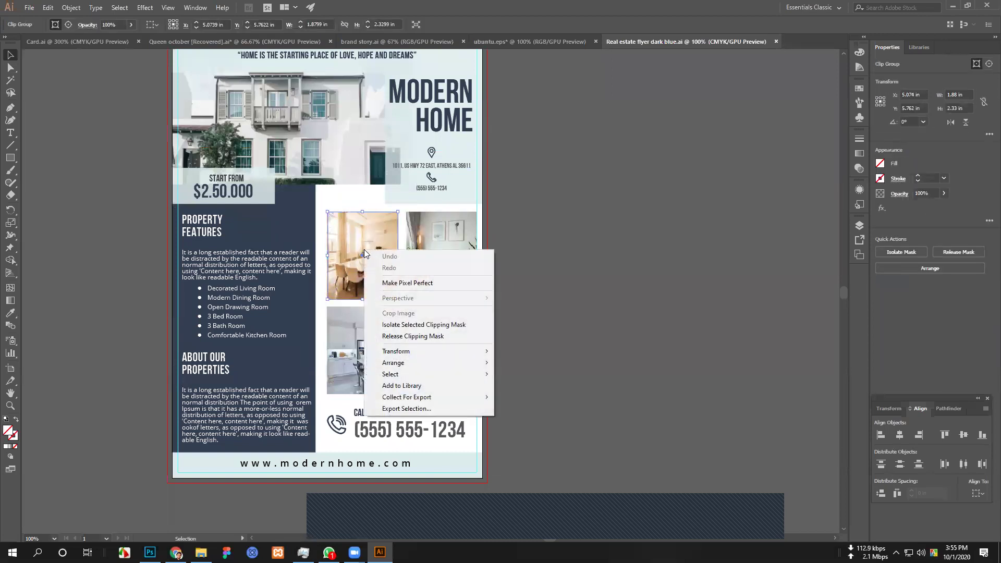
pyautogui.click(409, 336)
pyautogui.click(545, 264)
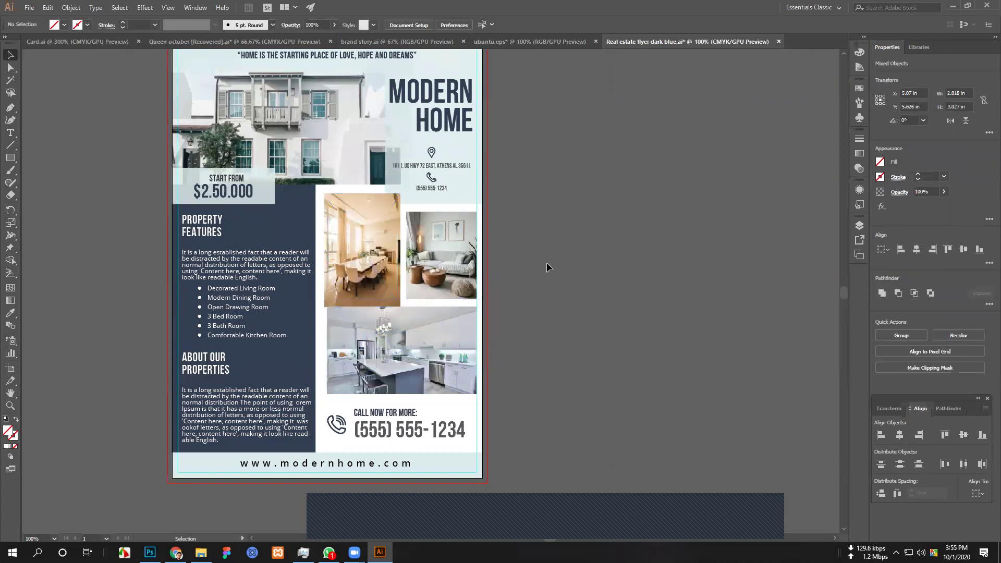
pyautogui.click(371, 265)
pyautogui.press('Delete')
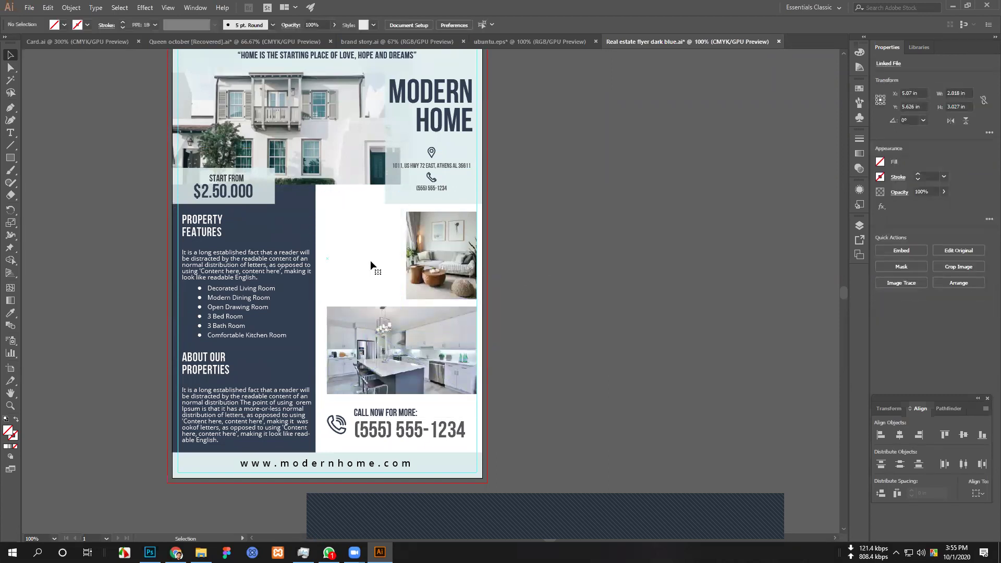
# Fill the empty rectangle where the dining room photo was with black.
pyautogui.click(340, 212)
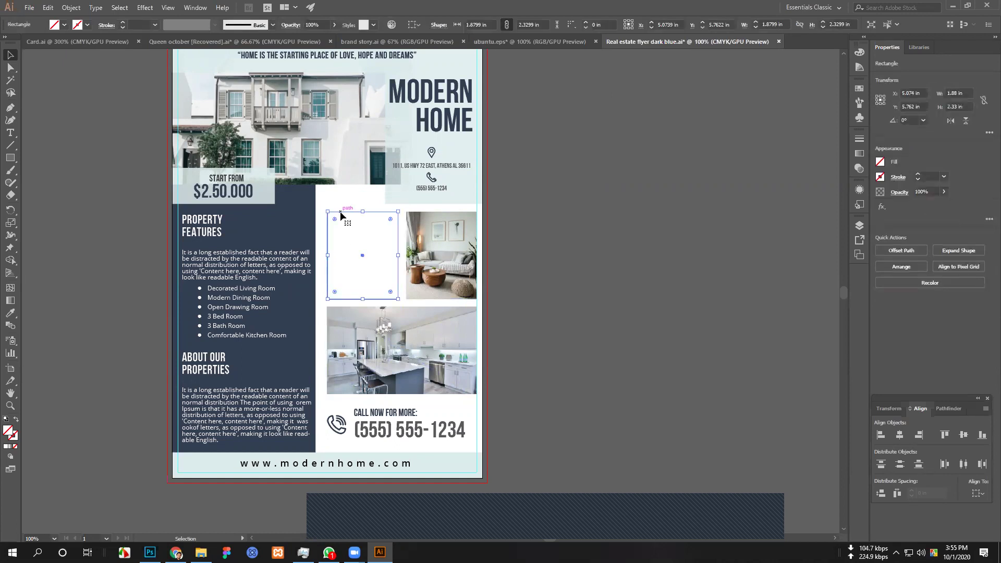
pyautogui.click(880, 161)
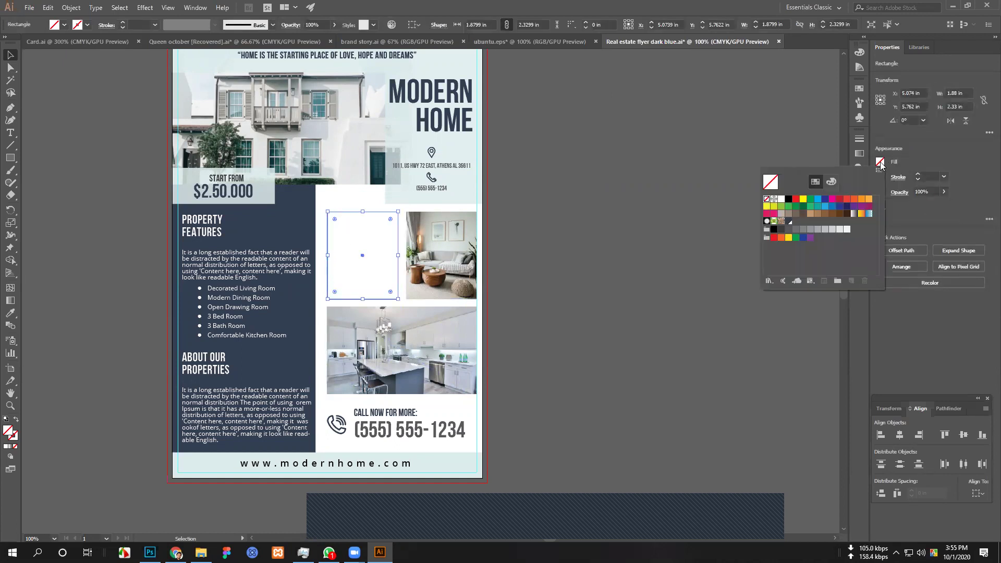
pyautogui.click(789, 201)
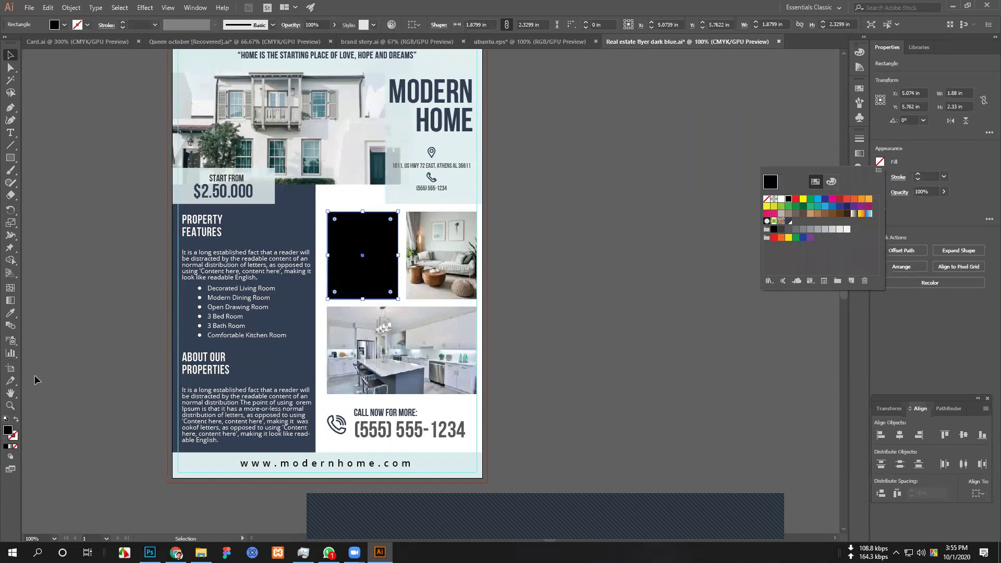
pyautogui.press('Escape')
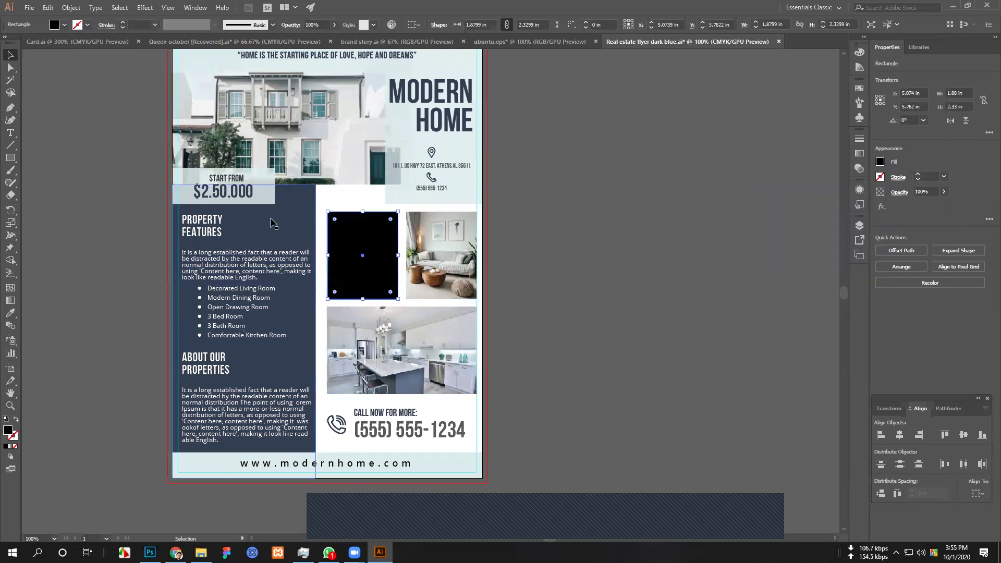
# Fill the black rectangle beside the living room photo with the navy of the Property Features panel using the Eyedropper.
pyautogui.click(10, 313)
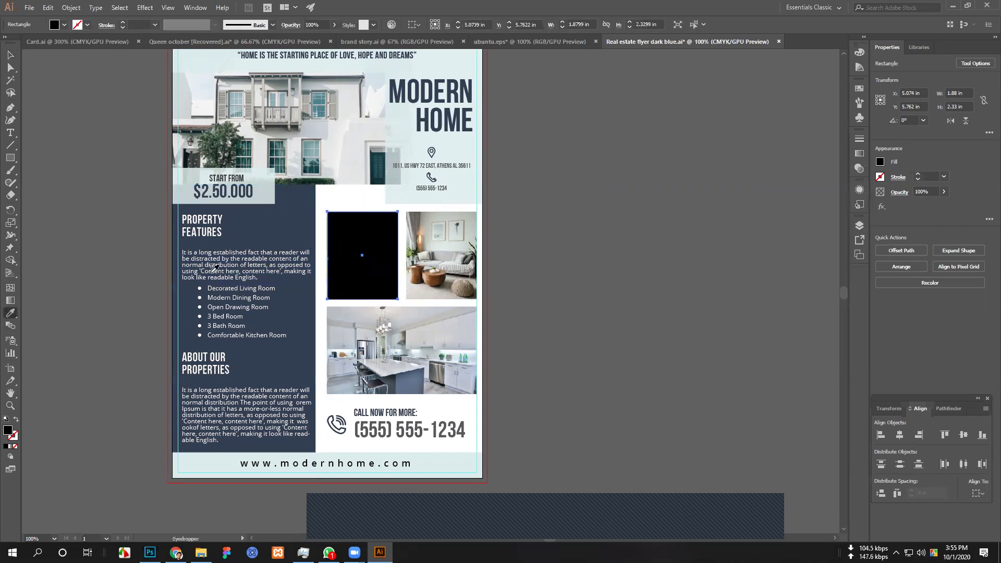
pyautogui.click(282, 230)
pyautogui.click(10, 55)
pyautogui.click(496, 249)
# Release the living room photo's clipping mask and delete the photo, keeping its frame.
pyautogui.click(446, 252)
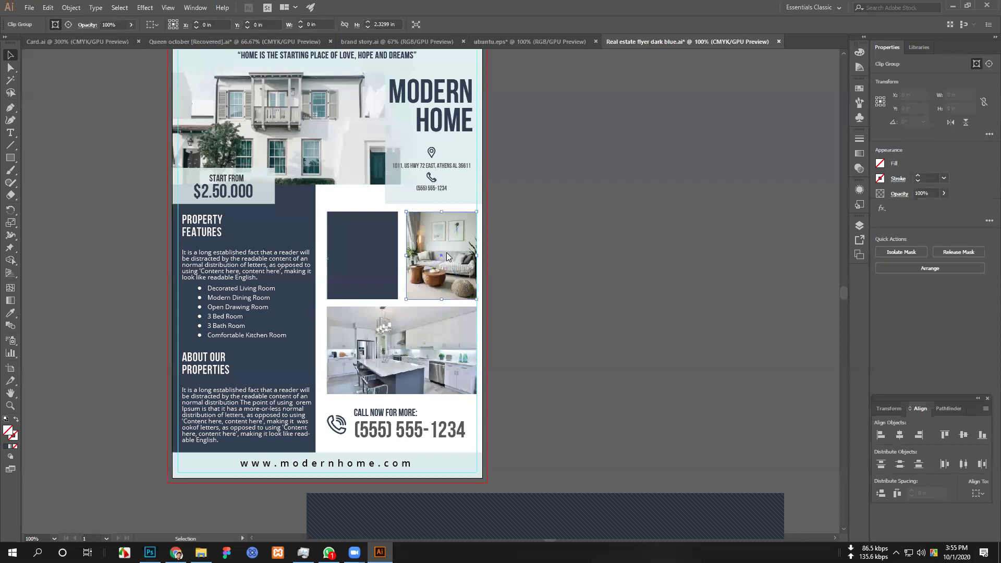
pyautogui.rightClick(446, 252)
pyautogui.click(514, 339)
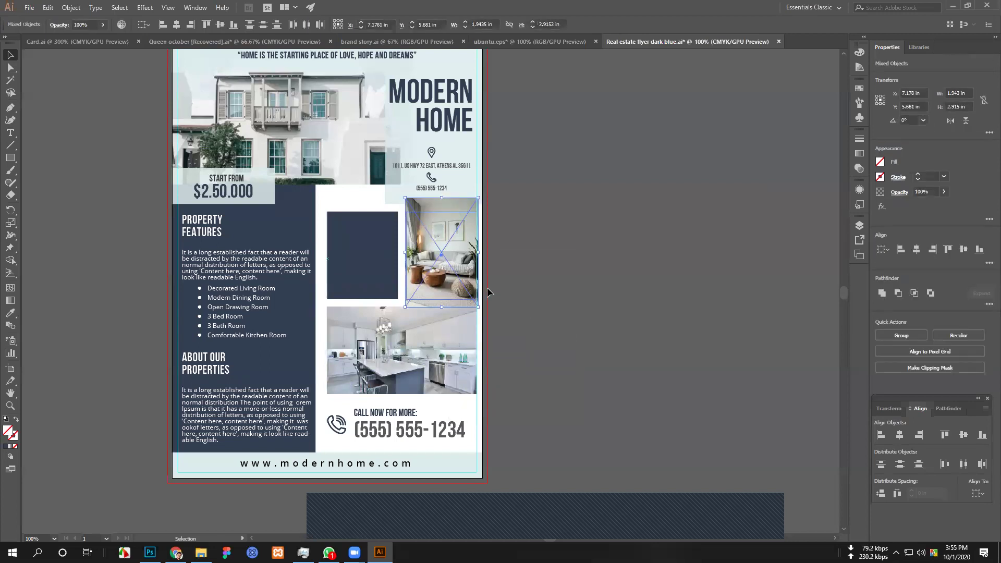
pyautogui.click(572, 236)
pyautogui.click(453, 273)
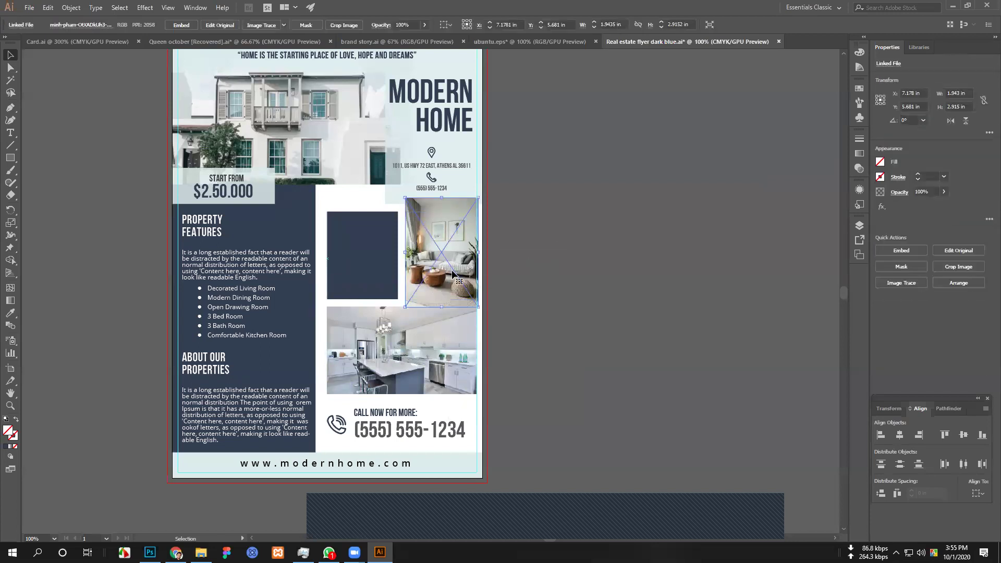
pyautogui.press('Delete')
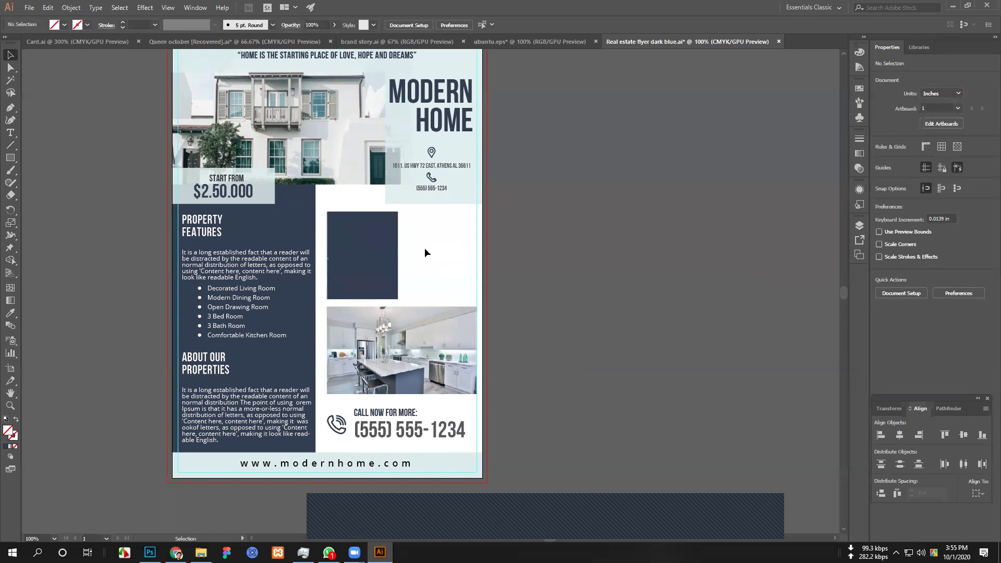
# Fill the empty living room frame with the Property Features panel's navy using the Eyedropper.
pyautogui.click(439, 216)
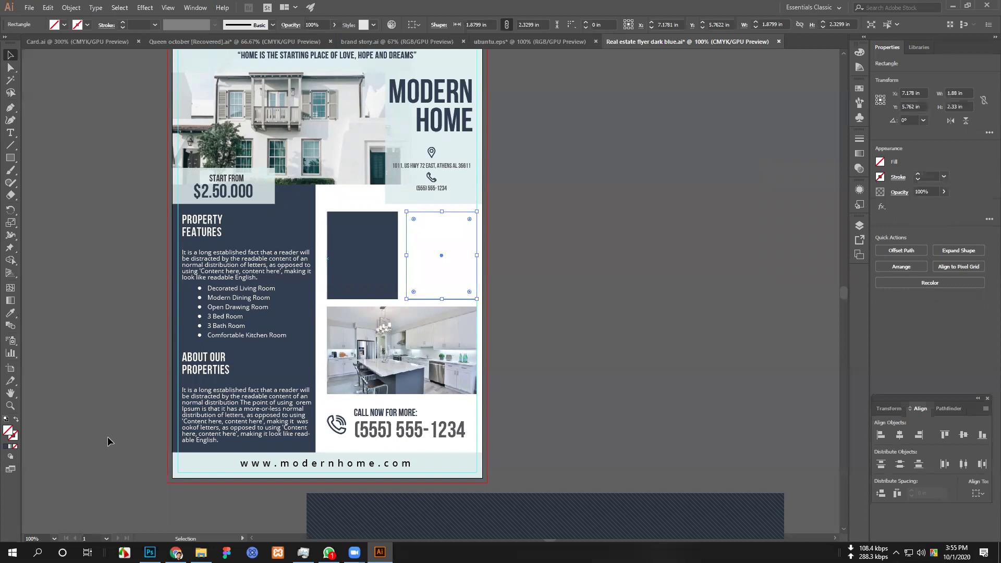
pyautogui.click(10, 313)
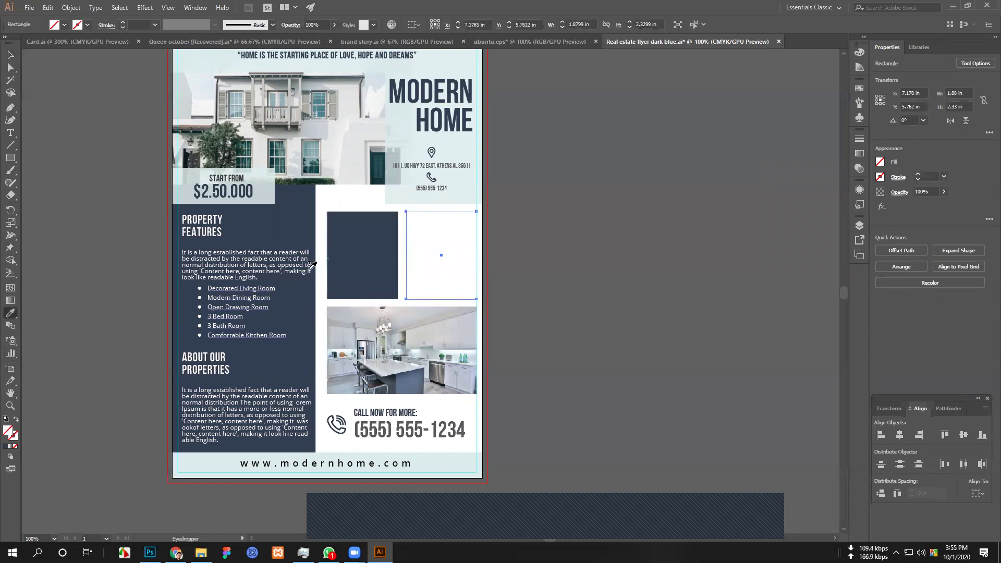
pyautogui.click(302, 240)
pyautogui.click(5, 57)
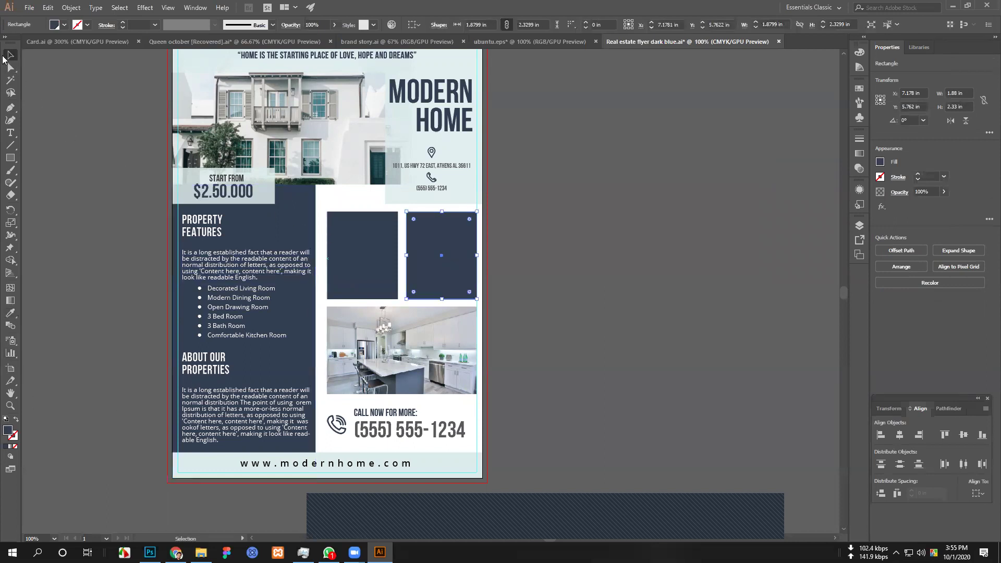
pyautogui.click(117, 239)
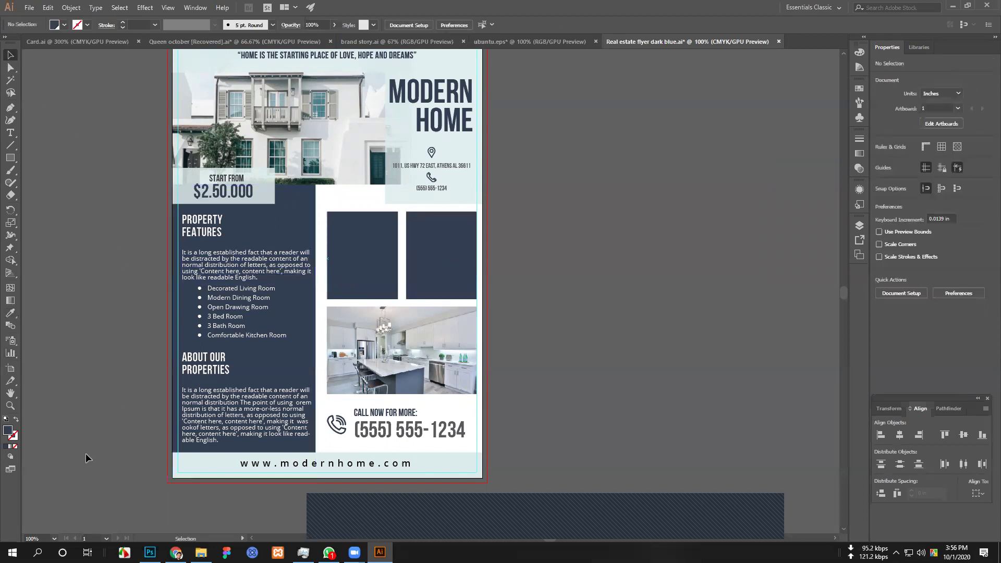
# Release the kitchen photo's clipping mask and delete the photo, keeping its frame.
pyautogui.click(401, 343)
pyautogui.rightClick(401, 345)
pyautogui.click(457, 432)
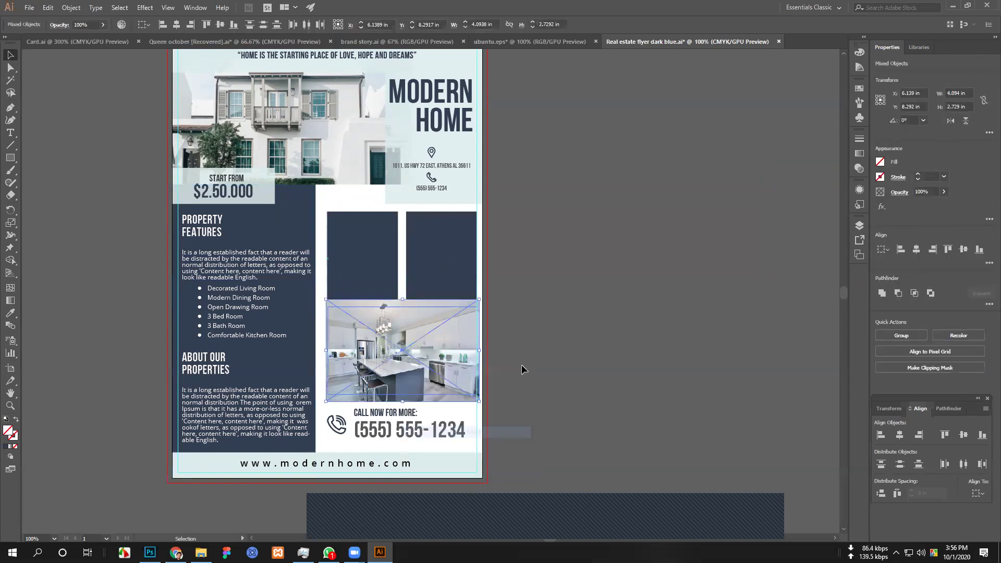
pyautogui.click(522, 364)
pyautogui.click(389, 359)
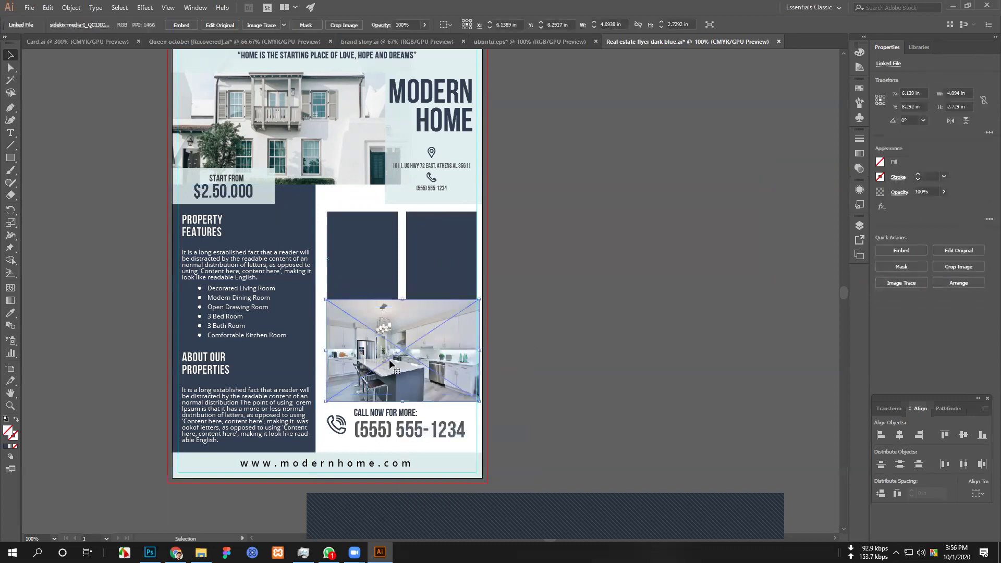
pyautogui.press('Delete')
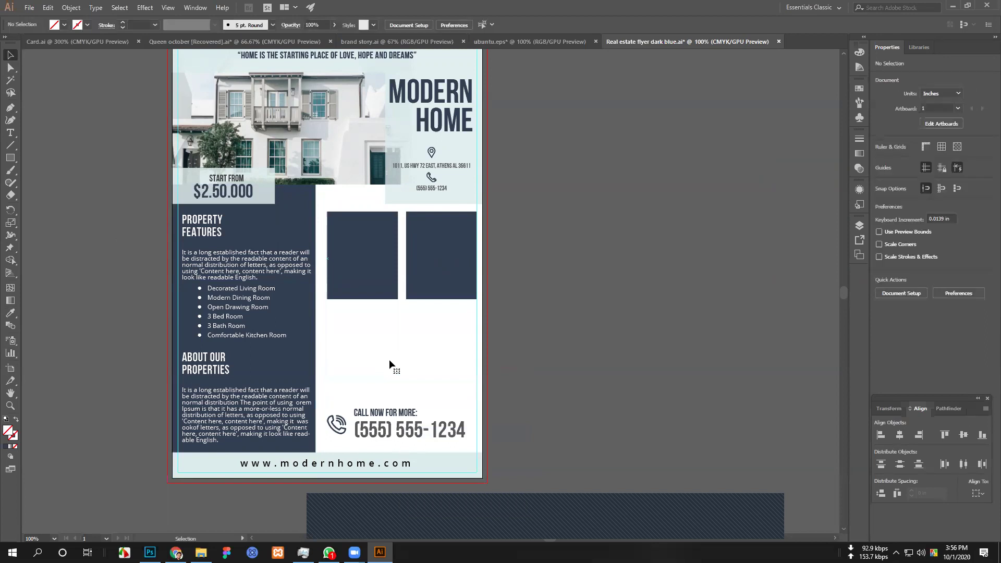
# Fill the empty wide kitchen frame with the Property Features panel's navy using the Eyedropper.
pyautogui.click(377, 306)
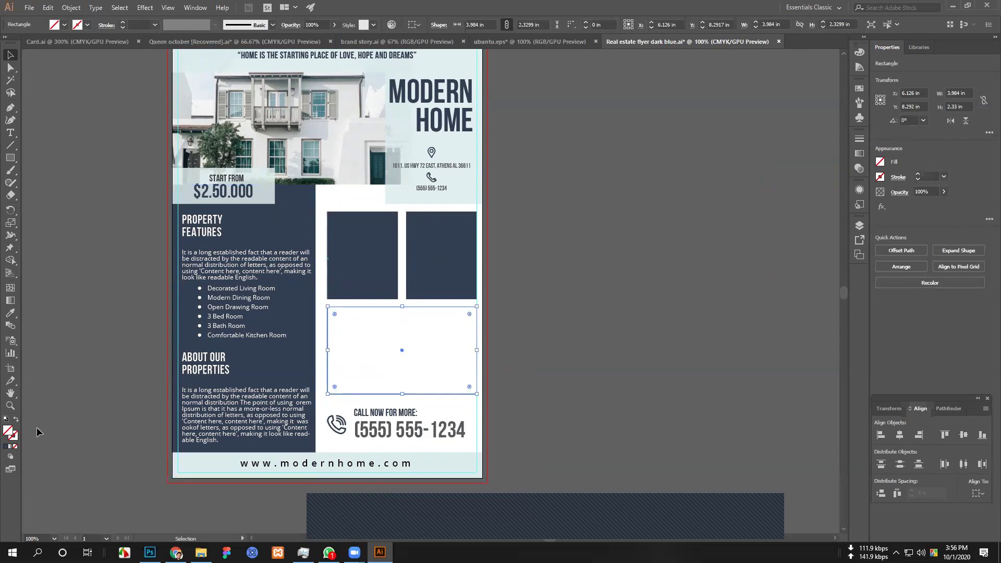
pyautogui.click(10, 313)
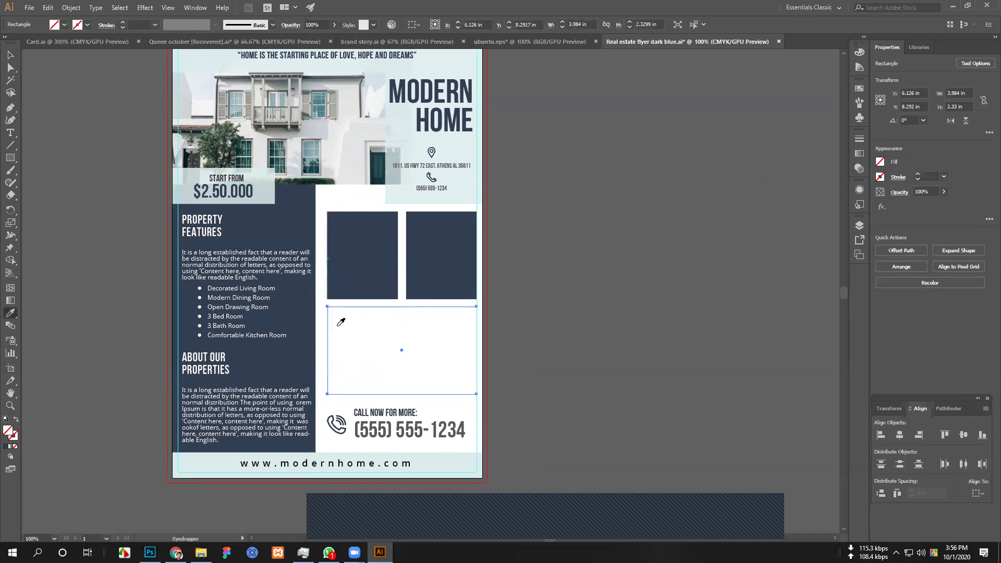
pyautogui.click(295, 313)
pyautogui.click(10, 54)
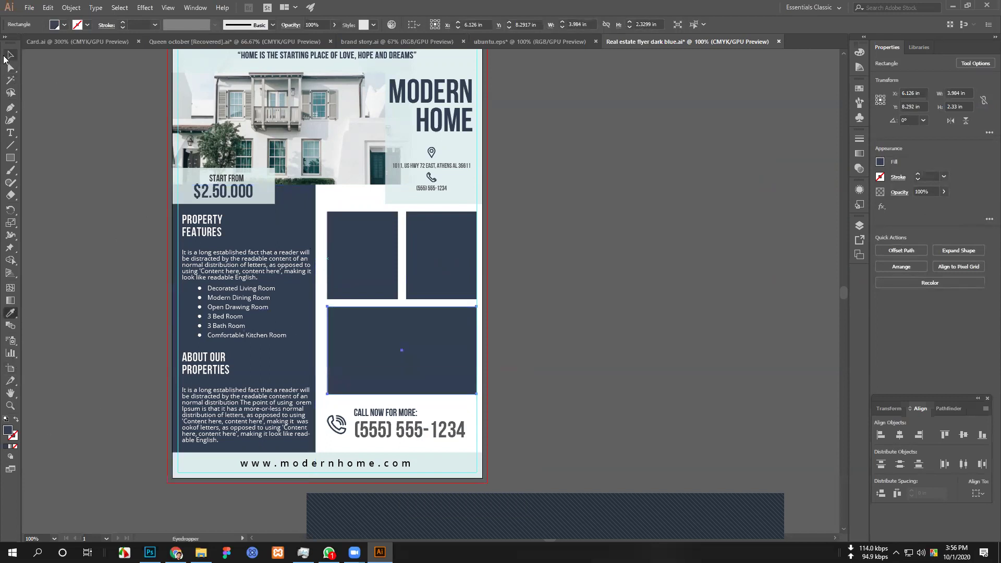
pyautogui.click(615, 217)
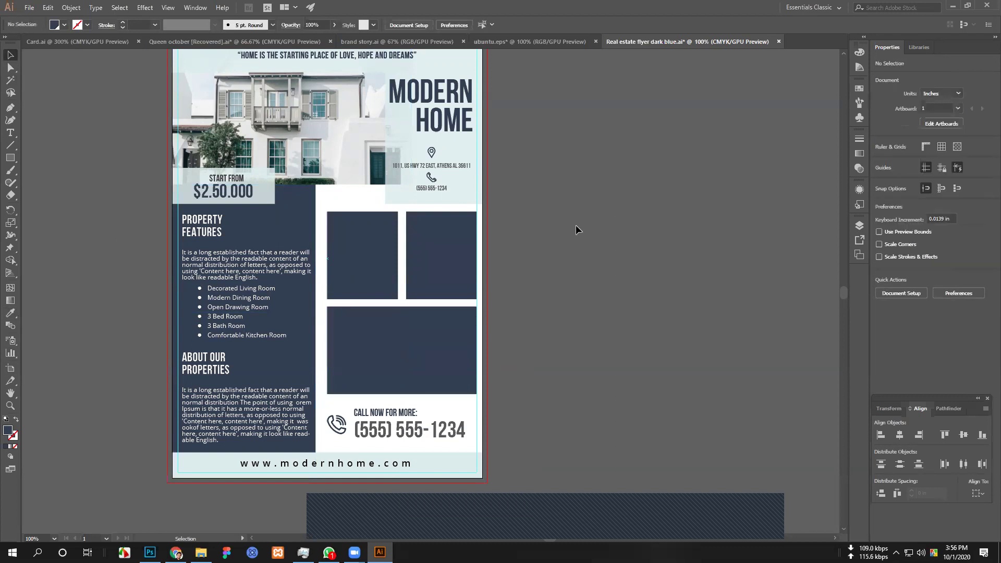
# Release the house exterior photo's clipping mask and delete the photo, keeping its frame.
pyautogui.click(348, 161)
pyautogui.rightClick(348, 161)
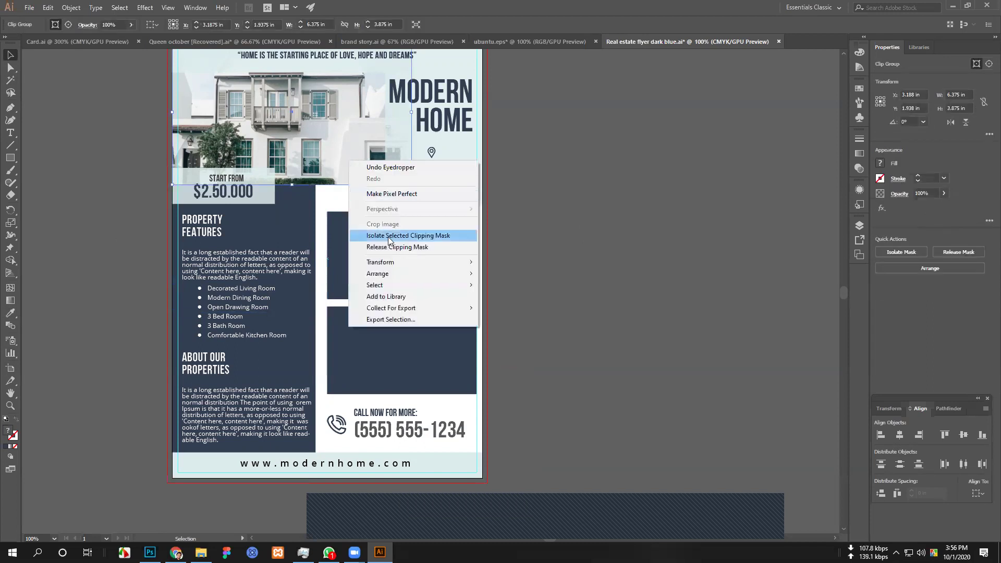
pyautogui.click(396, 247)
pyautogui.click(497, 201)
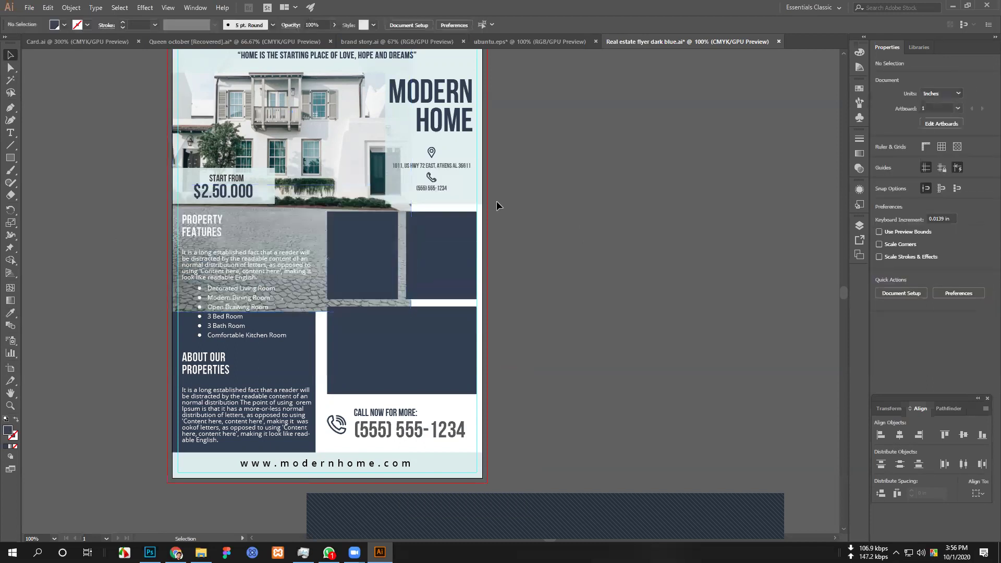
pyautogui.click(343, 157)
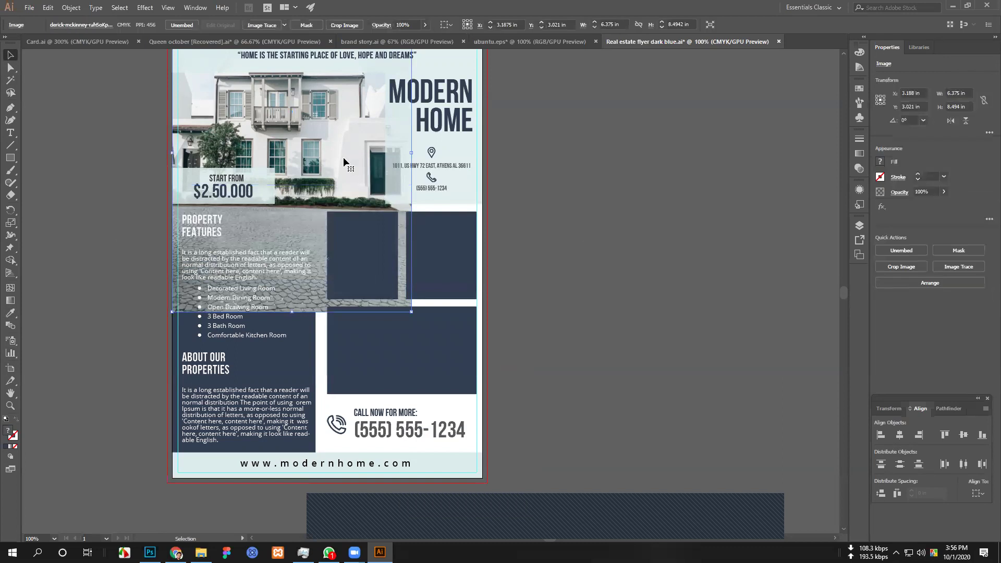
pyautogui.press('Delete')
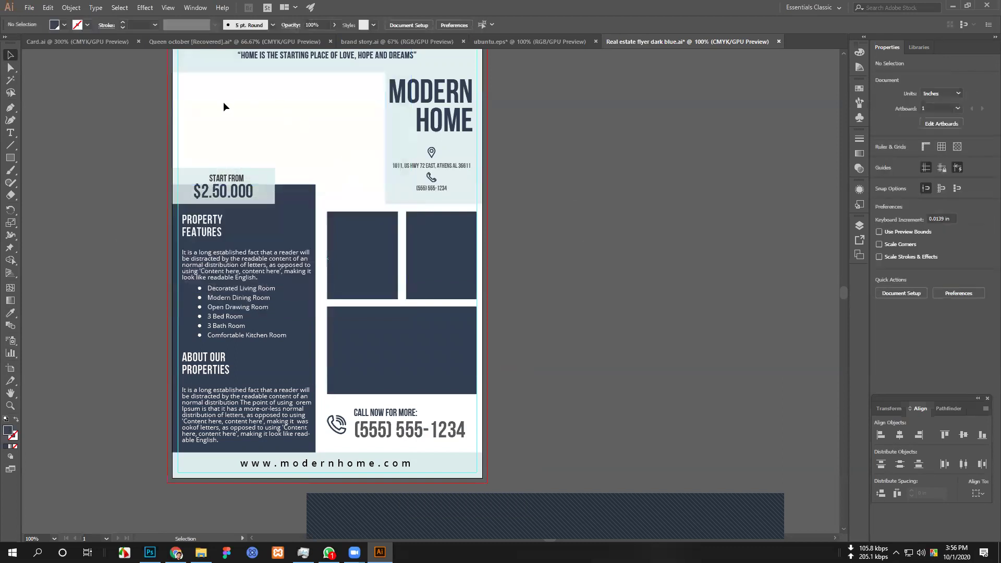
# Fill the empty header image frame with the Property Features panel's navy using the Eyedropper.
pyautogui.click(352, 184)
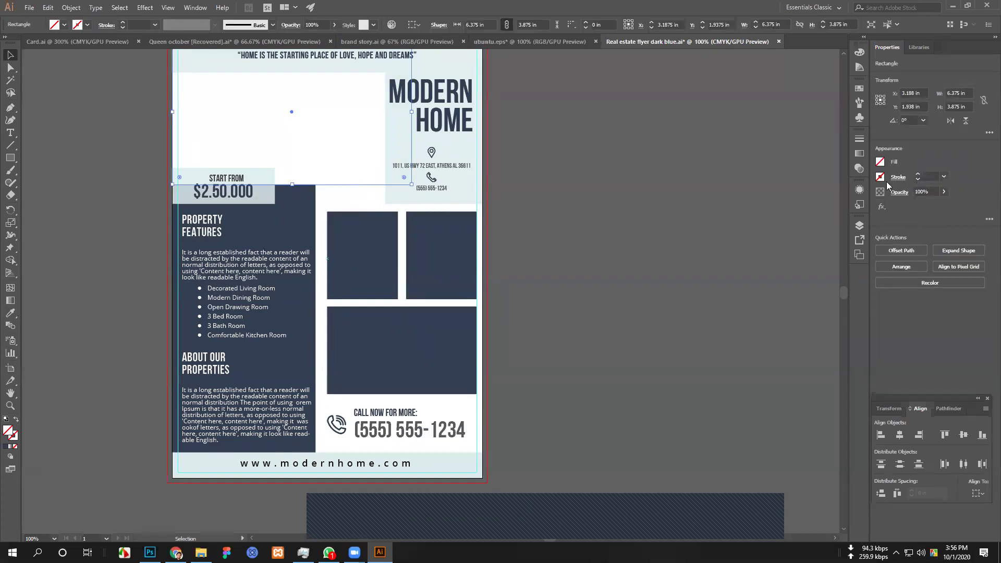
pyautogui.click(880, 162)
pyautogui.click(10, 313)
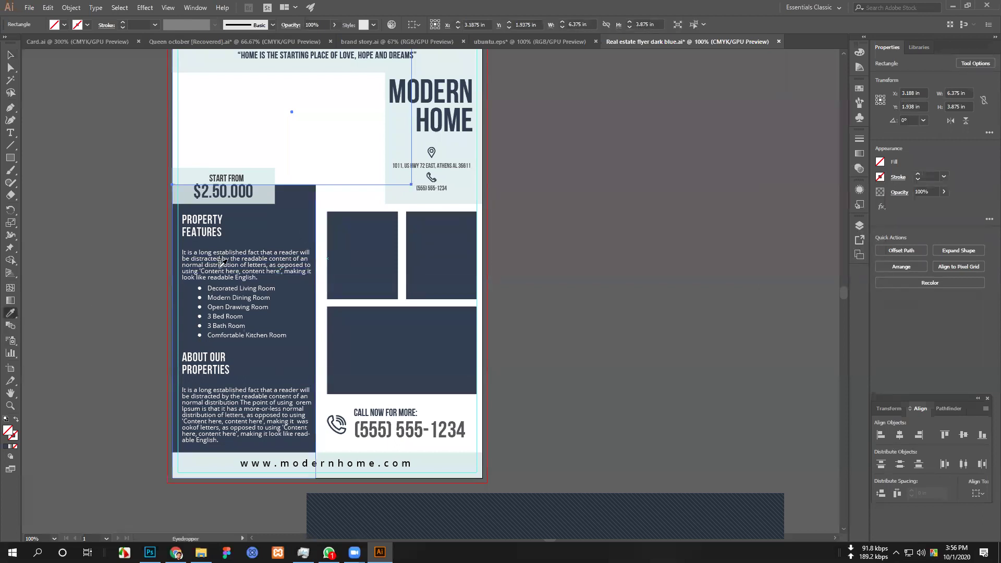
pyautogui.click(307, 227)
pyautogui.click(10, 54)
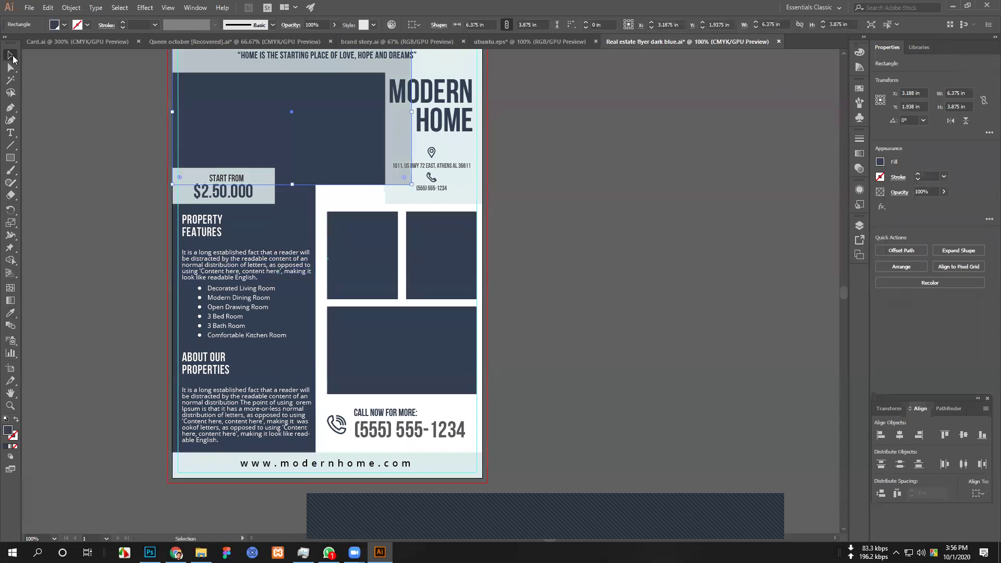
pyautogui.click(677, 261)
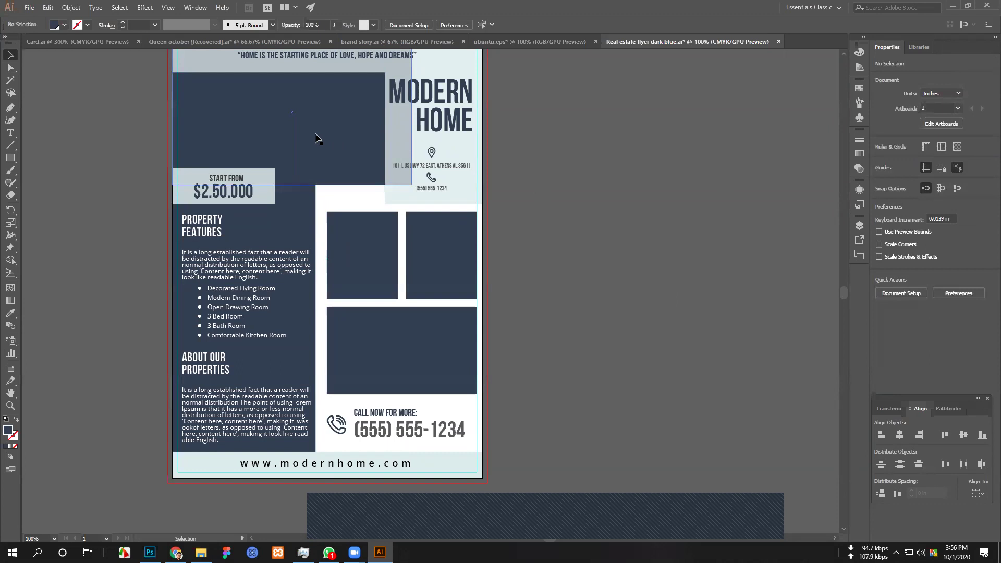
# Examine the four image placeholder frames and the flyer's headings, body text, bullet list and price by selecting each in turn.
pyautogui.click(319, 120)
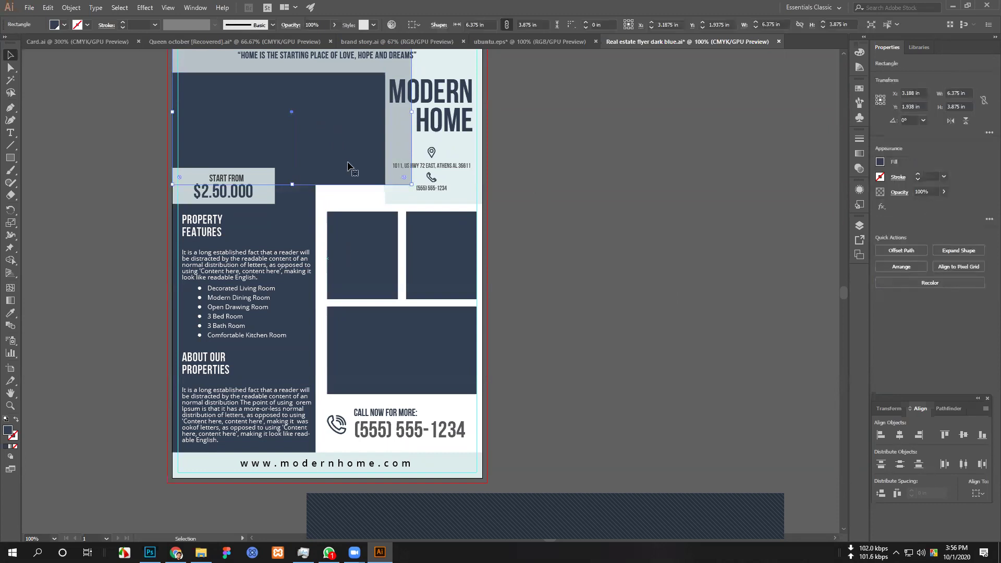
pyautogui.click(371, 241)
pyautogui.click(447, 254)
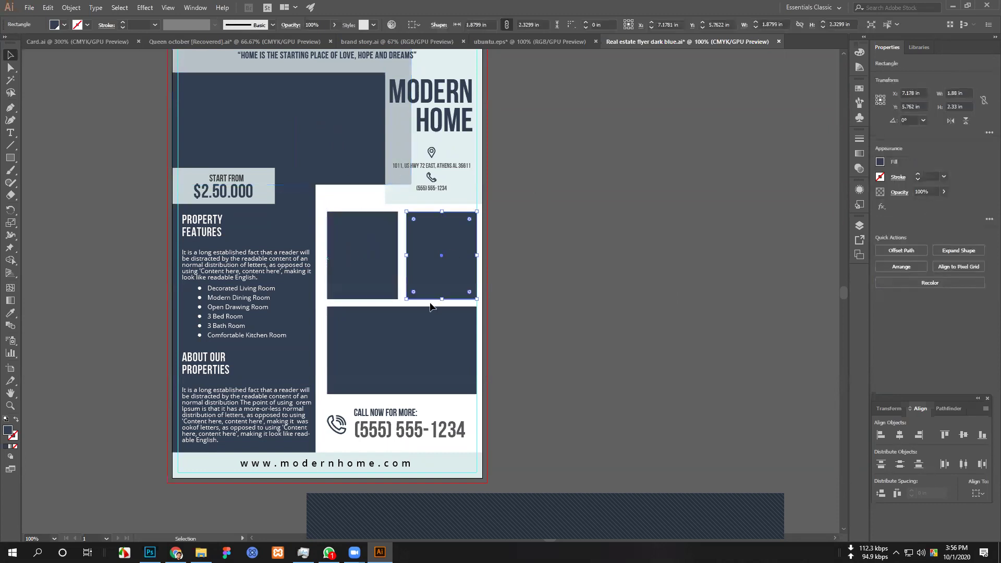
pyautogui.click(423, 351)
pyautogui.click(634, 283)
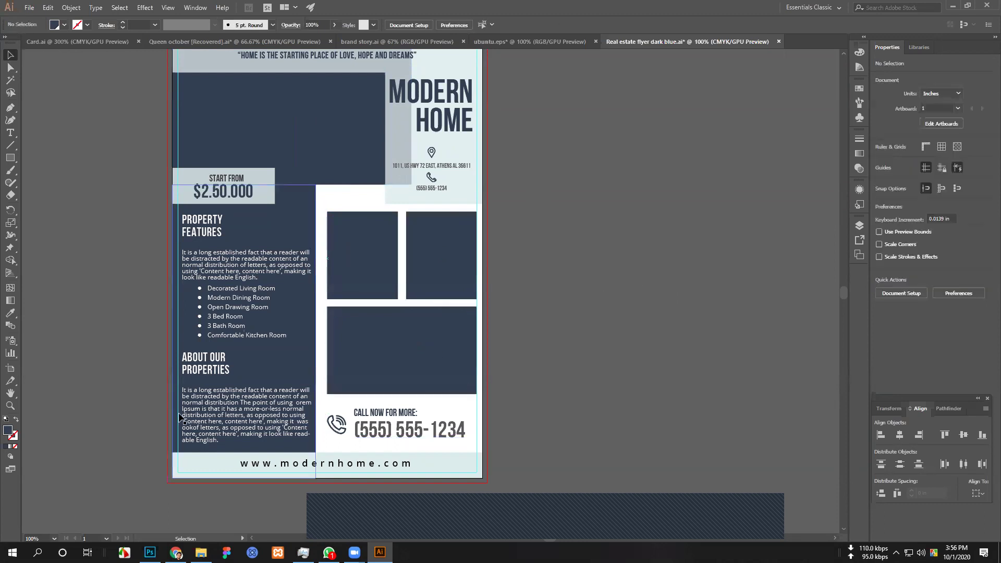
pyautogui.click(227, 415)
pyautogui.rightClick(227, 416)
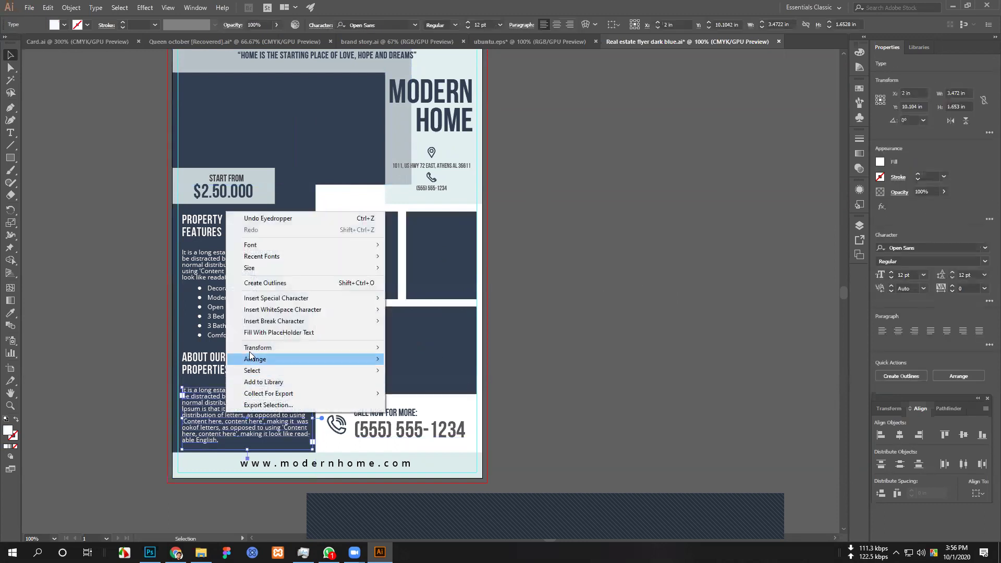
pyautogui.click(611, 306)
pyautogui.click(207, 371)
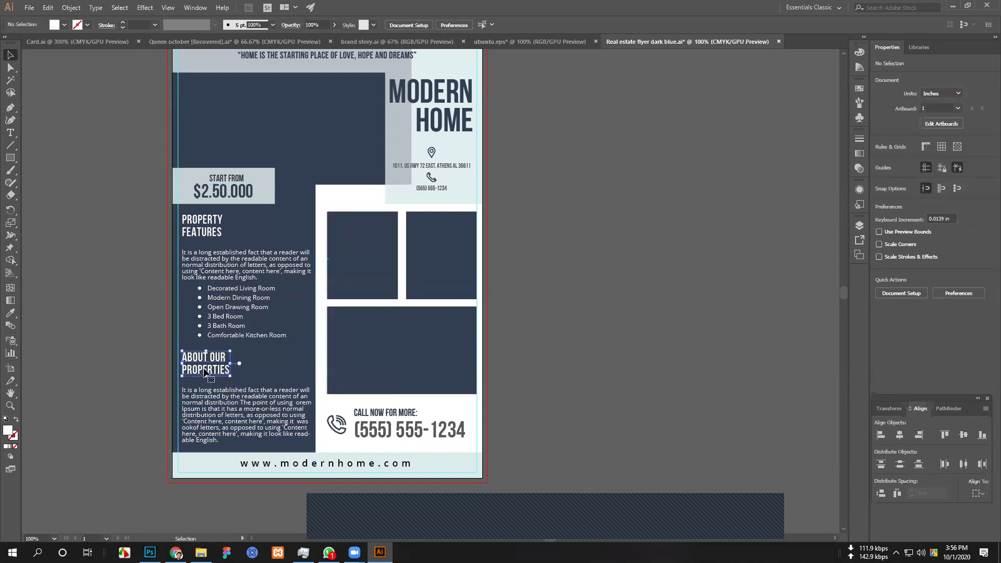
pyautogui.click(208, 326)
pyautogui.click(217, 327)
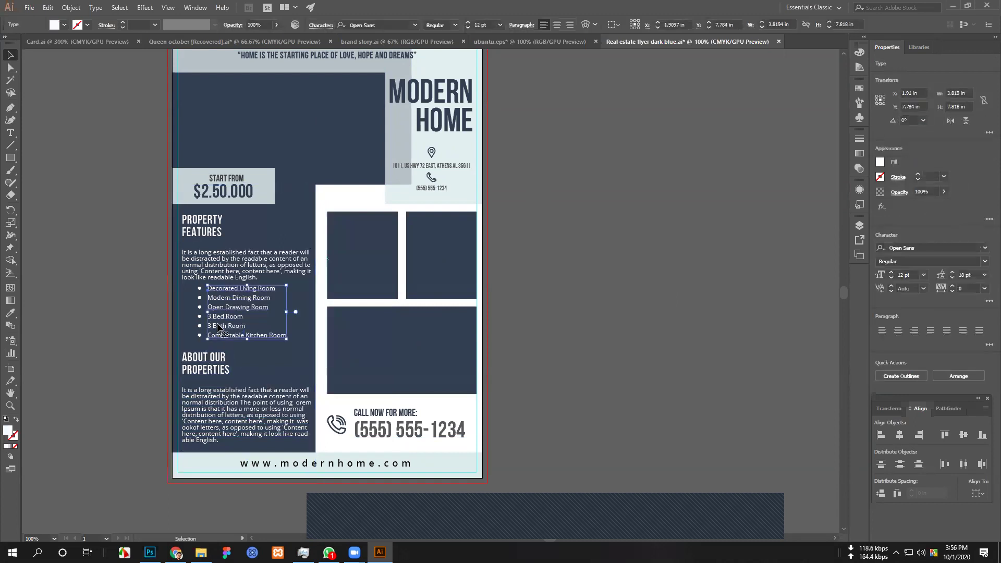
pyautogui.click(227, 260)
pyautogui.click(214, 234)
pyautogui.click(232, 194)
pyautogui.click(655, 248)
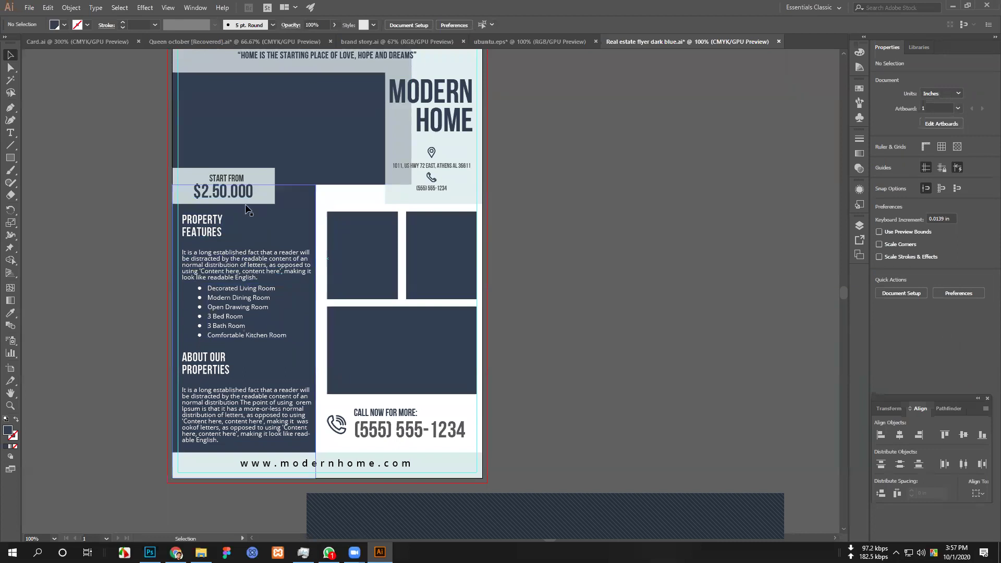
# Change the header image frame's fill to a lighter shade of the navy blue.
pyautogui.click(282, 121)
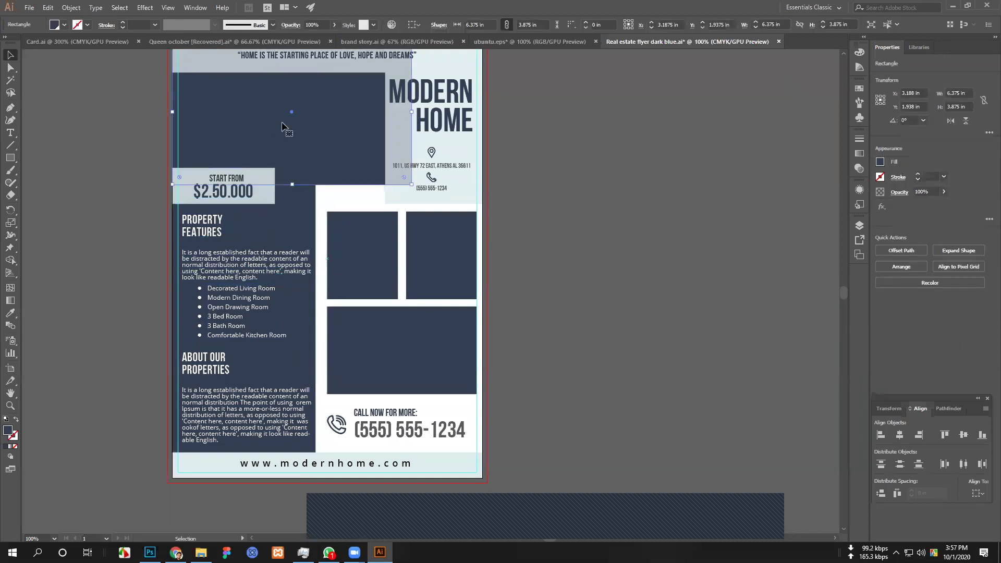
pyautogui.doubleClick(8, 430)
pyautogui.moveTo(710, 210); pyautogui.dragTo(717, 197)
pyautogui.click(914, 125)
pyautogui.click(620, 201)
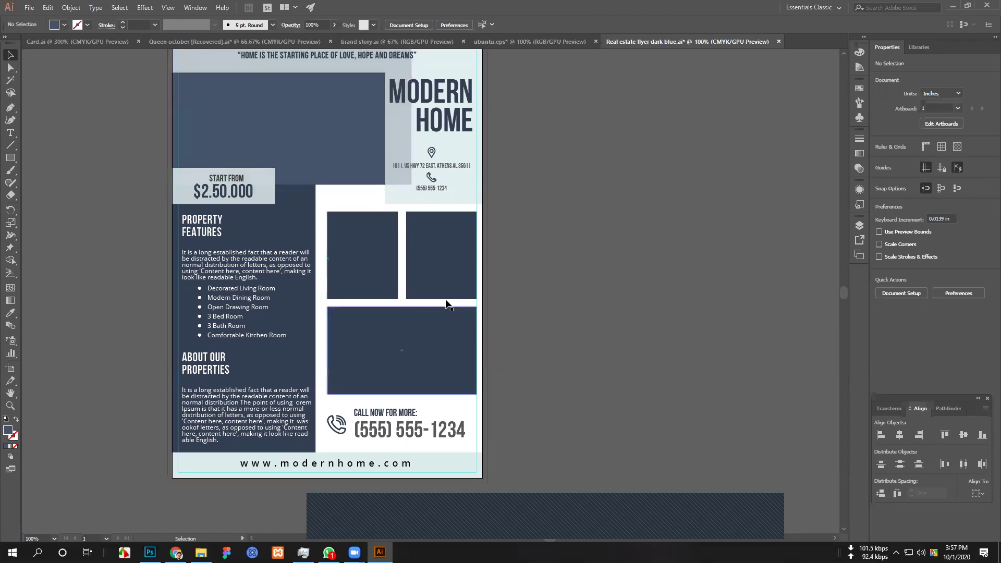
# Save the flyer as an Illustrator CC file named flyer in the Our File folder inside Class 48.
pyautogui.scroll(3, 443, 300)
pyautogui.scroll(-3, 646, 218)
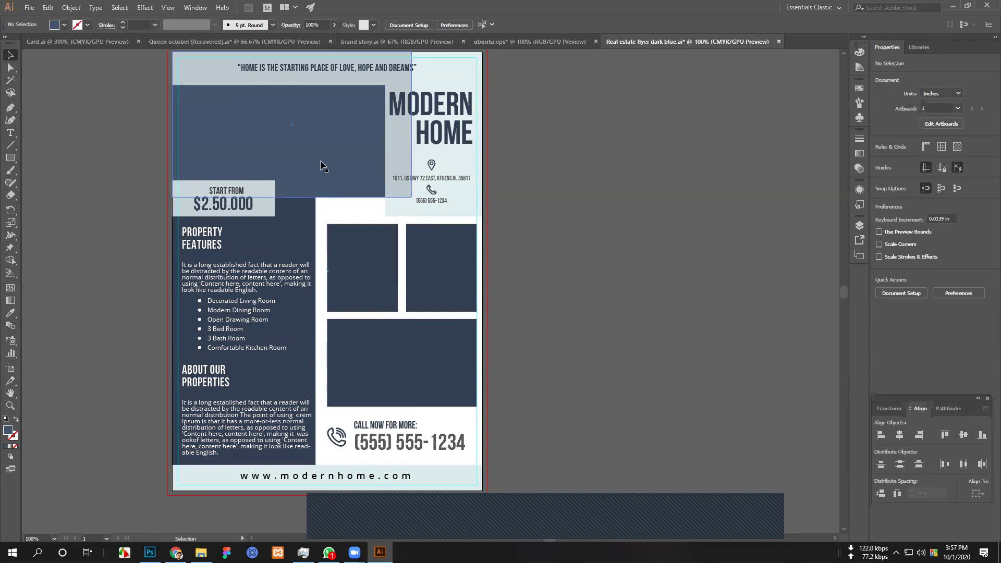
pyautogui.click(28, 7)
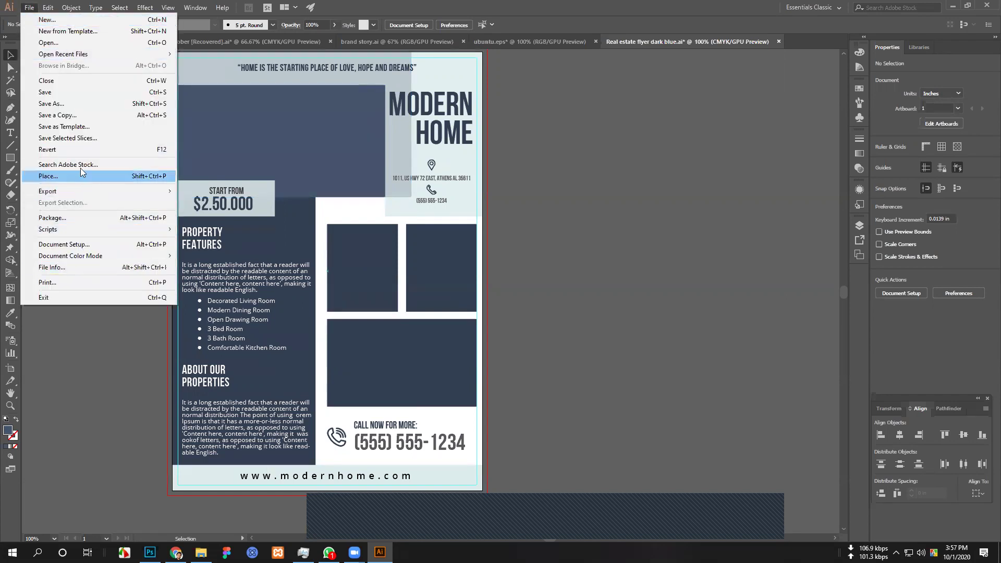
pyautogui.click(64, 104)
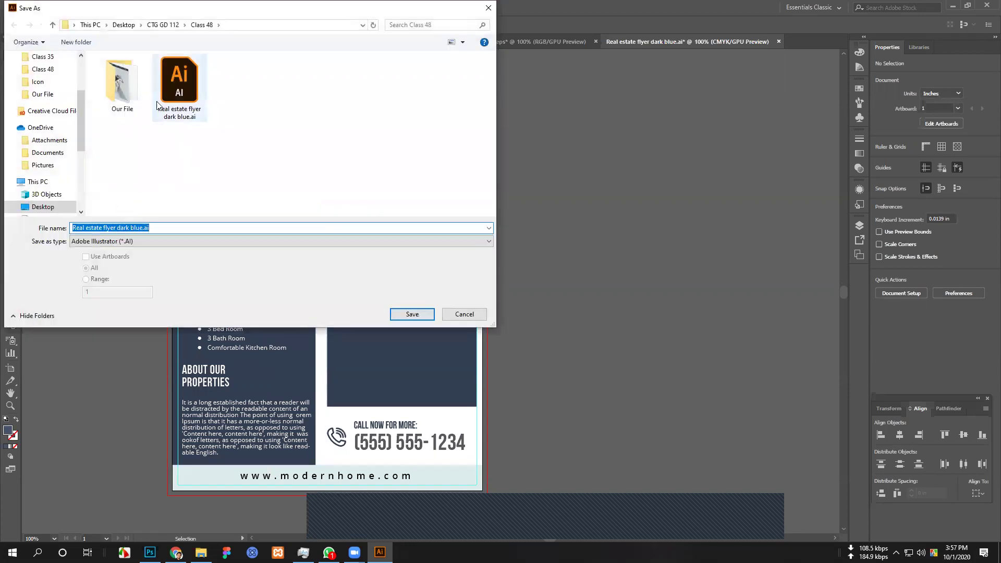
pyautogui.doubleClick(123, 82)
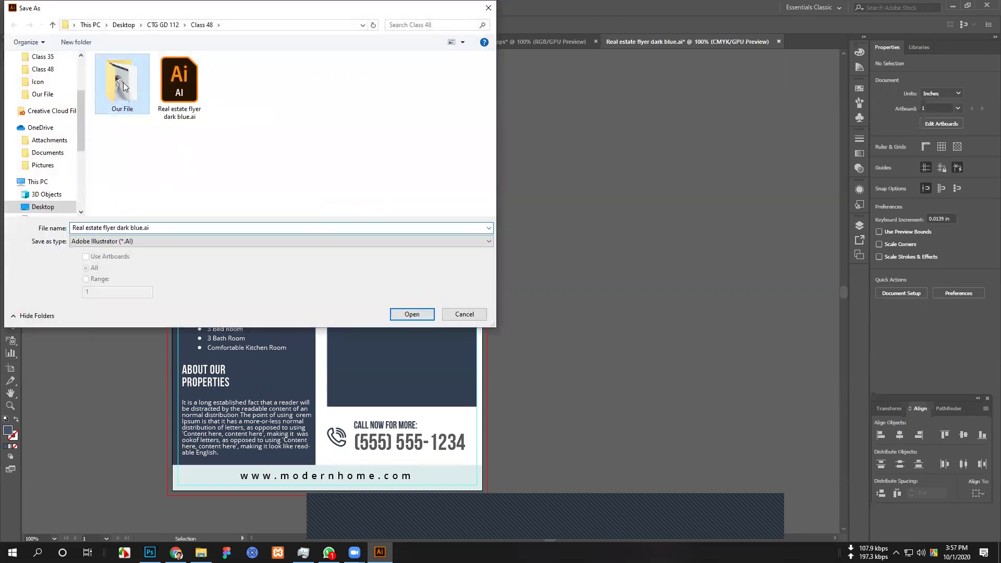
pyautogui.click(110, 231)
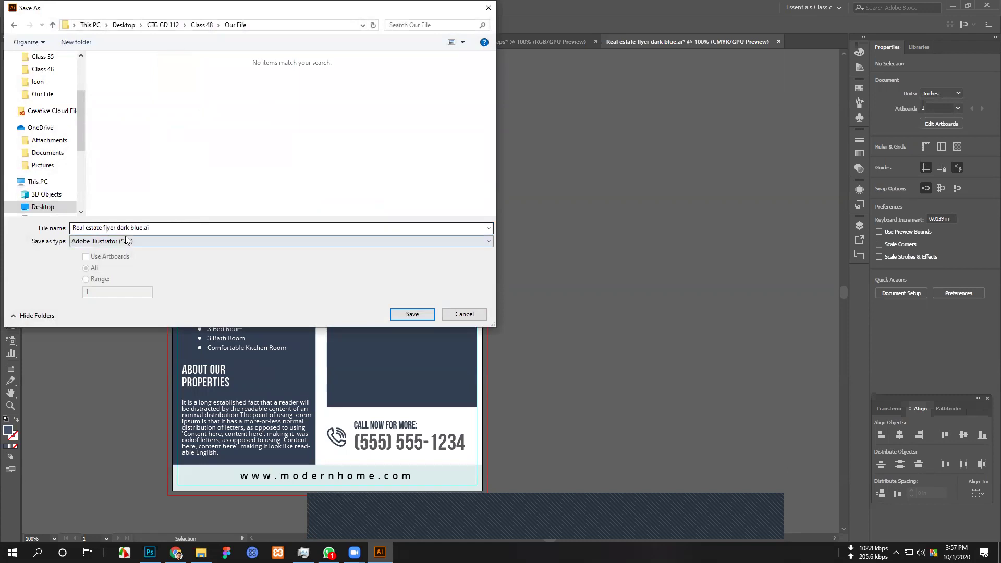
pyautogui.click(141, 230)
pyautogui.doubleClick(170, 228)
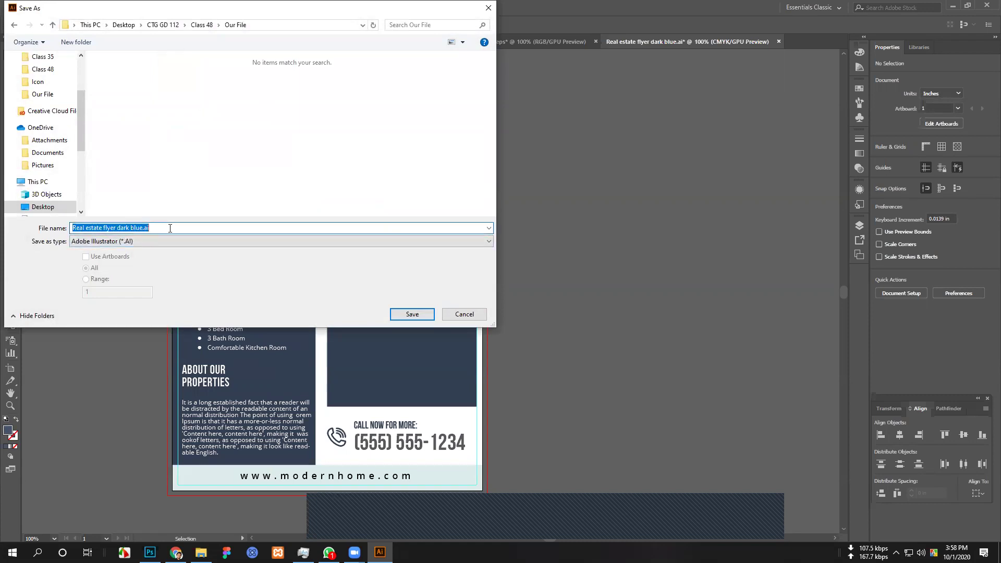
pyautogui.write('flyer')
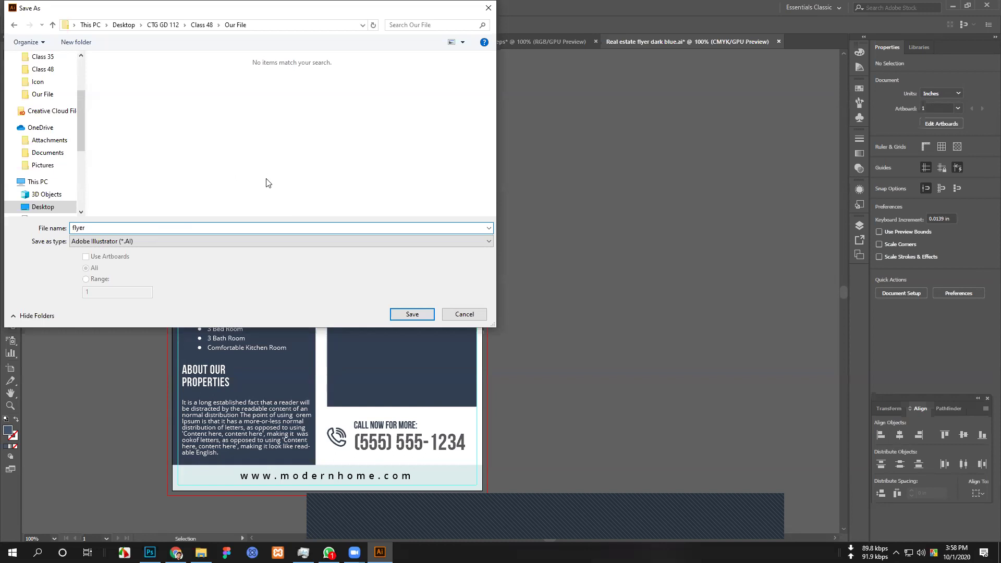
pyautogui.click(411, 315)
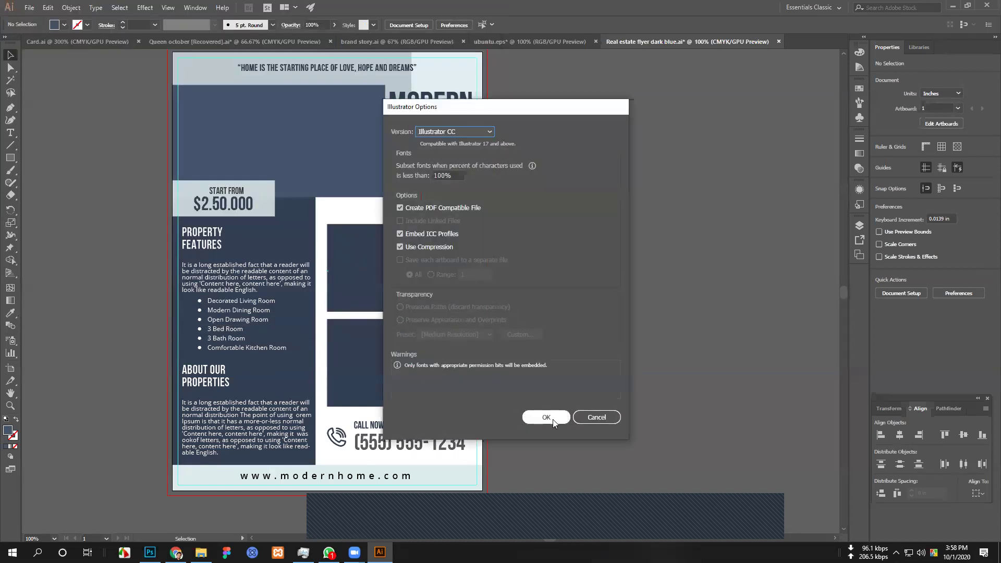
pyautogui.click(554, 420)
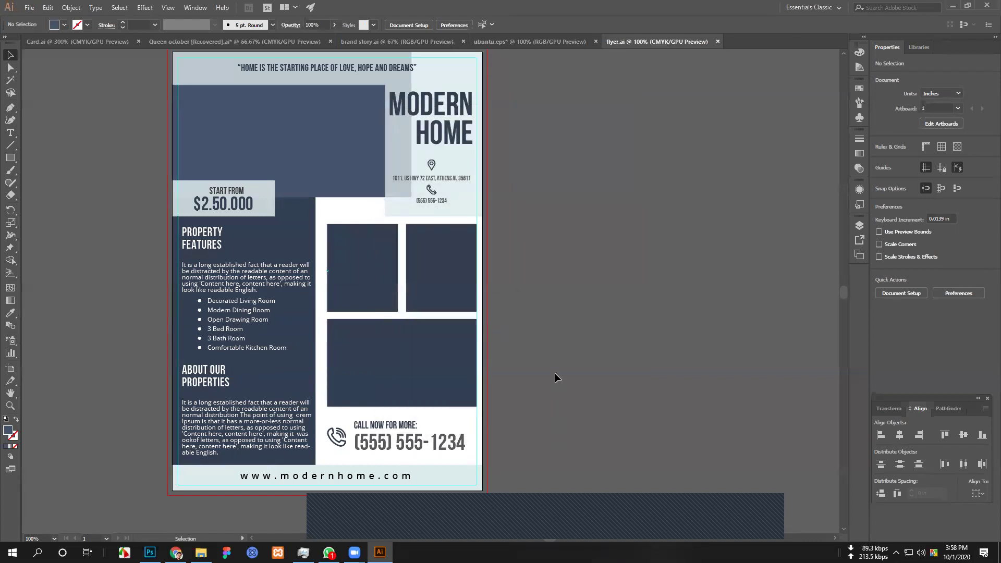
# Switch to File Explorer and check the contents of the Our File folder inside Class 48.
pyautogui.click(201, 552)
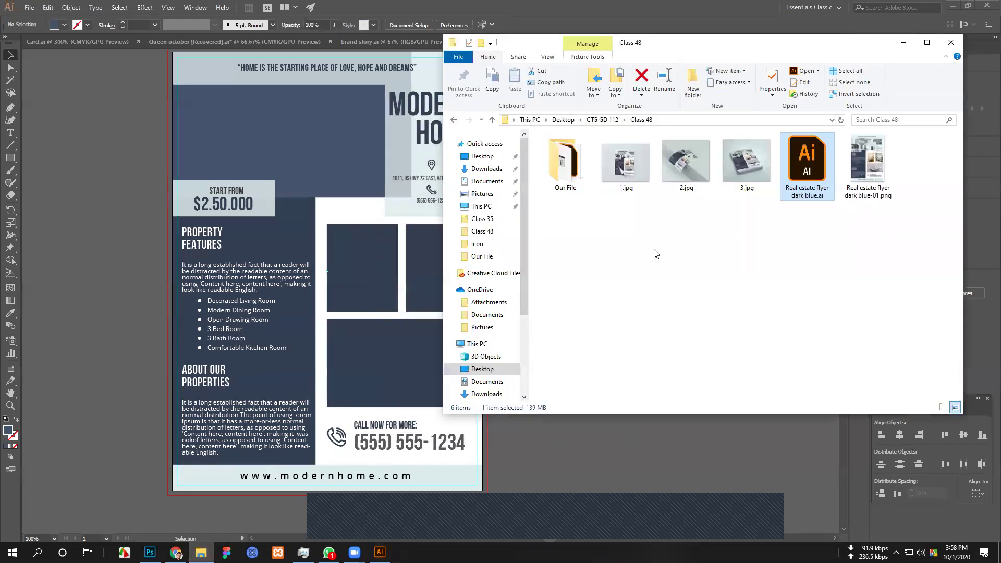
pyautogui.doubleClick(561, 172)
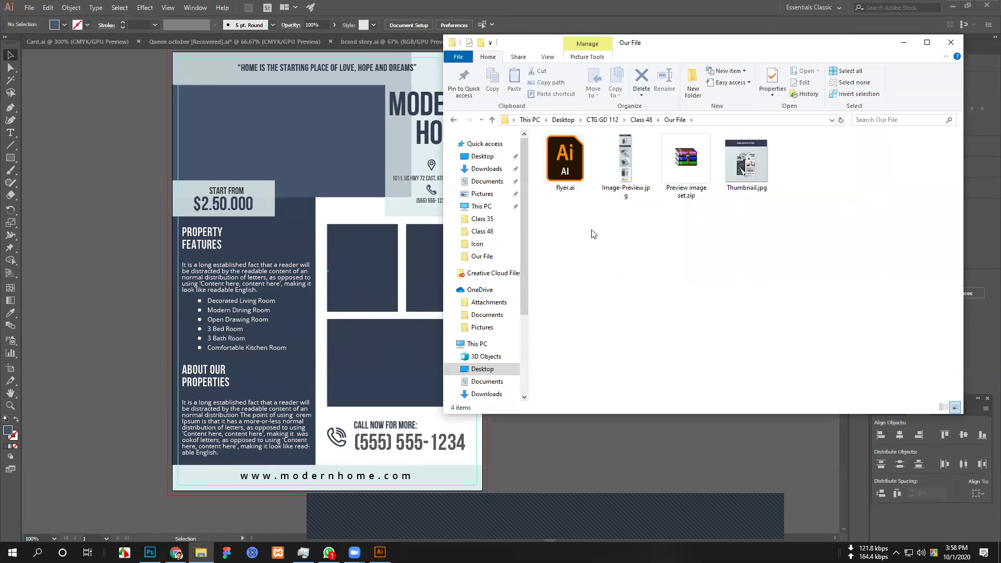
pyautogui.click(92, 290)
pyautogui.click(201, 553)
pyautogui.click(512, 515)
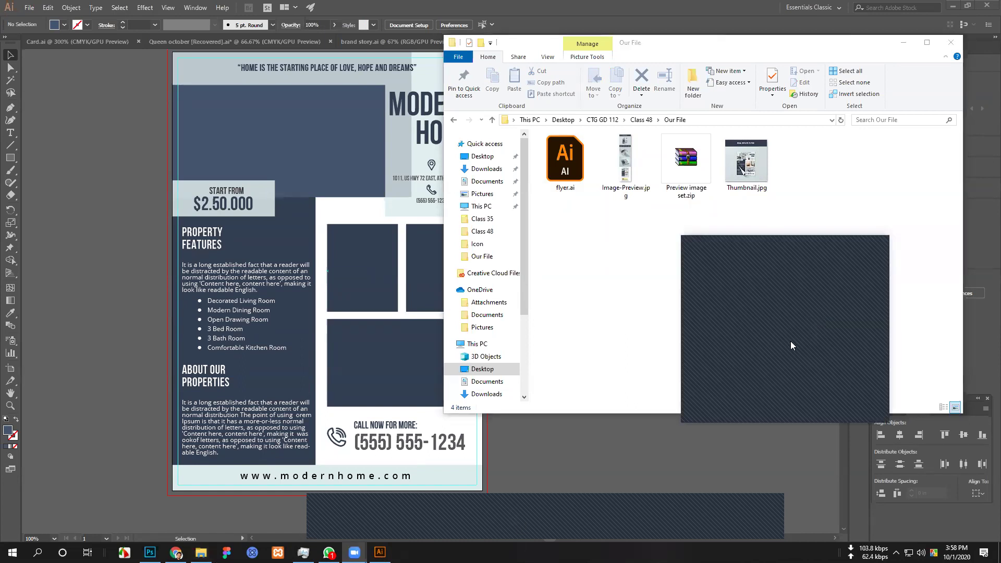
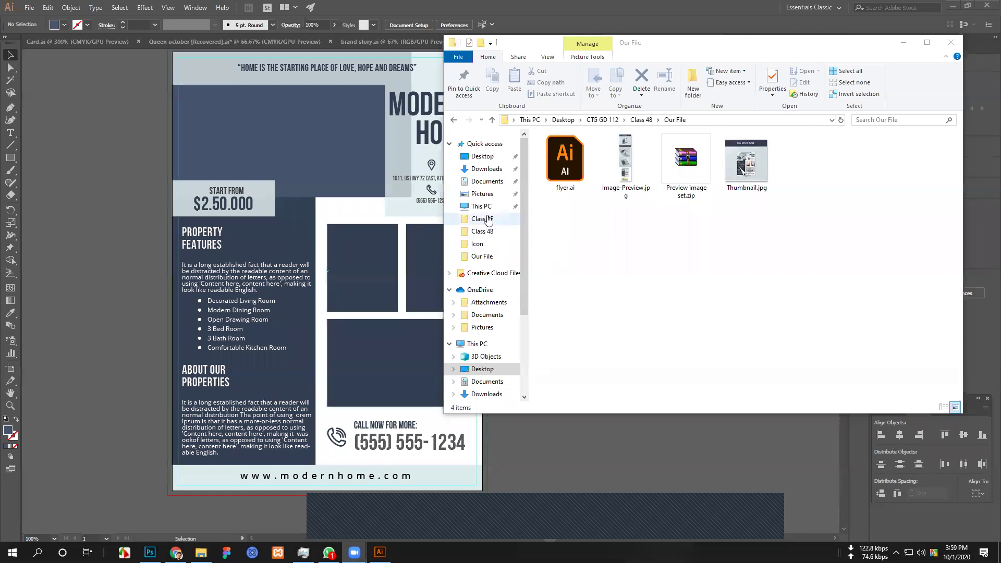
# Go to the GD #104 folder on the Desktop and look through its class folders.
pyautogui.click(480, 235)
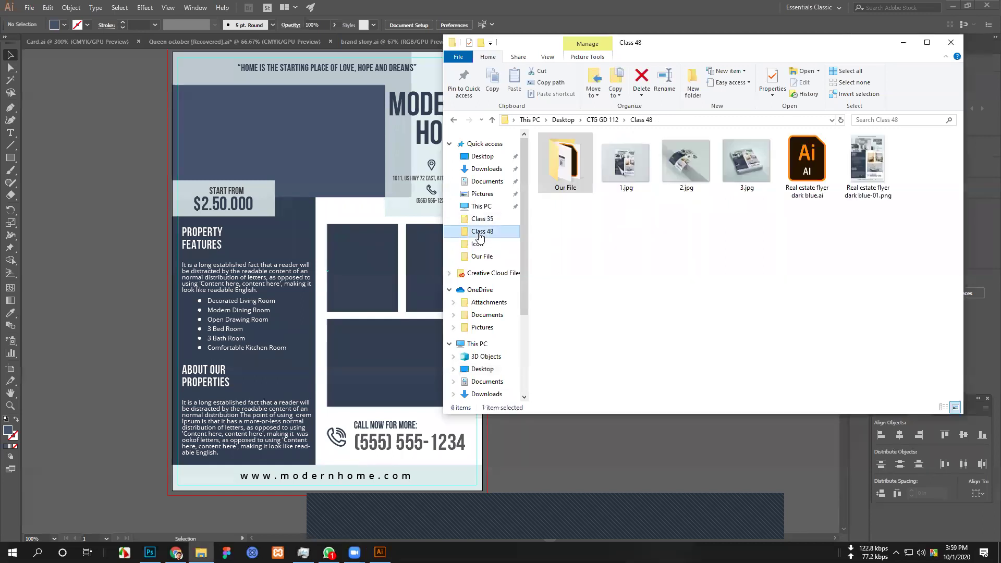
pyautogui.click(602, 120)
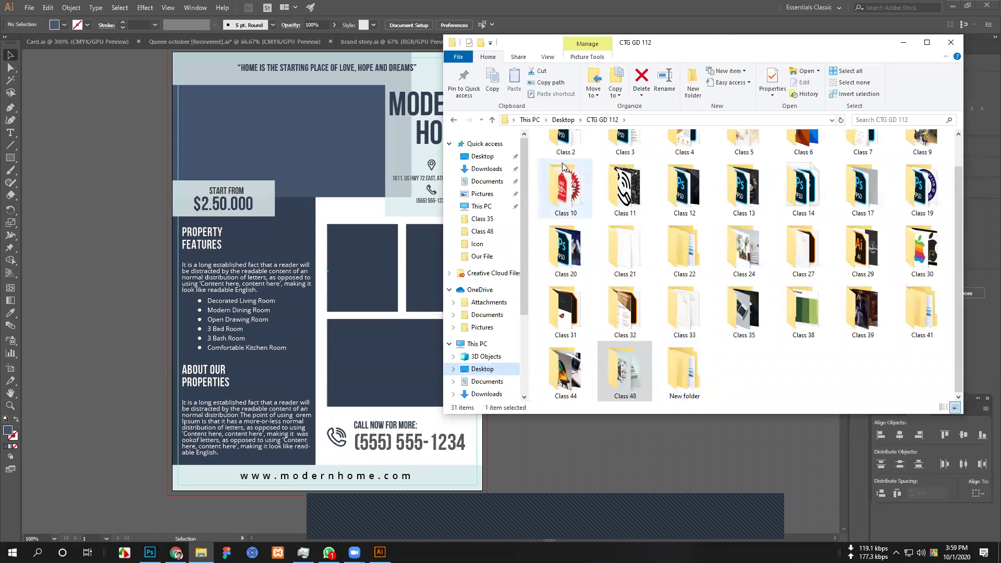
pyautogui.click(568, 120)
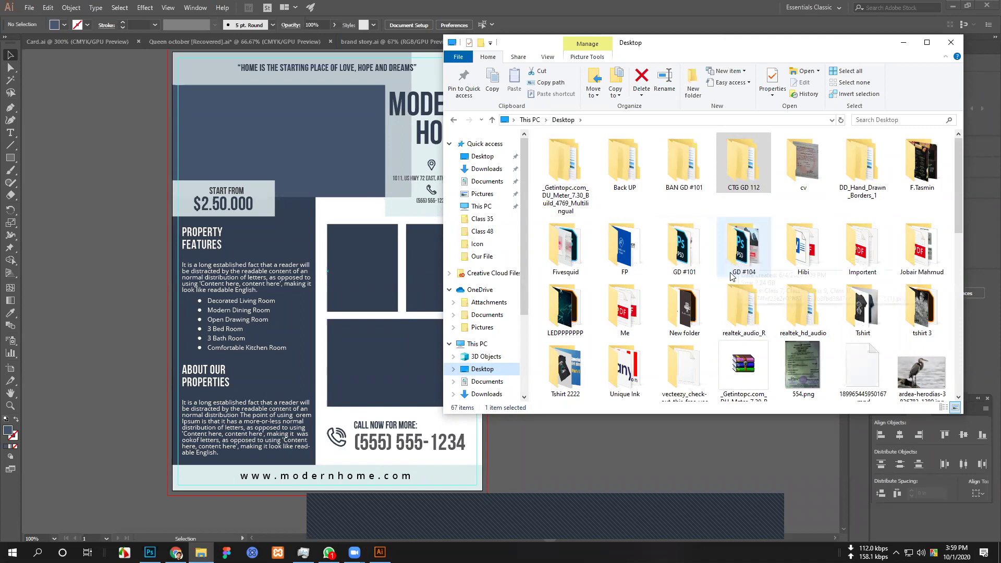
pyautogui.doubleClick(753, 250)
pyautogui.scroll(-5, 659, 329)
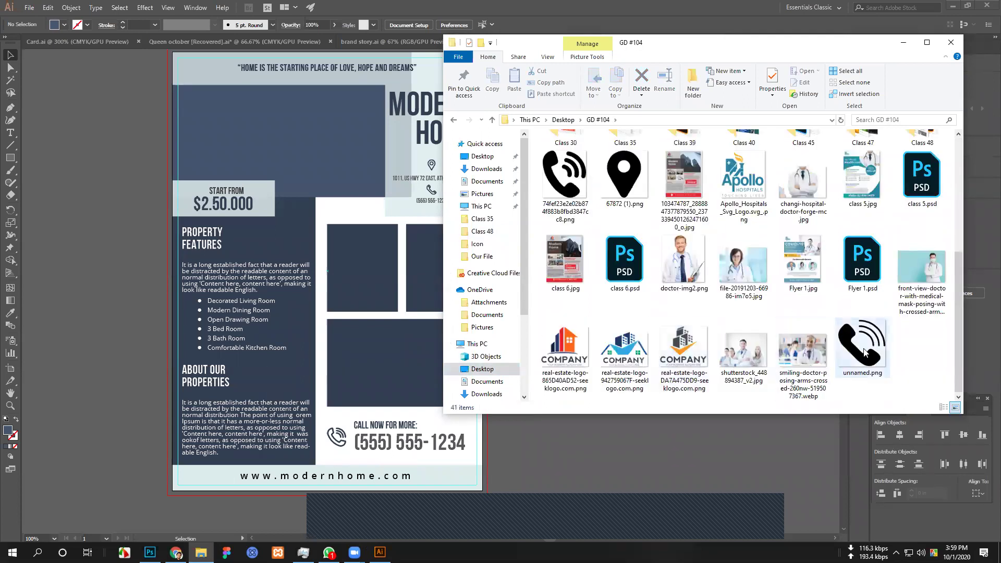
pyautogui.scroll(3, 658, 239)
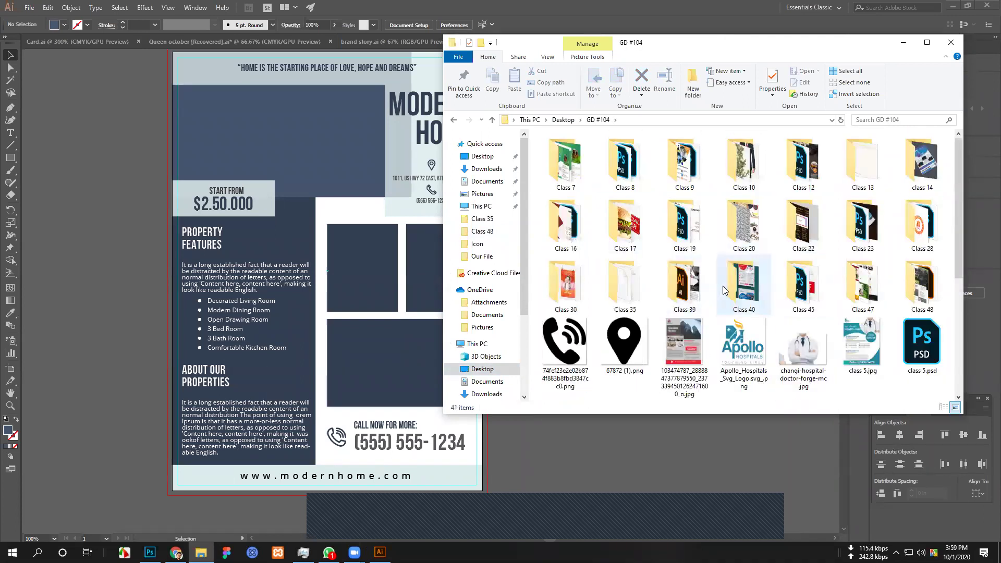
pyautogui.scroll(-3, 650, 276)
pyautogui.scroll(3, 642, 315)
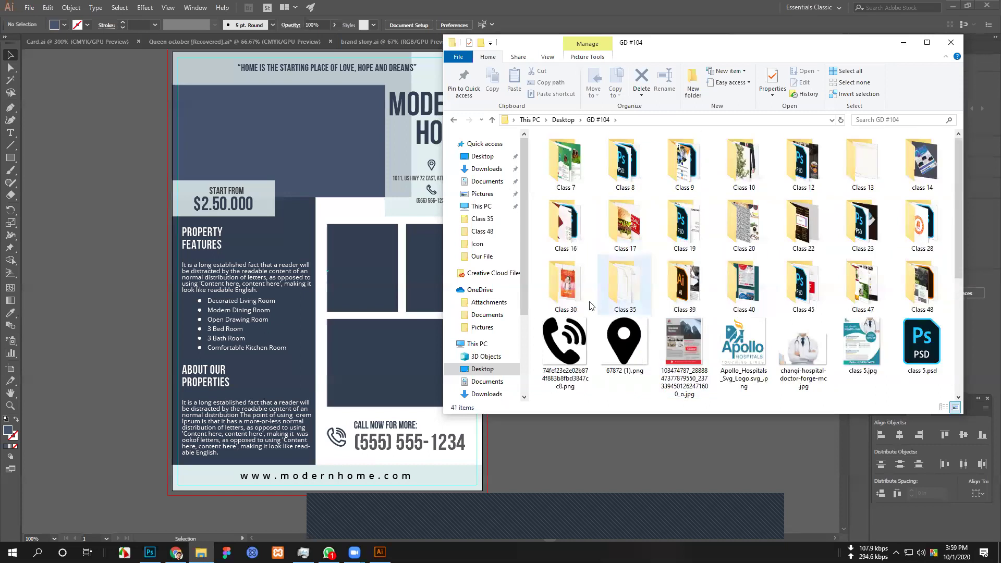
# Copy Readme.txt from the Class 48 > All color > Main File folder of GD #104.
pyautogui.doubleClick(930, 302)
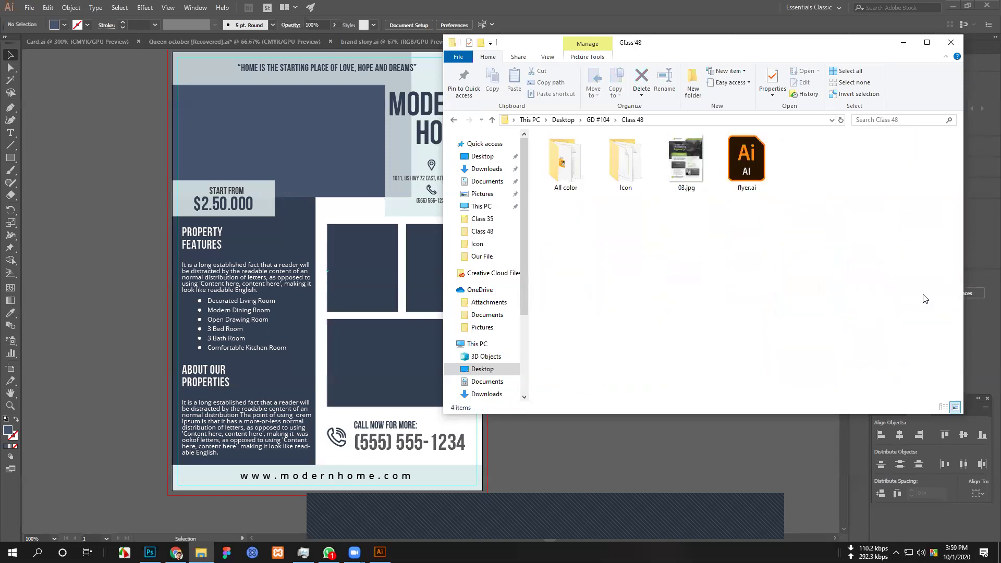
pyautogui.doubleClick(569, 166)
pyautogui.doubleClick(567, 190)
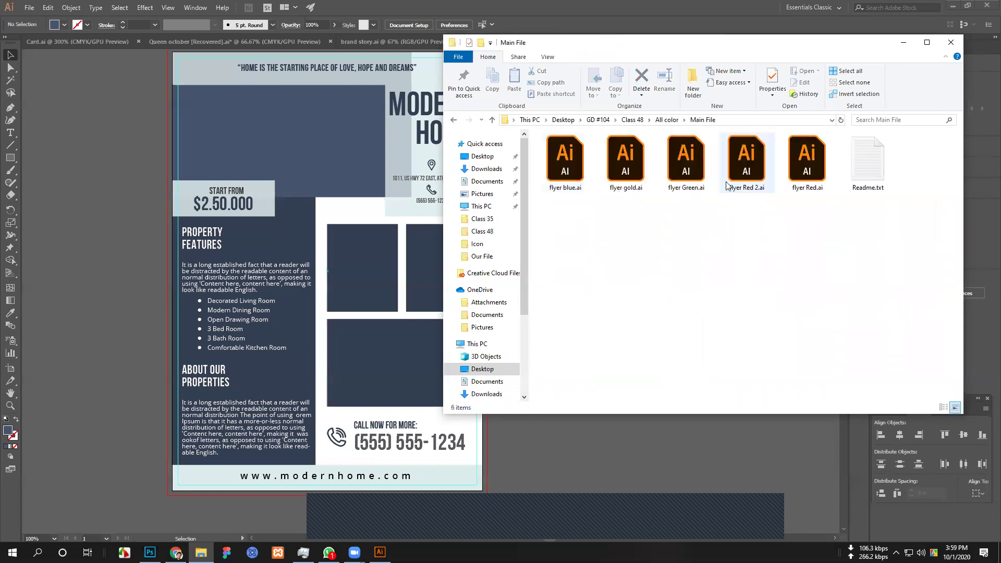
pyautogui.click(872, 188)
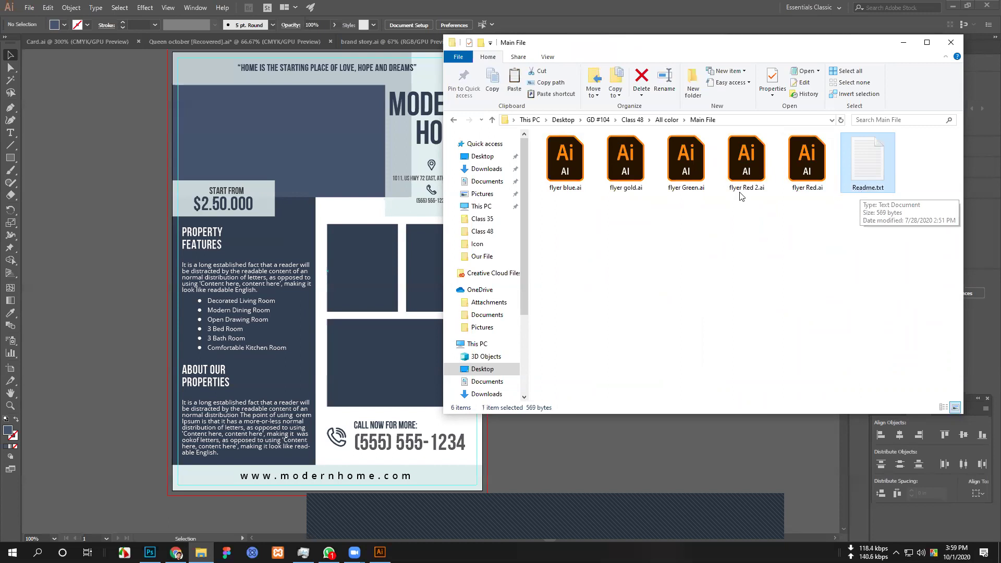
# Paste the Readme.txt copy into the Our File folder of CTG GD 112's Class 48 and open it.
pyautogui.click(483, 231)
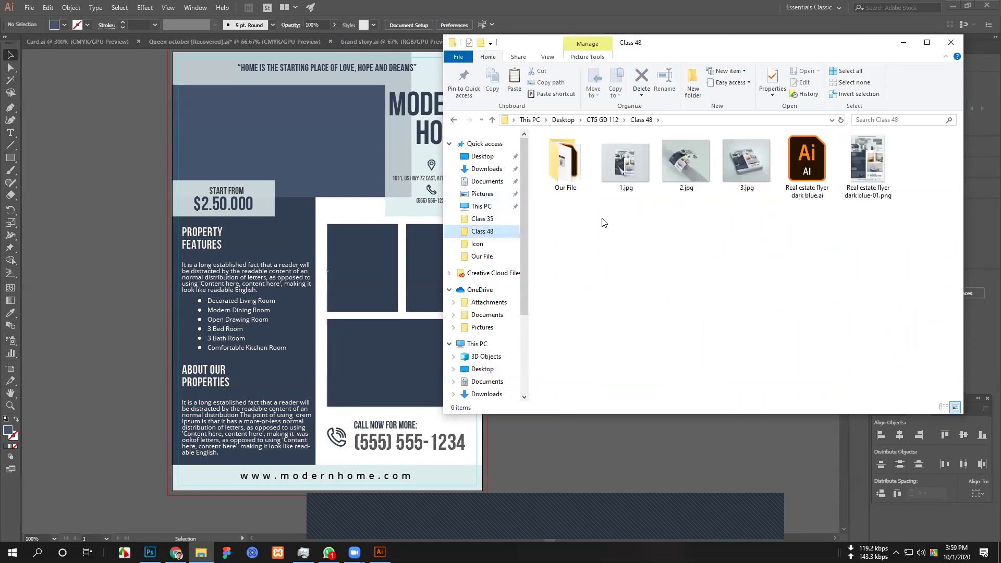
pyautogui.doubleClick(573, 182)
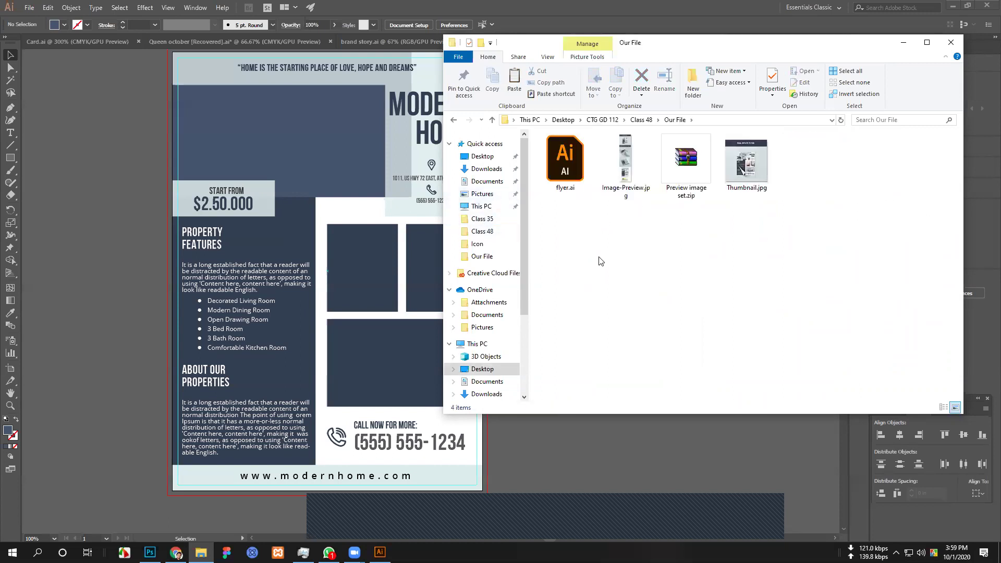
pyautogui.rightClick(601, 261)
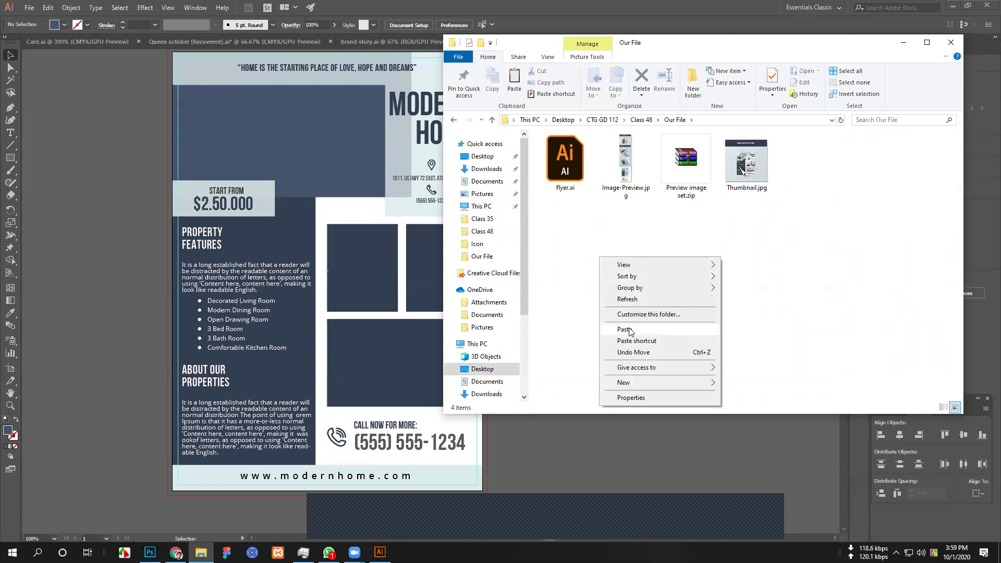
pyautogui.click(631, 329)
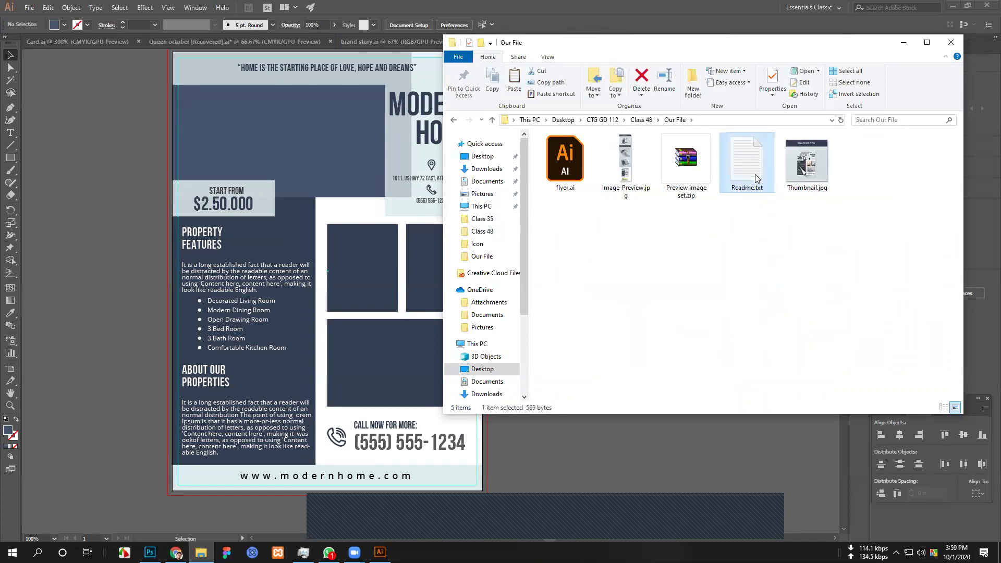
pyautogui.doubleClick(750, 172)
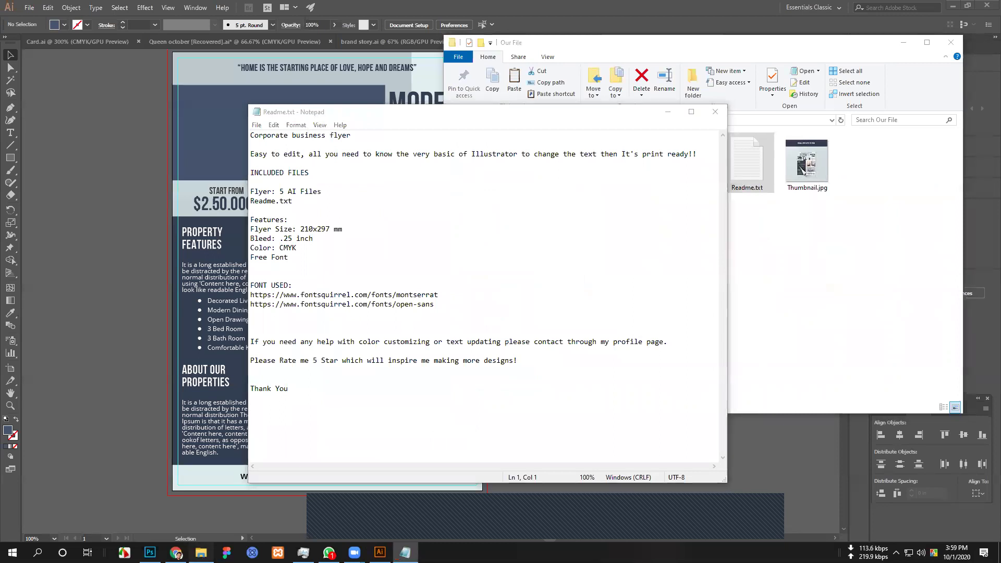
# Replace the Readme's title line with "Real Estate Flyer", copied from the item name on the GraphicRiver upload form in the browser.
pyautogui.click(200, 553)
pyautogui.click(176, 553)
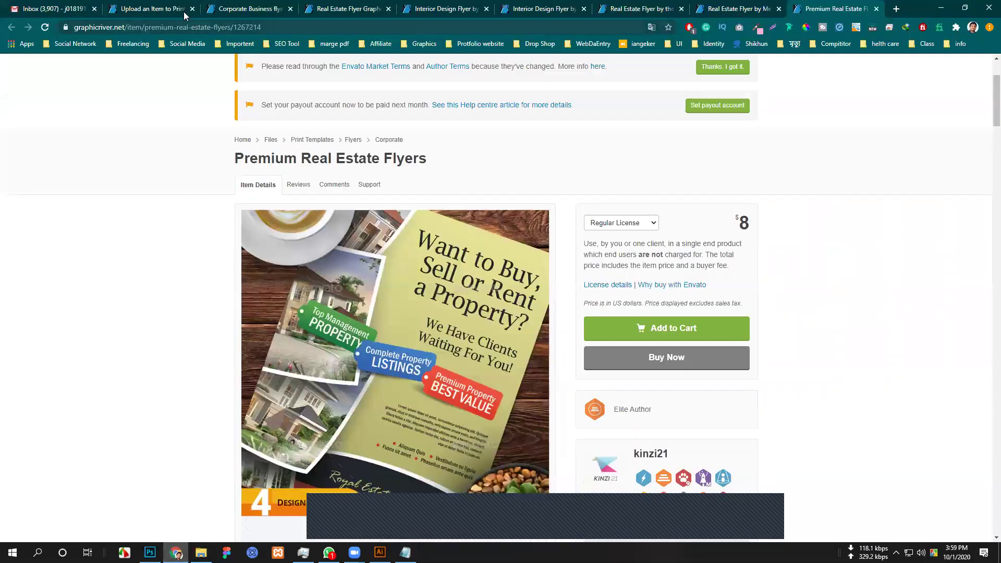
pyautogui.click(184, 12)
pyautogui.scroll(10, 373, 312)
pyautogui.tripleClick(374, 359)
pyautogui.hotkey('ctrl', 'c')
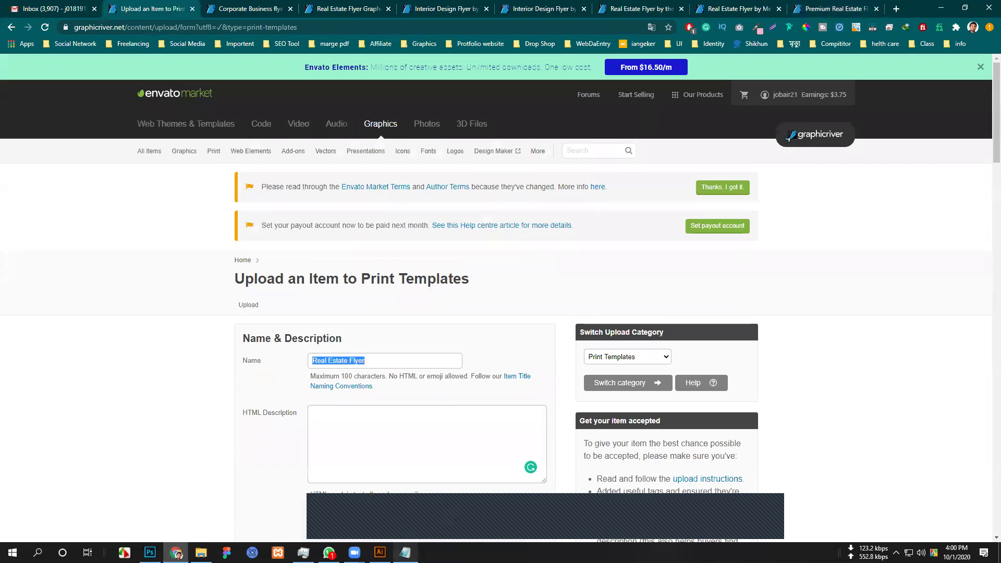
pyautogui.click(406, 553)
pyautogui.moveTo(351, 136); pyautogui.dragTo(236, 139)
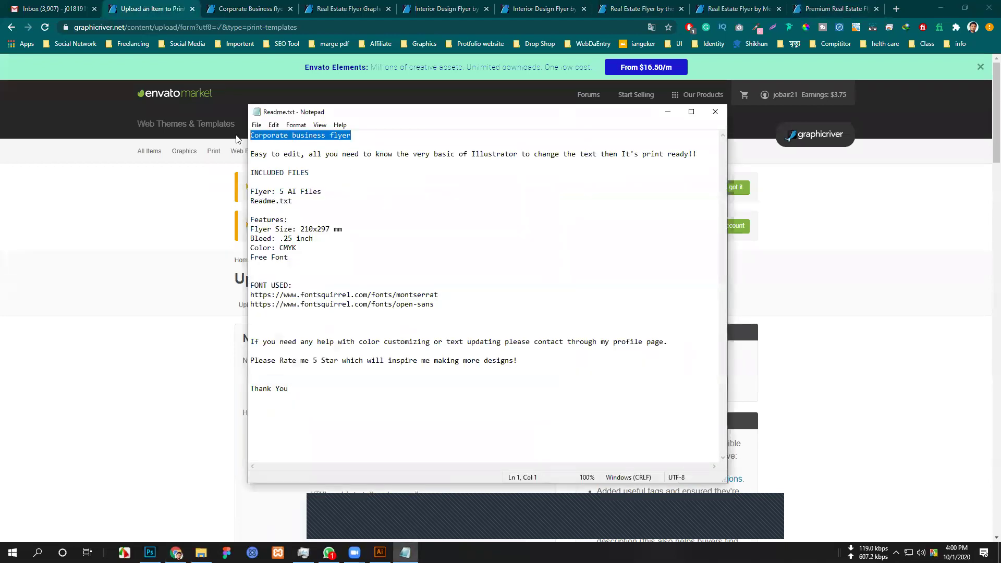
pyautogui.hotkey('ctrl', 'v')
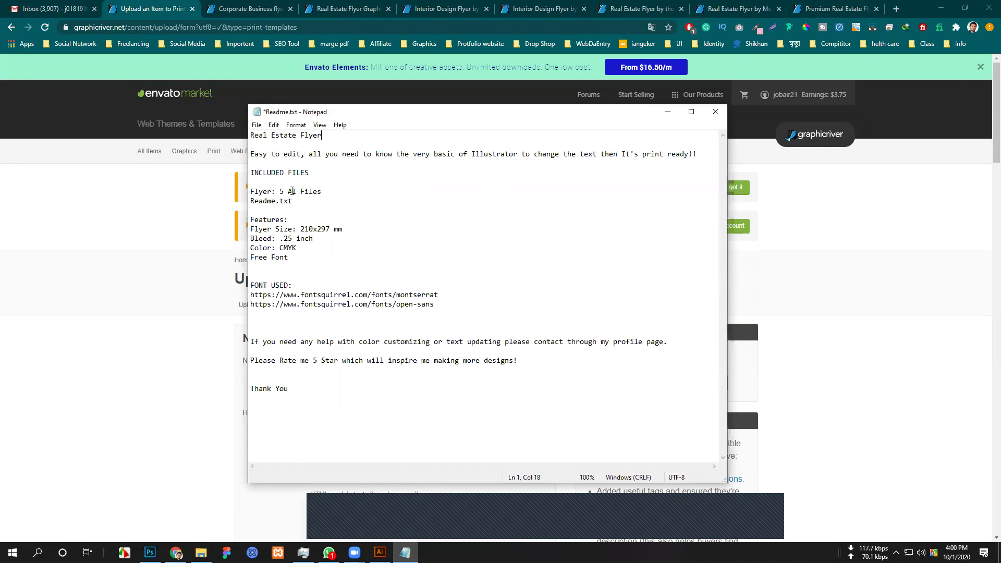
# Set the Readme's flyer count to 1 AI Files and consult the Corporate Business flyer listing's description on GraphicRiver.
pyautogui.moveTo(284, 191); pyautogui.dragTo(280, 191)
pyautogui.hotkey('alt', 'Tab')
pyautogui.click(242, 13)
pyautogui.scroll(-15, 143, 333)
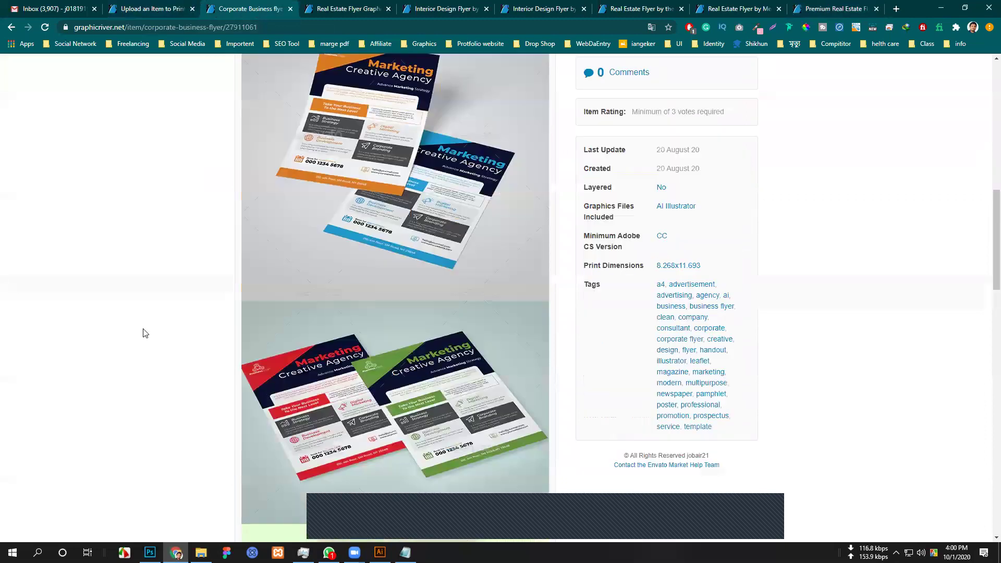
pyautogui.scroll(-2, 150, 336)
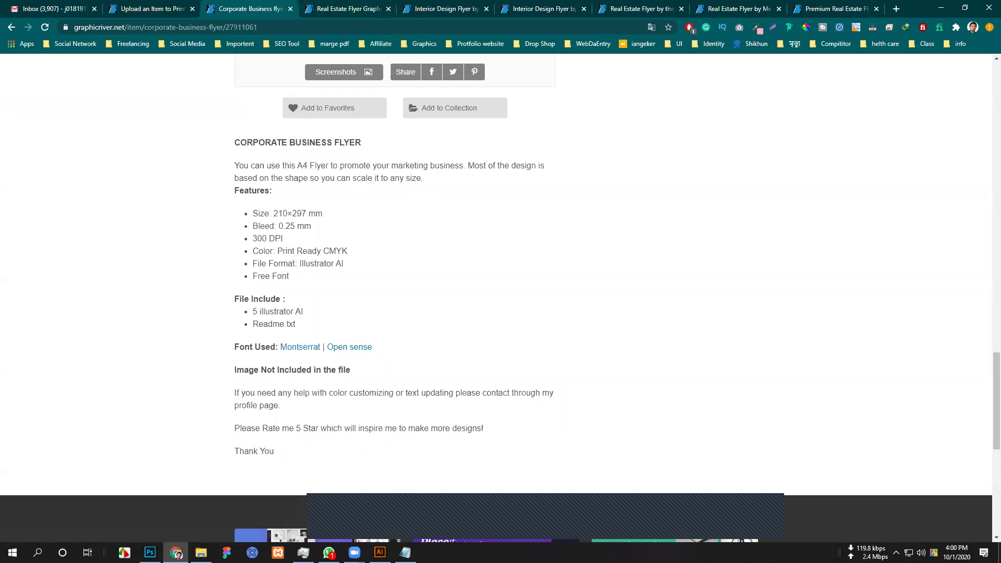
pyautogui.click(427, 486)
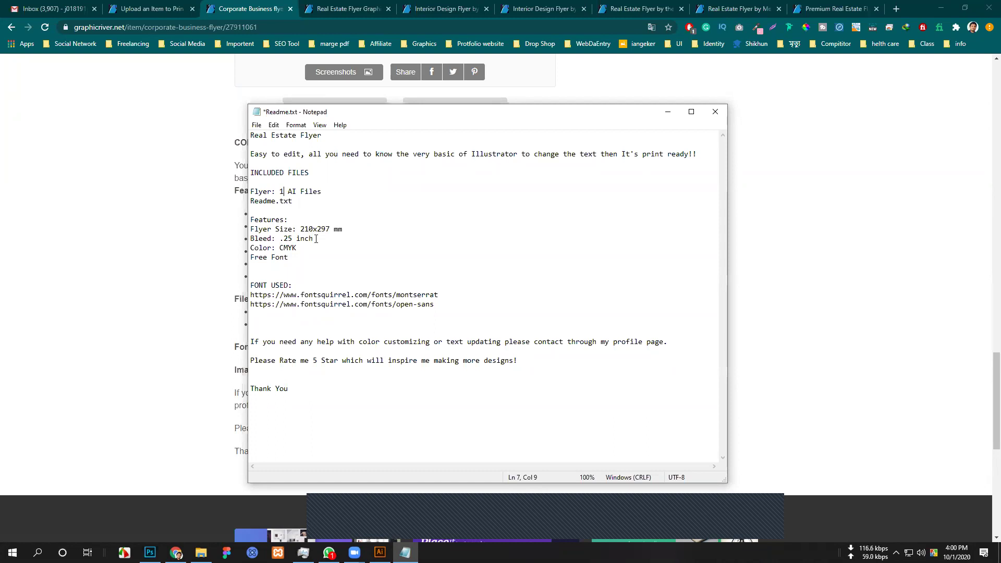
pyautogui.click(151, 552)
pyautogui.click(30, 7)
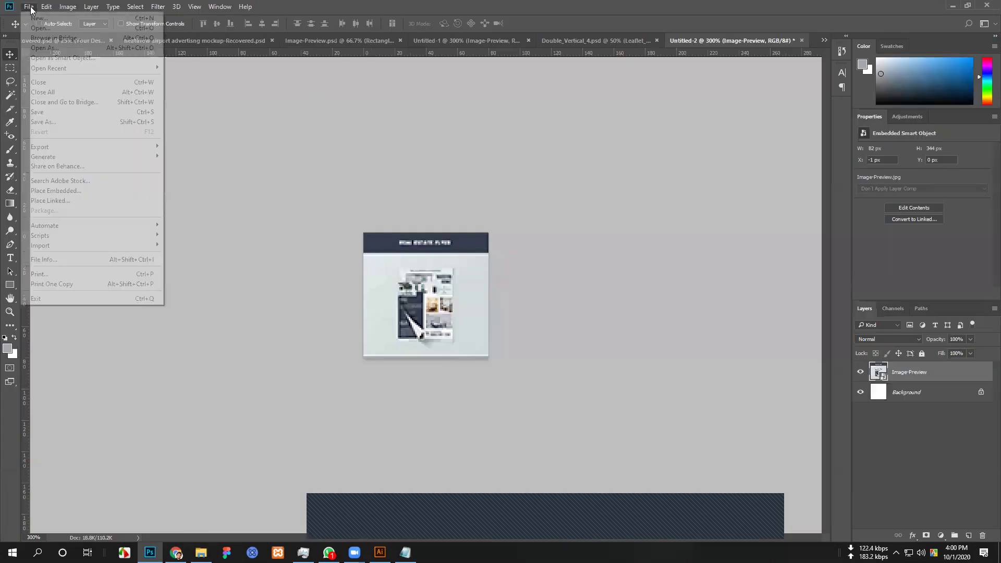
pyautogui.click(40, 19)
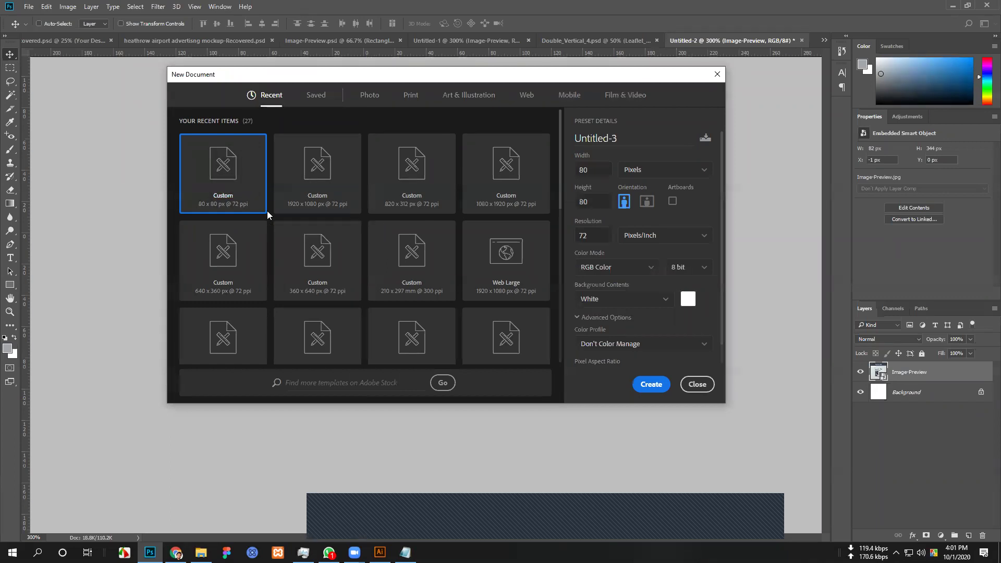
pyautogui.click(716, 77)
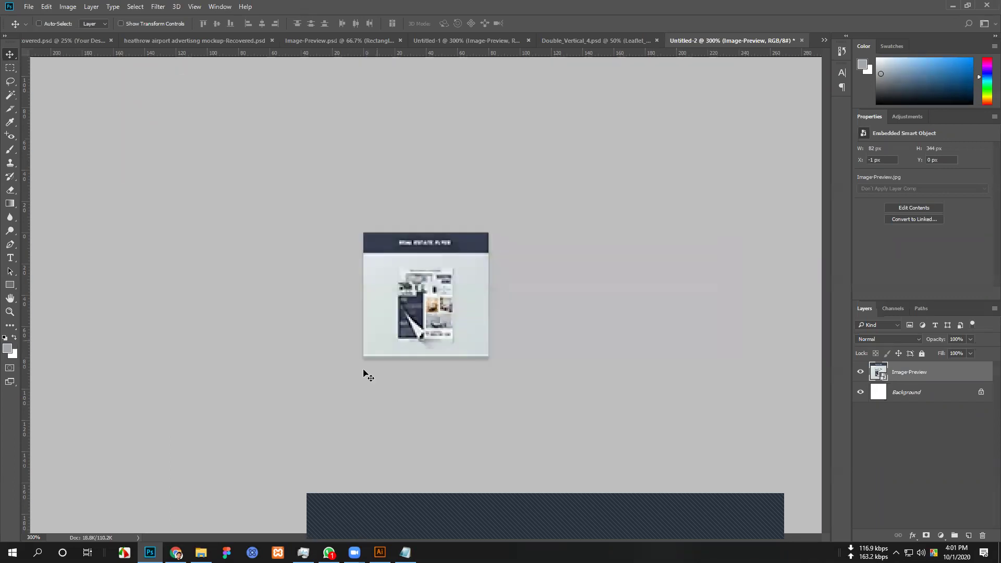
# Compare the Readme's features section with the Corporate Business flyer listing's description in the browser, returning to the Readme.
pyautogui.click(405, 552)
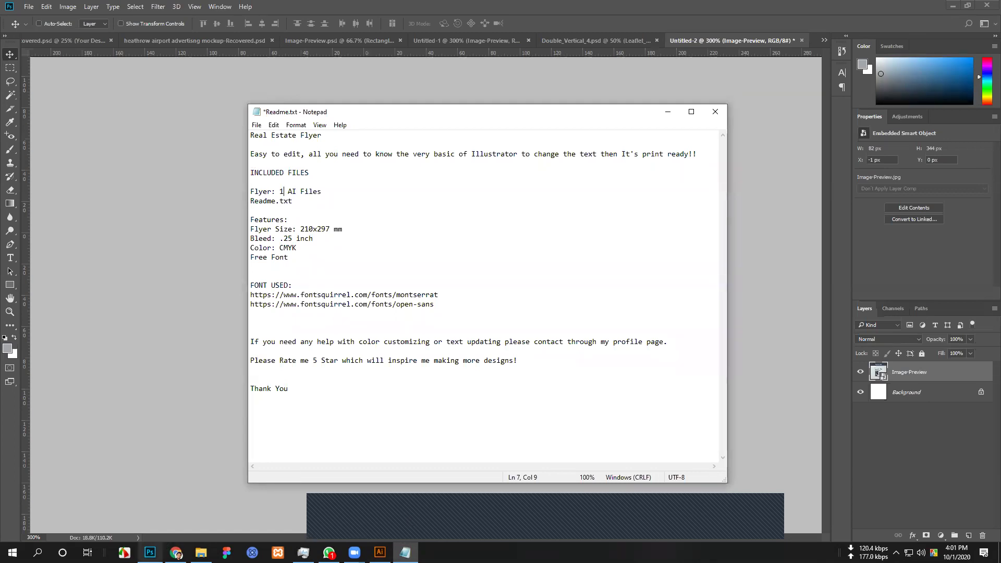
pyautogui.click(176, 552)
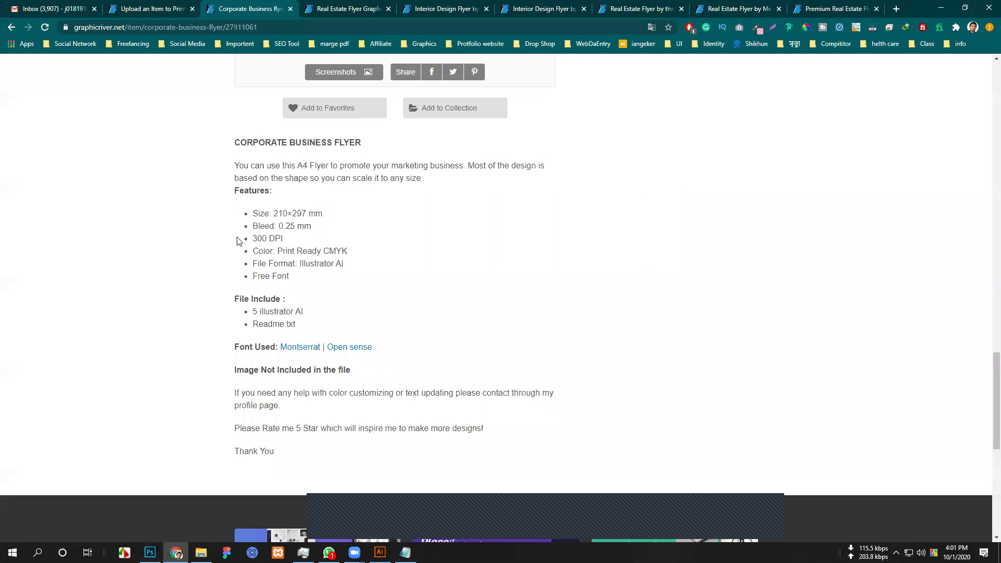
pyautogui.click(405, 553)
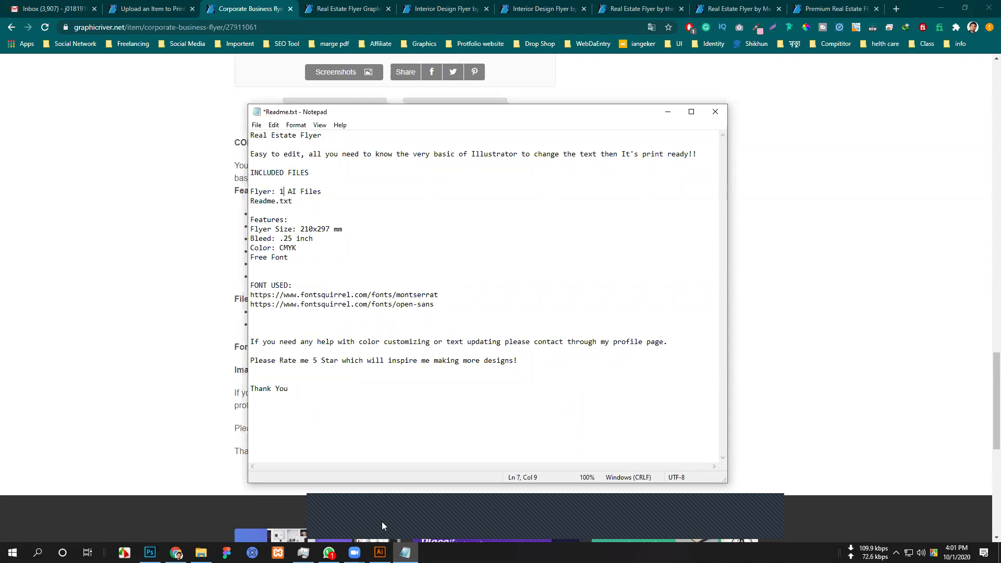
# Switch to Illustrator and check which fonts the headings, tagline, price, body copy and website line in flyer.ai use.
pyautogui.click(380, 552)
pyautogui.click(442, 132)
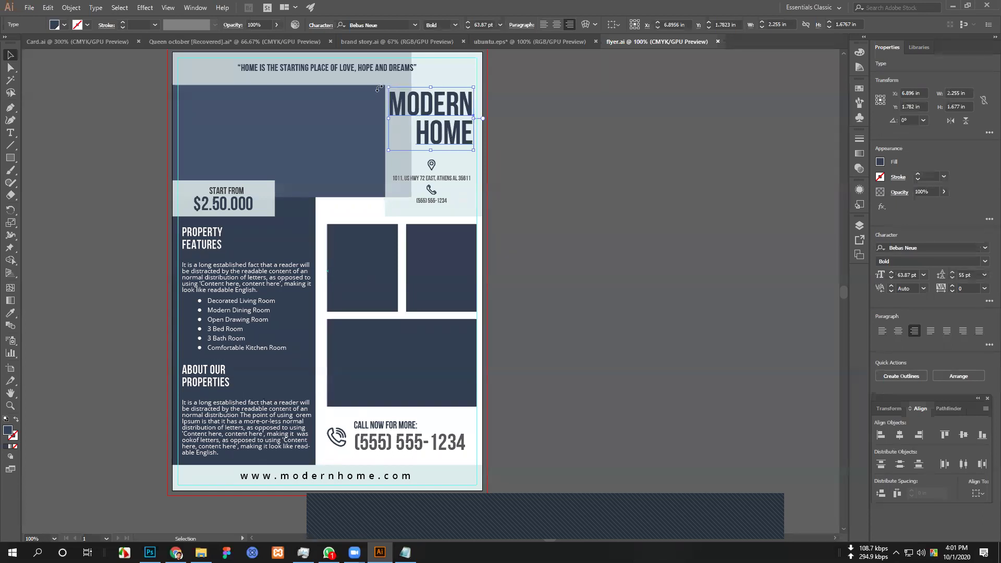
pyautogui.click(358, 65)
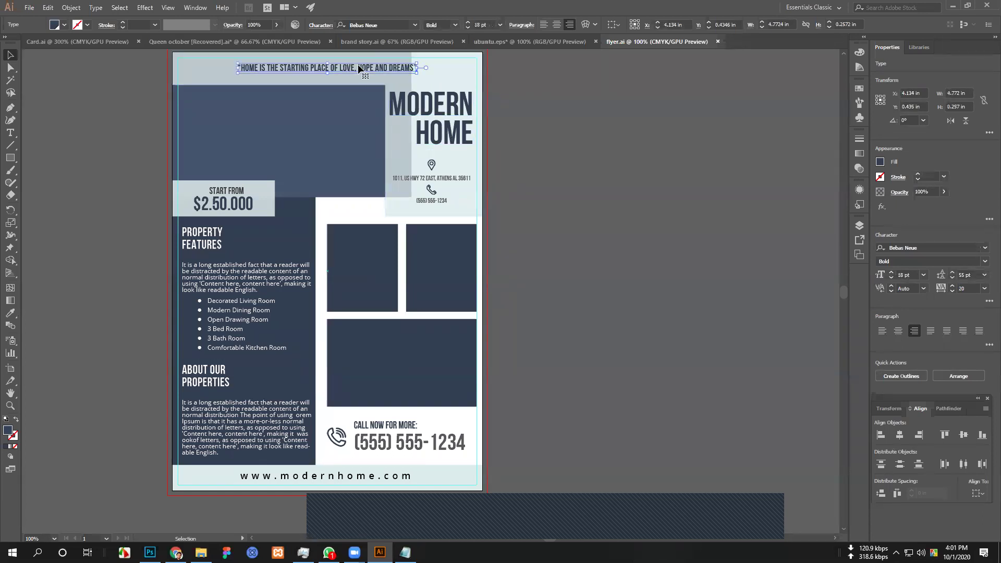
pyautogui.click(443, 111)
pyautogui.click(346, 70)
pyautogui.click(238, 206)
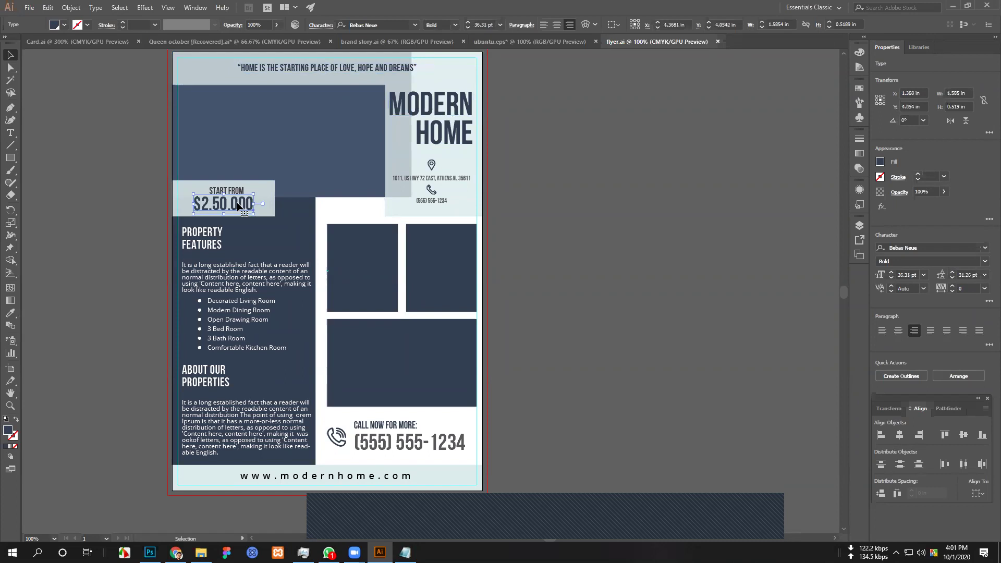
pyautogui.click(233, 276)
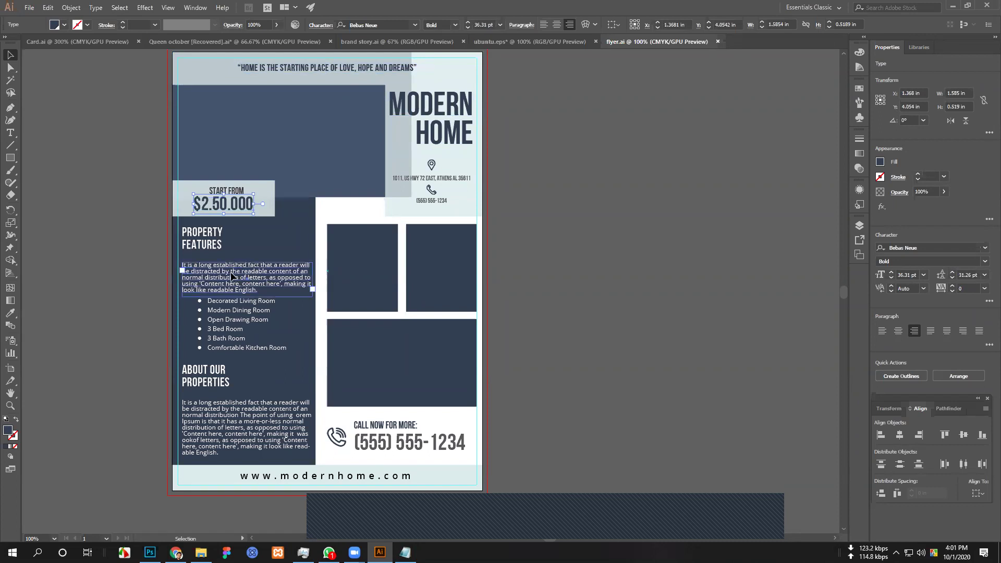
pyautogui.click(211, 247)
pyautogui.click(228, 338)
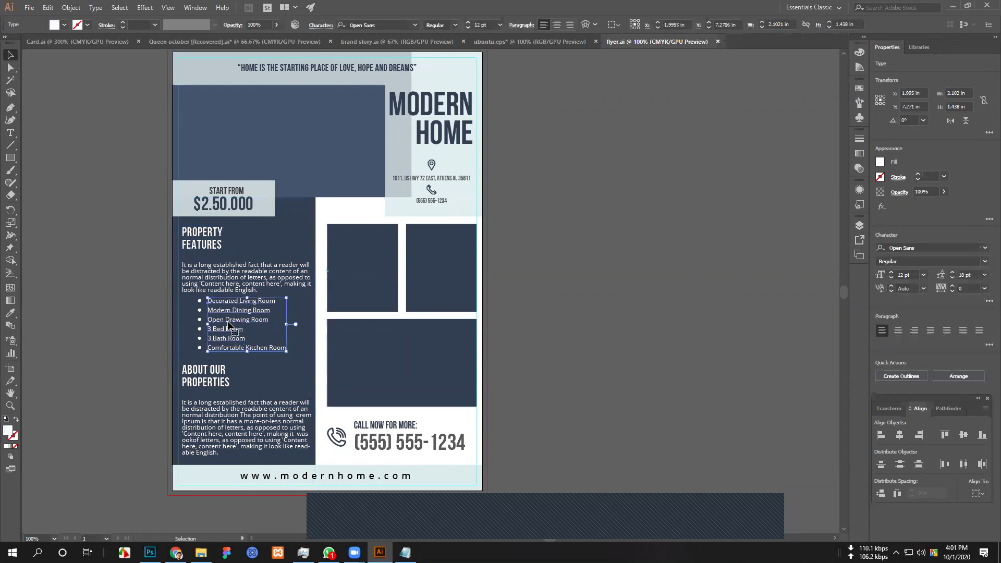
pyautogui.click(222, 410)
pyautogui.click(211, 384)
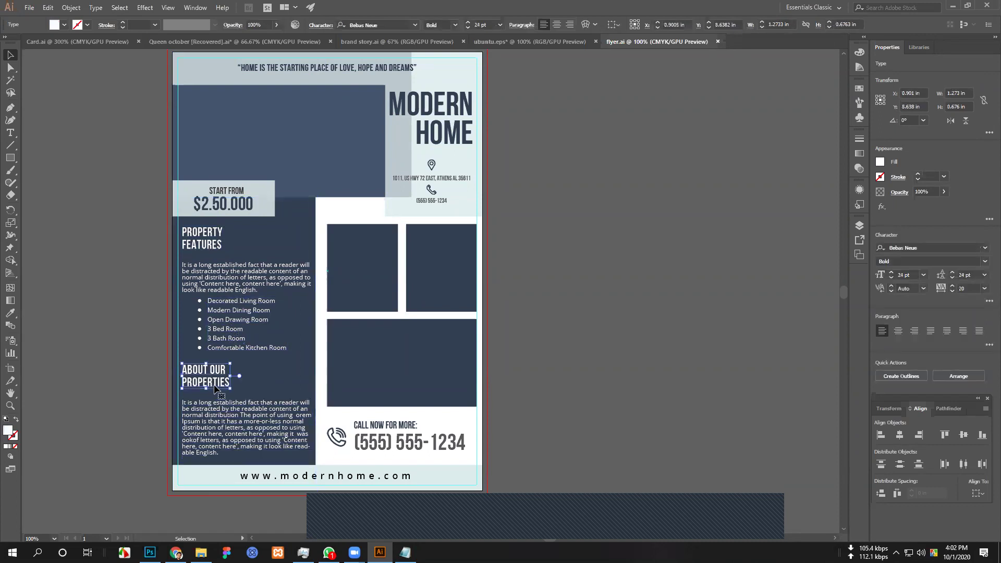
pyautogui.click(377, 443)
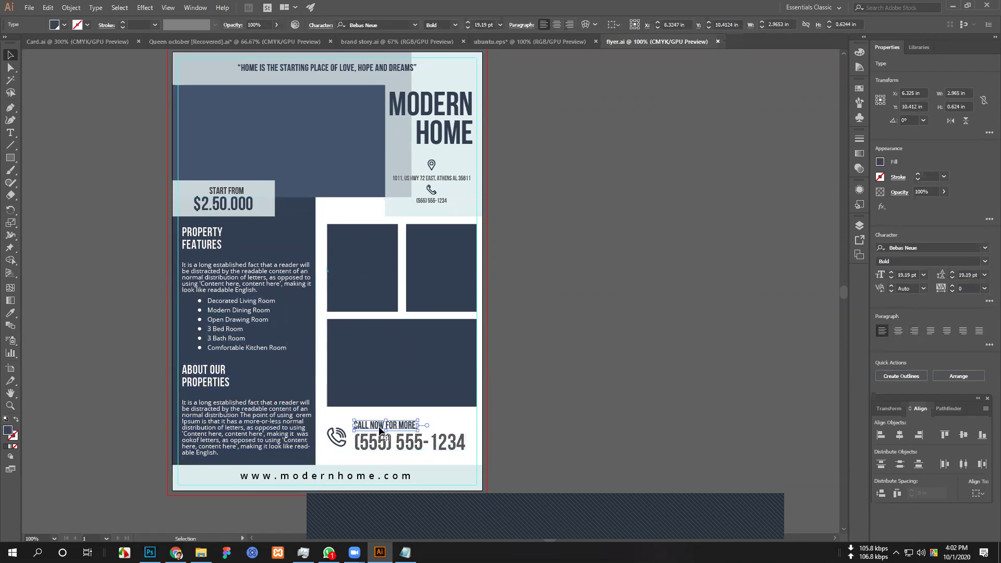
pyautogui.click(358, 480)
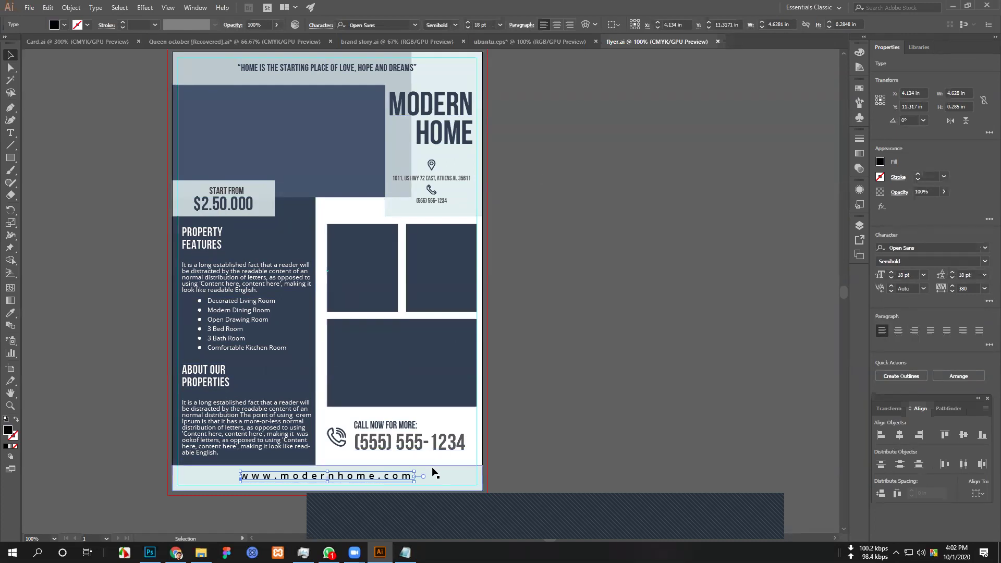
# Copy the font name Bebas Neue from the large phone number text below the call-now line.
pyautogui.click(385, 449)
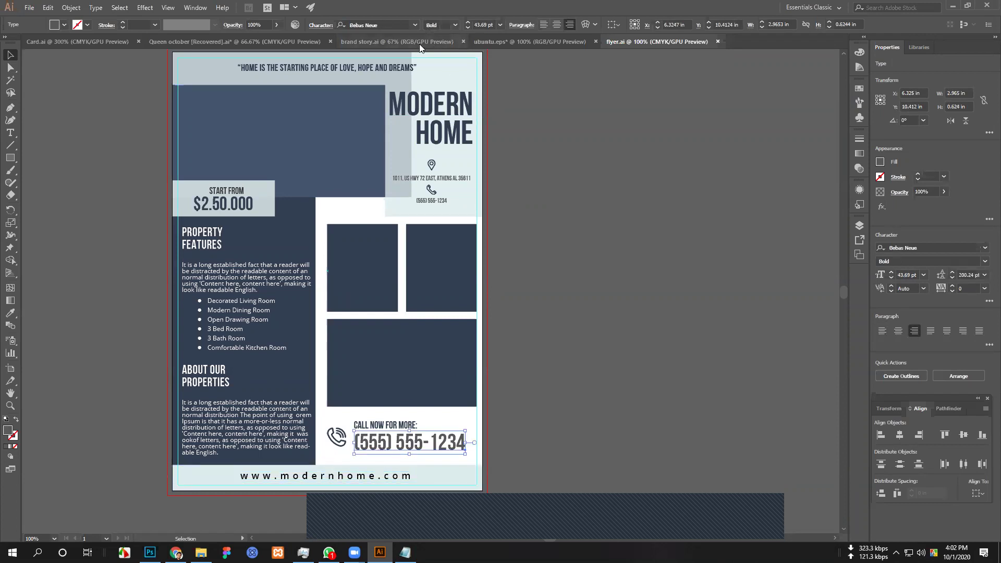
pyautogui.click(389, 25)
pyautogui.hotkey('ctrl', 'c')
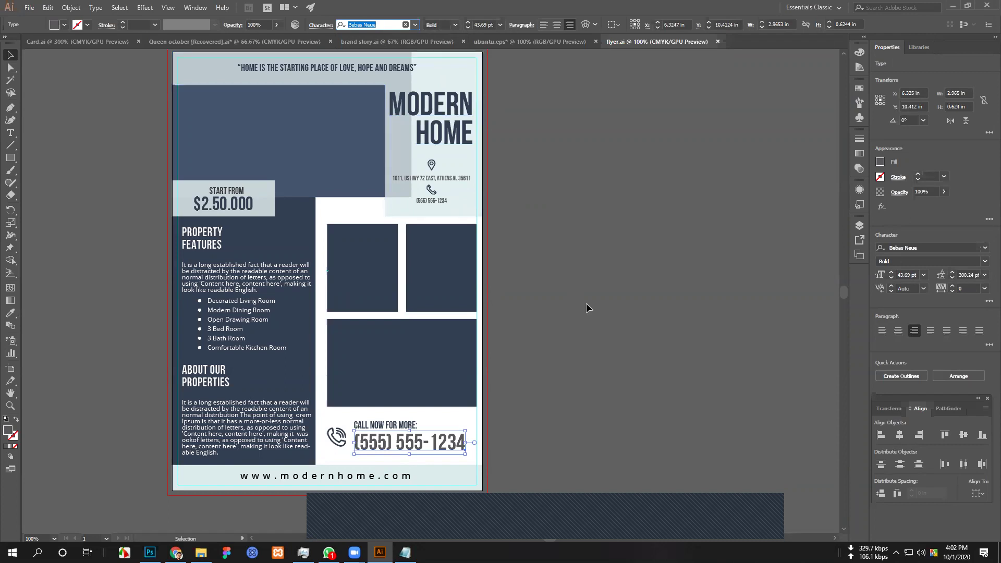
# Switch to the browser and search Google in a new tab for "bebas neue bold font free download", starting from the copied font name.
pyautogui.click(200, 553)
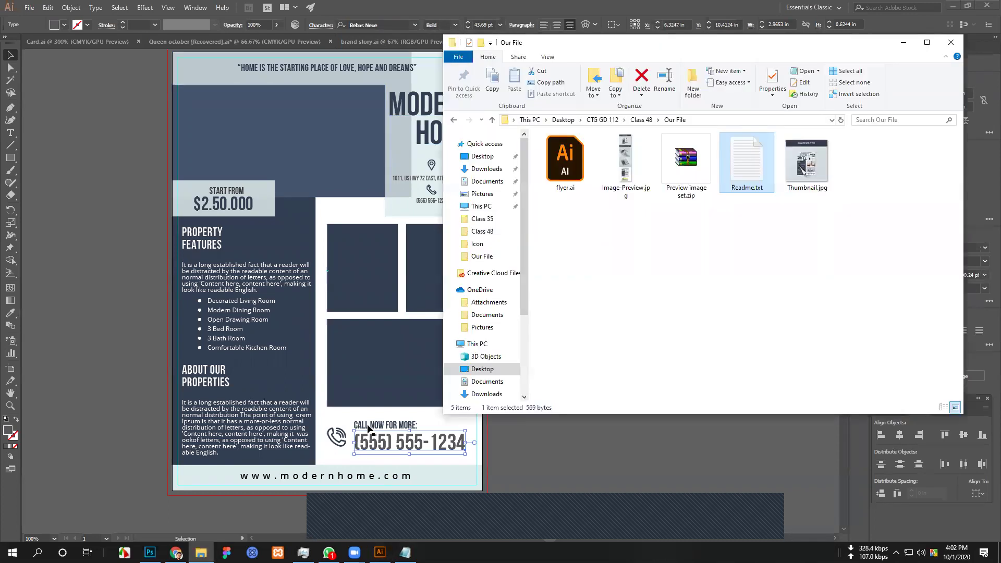
pyautogui.click(178, 554)
pyautogui.scroll(11, 456, 367)
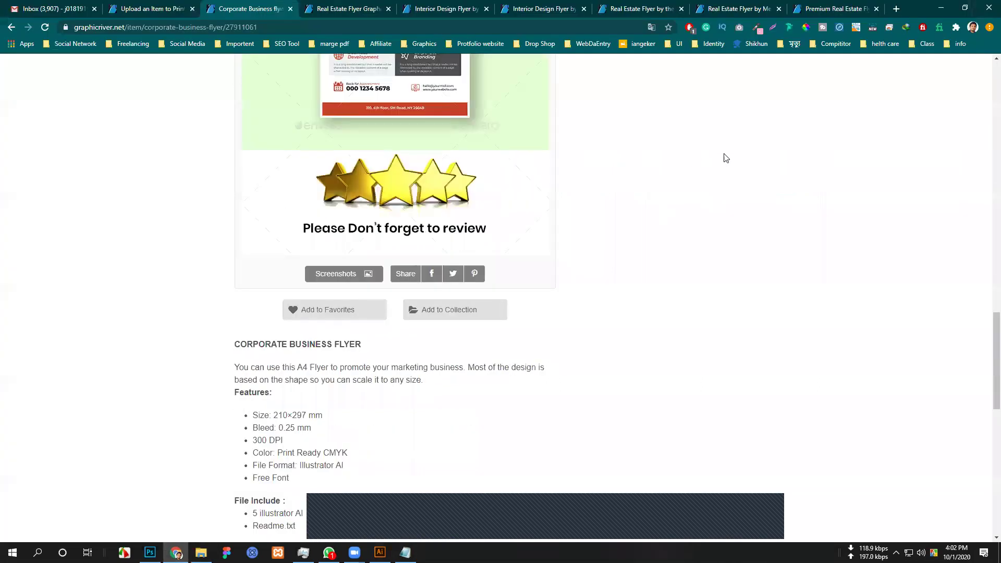
pyautogui.click(897, 10)
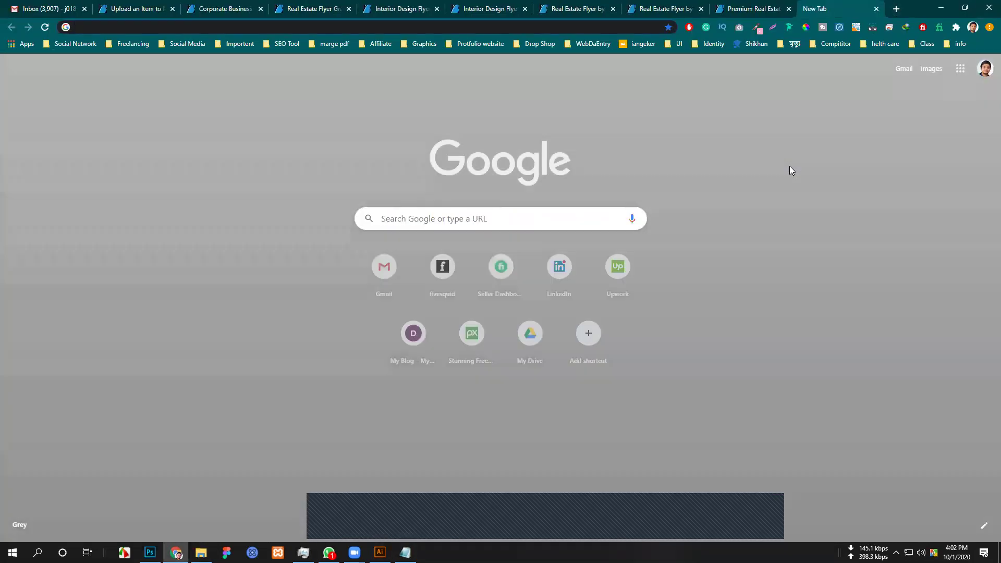
pyautogui.hotkey('ctrl', 'v')
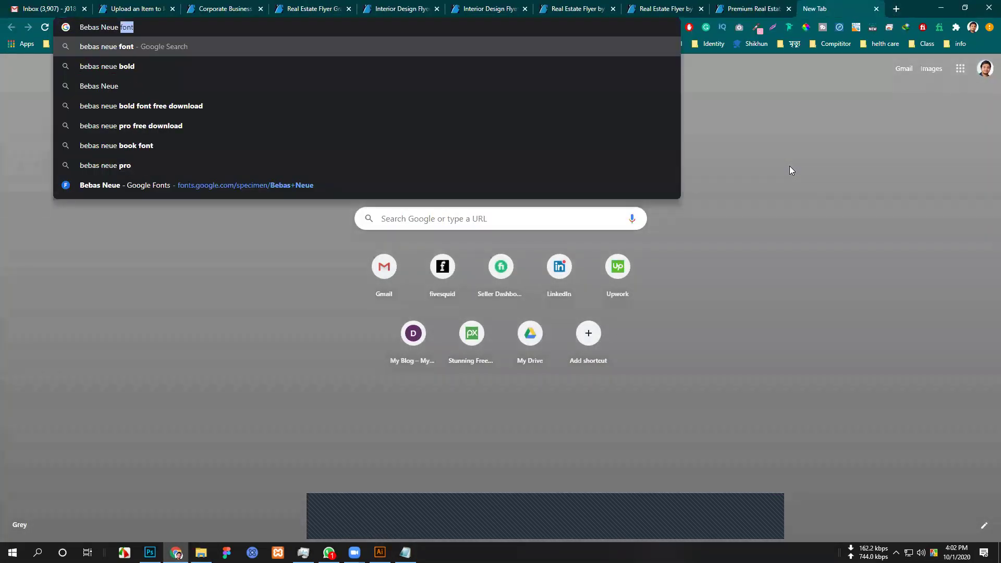
pyautogui.click(298, 106)
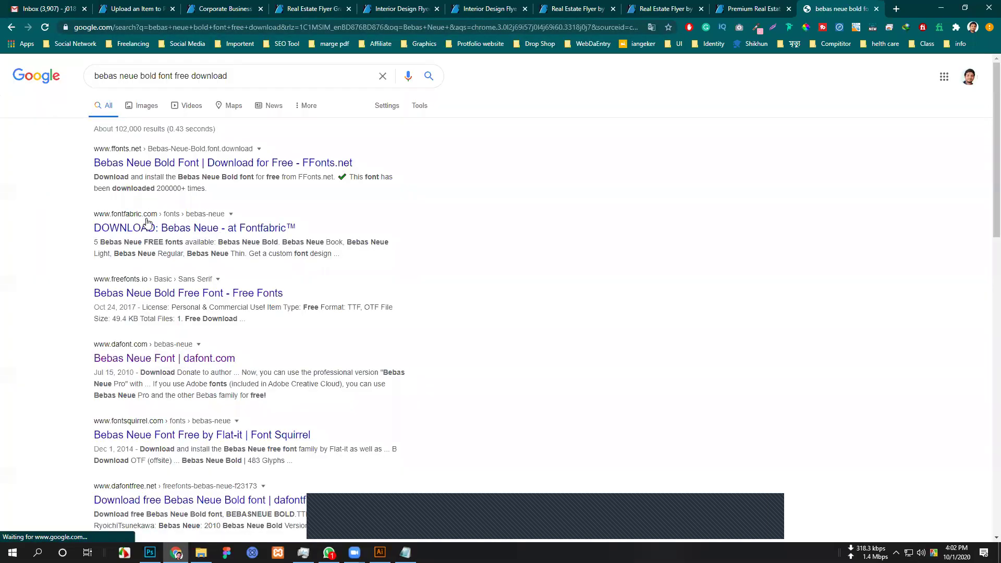
# Open the dafont.com result for Bebas Neue in a new tab and review its author note, preview and glyphs.
pyautogui.rightClick(139, 362)
pyautogui.click(175, 372)
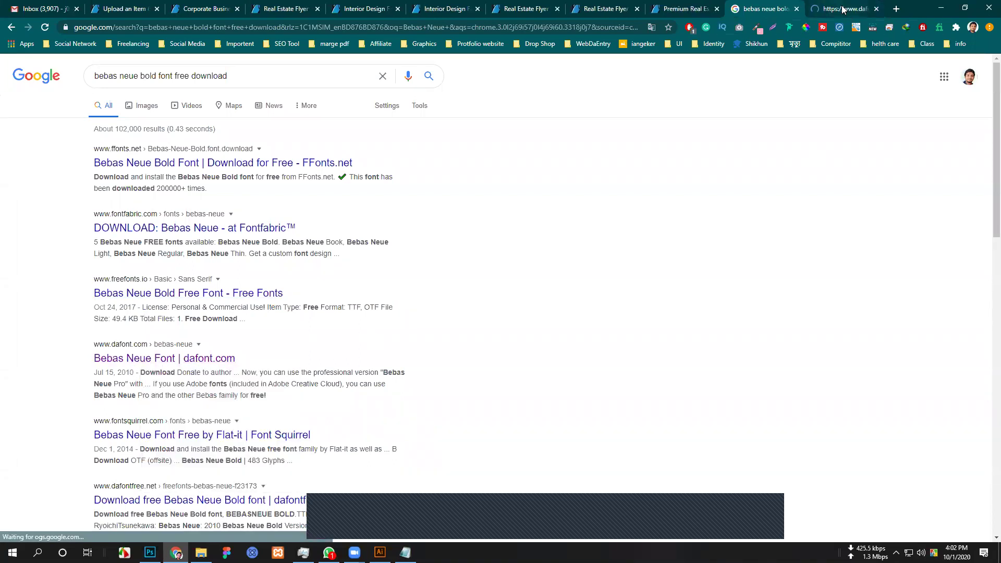
pyautogui.hotkey('ctrl', 'Tab')
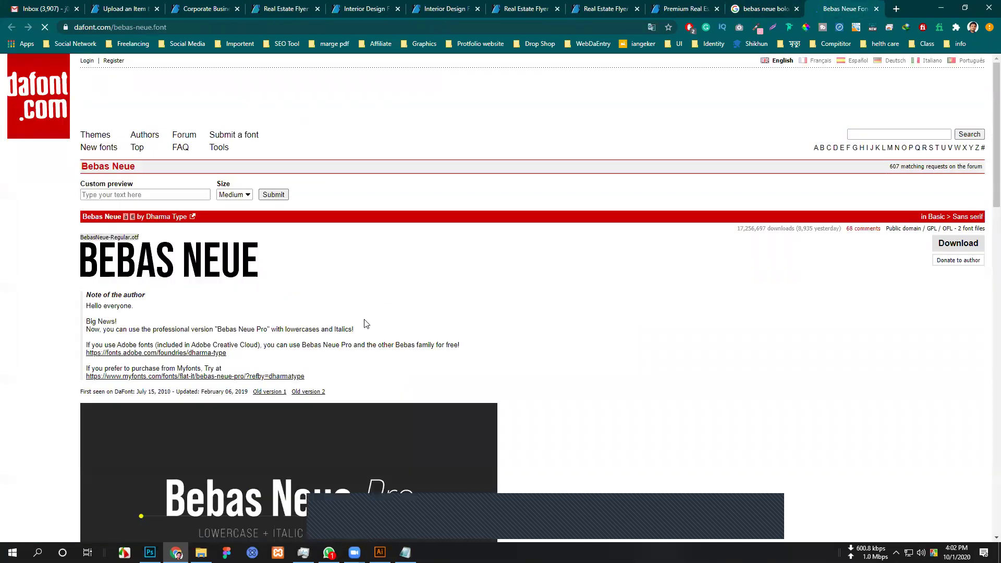
pyautogui.scroll(-7, 290, 386)
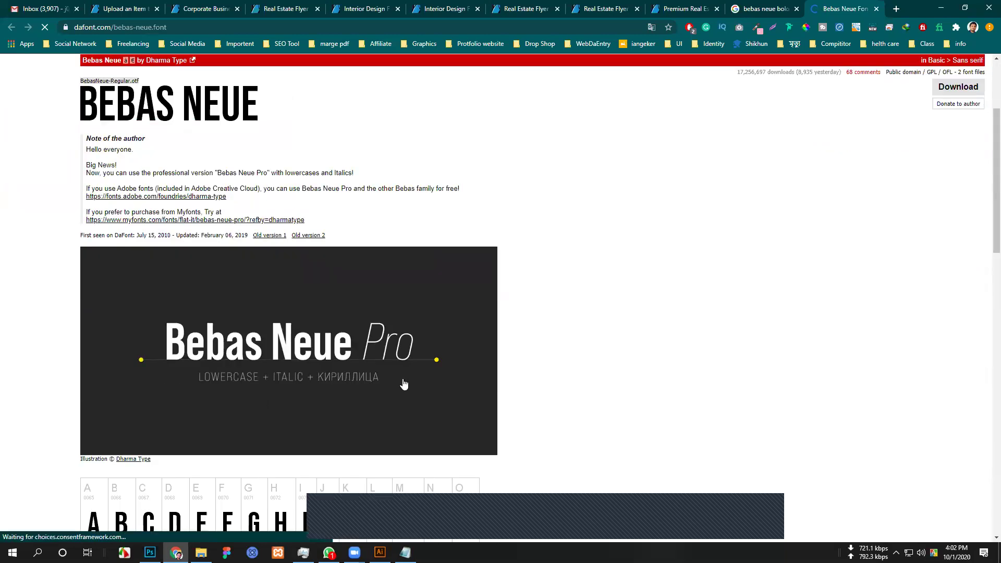
pyautogui.scroll(6, 358, 410)
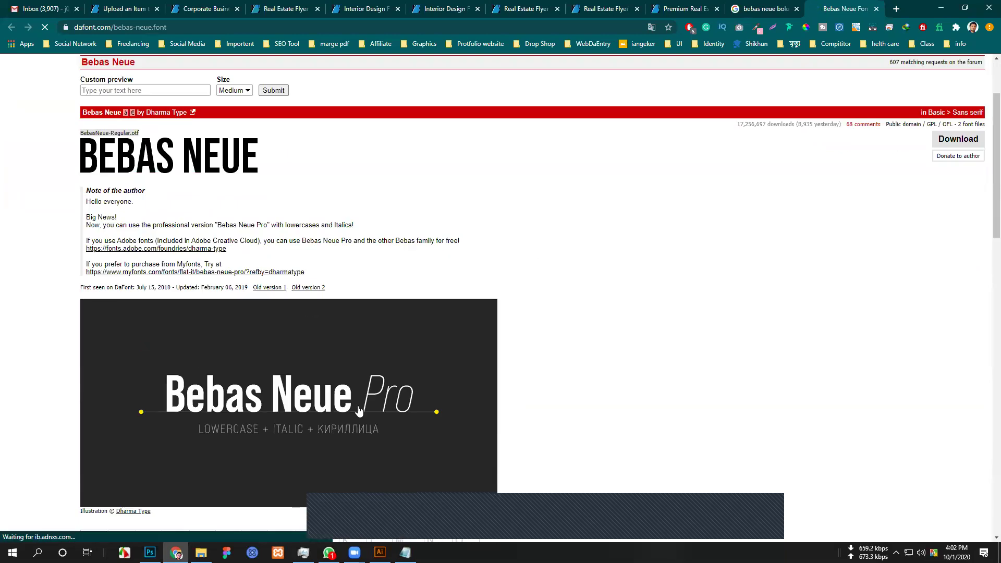
pyautogui.scroll(1, 359, 412)
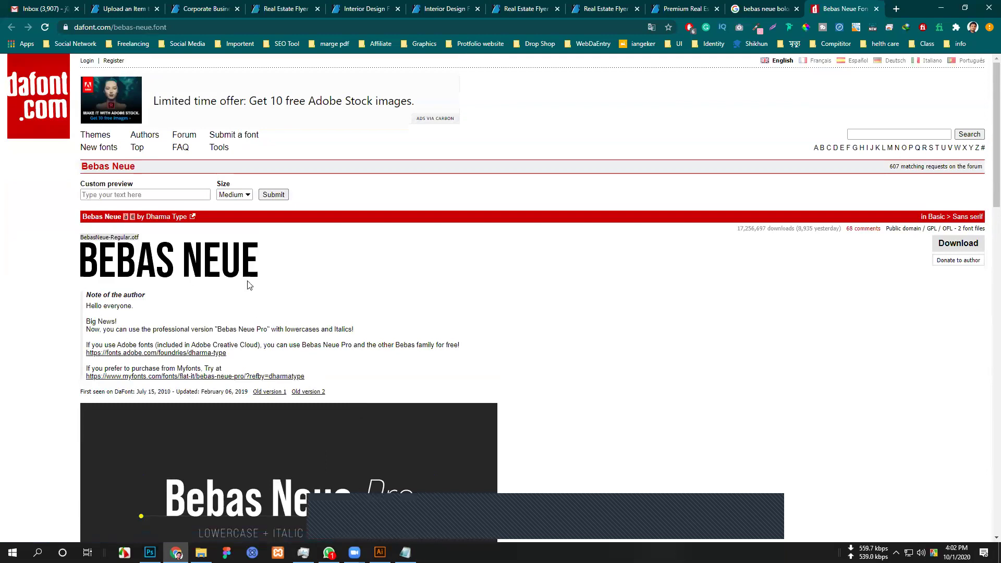
pyautogui.scroll(-10, 264, 353)
pyautogui.scroll(-10, 272, 380)
pyautogui.scroll(16, 272, 390)
pyautogui.scroll(2, 693, 109)
# Open the Google Fonts result for Bebas Neue from the search results in a new tab and review its styles and glyphs.
pyautogui.click(764, 9)
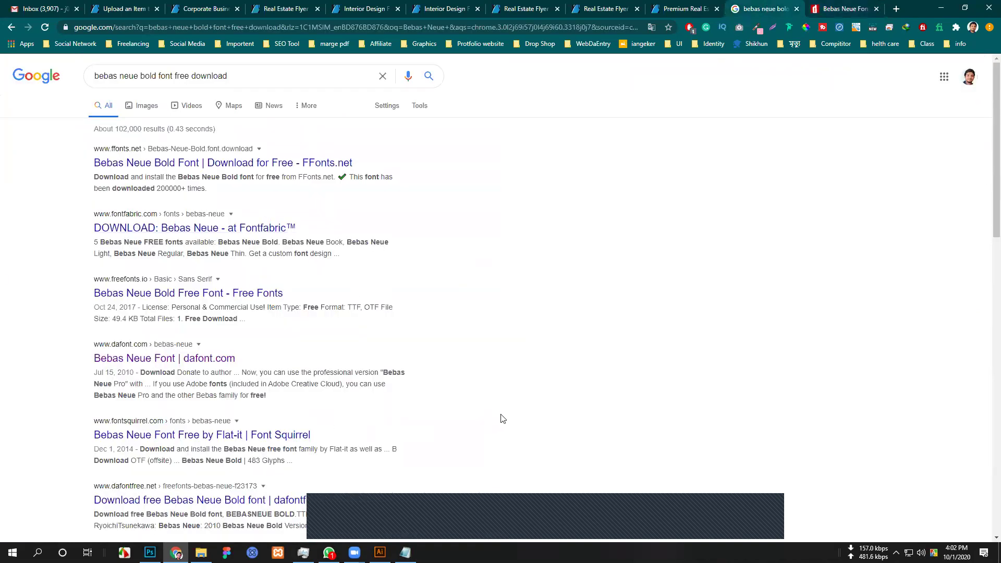
pyautogui.scroll(-1, 502, 420)
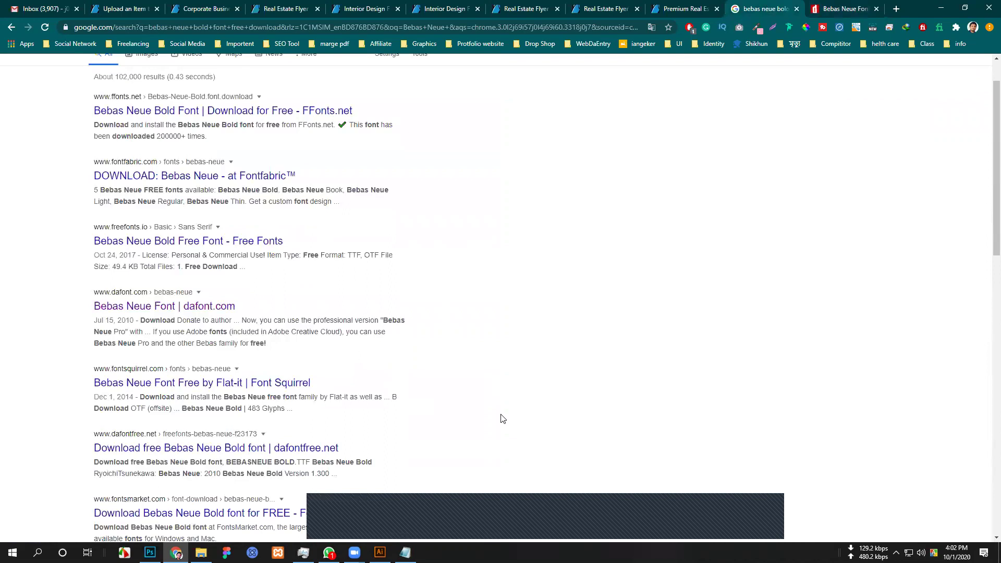
pyautogui.scroll(-2, 502, 419)
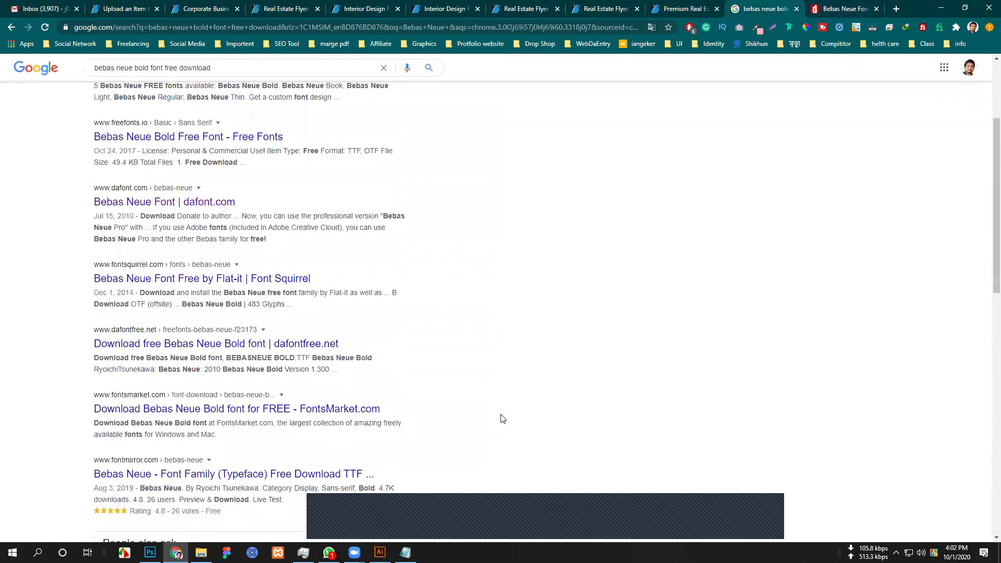
pyautogui.scroll(-5, 502, 419)
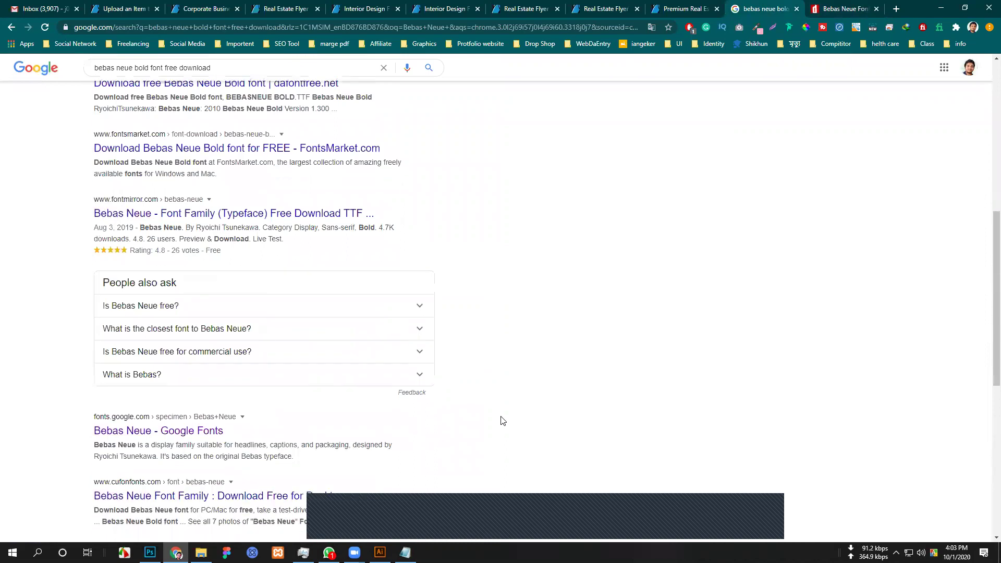
pyautogui.rightClick(187, 433)
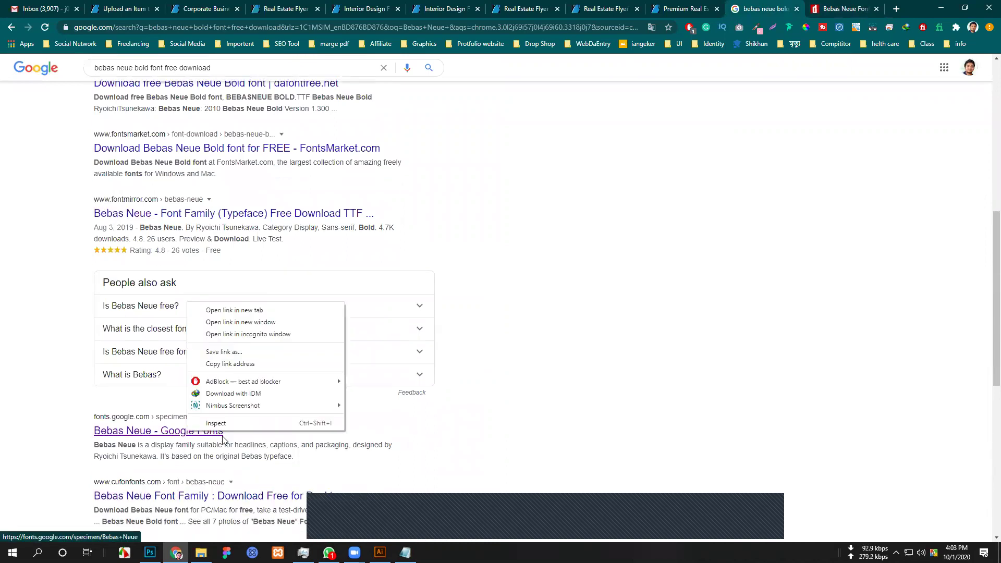
pyautogui.click(241, 310)
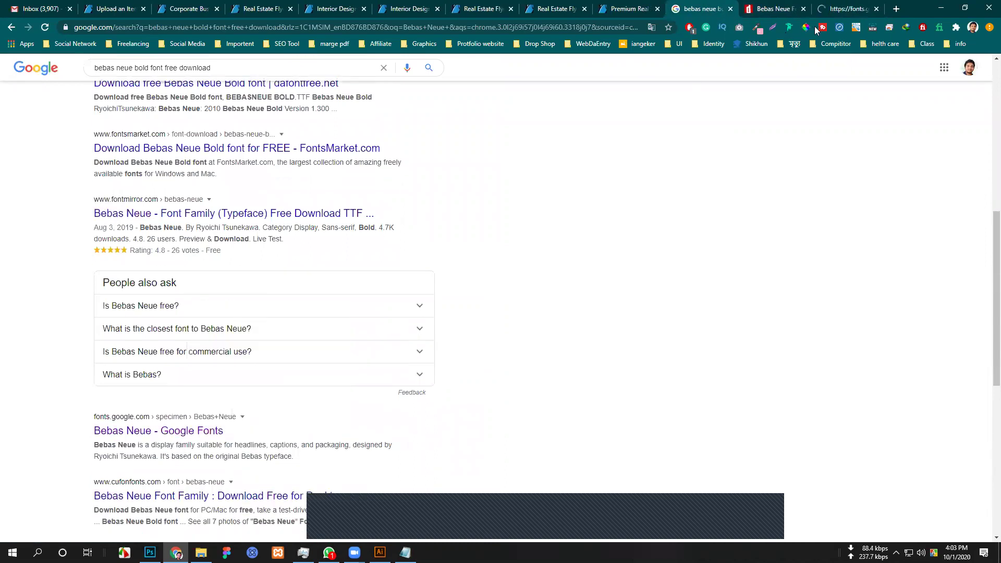
pyautogui.click(835, 10)
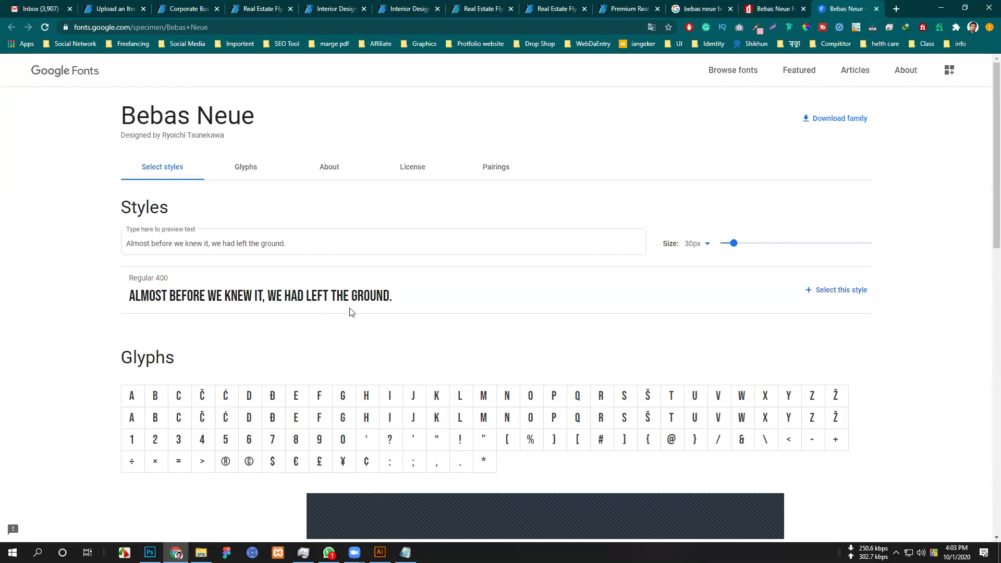
pyautogui.scroll(-8, 295, 339)
pyautogui.scroll(-6, 306, 342)
pyautogui.scroll(12, 306, 342)
pyautogui.scroll(3, 306, 342)
# Return to the dafont.com page for Bebas Neue and review its preview and details again.
pyautogui.click(771, 12)
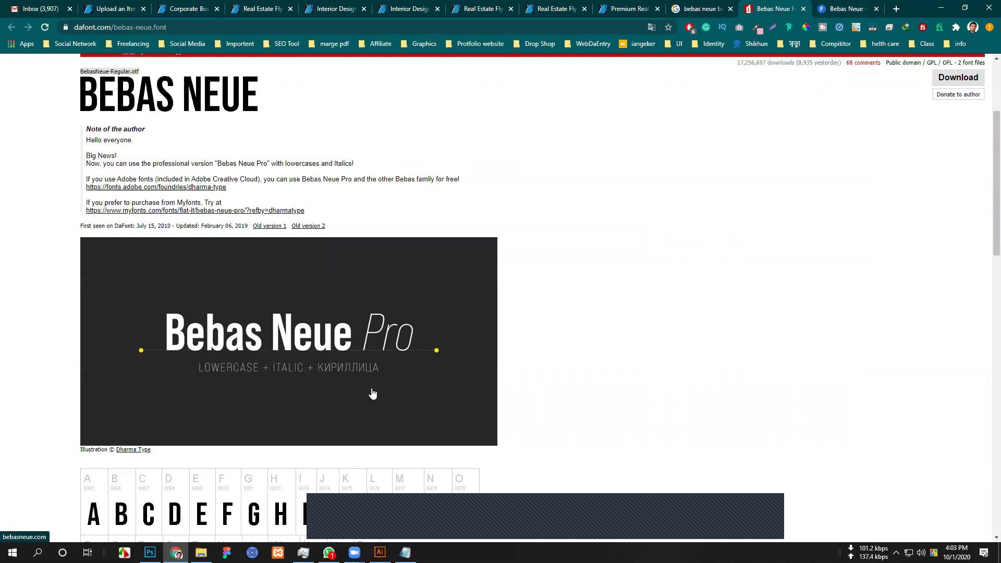
pyautogui.scroll(-5, 374, 394)
pyautogui.scroll(5, 378, 399)
pyautogui.scroll(3, 324, 371)
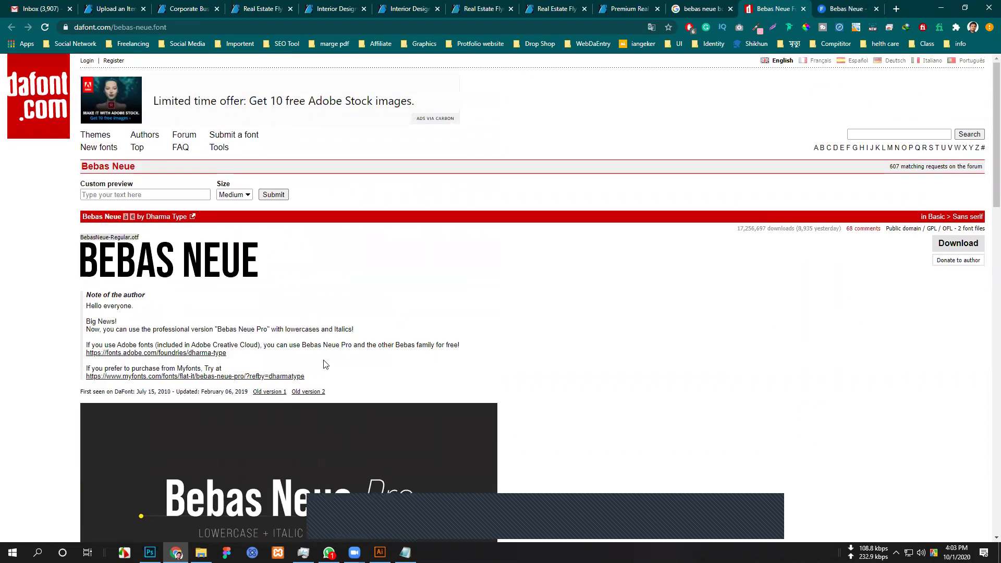
# Examine the glyph tables of Bebas Neue down to the end of its dafont.com page.
pyautogui.scroll(-20, 324, 365)
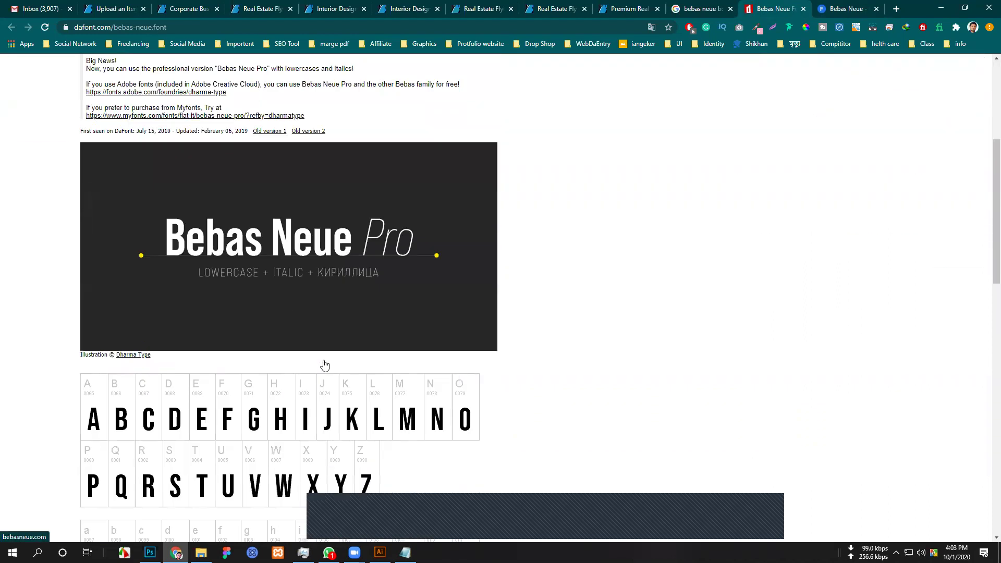
pyautogui.scroll(-2, 324, 365)
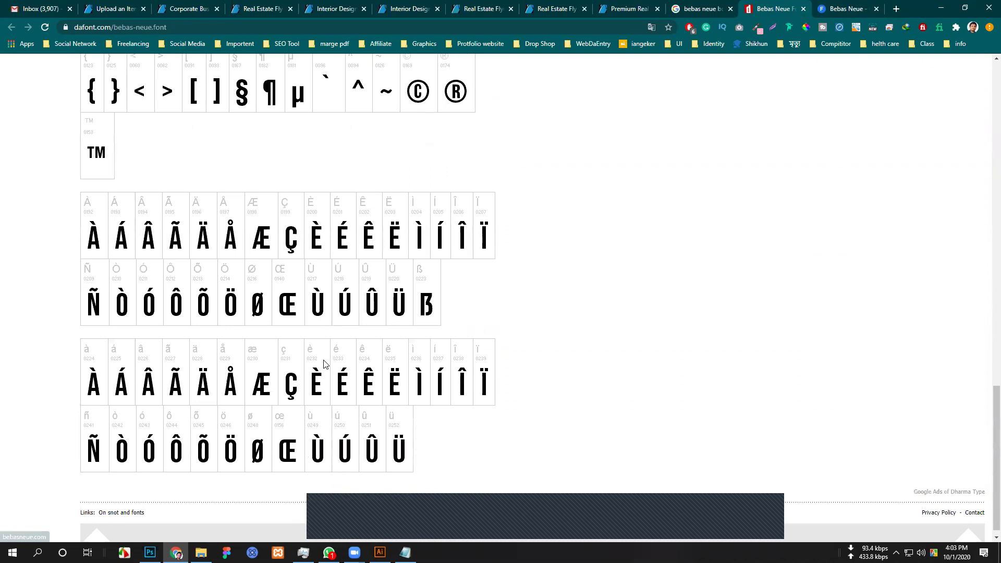
pyautogui.scroll(2, 383, 363)
pyautogui.scroll(20, 383, 363)
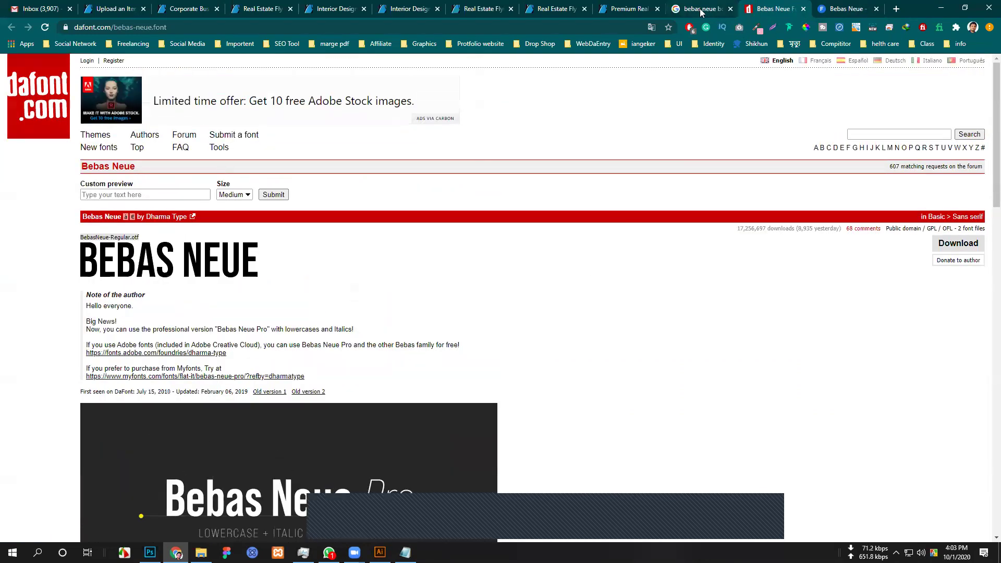
# Go back to the Google results and open the FFonts.net result for Bebas Neue Bold in a new tab.
pyautogui.click(719, 15)
pyautogui.scroll(10, 454, 201)
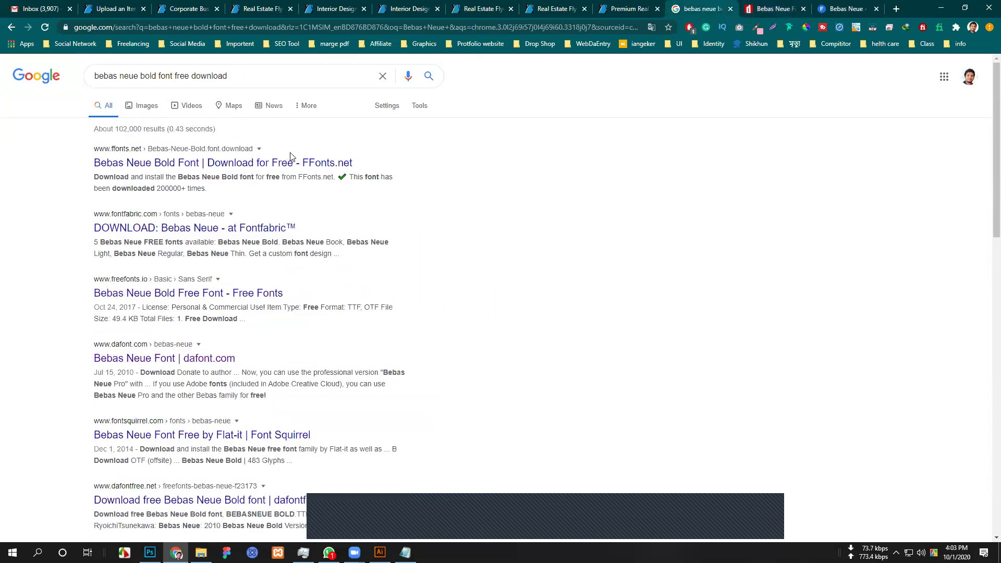
pyautogui.rightClick(197, 164)
pyautogui.click(224, 168)
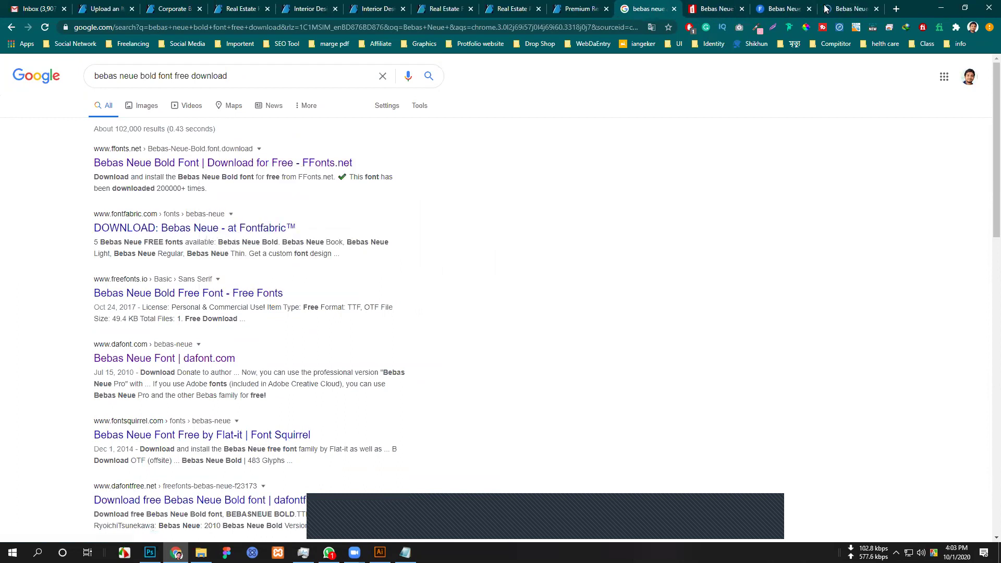
pyautogui.click(843, 10)
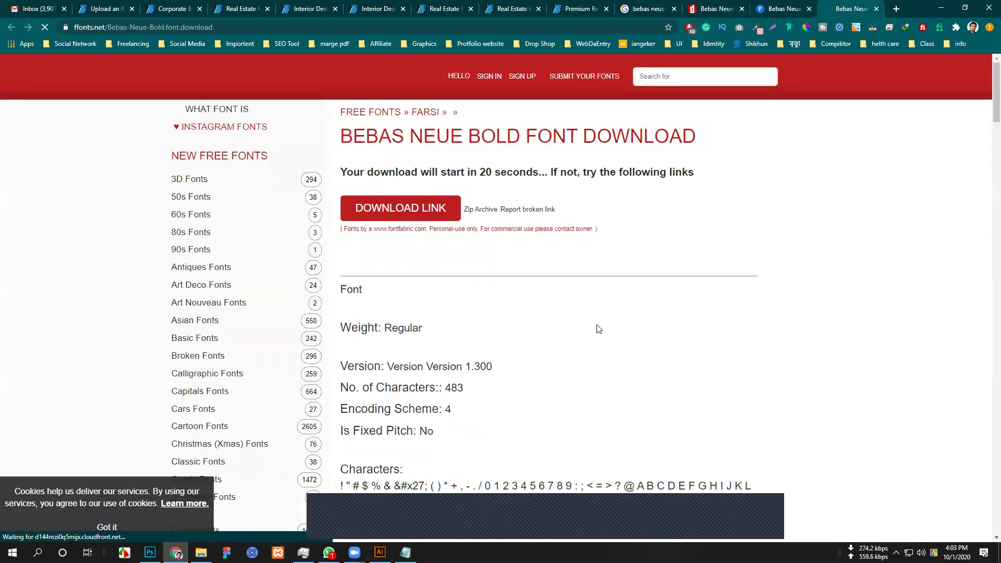
# Examine the FFonts.net page for Bebas Neue Bold, including its character samples and the free and commercial fonts it suggests.
pyautogui.scroll(-7, 599, 328)
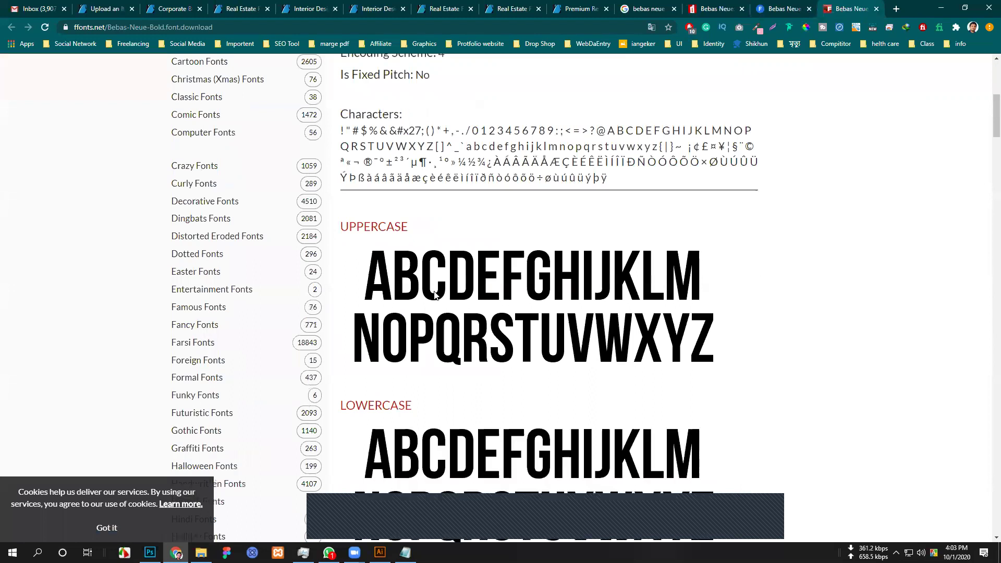
pyautogui.scroll(-2, 451, 304)
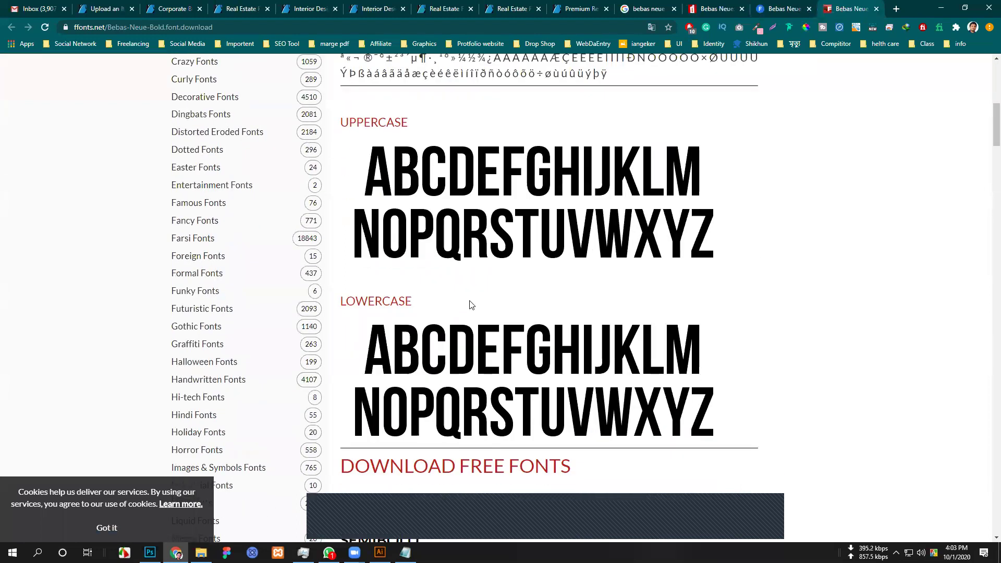
pyautogui.scroll(-4, 481, 308)
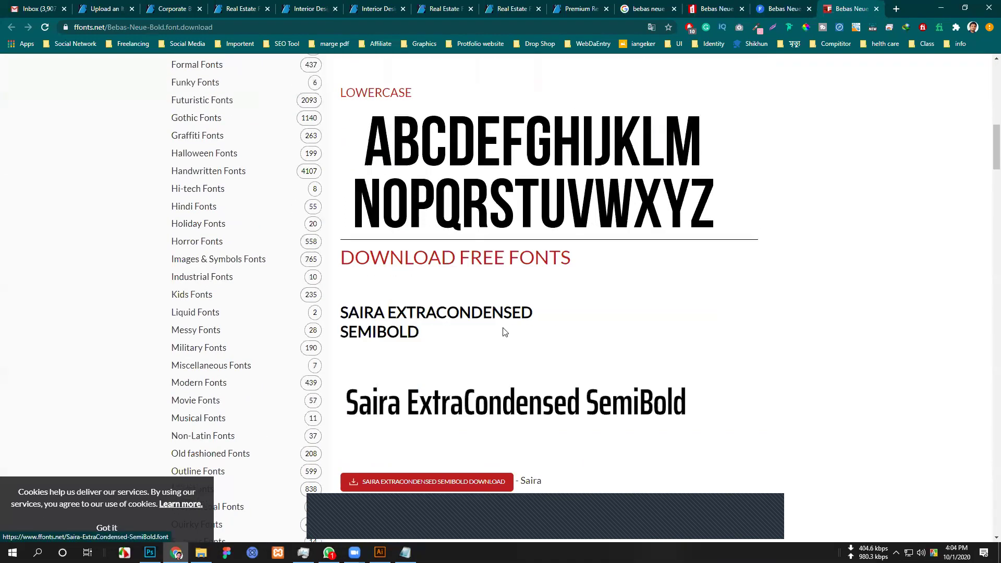
pyautogui.scroll(-3, 505, 334)
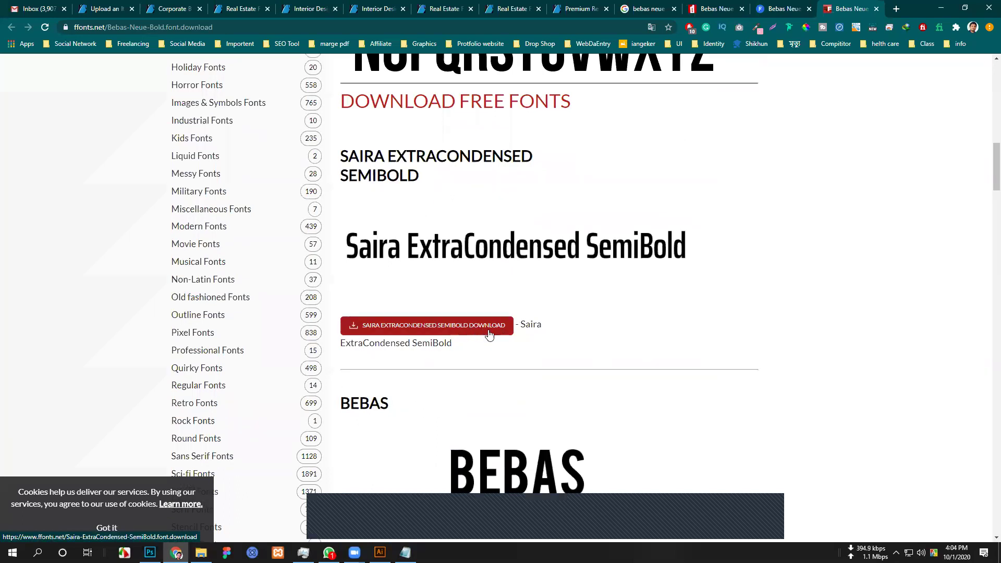
pyautogui.scroll(-4, 494, 335)
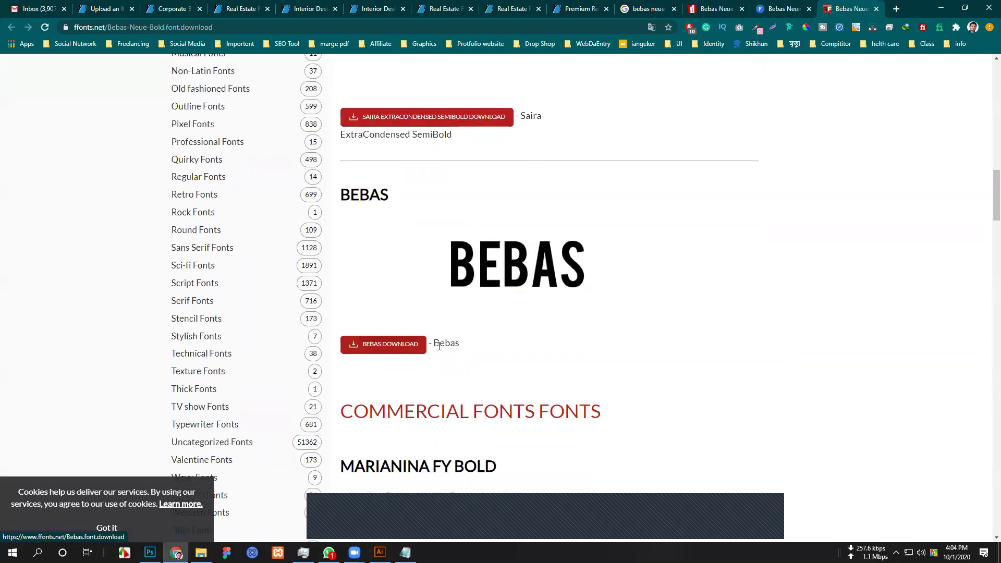
pyautogui.scroll(-1, 489, 348)
pyautogui.scroll(-4, 489, 348)
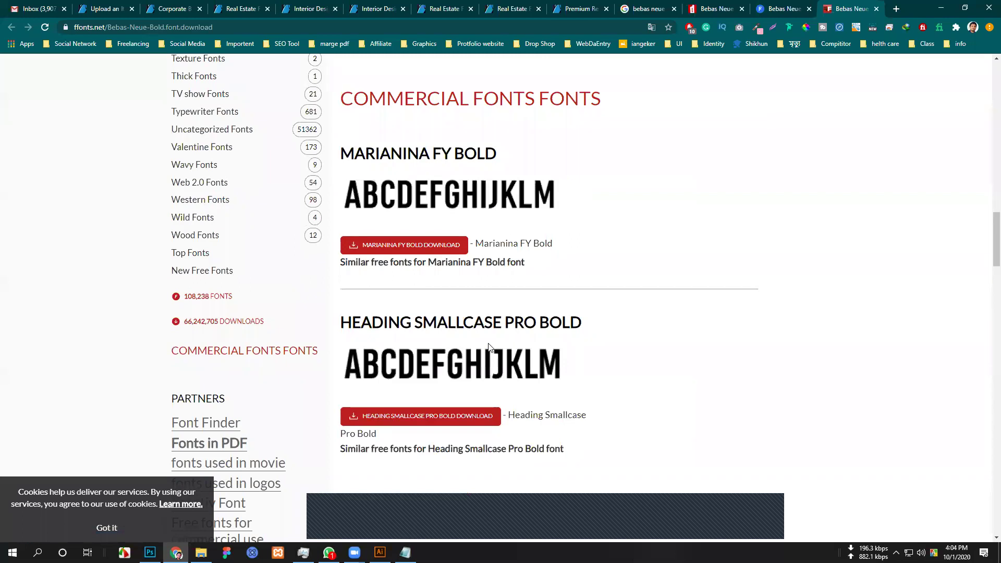
pyautogui.scroll(-5, 489, 347)
pyautogui.scroll(13, 492, 338)
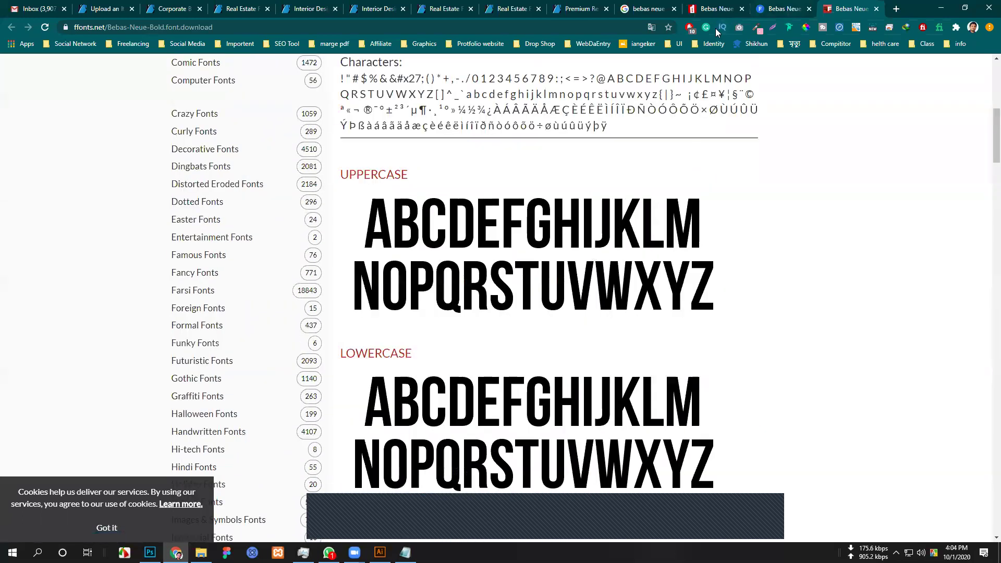
# Close the dafont.com, Google Fonts and FFonts.net tabs to return to the search results.
pyautogui.click(736, 12)
pyautogui.click(741, 9)
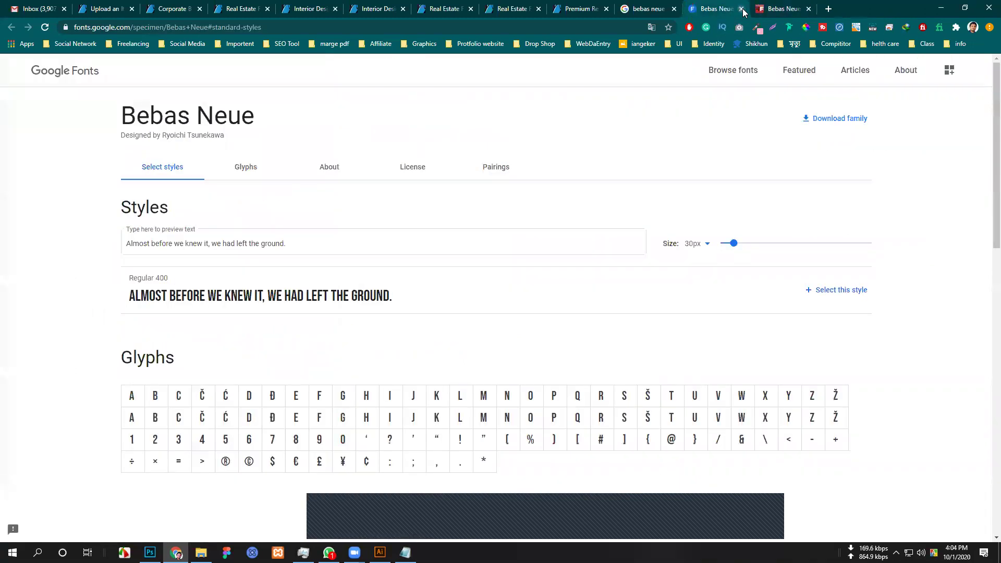
pyautogui.click(742, 9)
pyautogui.click(742, 9)
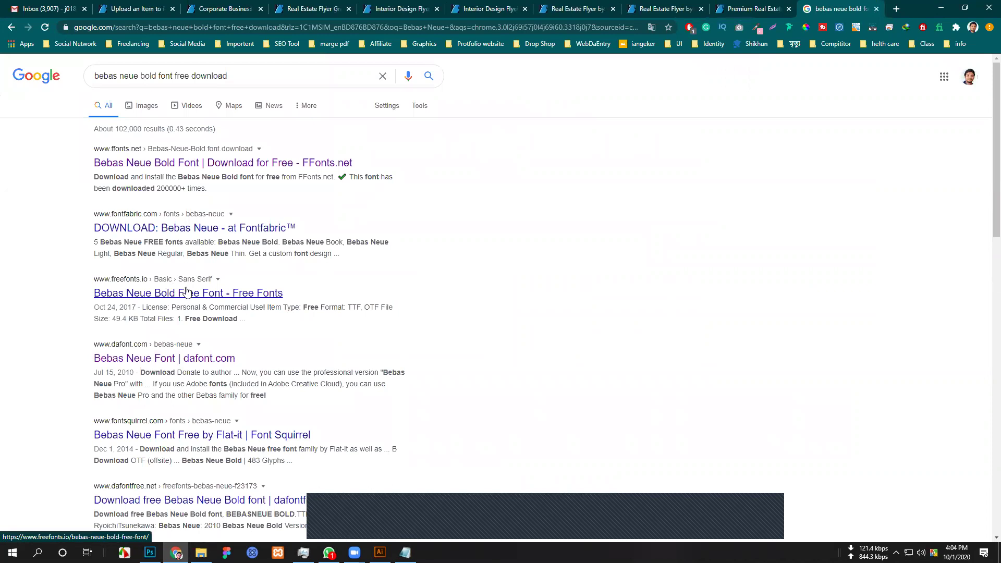
# Open the dafont.com and Font Squirrel results for Bebas Neue in new tabs and switch to the Font Squirrel page.
pyautogui.scroll(-2, 186, 293)
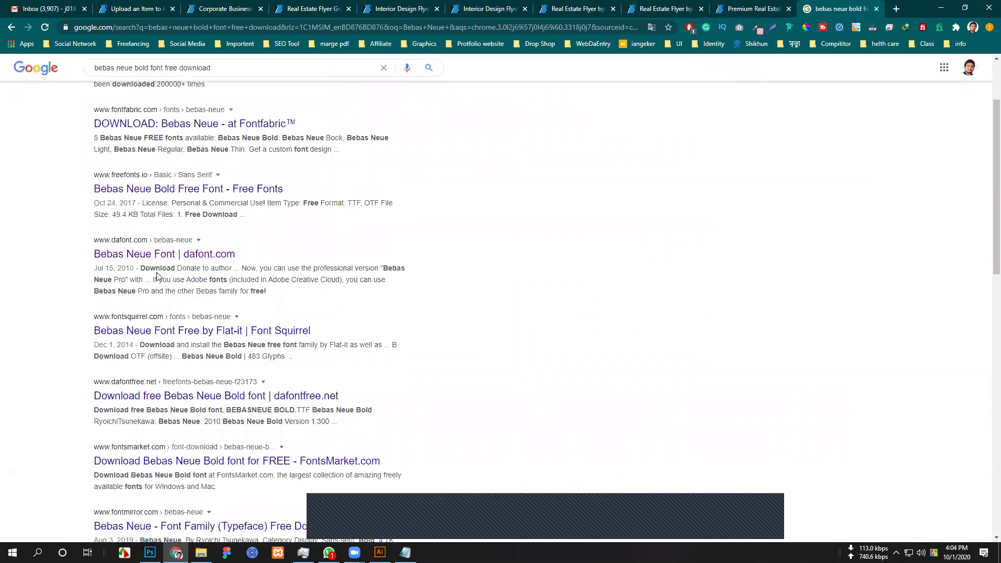
pyautogui.scroll(2, 374, 234)
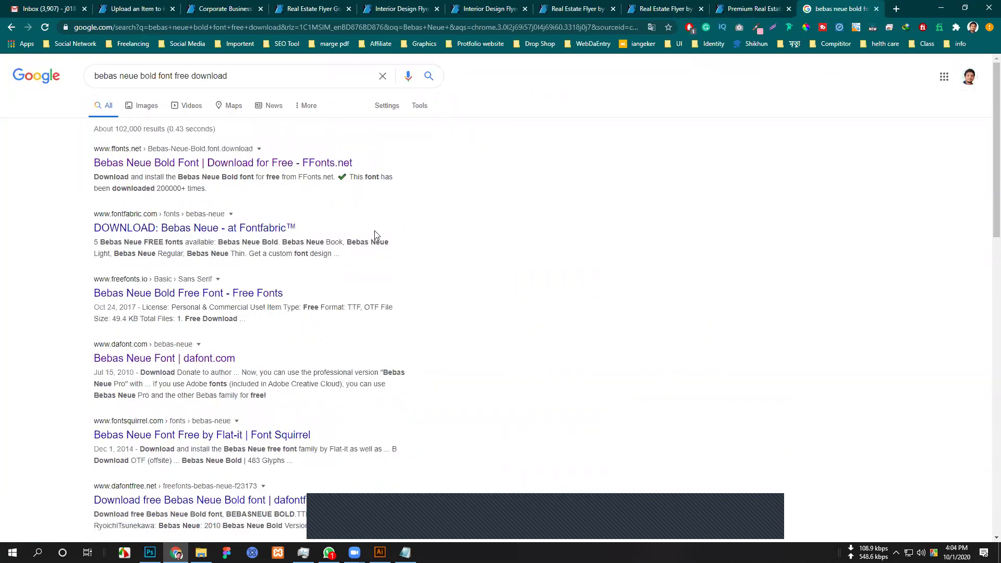
pyautogui.rightClick(152, 358)
pyautogui.click(204, 367)
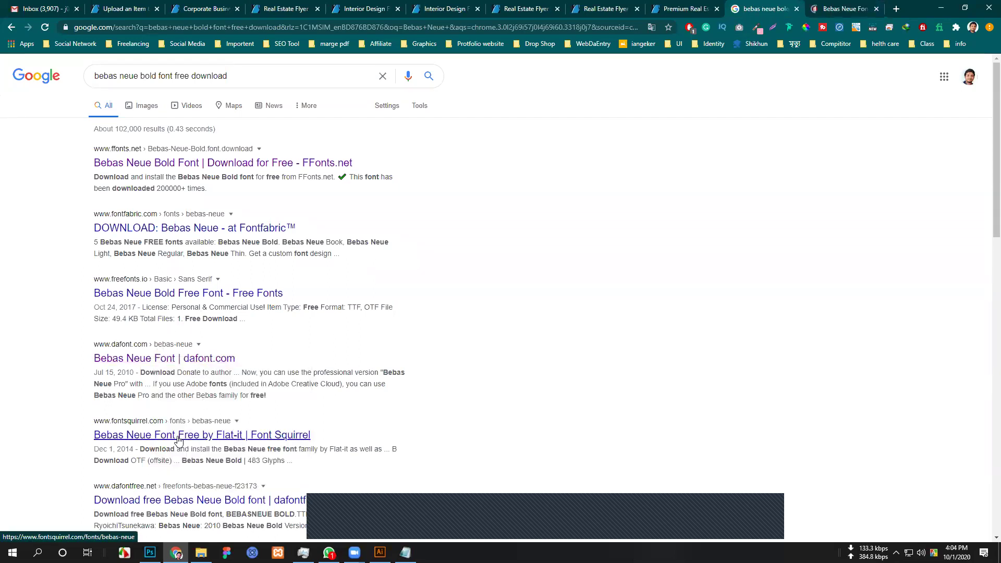
pyautogui.rightClick(178, 441)
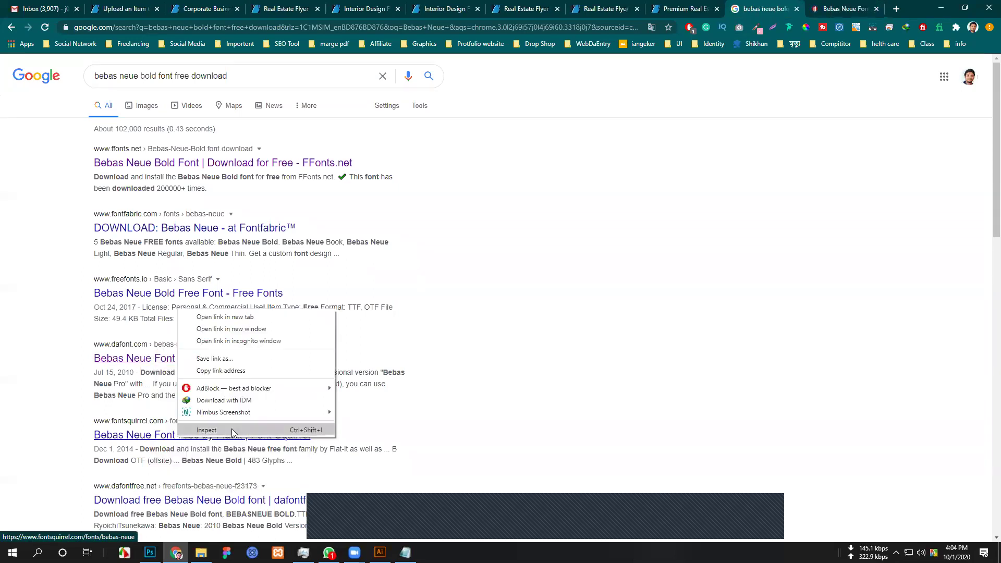
pyautogui.click(250, 319)
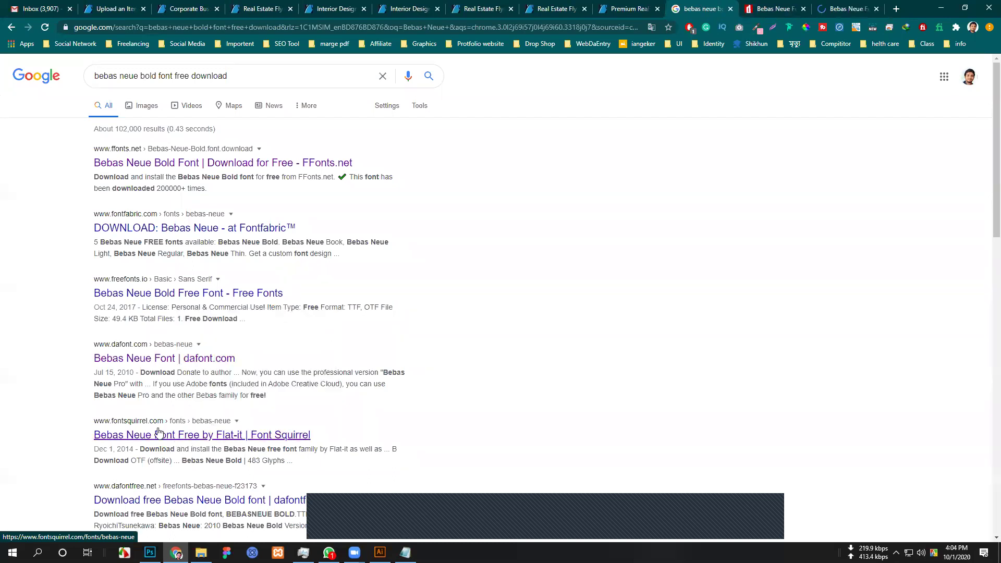
pyautogui.click(844, 9)
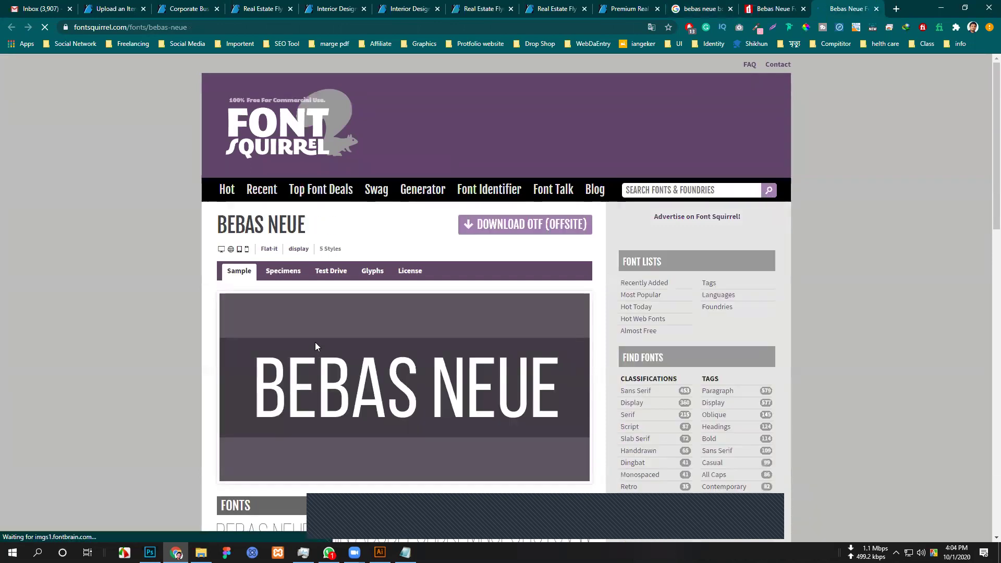
# Review the Bebas Neue styles and font information on Font Squirrel and copy the page's web address.
pyautogui.scroll(-5, 301, 364)
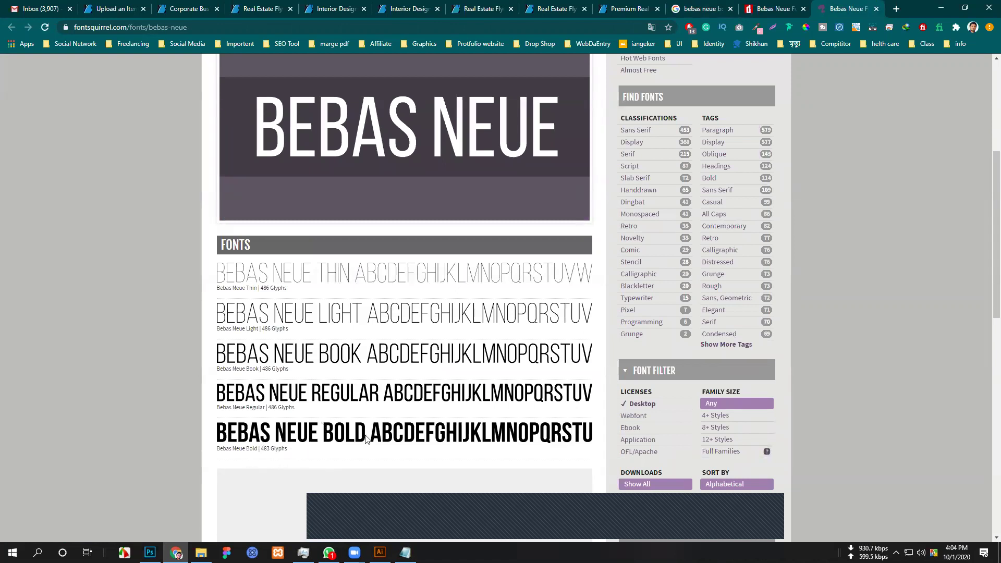
pyautogui.scroll(5, 418, 433)
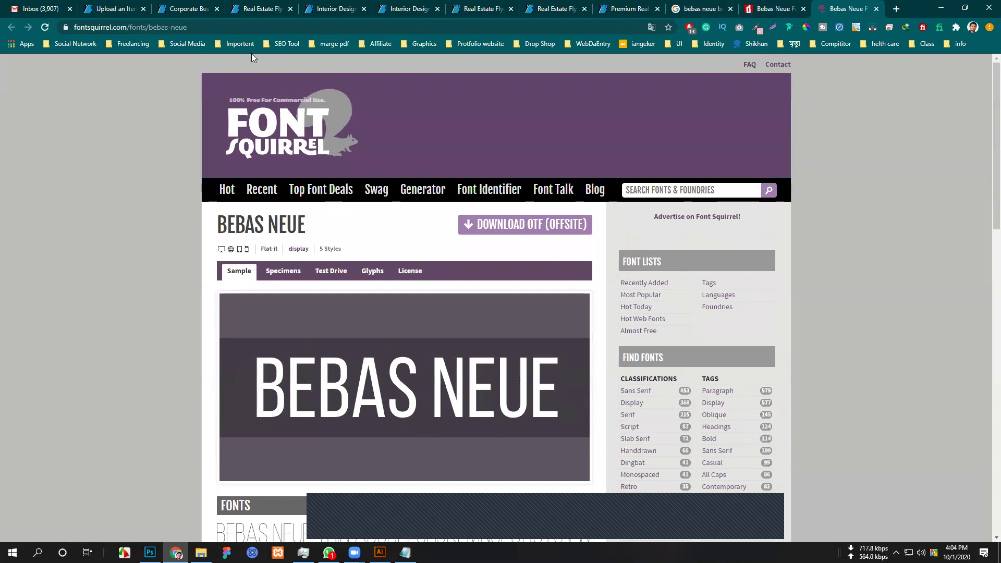
pyautogui.click(248, 25)
pyautogui.hotkey('ctrl', 'c')
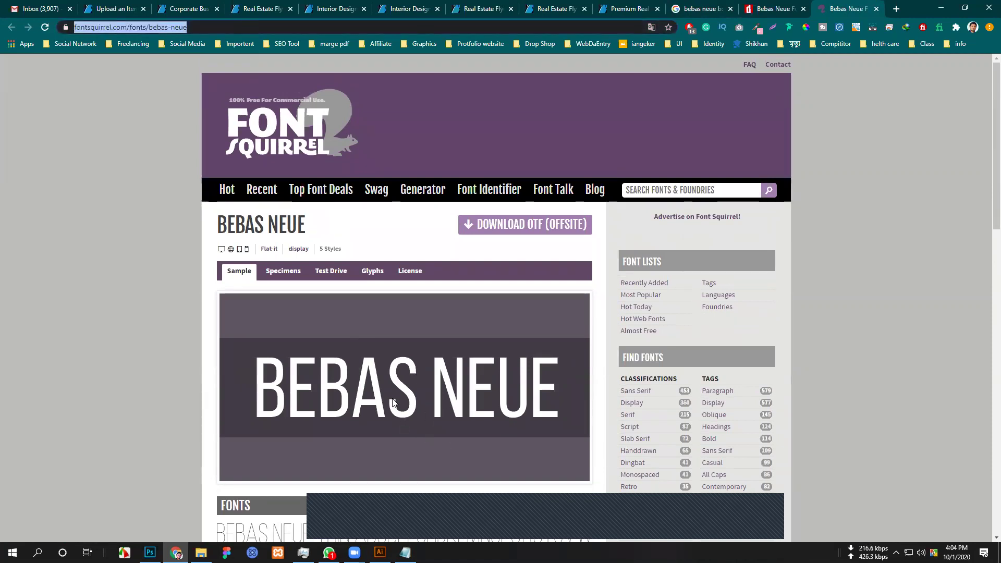
pyautogui.scroll(-3, 399, 417)
pyautogui.scroll(-4, 394, 415)
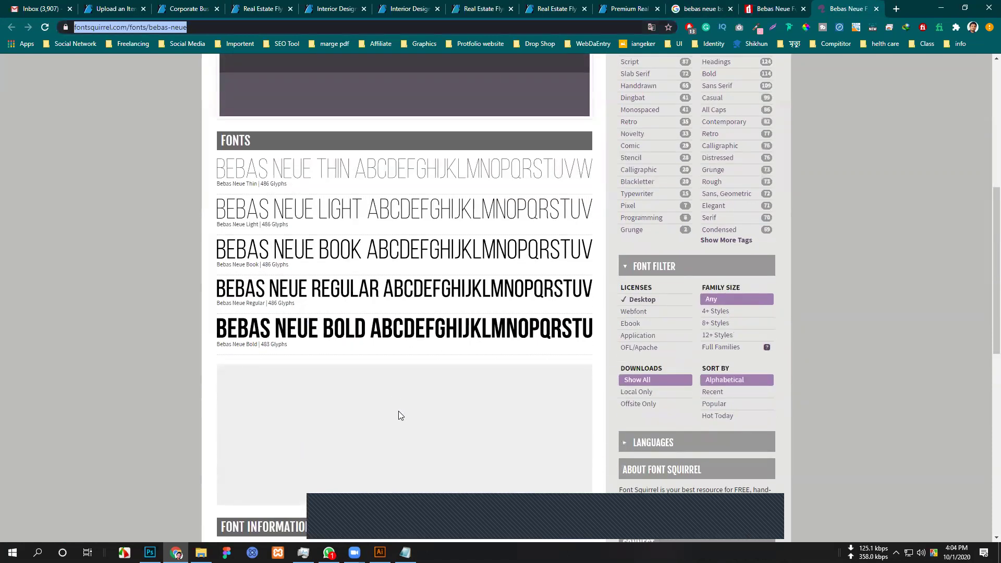
pyautogui.scroll(-5, 397, 415)
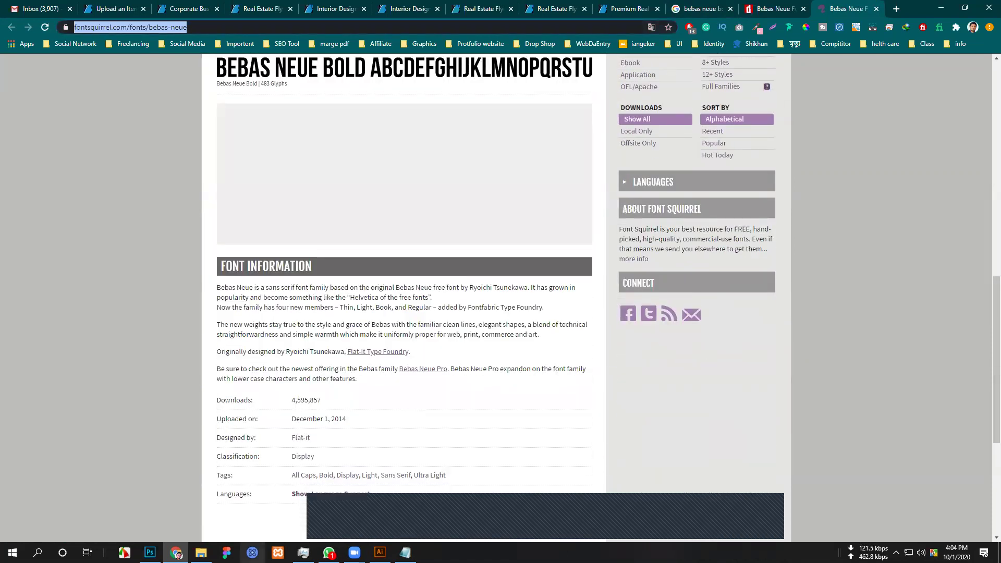
pyautogui.click(406, 553)
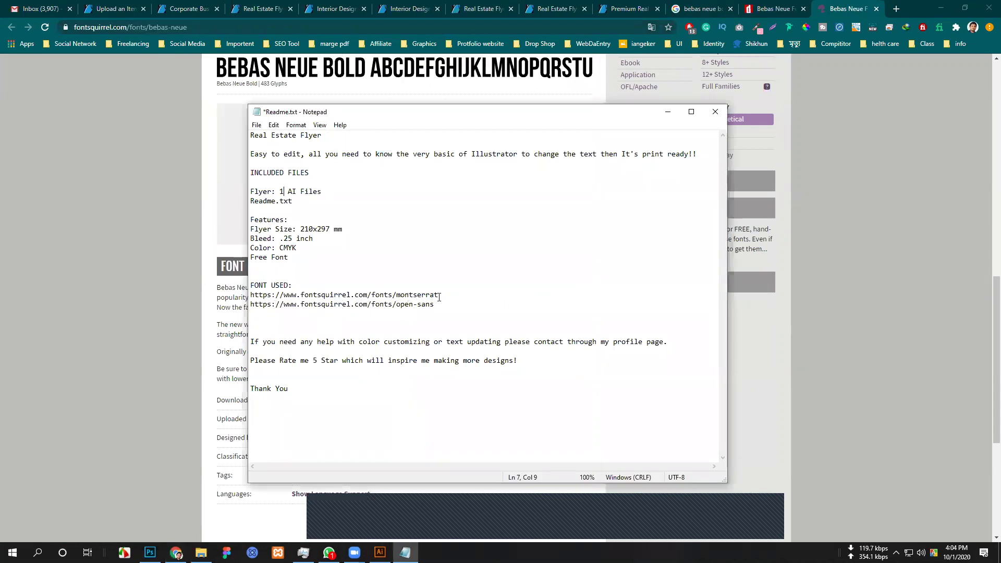
pyautogui.moveTo(444, 295); pyautogui.dragTo(255, 294)
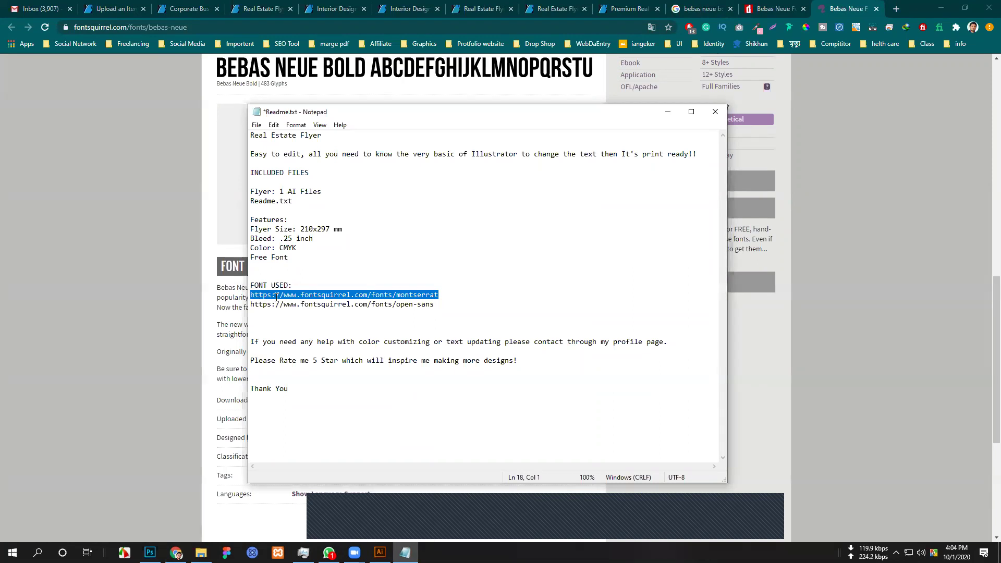
pyautogui.hotkey('ctrl', 'v')
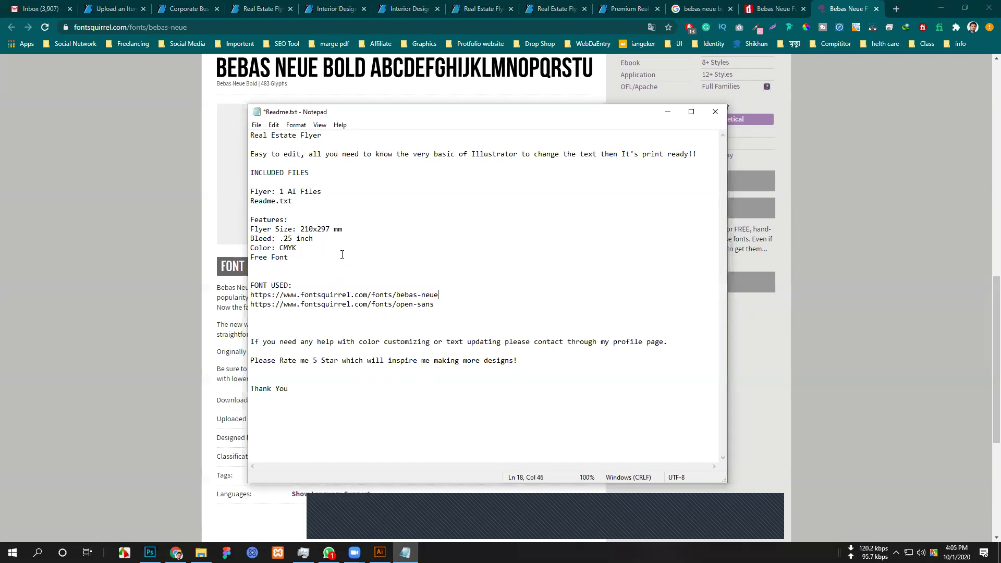
pyautogui.hotkey('ctrl', 's')
# Close Readme.txt, reopen it from the Our File folder to check the saved text, and close it again.
pyautogui.click(201, 553)
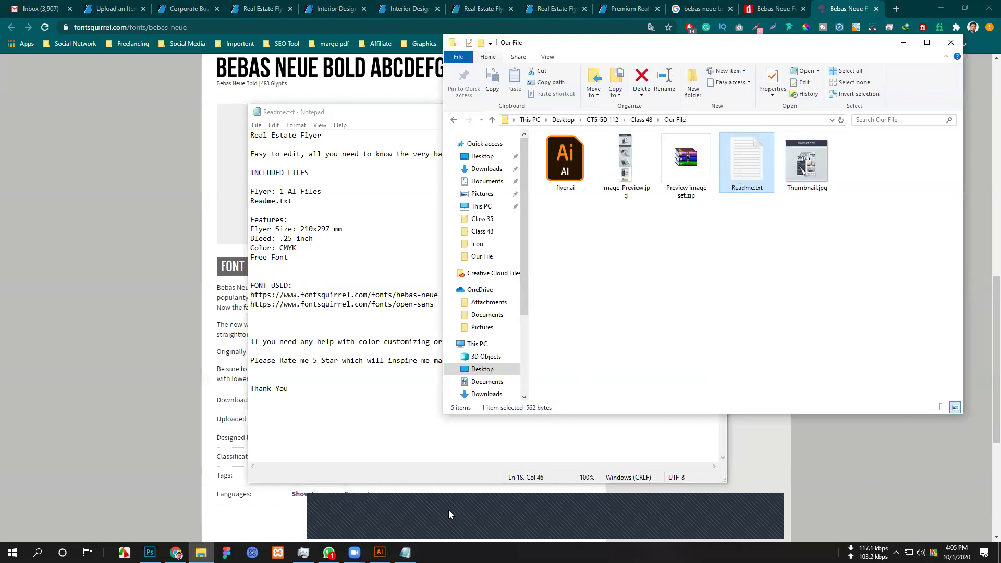
pyautogui.click(405, 552)
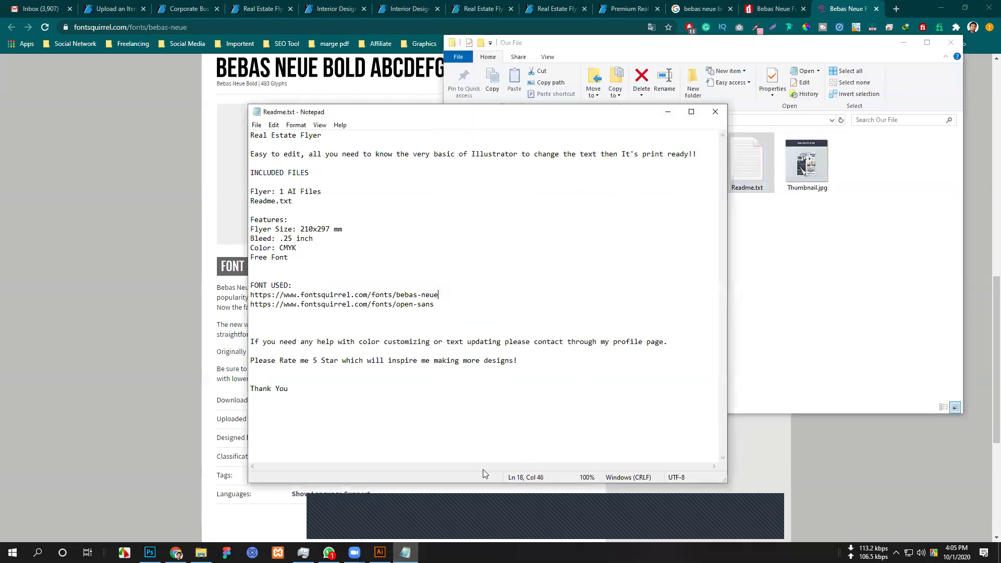
pyautogui.click(714, 111)
pyautogui.doubleClick(745, 176)
pyautogui.click(713, 112)
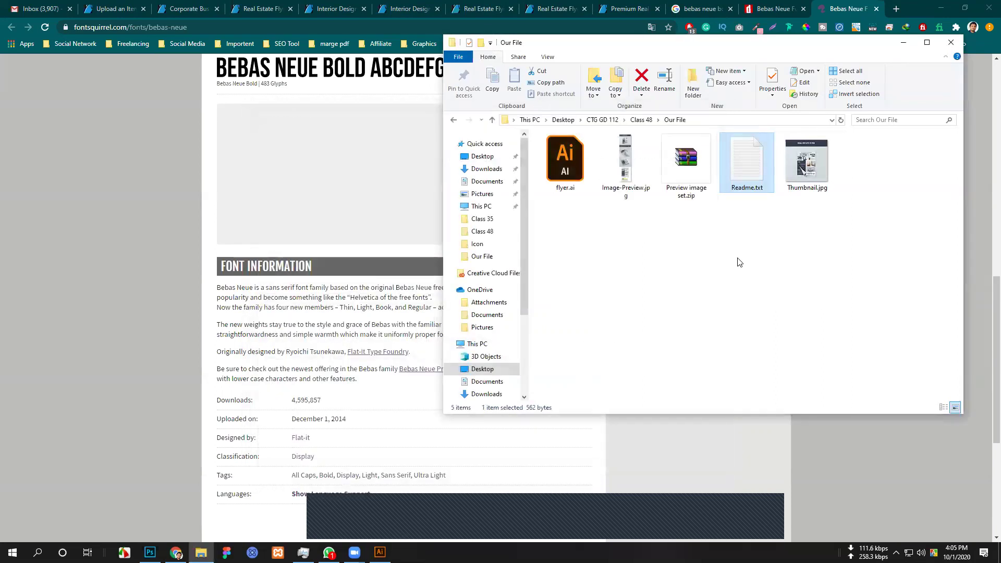
# Compress flyer.ai and Readme.txt in the Our File folder into a zip archive named Main file.
pyautogui.keyDown('ctrl'); pyautogui.click(566, 161); pyautogui.keyUp('ctrl')
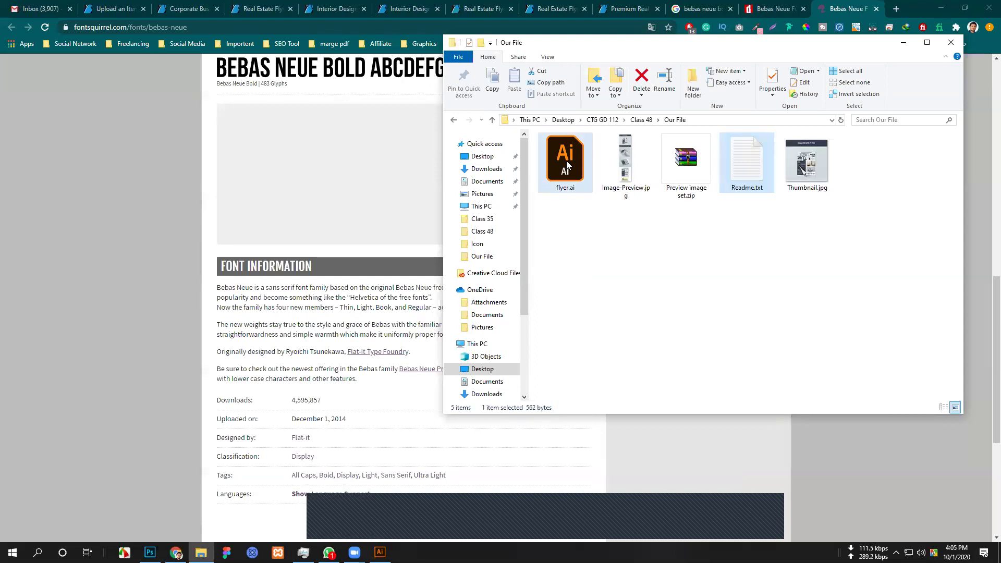
pyautogui.rightClick(752, 165)
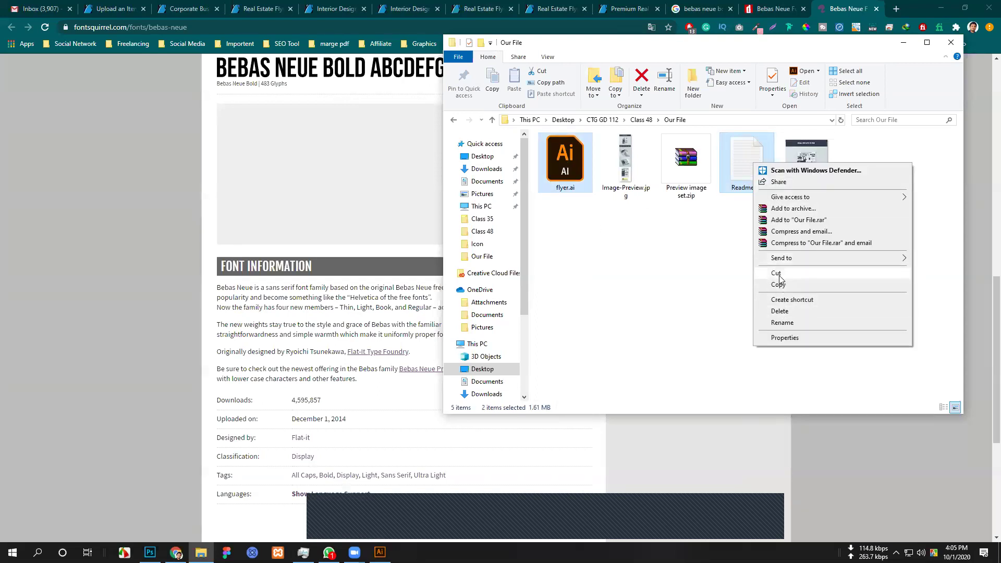
pyautogui.moveTo(782, 259)
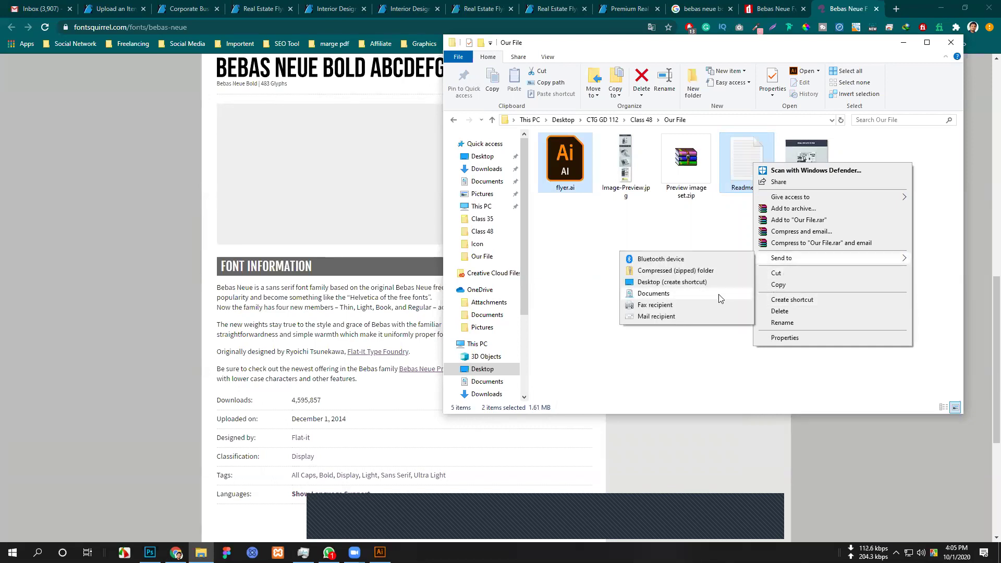
pyautogui.click(672, 271)
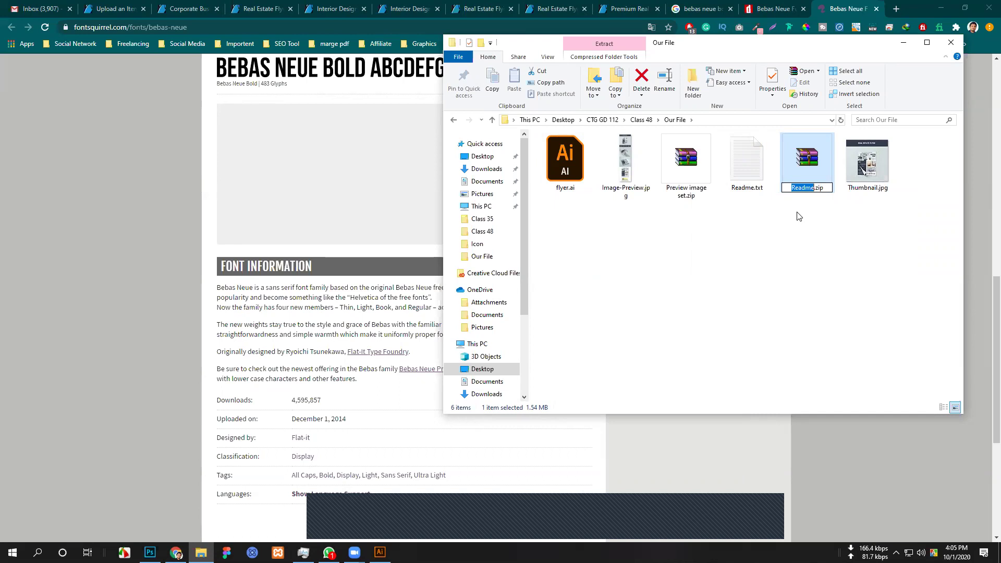
pyautogui.write('Main file')
pyautogui.click(770, 235)
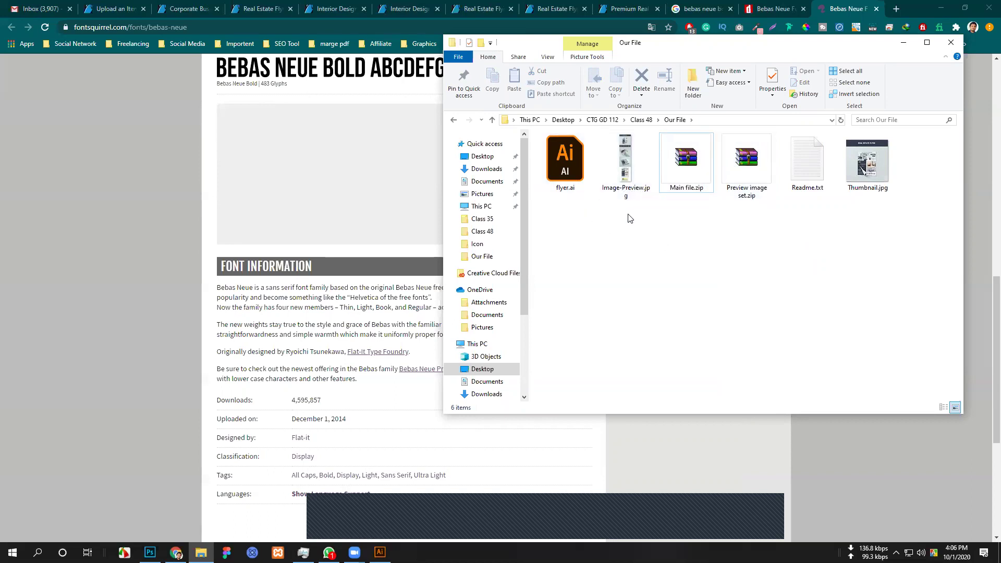
# Delete the loose flyer.ai and Readme.txt from the Our File folder, keeping the Main file.zip archive.
pyautogui.moveTo(624, 196)
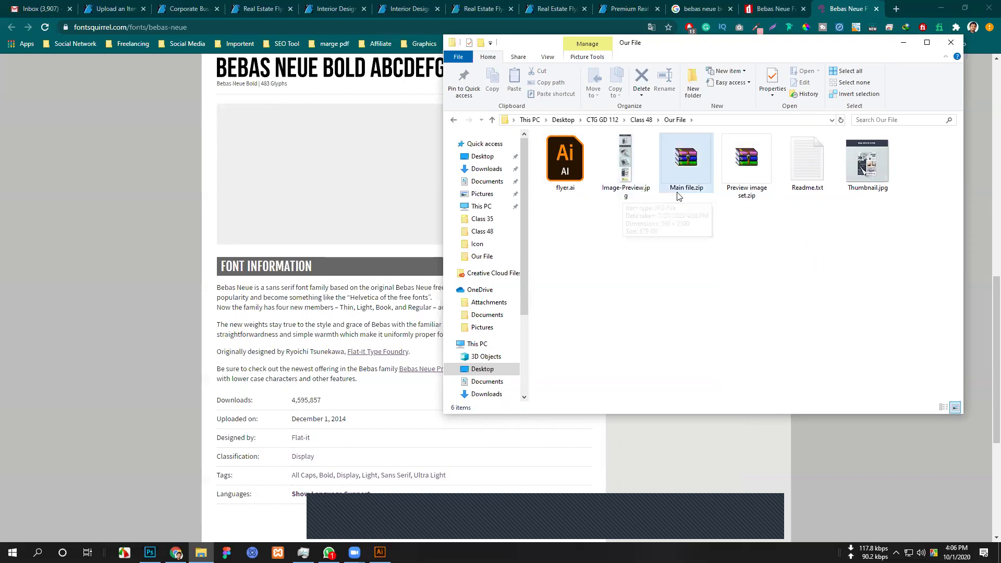
pyautogui.click(576, 172)
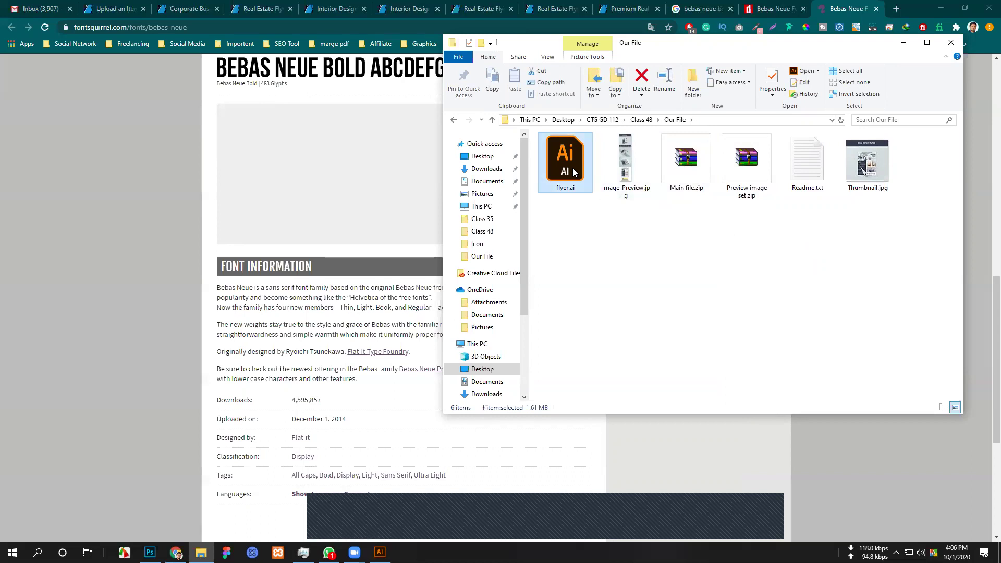
pyautogui.press('Delete')
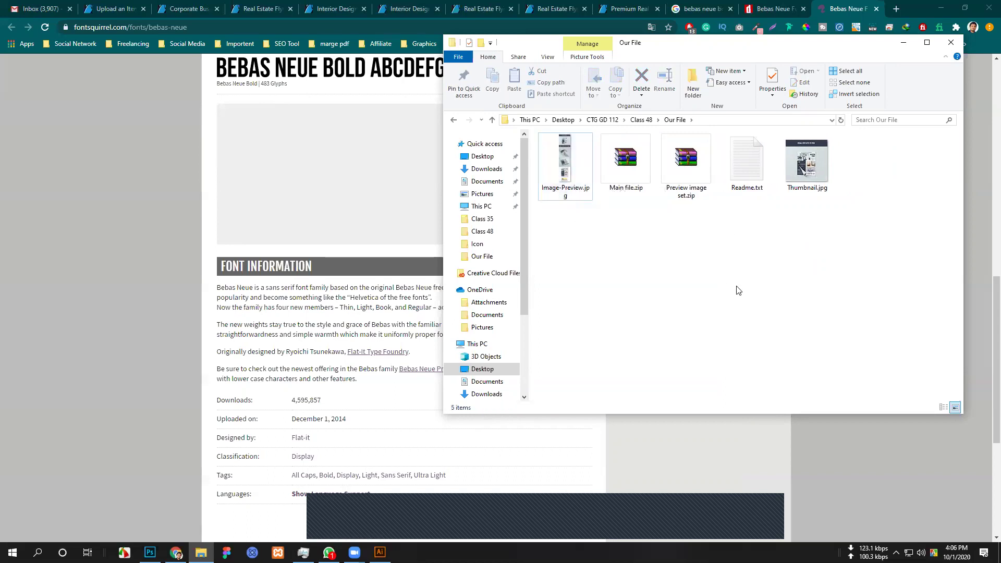
pyautogui.click(747, 167)
pyautogui.press('Delete')
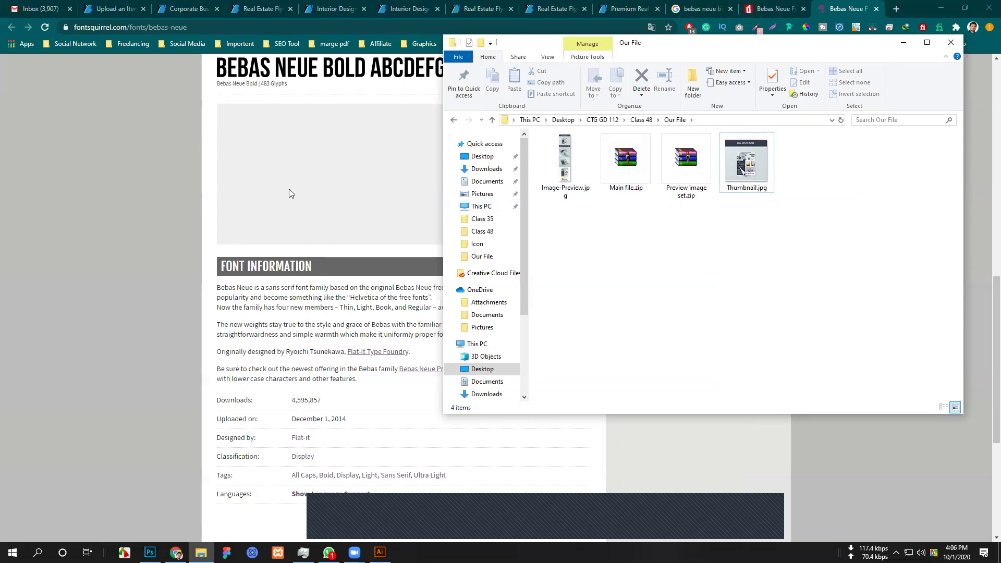
# Look through the Class 48 and Class 35 folders of CTG GD 112 and BAN GD #101 for an existing HTML description file.
pyautogui.scroll(4, 289, 189)
pyautogui.scroll(-2, 289, 188)
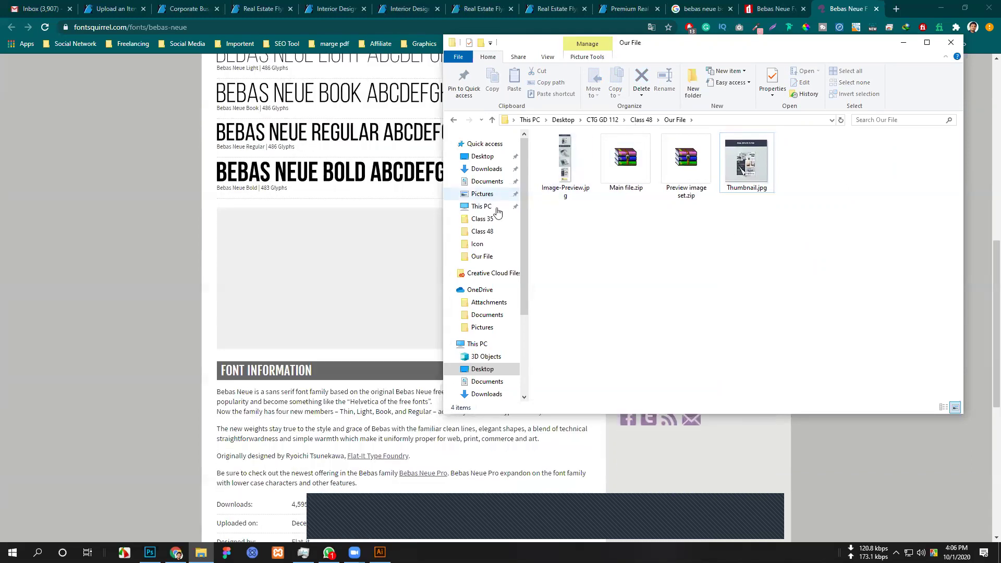
pyautogui.click(482, 231)
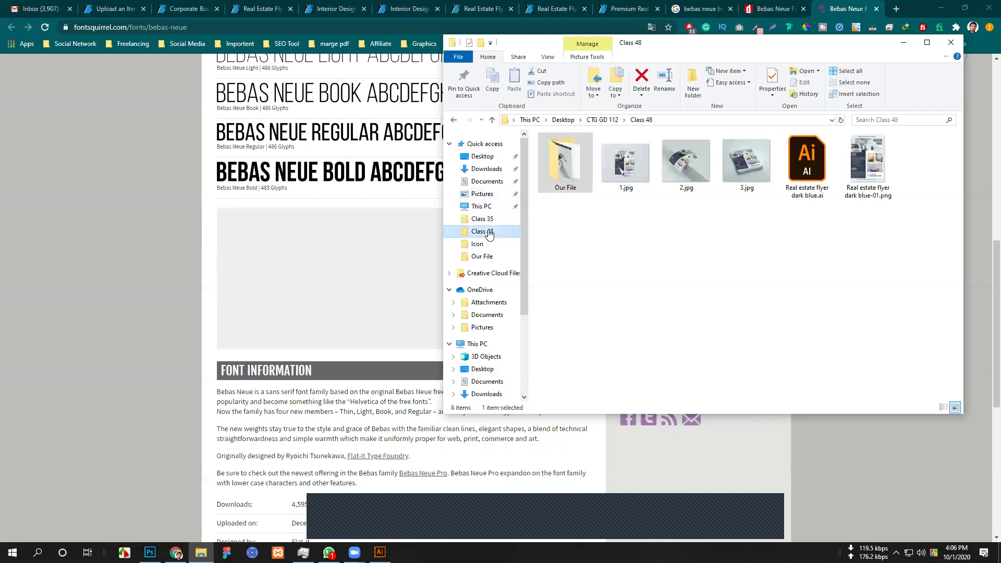
pyautogui.click(482, 219)
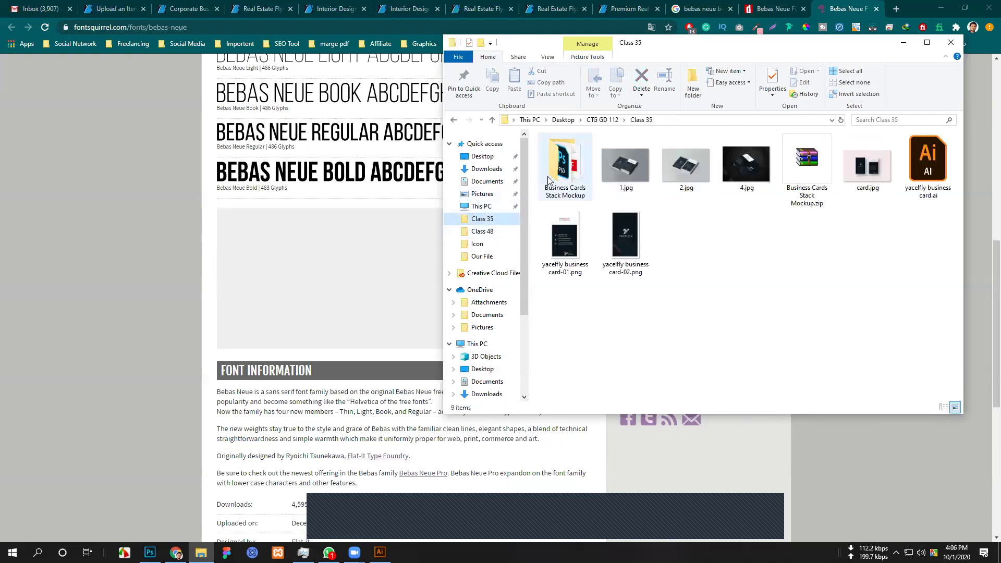
pyautogui.click(566, 120)
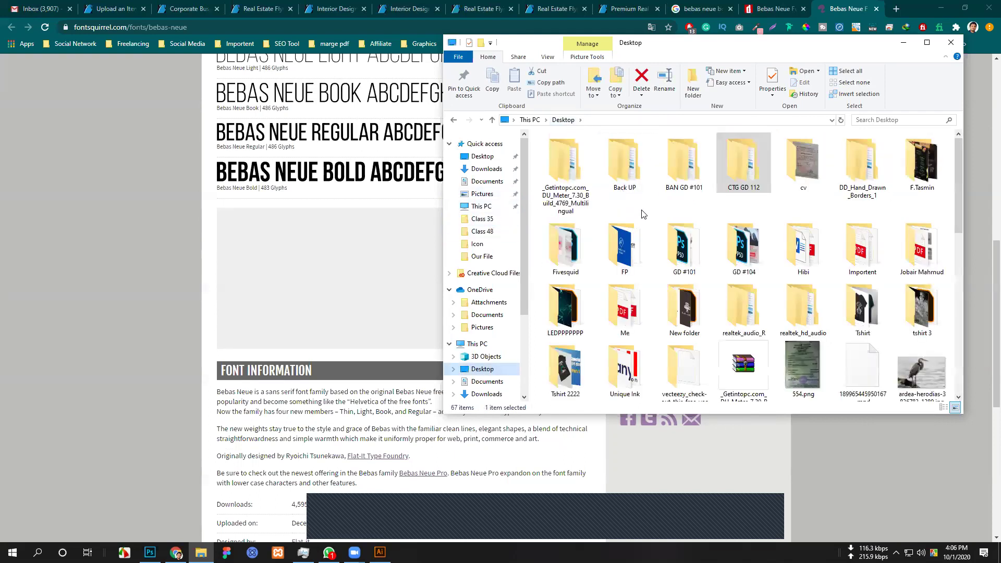
pyautogui.doubleClick(680, 179)
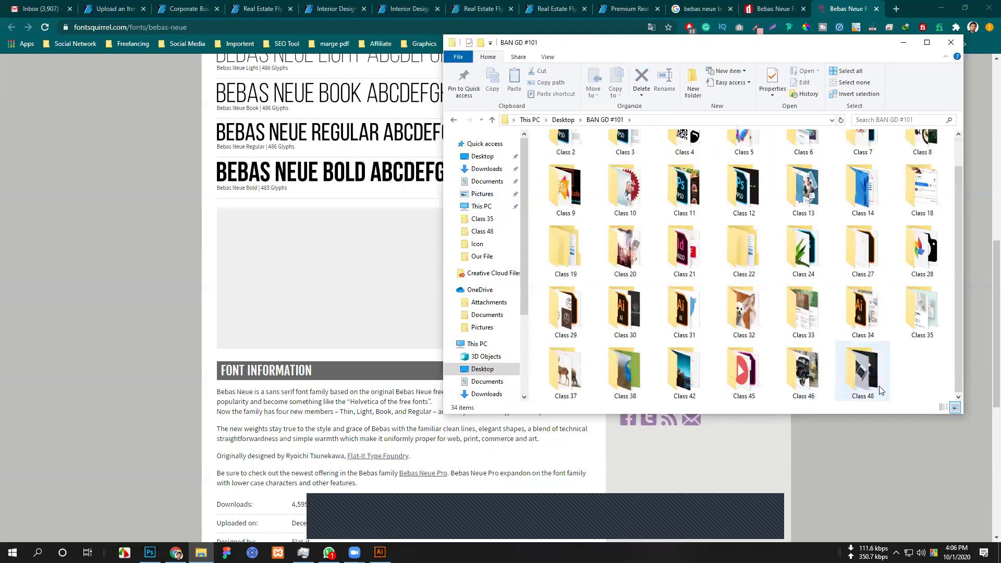
pyautogui.doubleClick(880, 389)
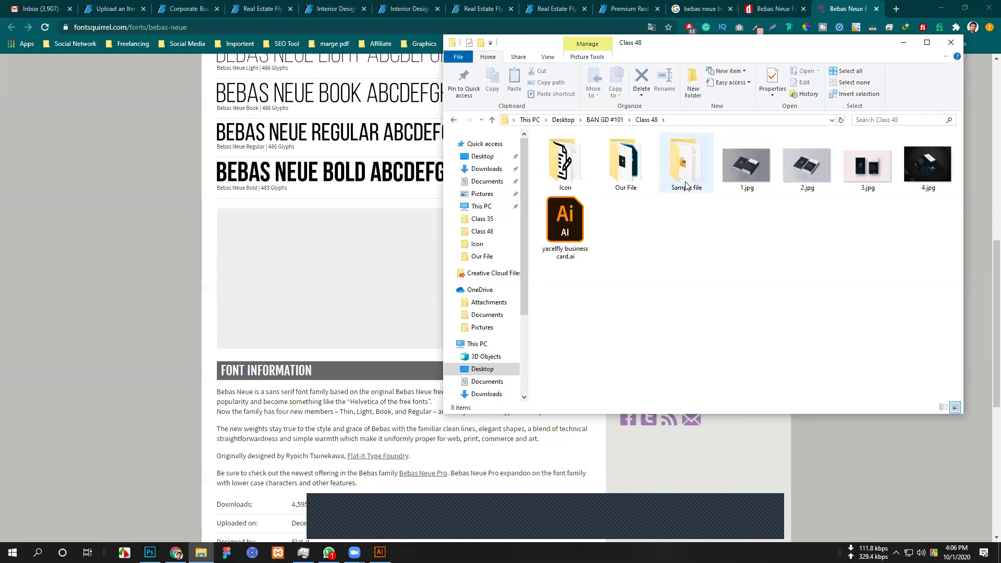
pyautogui.click(482, 219)
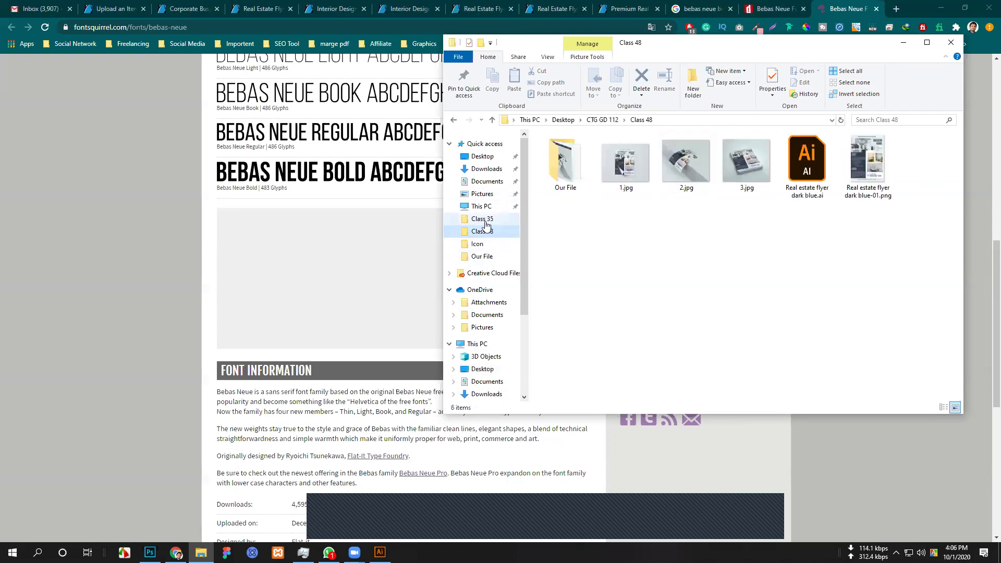
pyautogui.click(605, 119)
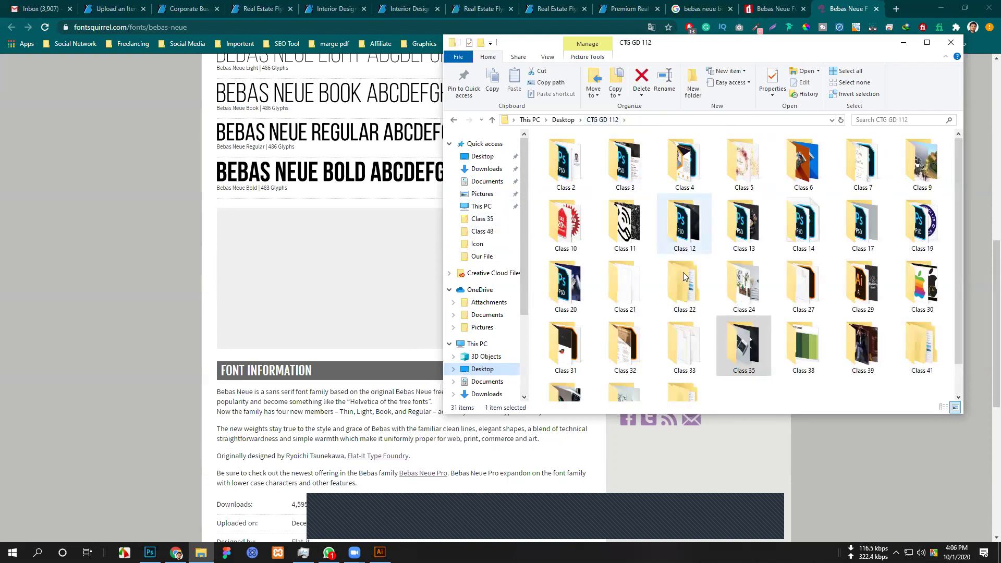
pyautogui.scroll(-1, 683, 346)
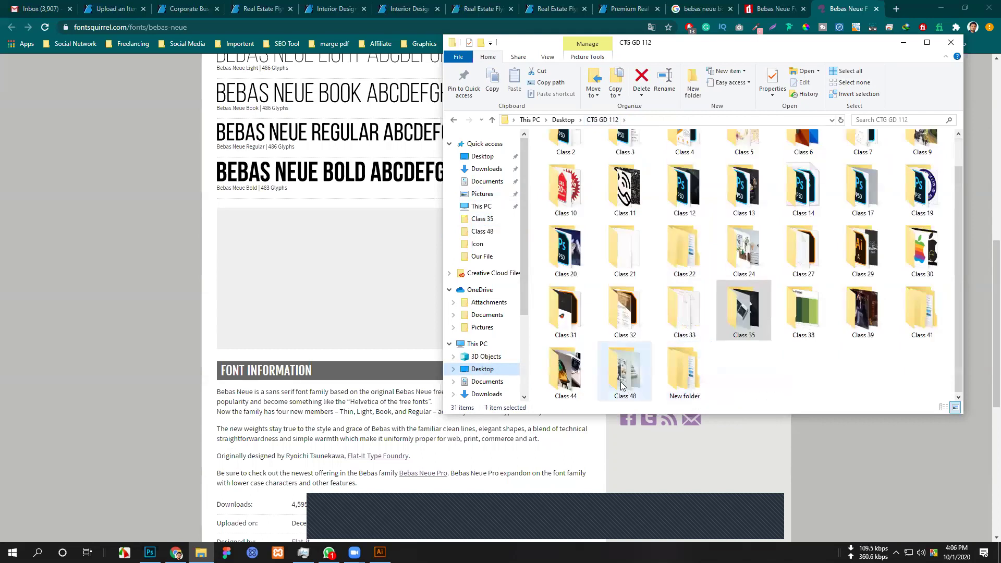
pyautogui.click(563, 120)
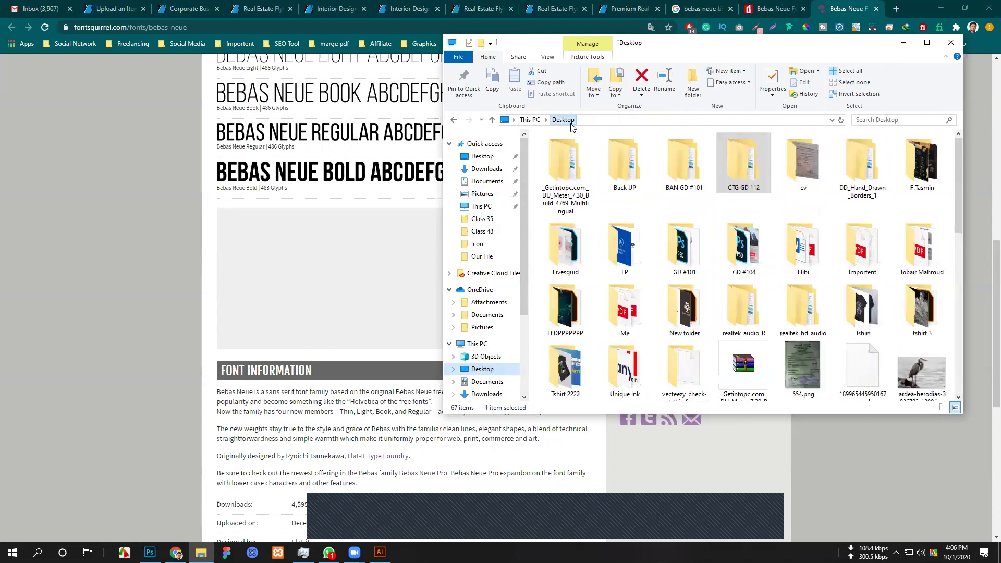
# Open the All color folder within Class 48 of the GD #104 folder on the Desktop.
pyautogui.doubleClick(744, 248)
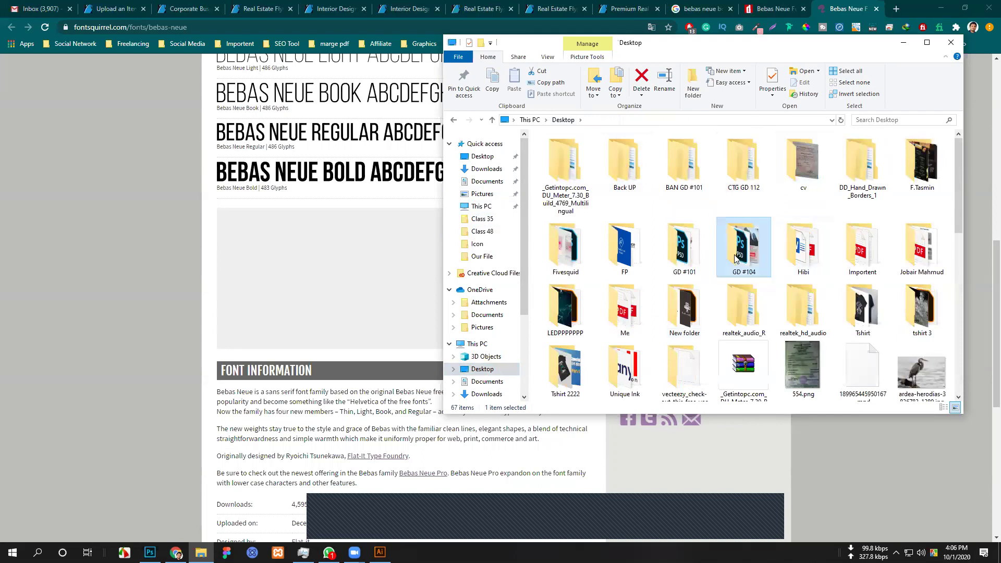
pyautogui.scroll(-3, 809, 357)
pyautogui.scroll(3, 887, 242)
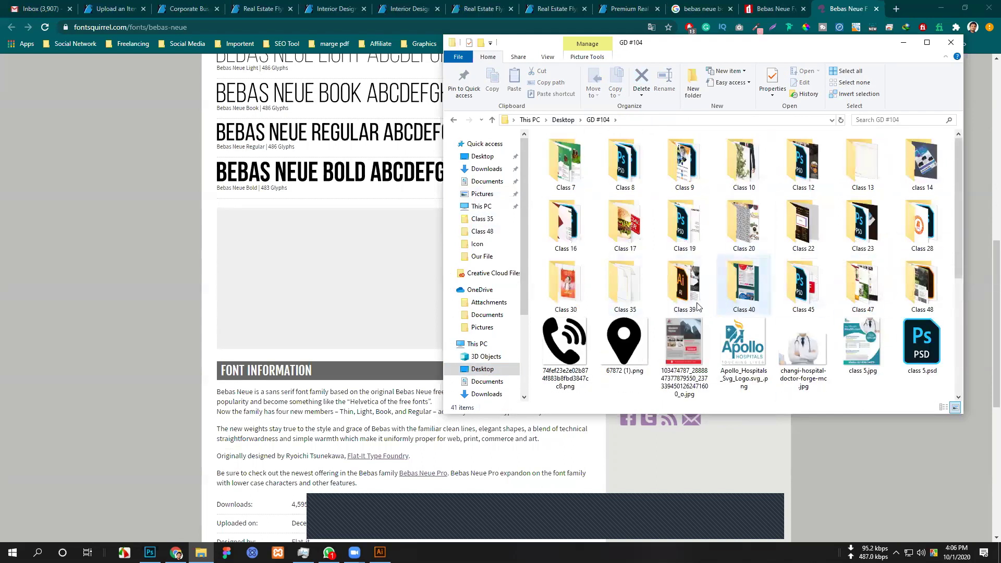
pyautogui.scroll(-3, 699, 315)
pyautogui.scroll(3, 803, 292)
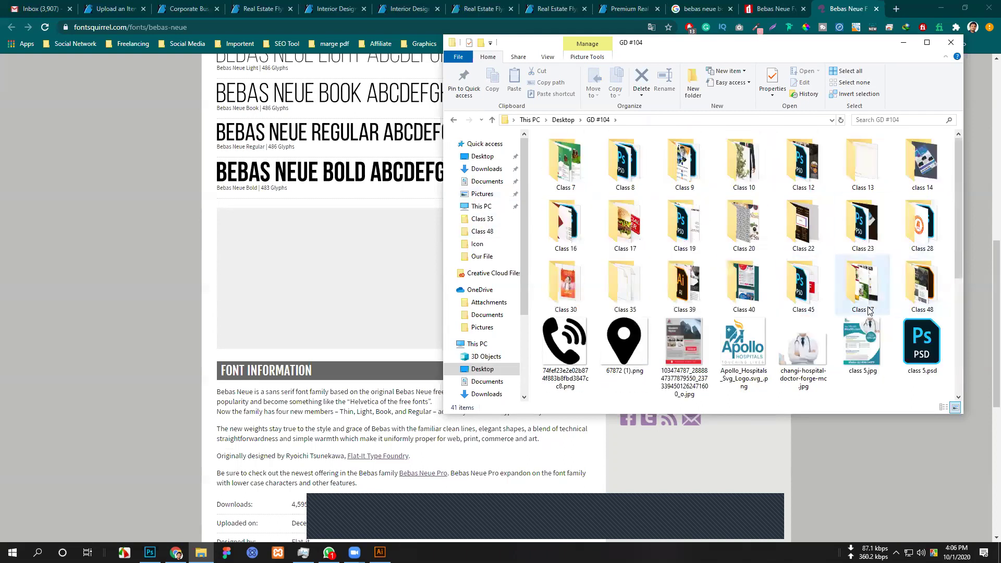
pyautogui.doubleClick(919, 296)
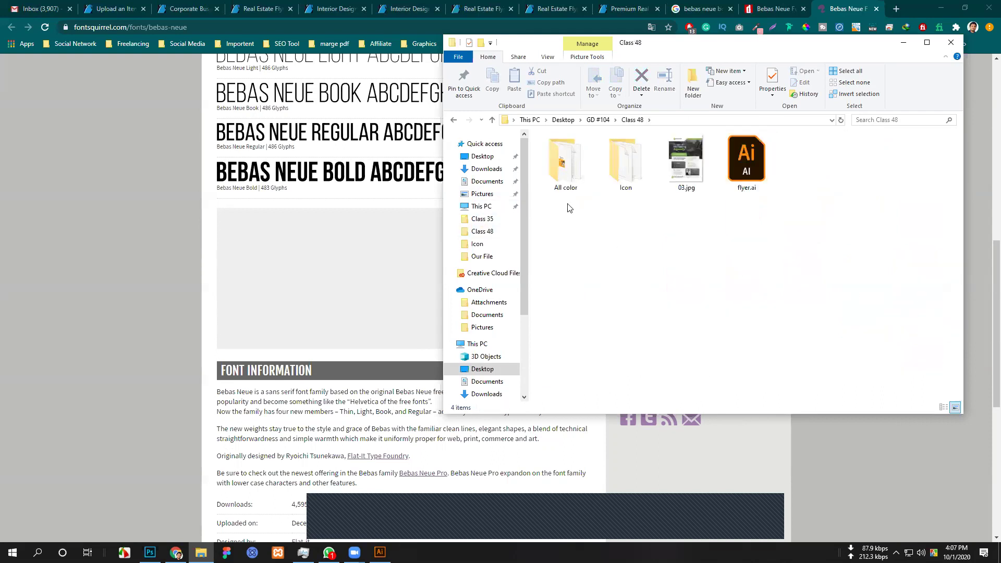
pyautogui.doubleClick(574, 177)
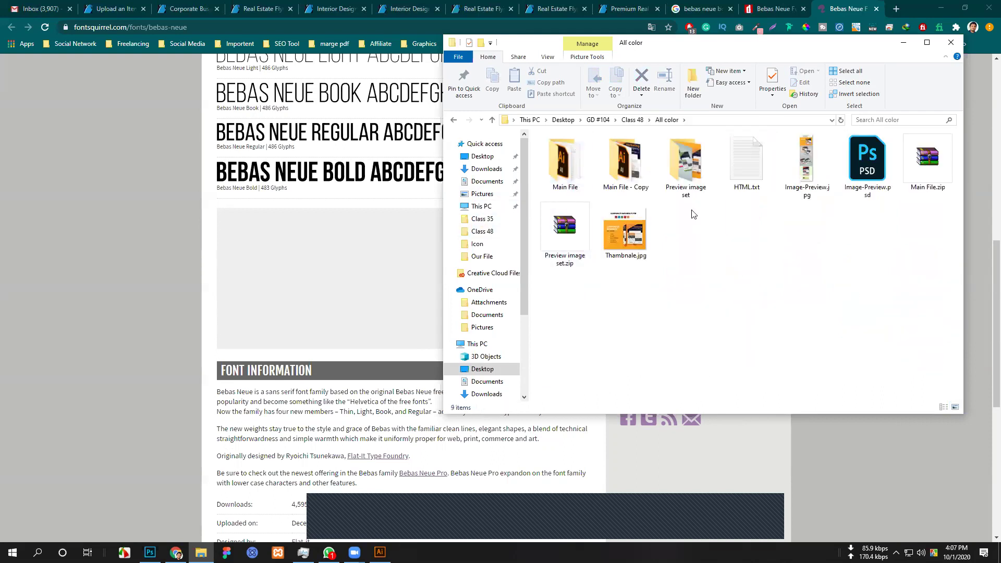
# Copy HTML.txt into the Our File folder under CTG GD 112, Class 48, and open the copy in Notepad.
pyautogui.click(747, 165)
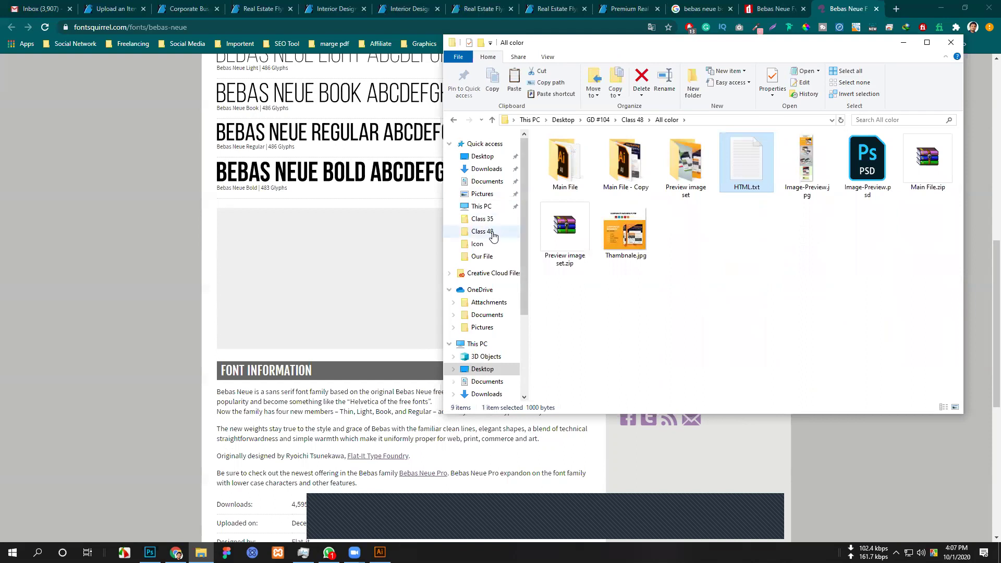
pyautogui.click(482, 231)
pyautogui.doubleClick(563, 176)
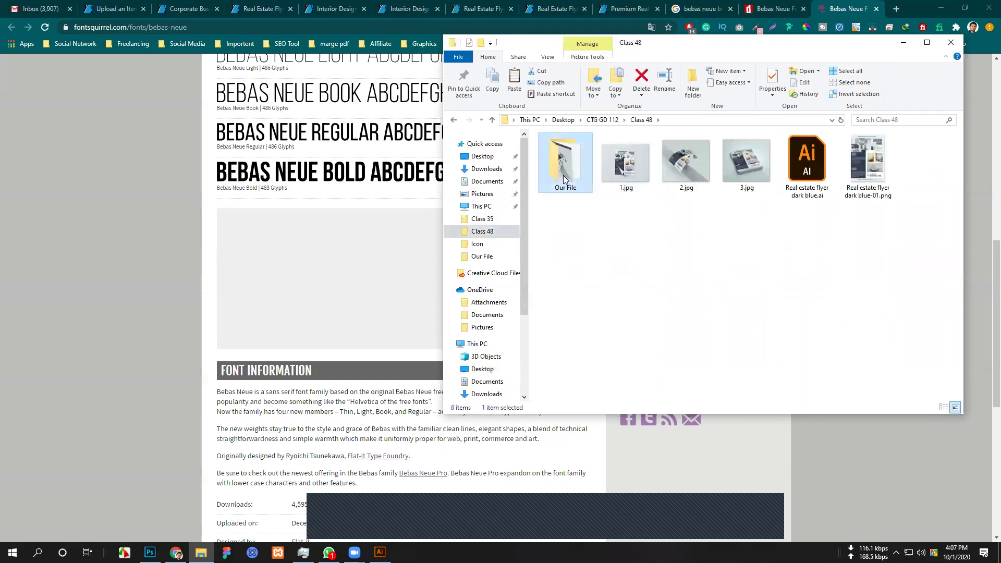
pyautogui.hotkey('ctrl', 'v')
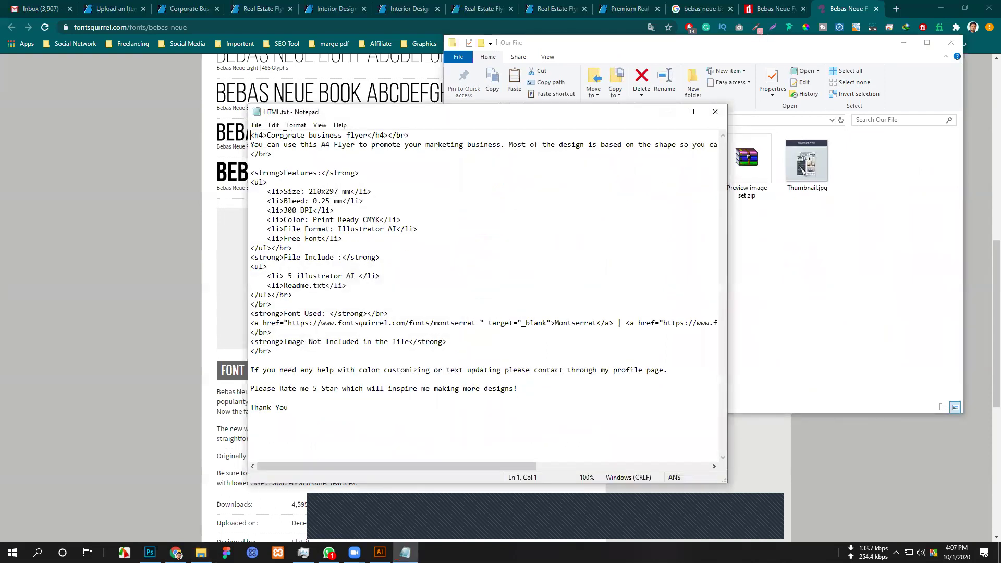
# Copy the item name from the GraphicRiver upload form and change the h4 heading in HTML.txt to Real Estate Flyer.
pyautogui.click(188, 9)
pyautogui.click(128, 9)
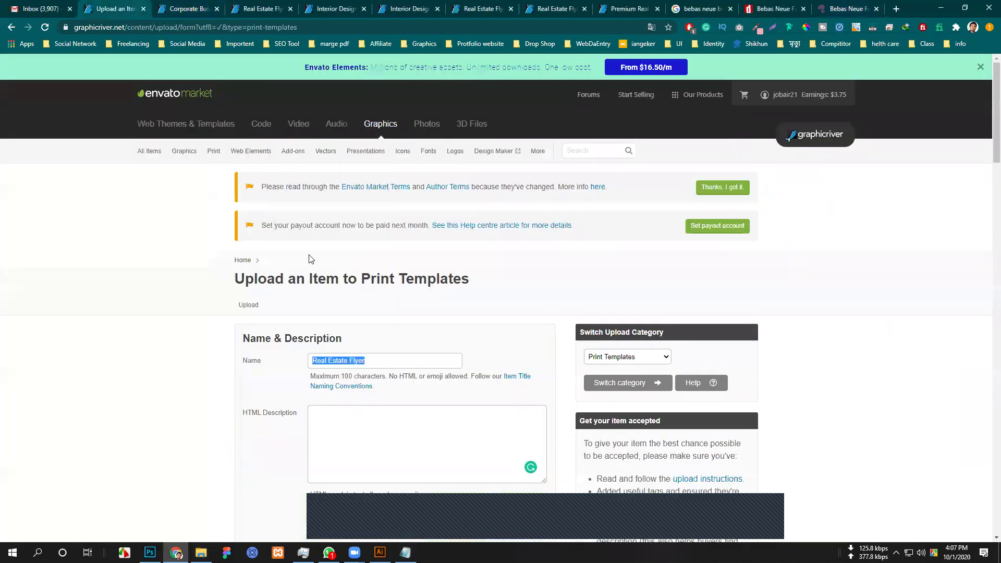
pyautogui.rightClick(355, 362)
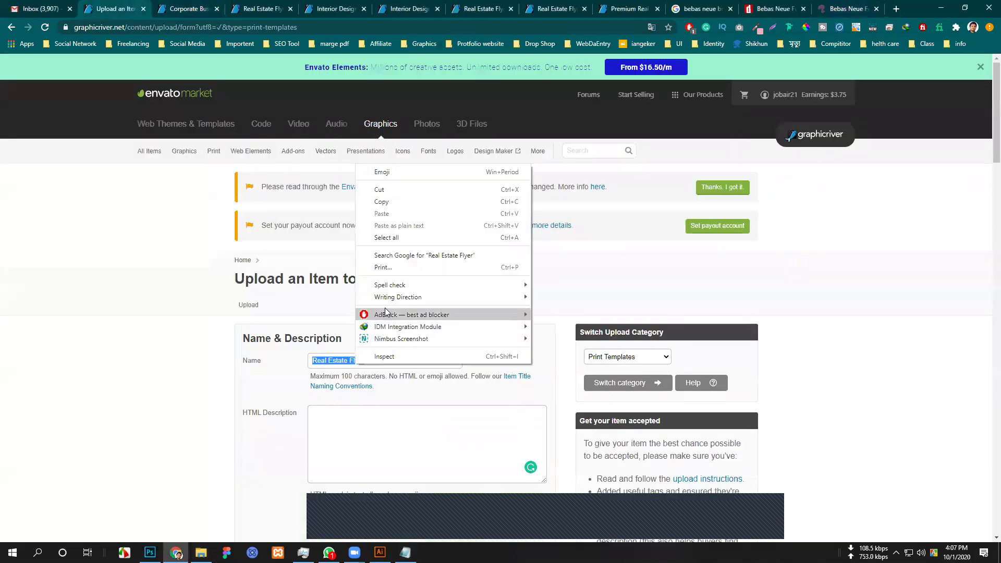
pyautogui.click(384, 202)
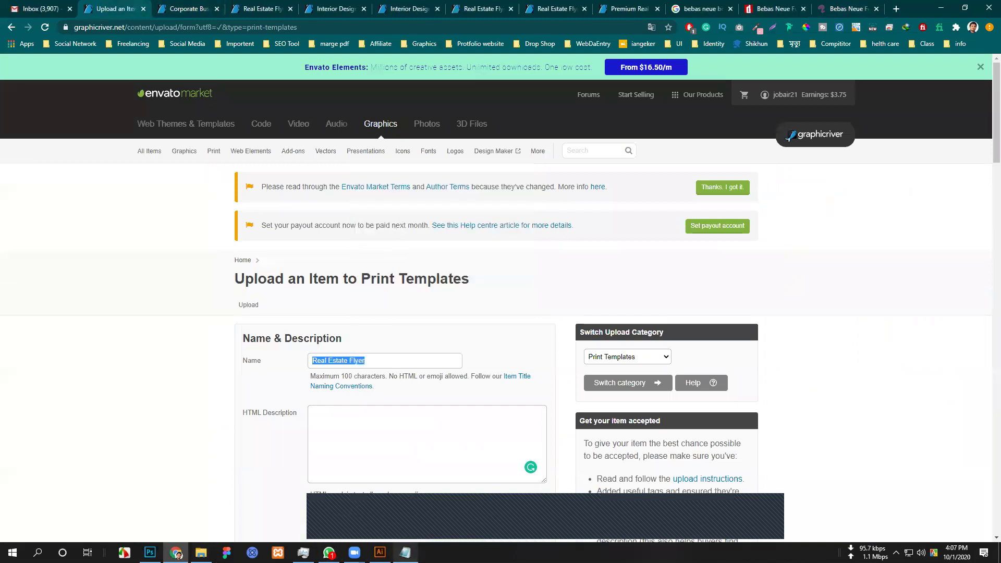
pyautogui.hotkey('alt', 'Tab')
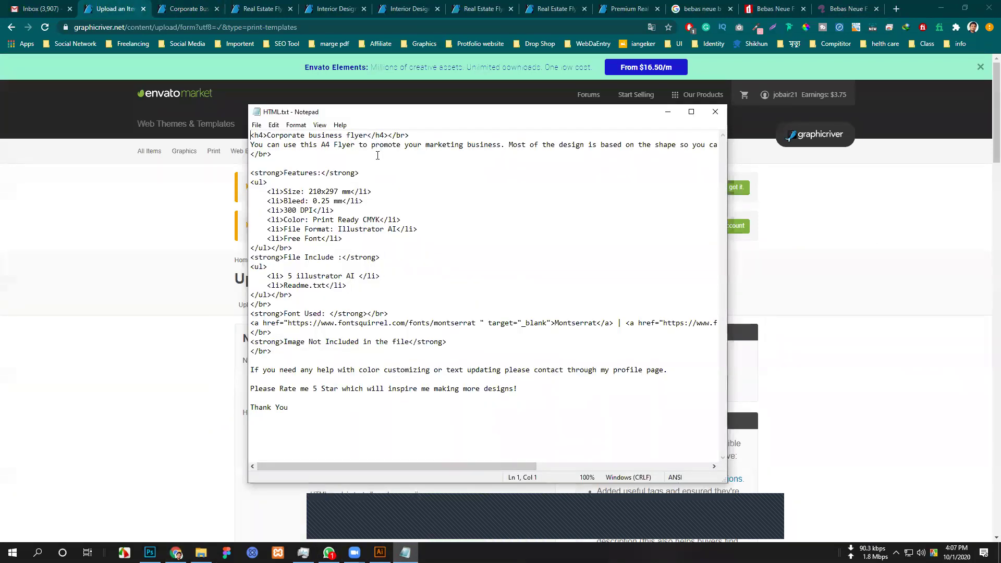
pyautogui.moveTo(366, 135); pyautogui.dragTo(268, 137)
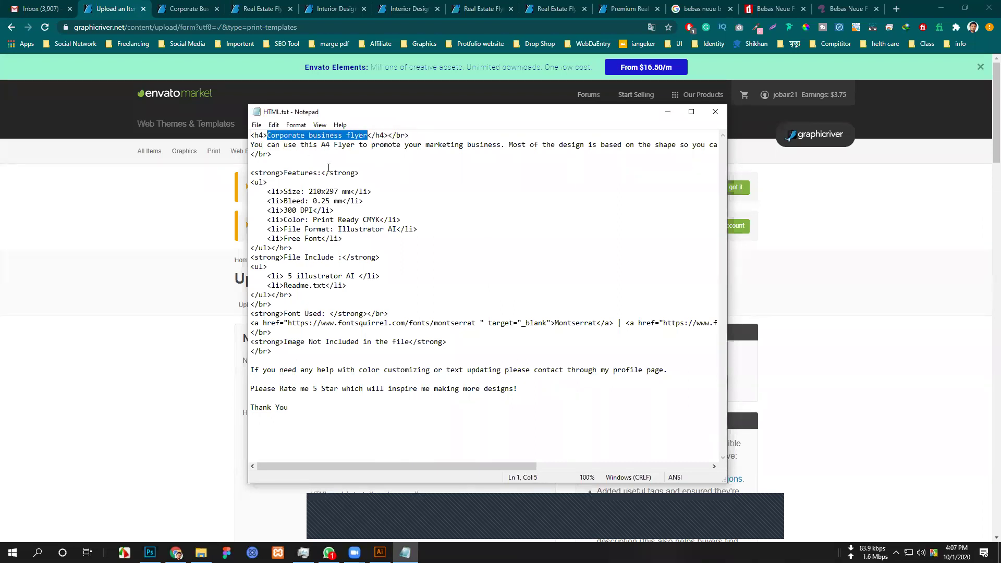
pyautogui.write('Real Estate Flyer')
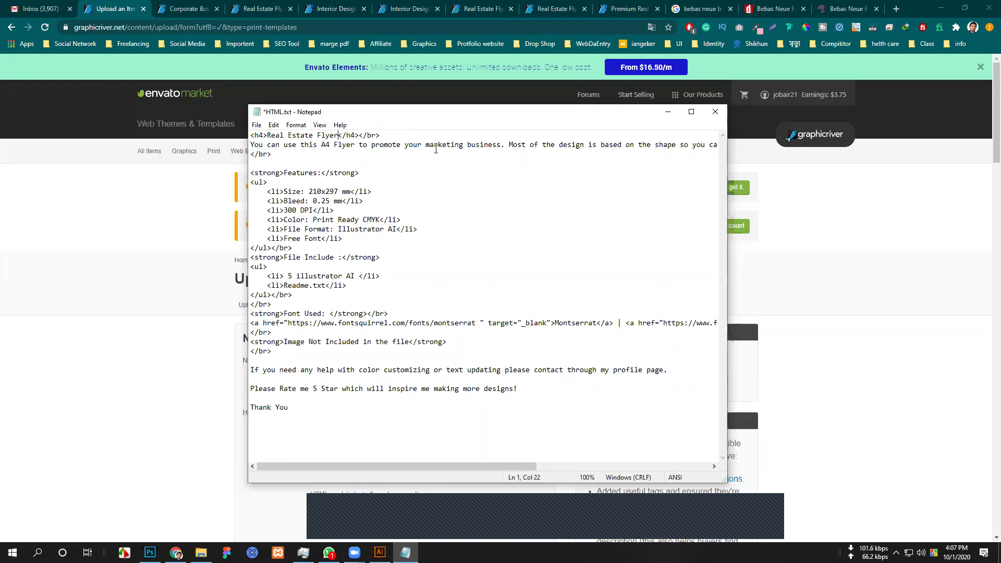
# Remove the word marketing from the introduction in HTML.txt and set the File Include entry to 1 illustrator AI.
pyautogui.moveTo(429, 146); pyautogui.dragTo(461, 144)
pyautogui.press('BackSpace')
pyautogui.press('BackSpace')
pyautogui.press('BackSpace')
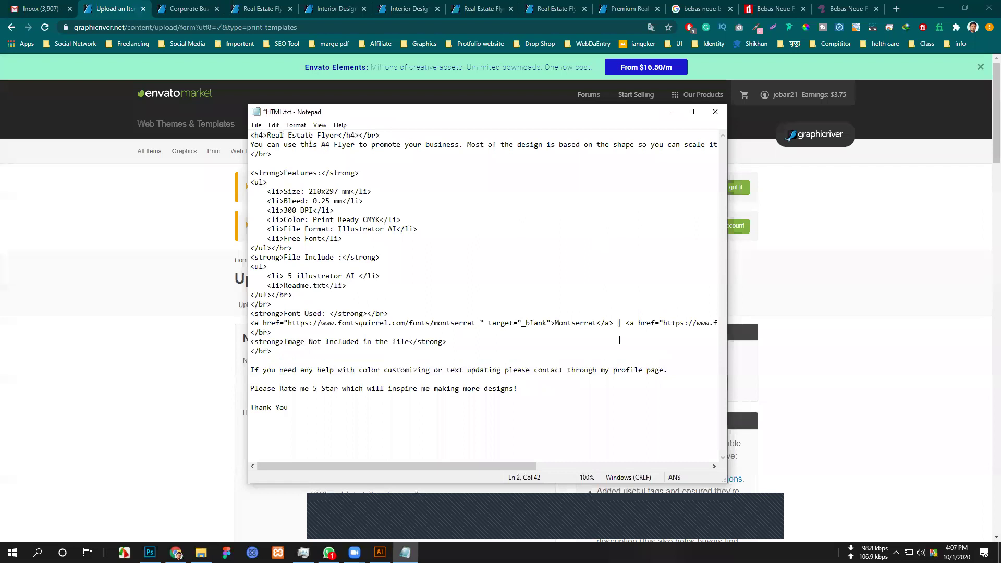
pyautogui.moveTo(521, 466); pyautogui.dragTo(389, 451)
pyautogui.click(289, 276)
pyautogui.click(289, 324)
pyautogui.moveTo(292, 324); pyautogui.dragTo(476, 323)
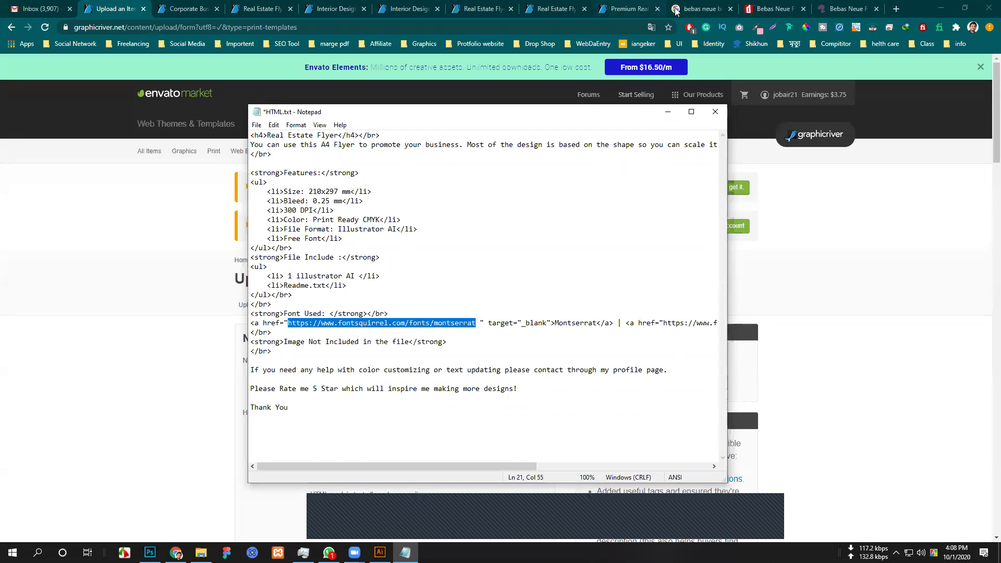
pyautogui.click(767, 9)
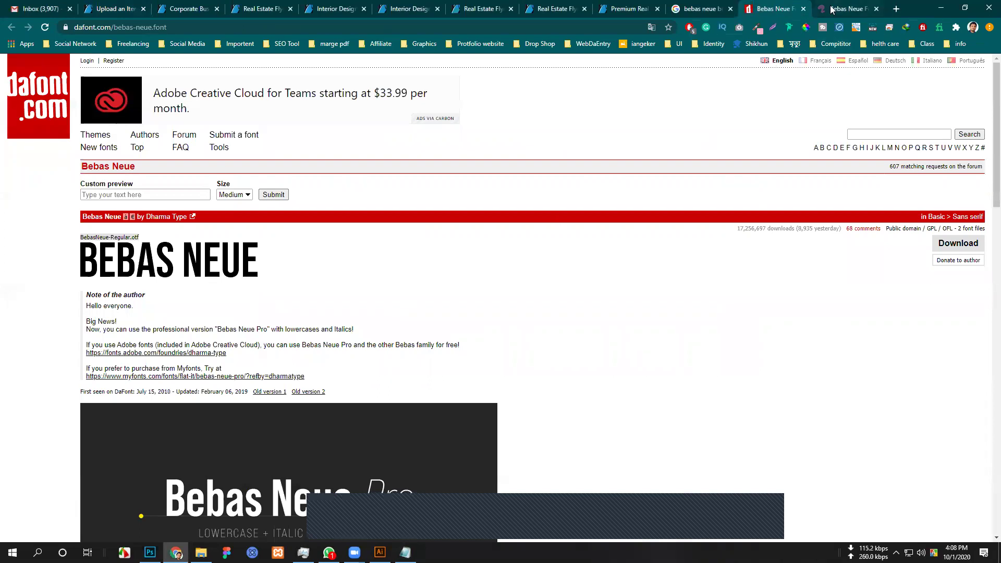
pyautogui.click(803, 9)
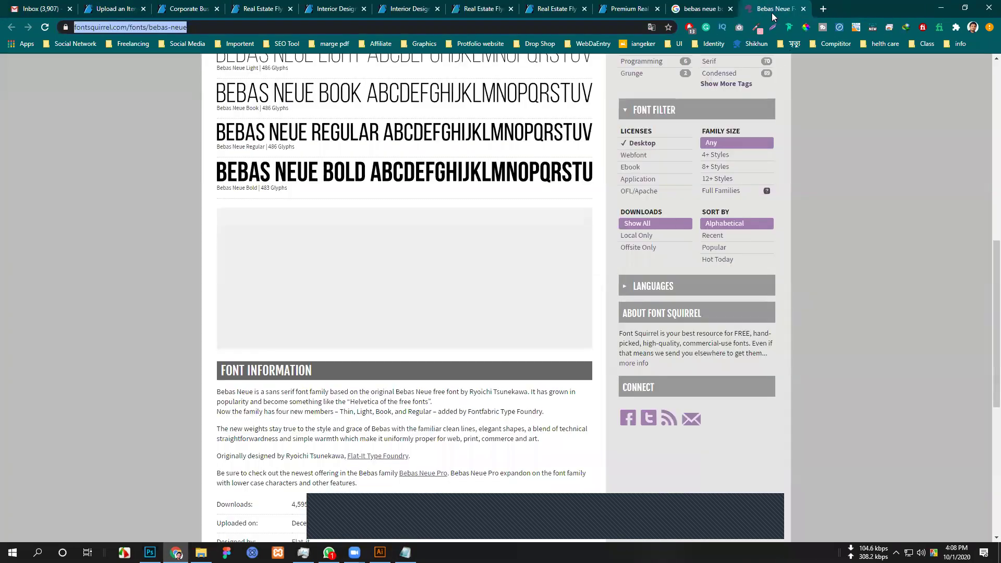
pyautogui.scroll(10, 503, 291)
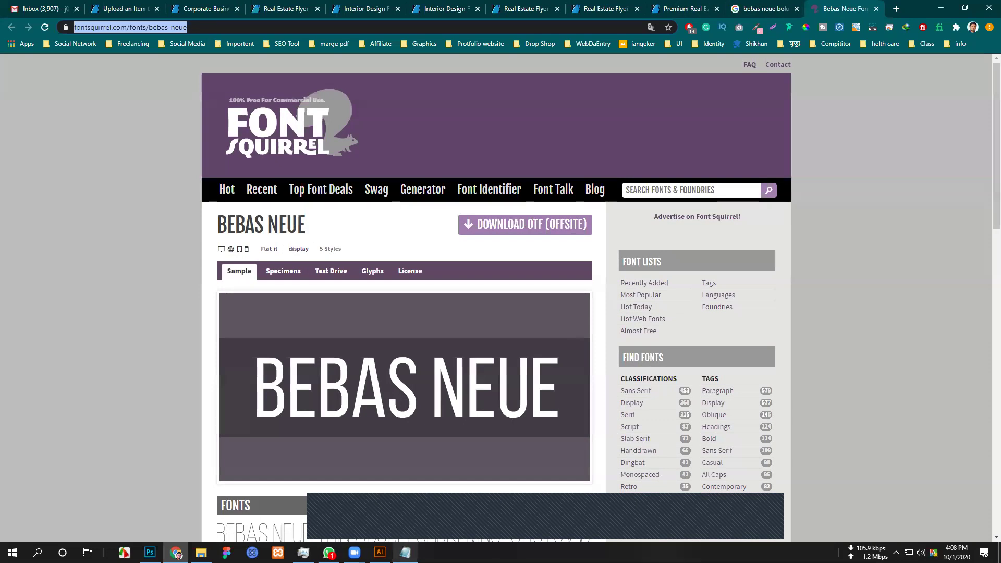
pyautogui.moveTo(406, 553)
pyautogui.click(405, 509)
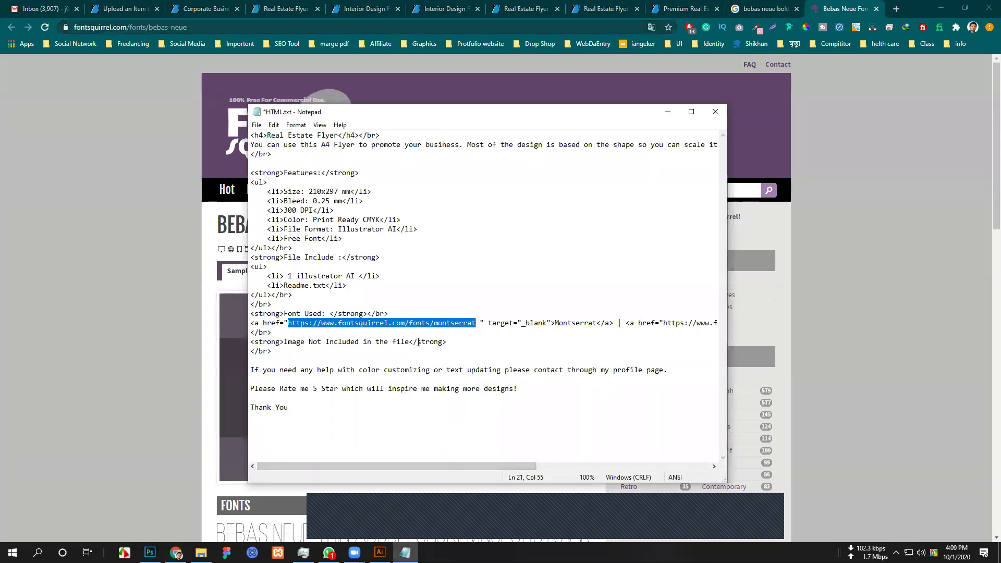
pyautogui.write('https://www.fontsquirrel.com/fonts/bebas-neue')
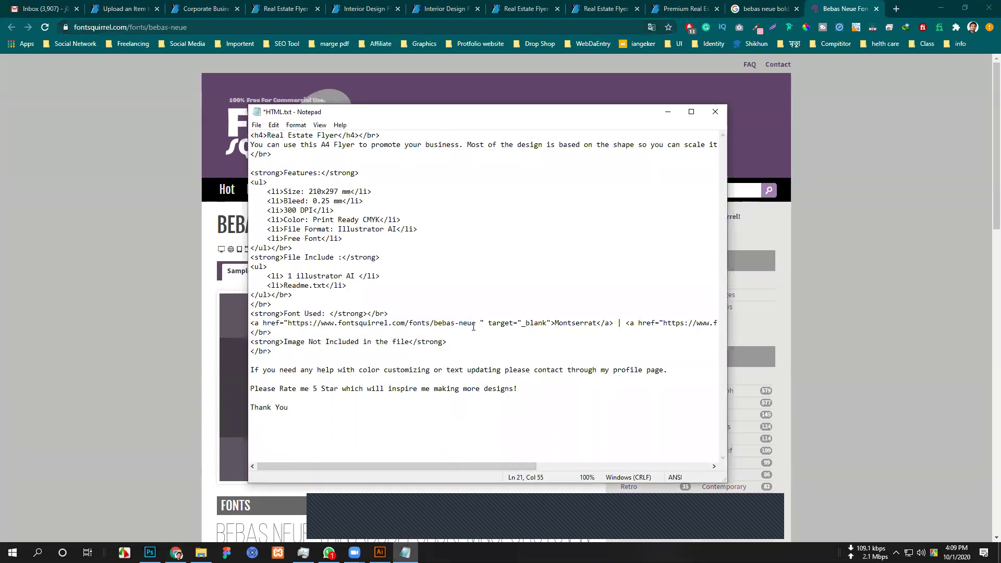
# Copy the BEBAS NEUE title from the Font Squirrel page and replace the Montserrat link text in HTML.txt with it.
pyautogui.click(130, 9)
pyautogui.click(195, 8)
pyautogui.scroll(-15, 155, 462)
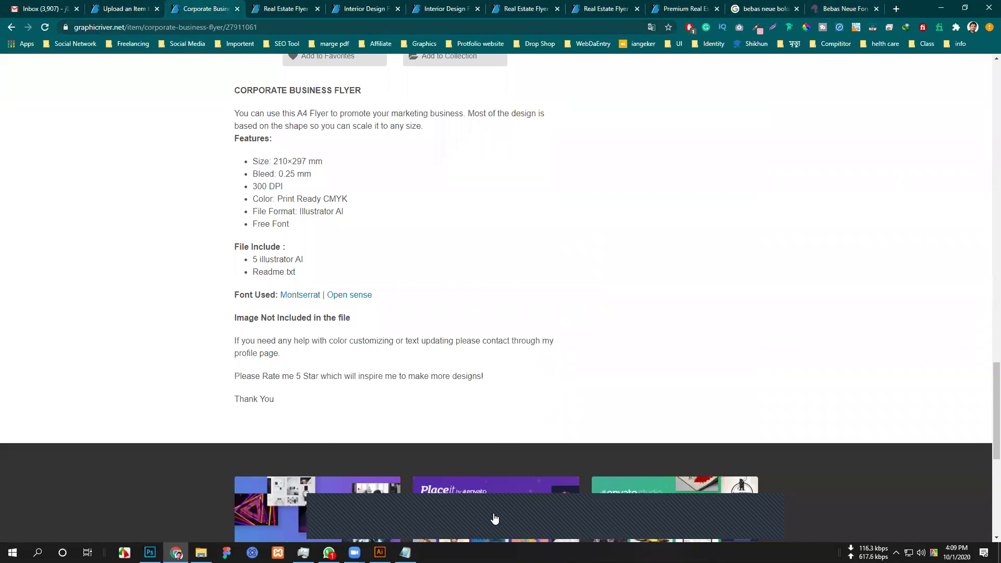
pyautogui.click(405, 552)
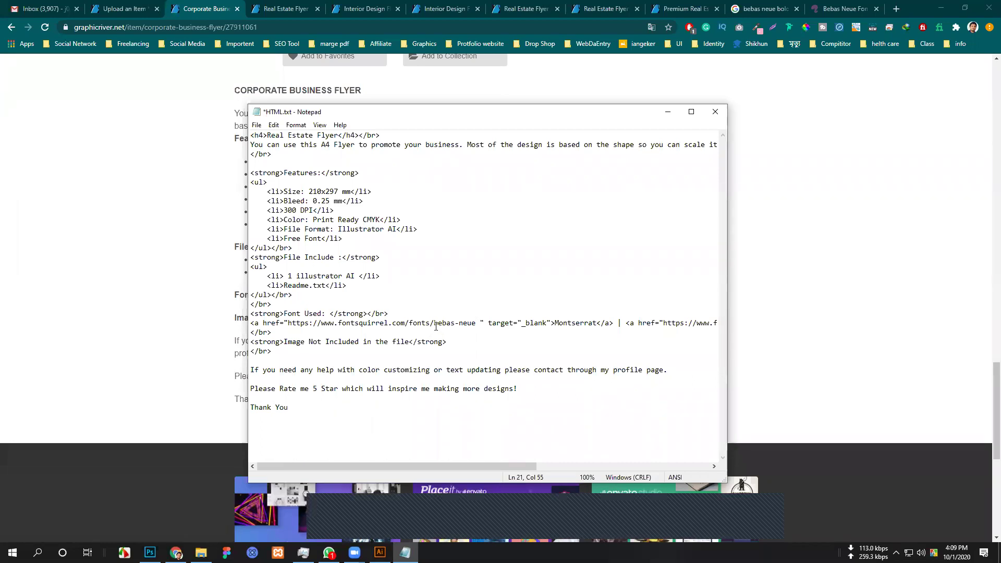
pyautogui.click(840, 10)
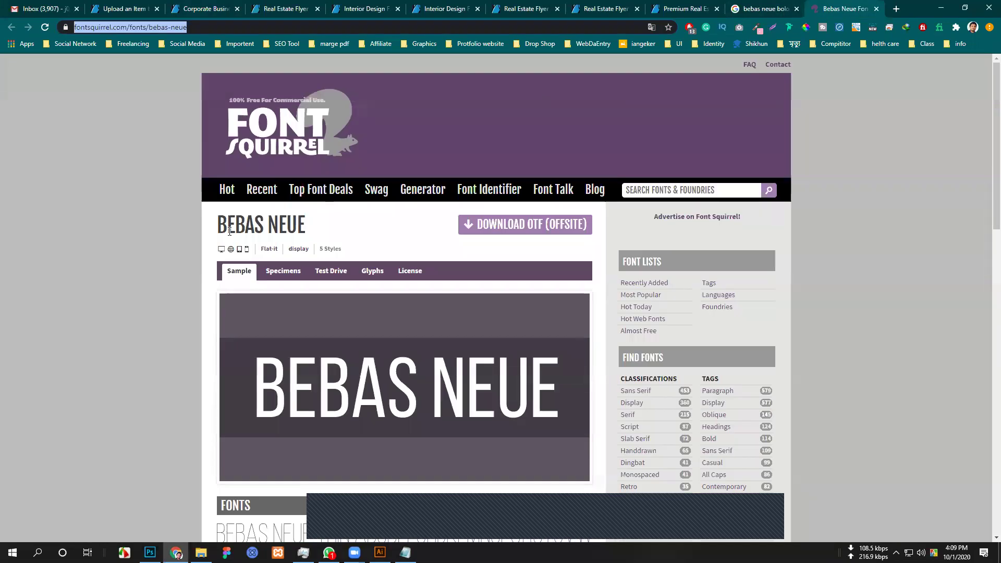
pyautogui.moveTo(307, 230); pyautogui.dragTo(221, 227)
pyautogui.hotkey('ctrl', 'c')
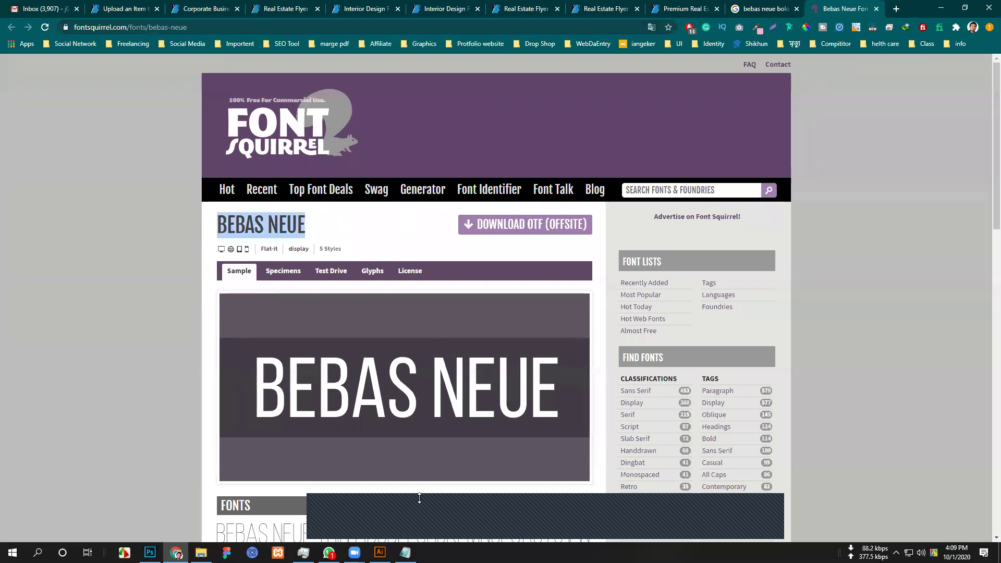
pyautogui.click(405, 553)
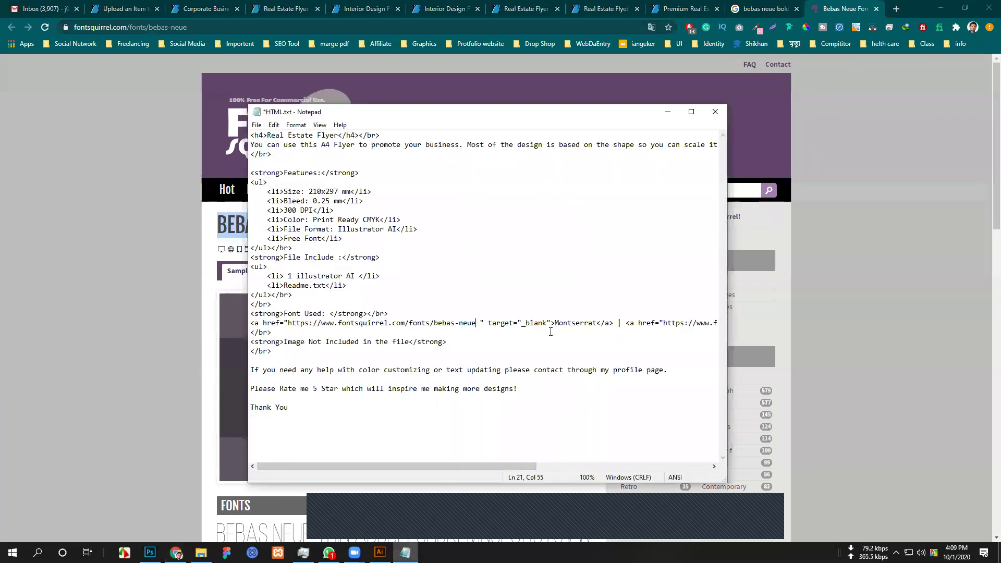
pyautogui.moveTo(555, 324); pyautogui.dragTo(595, 319)
pyautogui.hotkey('ctrl', 'v')
# Change the first font's link text in HTML.txt to title case, Bebas Neue, without a trailing space.
pyautogui.moveTo(559, 326); pyautogui.dragTo(575, 325)
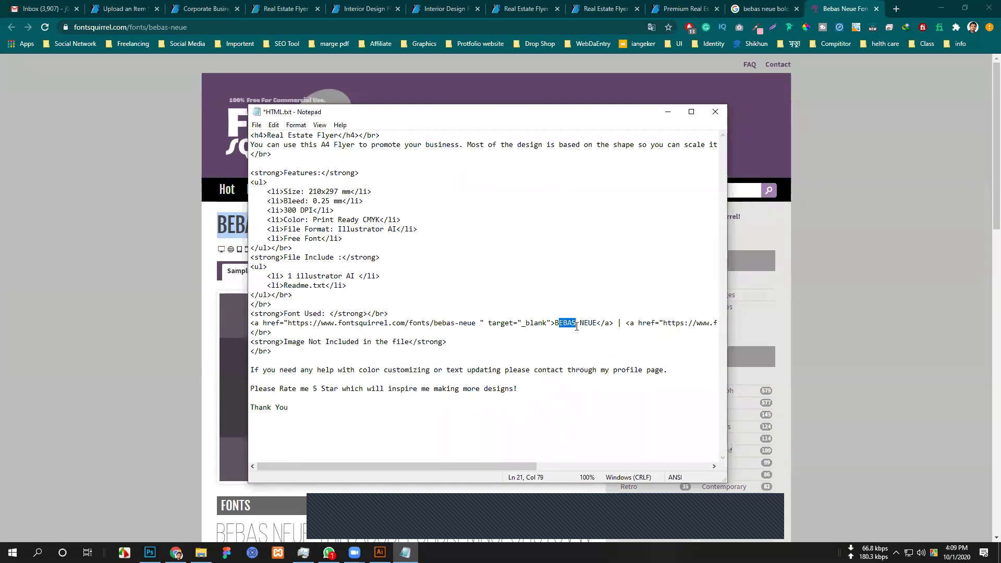
pyautogui.write('ebas')
pyautogui.moveTo(584, 324); pyautogui.dragTo(597, 320)
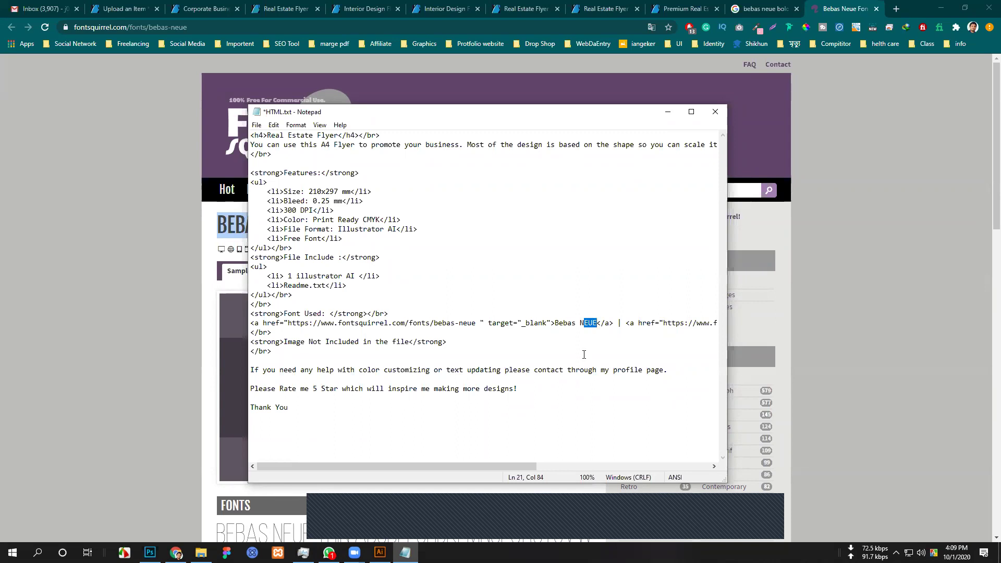
pyautogui.write('eue')
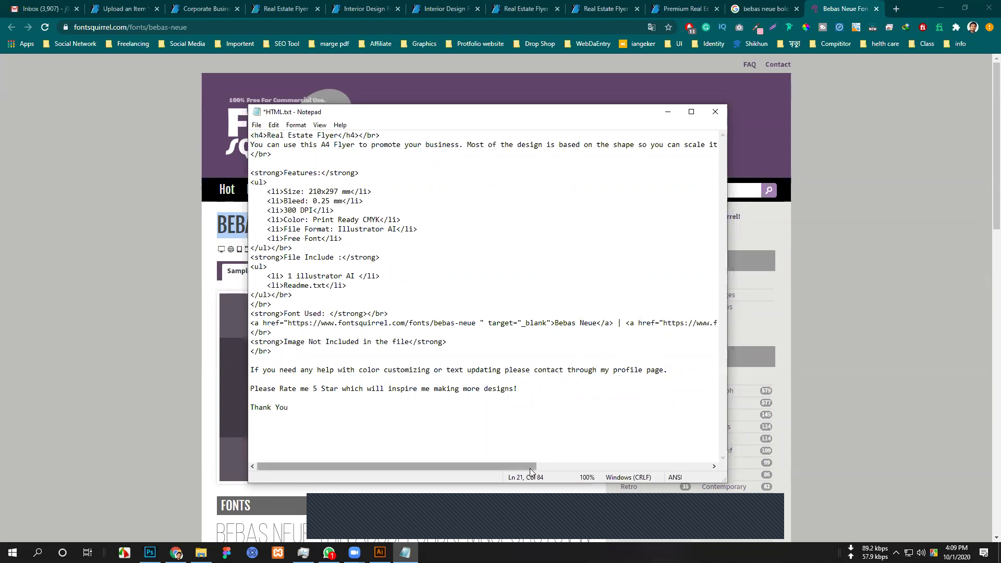
pyautogui.moveTo(530, 467); pyautogui.dragTo(537, 470)
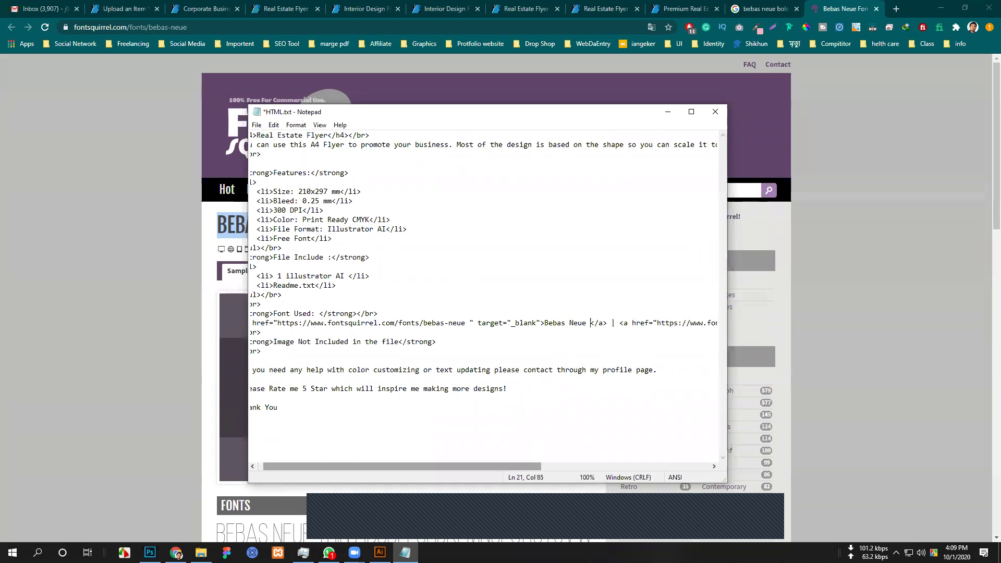
pyautogui.moveTo(529, 465); pyautogui.dragTo(606, 465)
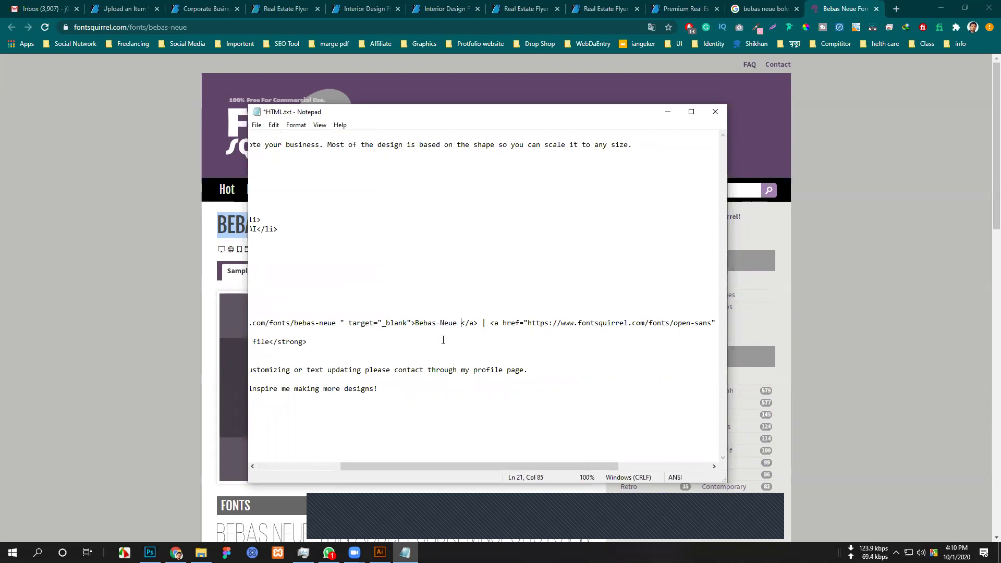
pyautogui.press('BackSpace')
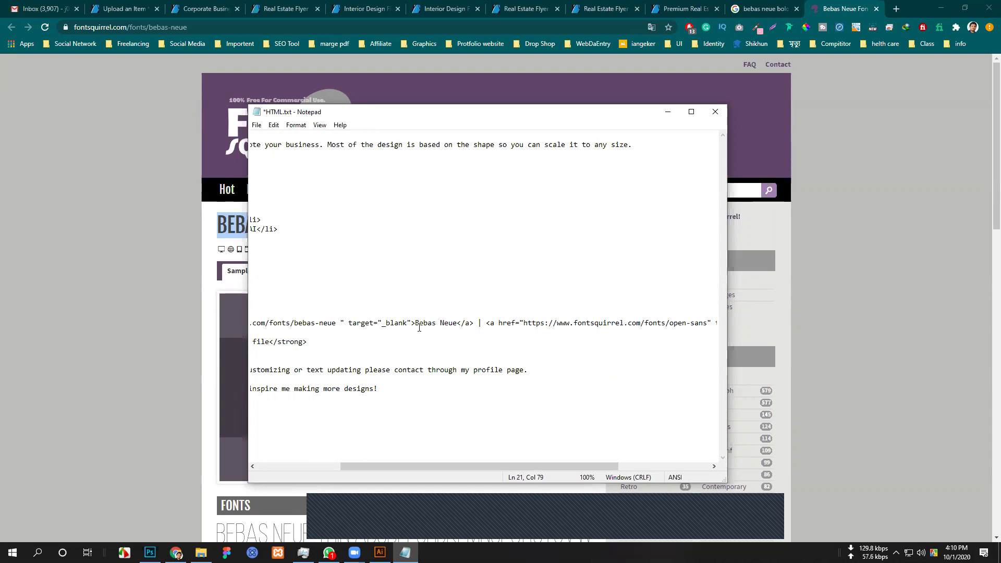
# Check the Property Features heading's font in Illustrator and compare the Font Used links in HTML.txt with the published Corporate Business Flyer description.
pyautogui.click(380, 552)
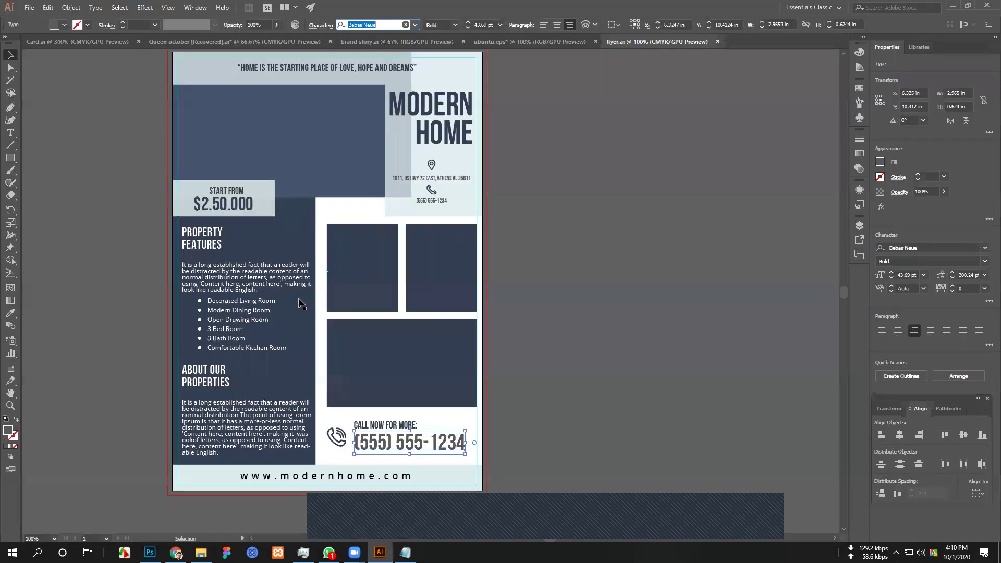
pyautogui.click(217, 252)
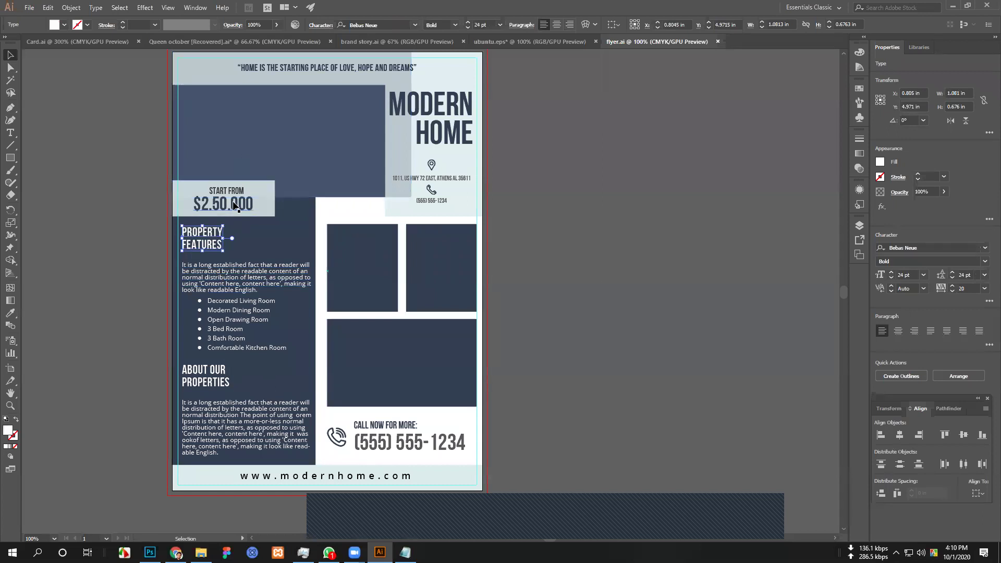
pyautogui.click(405, 552)
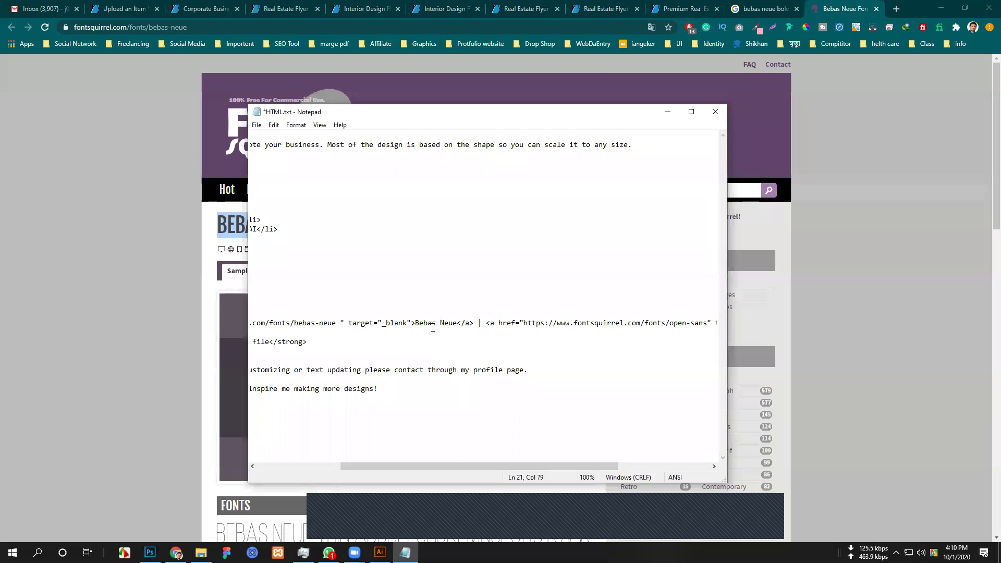
pyautogui.click(415, 324)
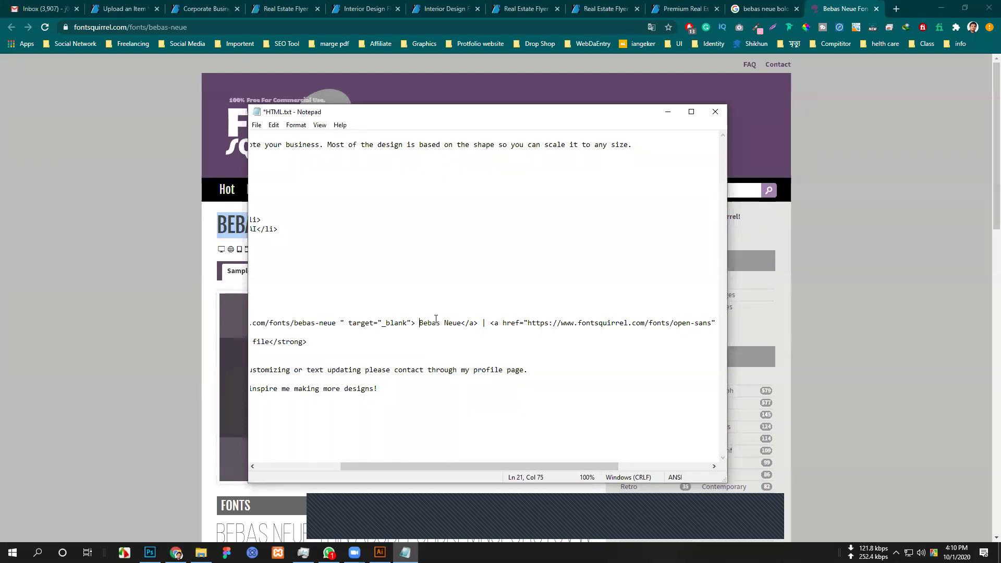
pyautogui.click(204, 9)
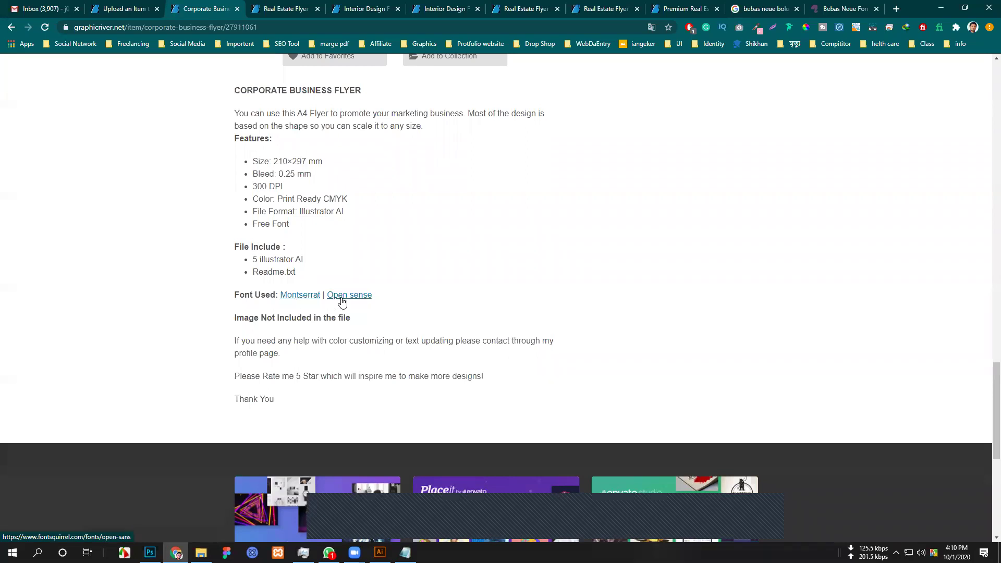
pyautogui.click(281, 9)
pyautogui.click(197, 12)
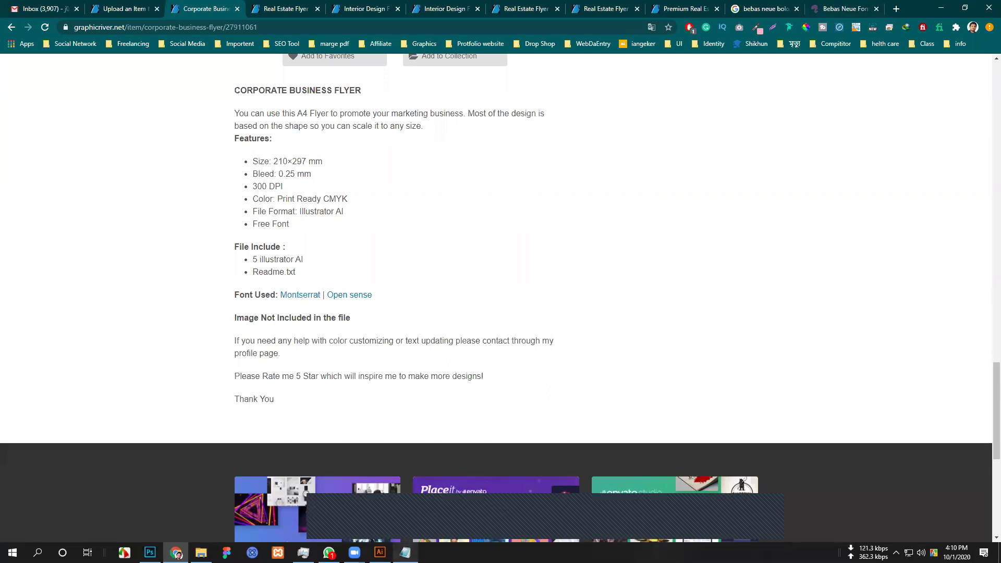
pyautogui.click(405, 553)
pyautogui.scroll(1, 346, 348)
pyautogui.scroll(-1, 346, 347)
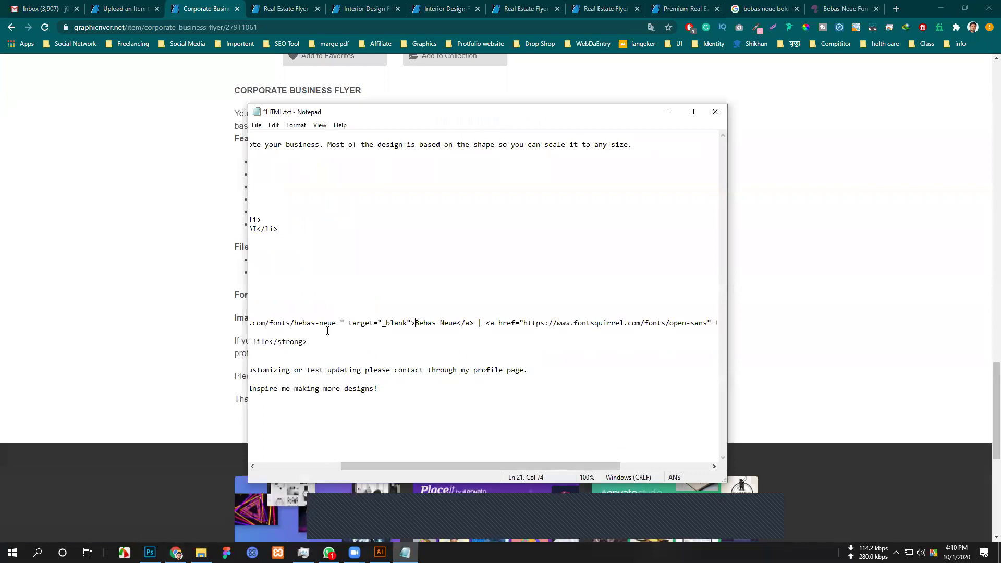
pyautogui.moveTo(452, 467); pyautogui.dragTo(348, 465)
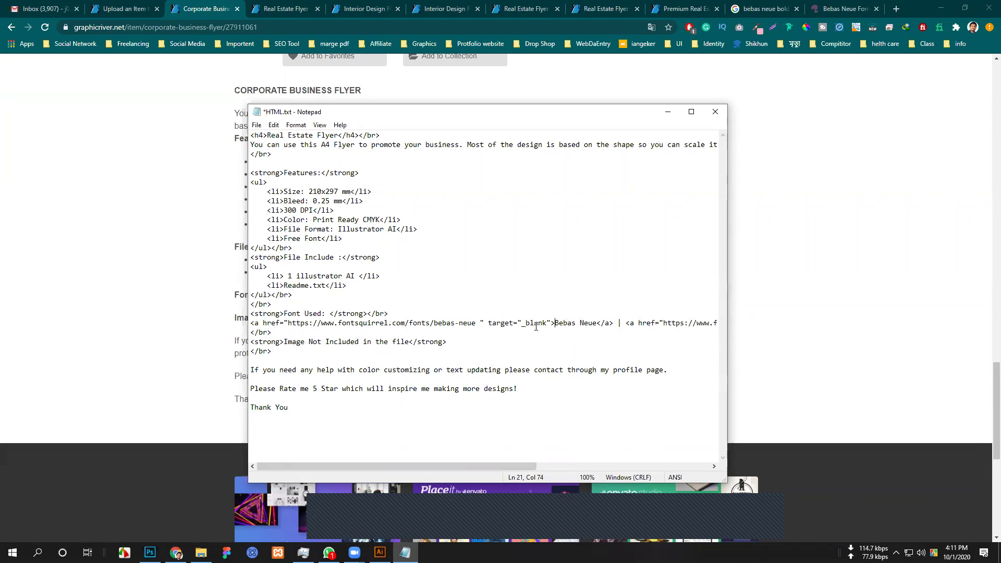
pyautogui.moveTo(475, 323); pyautogui.dragTo(290, 326)
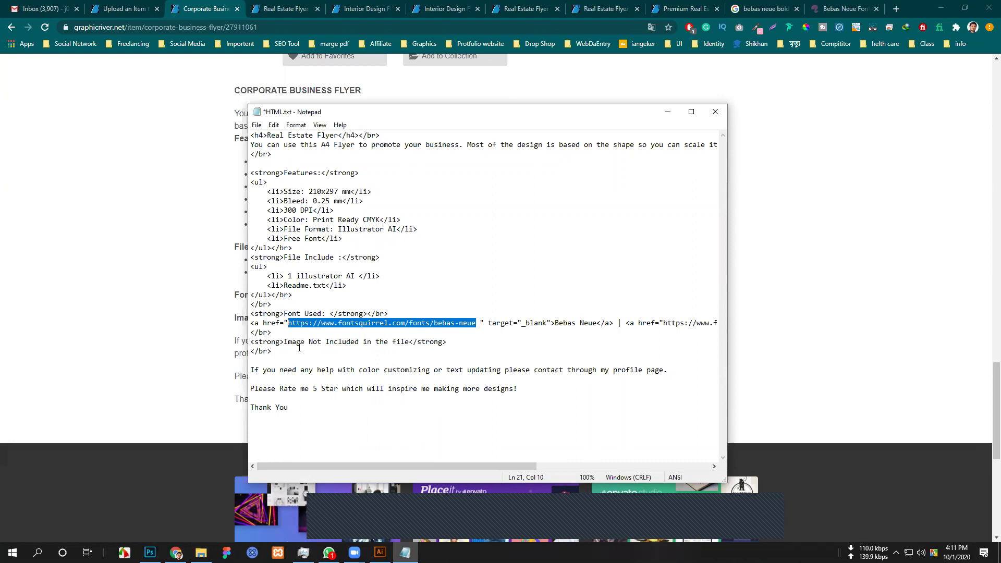
pyautogui.hscroll(1, 458, 365)
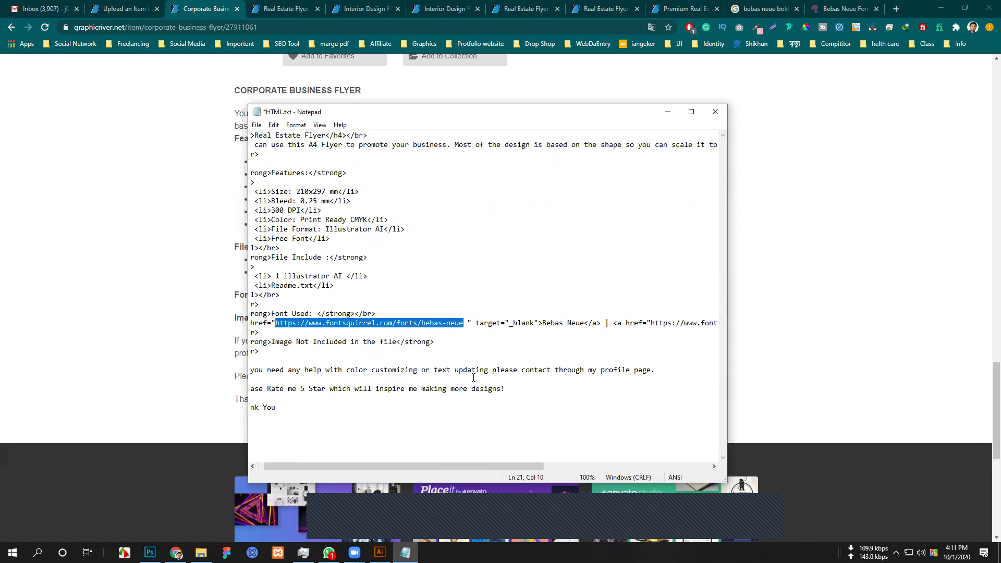
pyautogui.hscroll(-1, 312, 394)
# Save HTML.txt and copy its entire text into the HTML Description of the GraphicRiver upload form.
pyautogui.hotkey('ctrl', 's')
pyautogui.moveTo(331, 402); pyautogui.dragTo(245, 136)
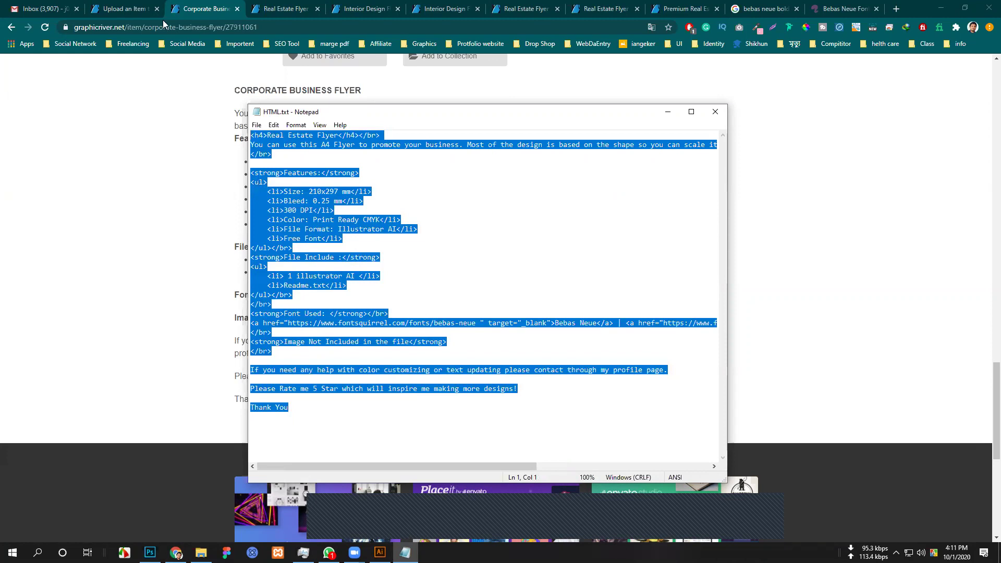
pyautogui.click(124, 8)
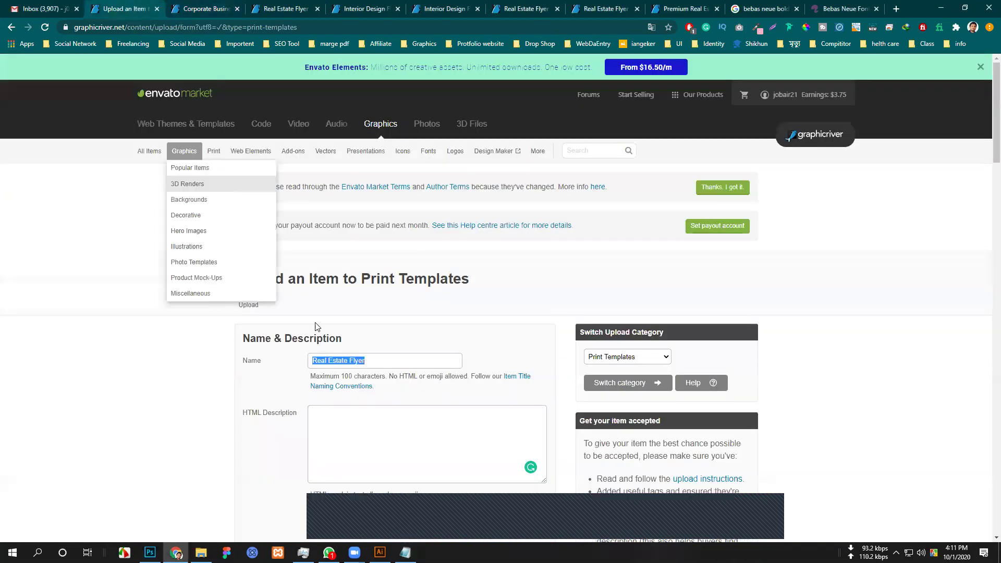
pyautogui.click(353, 431)
pyautogui.rightClick(354, 419)
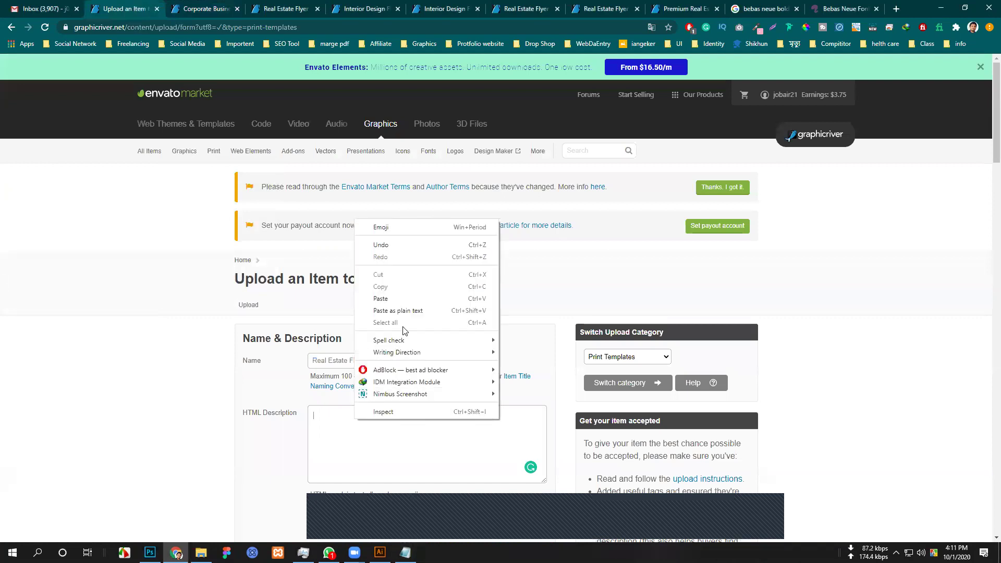
pyautogui.click(396, 299)
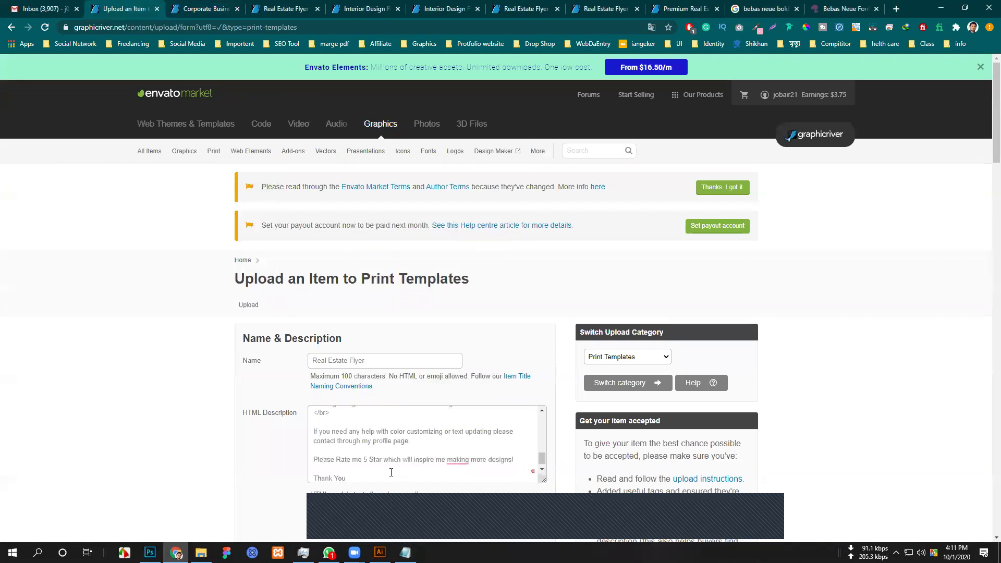
# Correct "making" to "to make" in the rating request of the HTML description.
pyautogui.click(456, 465)
pyautogui.click(466, 394)
pyautogui.scroll(10, 438, 467)
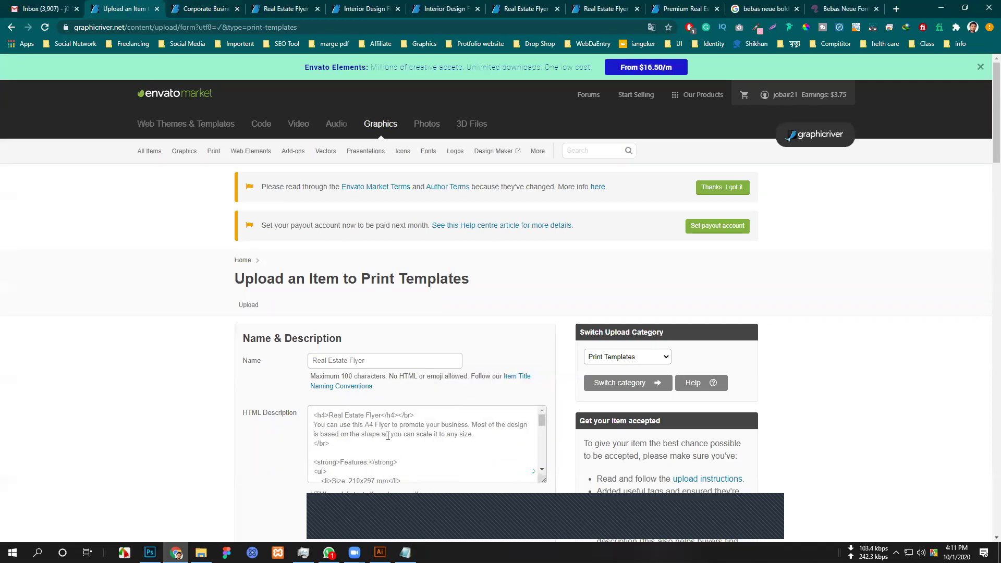
# Upload Image-Preview.jpg, Main file.zip, Preview image set.zip and Thumbnail.jpg from the Our File folder inside CTG GD 112's Class 48 folder.
pyautogui.scroll(-10, 388, 436)
pyautogui.scroll(-6, 277, 455)
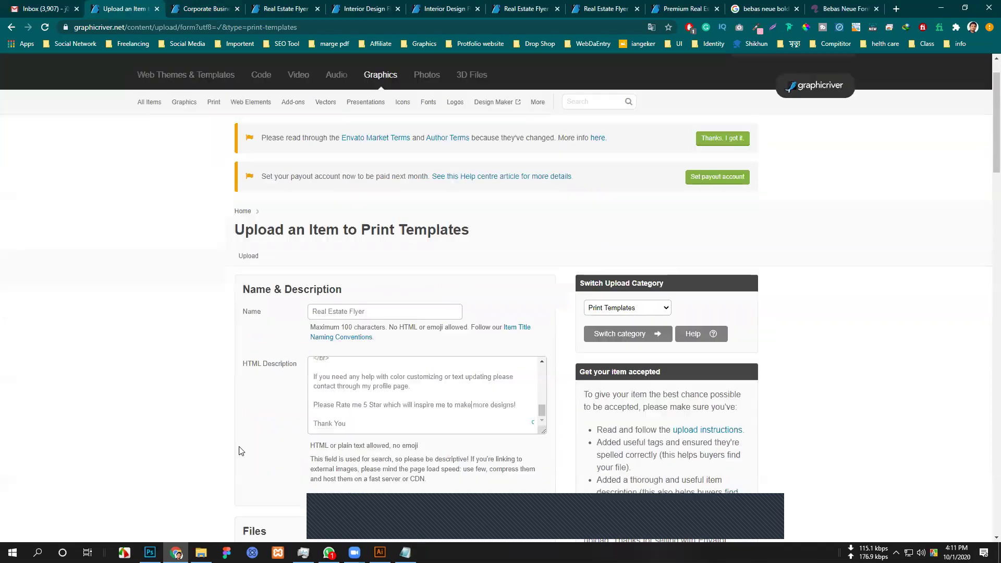
pyautogui.click(280, 295)
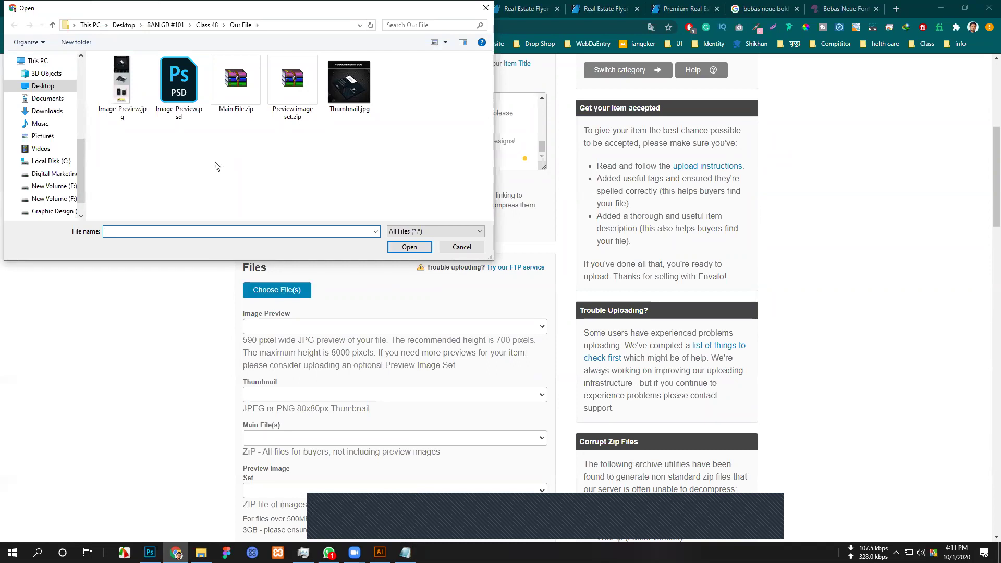
pyautogui.scroll(4, 72, 137)
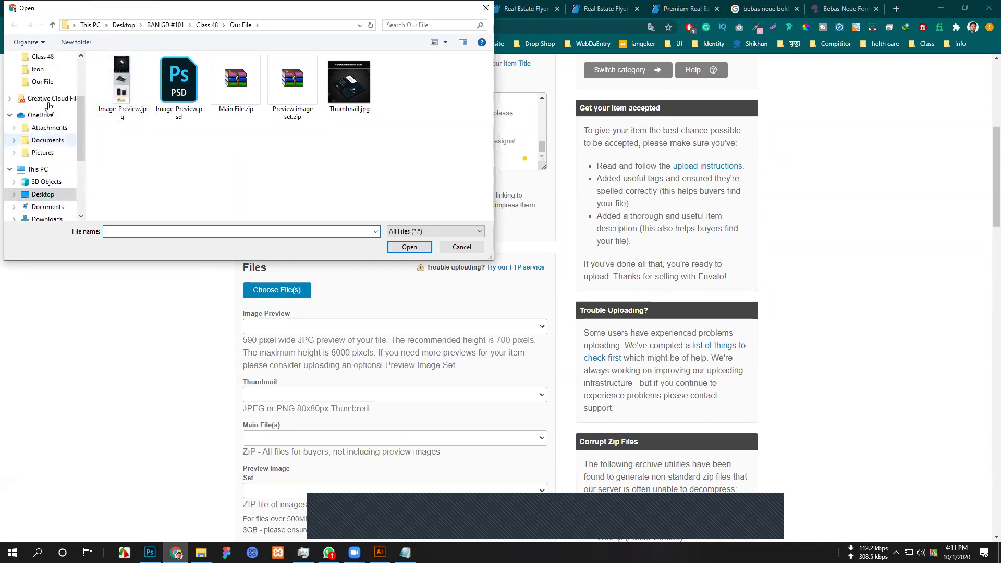
pyautogui.click(41, 82)
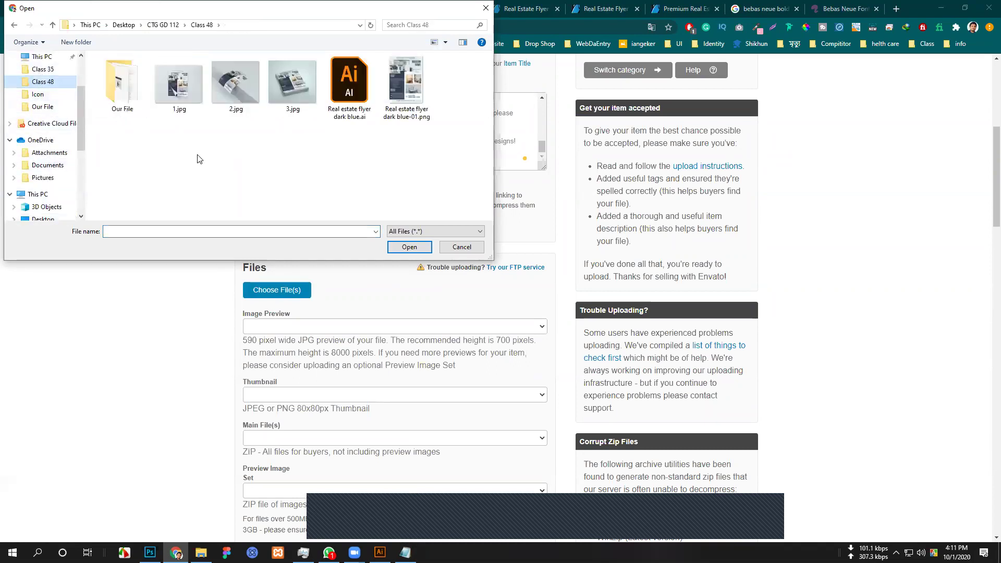
pyautogui.doubleClick(133, 104)
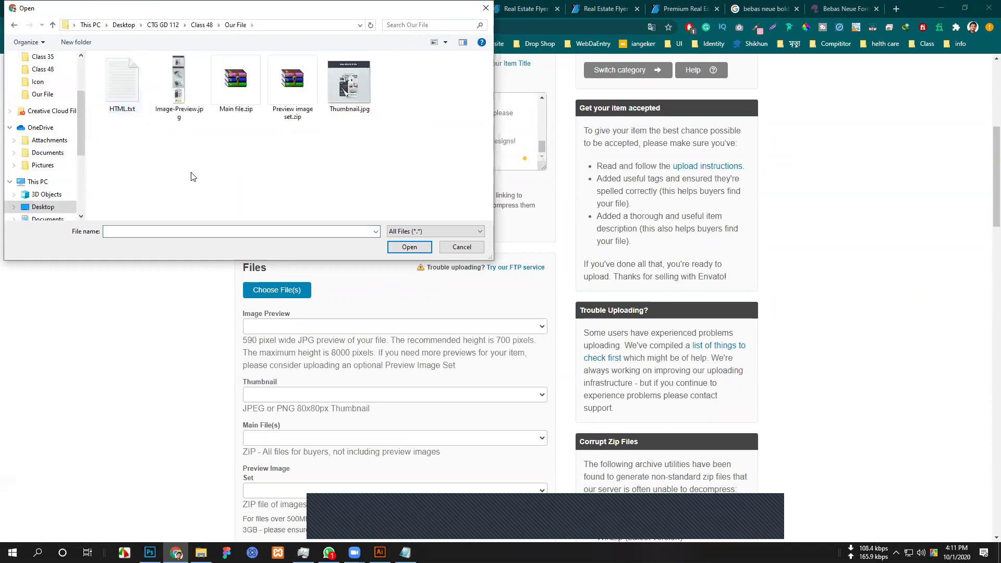
pyautogui.moveTo(182, 143); pyautogui.dragTo(366, 87)
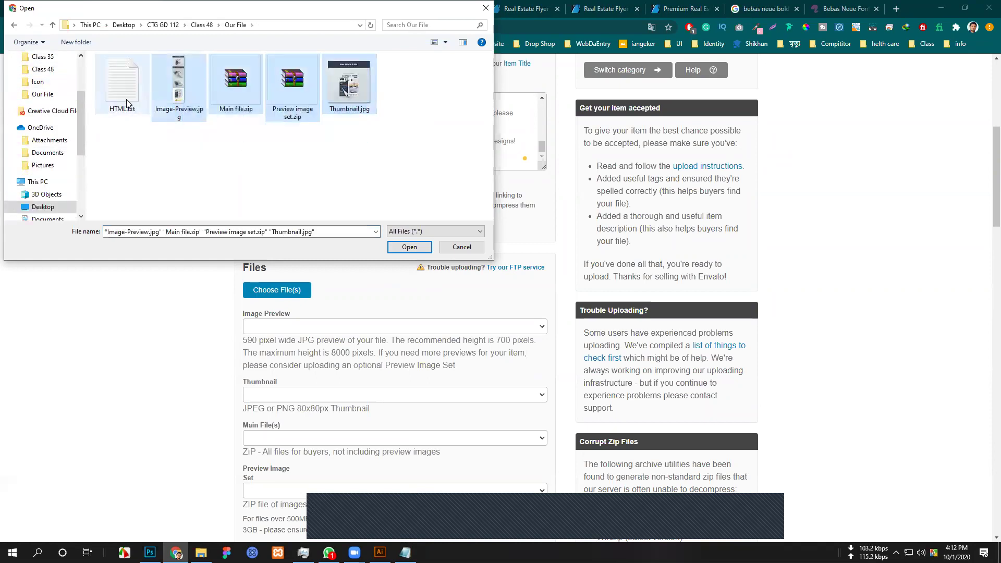
pyautogui.click(409, 247)
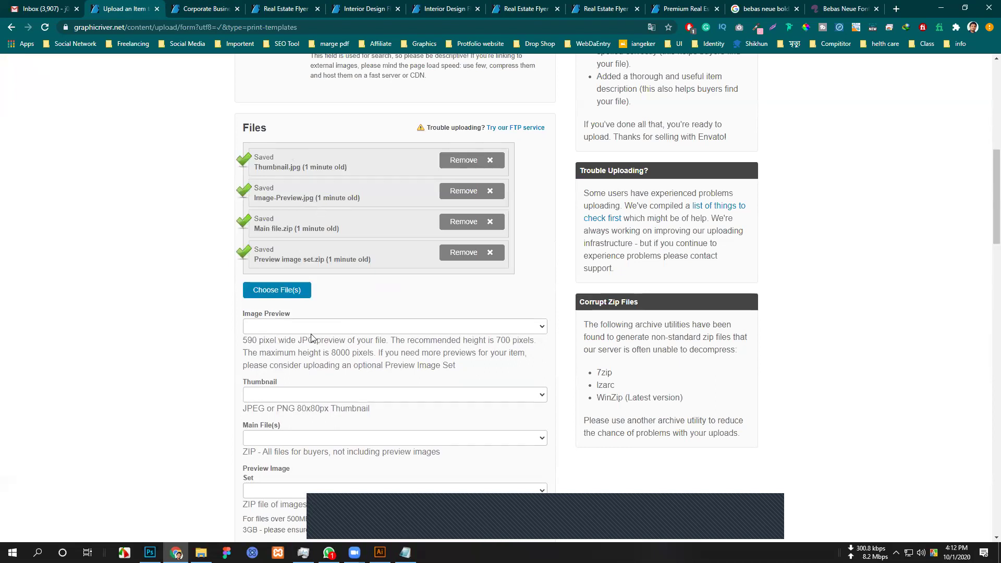
# Assign Image-Preview.jpg as the item's Image Preview and Thumbnail.jpg as its Thumbnail.
pyautogui.click(282, 328)
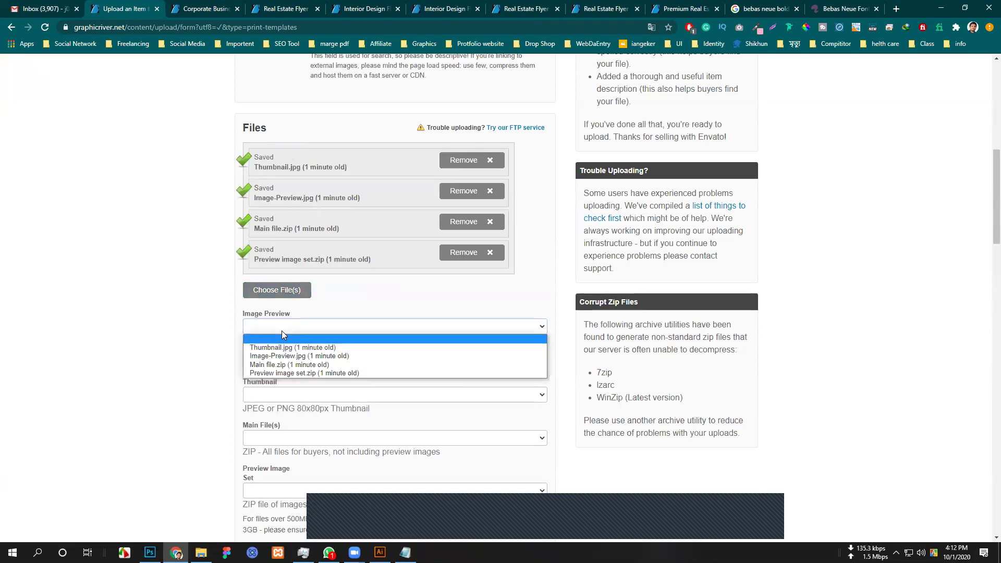
pyautogui.click(307, 357)
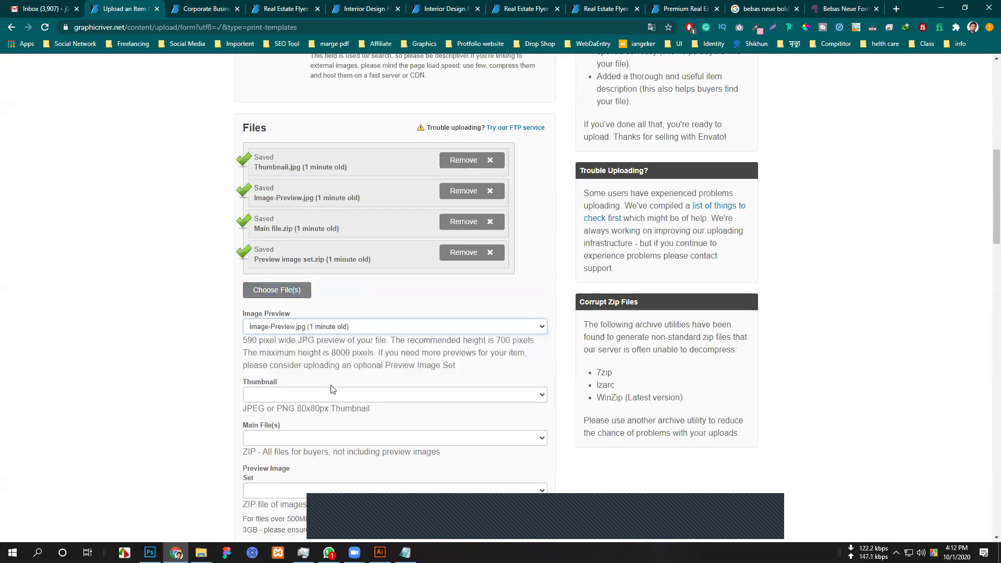
pyautogui.click(304, 395)
pyautogui.click(359, 408)
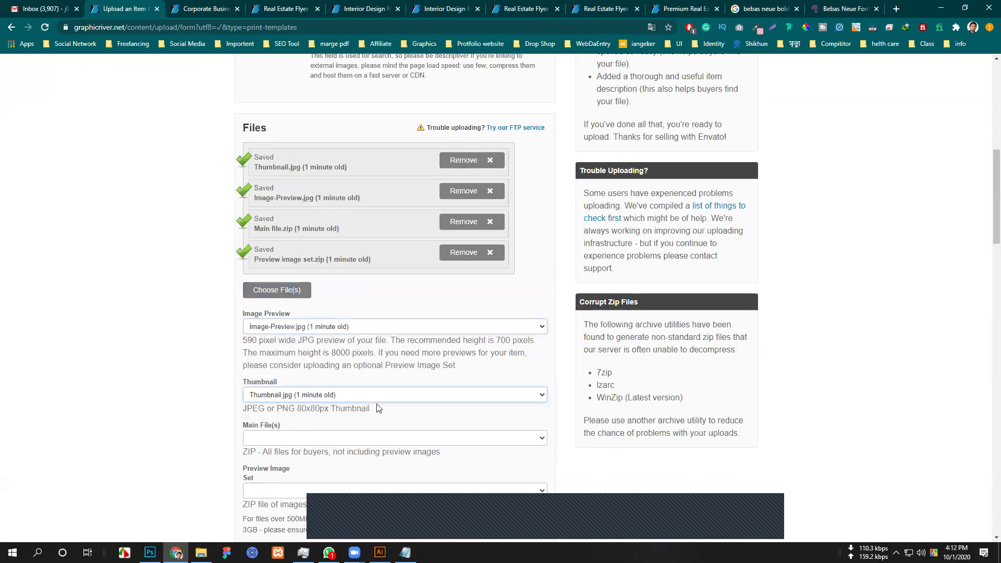
# Assign Main file.zip as the Main File(s) and Preview image set.zip as the Preview Image Set.
pyautogui.scroll(-1, 363, 387)
pyautogui.click(322, 387)
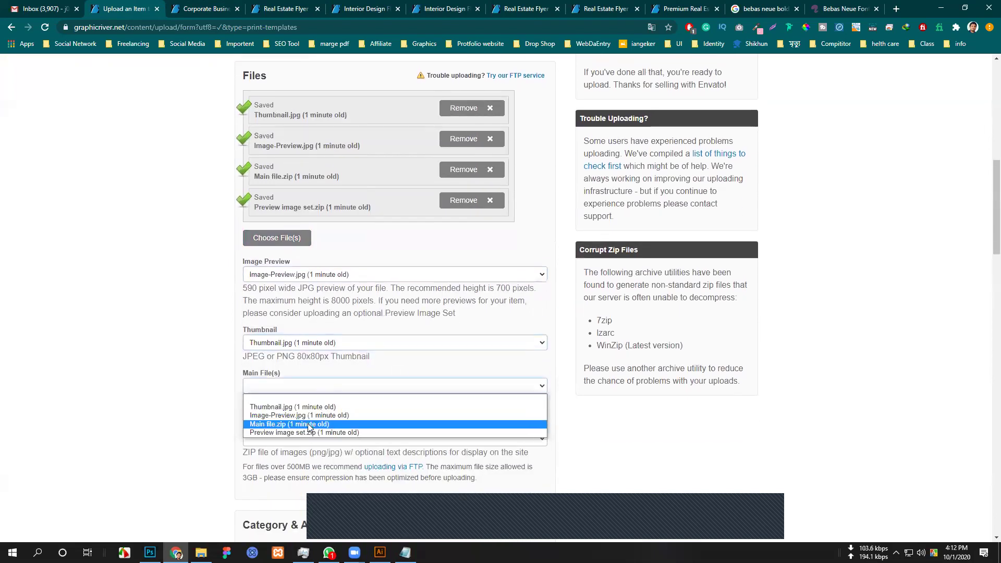
pyautogui.click(308, 425)
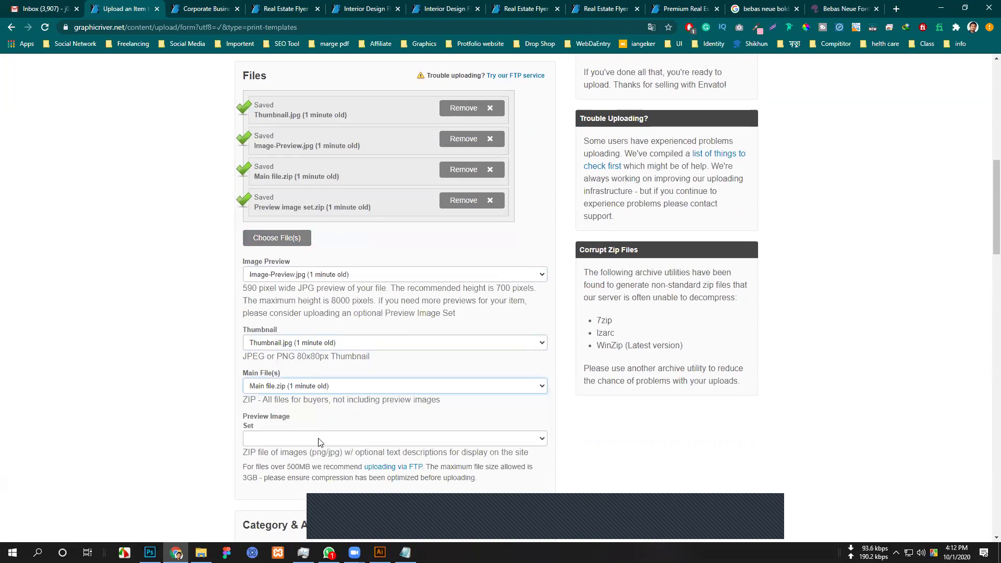
pyautogui.click(320, 442)
pyautogui.click(312, 486)
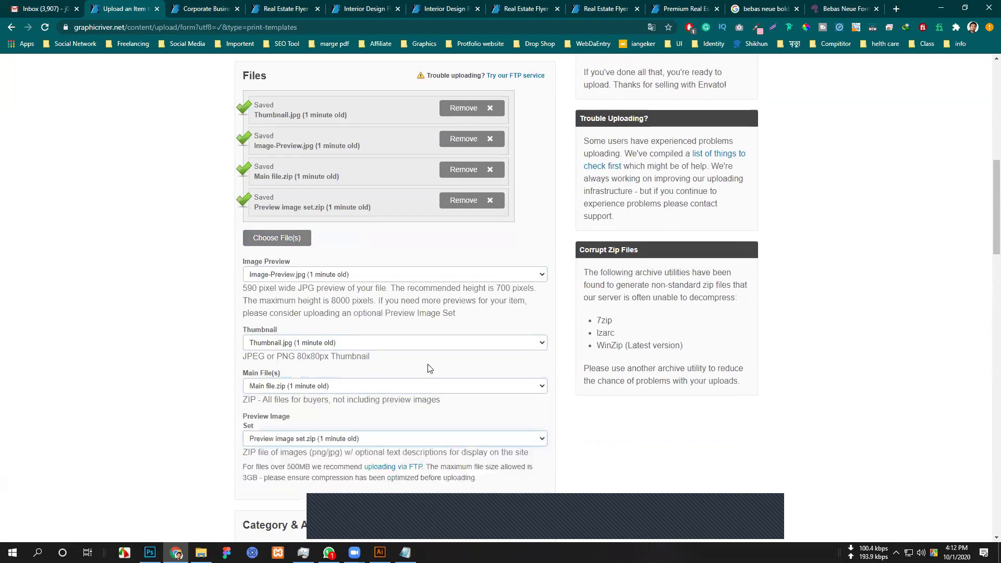
# Browse the upload form's Category options, including the subcategories under Flyers.
pyautogui.scroll(-3, 118, 328)
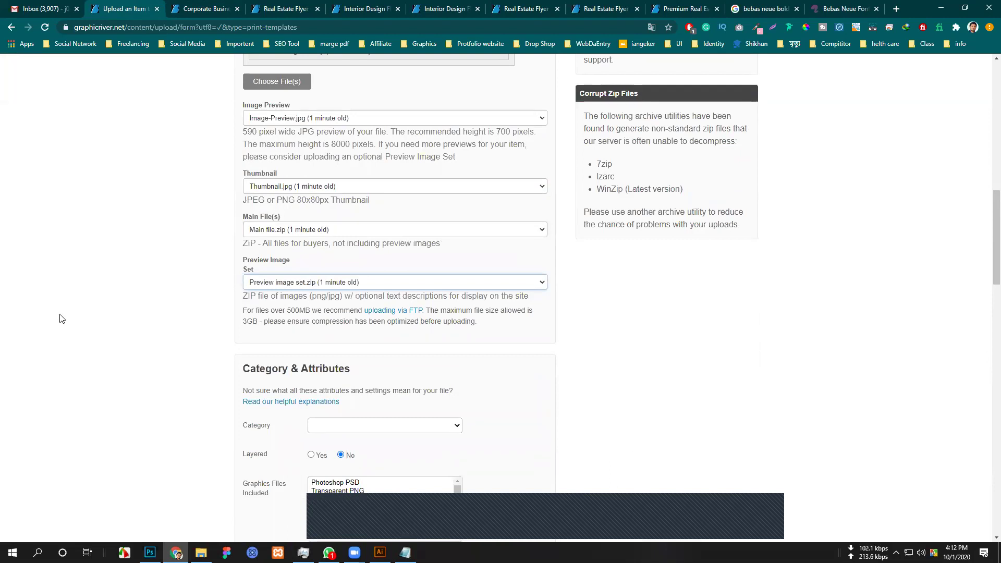
pyautogui.scroll(-2, 132, 363)
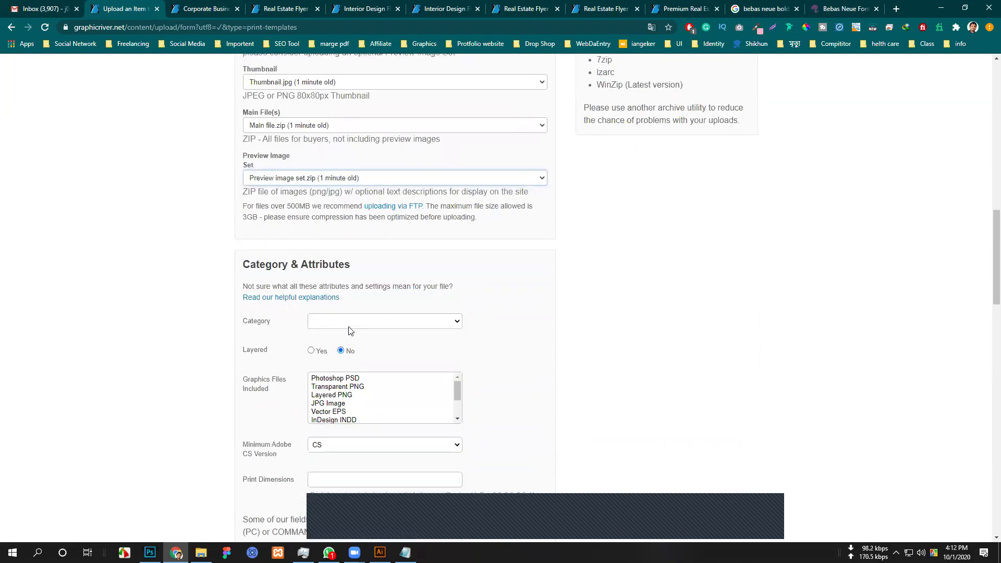
pyautogui.click(348, 322)
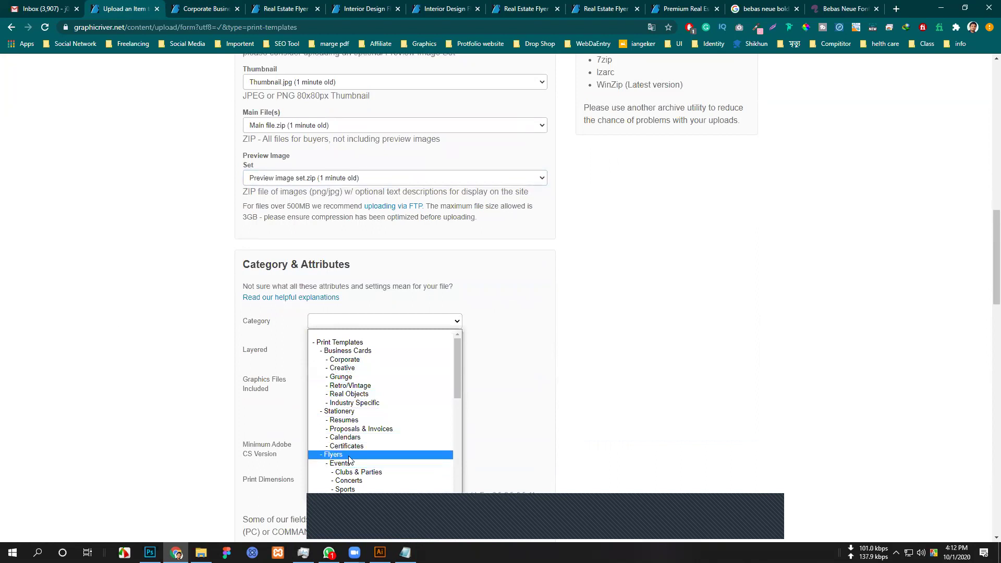
pyautogui.scroll(-3, 358, 461)
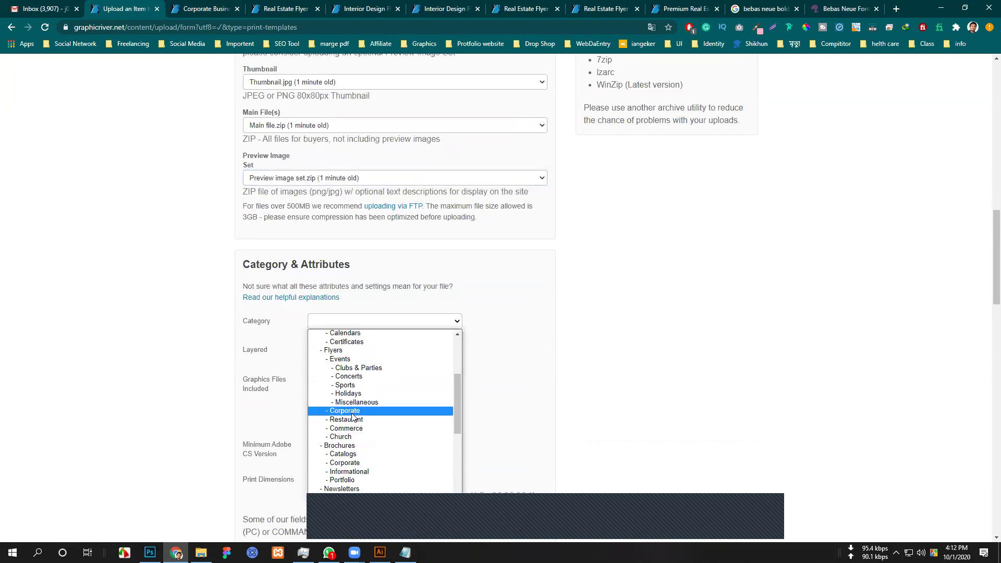
pyautogui.scroll(-3, 353, 416)
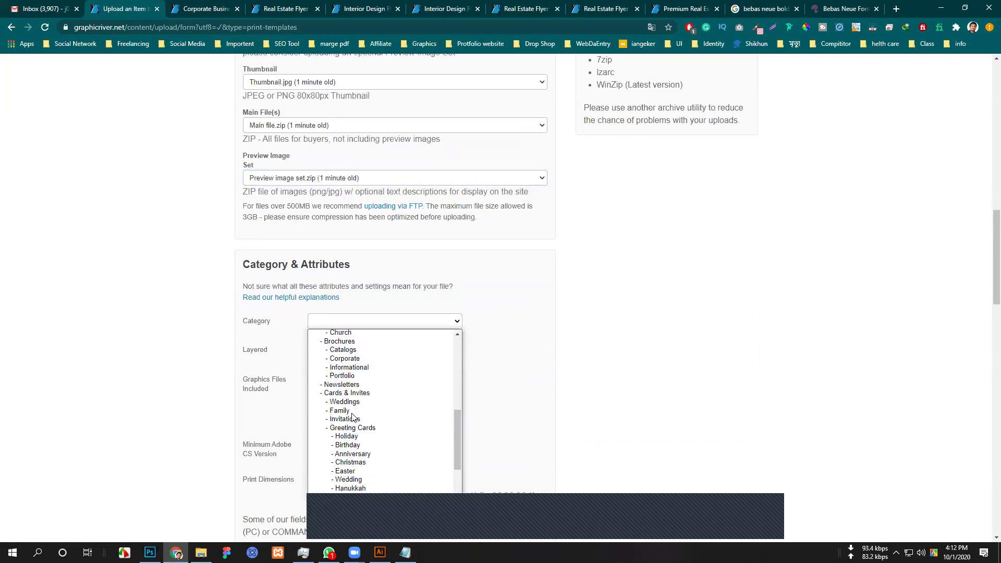
pyautogui.scroll(3, 353, 415)
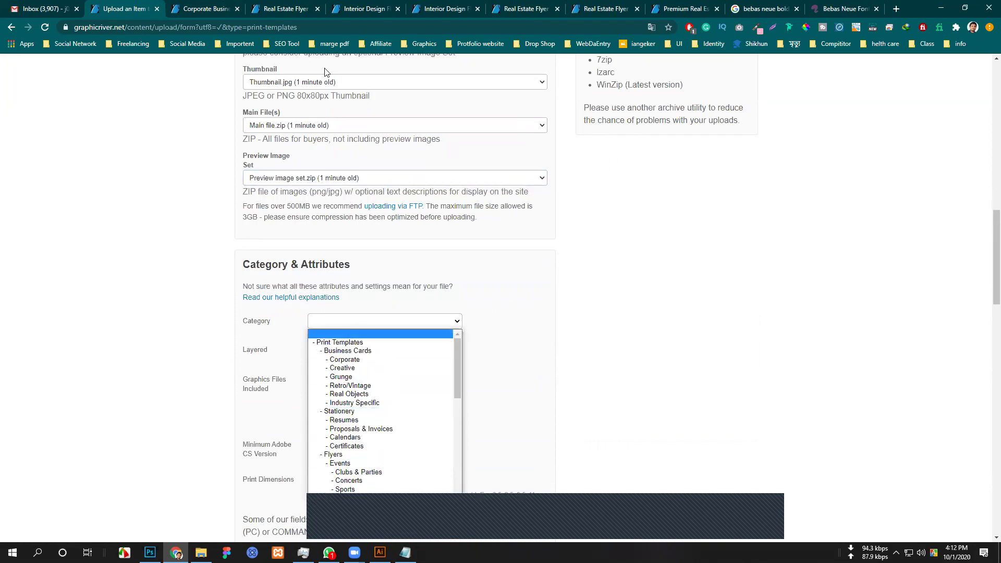
# Check which Flyers subcategory the published interior design and real estate flyers use, and return to the upload form.
pyautogui.click(282, 9)
pyautogui.click(364, 9)
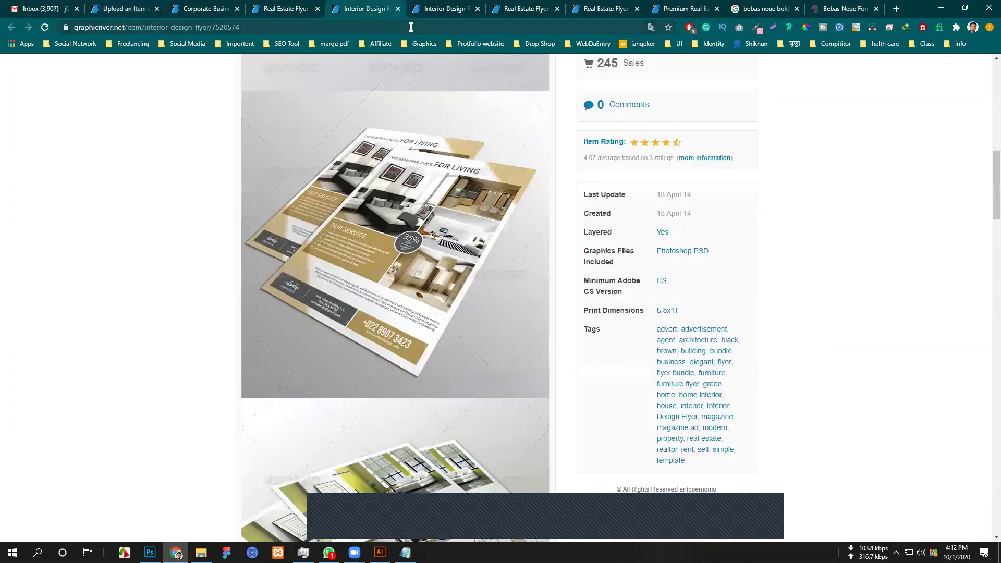
pyautogui.scroll(10, 279, 321)
pyautogui.scroll(1, 278, 322)
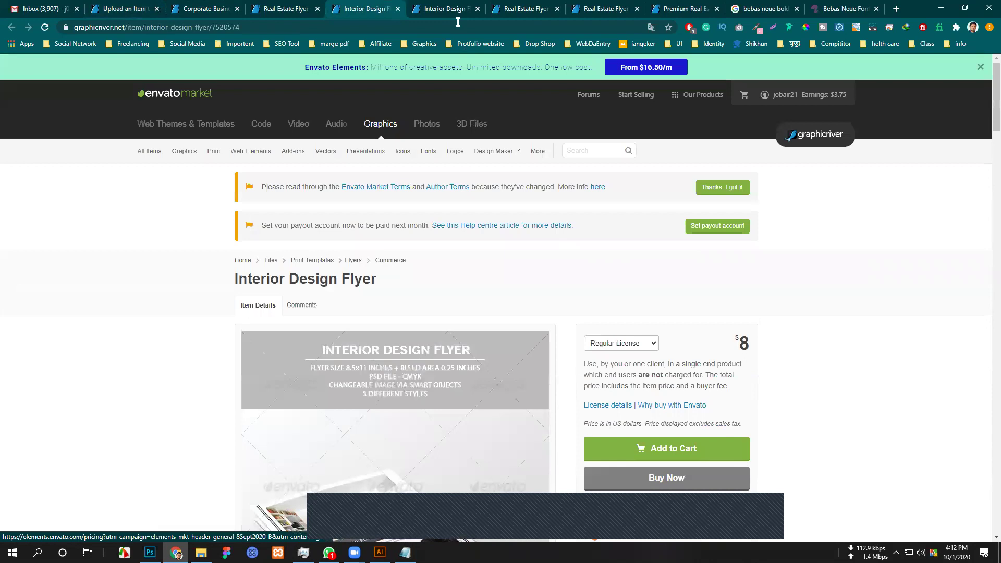
pyautogui.click(443, 8)
pyautogui.click(524, 9)
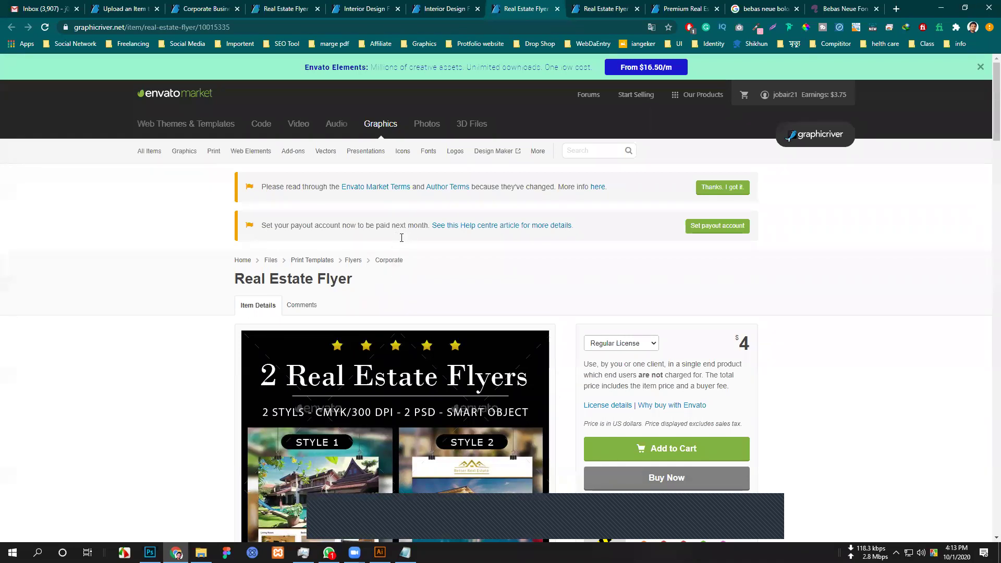
pyautogui.click(310, 9)
pyautogui.click(178, 11)
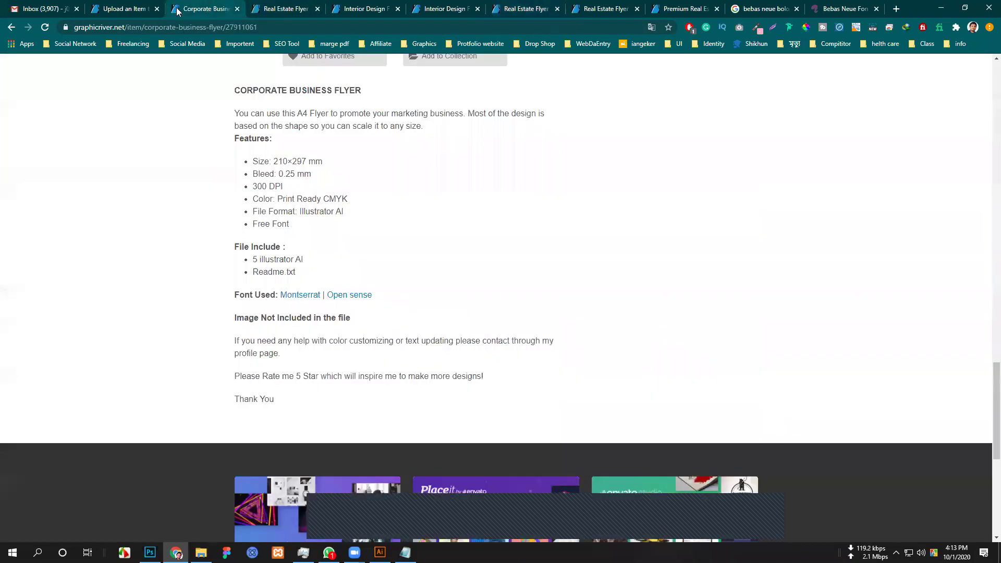
pyautogui.click(128, 9)
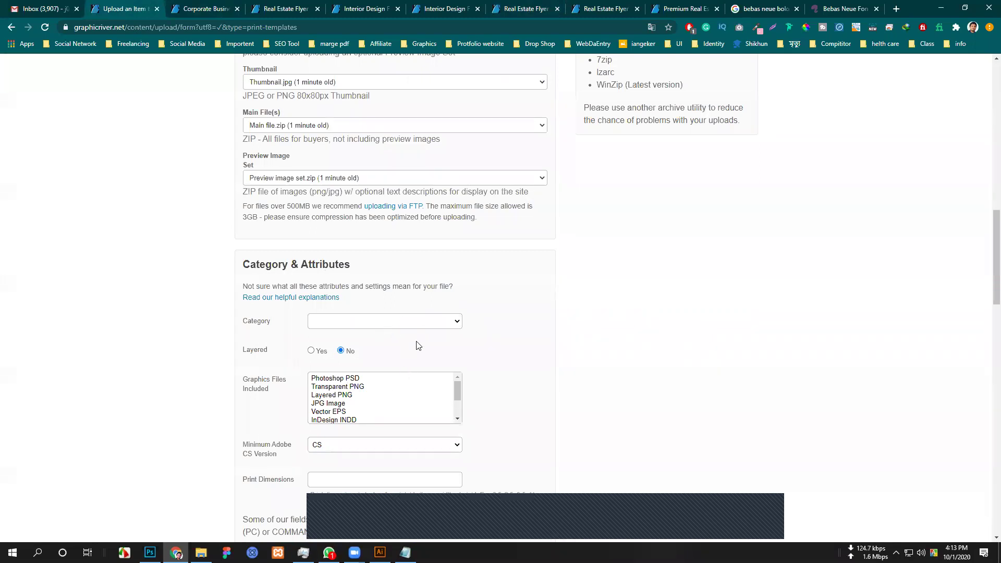
# Set the item's category to Corporate under Flyers.
pyautogui.click(404, 324)
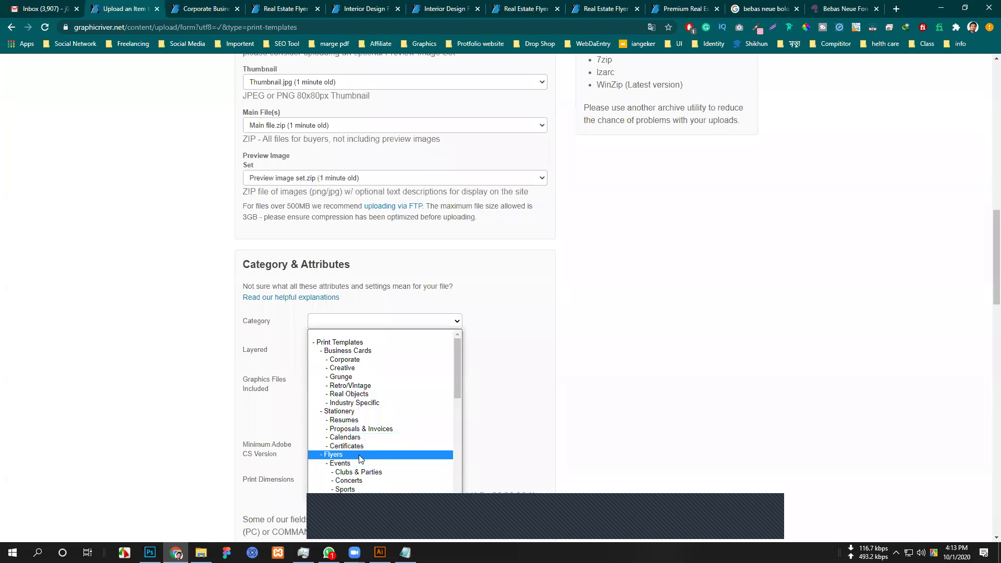
pyautogui.scroll(-4, 359, 459)
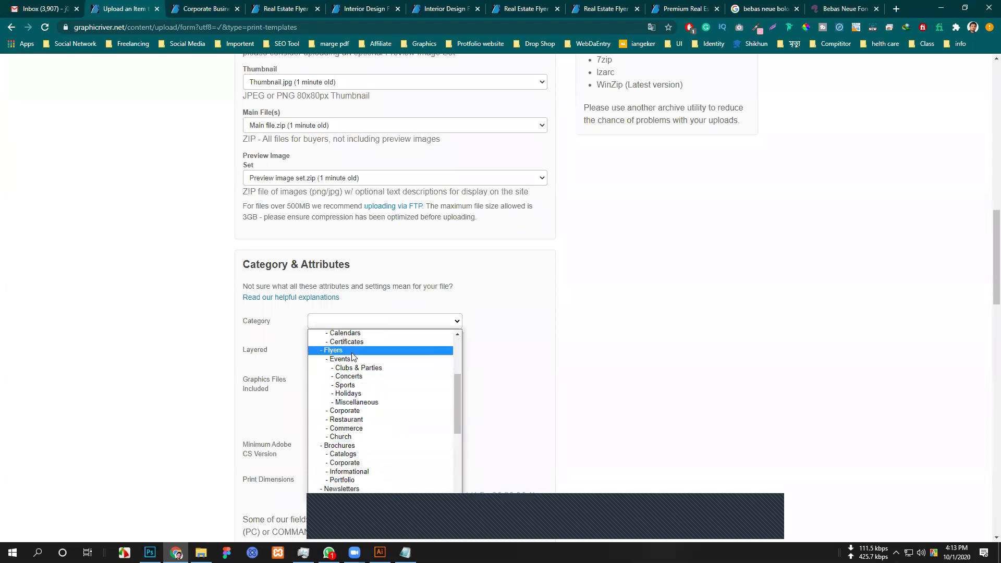
pyautogui.click(345, 411)
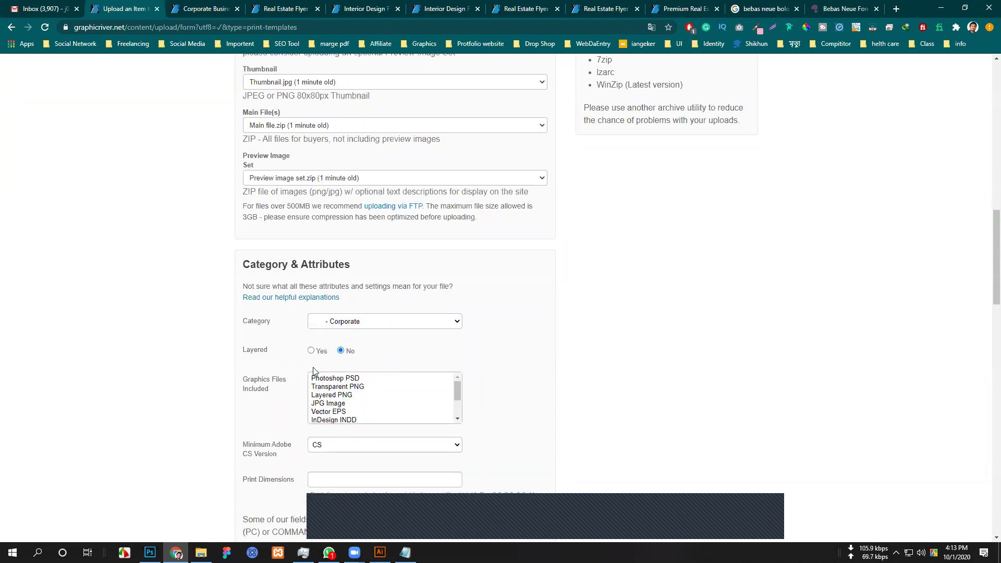
# Select AI Illustrator as the included graphics file and set the Minimum Adobe CS Version to CC.
pyautogui.scroll(-1, 480, 344)
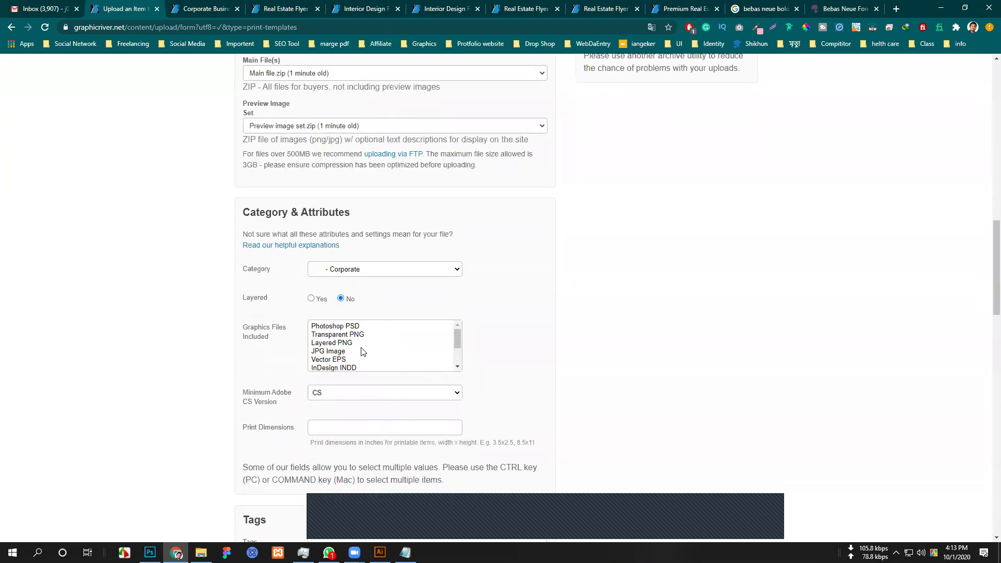
pyautogui.scroll(-1, 355, 351)
pyautogui.scroll(-1, 355, 351)
pyautogui.scroll(1, 348, 304)
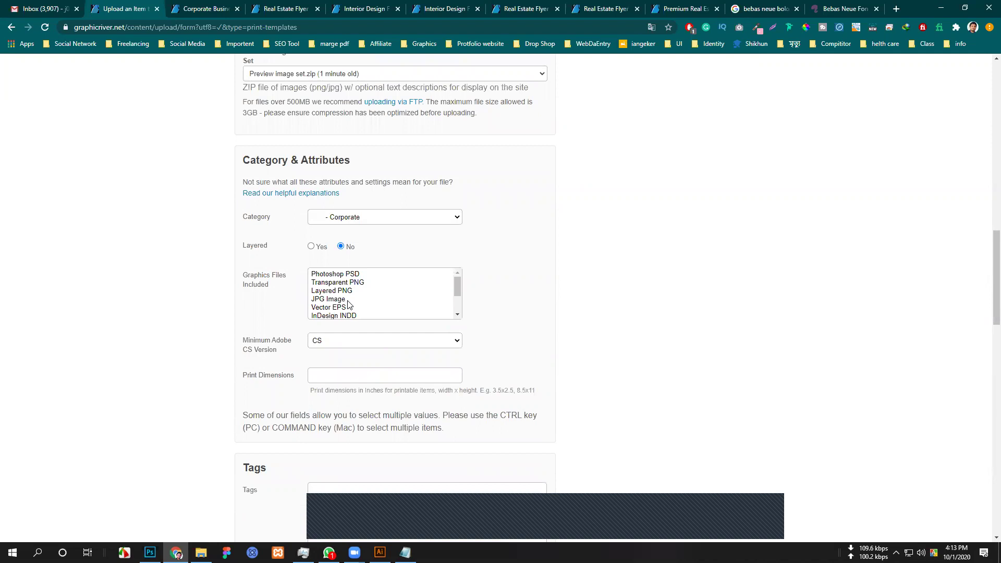
pyautogui.scroll(-1, 349, 304)
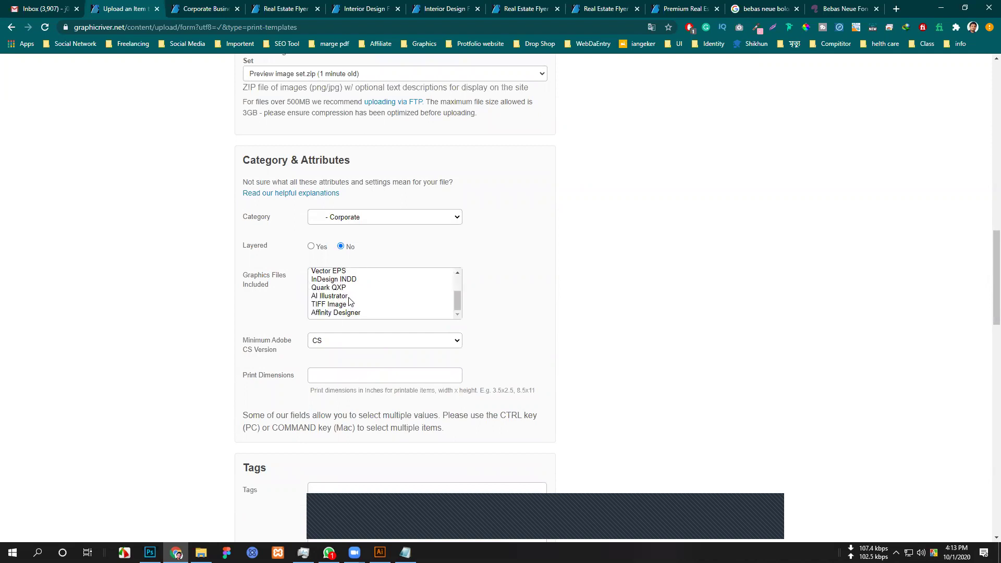
pyautogui.click(334, 298)
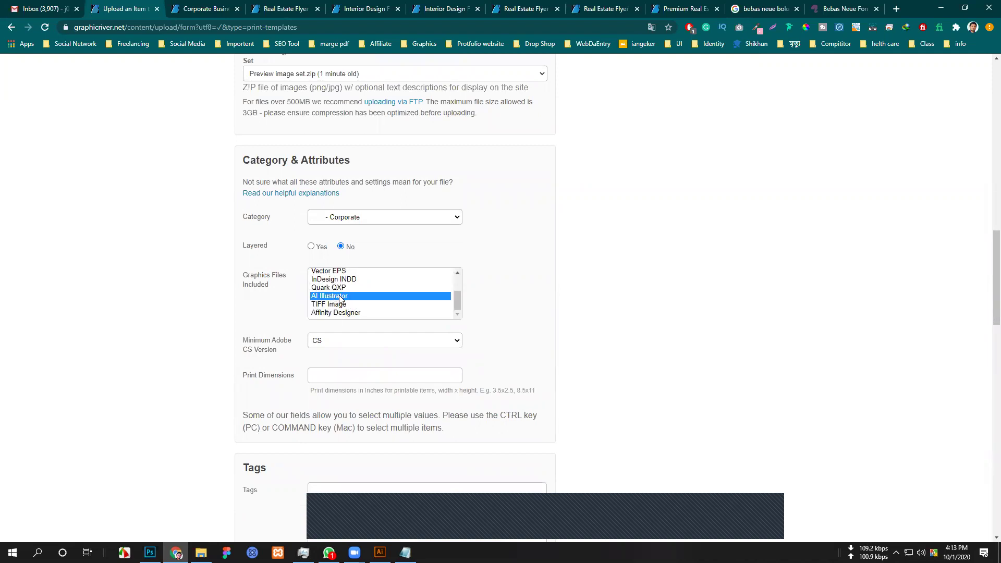
pyautogui.click(420, 345)
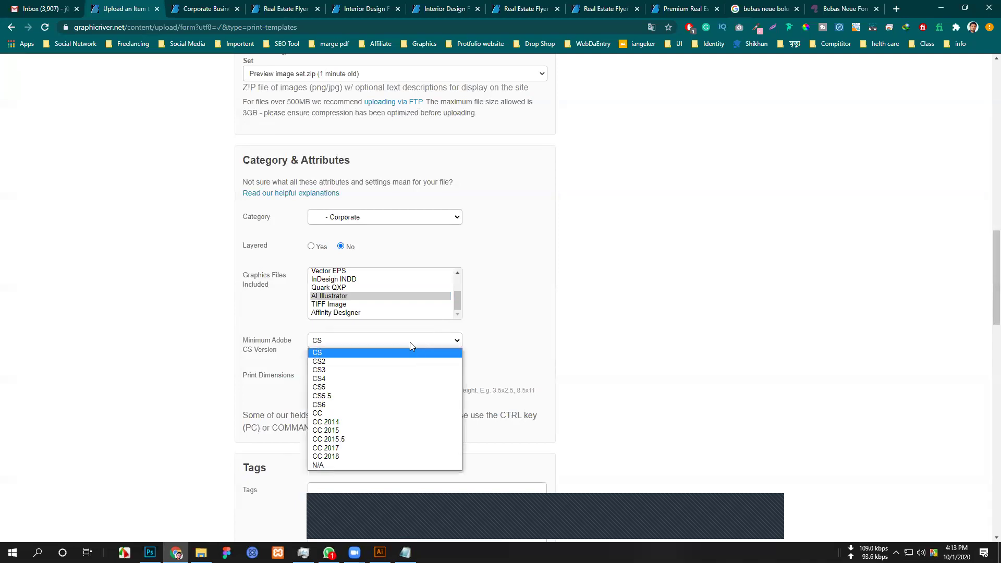
pyautogui.click(350, 410)
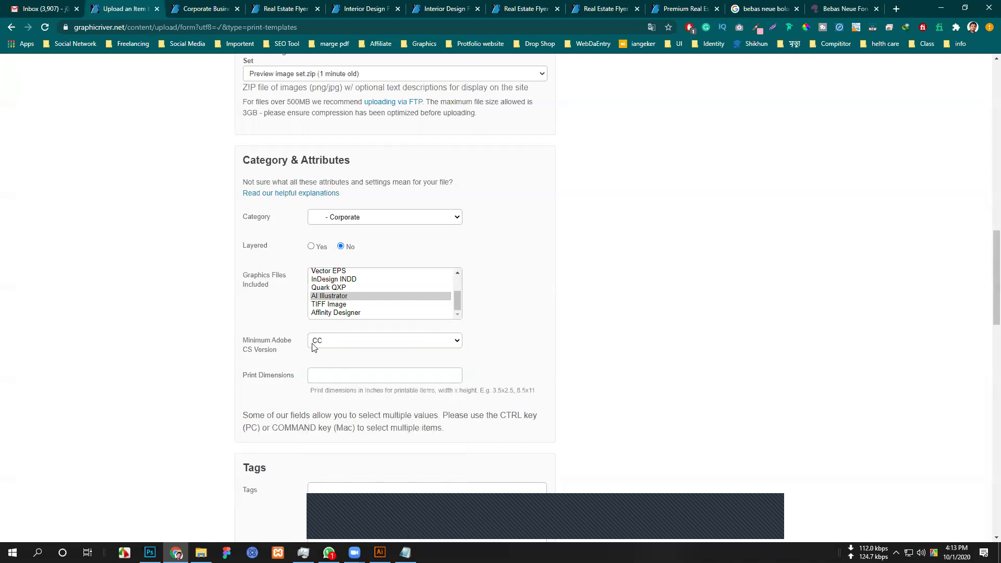
# Copy the print dimensions 8.27x11.69 from the published interior design flyer with six color variations.
pyautogui.scroll(-2, 526, 317)
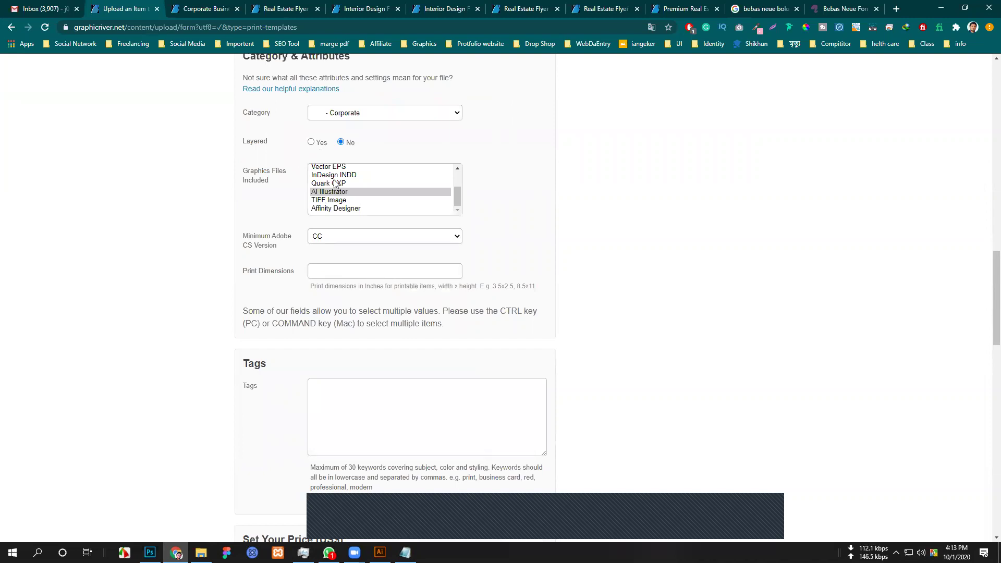
pyautogui.click(205, 9)
pyautogui.click(286, 9)
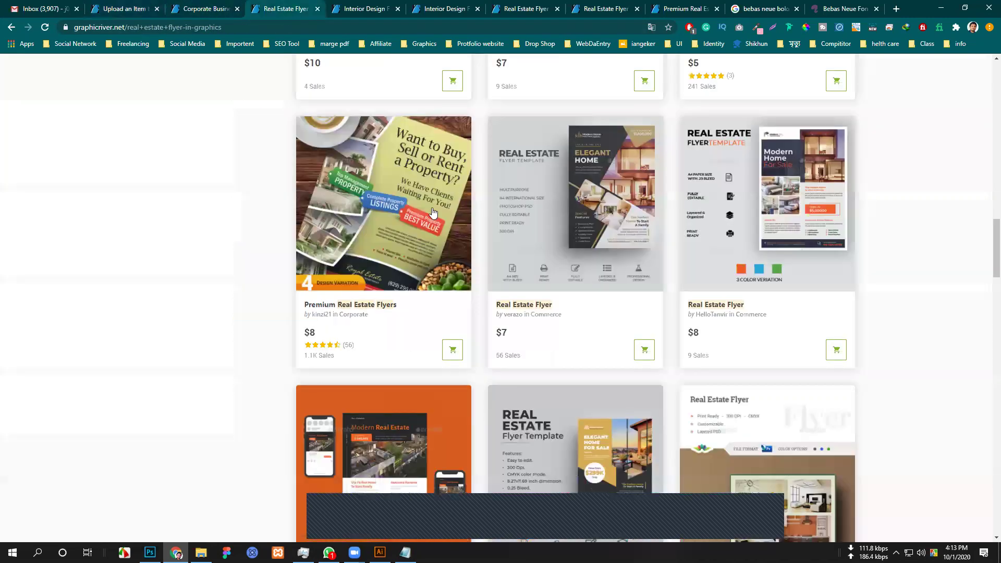
pyautogui.scroll(5, 411, 142)
pyautogui.click(365, 9)
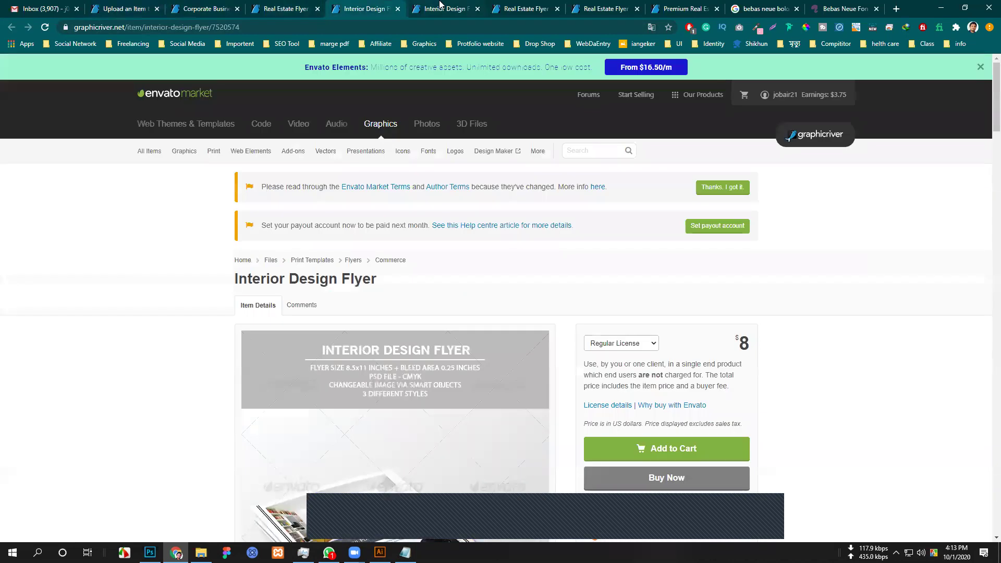
pyautogui.click(445, 8)
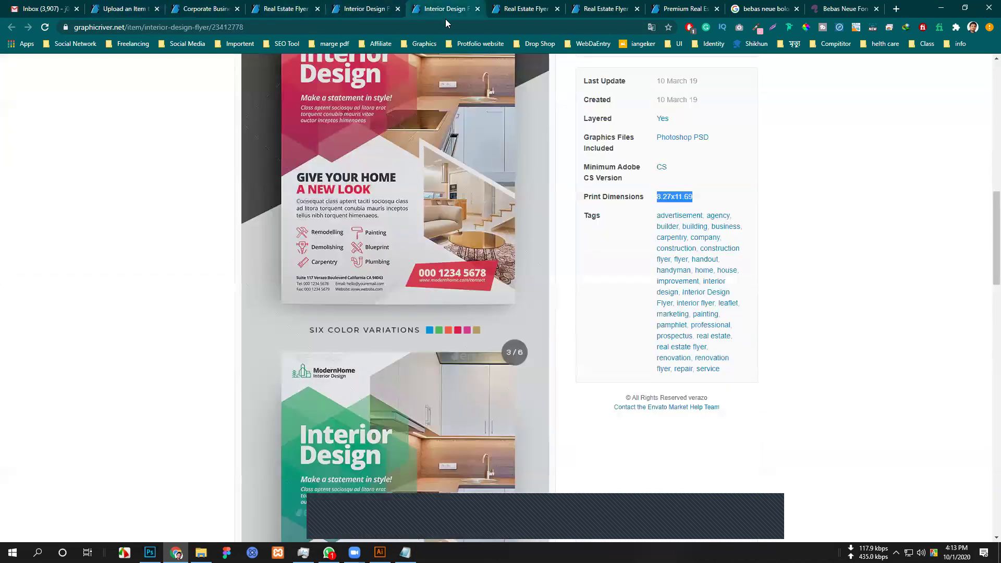
pyautogui.rightClick(674, 197)
pyautogui.click(708, 281)
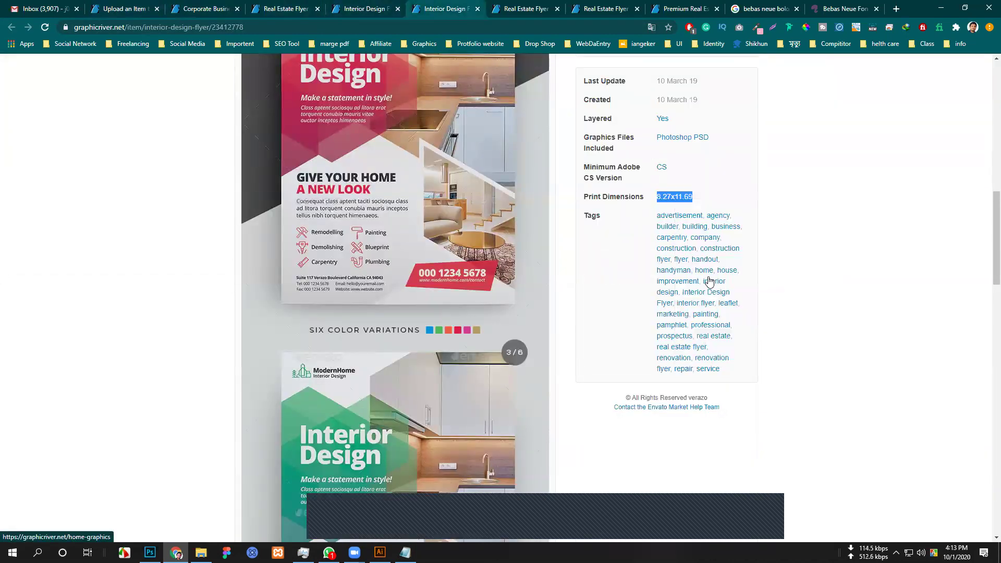
# Return to the upload form and set the Print Dimensions to 8.27x11.69, without surplus spaces.
pyautogui.click(124, 9)
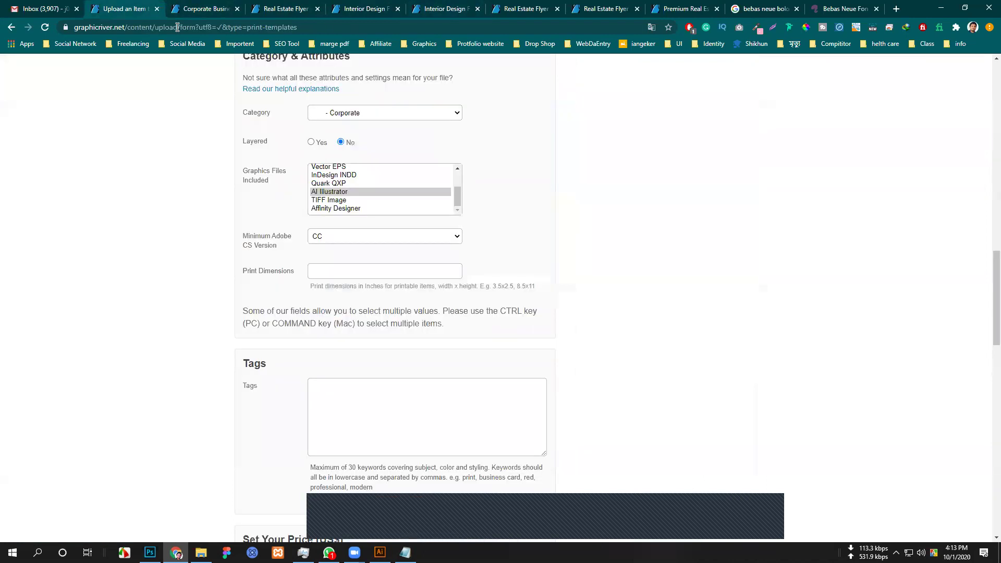
pyautogui.rightClick(321, 274)
pyautogui.click(351, 349)
pyautogui.press('BackSpace')
pyautogui.press('BackSpace')
pyautogui.press('BackSpace')
pyautogui.press('BackSpace')
pyautogui.press('BackSpace')
pyautogui.press('BackSpace')
pyautogui.press('BackSpace')
pyautogui.press('BackSpace')
# Compare the tag lists of the published interior design and real estate flyers to find suitable keywords.
pyautogui.click(355, 395)
pyautogui.click(266, 9)
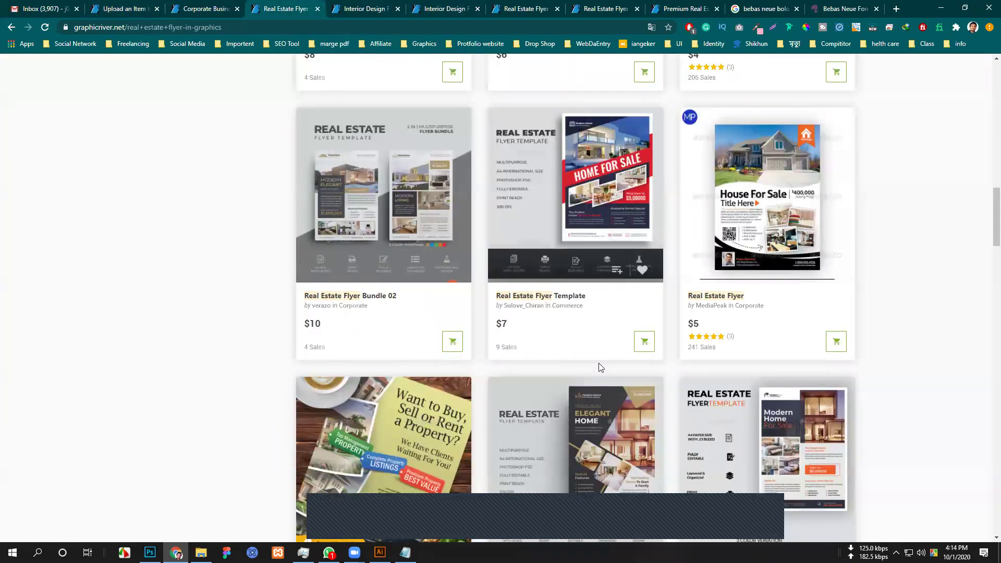
pyautogui.click(362, 9)
pyautogui.click(461, 7)
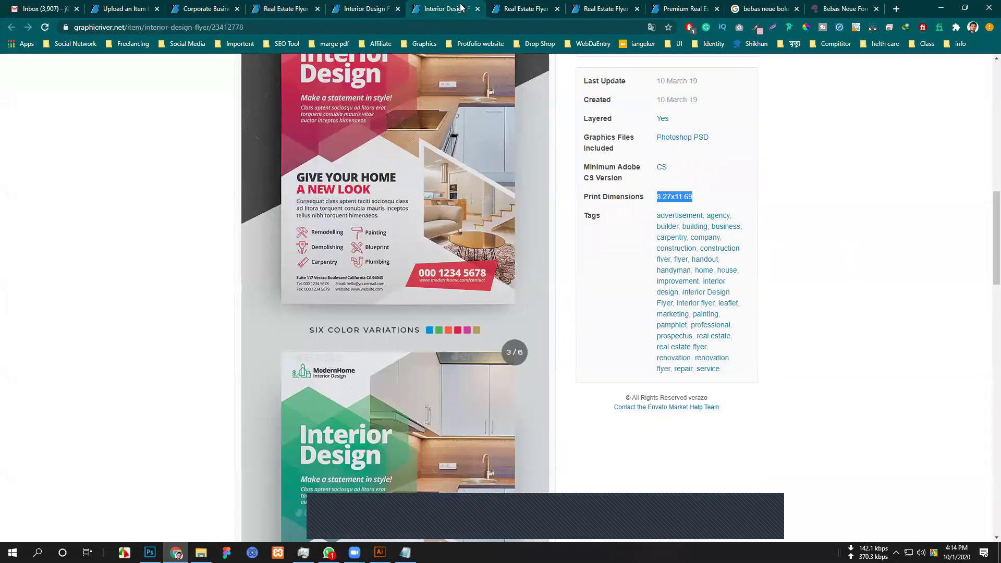
pyautogui.click(515, 13)
pyautogui.scroll(-5, 761, 415)
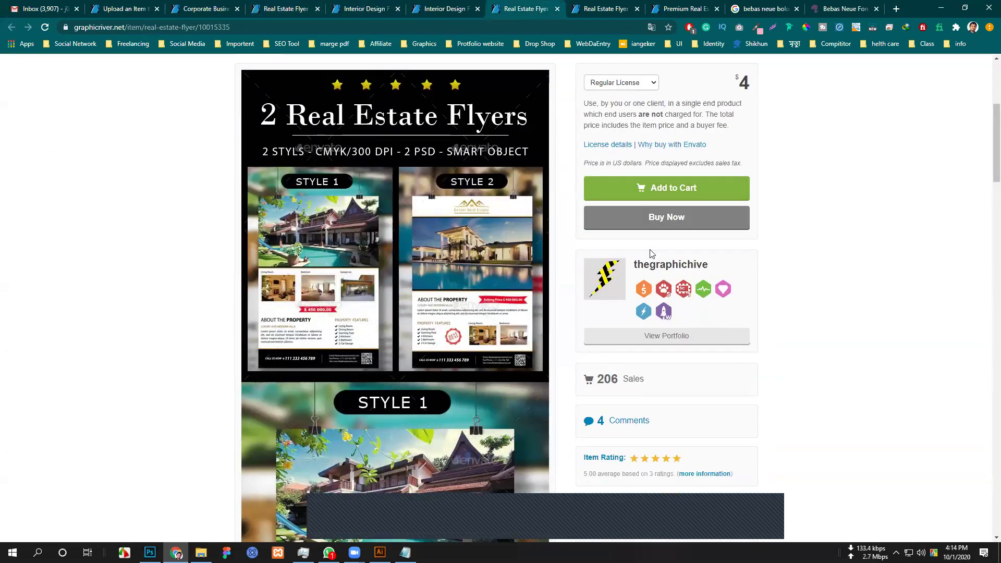
pyautogui.scroll(-8, 773, 381)
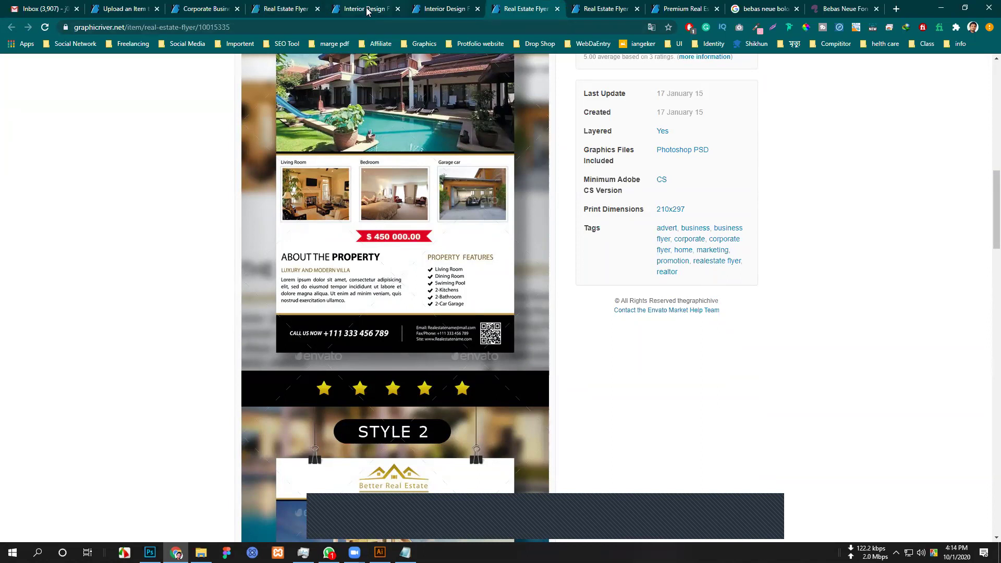
pyautogui.click(277, 9)
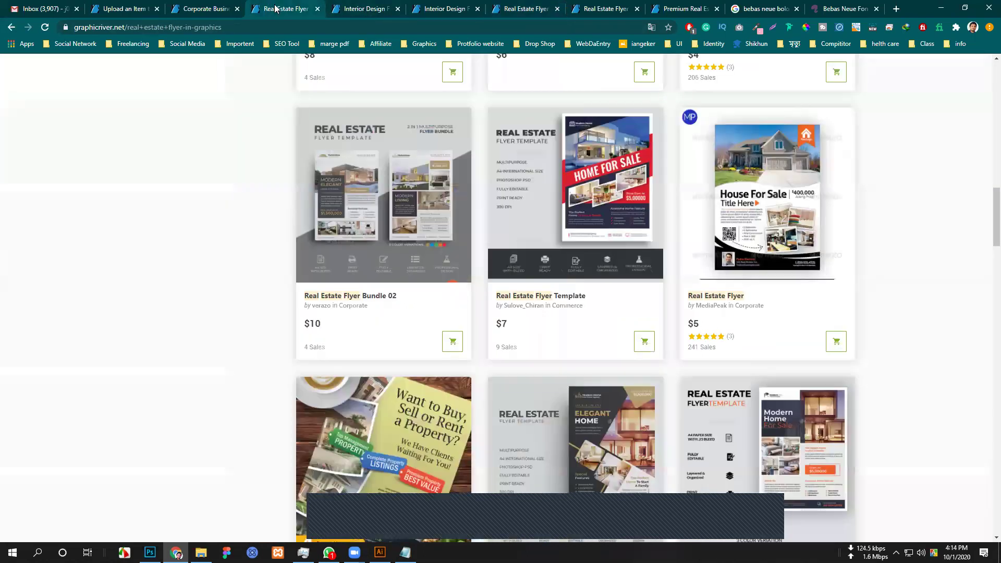
pyautogui.click(610, 10)
pyautogui.scroll(-6, 527, 302)
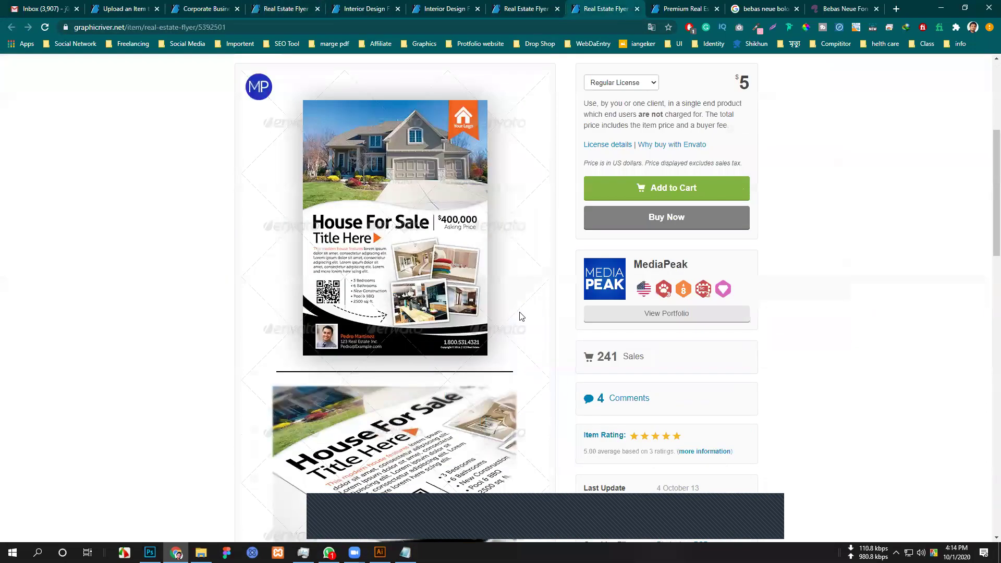
pyautogui.scroll(-5, 521, 317)
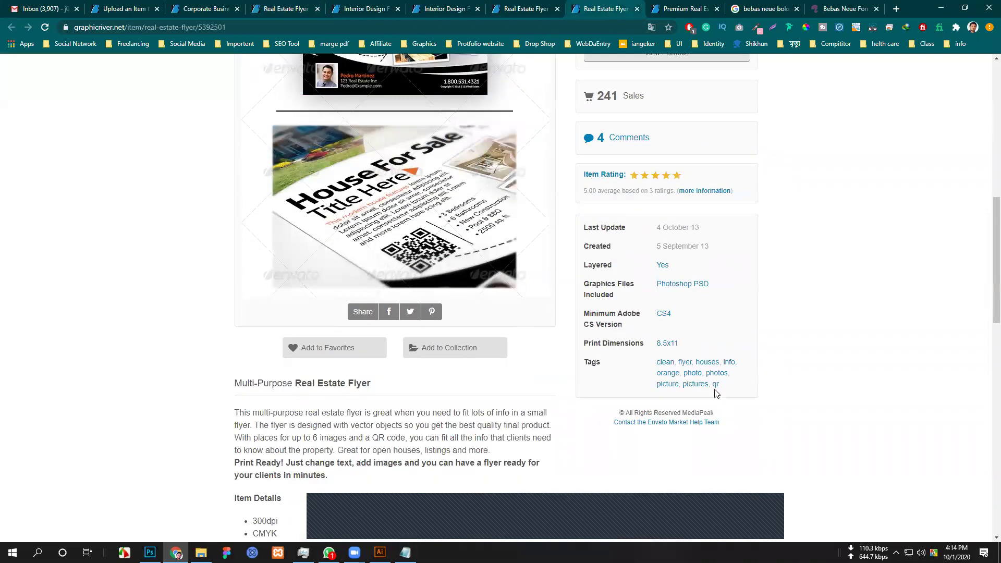
pyautogui.click(677, 9)
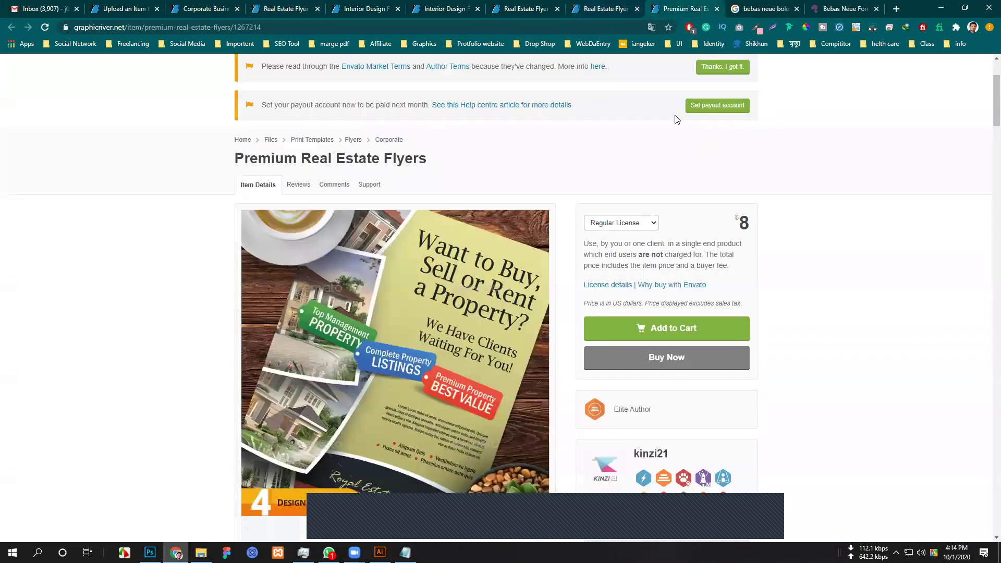
pyautogui.scroll(-5, 614, 331)
pyautogui.scroll(-5, 600, 348)
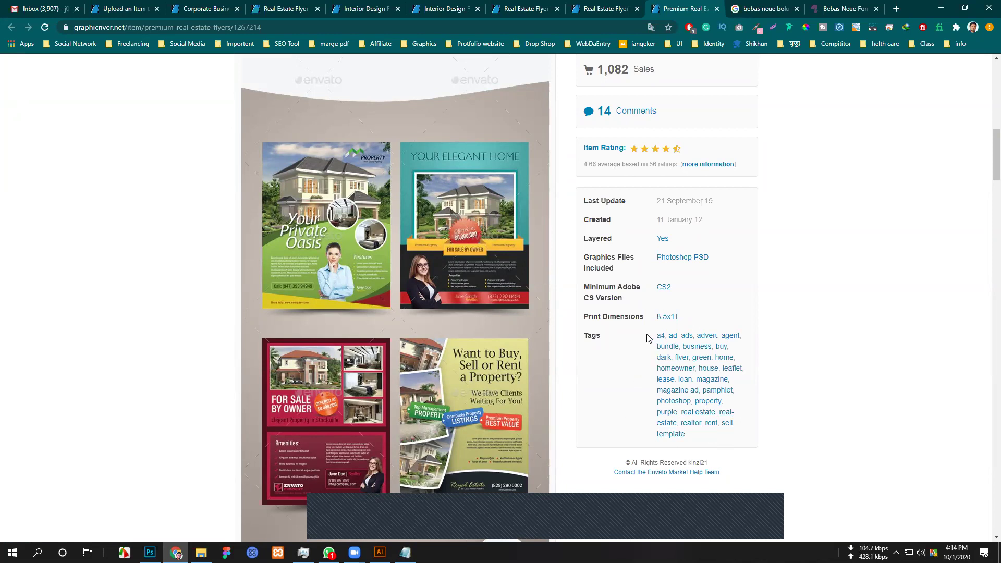
# Copy the full tag list of the Premium Real Estate Flyers item into the upload form's Tags and remove the leading spaces.
pyautogui.moveTo(655, 336); pyautogui.dragTo(713, 434)
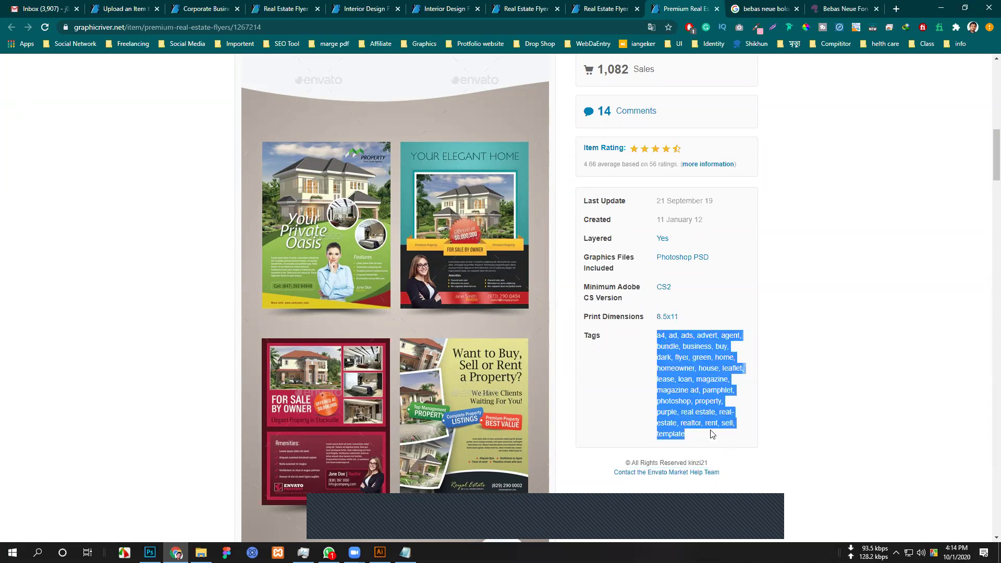
pyautogui.rightClick(695, 395)
pyautogui.click(724, 302)
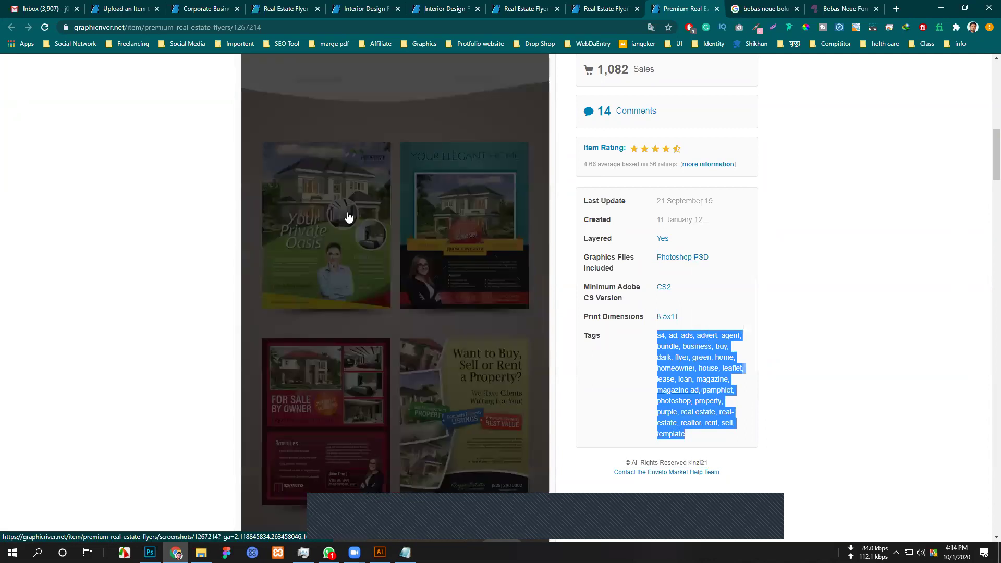
pyautogui.click(208, 9)
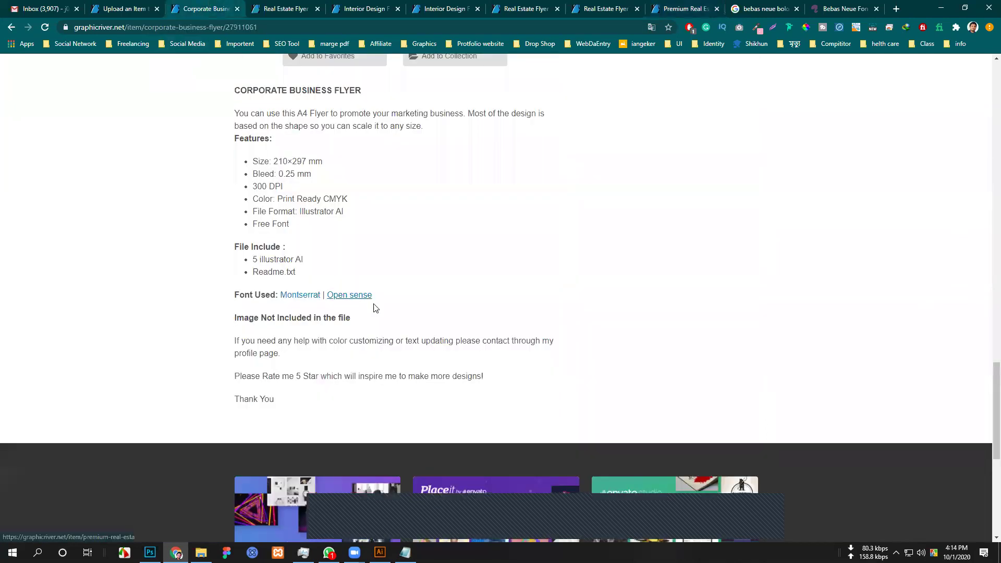
pyautogui.scroll(15, 598, 347)
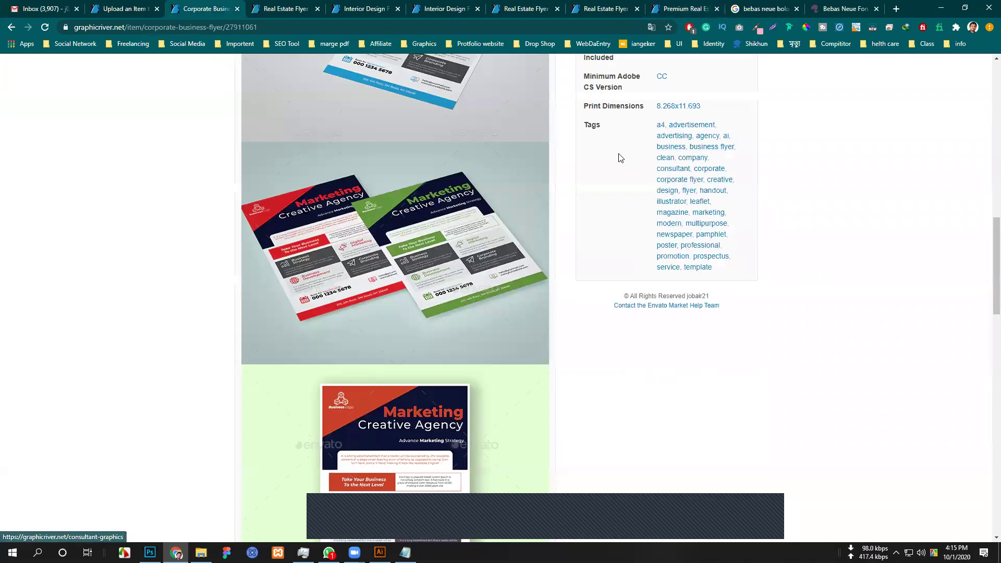
pyautogui.click(139, 9)
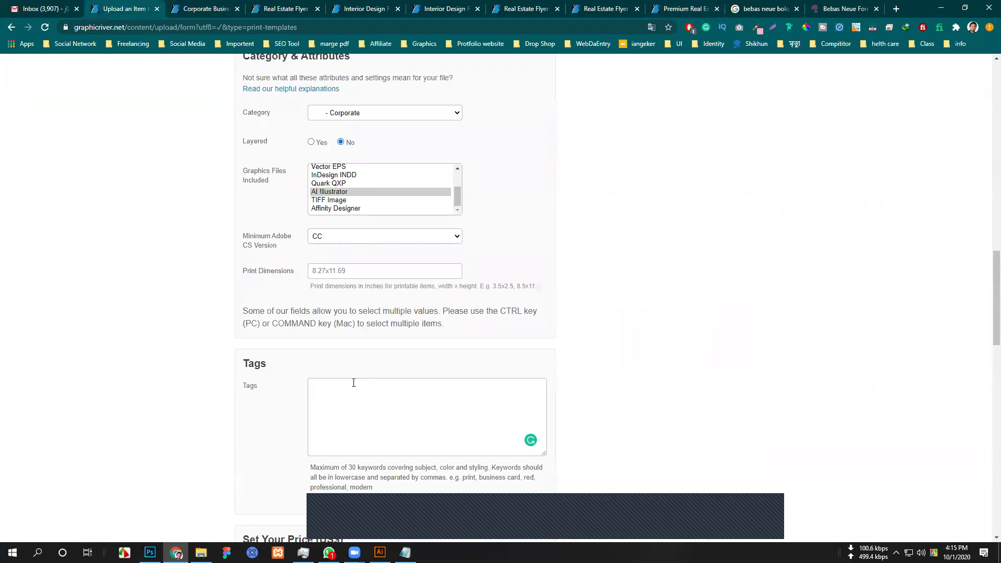
pyautogui.hotkey('ctrl', 'v')
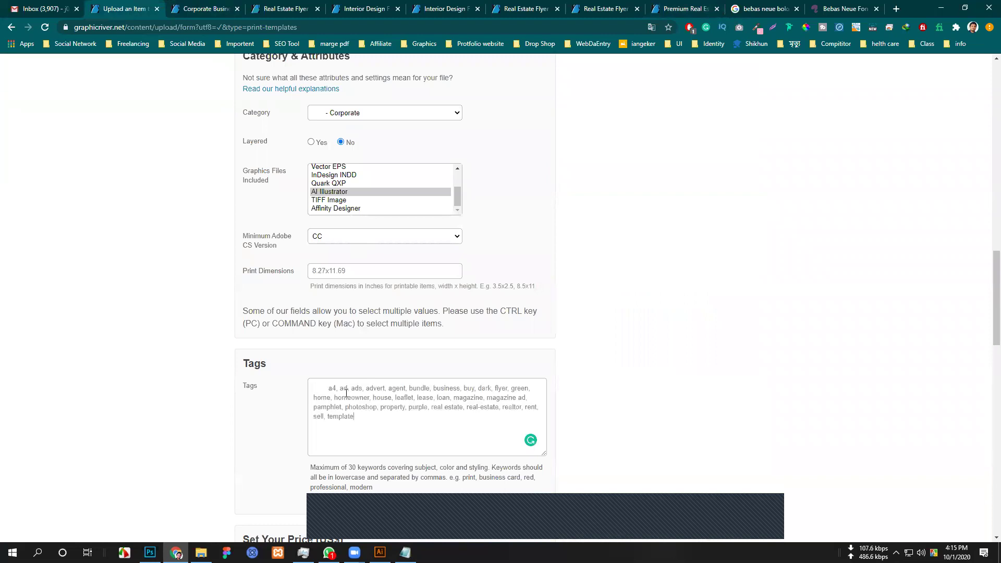
pyautogui.click(330, 389)
pyautogui.press('BackSpace')
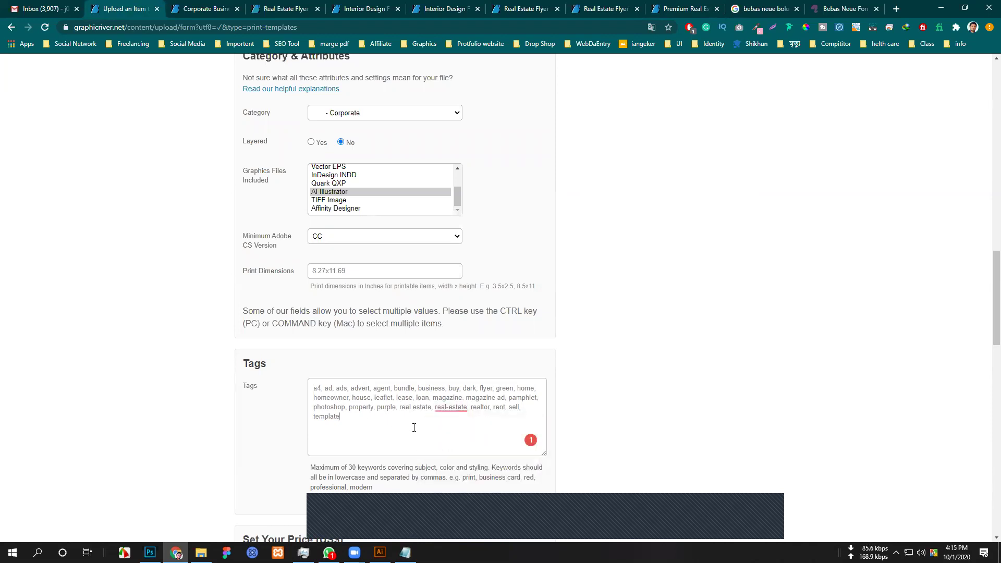
pyautogui.click(405, 436)
# Delete the "buy" keyword from the item's tags.
pyautogui.moveTo(448, 388); pyautogui.dragTo(459, 388)
pyautogui.press('Delete')
pyautogui.press('Delete')
pyautogui.press('Delete')
pyautogui.press('BackSpace')
# Copy all tags from the published Interior Design Flyer with 245 sales and append them to the upload form's Tags.
pyautogui.click(362, 7)
pyautogui.scroll(-12, 555, 304)
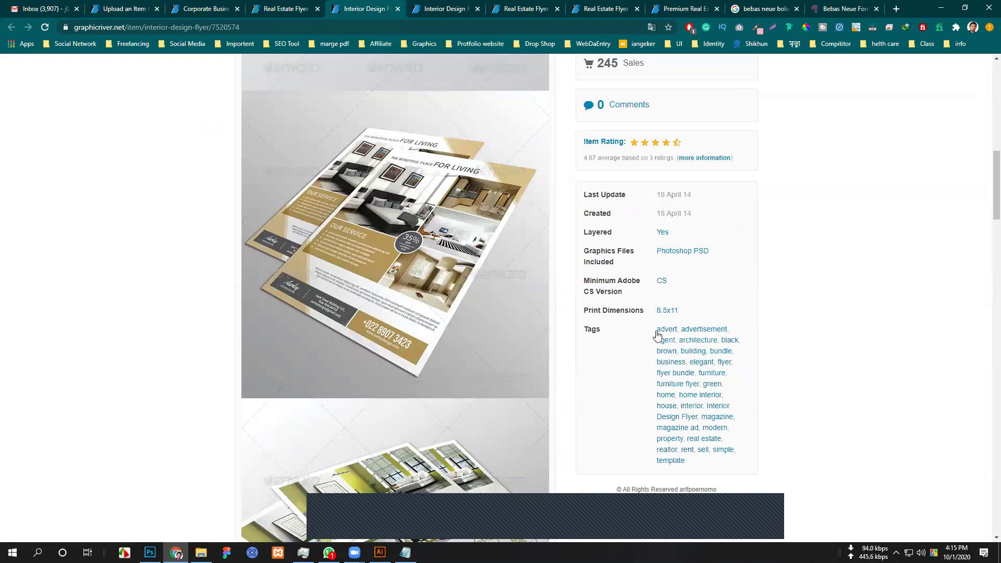
pyautogui.moveTo(642, 335); pyautogui.dragTo(704, 466)
pyautogui.rightClick(679, 412)
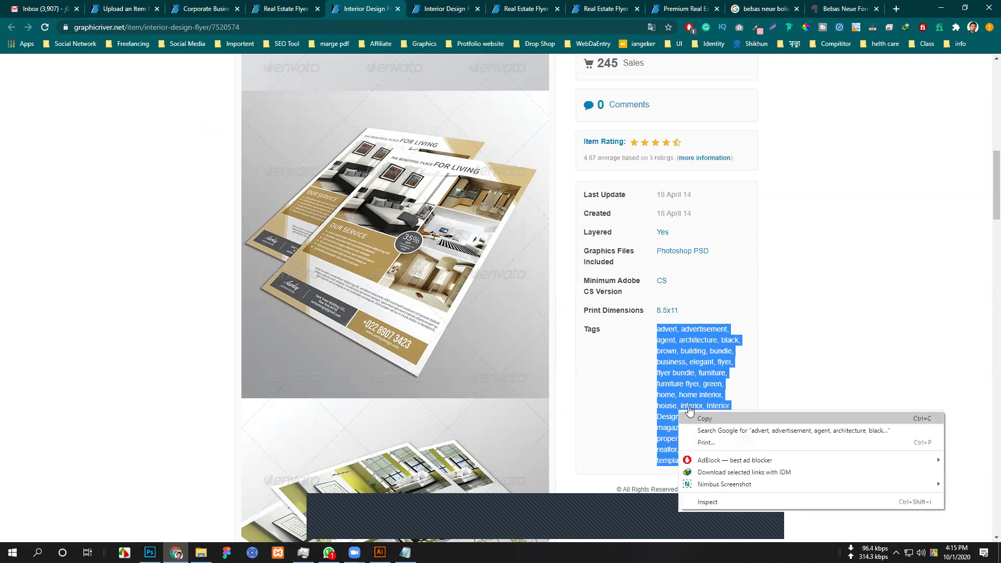
pyautogui.click(696, 420)
pyautogui.click(286, 9)
pyautogui.click(209, 7)
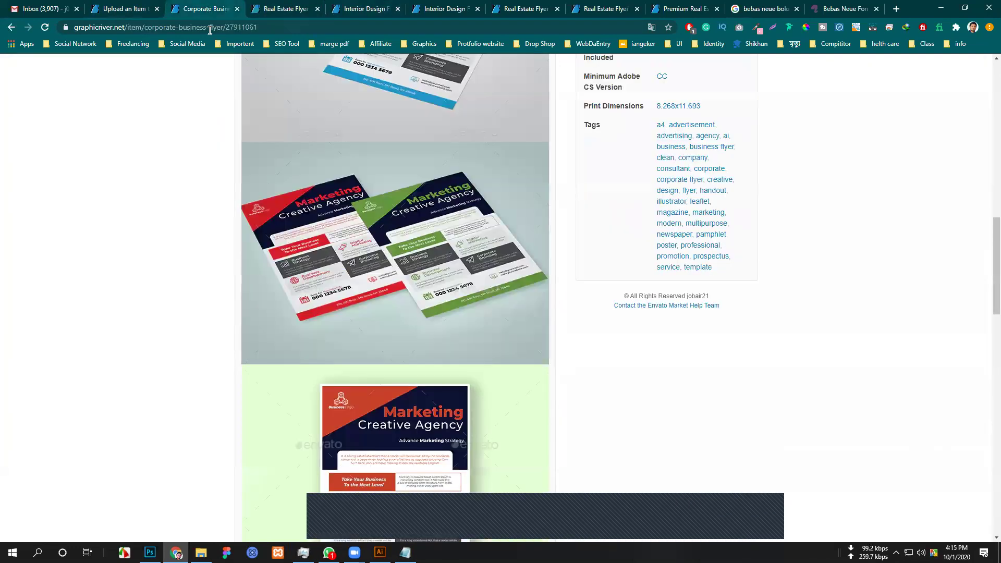
pyautogui.click(128, 8)
pyautogui.click(371, 425)
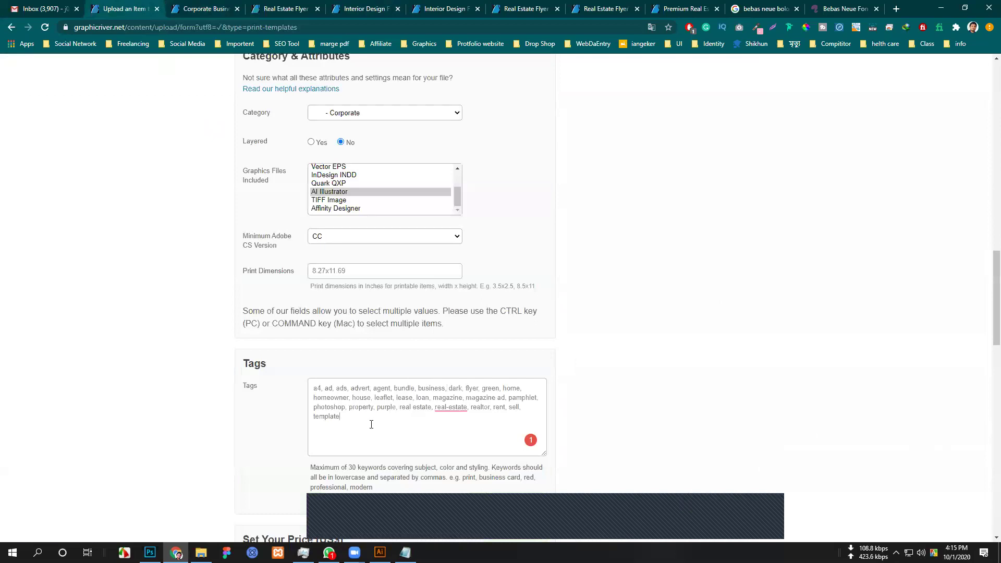
pyautogui.hotkey('ctrl', 'v')
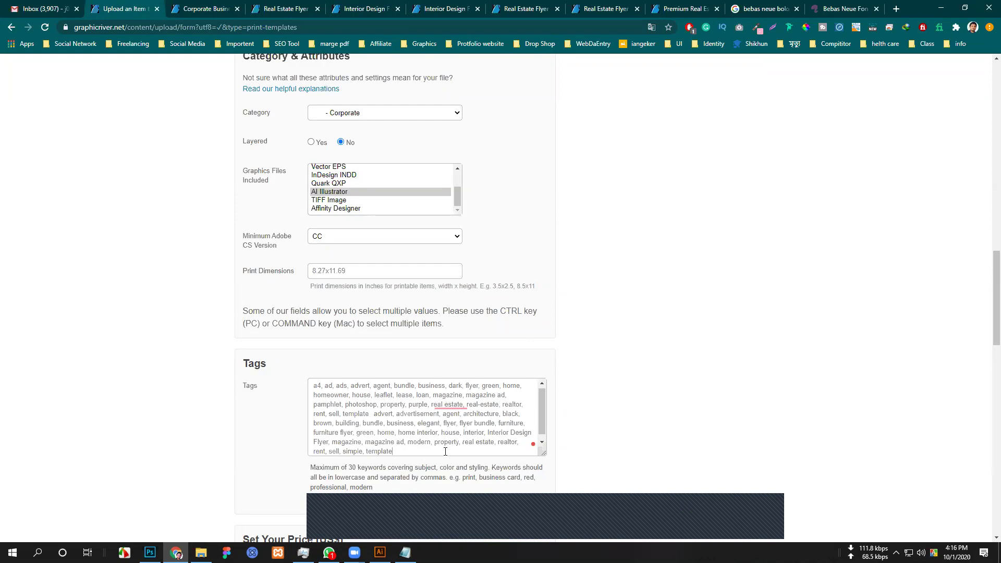
# Delete the closing keywords "real estate, realtor, rent, sell, simple, template" from the appended tags.
pyautogui.moveTo(463, 442); pyautogui.dragTo(498, 447)
pyautogui.moveTo(402, 449); pyautogui.dragTo(367, 447)
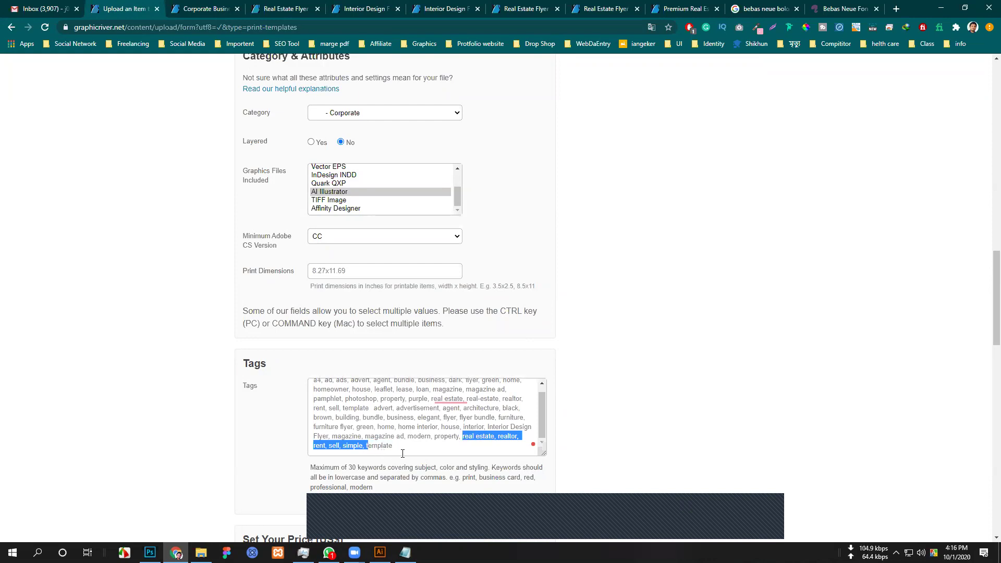
pyautogui.press('BackSpace')
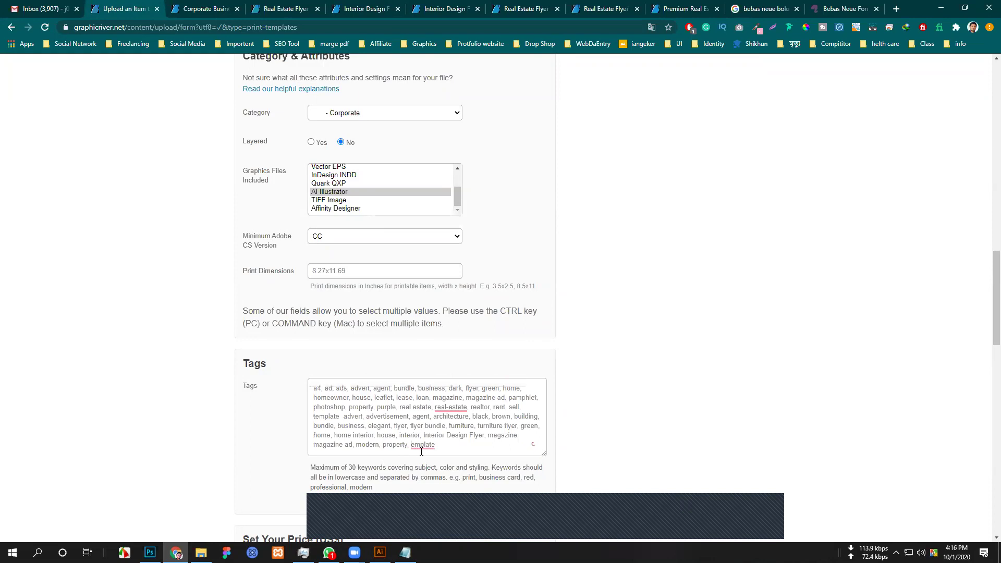
pyautogui.doubleClick(424, 445)
pyautogui.rightClick(417, 446)
pyautogui.press('Escape')
pyautogui.press('BackSpace')
pyautogui.press('BackSpace')
pyautogui.press('BackSpace')
# Delete the repeated "magazine, magazine ad" keywords after "Interior Design Flyer" in the tags.
pyautogui.moveTo(485, 444); pyautogui.dragTo(384, 463)
pyautogui.moveTo(488, 435); pyautogui.dragTo(352, 452)
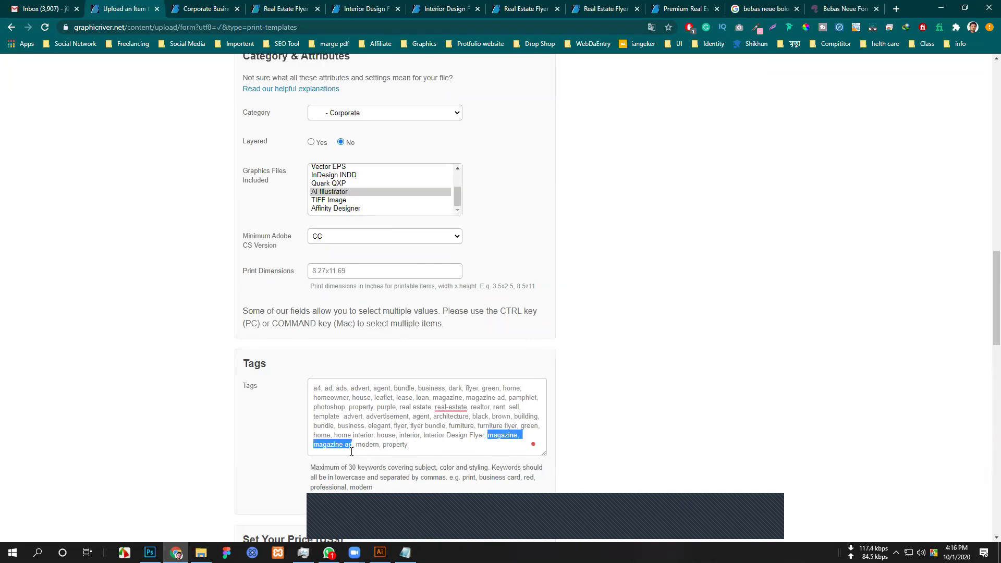
pyautogui.press('BackSpace')
pyautogui.press('BackSpace')
pyautogui.press('BackSpace')
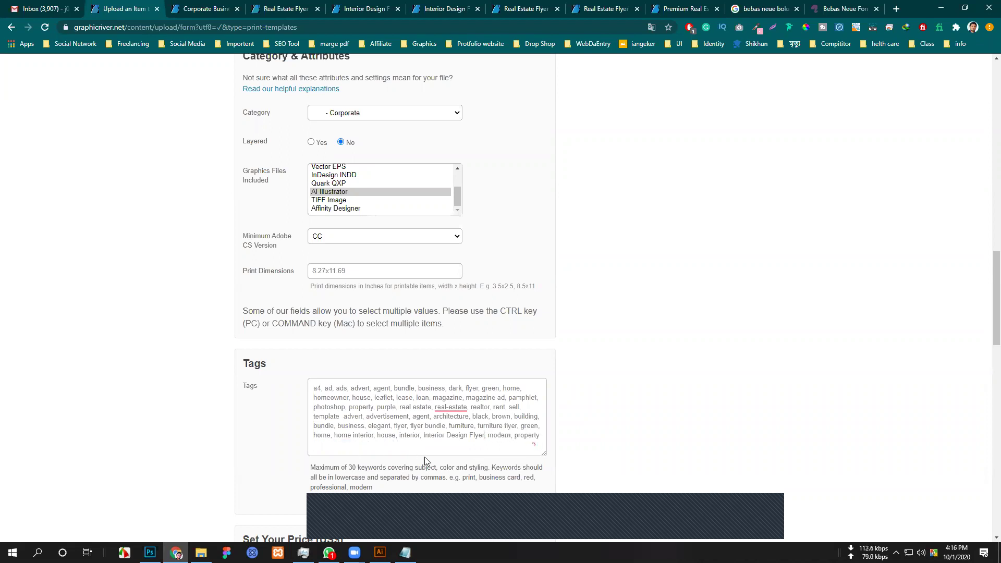
# Delete the repeated "house" keyword after "home interior" and the "magazine" keyword after "loan" from the tags.
pyautogui.moveTo(457, 407)
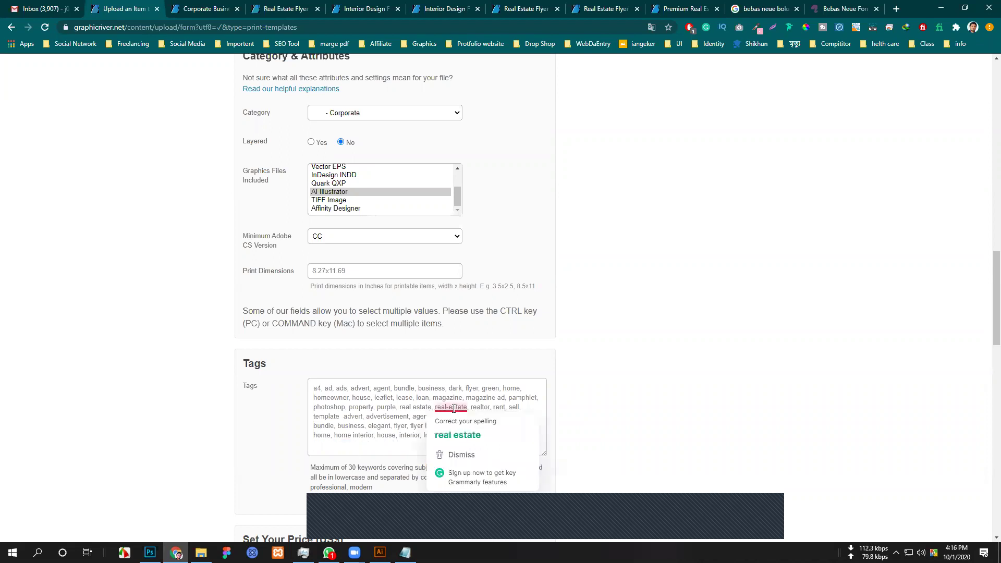
pyautogui.click(384, 450)
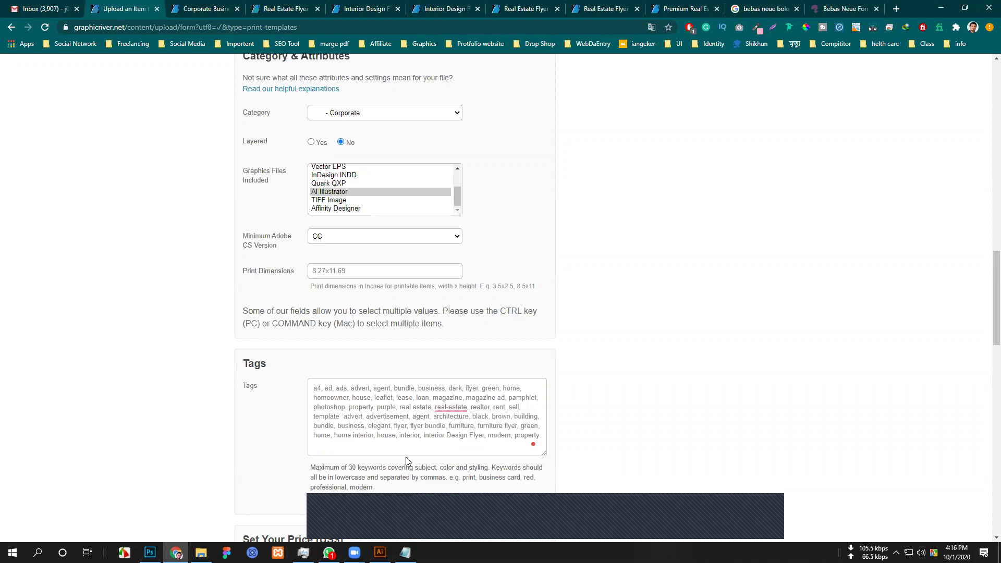
pyautogui.moveTo(376, 436); pyautogui.dragTo(397, 435)
pyautogui.press('BackSpace')
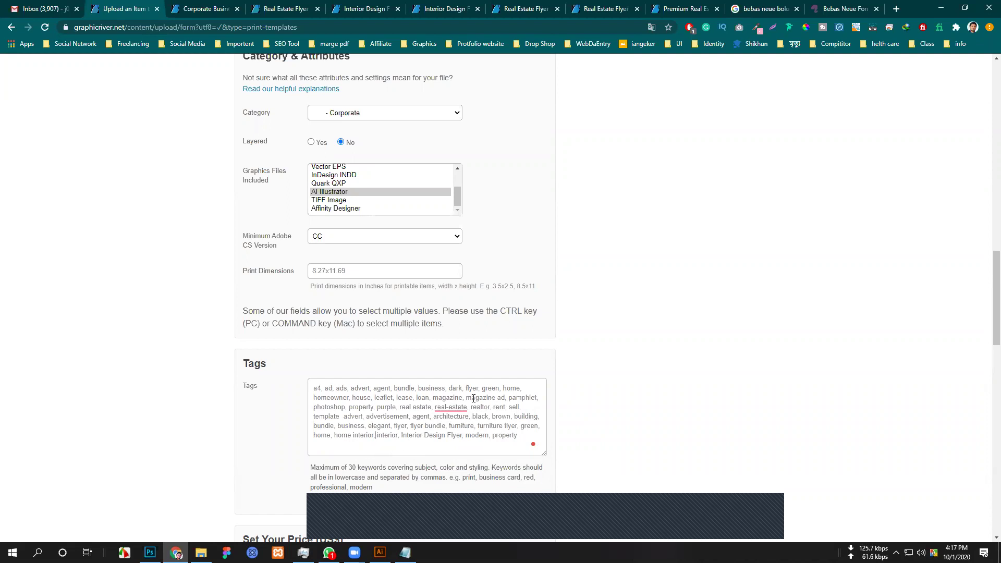
pyautogui.moveTo(433, 397); pyautogui.dragTo(465, 399)
pyautogui.press('BackSpace')
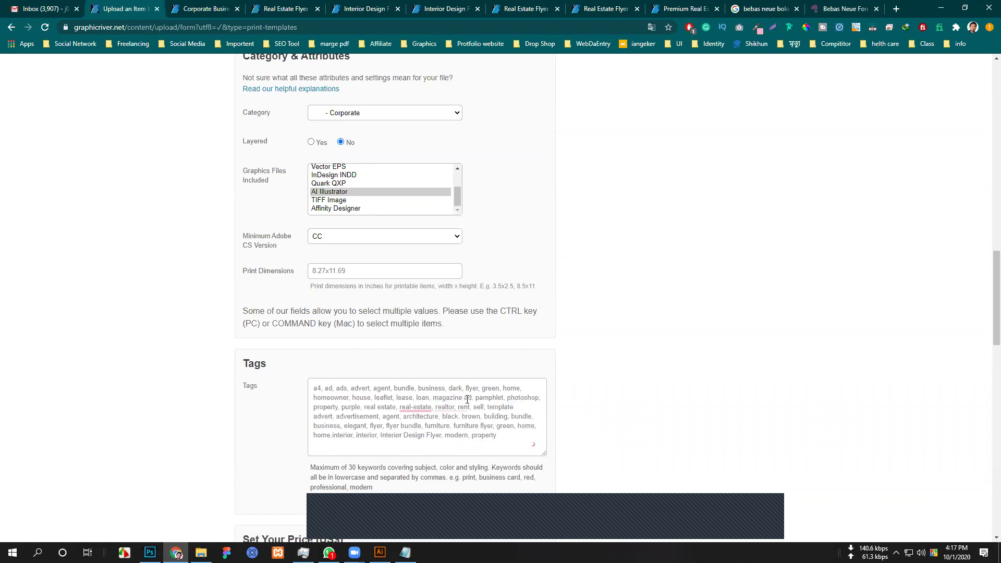
# Delete the keywords "property, purple" after "photoshop" and "elegant, flyer" before "flyer bundle" from the tags.
pyautogui.moveTo(415, 407)
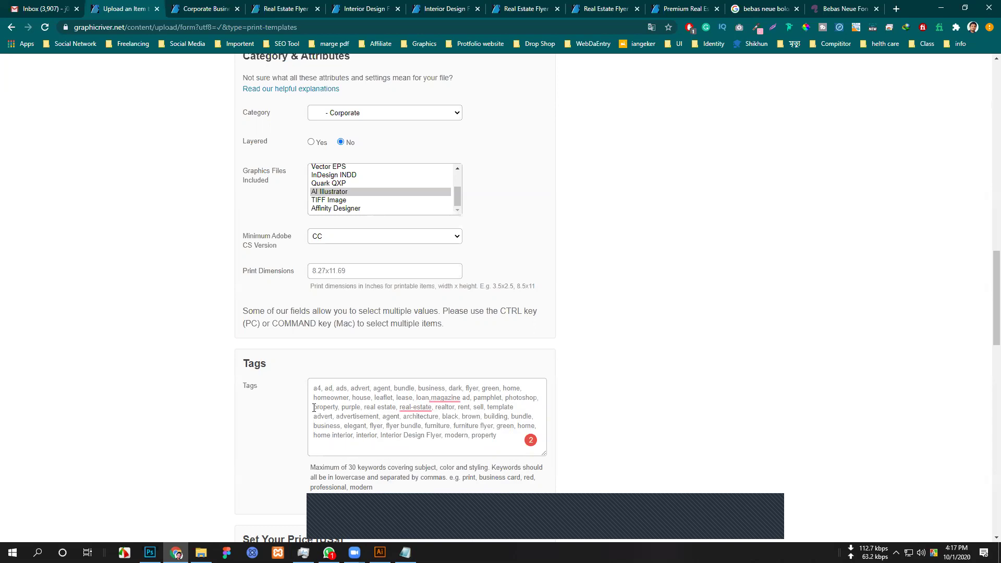
pyautogui.moveTo(314, 408); pyautogui.dragTo(363, 408)
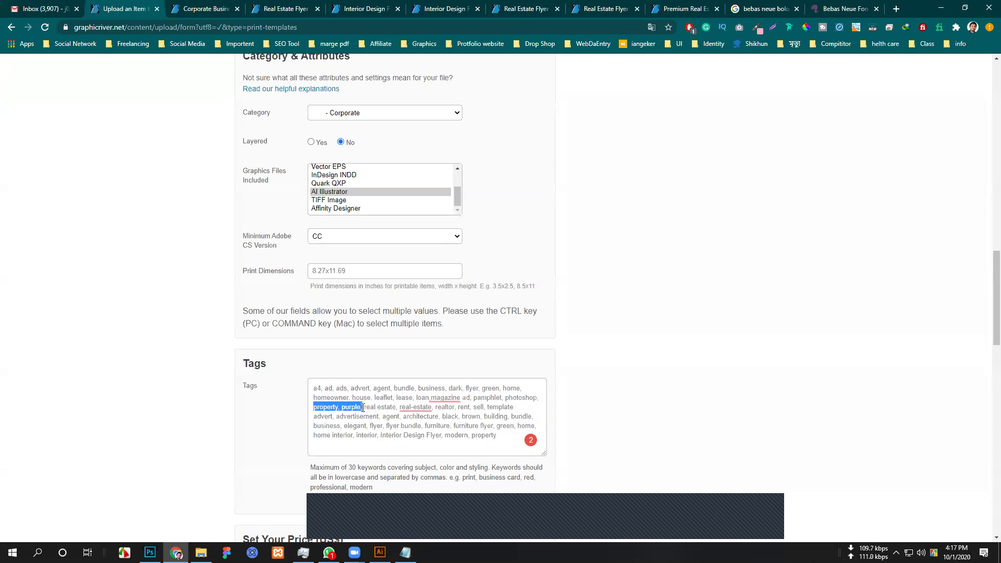
pyautogui.press('BackSpace')
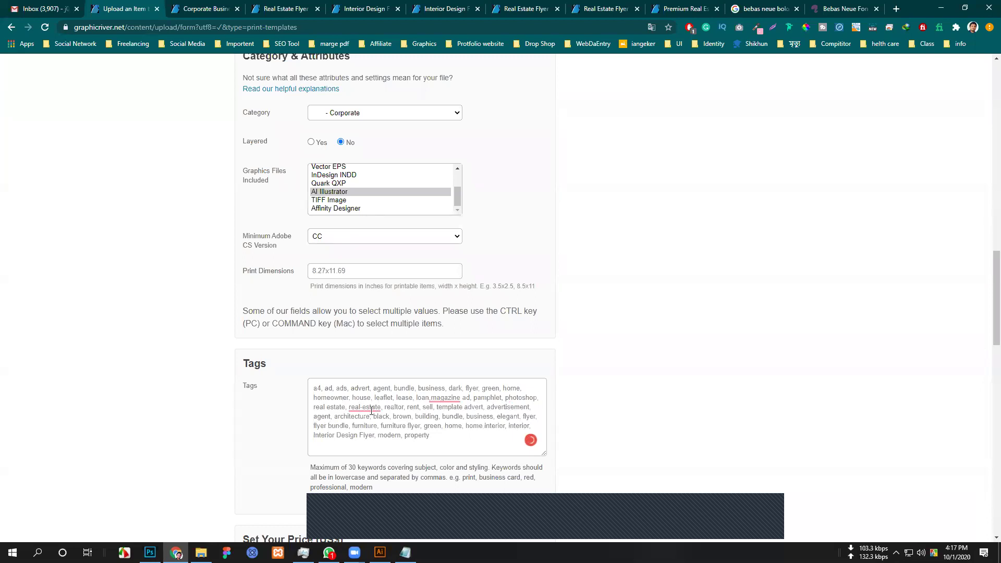
pyautogui.moveTo(365, 408)
pyautogui.moveTo(496, 417); pyautogui.dragTo(540, 416)
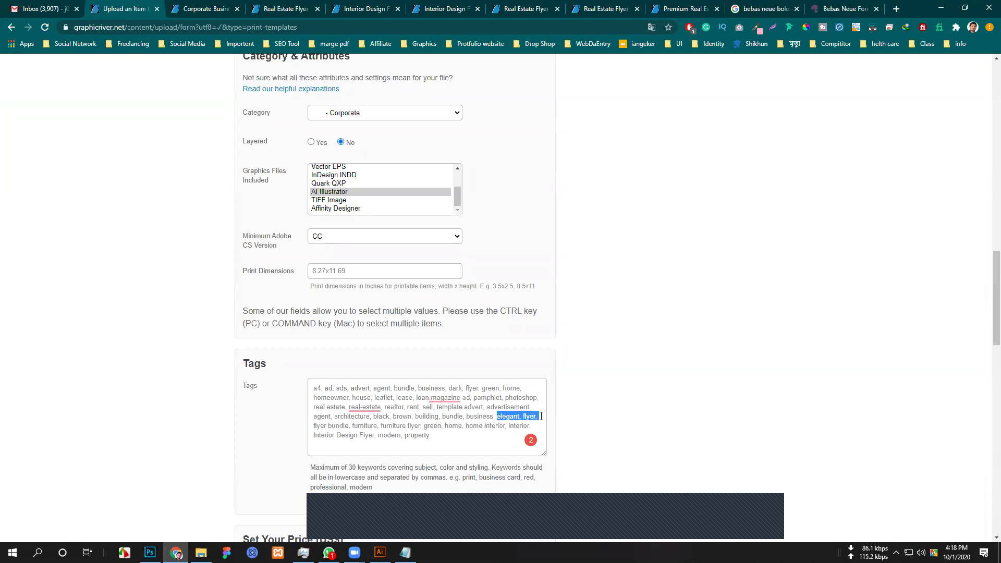
pyautogui.press('BackSpace')
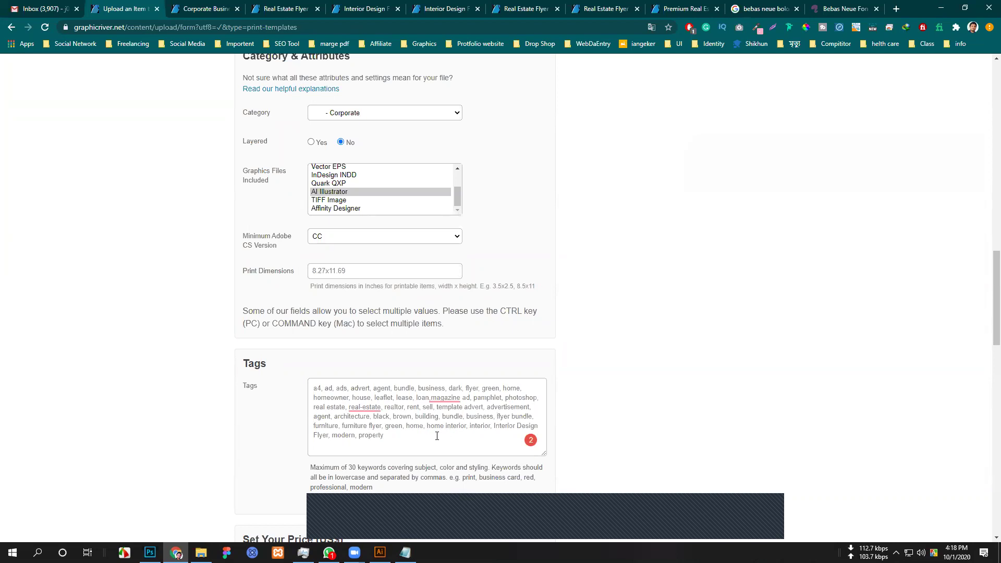
# Delete the repeated "home" keyword just before "home interior" in the tags.
pyautogui.moveTo(406, 429)
pyautogui.mouseDown()
pyautogui.moveTo(435, 429)
pyautogui.moveTo(388, 438)
pyautogui.moveTo(425, 426)
pyautogui.mouseUp()
pyautogui.press('BackSpace')
pyautogui.press('BackSpace')
pyautogui.press('BackSpace')
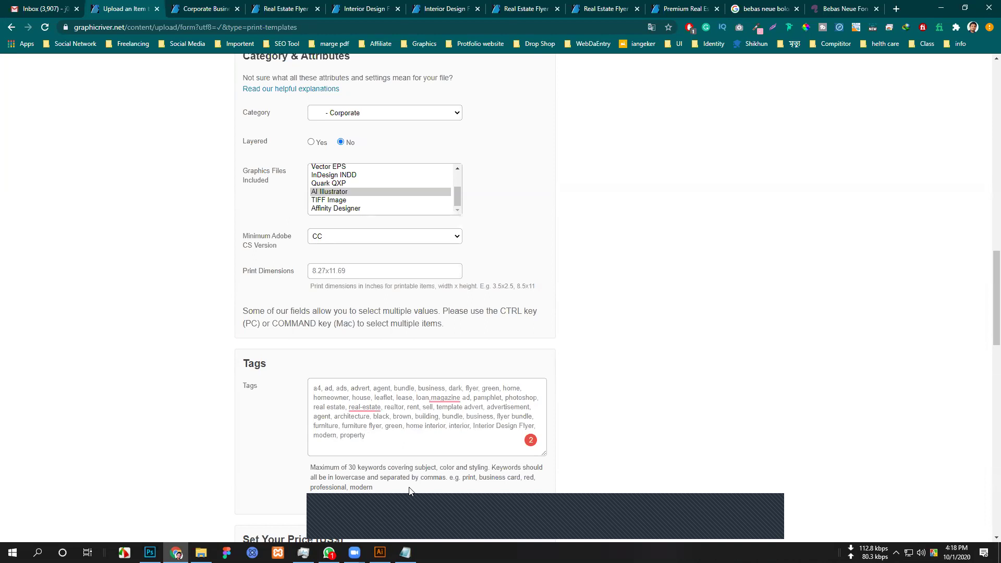
# Delete the keywords "loan" and "magazine ad" between "lease" and "pamphlet" in the tags.
pyautogui.moveTo(432, 400)
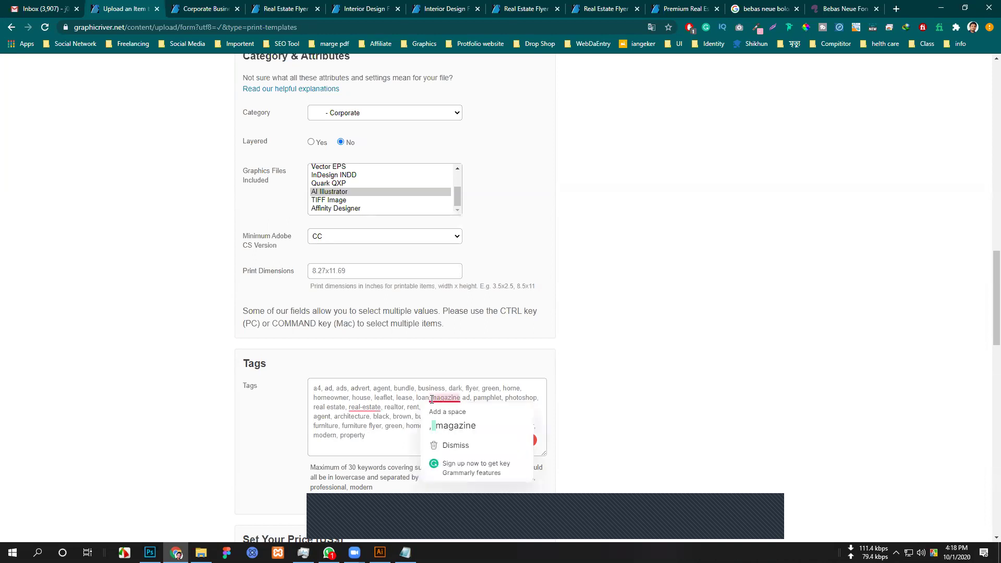
pyautogui.click(447, 412)
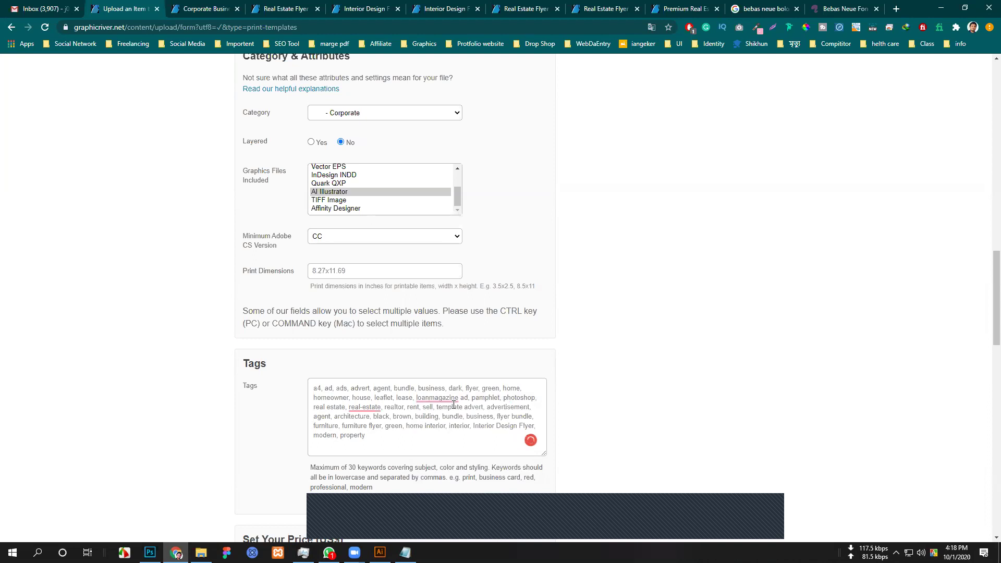
pyautogui.press('Delete')
pyautogui.press('Delete')
pyautogui.press('Delete')
pyautogui.press('Delete')
pyautogui.press('Delete')
pyautogui.press('Delete')
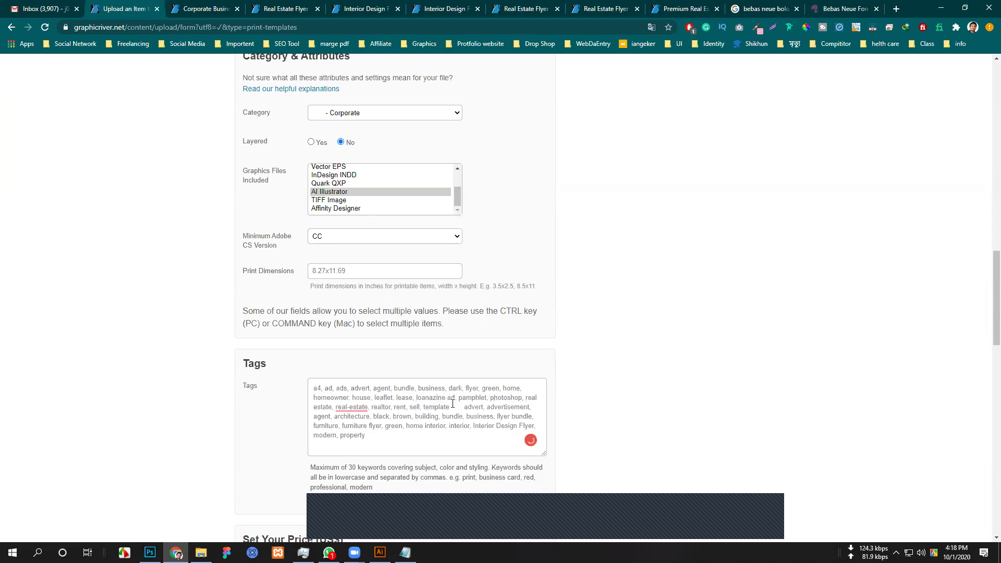
pyautogui.press('Delete')
pyautogui.press('Delete')
pyautogui.press('Delete')
pyautogui.press('Delete')
pyautogui.press('Delete')
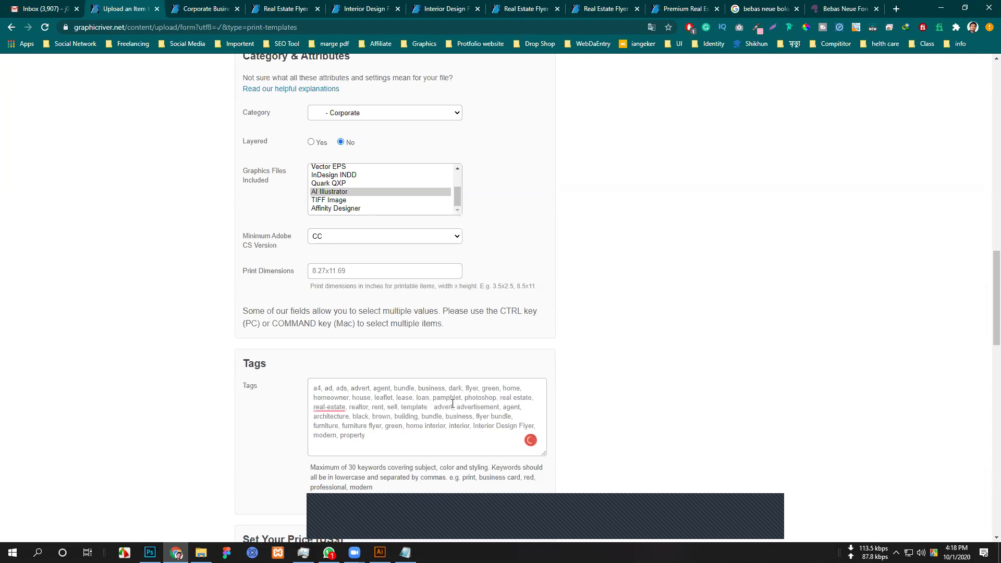
pyautogui.press('BackSpace')
pyautogui.press('BackSpace')
pyautogui.press('BackSpace')
pyautogui.press('BackSpace')
pyautogui.press('BackSpace')
pyautogui.press('BackSpace')
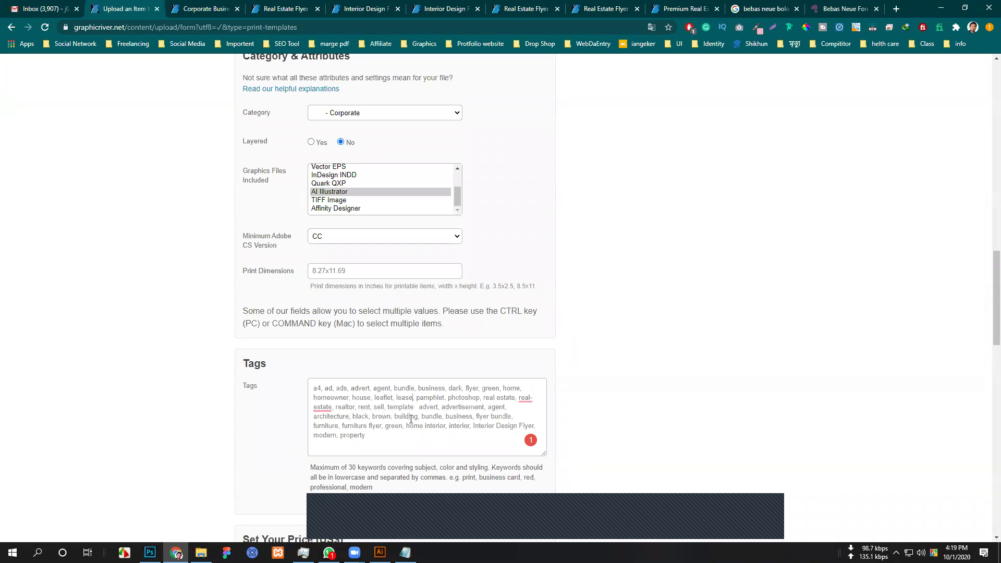
# Delete the second "bundle", the "flyer bundle" and the second "green" keywords from the latter part of the tags.
pyautogui.moveTo(422, 416); pyautogui.dragTo(444, 417)
pyautogui.press('BackSpace')
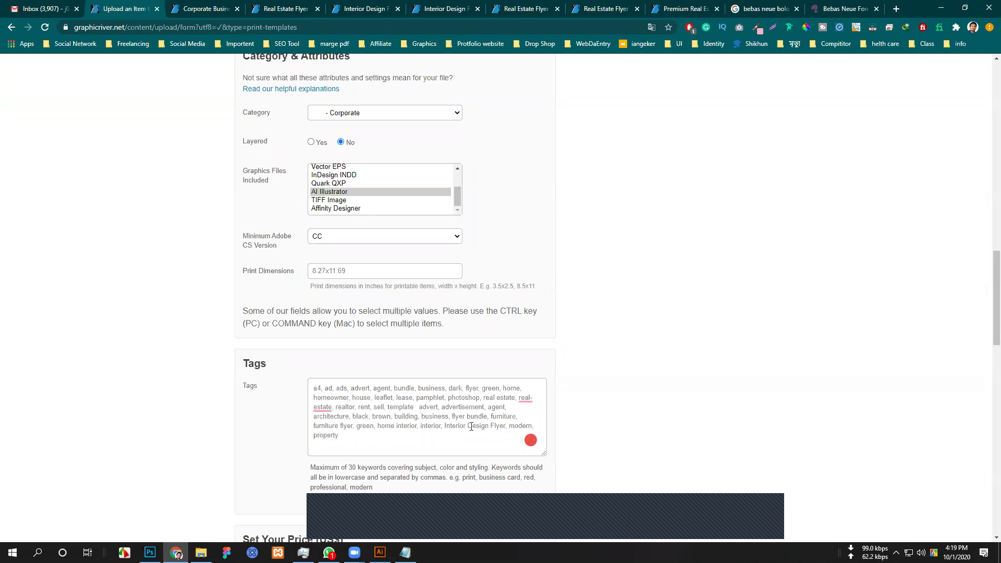
pyautogui.moveTo(452, 416); pyautogui.dragTo(491, 413)
pyautogui.press('BackSpace')
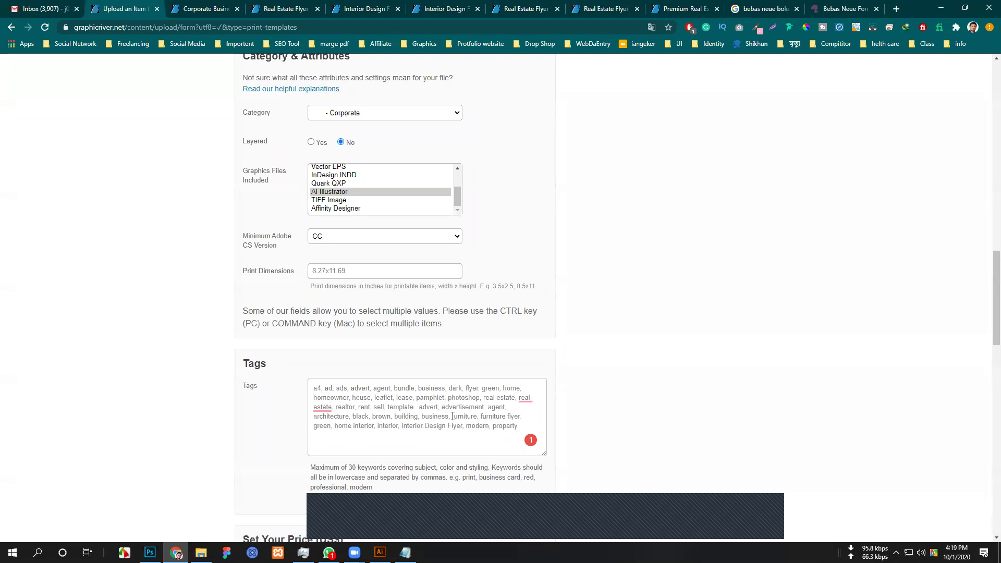
pyautogui.moveTo(313, 426); pyautogui.dragTo(330, 428)
pyautogui.press('BackSpace')
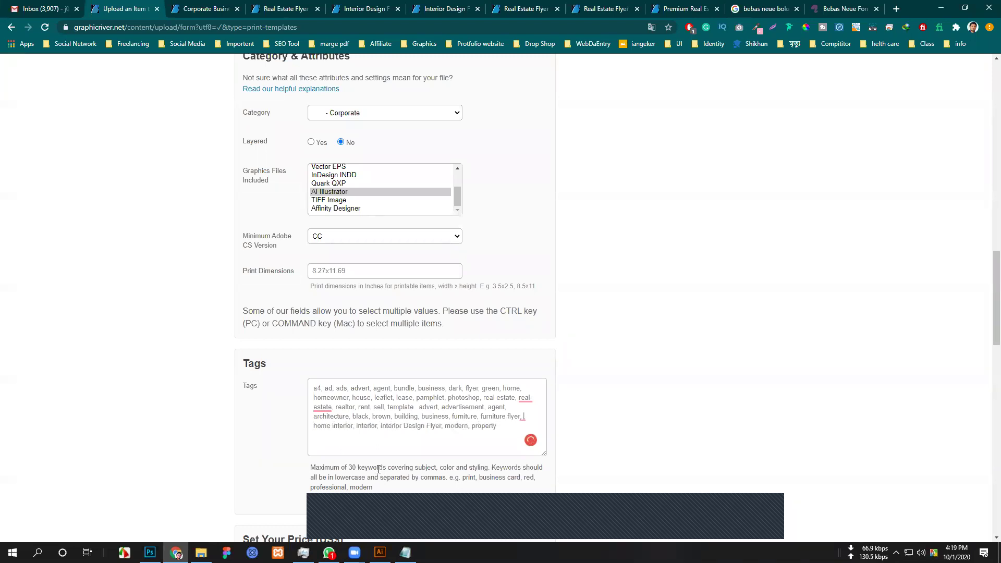
pyautogui.press('Delete')
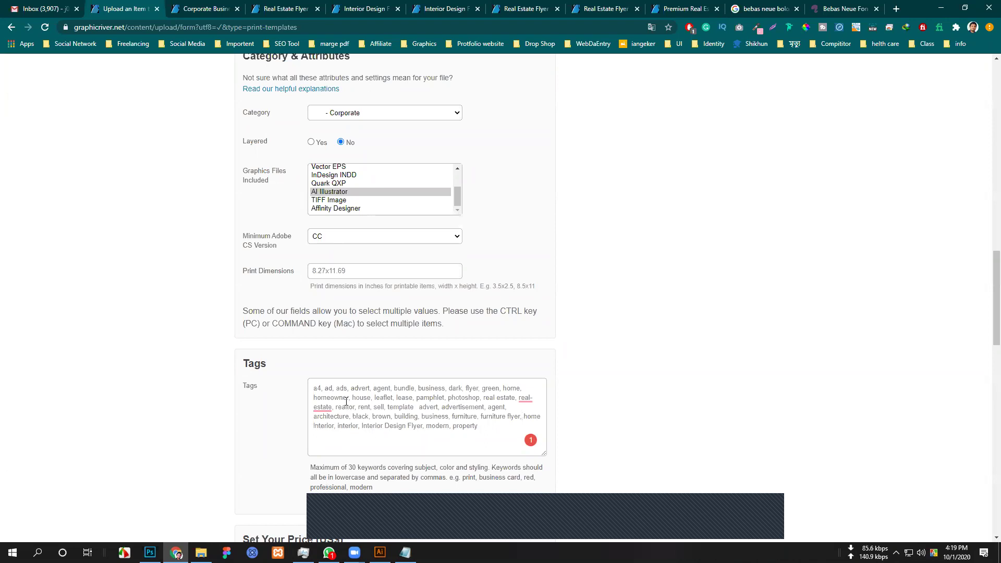
# Delete the "ad" keyword between "a4" and "ads" in the tags.
pyautogui.doubleClick(329, 389)
pyautogui.press('Delete')
pyautogui.press('Delete')
pyautogui.press('Delete')
pyautogui.press('BackSpace')
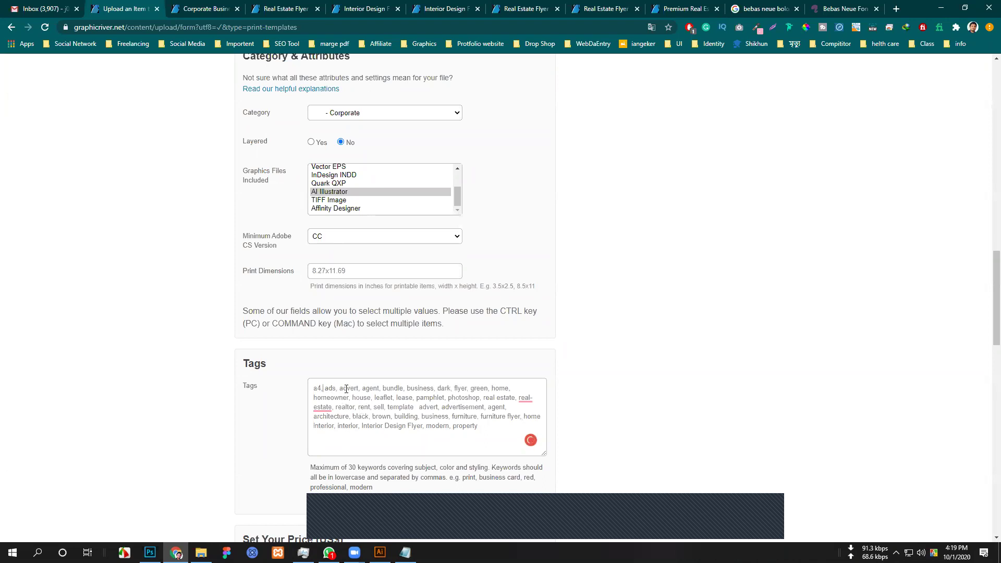
# Delete the keywords "agent" and "bundle" following the first "advert" in the tags.
pyautogui.doubleClick(370, 389)
pyautogui.press('BackSpace')
pyautogui.press('BackSpace')
pyautogui.doubleClick(371, 388)
pyautogui.press('BackSpace')
pyautogui.press('BackSpace')
pyautogui.press('BackSpace')
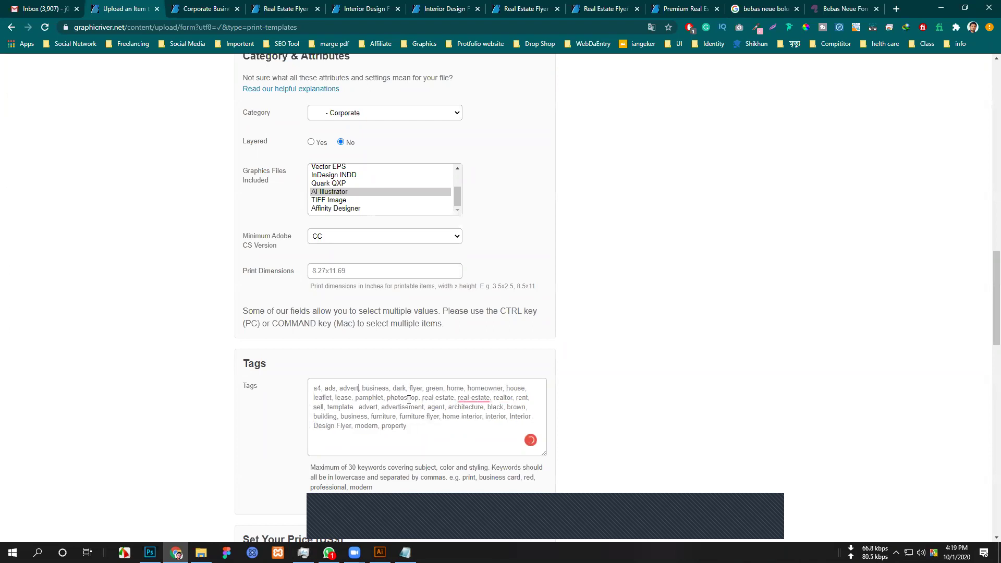
# Delete the "business" keyword before "dark" and the "green" keyword after "flyer" from the tags.
pyautogui.moveTo(362, 388); pyautogui.dragTo(389, 388)
pyautogui.press('BackSpace')
pyautogui.press('BackSpace')
pyautogui.press('BackSpace')
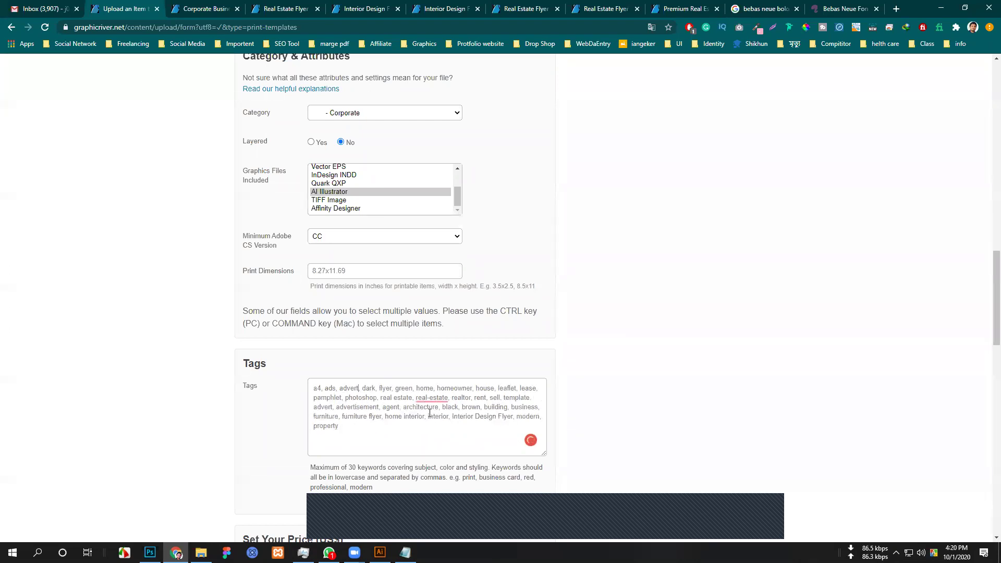
pyautogui.moveTo(431, 398)
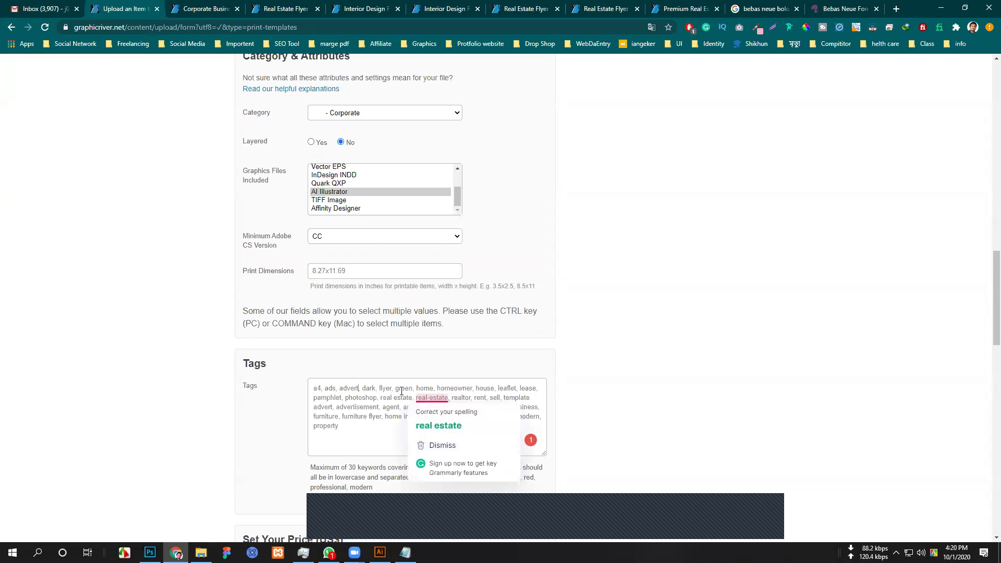
pyautogui.moveTo(395, 388); pyautogui.dragTo(411, 387)
pyautogui.press('BackSpace')
pyautogui.press('BackSpace')
pyautogui.press('BackSpace')
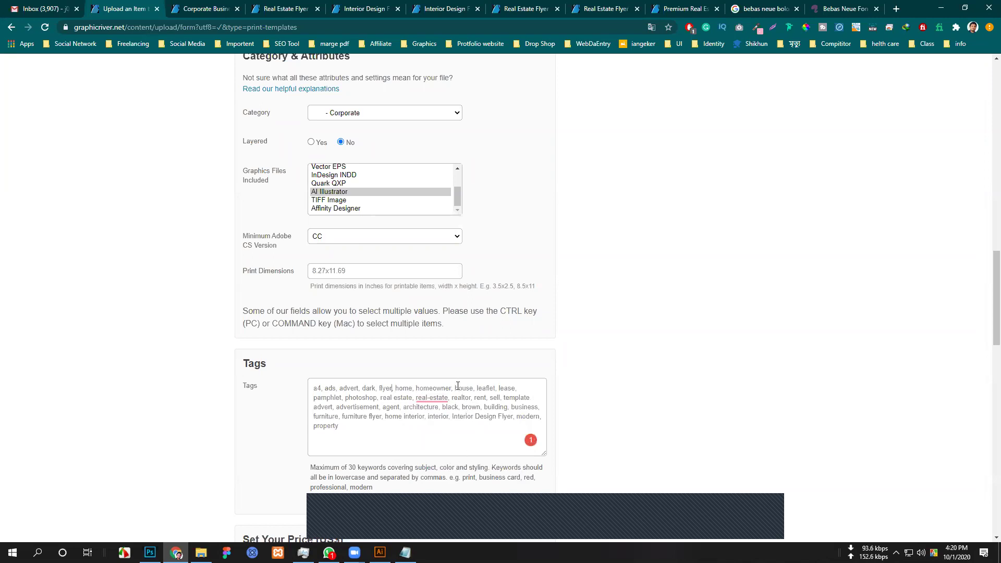
# Delete the "lease" keyword after "leaflet" and the "photoshop" keyword before "real estate" from the tags.
pyautogui.moveTo(458, 388); pyautogui.dragTo(515, 387)
pyautogui.press('BackSpace')
pyautogui.press('BackSpace')
pyautogui.press('BackSpace')
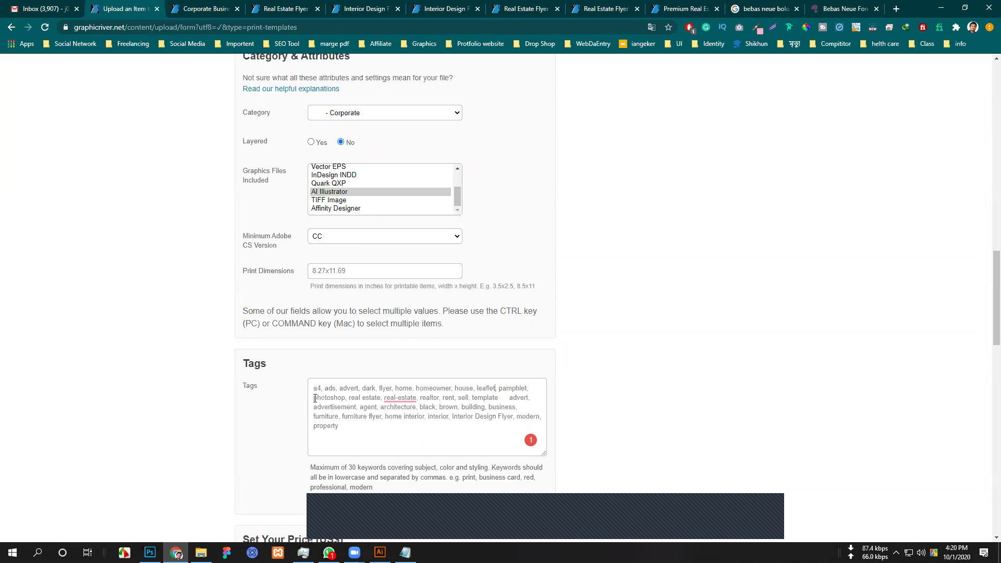
pyautogui.moveTo(324, 398); pyautogui.dragTo(344, 397)
pyautogui.press('BackSpace')
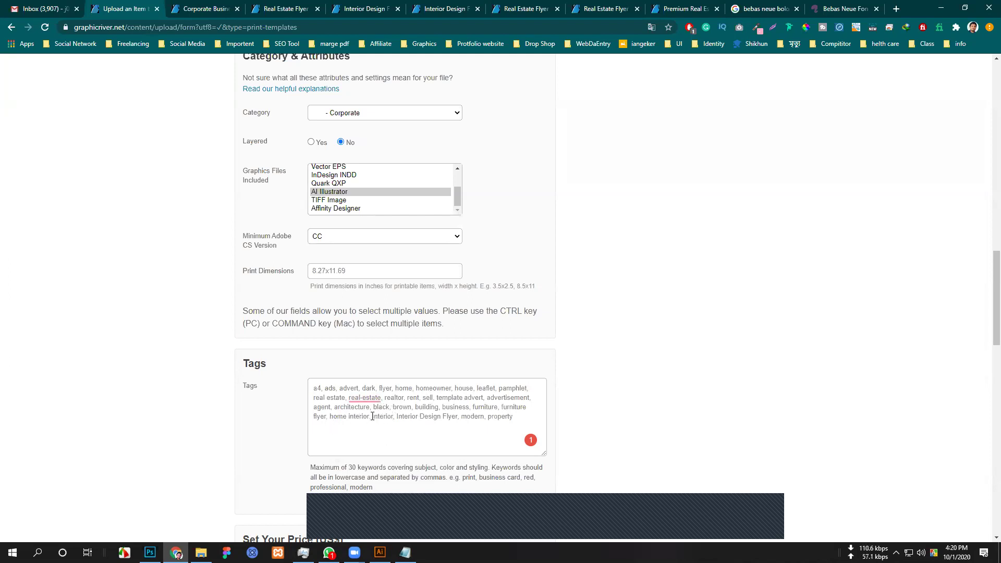
# Delete the "black" keyword after "architecture" and "pamphlet" after "leaflet" from the tags, including the leftover comma.
pyautogui.moveTo(373, 407); pyautogui.dragTo(394, 408)
pyautogui.press('BackSpace')
pyautogui.press('BackSpace')
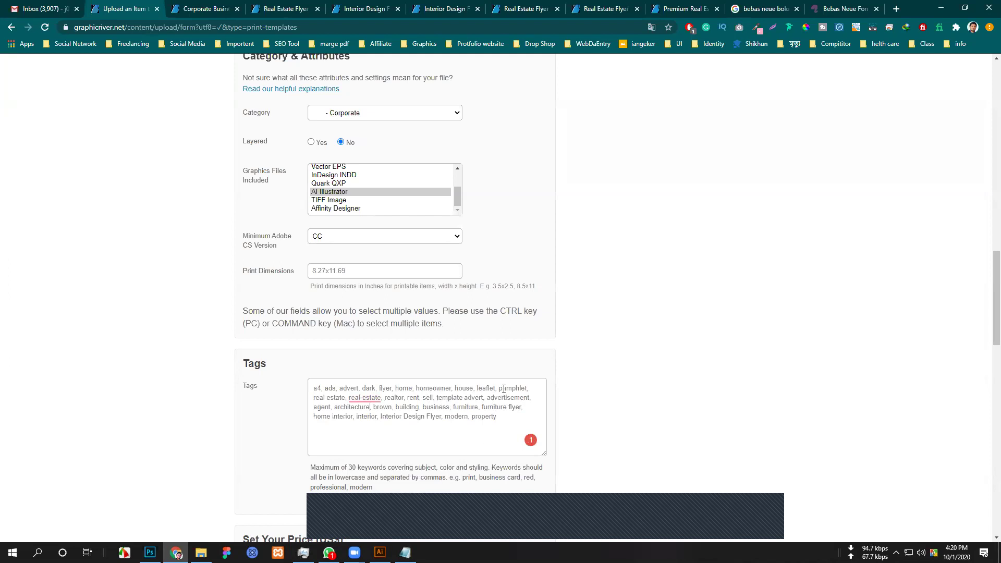
pyautogui.moveTo(499, 387); pyautogui.dragTo(529, 388)
pyautogui.press('BackSpace')
pyautogui.press('BackSpace')
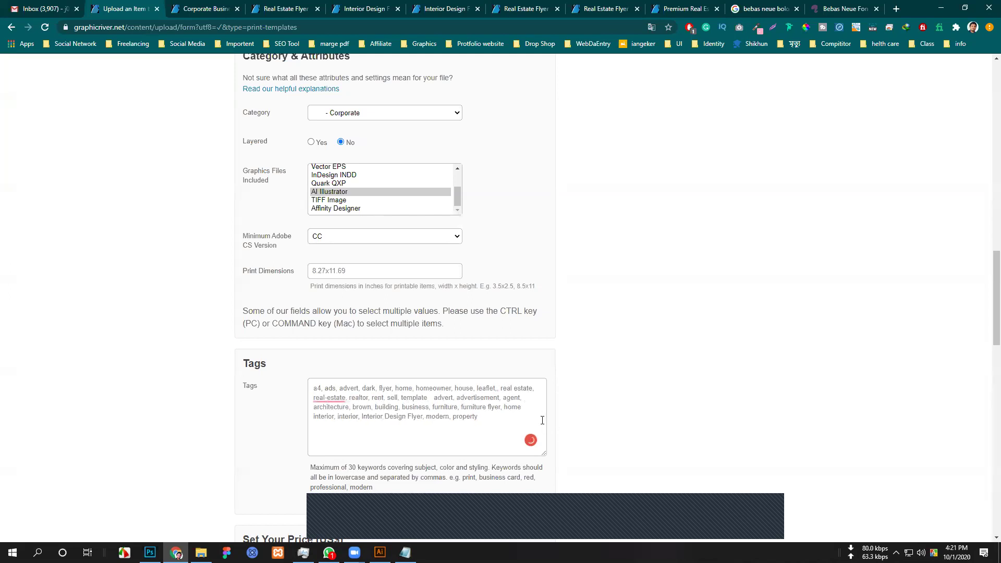
pyautogui.press('BackSpace')
pyautogui.press('BackSpace')
pyautogui.press('BackSpace')
pyautogui.press('BackSpace')
# Set the item price to $6 for the Regular License and $300 for the Extended License.
pyautogui.scroll(-6, 403, 450)
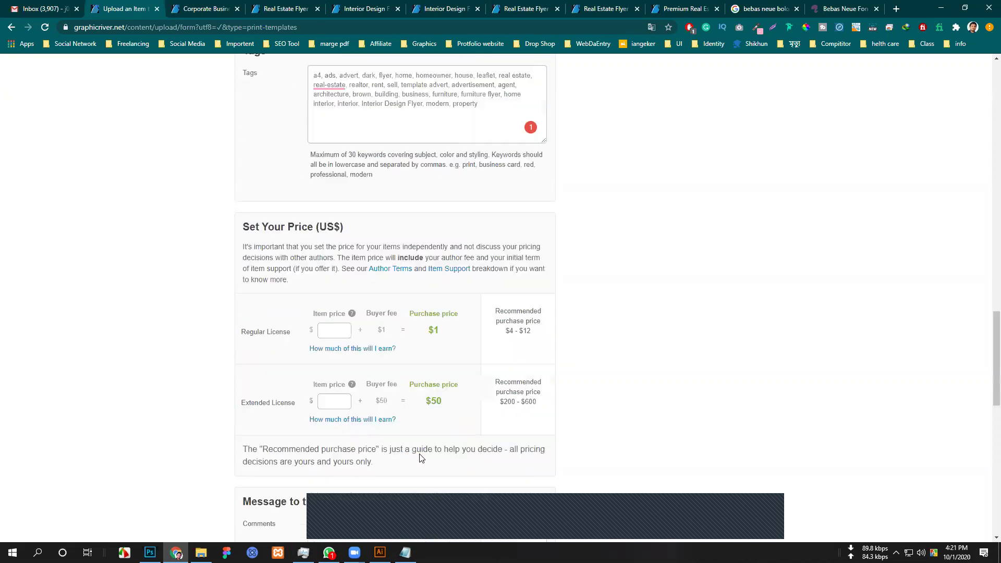
pyautogui.click(339, 330)
pyautogui.write('7')
pyautogui.press('BackSpace')
pyautogui.write('6')
pyautogui.scroll(-1, 376, 372)
pyautogui.click(334, 405)
pyautogui.write('300')
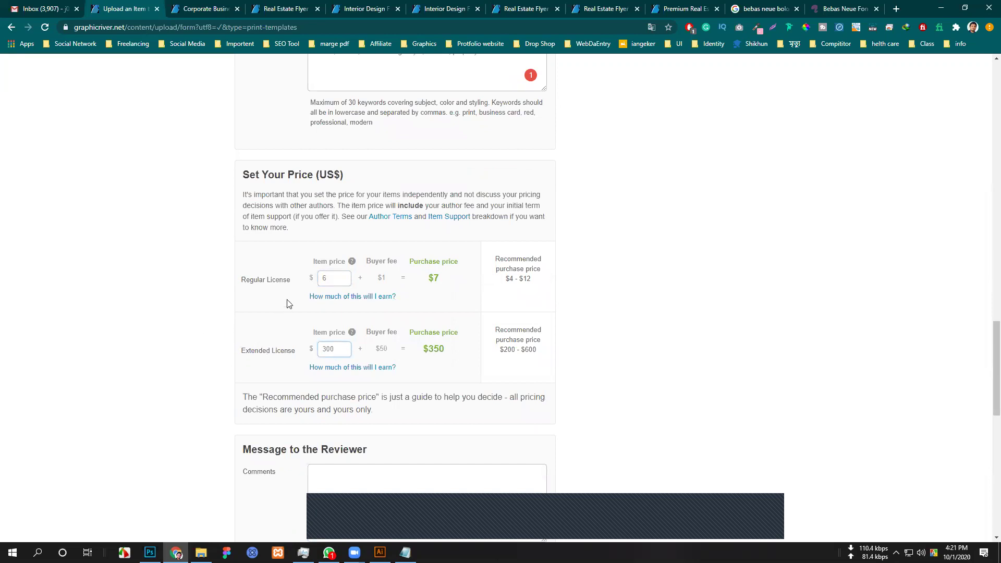
# Check the Regular License price on the published Corporate Business flyer page, and return to the upload form.
pyautogui.click(200, 9)
pyautogui.scroll(7, 554, 297)
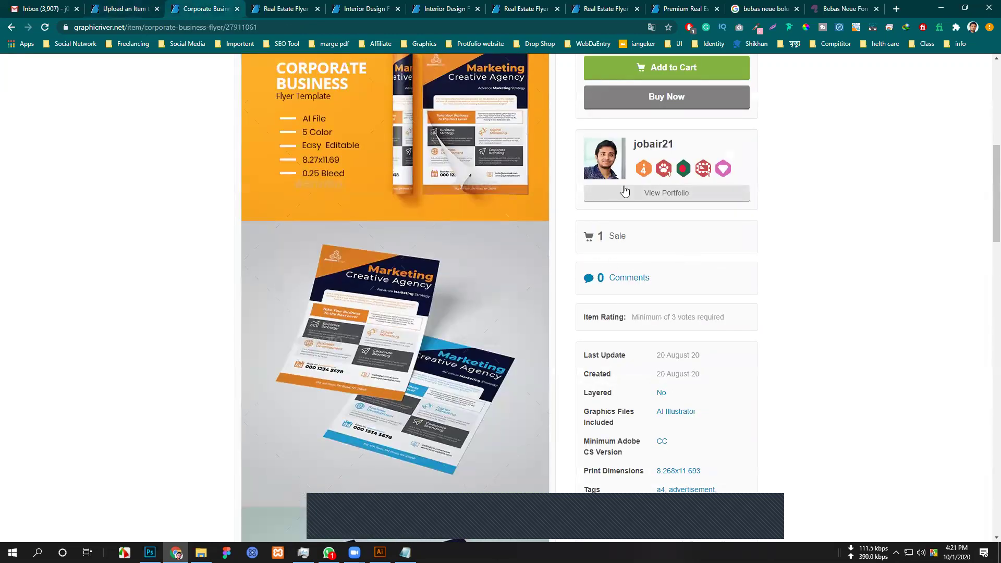
pyautogui.scroll(6, 340, 296)
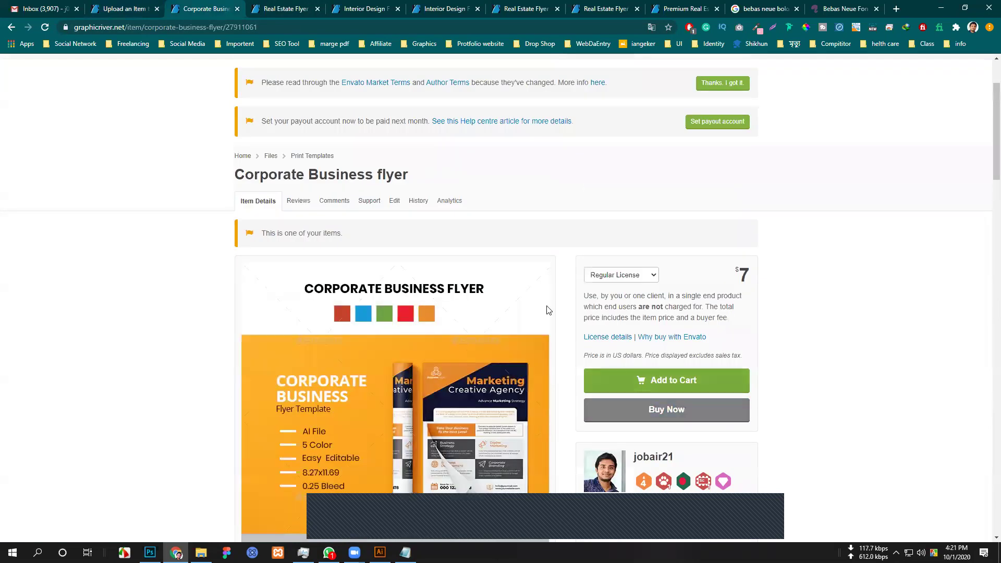
pyautogui.click(139, 9)
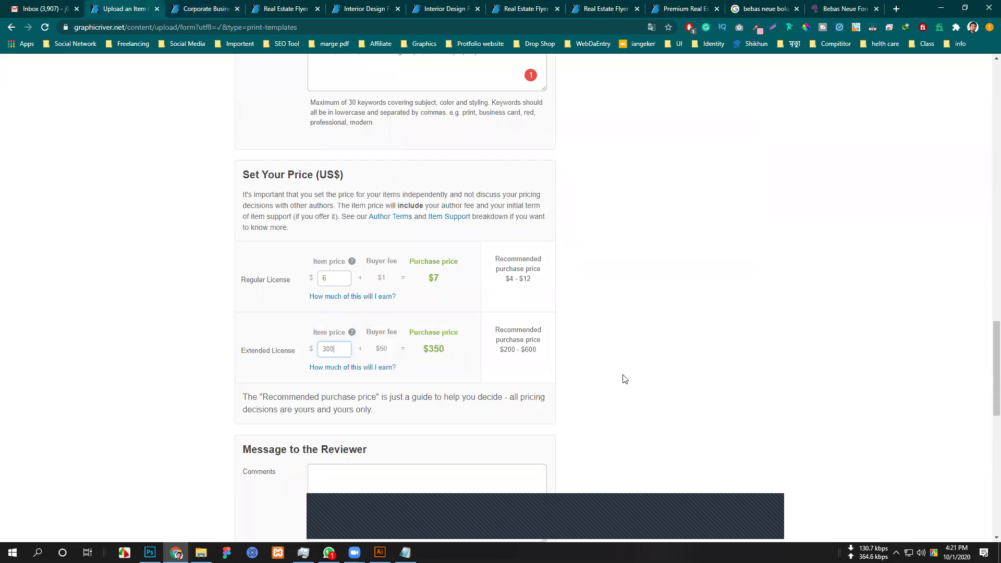
# Enter "Thank You" as the message to the reviewer and accept the declaration of asset licensing and ownership.
pyautogui.scroll(-2, 122, 293)
pyautogui.scroll(-2, 354, 306)
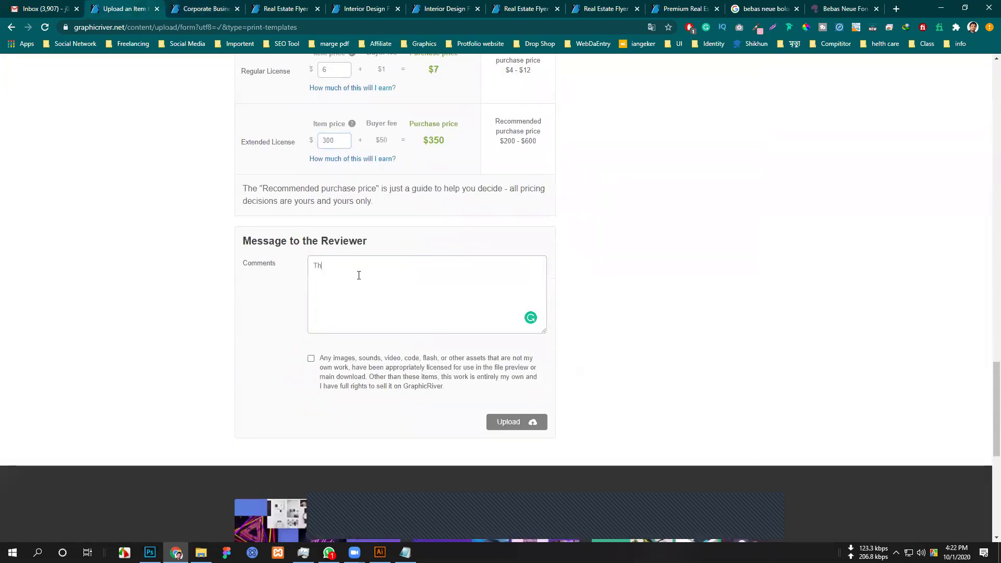
pyautogui.write('k')
pyautogui.click(311, 359)
# Review the upload form's name, HTML description, saved files and file assignments.
pyautogui.scroll(3, 277, 391)
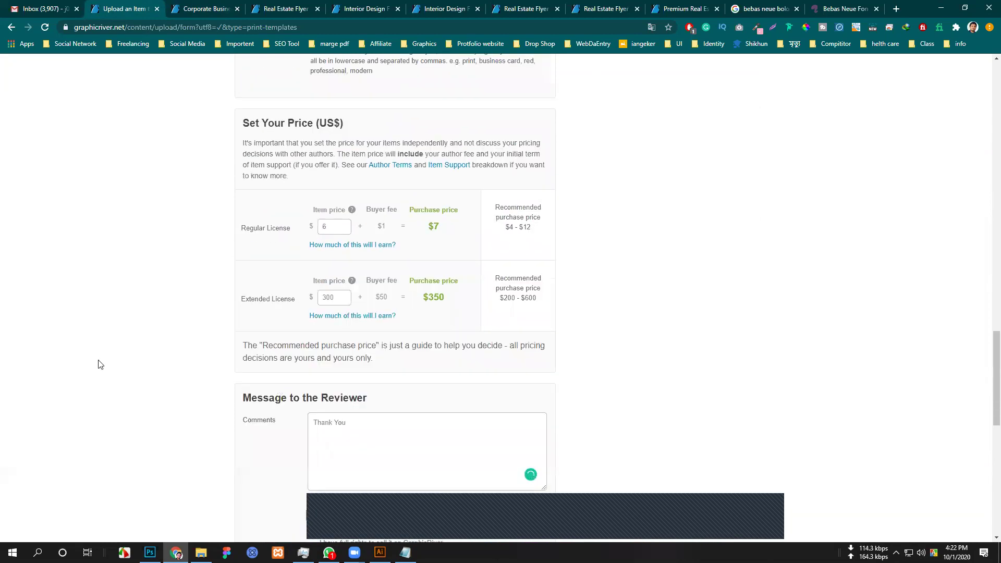
pyautogui.scroll(10, 100, 365)
pyautogui.scroll(15, 109, 361)
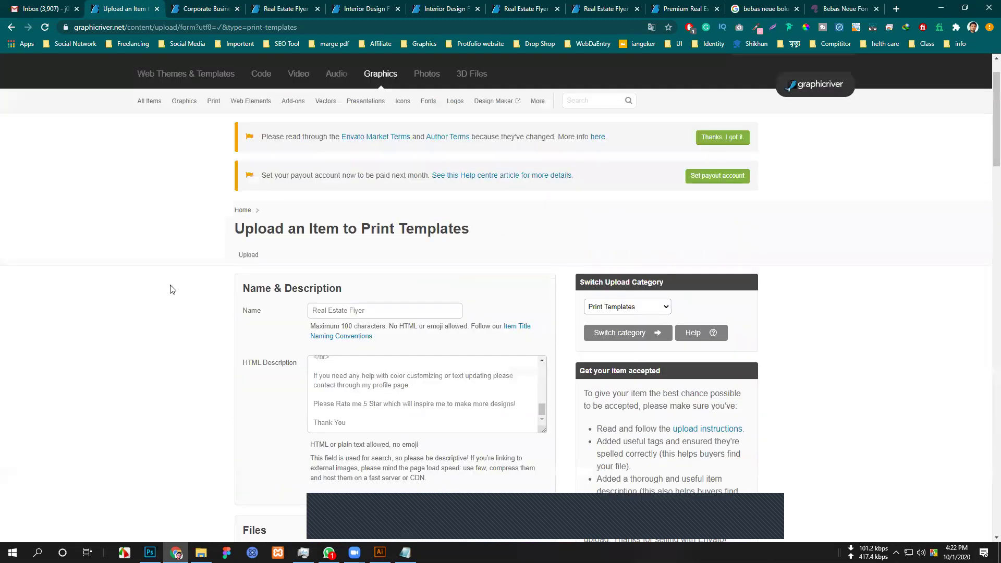
pyautogui.scroll(1, 172, 289)
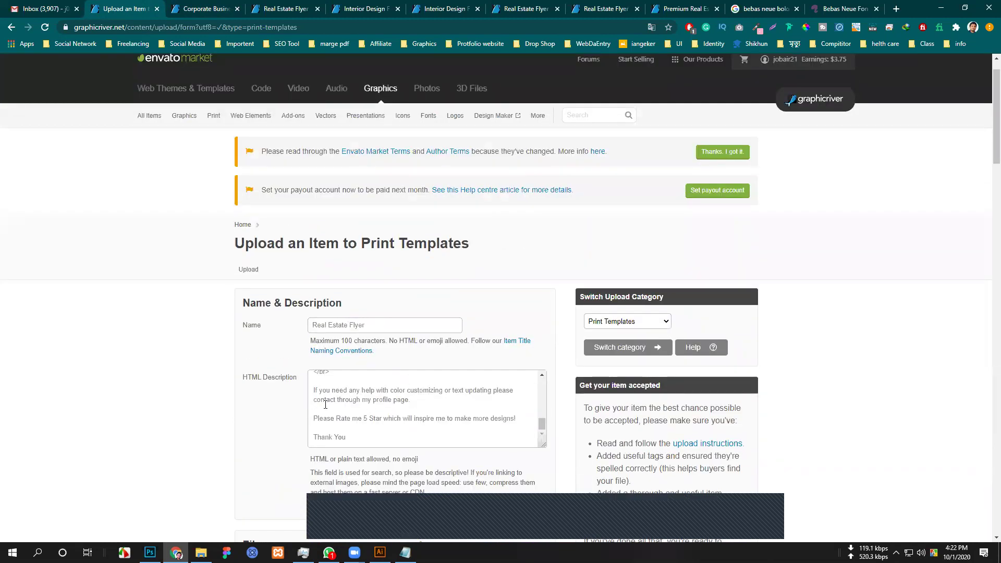
pyautogui.scroll(-6, 388, 415)
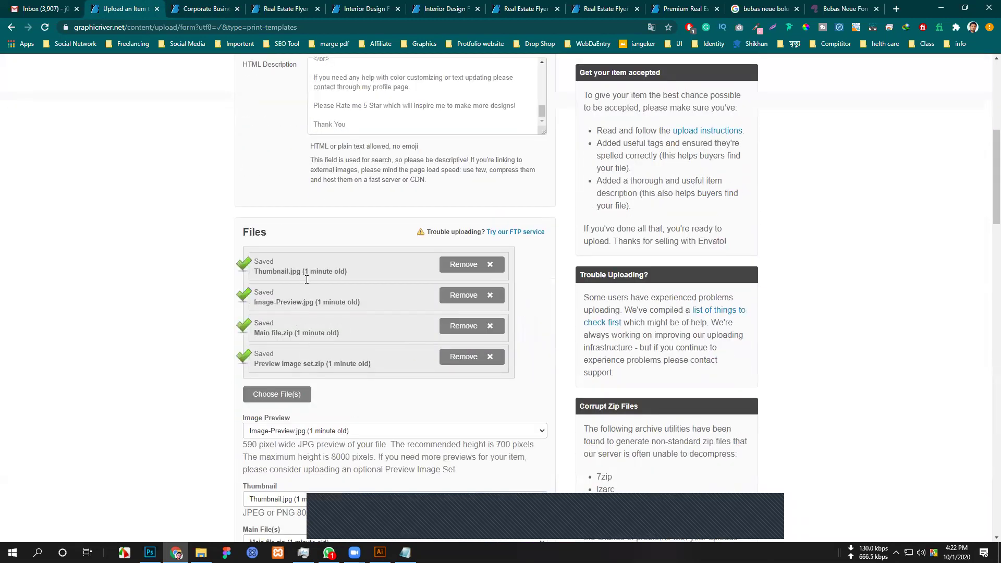
pyautogui.scroll(-3, 337, 369)
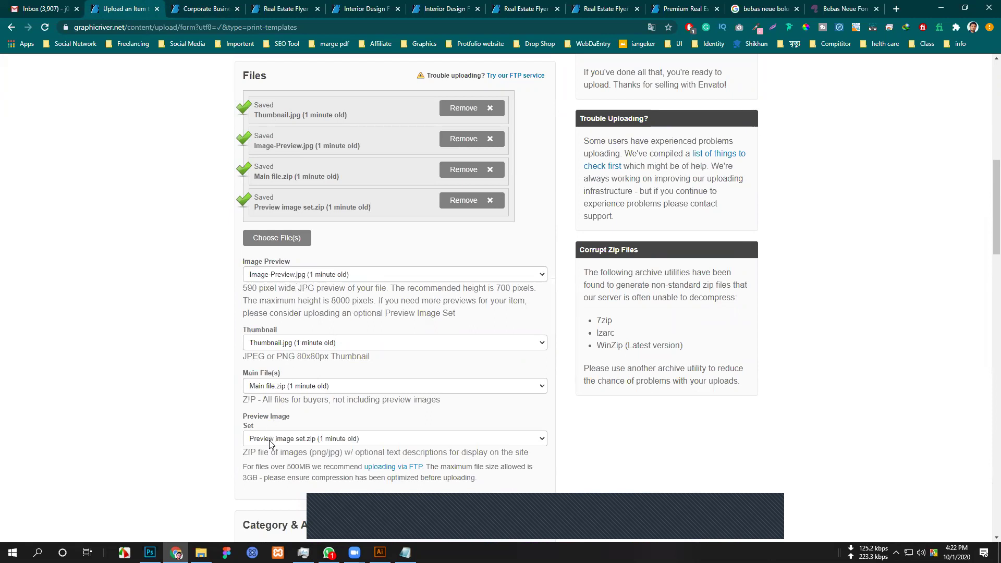
# Review the upload form's file assignments, category and attributes, tags, license prices, reviewer message and declaration.
pyautogui.scroll(-2, 300, 432)
pyautogui.scroll(-2, 305, 419)
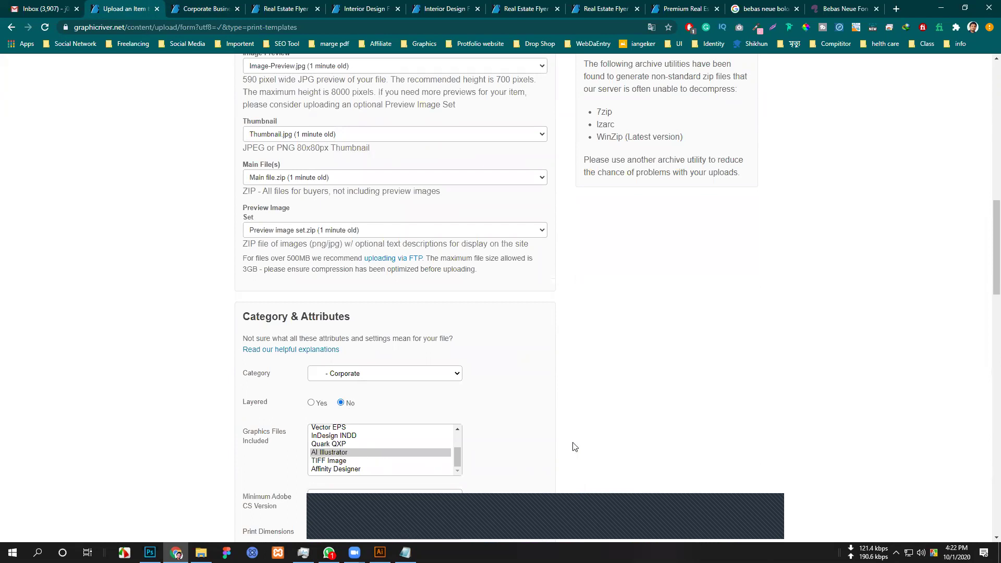
pyautogui.scroll(-3, 572, 445)
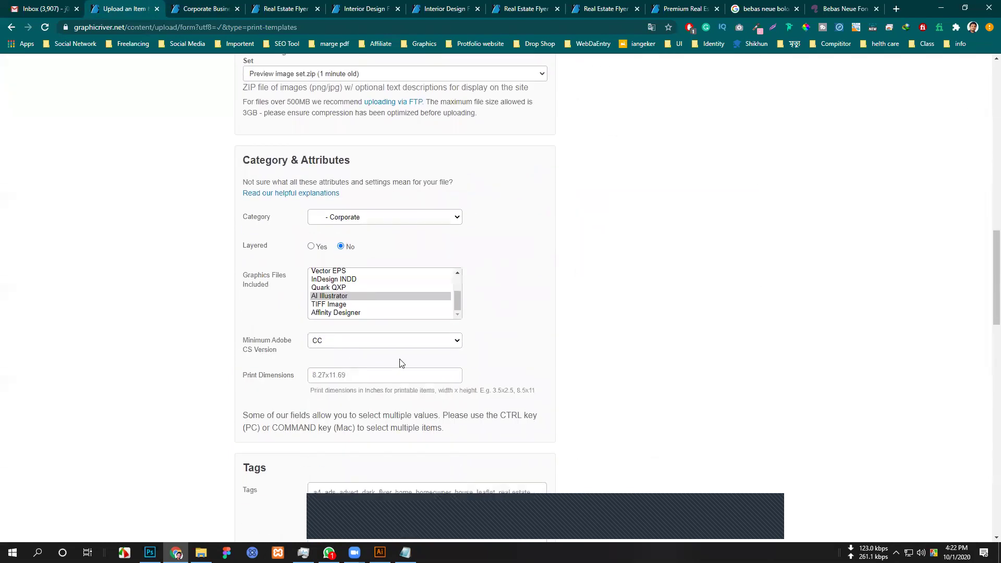
pyautogui.scroll(-2, 395, 302)
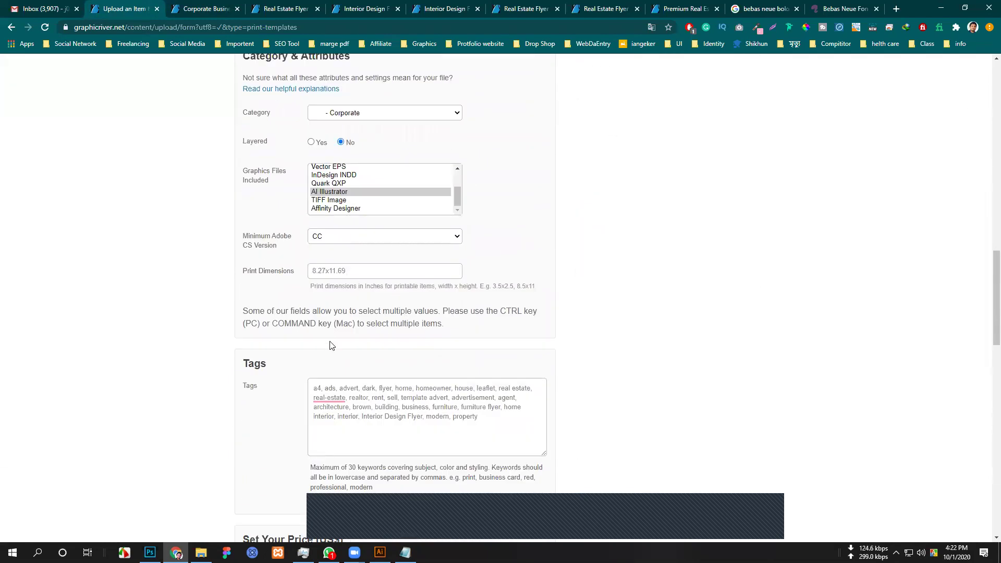
pyautogui.scroll(-3, 456, 436)
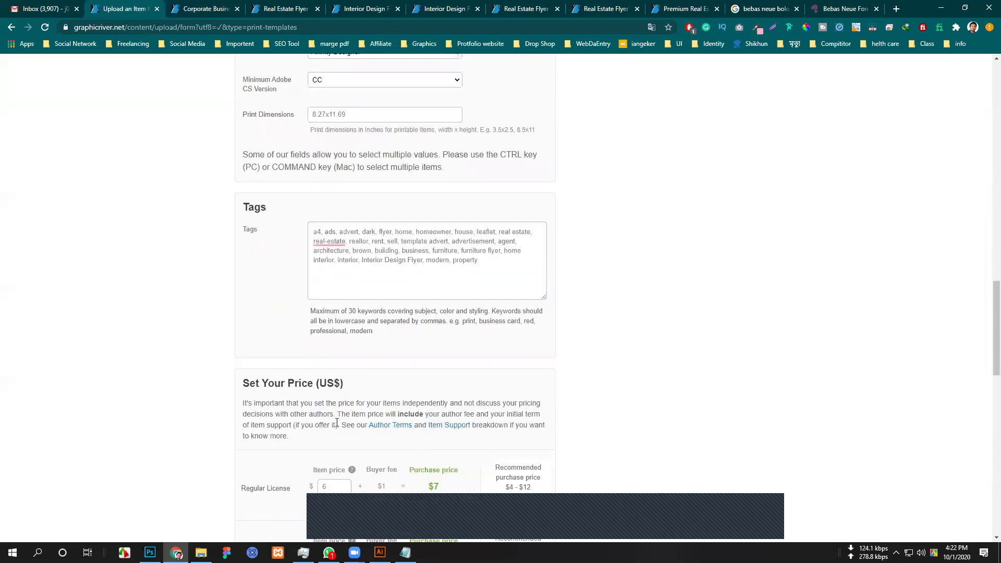
pyautogui.scroll(-3, 349, 399)
pyautogui.scroll(-2, 319, 426)
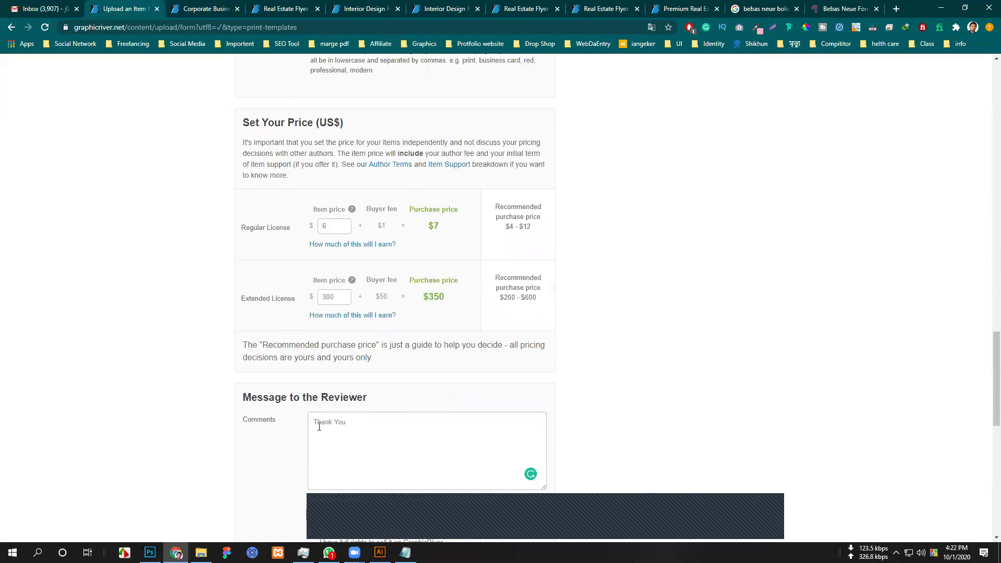
pyautogui.scroll(-5, 368, 427)
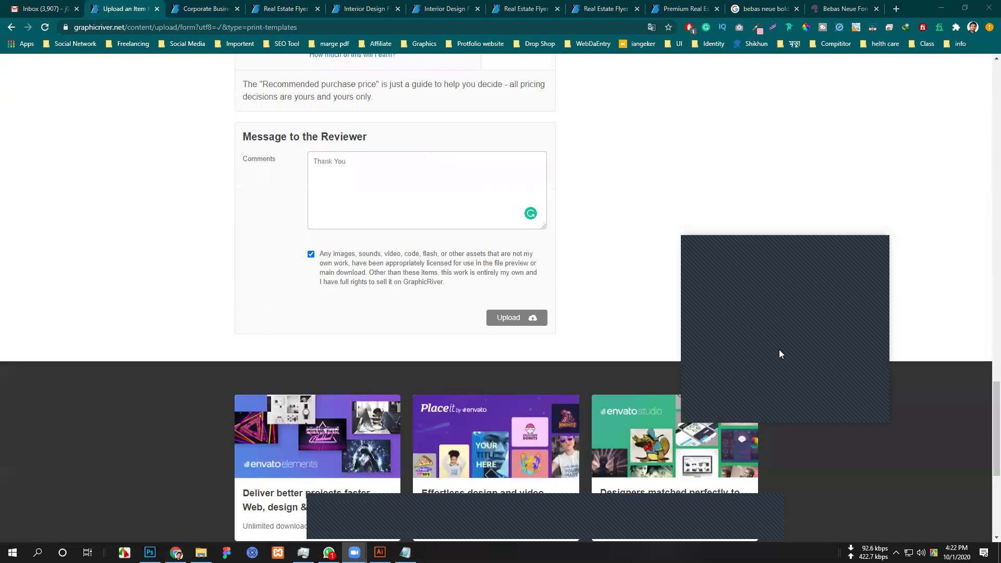
pyautogui.click(825, 242)
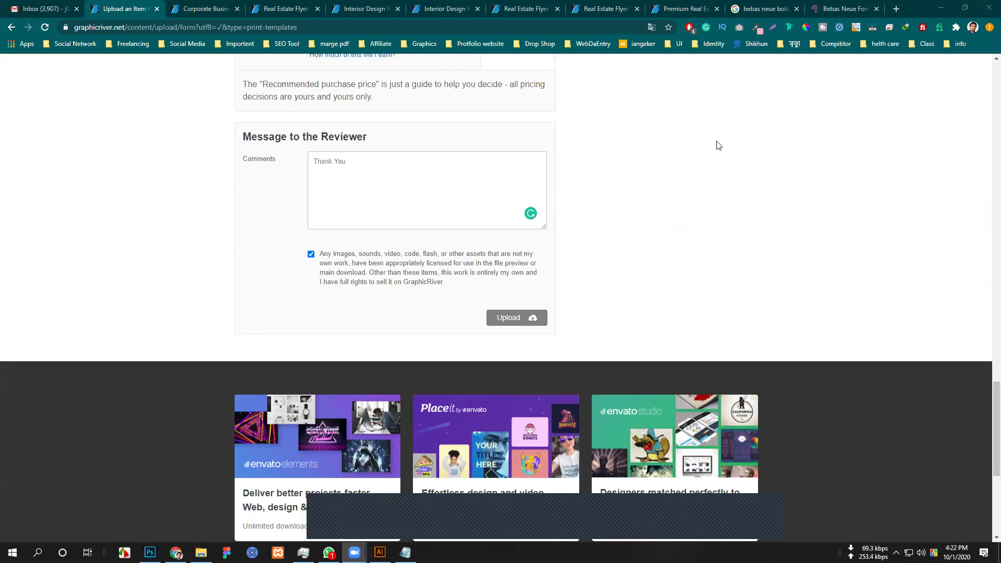
pyautogui.click(507, 511)
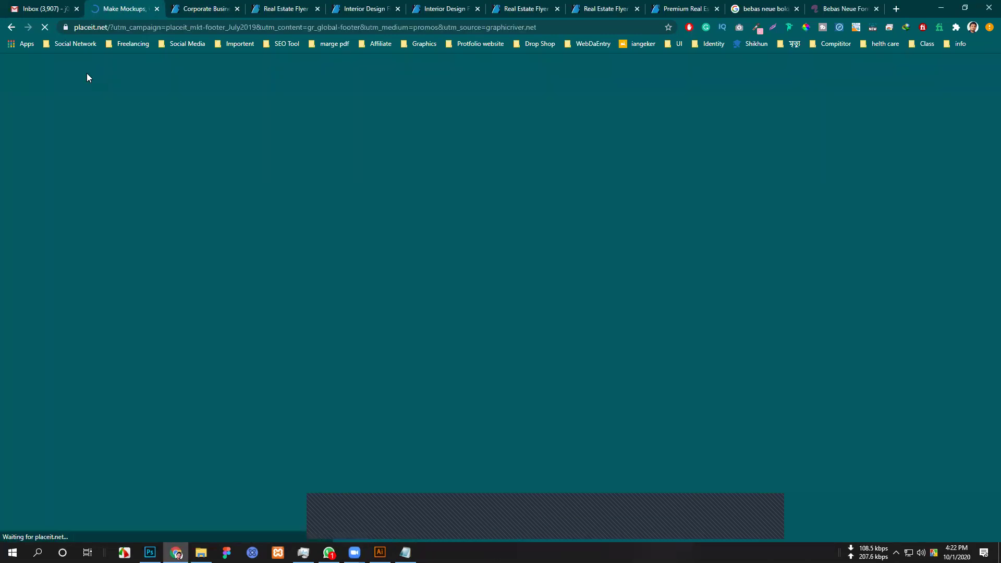
pyautogui.click(12, 27)
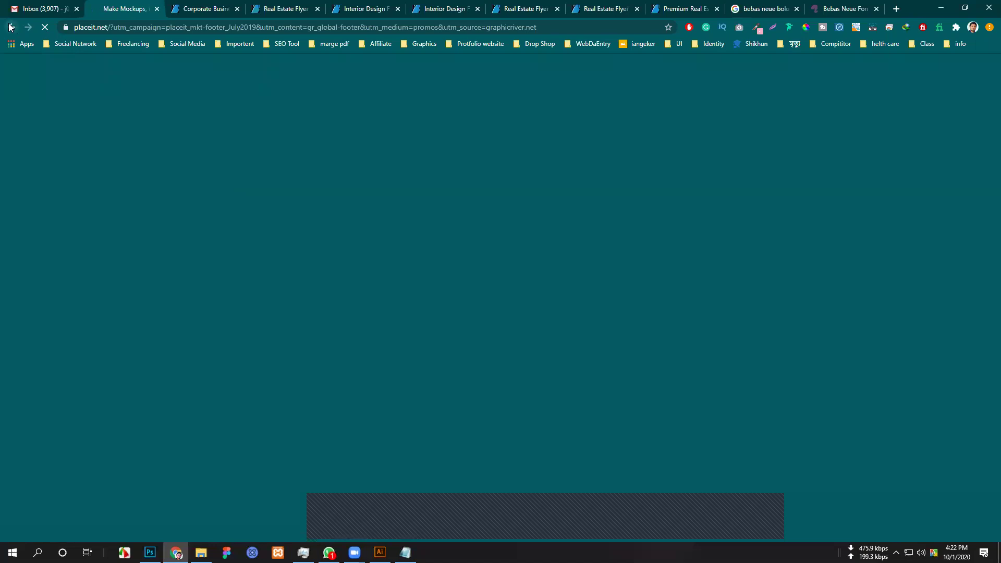
# Upload Image-Preview.jpg, Main file.zip, Preview image set.zip and Thumbnail.jpg from the Our File folder to the form again.
pyautogui.scroll(12, 462, 370)
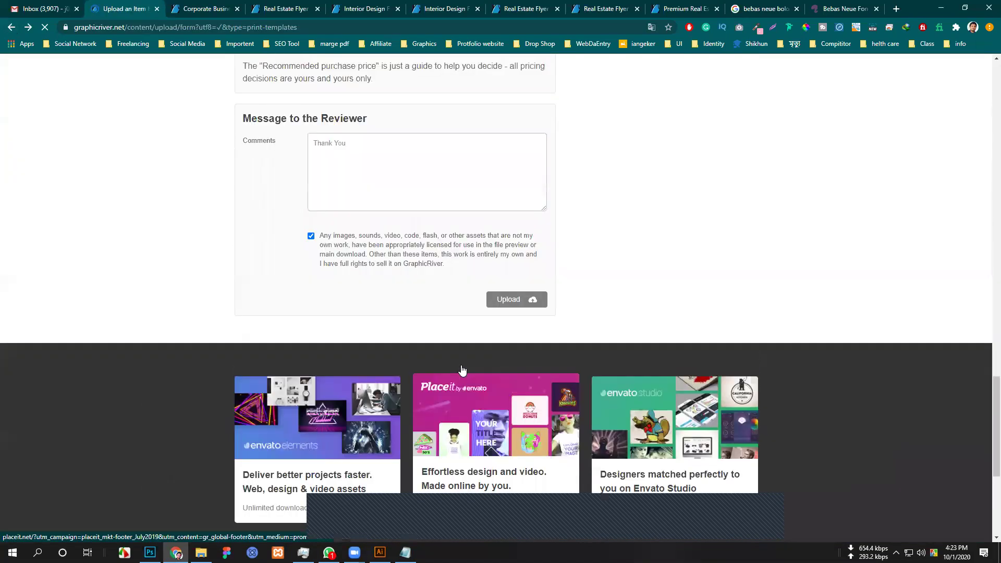
pyautogui.scroll(10, 462, 365)
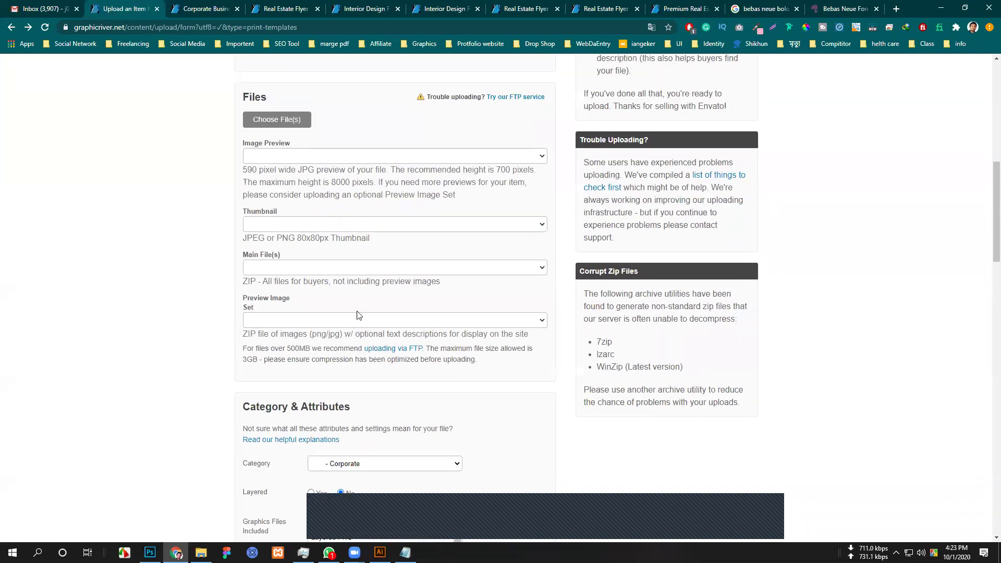
pyautogui.scroll(5, 329, 279)
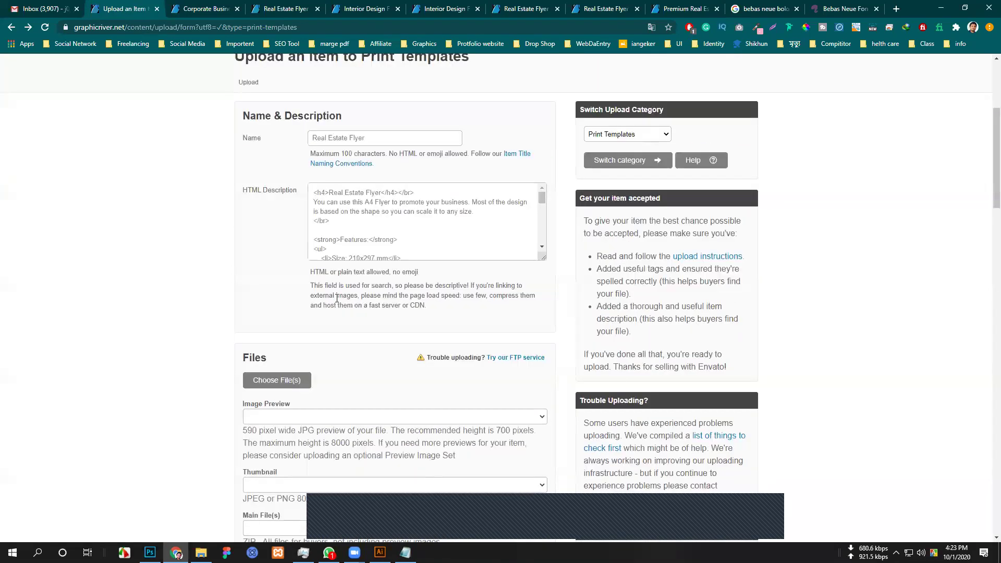
pyautogui.scroll(-3, 337, 299)
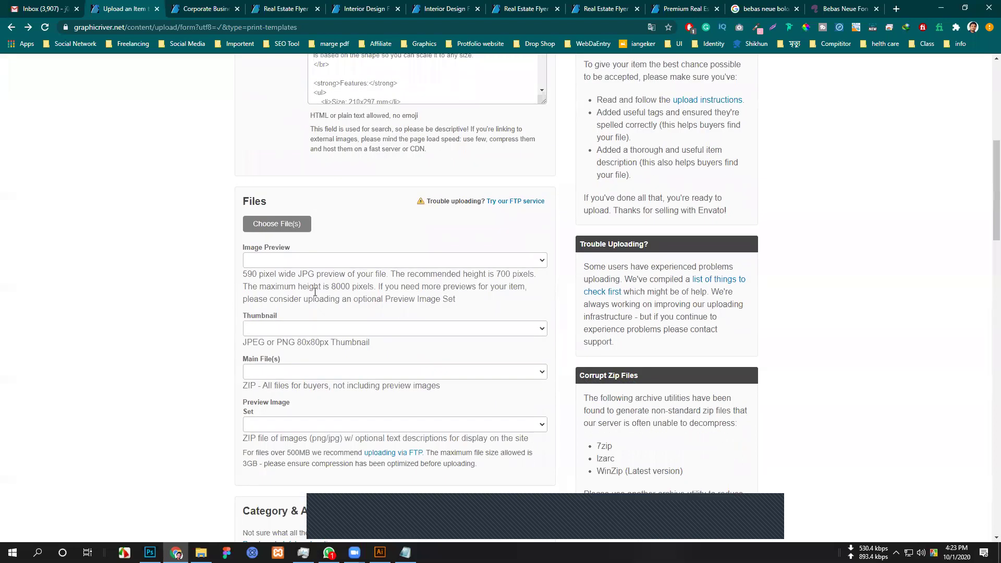
pyautogui.click(276, 224)
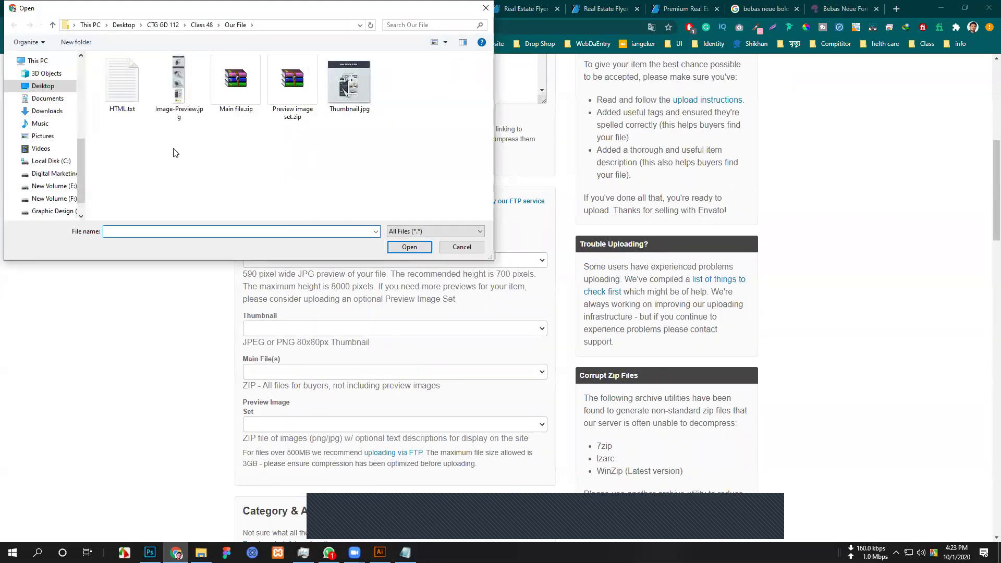
pyautogui.moveTo(175, 152); pyautogui.dragTo(383, 54)
pyautogui.click(409, 248)
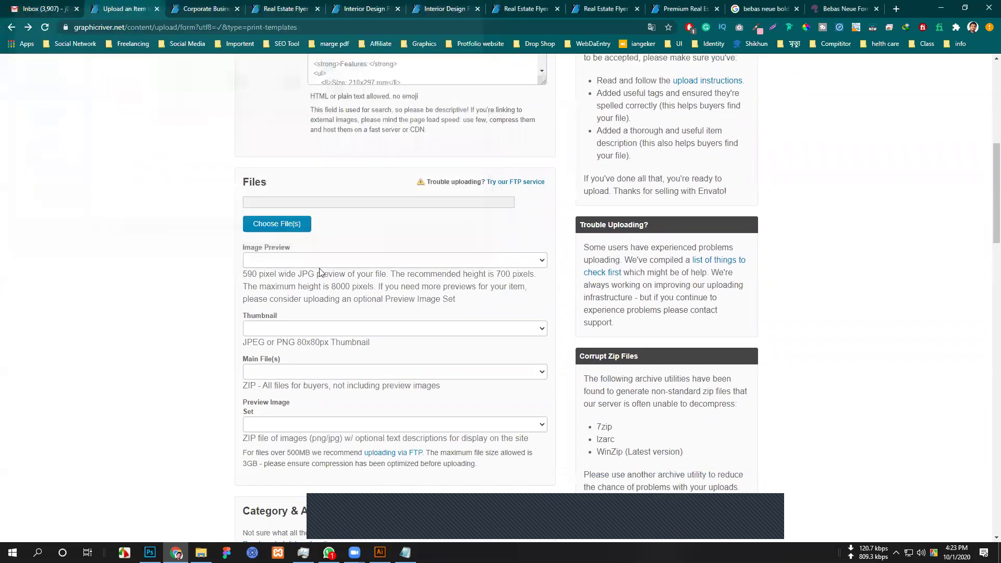
# Check the category, layered, graphics files, minimum Adobe CS version and print dimensions entries of the upload form.
pyautogui.scroll(-5, 156, 312)
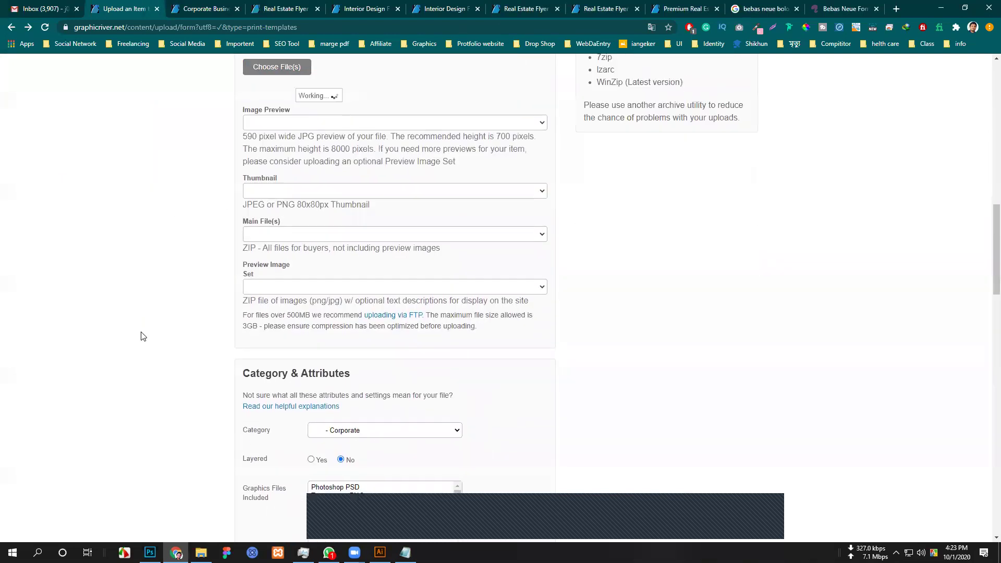
pyautogui.scroll(-3, 375, 284)
pyautogui.scroll(-2, 350, 365)
pyautogui.click(344, 363)
pyautogui.click(342, 358)
pyautogui.click(545, 357)
pyautogui.scroll(-1, 522, 365)
pyautogui.scroll(-2, 508, 374)
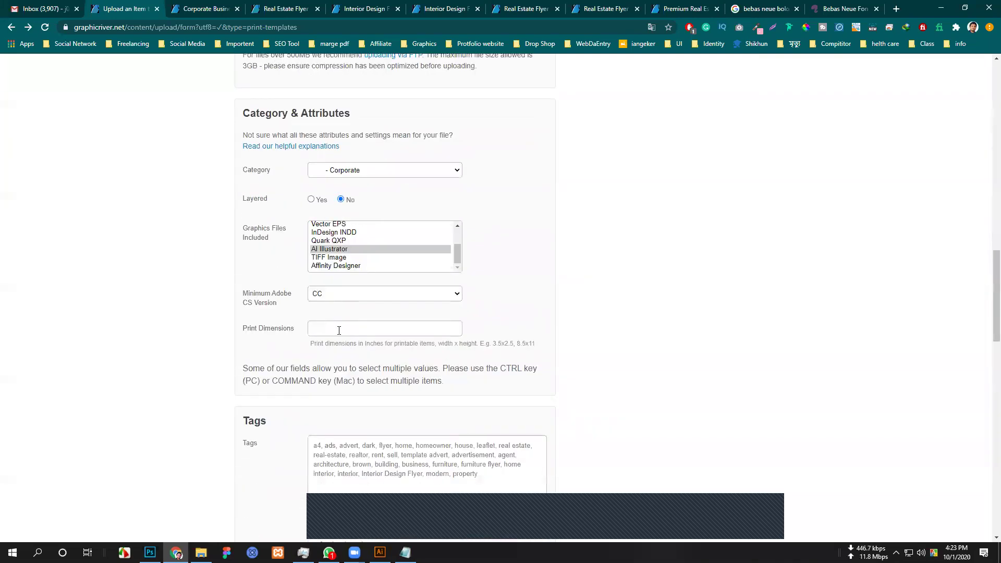
# Copy the print dimensions 8.27x11.69 from the published Interior Design flyer page.
pyautogui.click(291, 8)
pyautogui.click(371, 9)
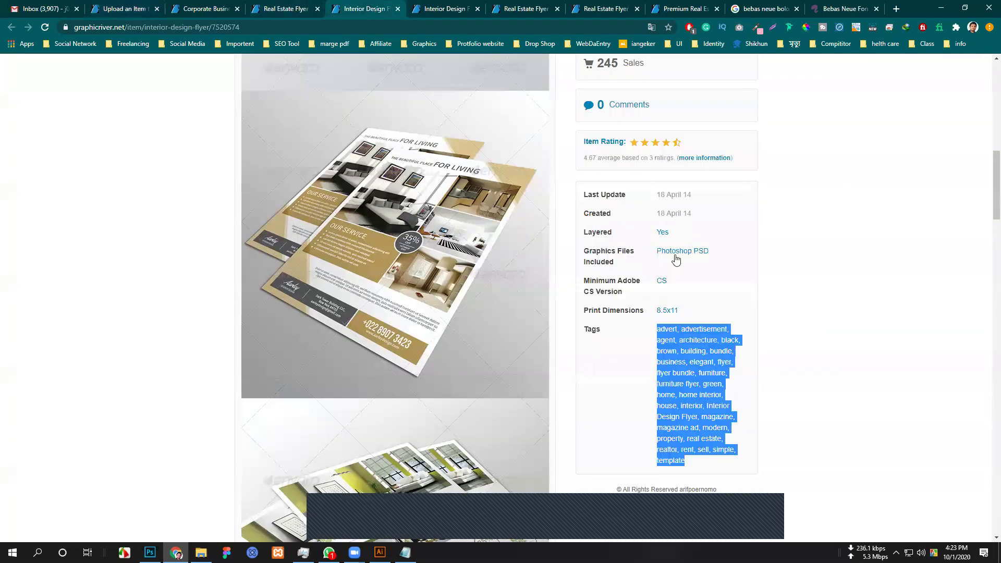
pyautogui.click(447, 9)
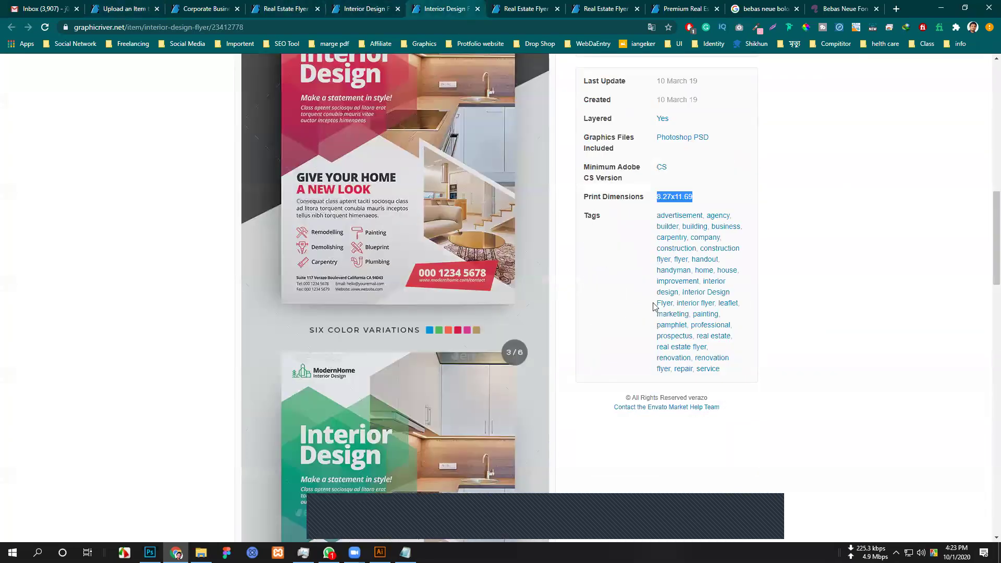
pyautogui.rightClick(680, 196)
pyautogui.click(707, 201)
# Return to the upload form and enter 8.27x11.69 as the print dimensions.
pyautogui.click(282, 9)
pyautogui.click(204, 9)
pyautogui.click(130, 9)
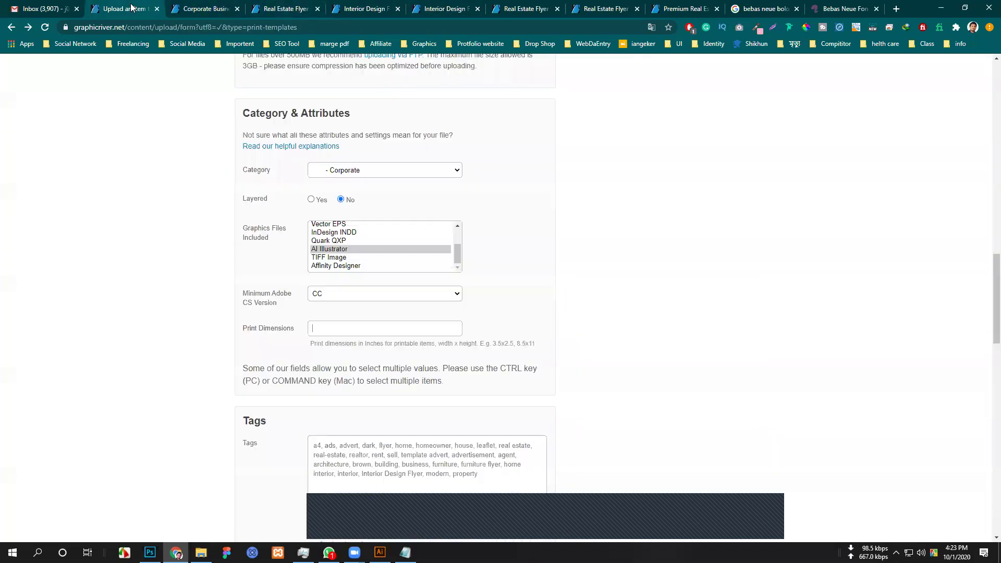
pyautogui.click(337, 325)
pyautogui.hotkey('ctrl', 'v')
pyautogui.press('BackSpace')
# Set the item prices to $6 Regular and $300 Extended, and enter "Thank You" as the reviewer message.
pyautogui.scroll(-6, 637, 307)
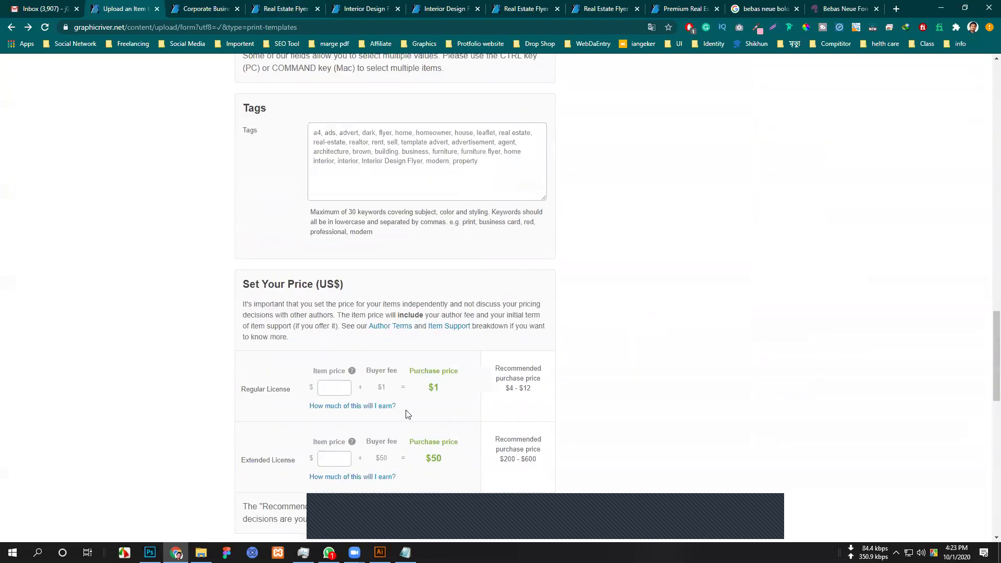
pyautogui.click(333, 390)
pyautogui.write('300')
pyautogui.scroll(-3, 650, 416)
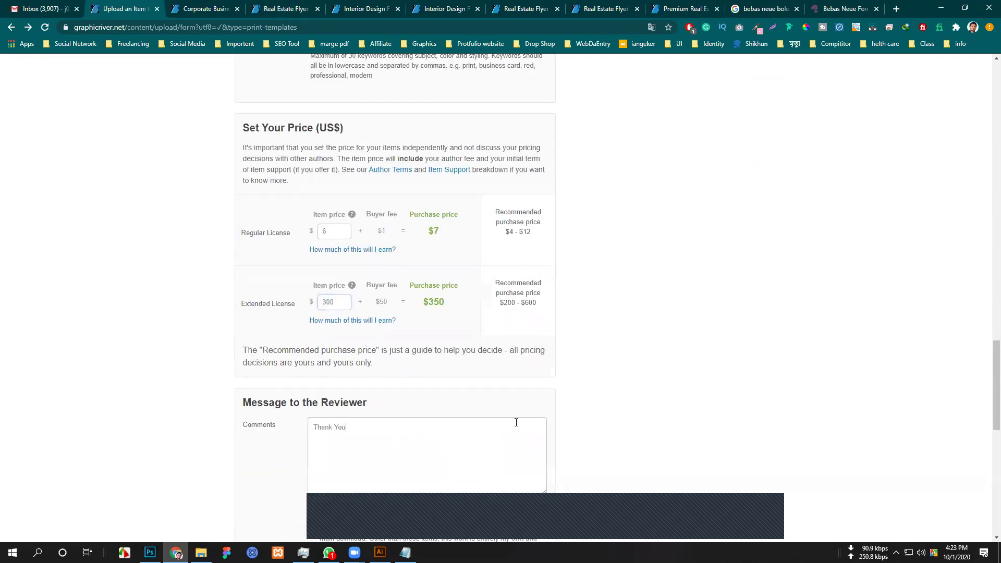
# Remove the four newly uploaded duplicates from the saved files, keeping the older set of thumbnail, preview and zip files.
pyautogui.scroll(6, 640, 359)
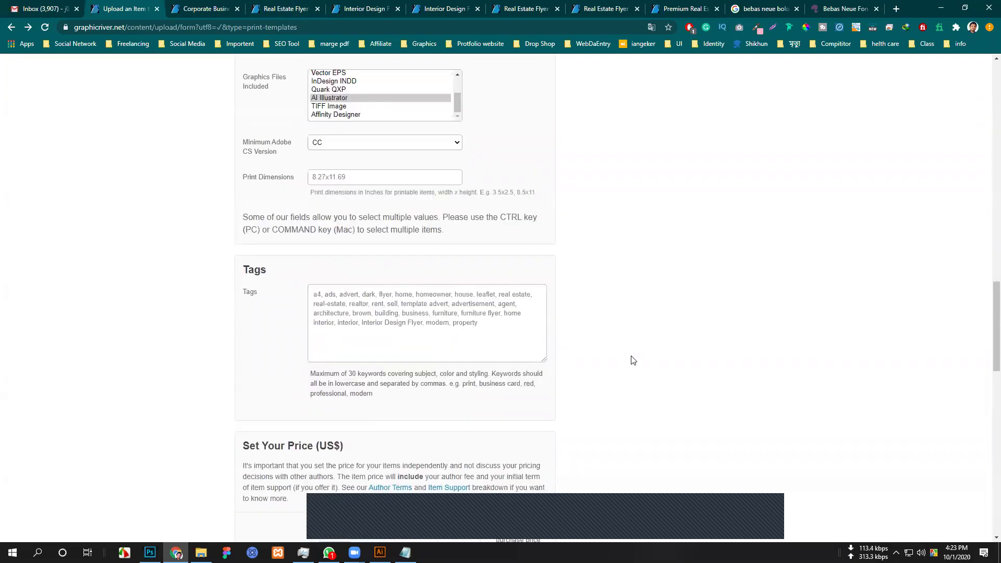
pyautogui.scroll(9, 632, 359)
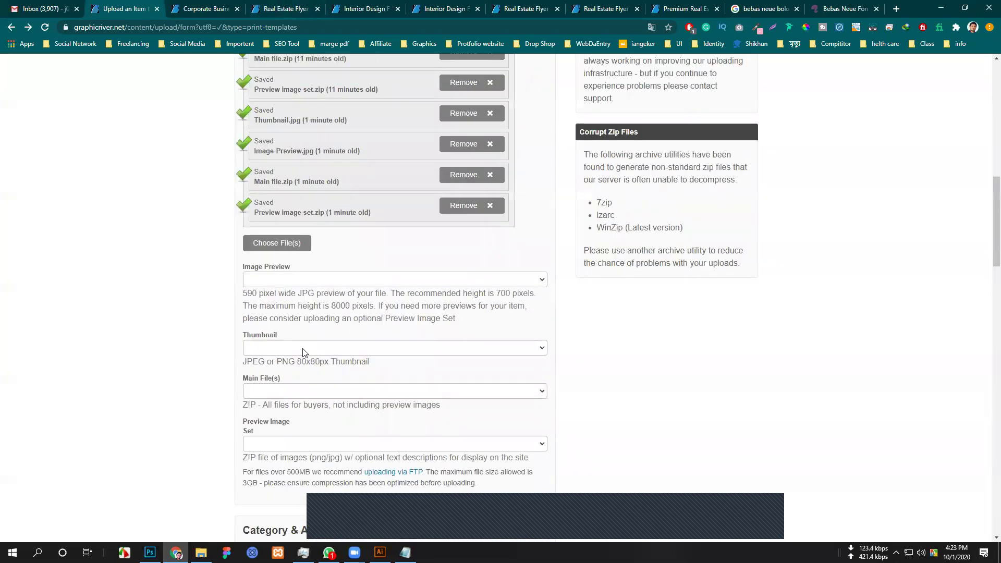
pyautogui.click(310, 280)
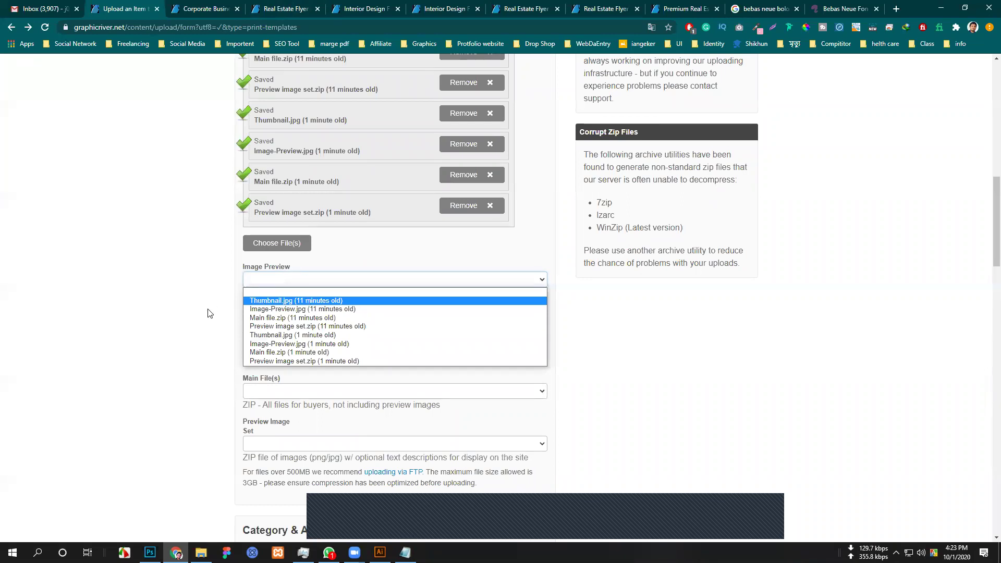
pyautogui.scroll(3, 237, 324)
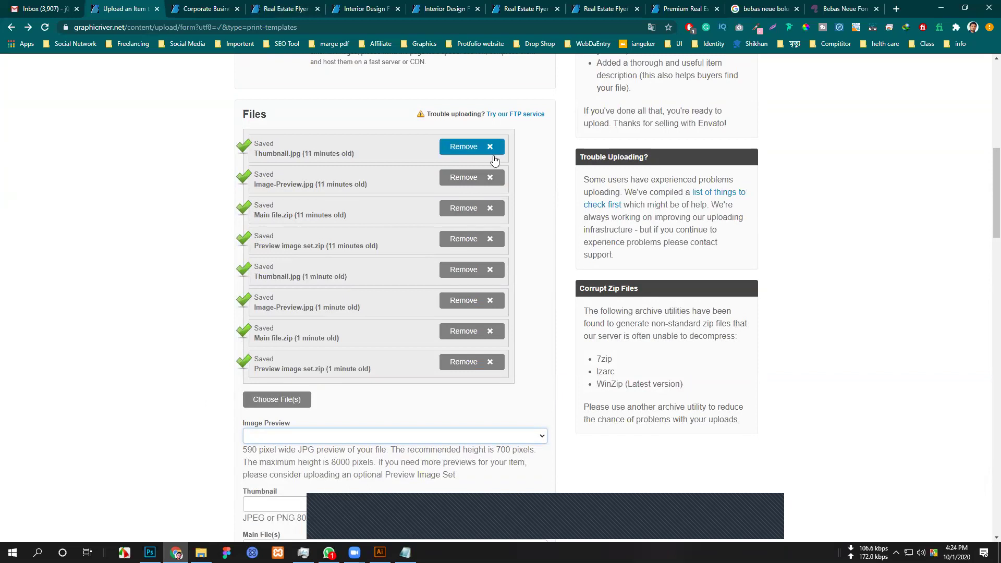
pyautogui.click(490, 366)
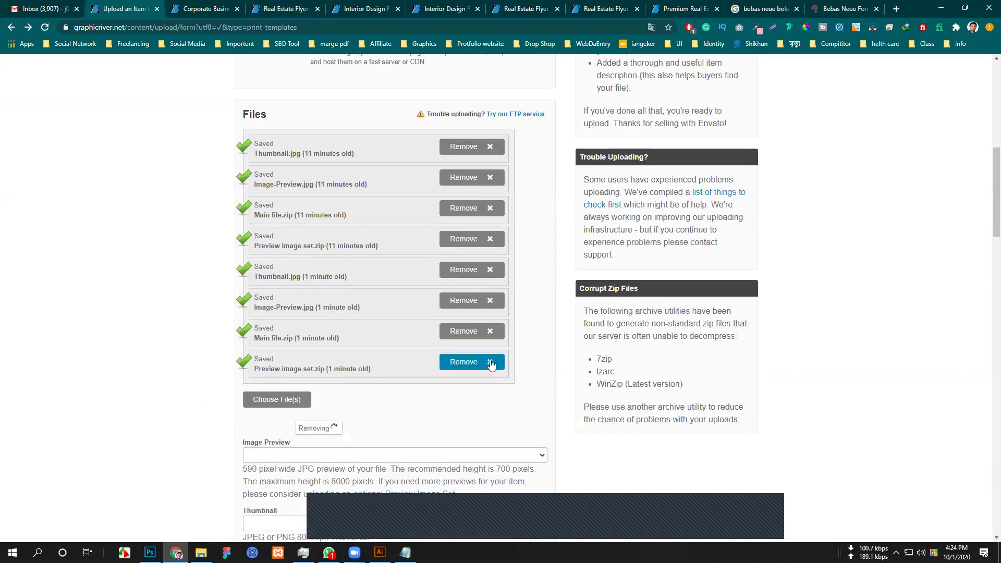
pyautogui.click(493, 332)
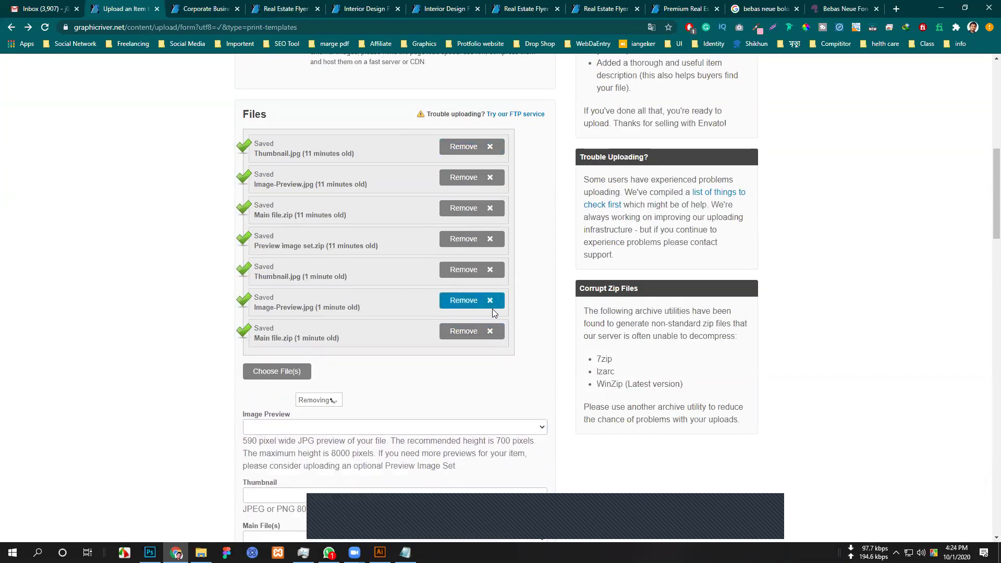
pyautogui.click(491, 305)
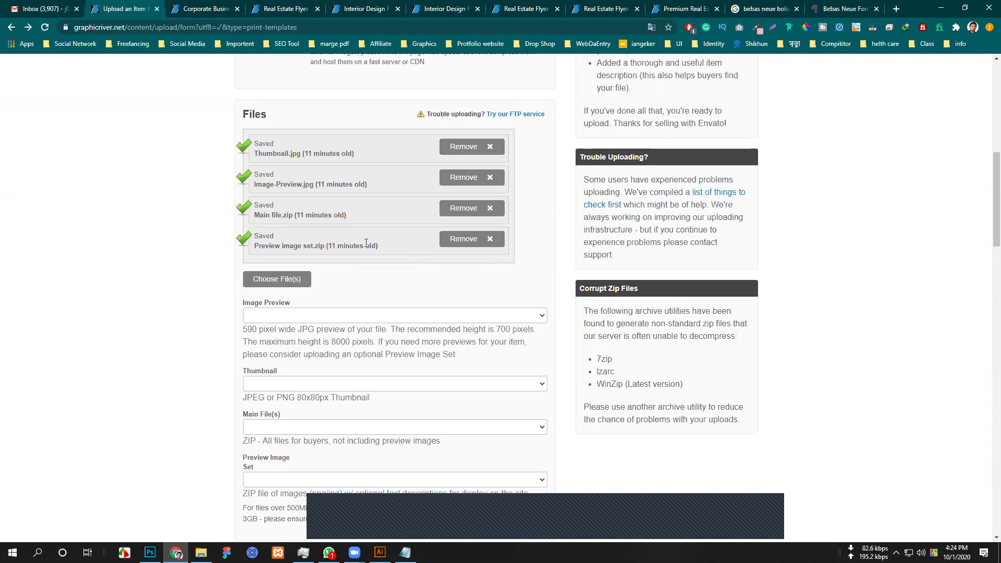
# Assign Image-Preview.jpg as the image preview, Thumbnail.jpg as the thumbnail, Main file.zip as the main file and Preview image set.zip as the preview set.
pyautogui.click(290, 317)
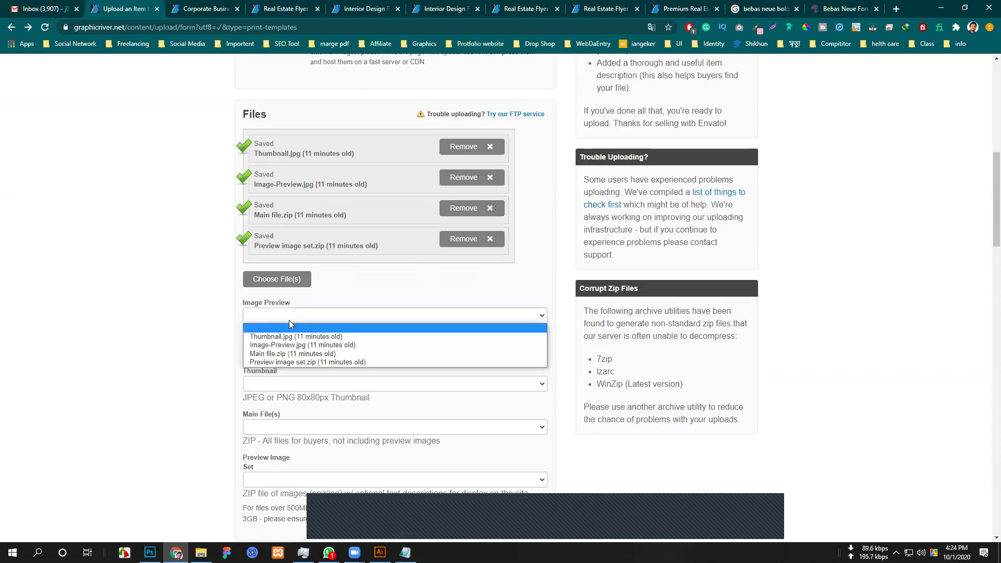
pyautogui.click(300, 345)
pyautogui.click(290, 385)
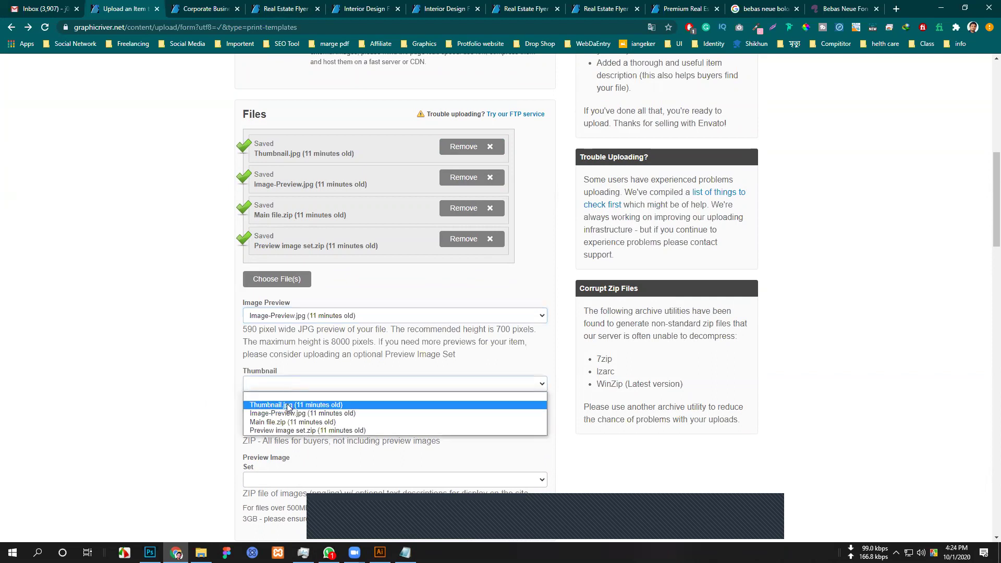
pyautogui.click(290, 394)
pyautogui.click(287, 427)
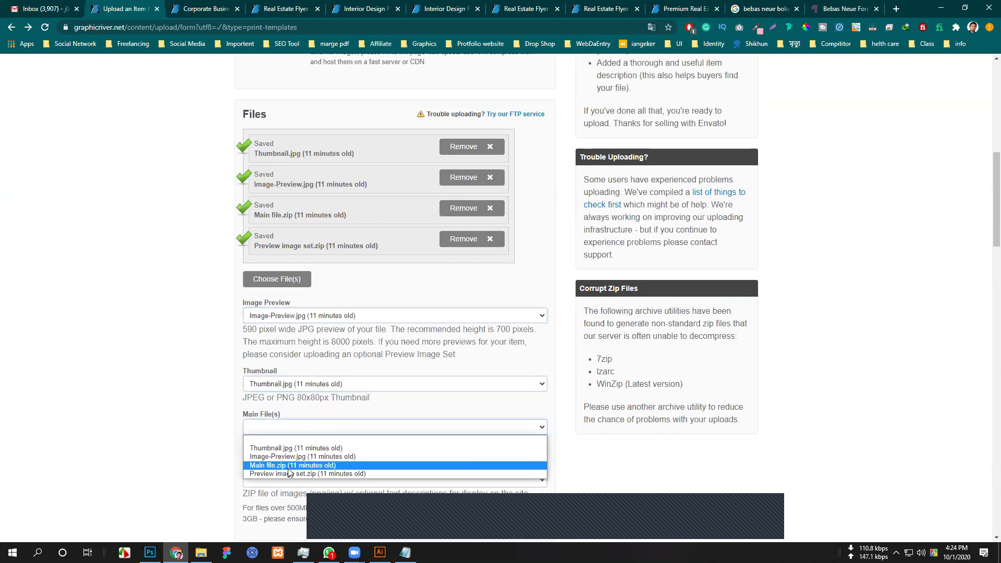
pyautogui.click(289, 465)
pyautogui.click(282, 480)
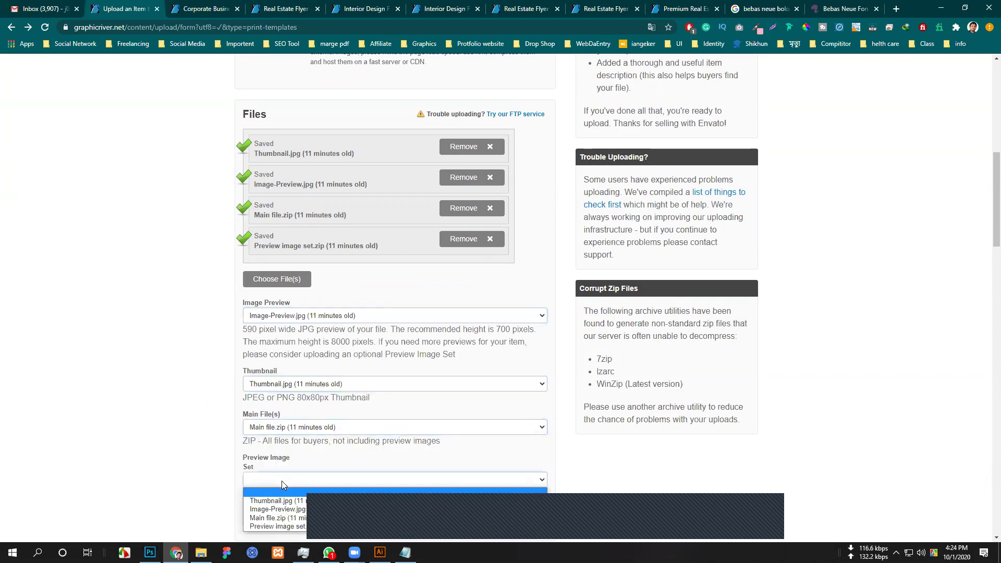
pyautogui.click(297, 529)
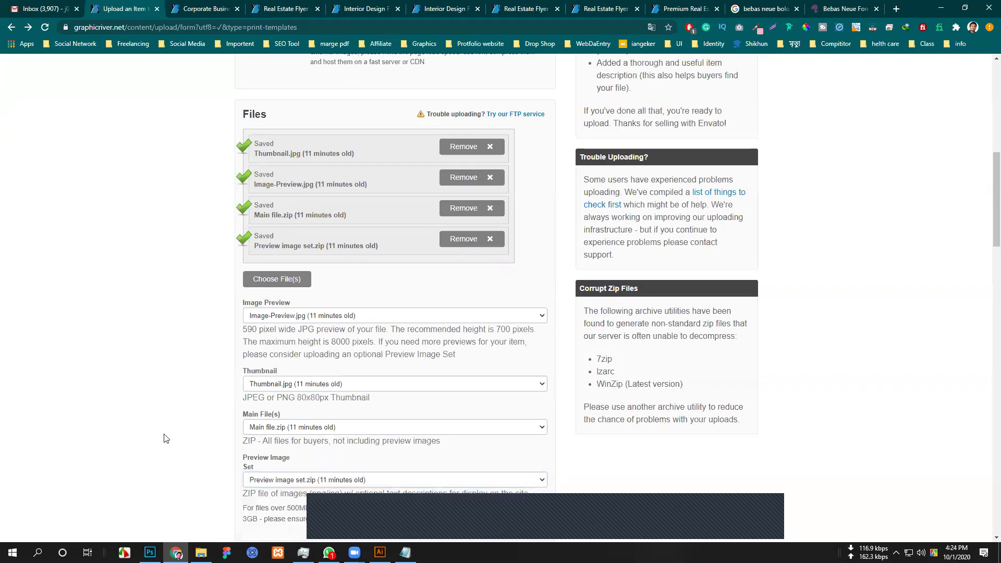
pyautogui.scroll(-3, 167, 438)
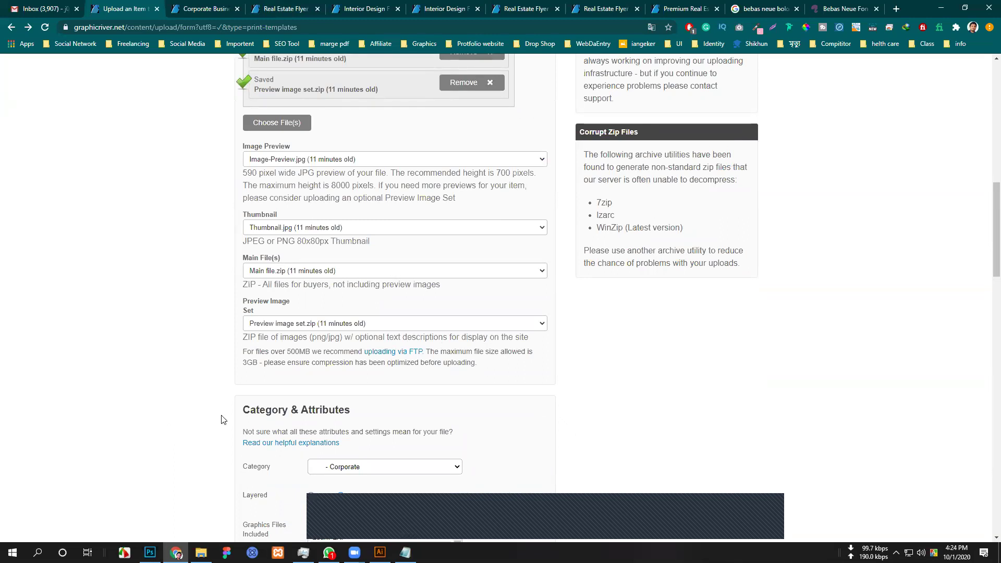
# Review the completed upload form, checking the description, file assignments, category attributes, tags, prices and reviewer message.
pyautogui.scroll(-3, 307, 396)
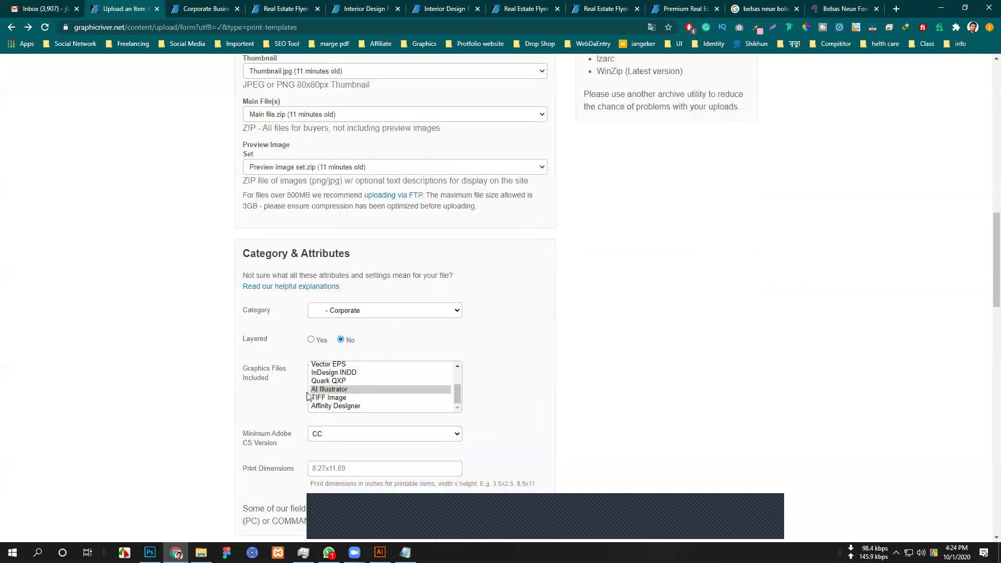
pyautogui.scroll(-4, 344, 395)
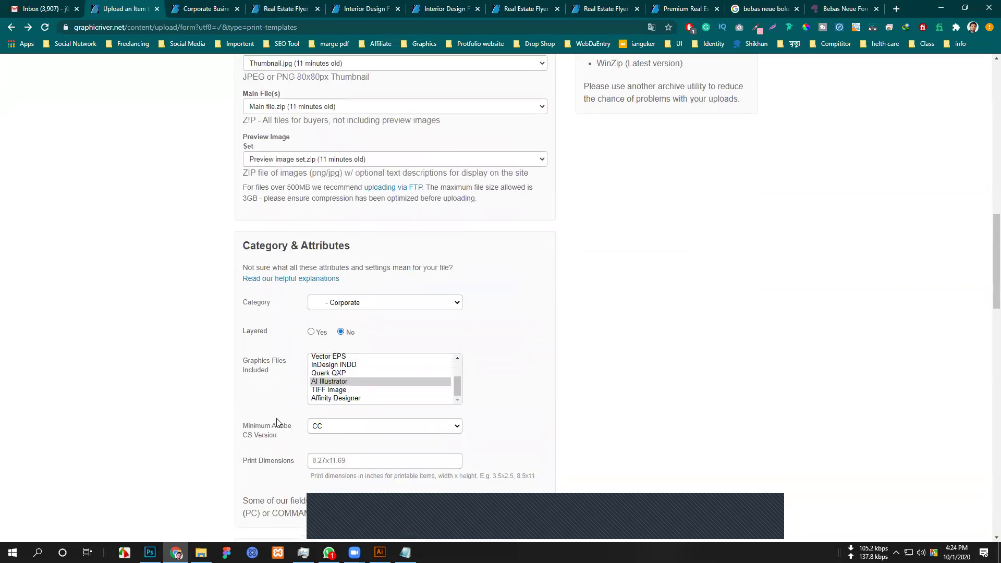
pyautogui.scroll(-5, 340, 422)
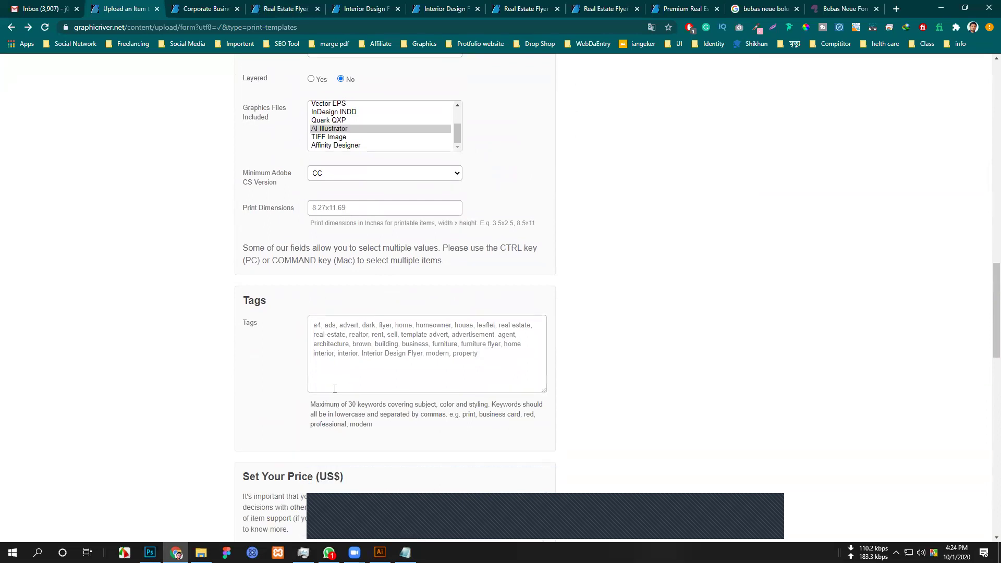
pyautogui.scroll(-4, 423, 456)
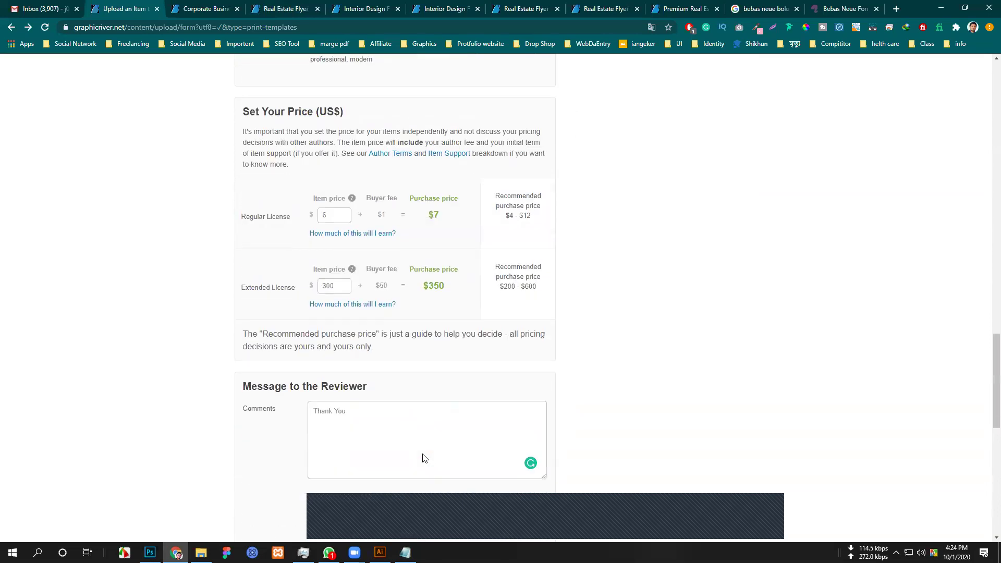
pyautogui.scroll(16, 424, 457)
pyautogui.scroll(8, 424, 458)
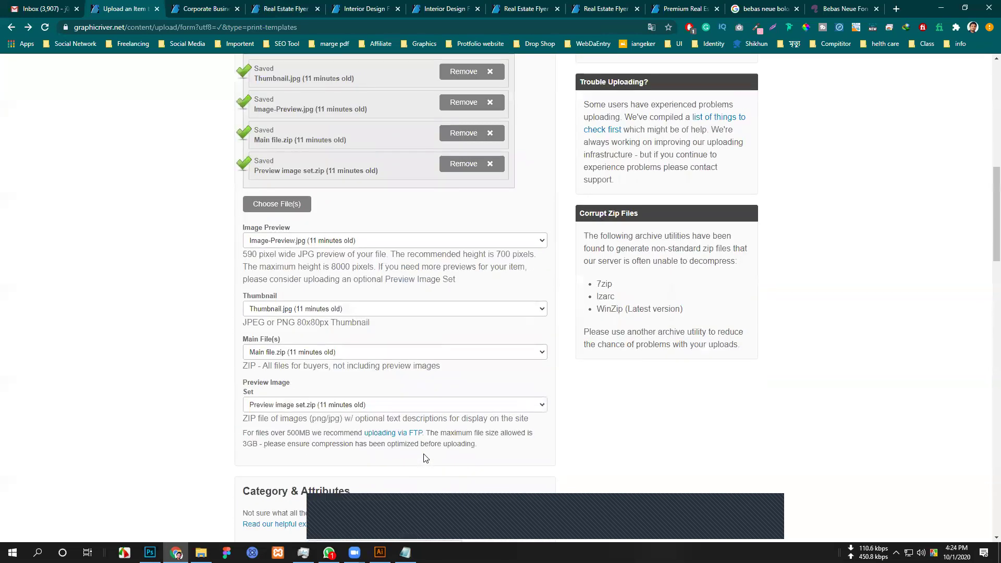
pyautogui.scroll(-5, 398, 304)
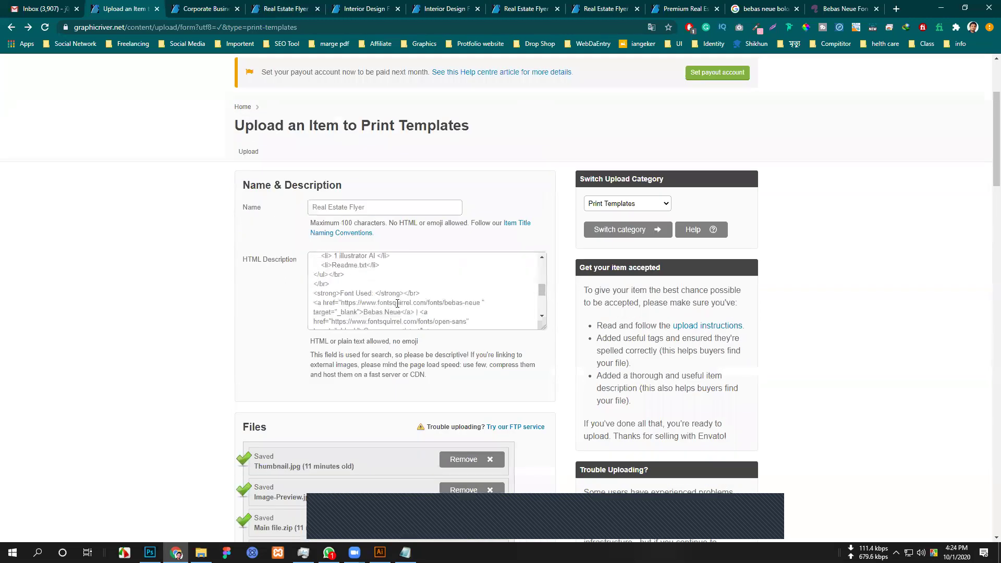
pyautogui.scroll(8, 397, 303)
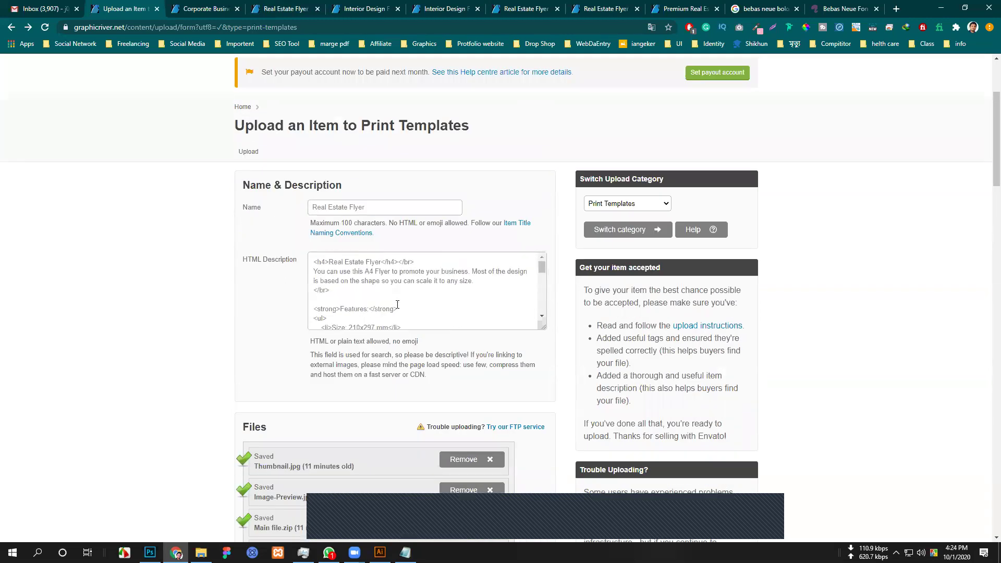
pyautogui.scroll(-20, 115, 371)
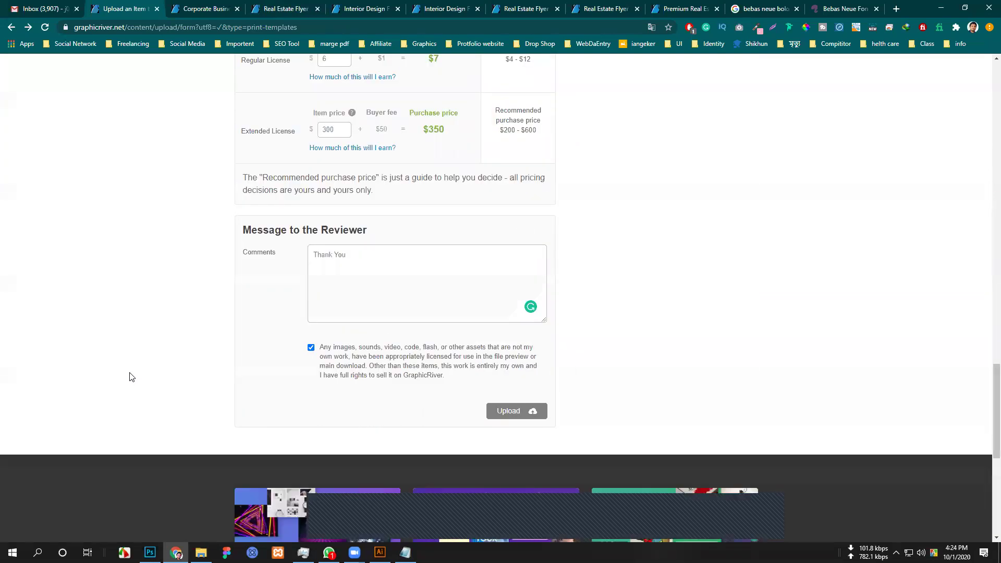
pyautogui.scroll(10, 146, 364)
# Submit the Real Estate Flyer for review and check its entry among the currently processing uploads on the author dashboard.
pyautogui.scroll(-6, 386, 451)
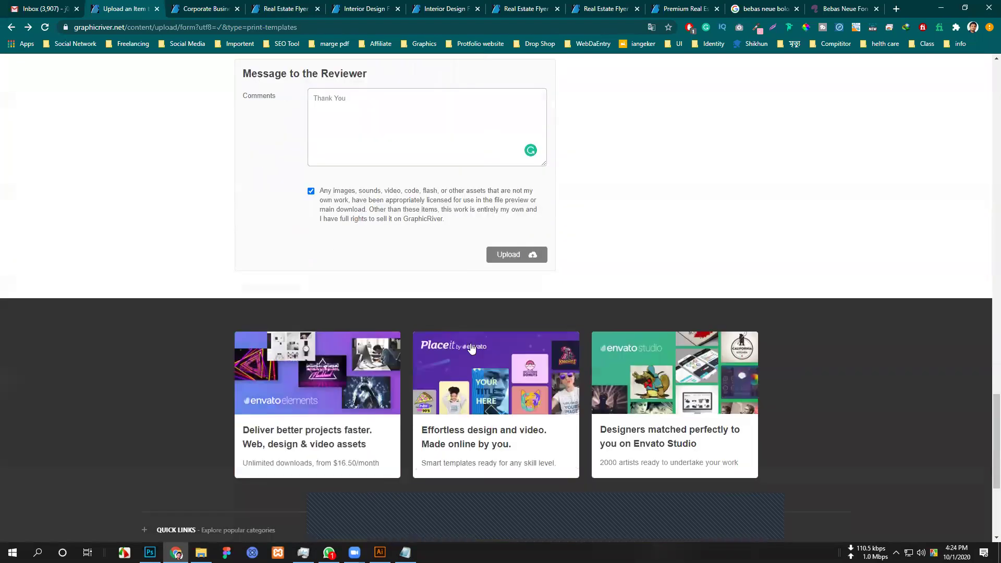
pyautogui.click(517, 255)
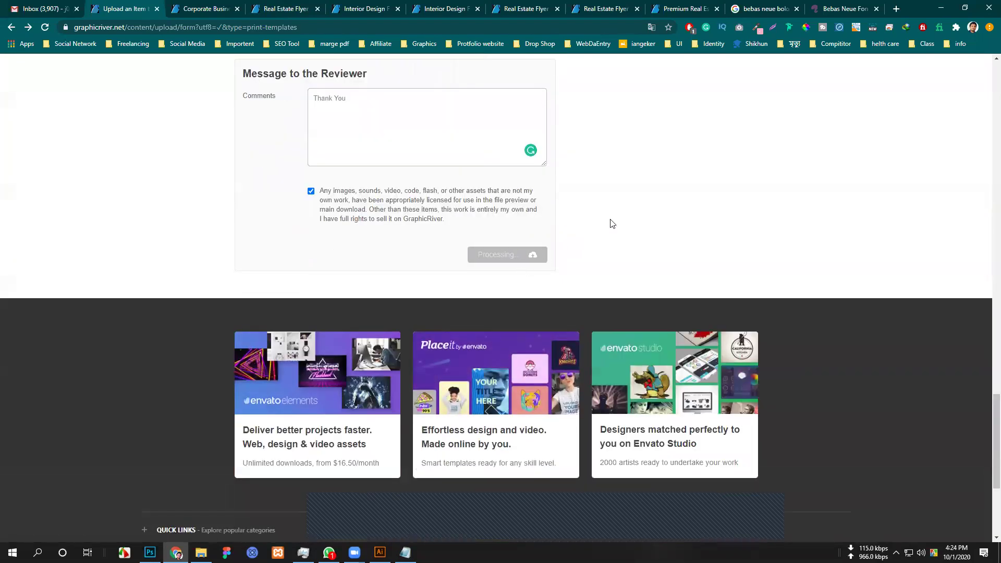
pyautogui.scroll(4, 657, 252)
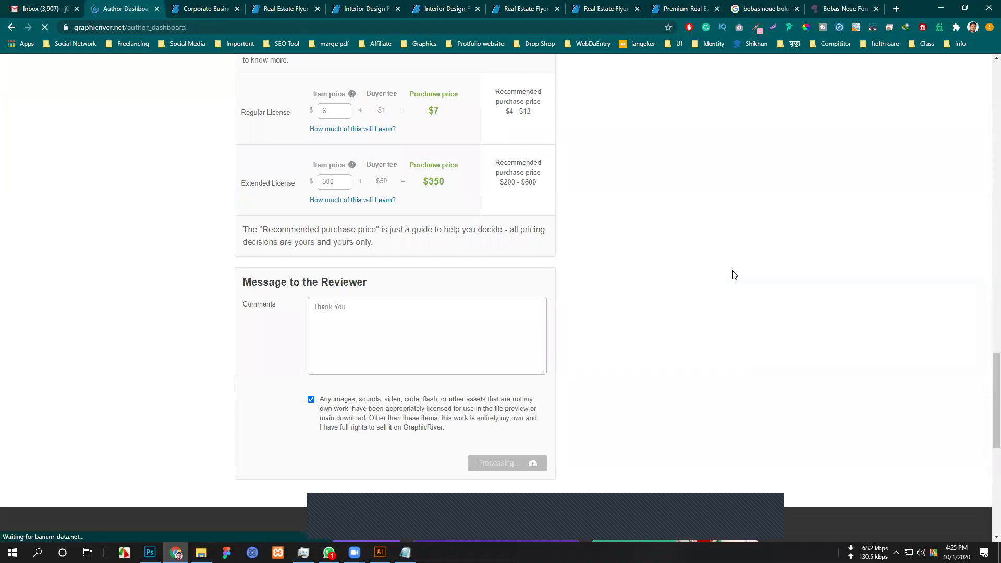
pyautogui.scroll(-3, 521, 449)
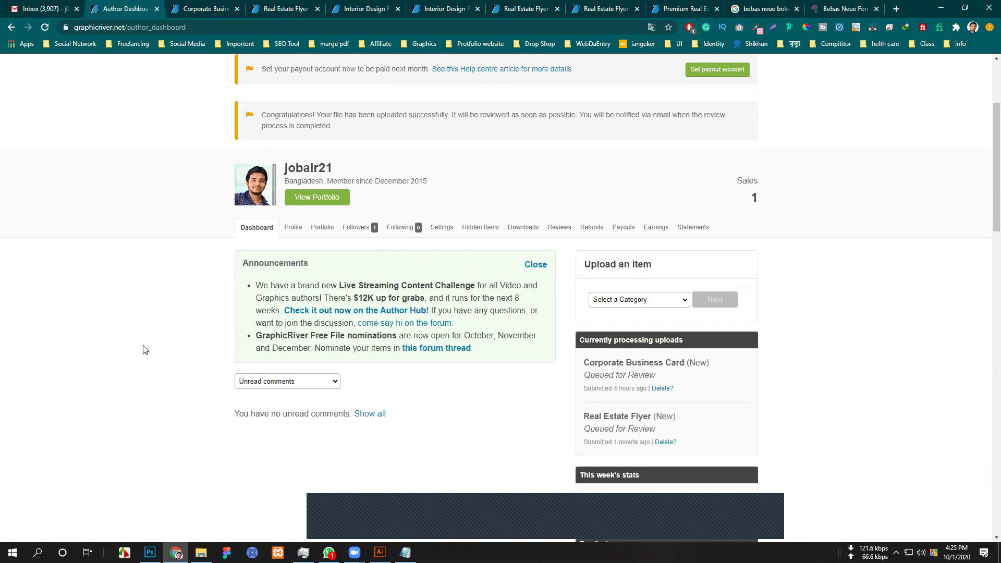
pyautogui.scroll(3, 146, 350)
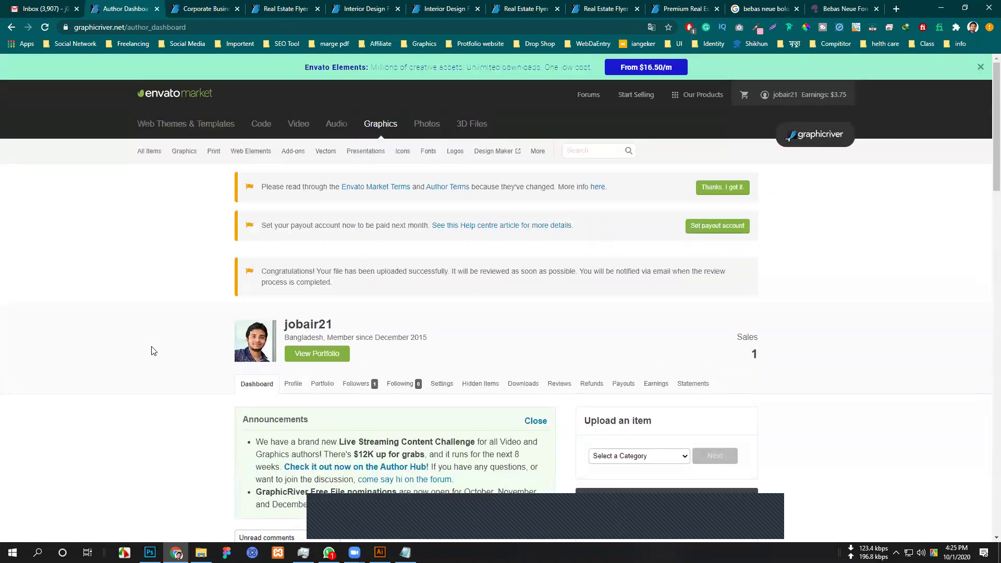
pyautogui.scroll(-5, 149, 351)
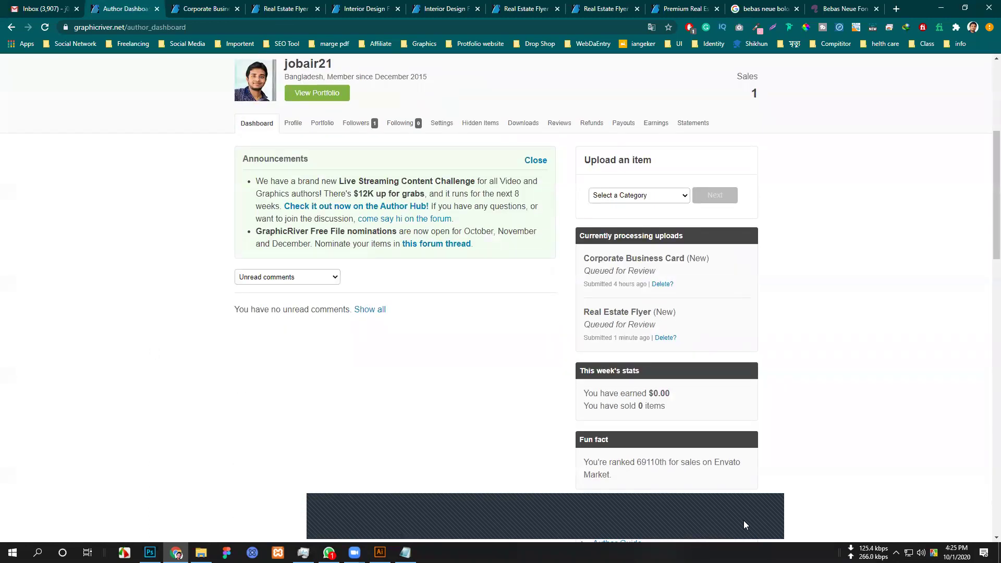